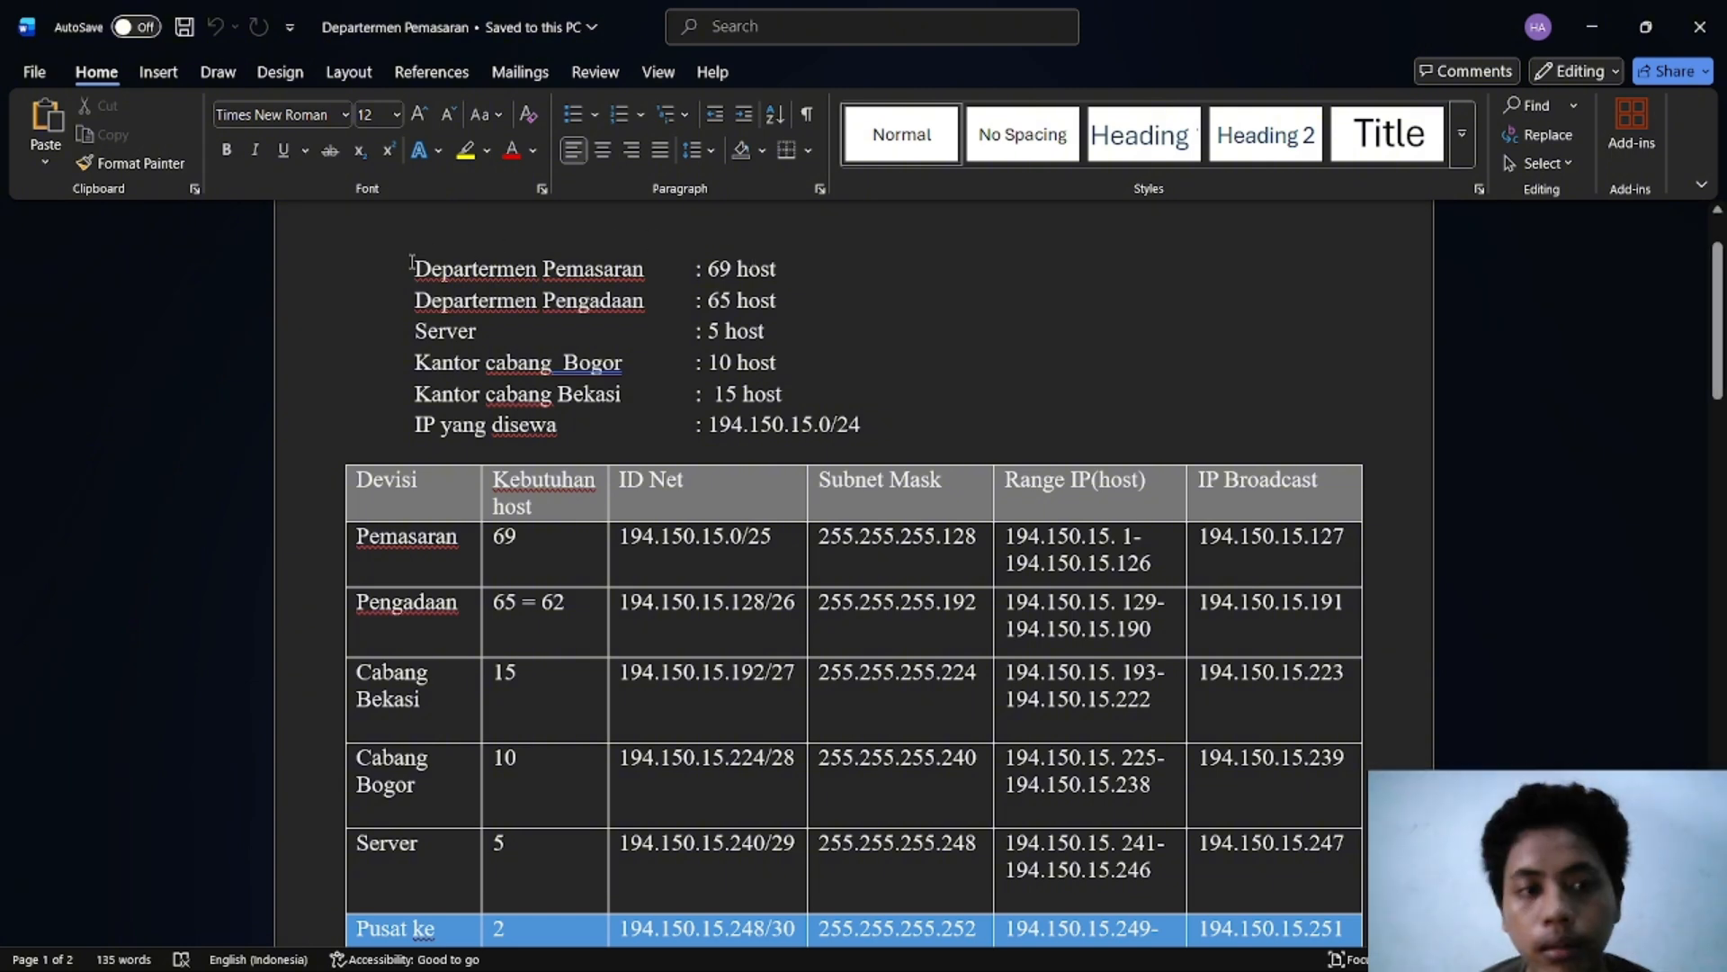
Step: Review the Pemasaran and Pengadaan host requirements and examine the subnet mask quick reference of kisi-kisi.pdf in Chrome
drag(454, 263, 810, 315)
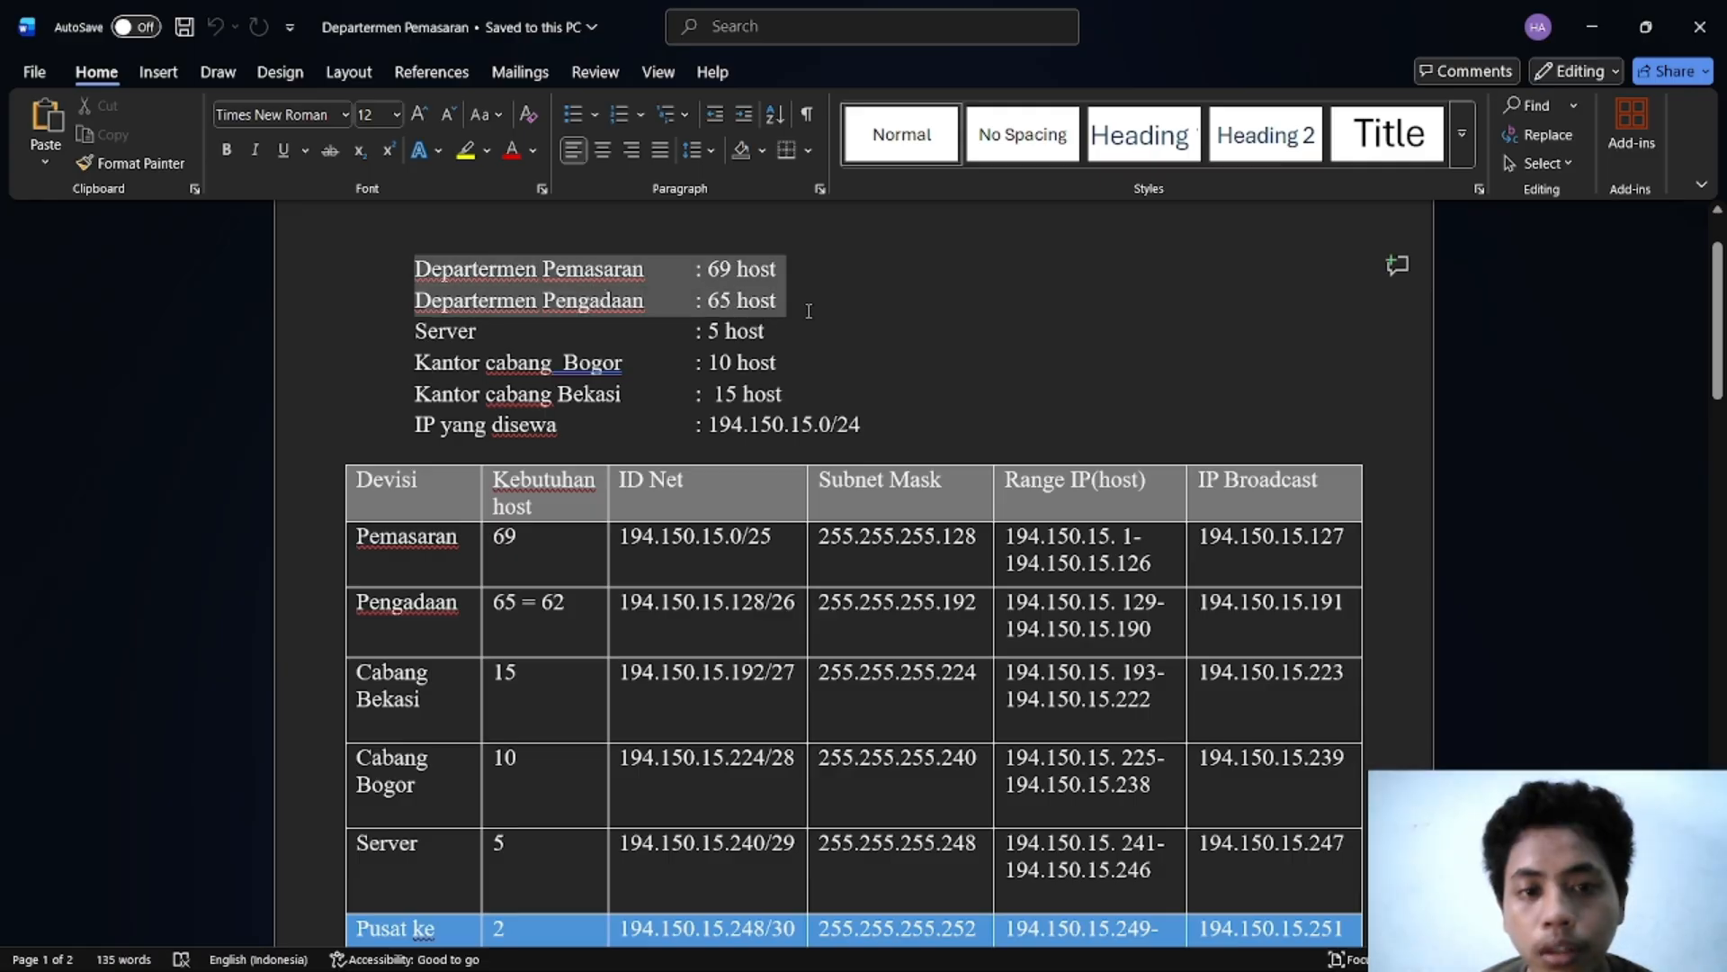
click(818, 317)
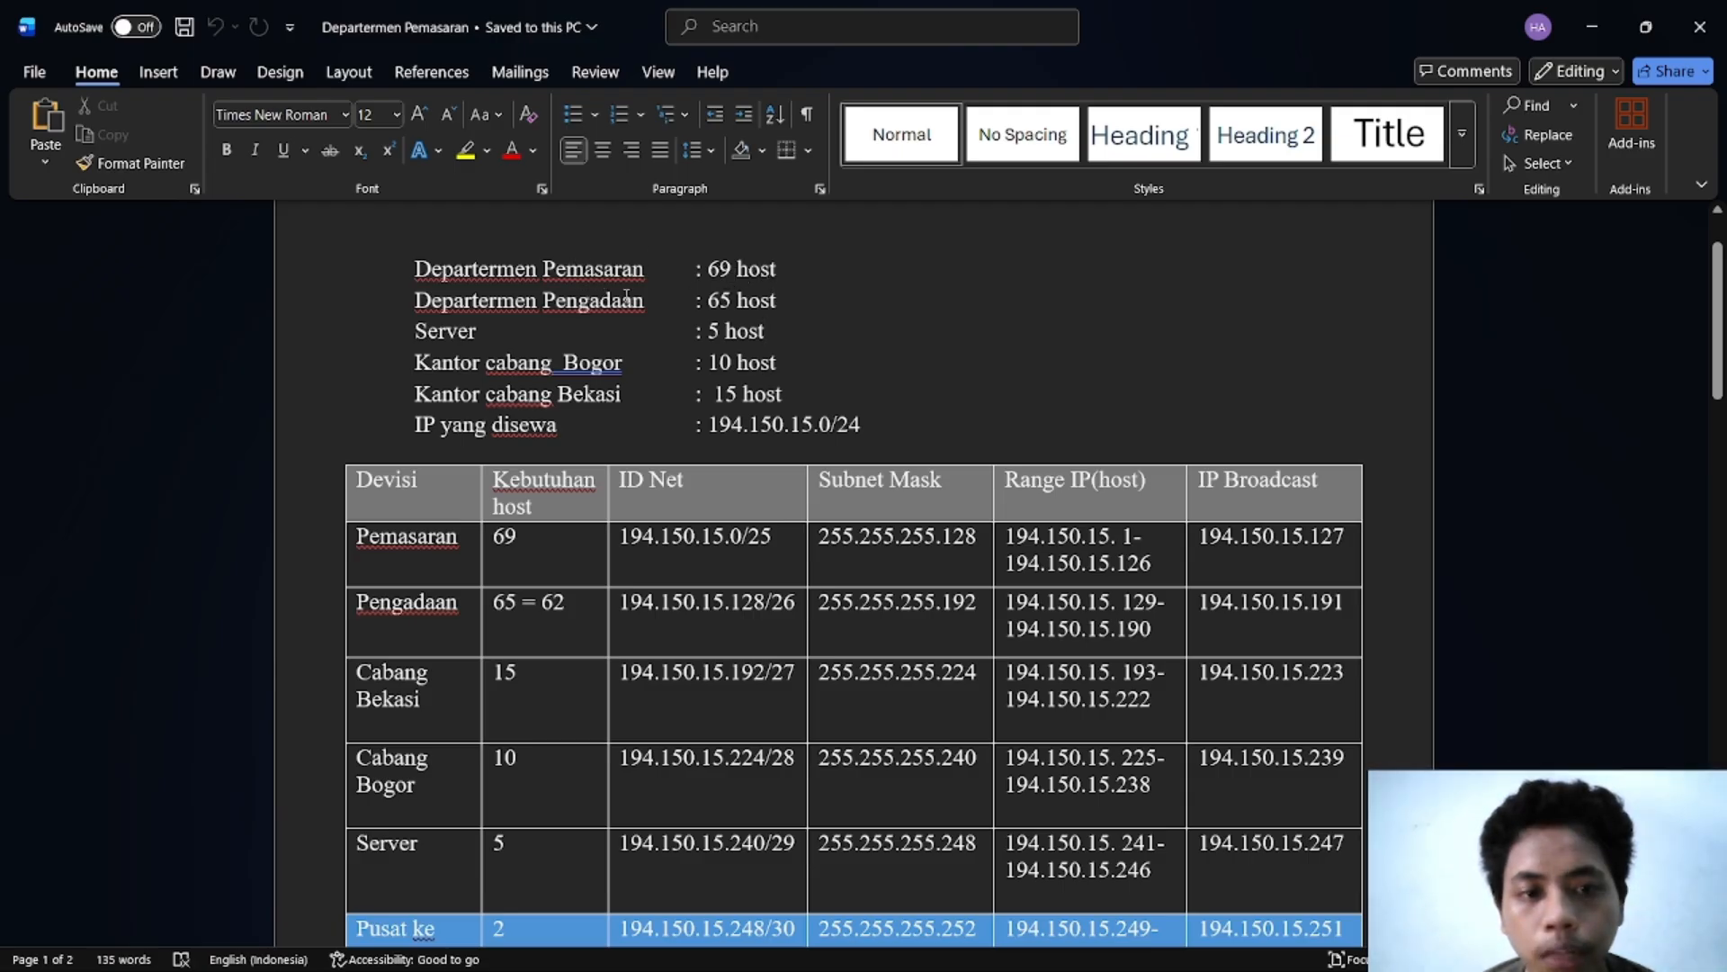
mouse_move(792, 961)
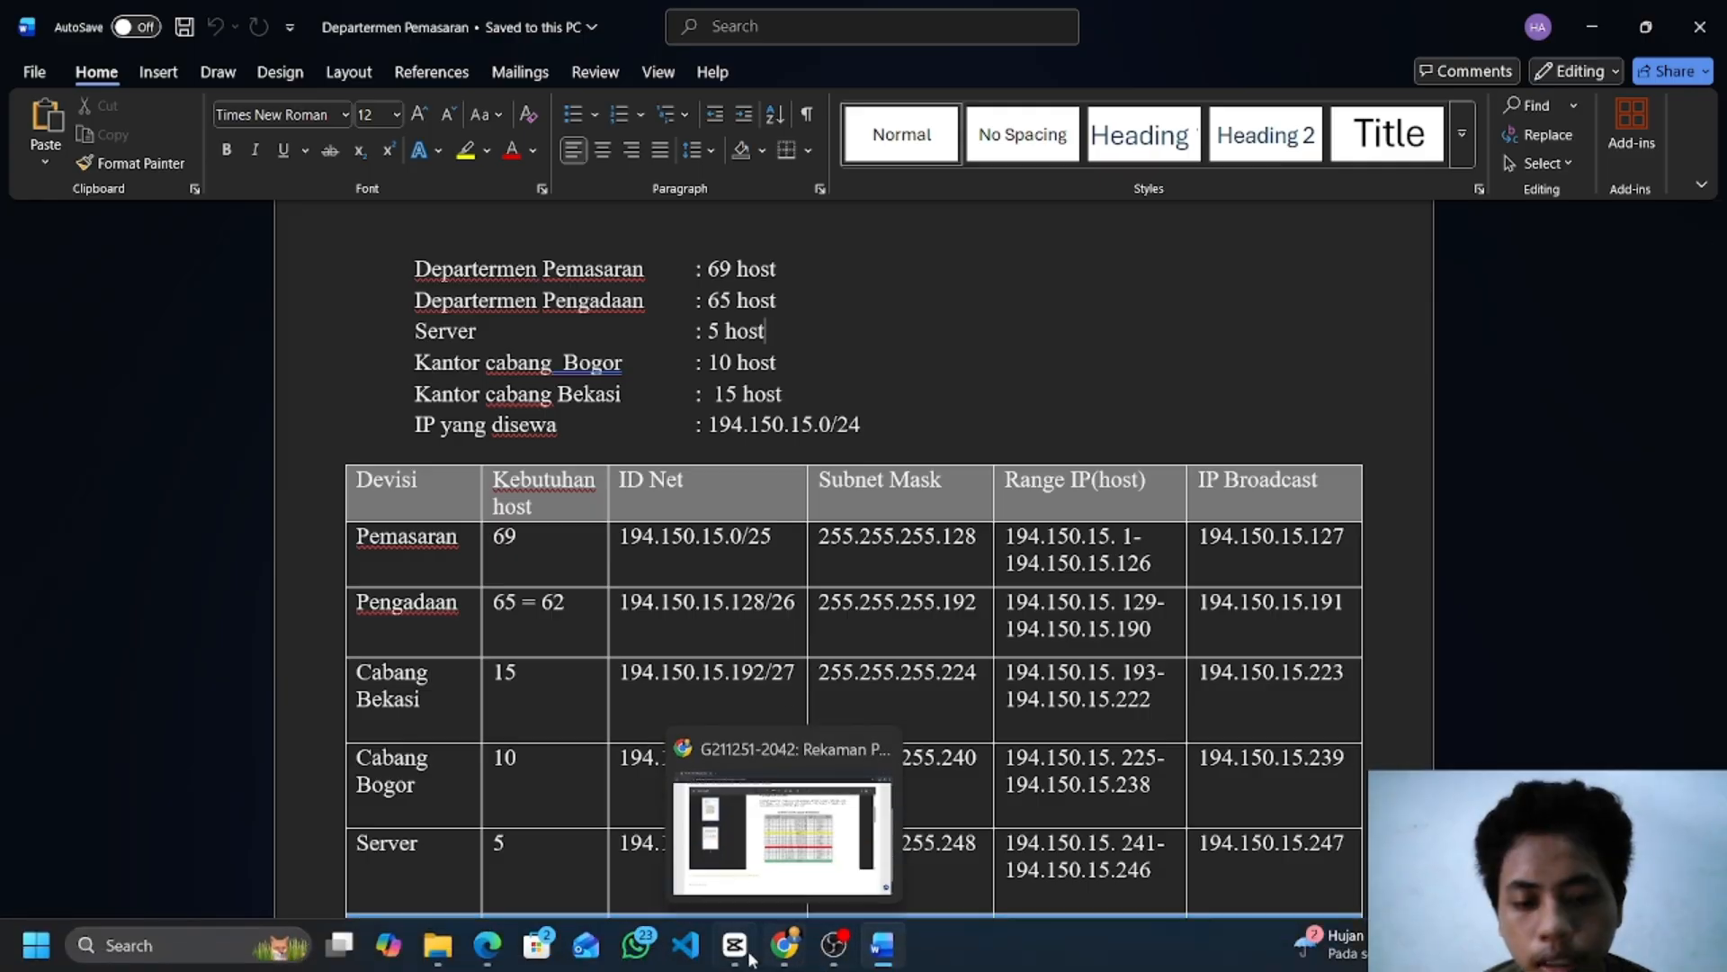
click(783, 841)
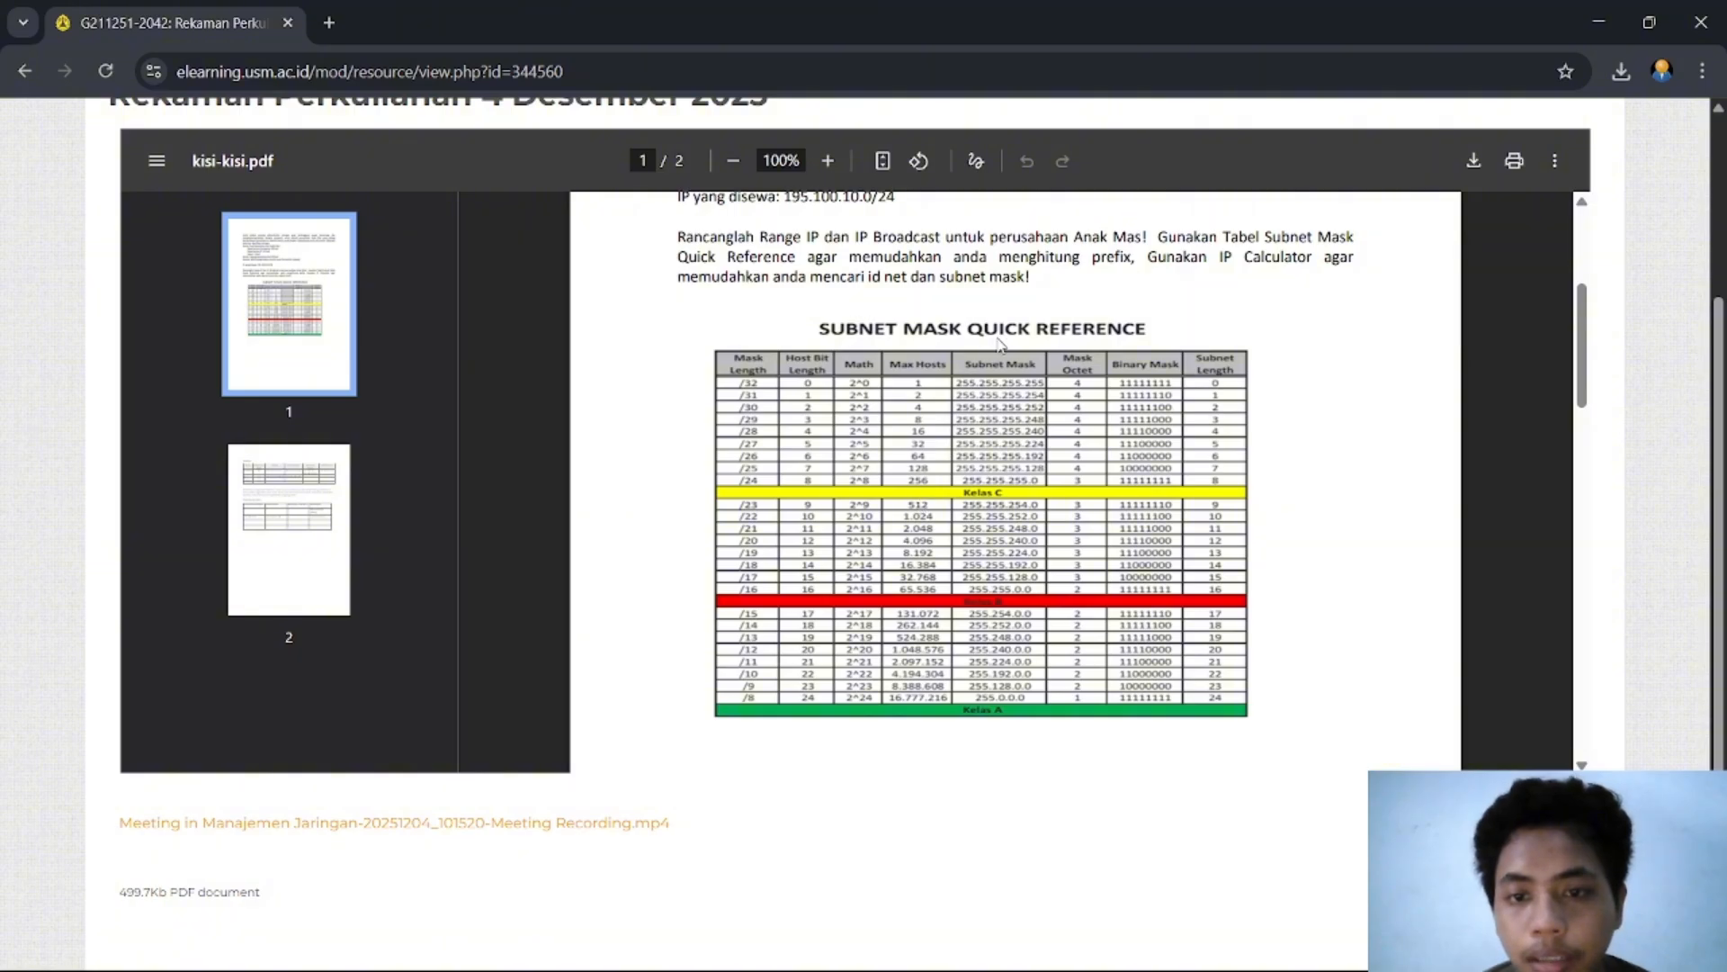
scroll(1004, 340, up, 1)
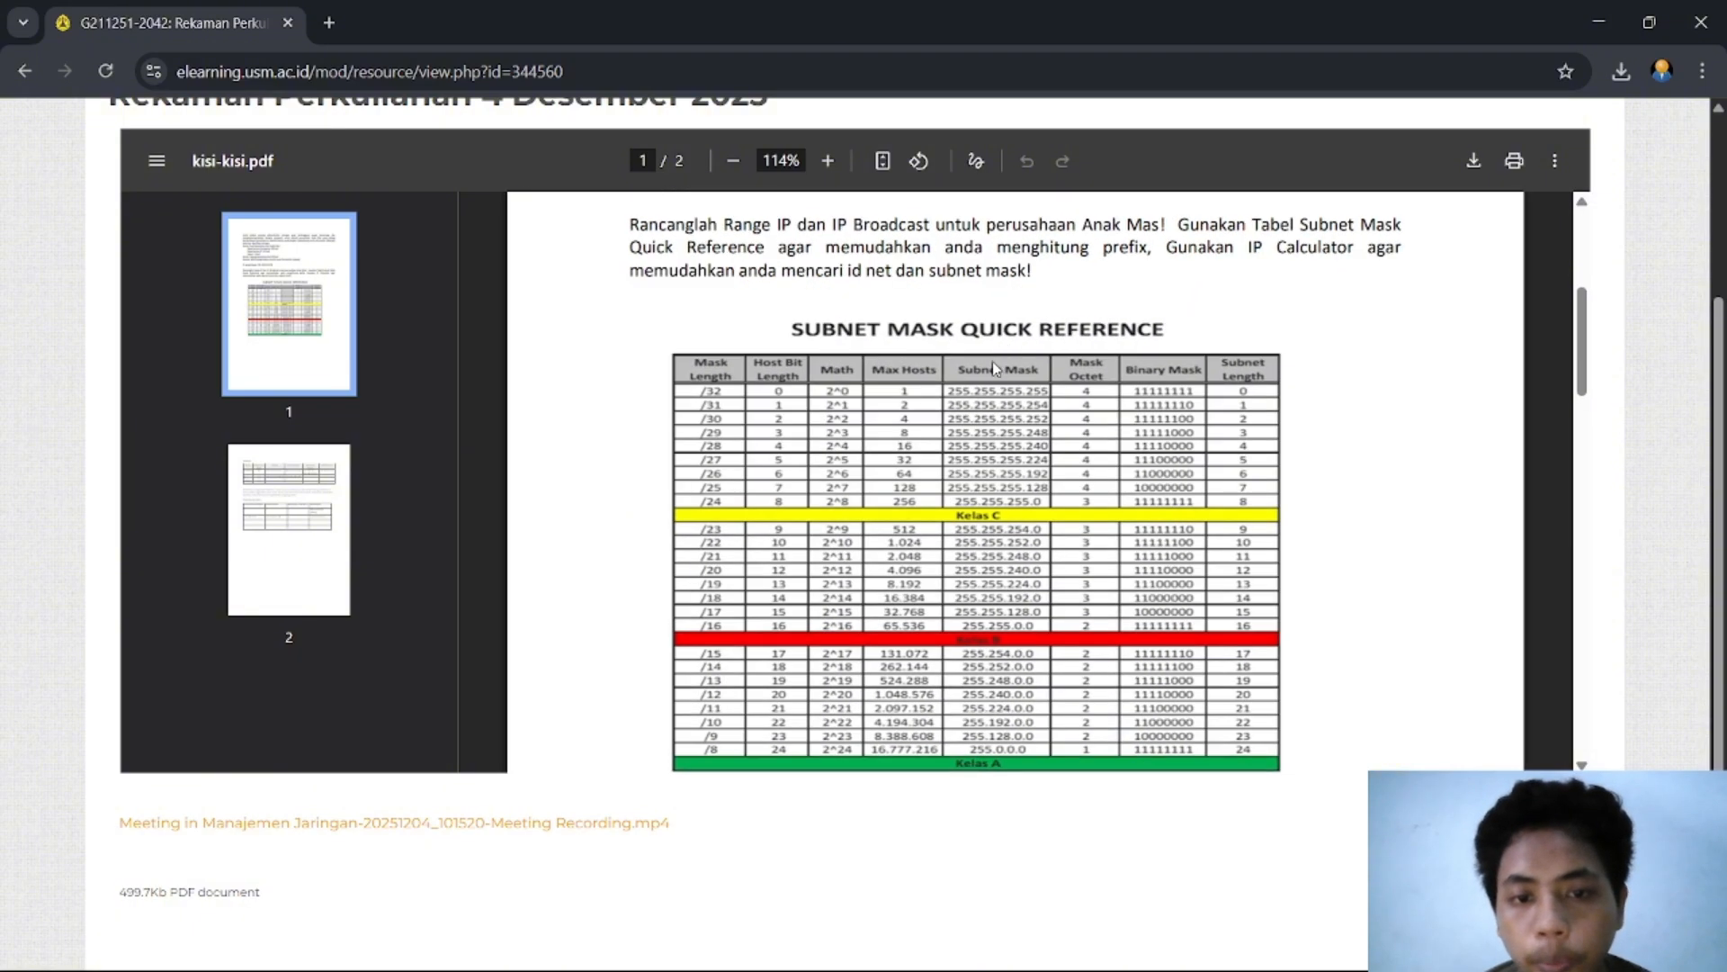
scroll(985, 405, down, 1)
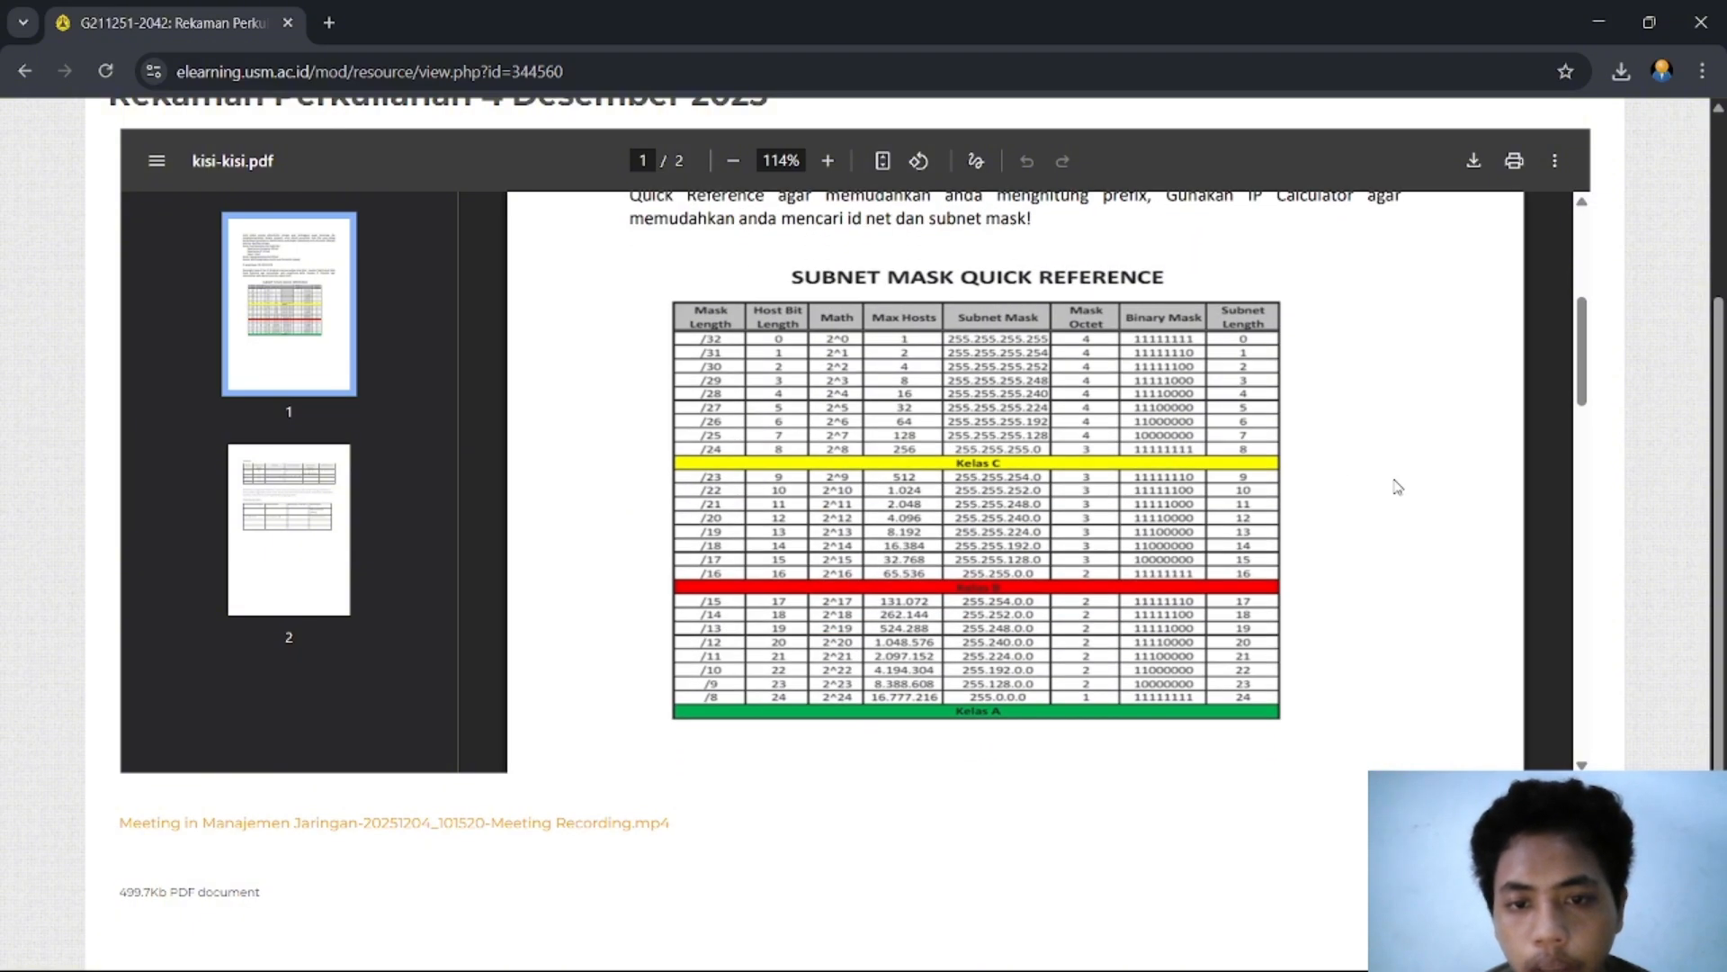
scroll(1029, 470, up, 1)
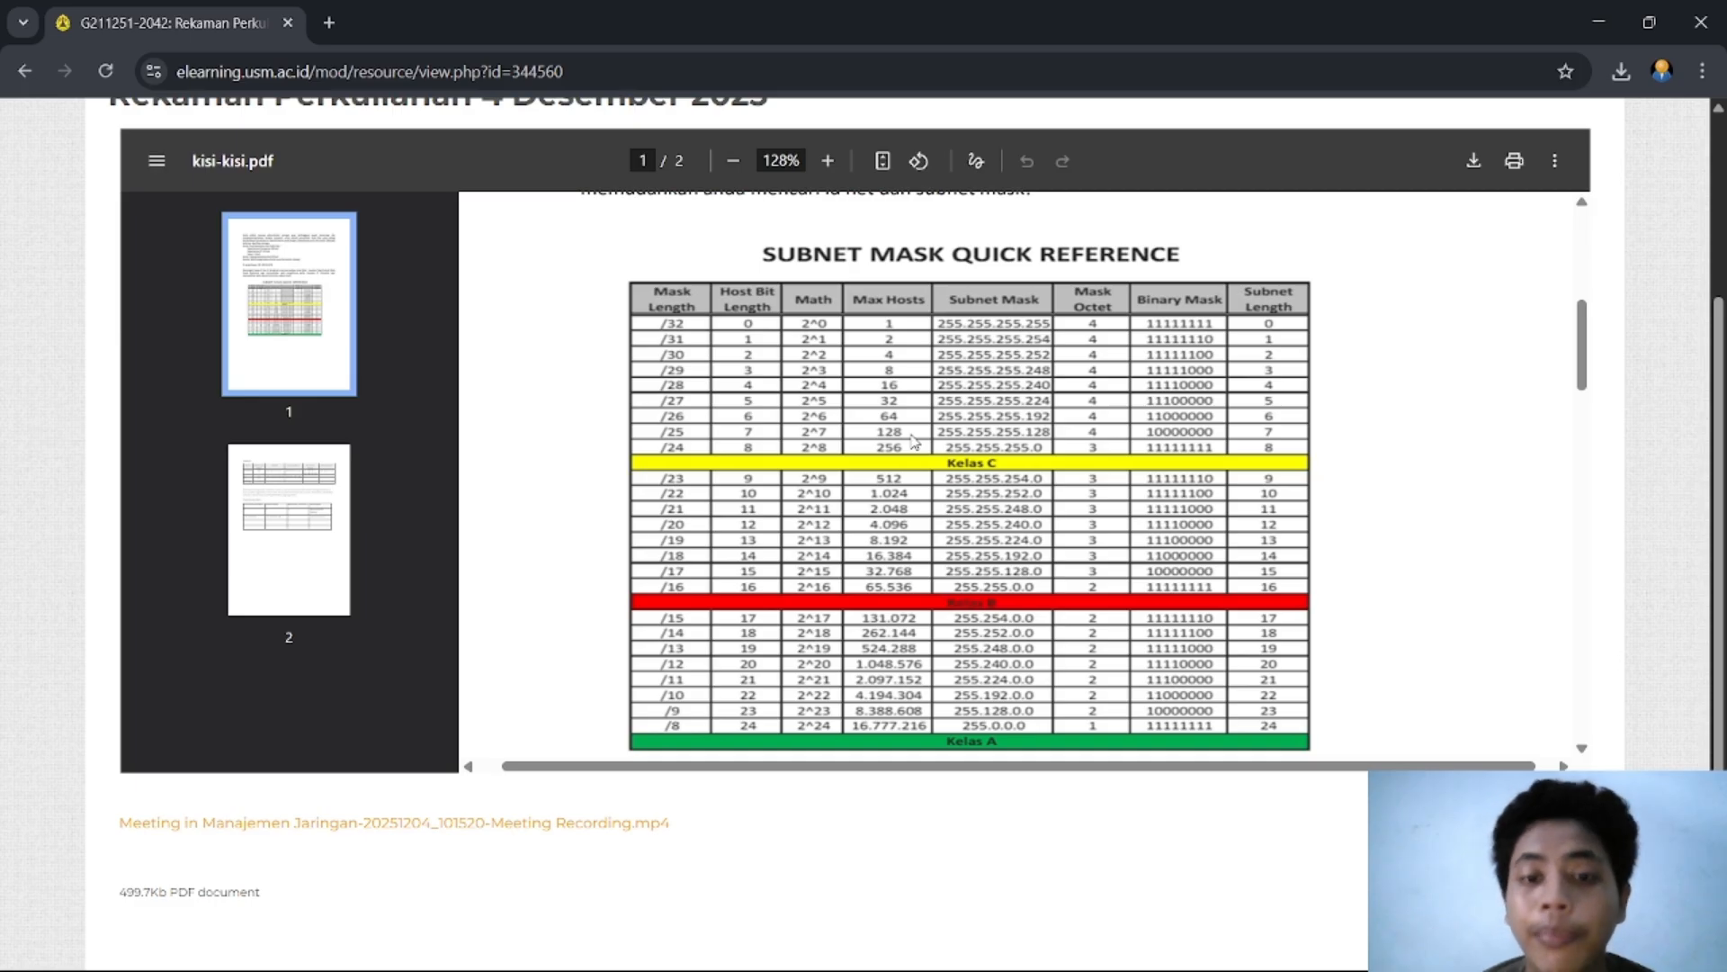
Step: Review the Server, Bogor and Bekasi host requirements in Word and check them against the subnet mask reference in Chrome
click(884, 945)
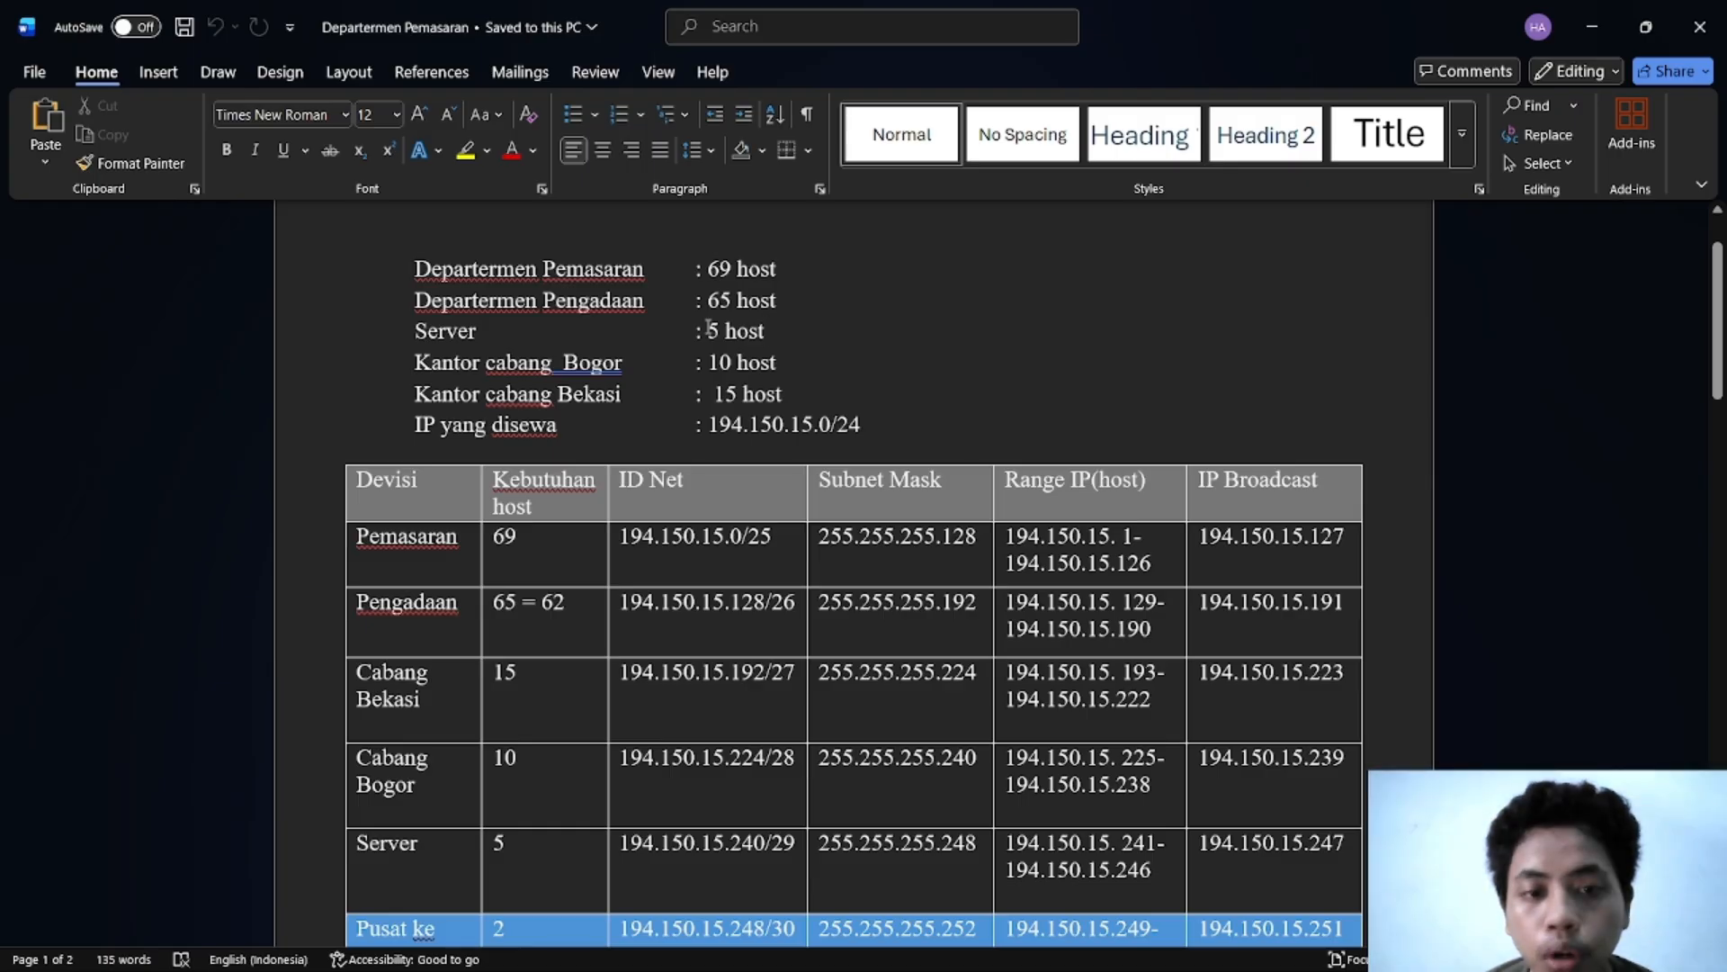
drag(709, 330, 791, 400)
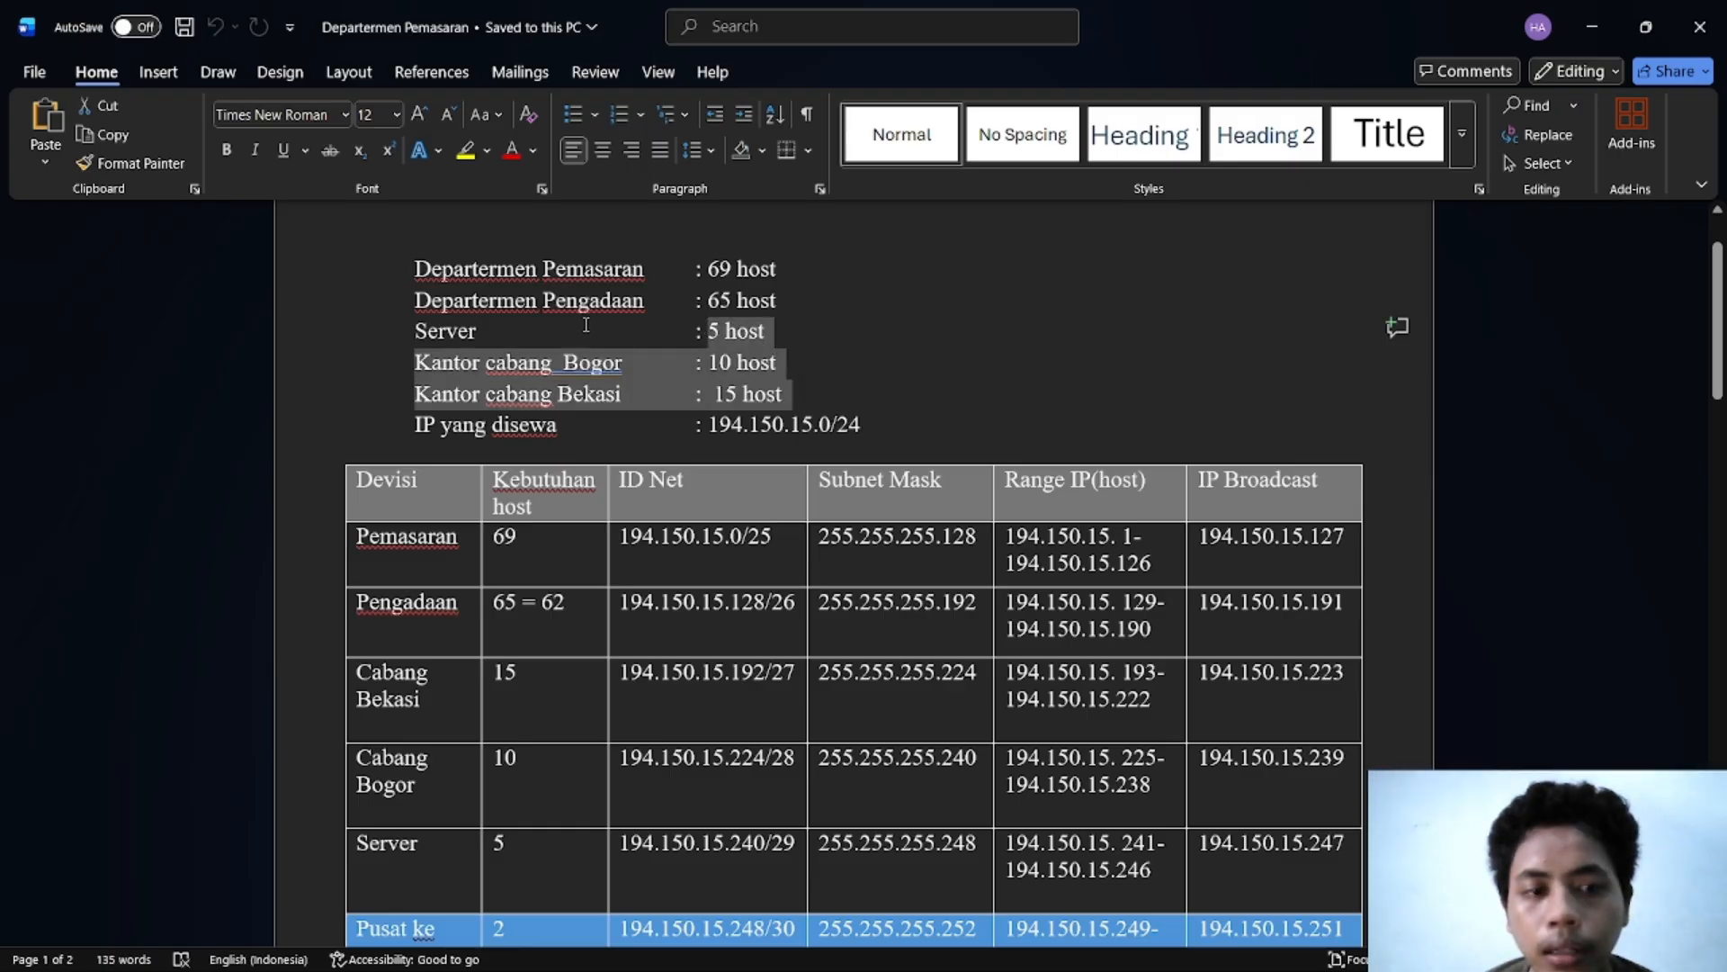
click(823, 365)
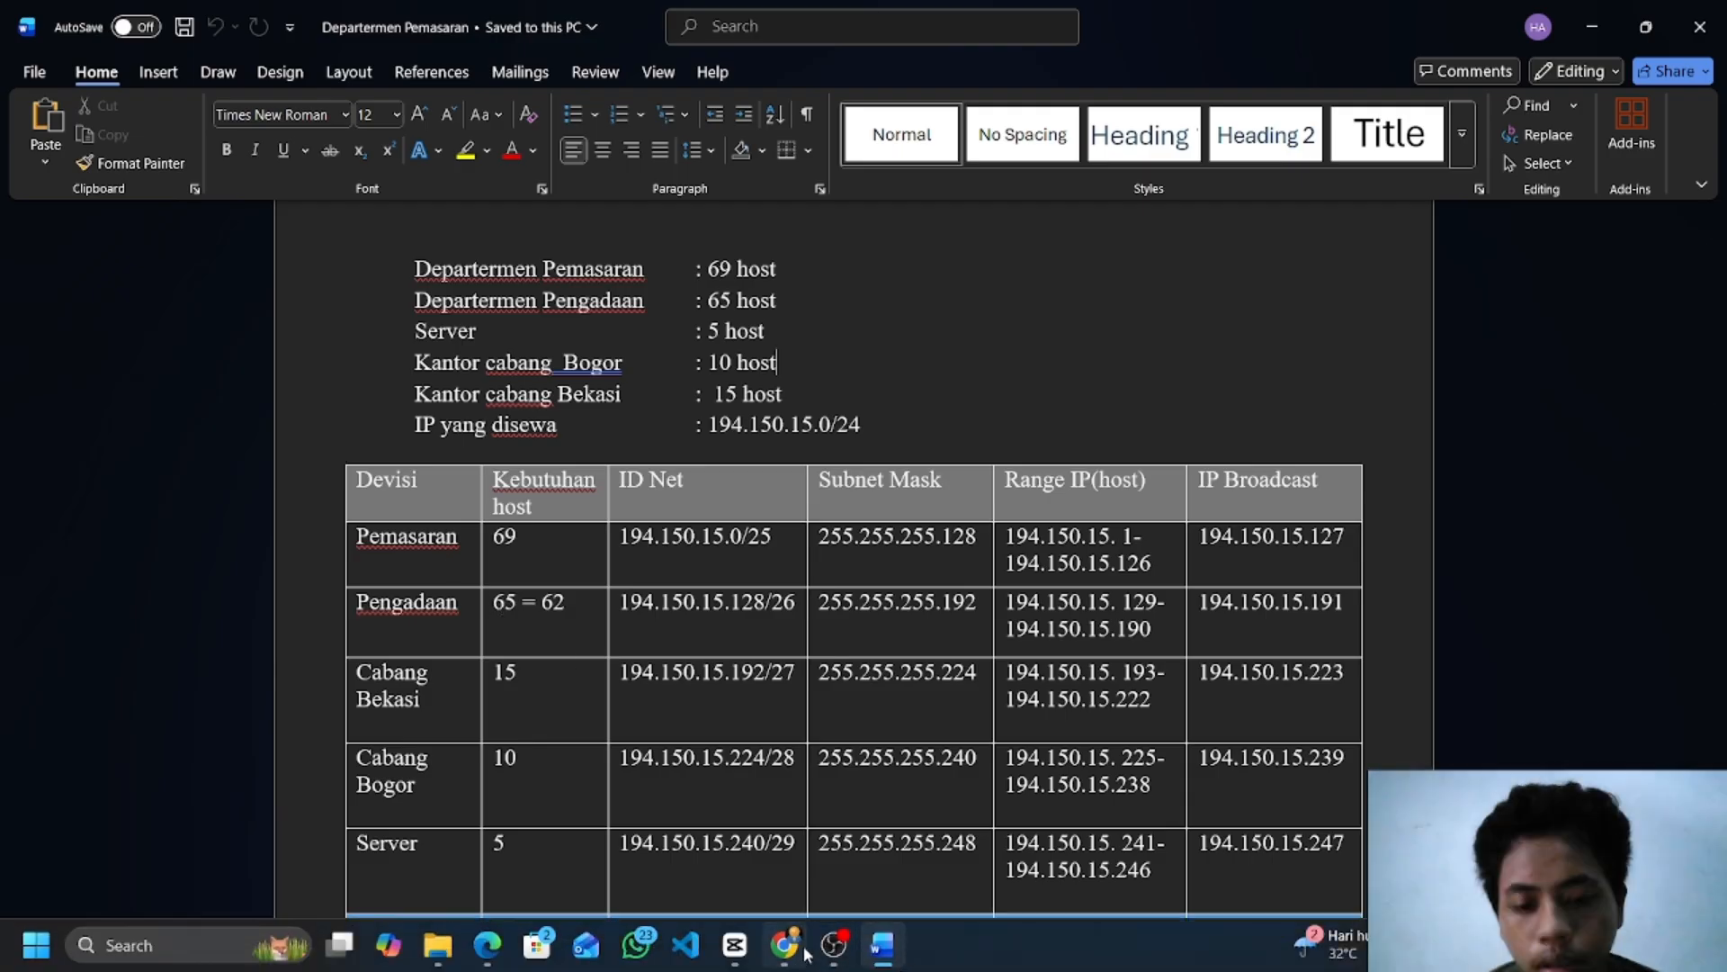
click(804, 951)
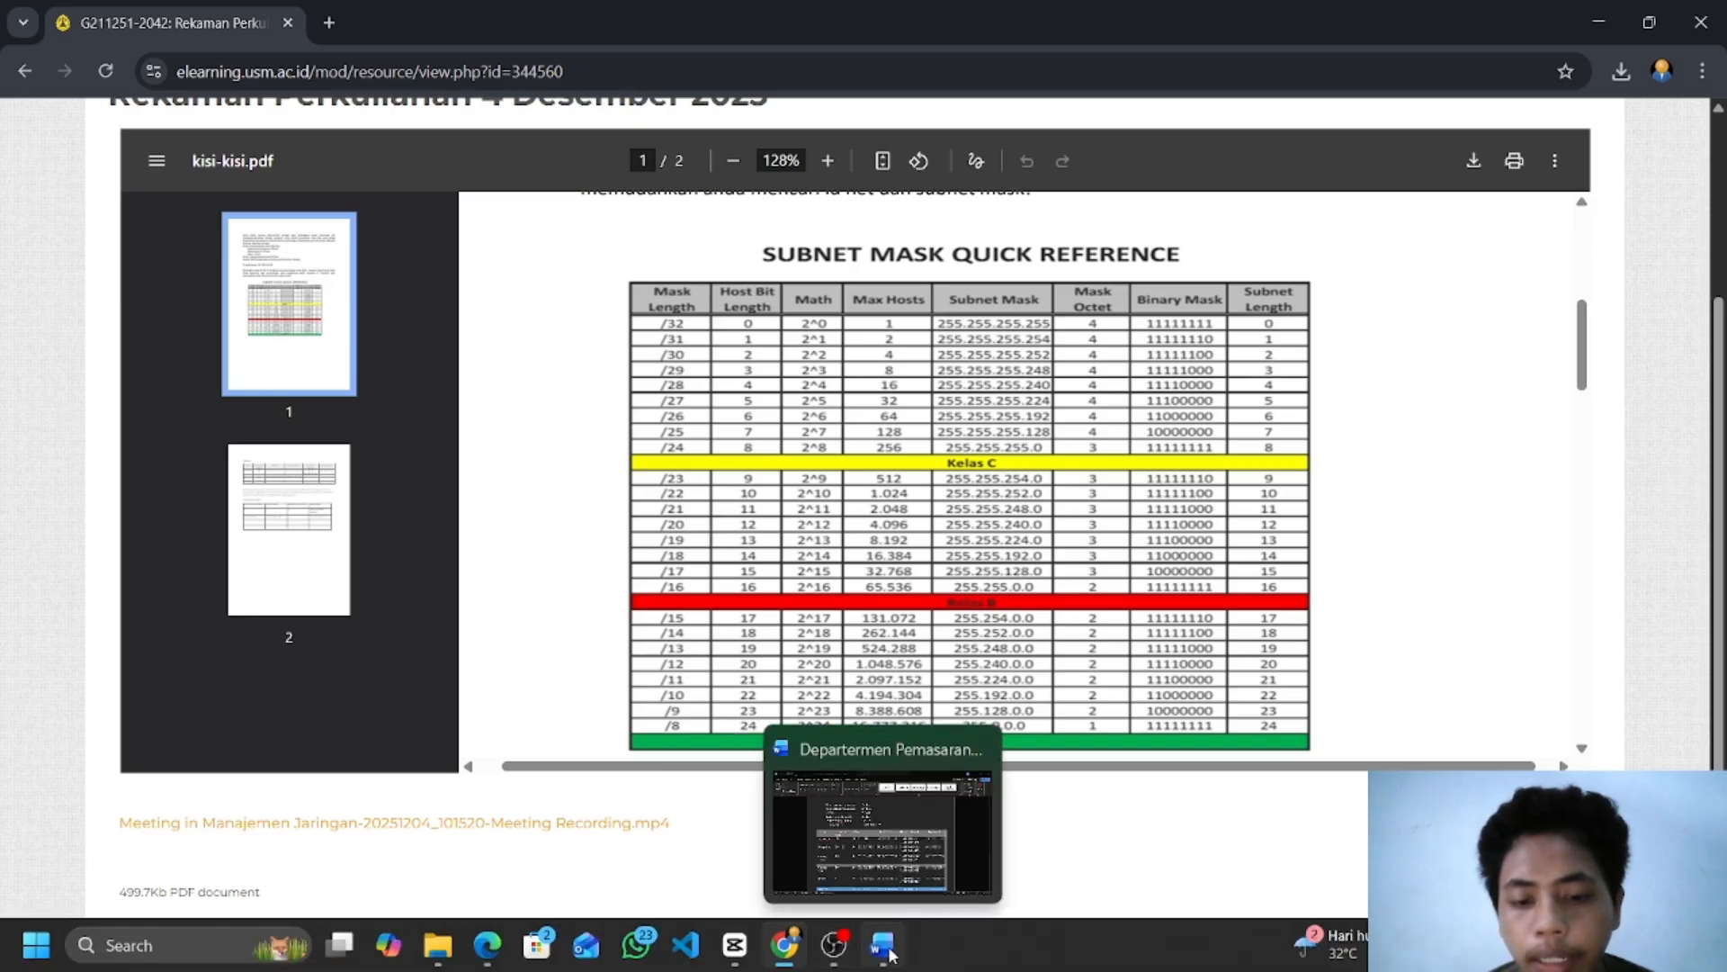
click(888, 954)
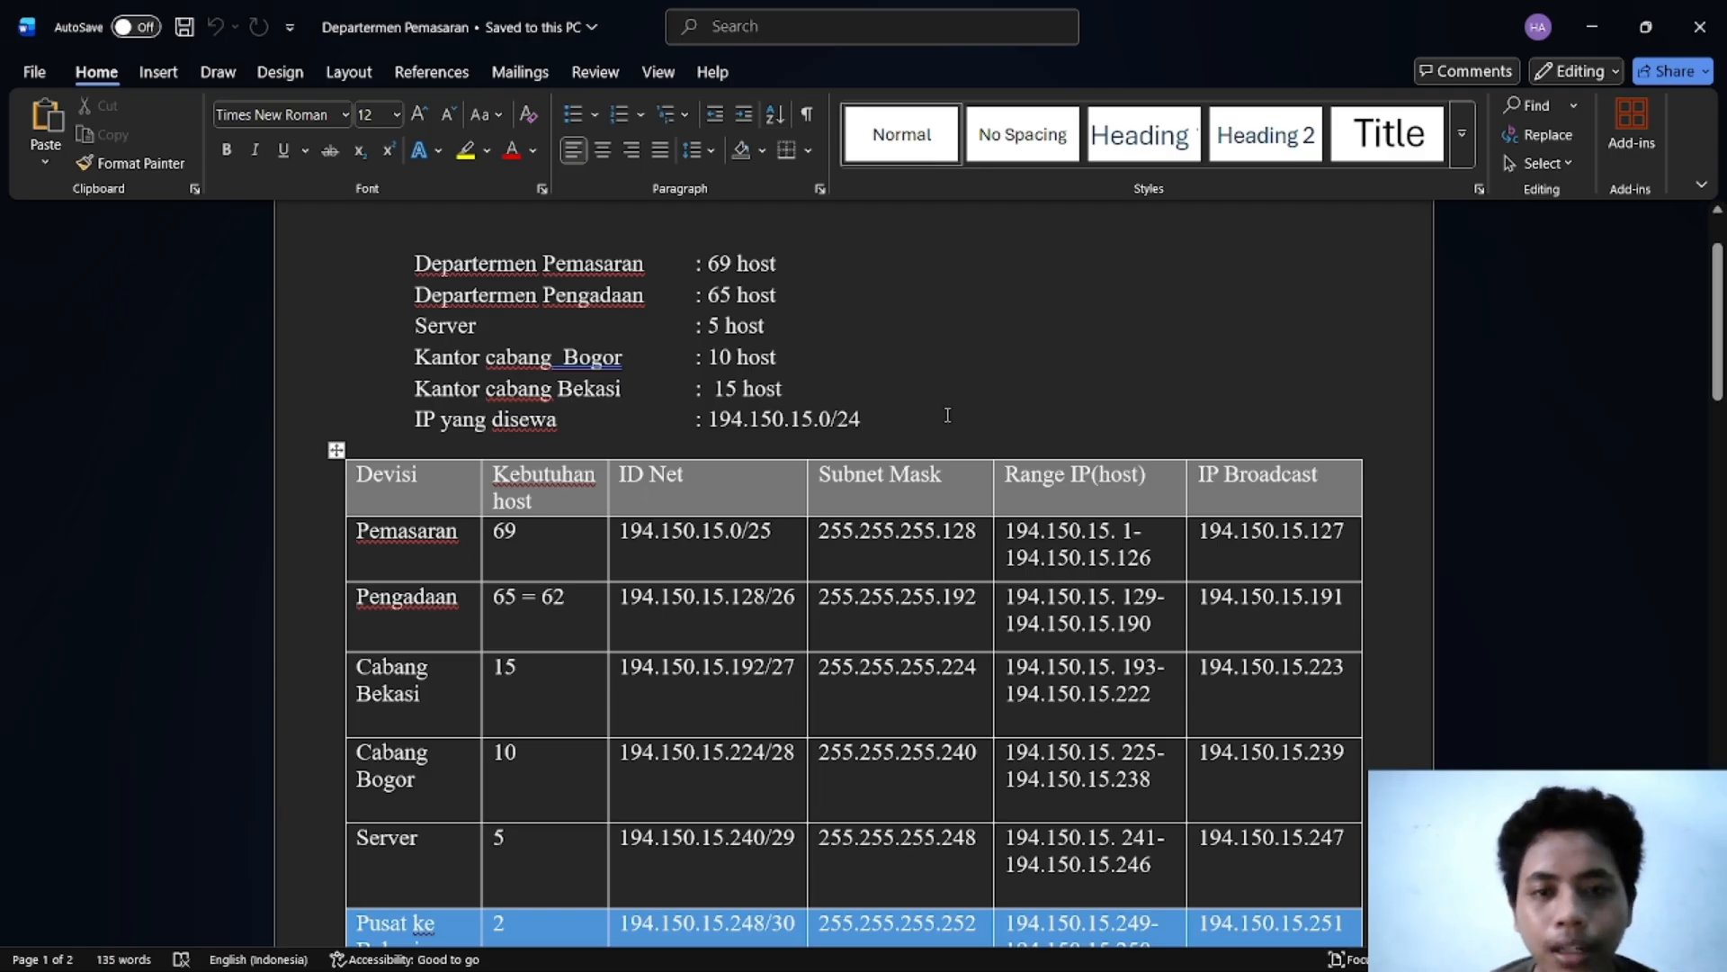
Step: Examine the rented IP network and the subnet allocation table for every division and inter-office link
click(879, 421)
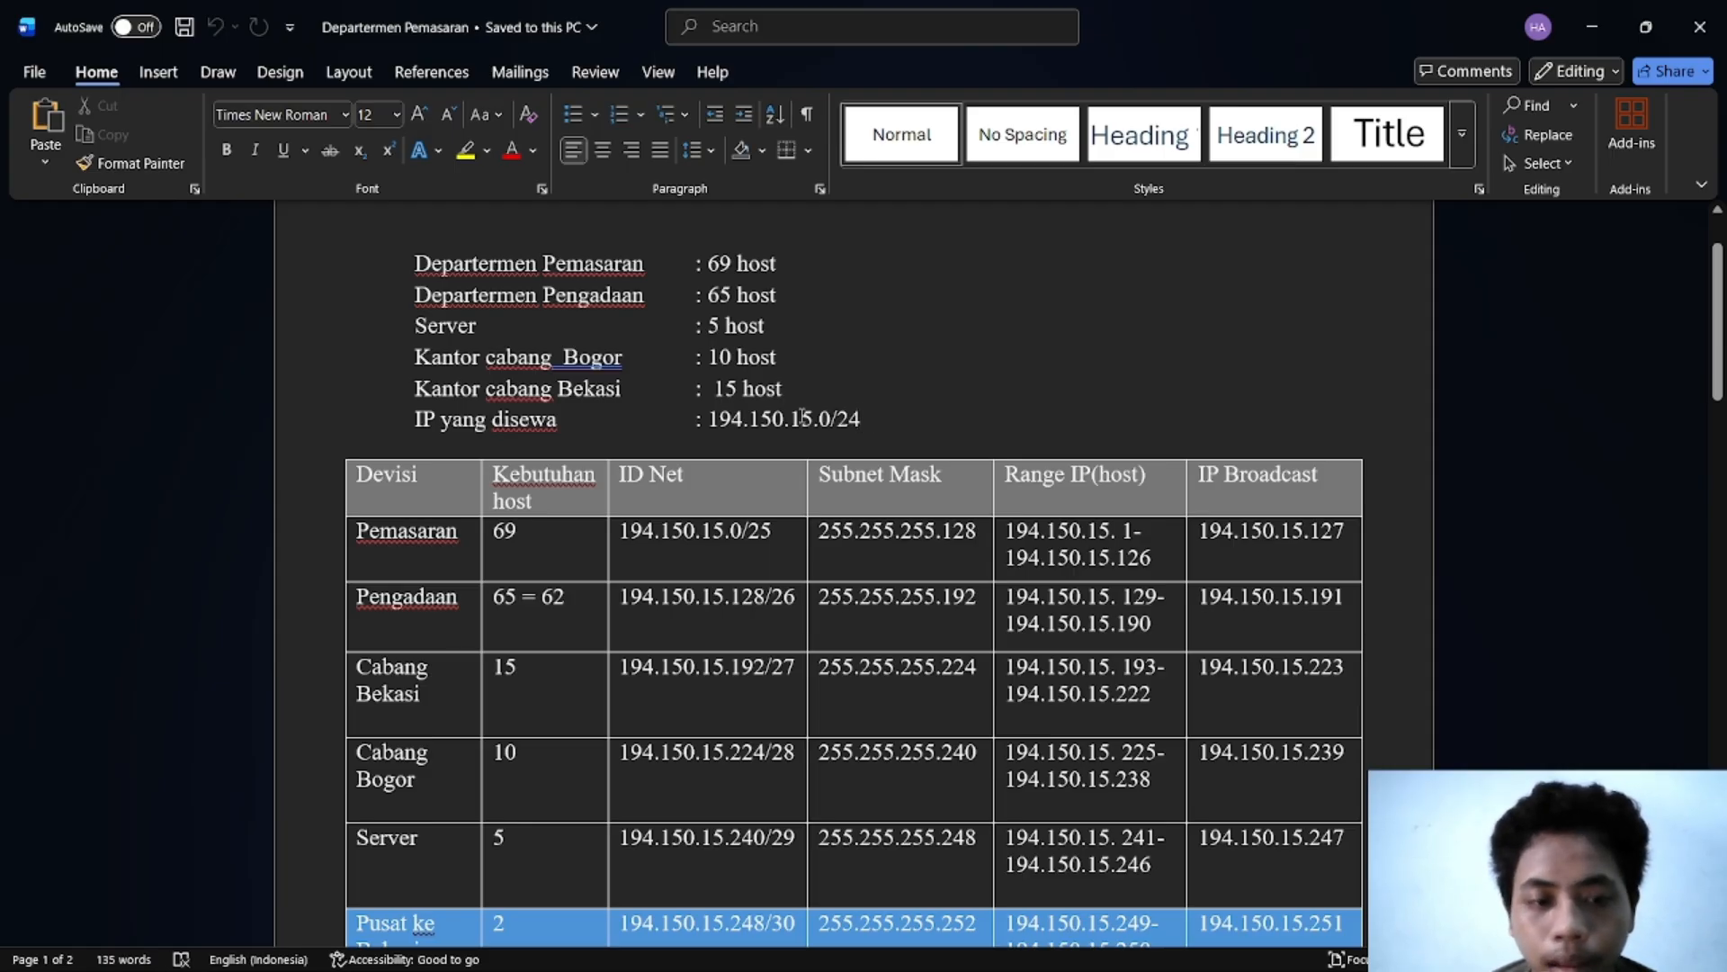
scroll(535, 574, down, 1)
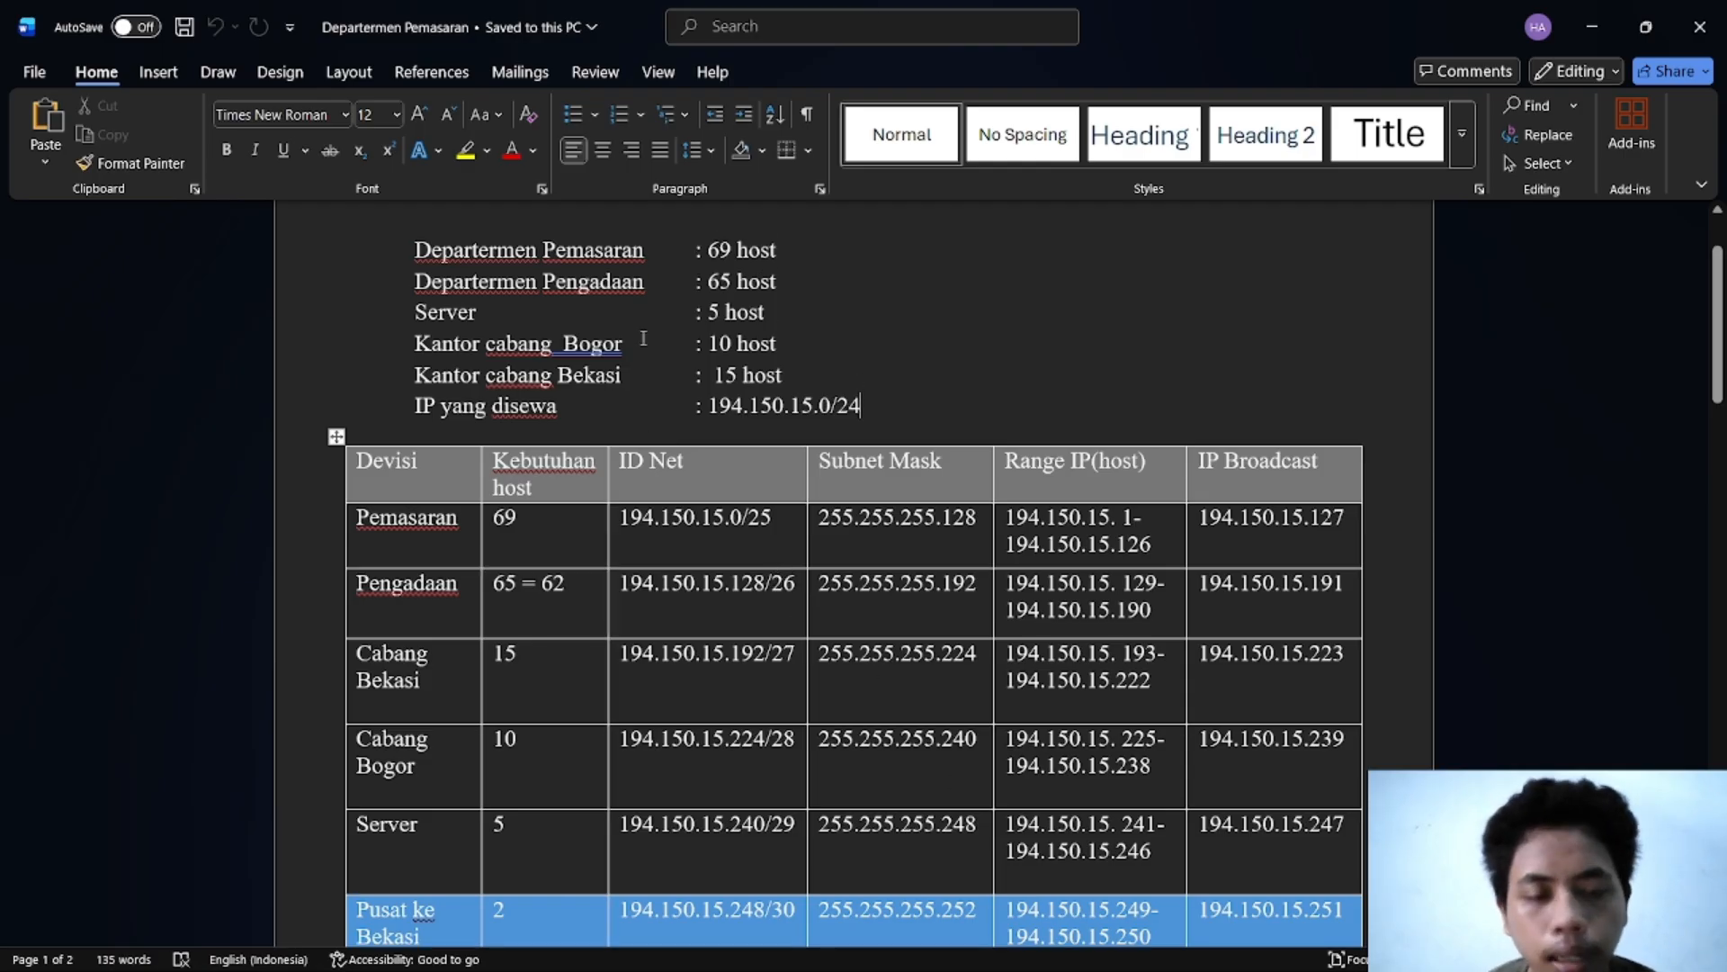
scroll(899, 679, down, 3)
scroll(454, 462, down, 3)
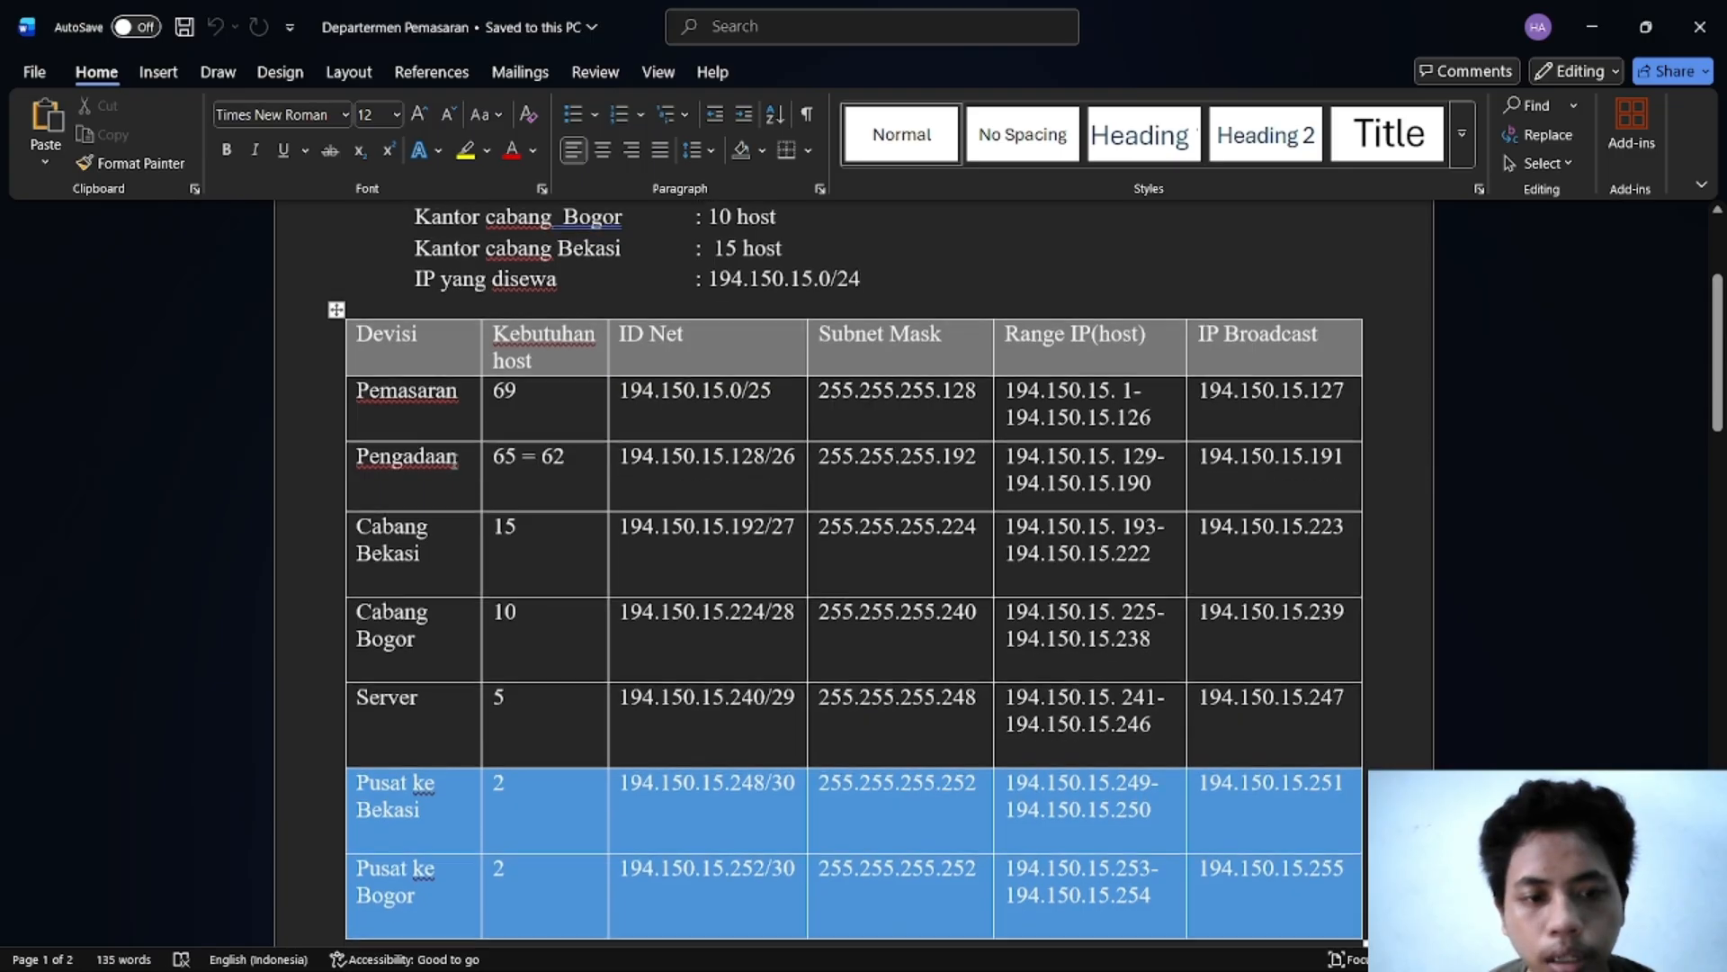
scroll(455, 462, down, 2)
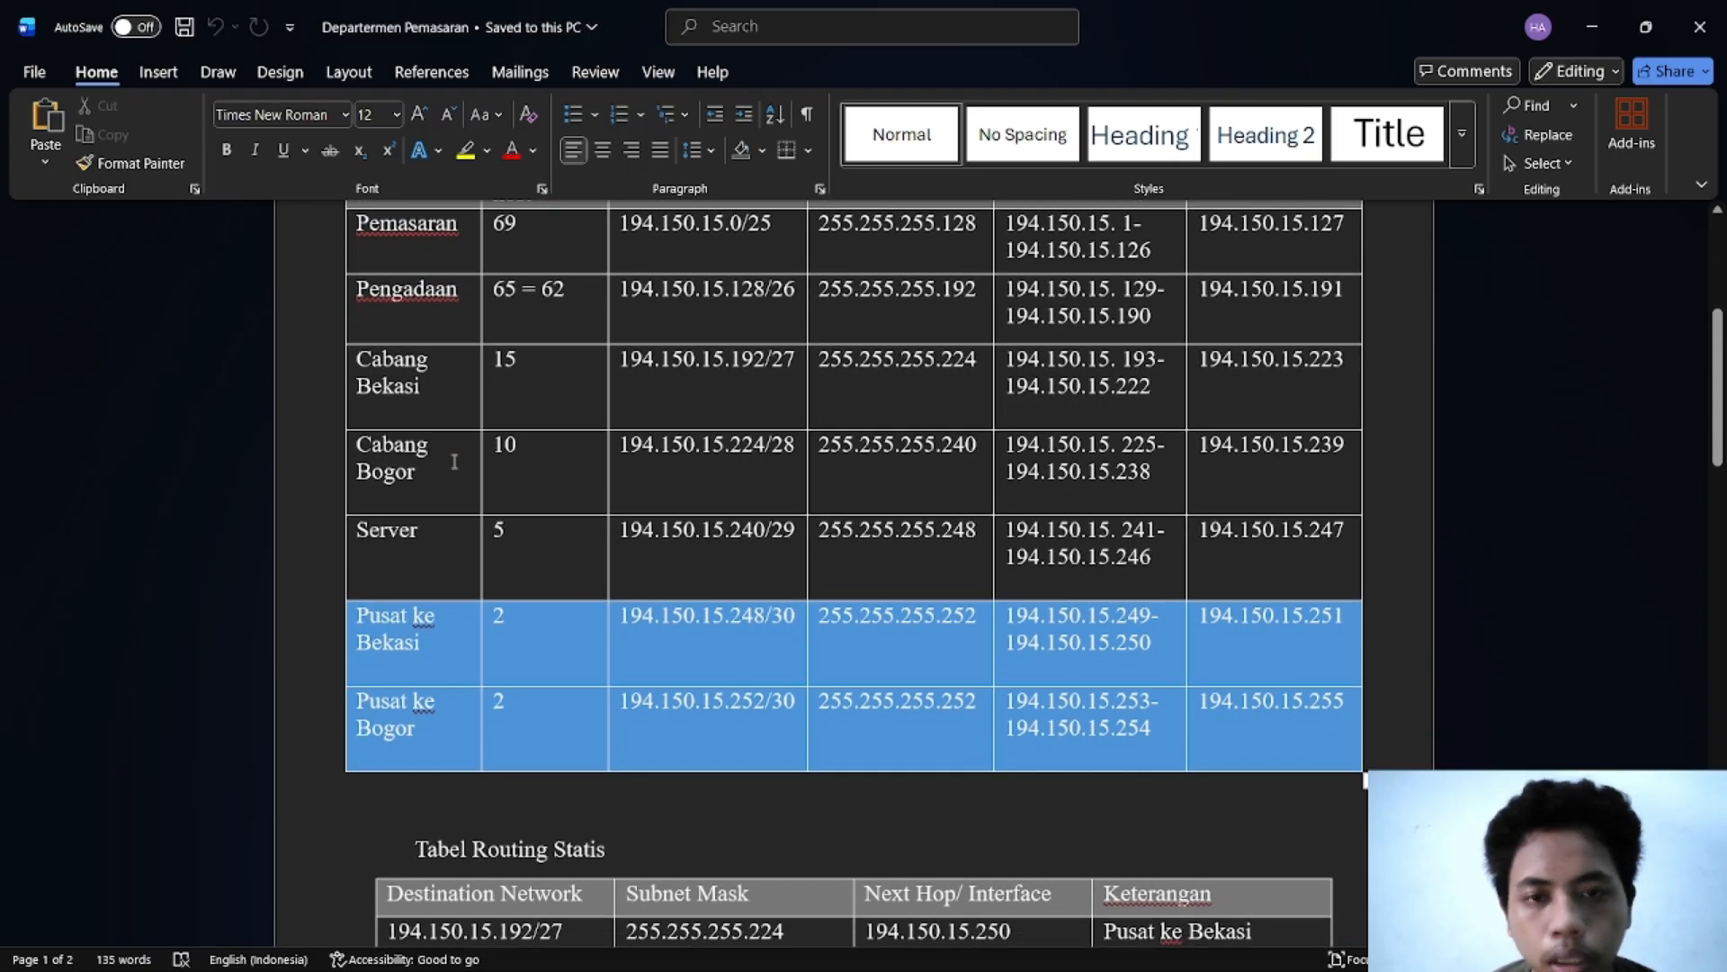
scroll(454, 461, down, 1)
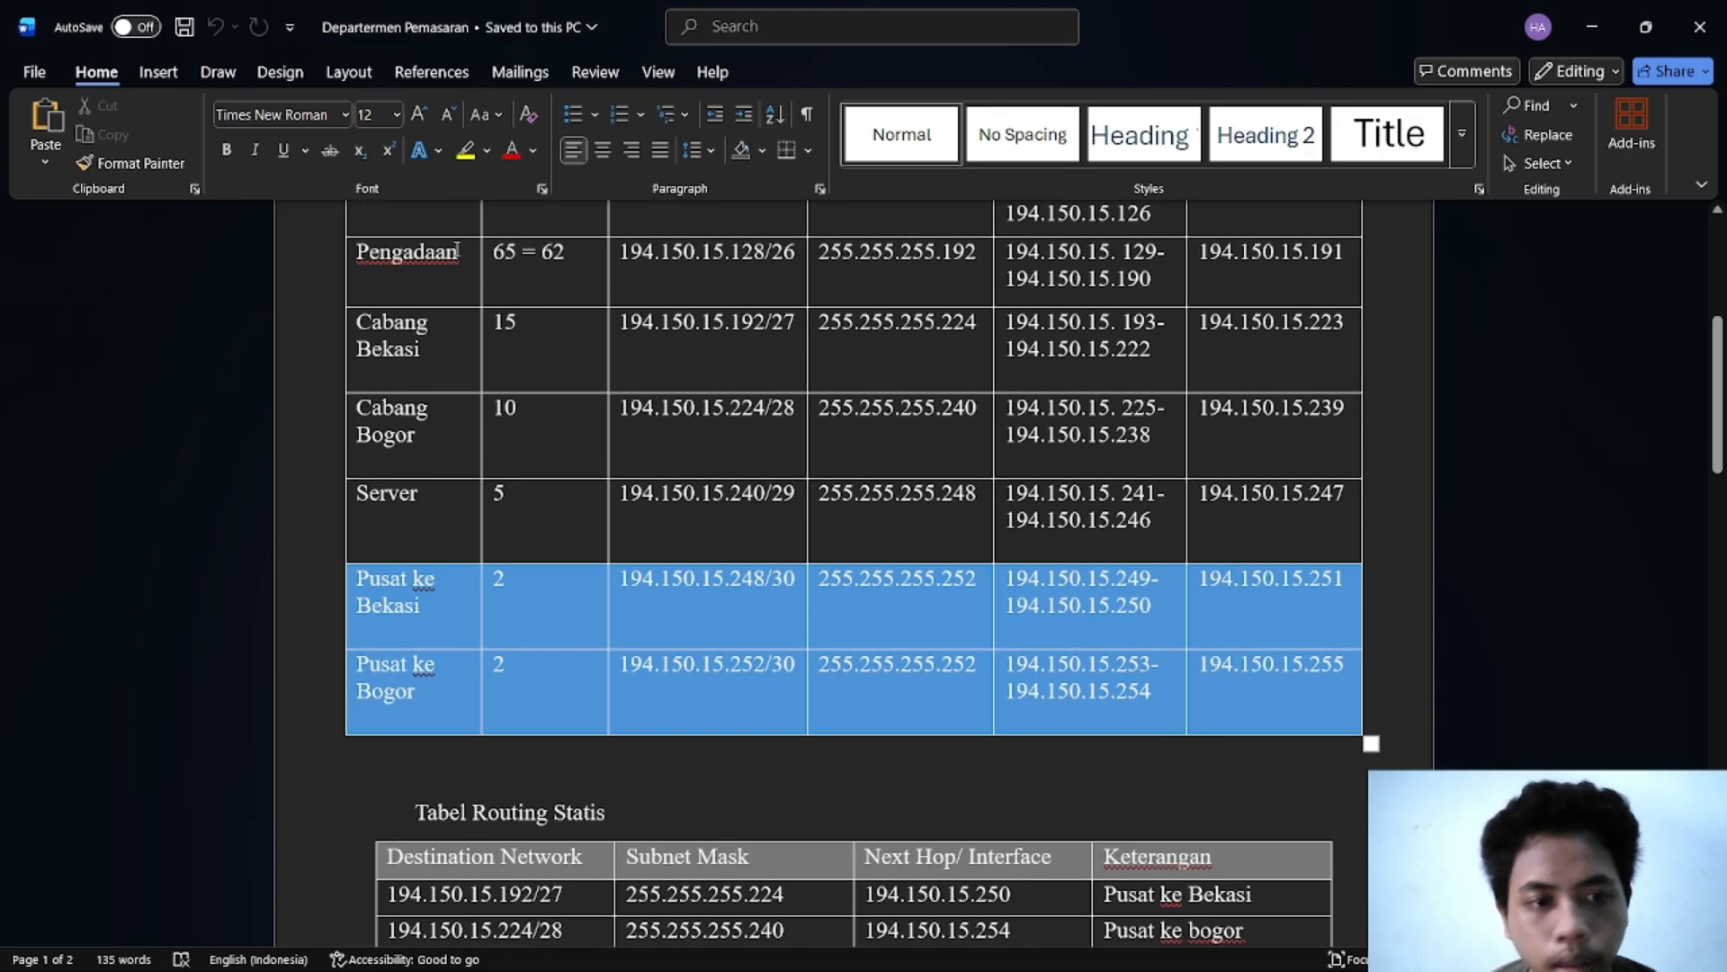
scroll(457, 250, up, 2)
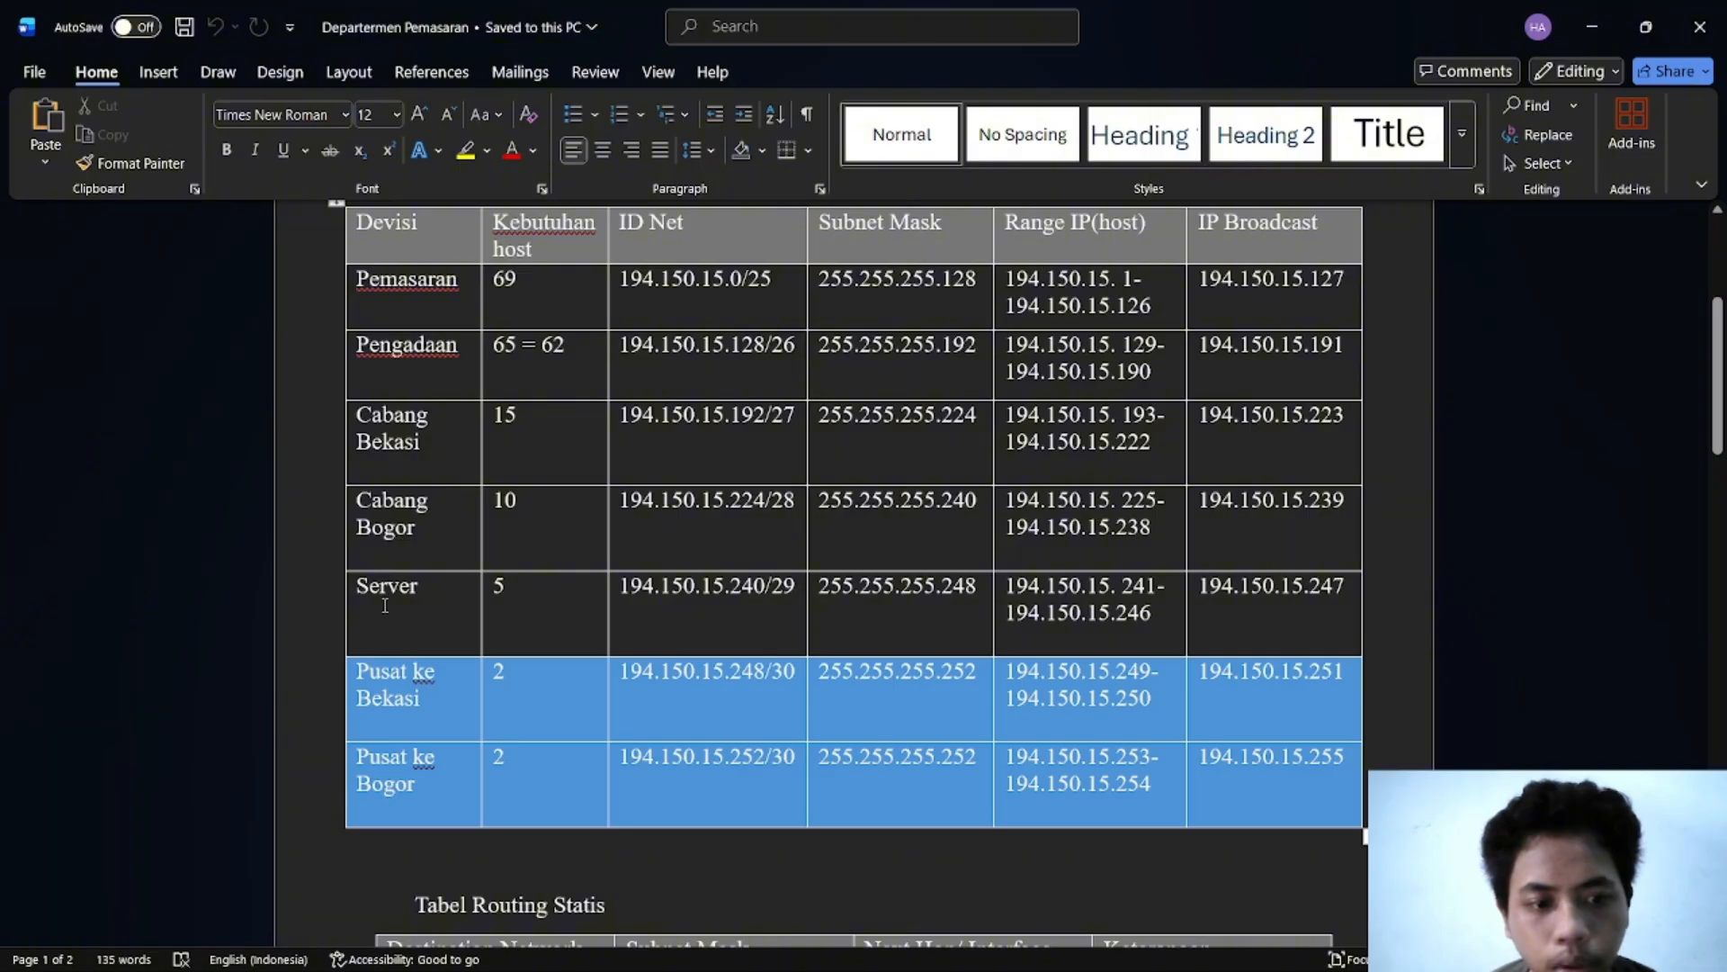
scroll(385, 604, down, 5)
scroll(385, 603, down, 4)
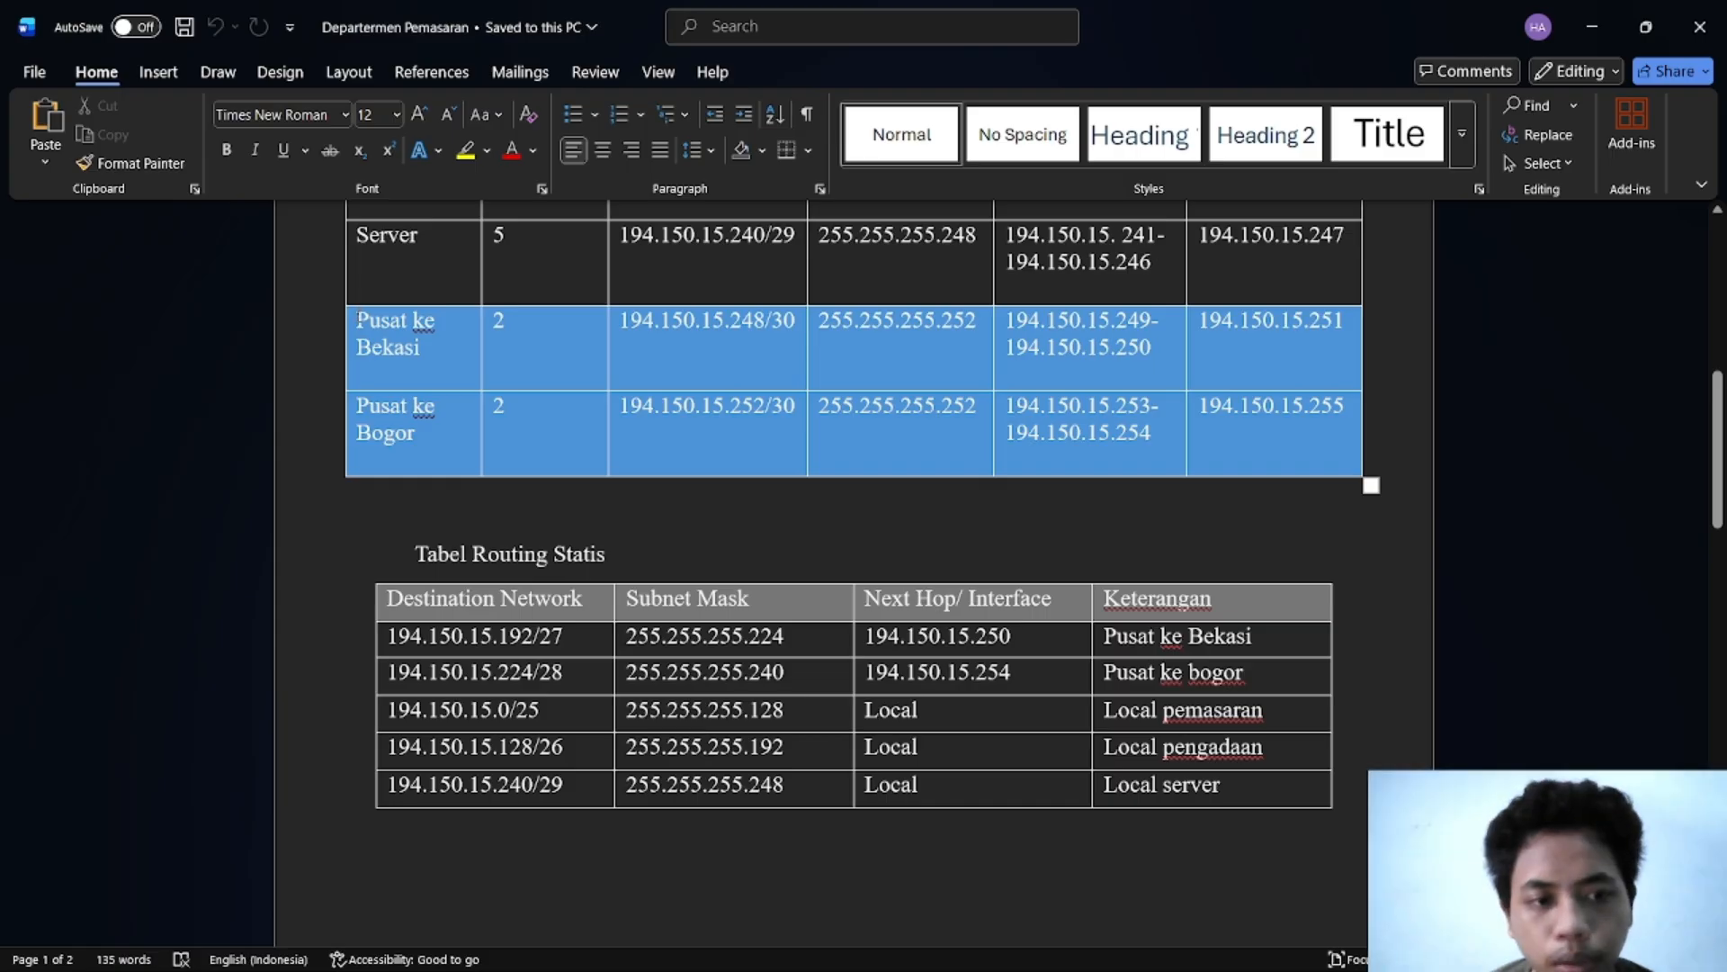
Step: Examine the Pusat ke Bekasi and Pusat ke Bogor link rows and the subnet masks and next hops under Tabel Routing Statis
drag(358, 317, 1249, 439)
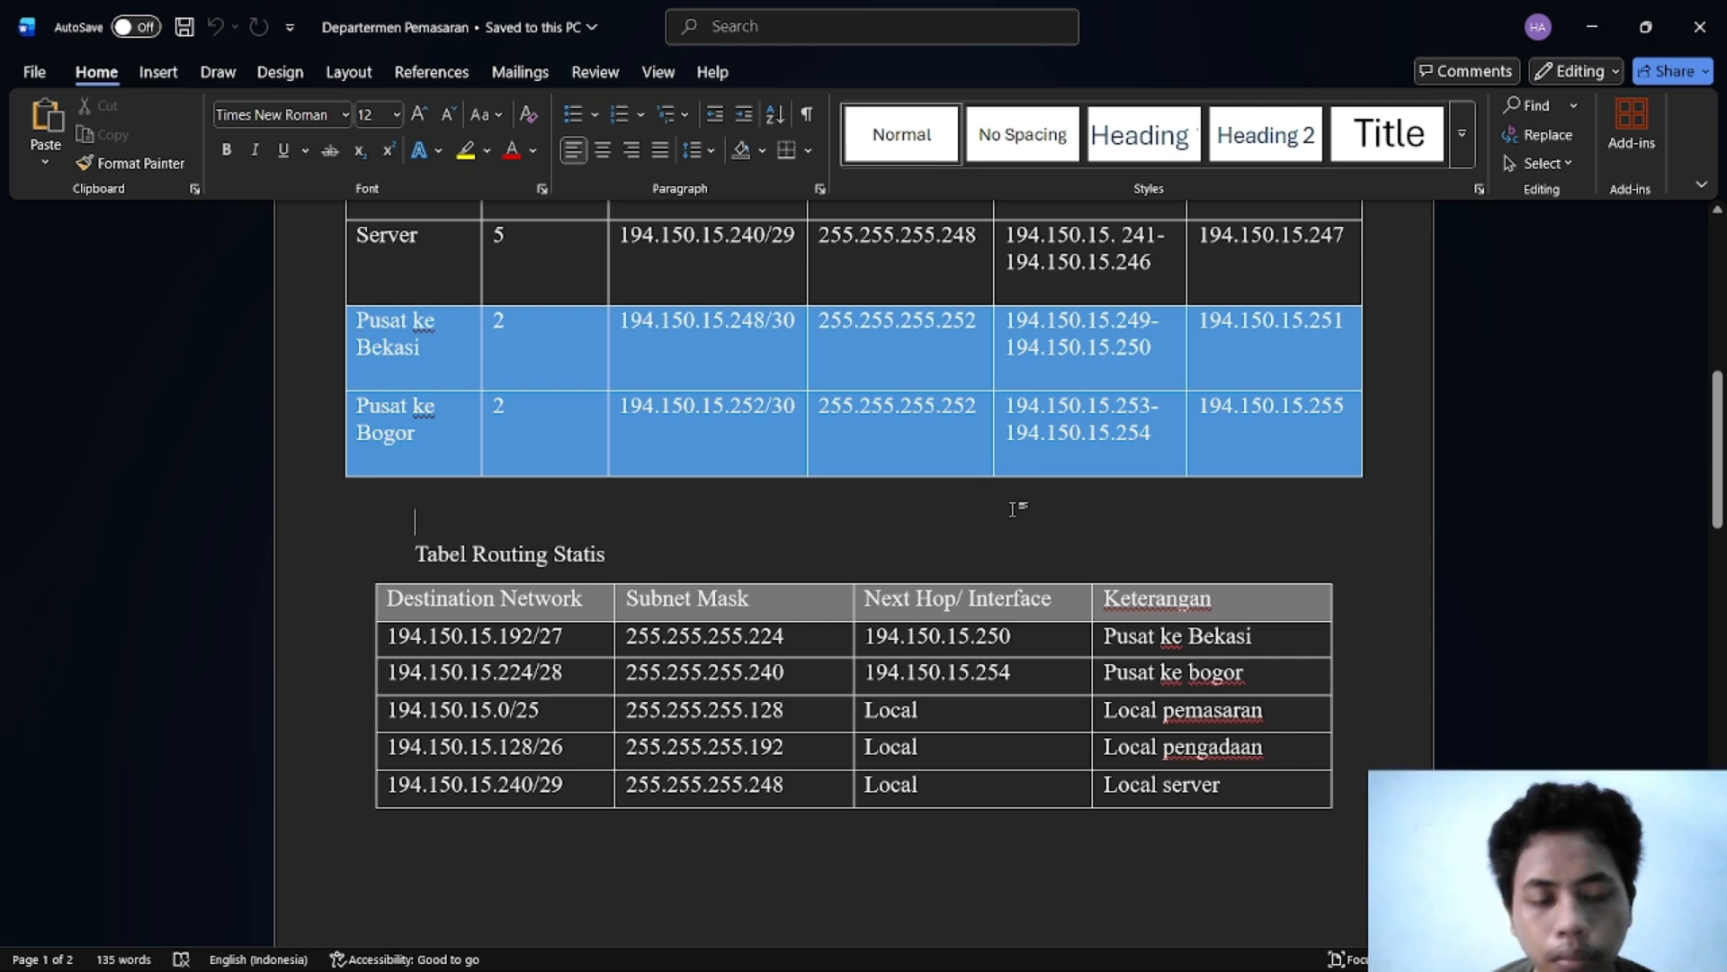
scroll(1014, 504, down, 1)
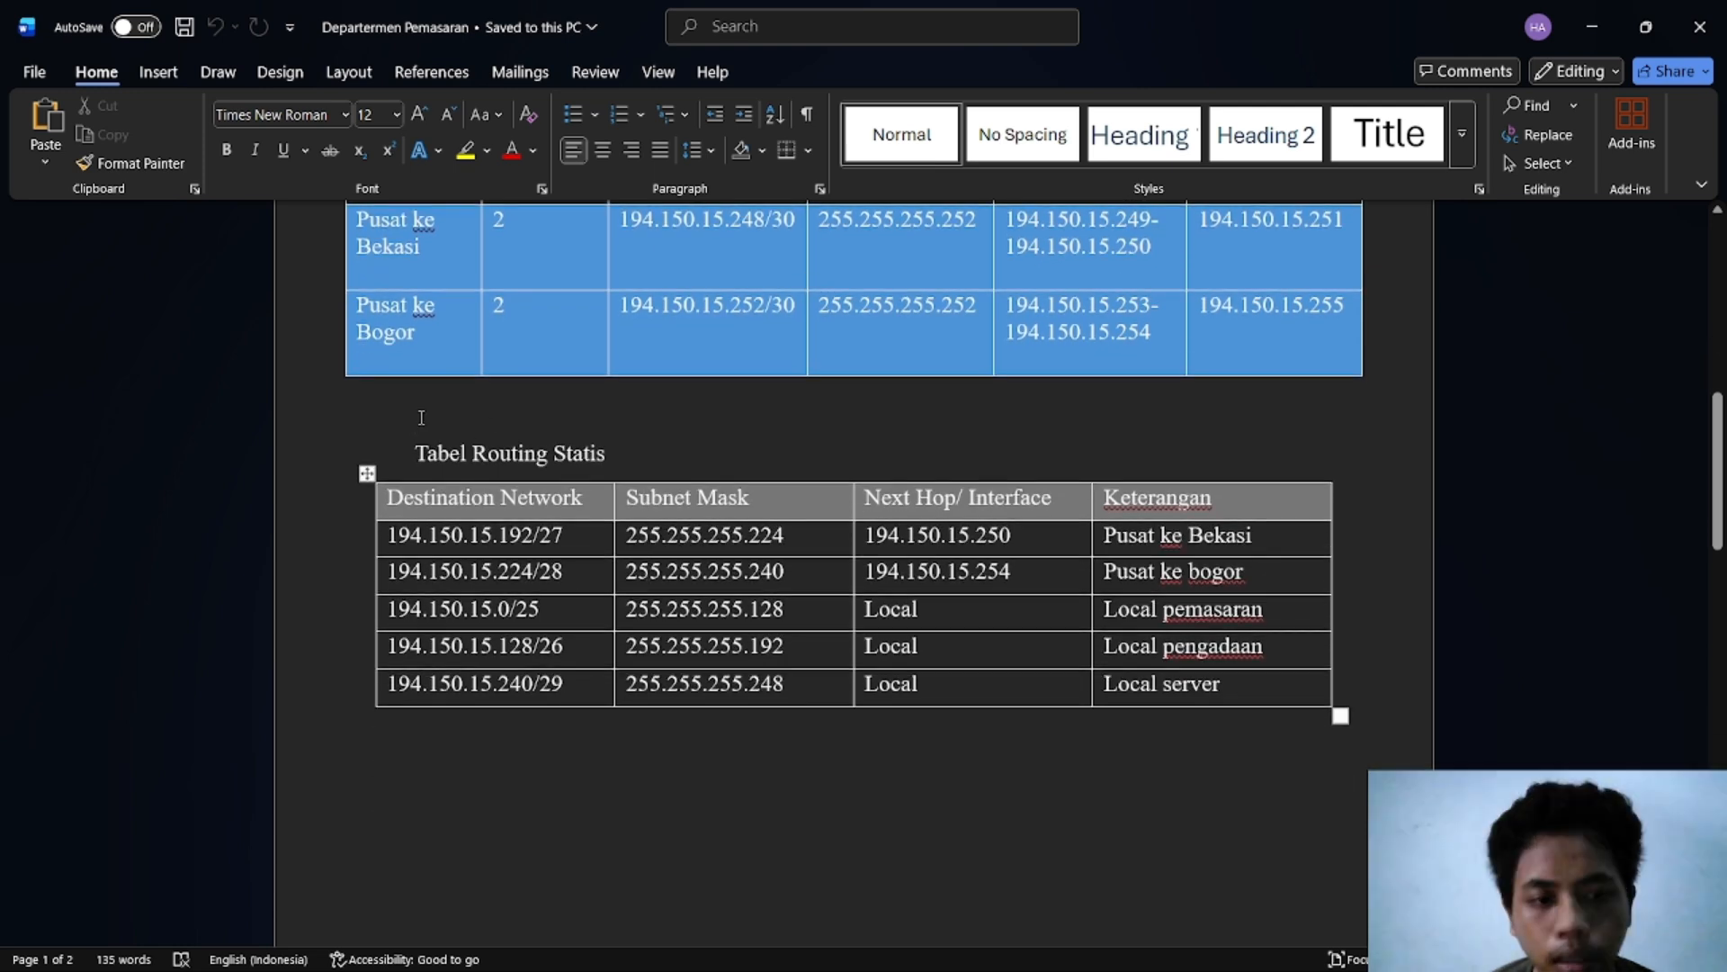
mouse_move(648, 538)
mouse_down()
mouse_move(1024, 610)
mouse_move(1025, 650)
mouse_up()
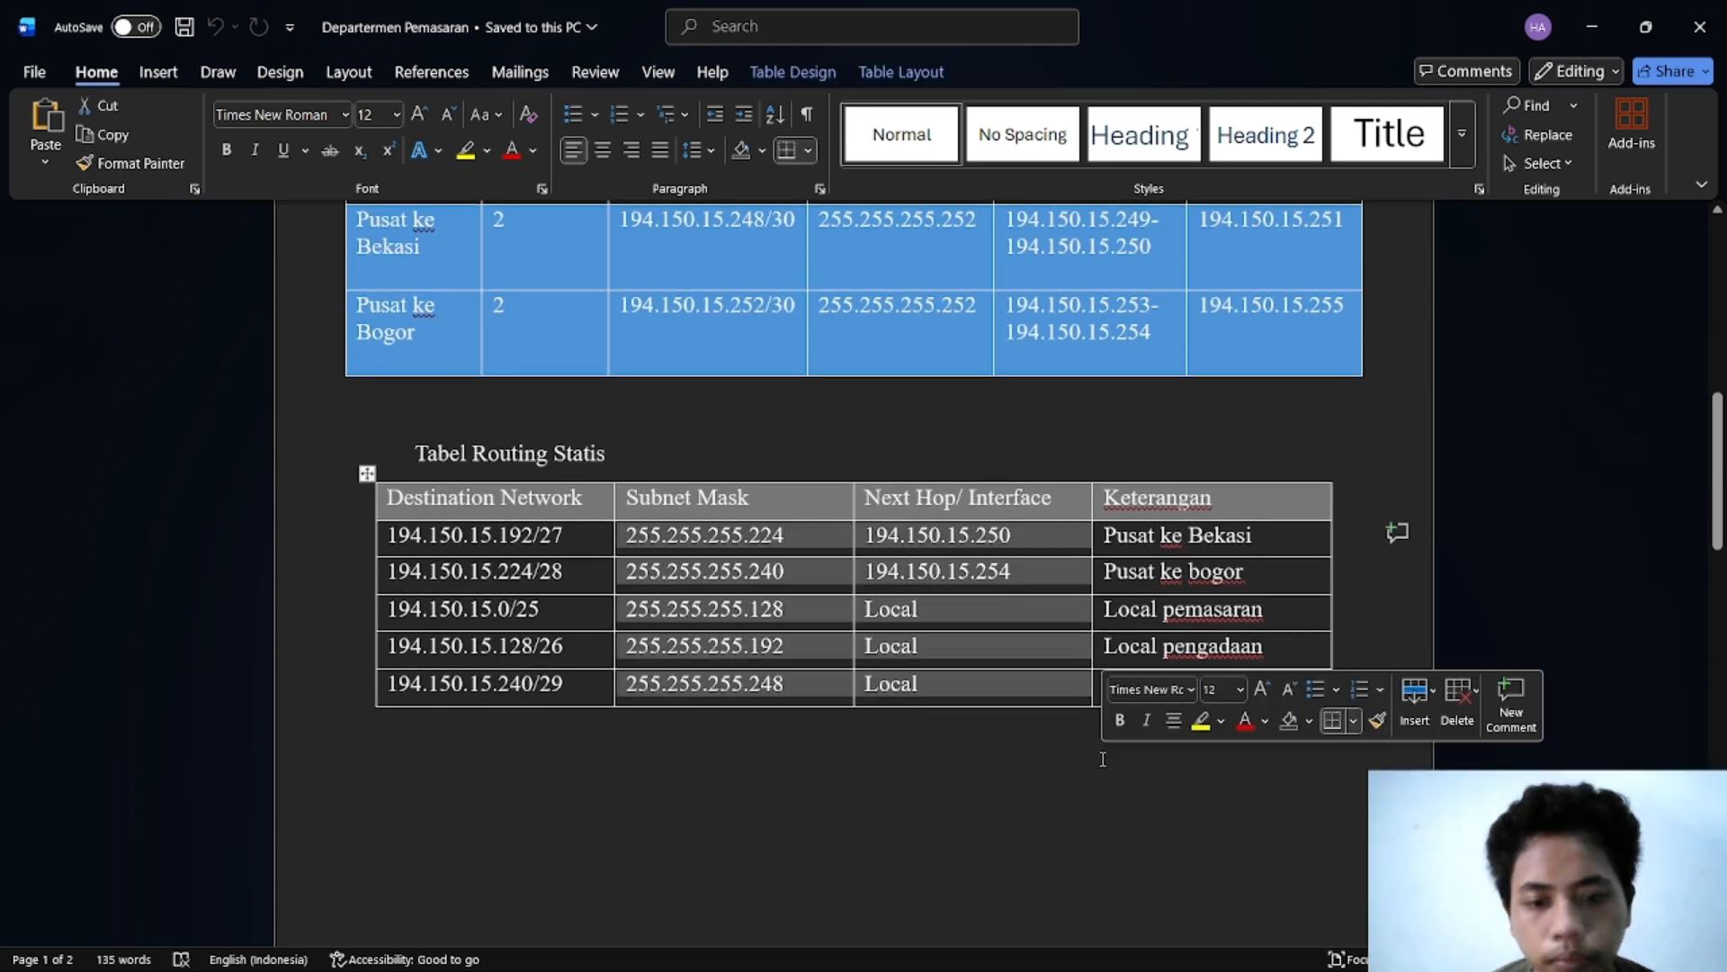
click(1010, 787)
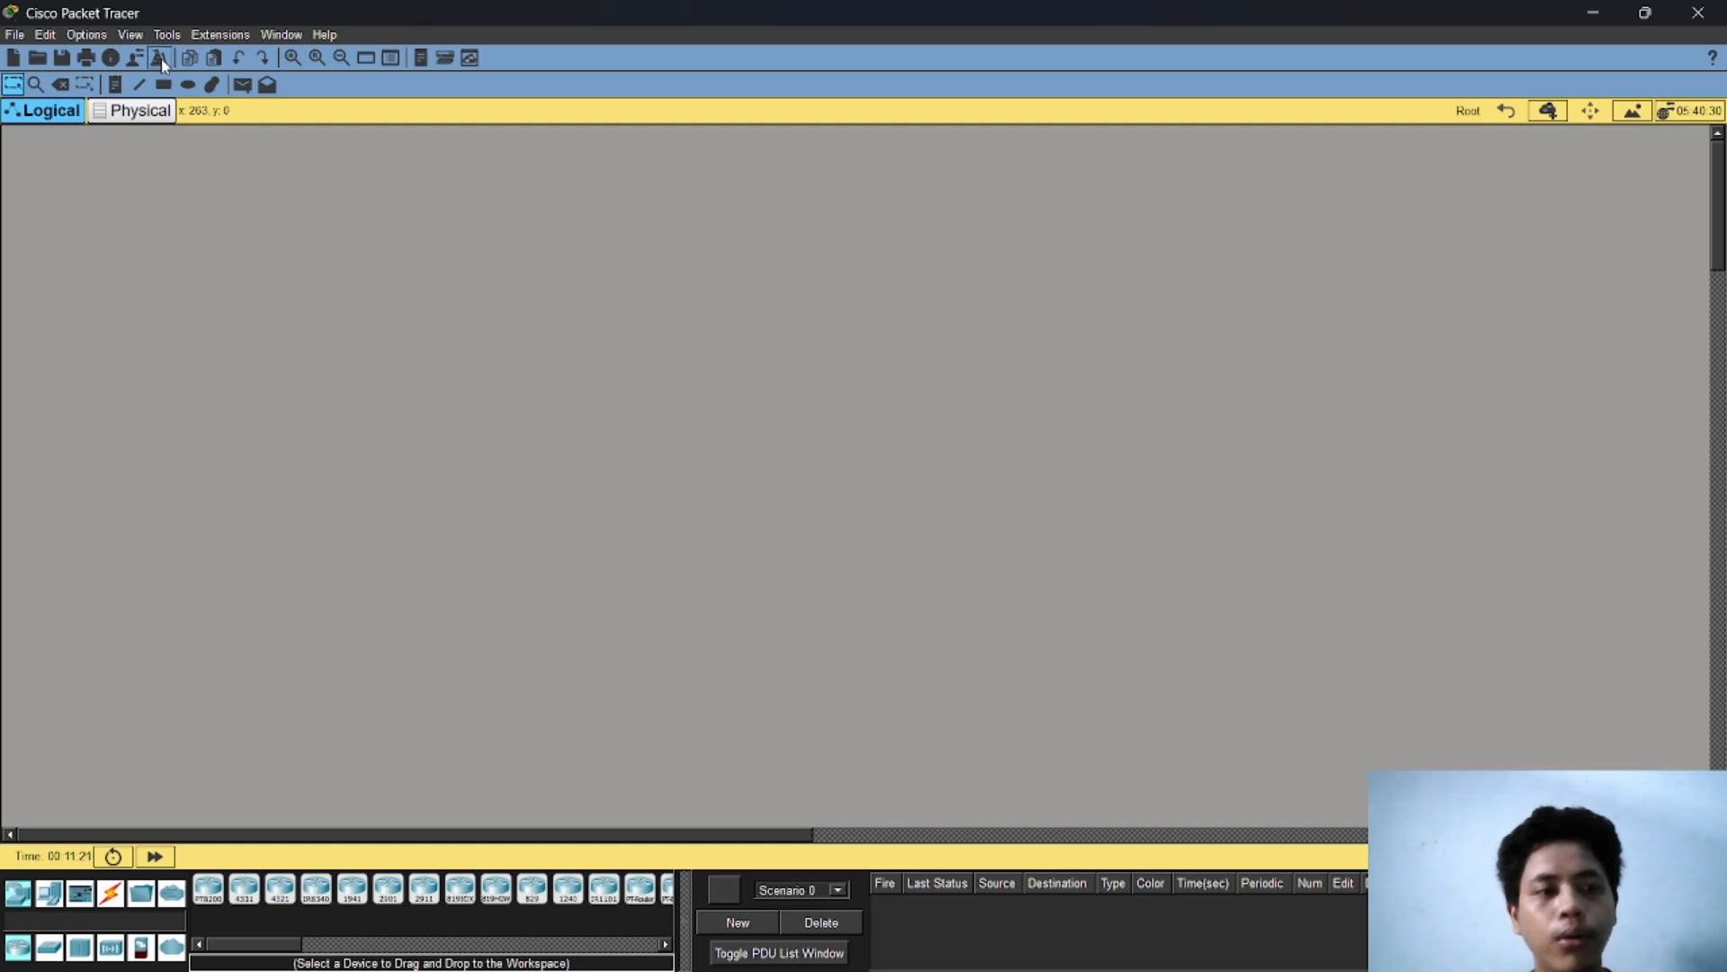
Step: In Cisco Packet Tracer, draw a large blue-filled rectangle with a black outline in the upper middle of the workspace
click(164, 85)
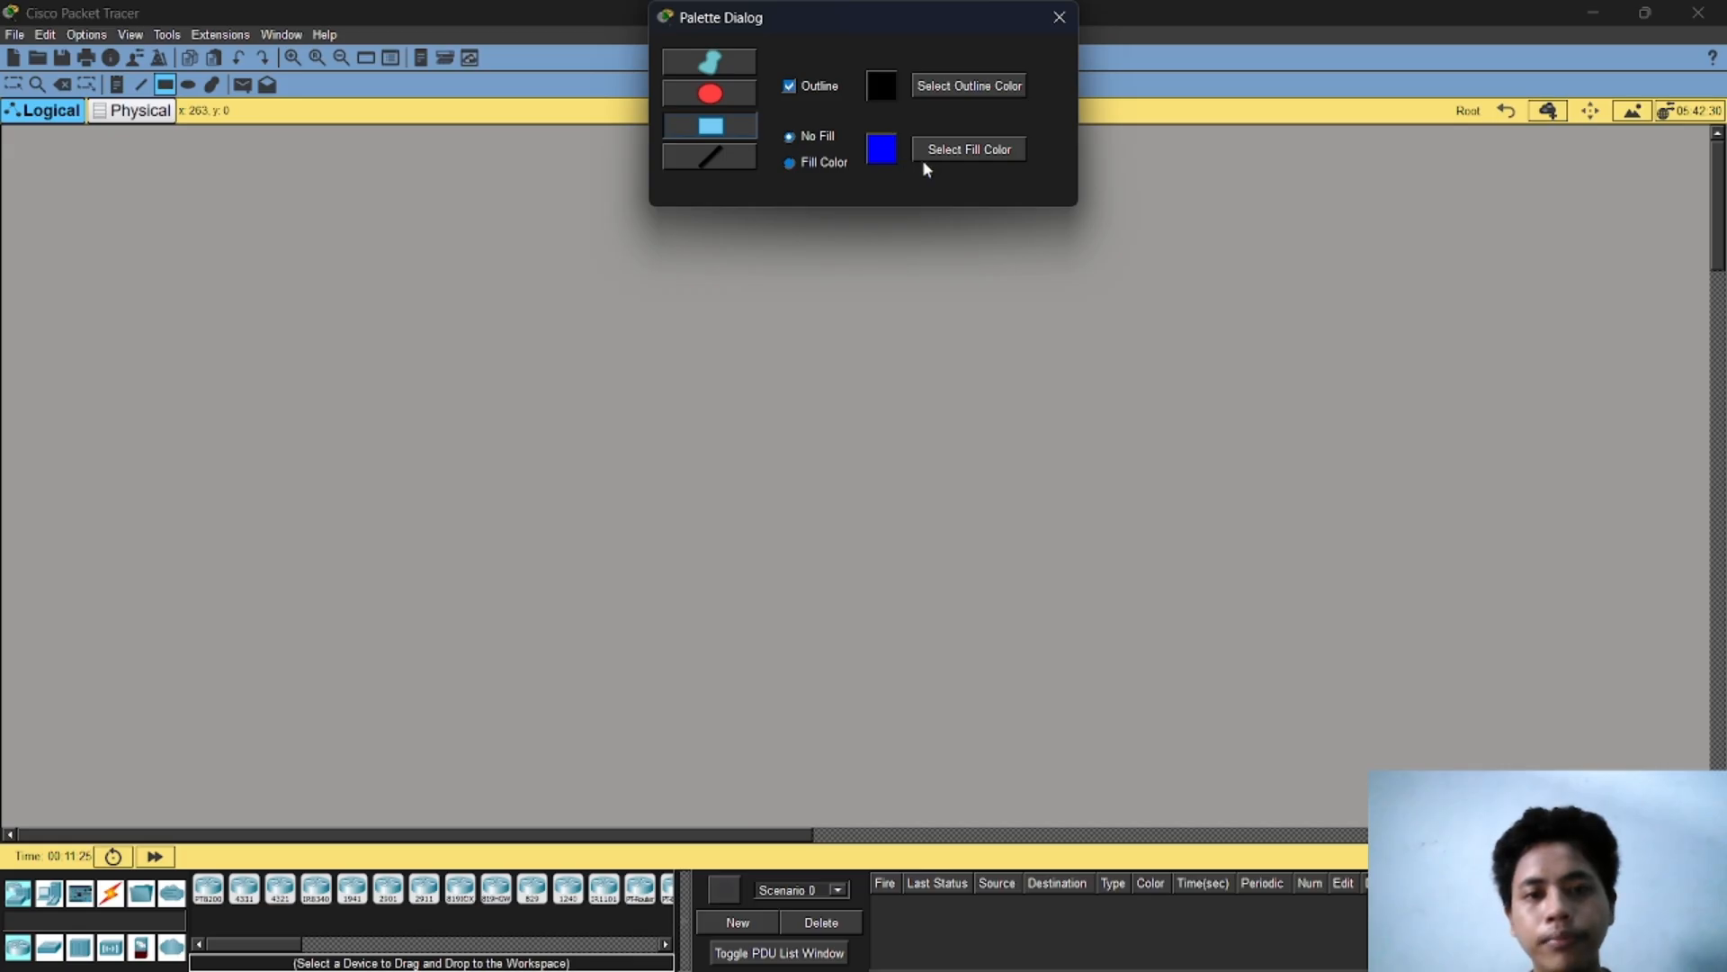
click(791, 164)
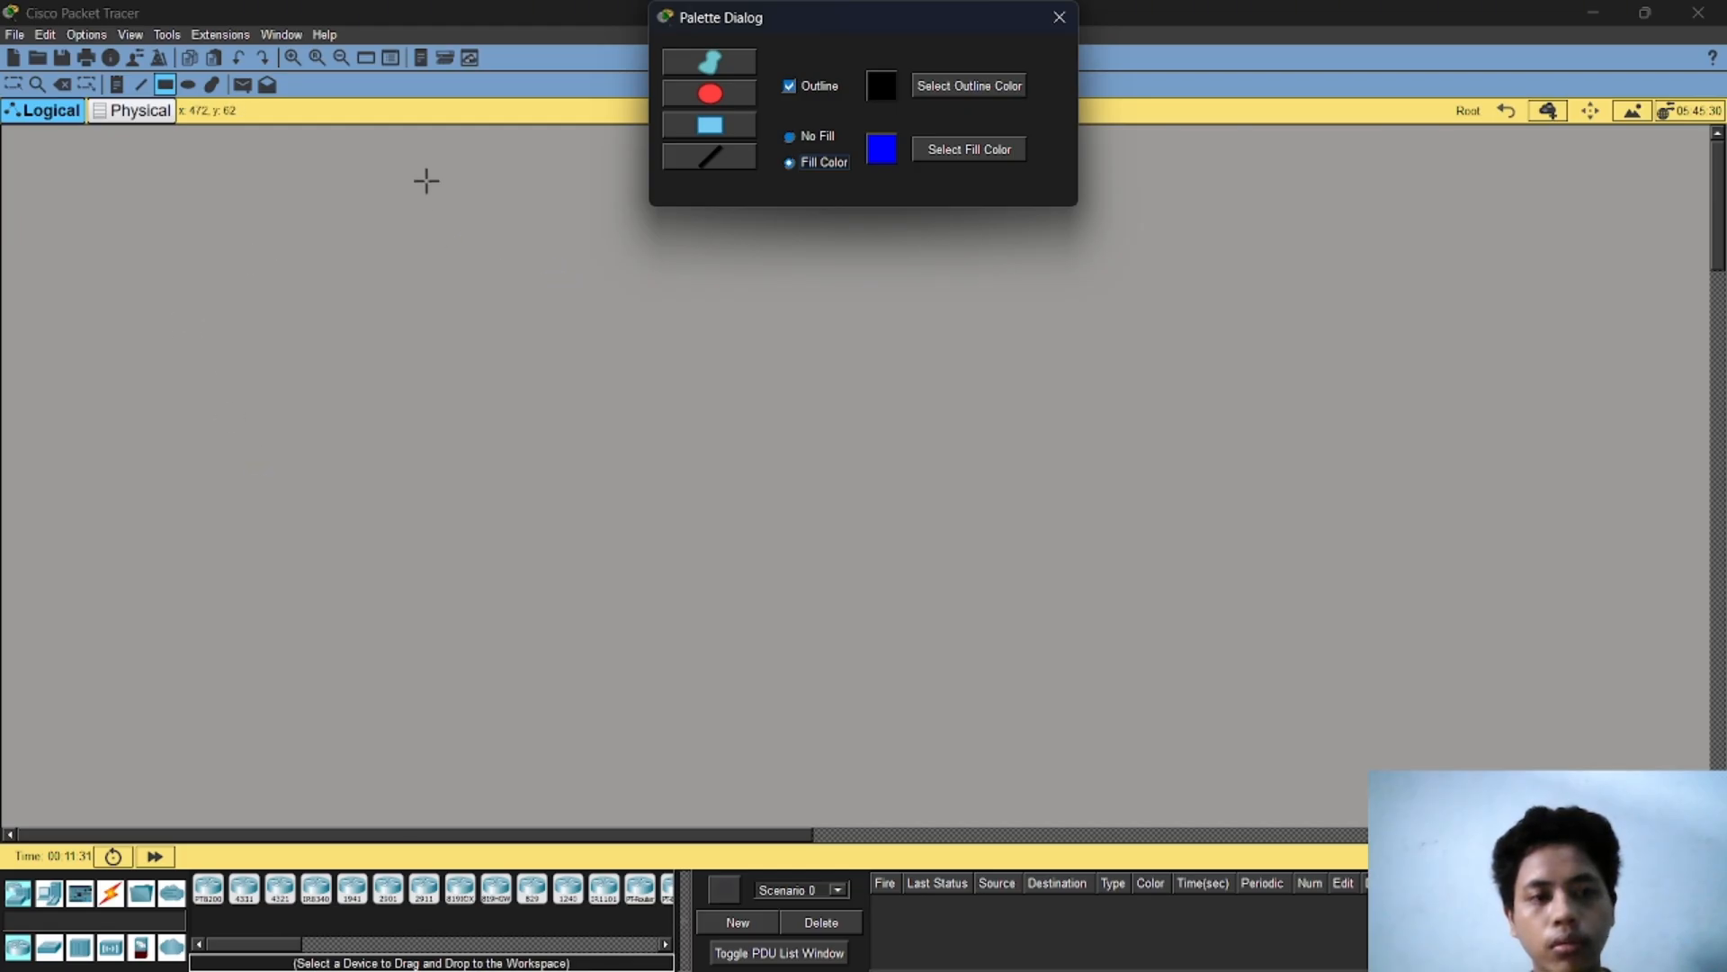
mouse_move(506, 156)
mouse_down()
mouse_move(704, 180)
mouse_move(1238, 408)
mouse_move(1253, 467)
mouse_move(1102, 489)
mouse_move(1163, 507)
mouse_up()
Step: Set the fill colour to green (#00ff00) and draw a smaller rectangle to the lower left of the blue one
click(963, 153)
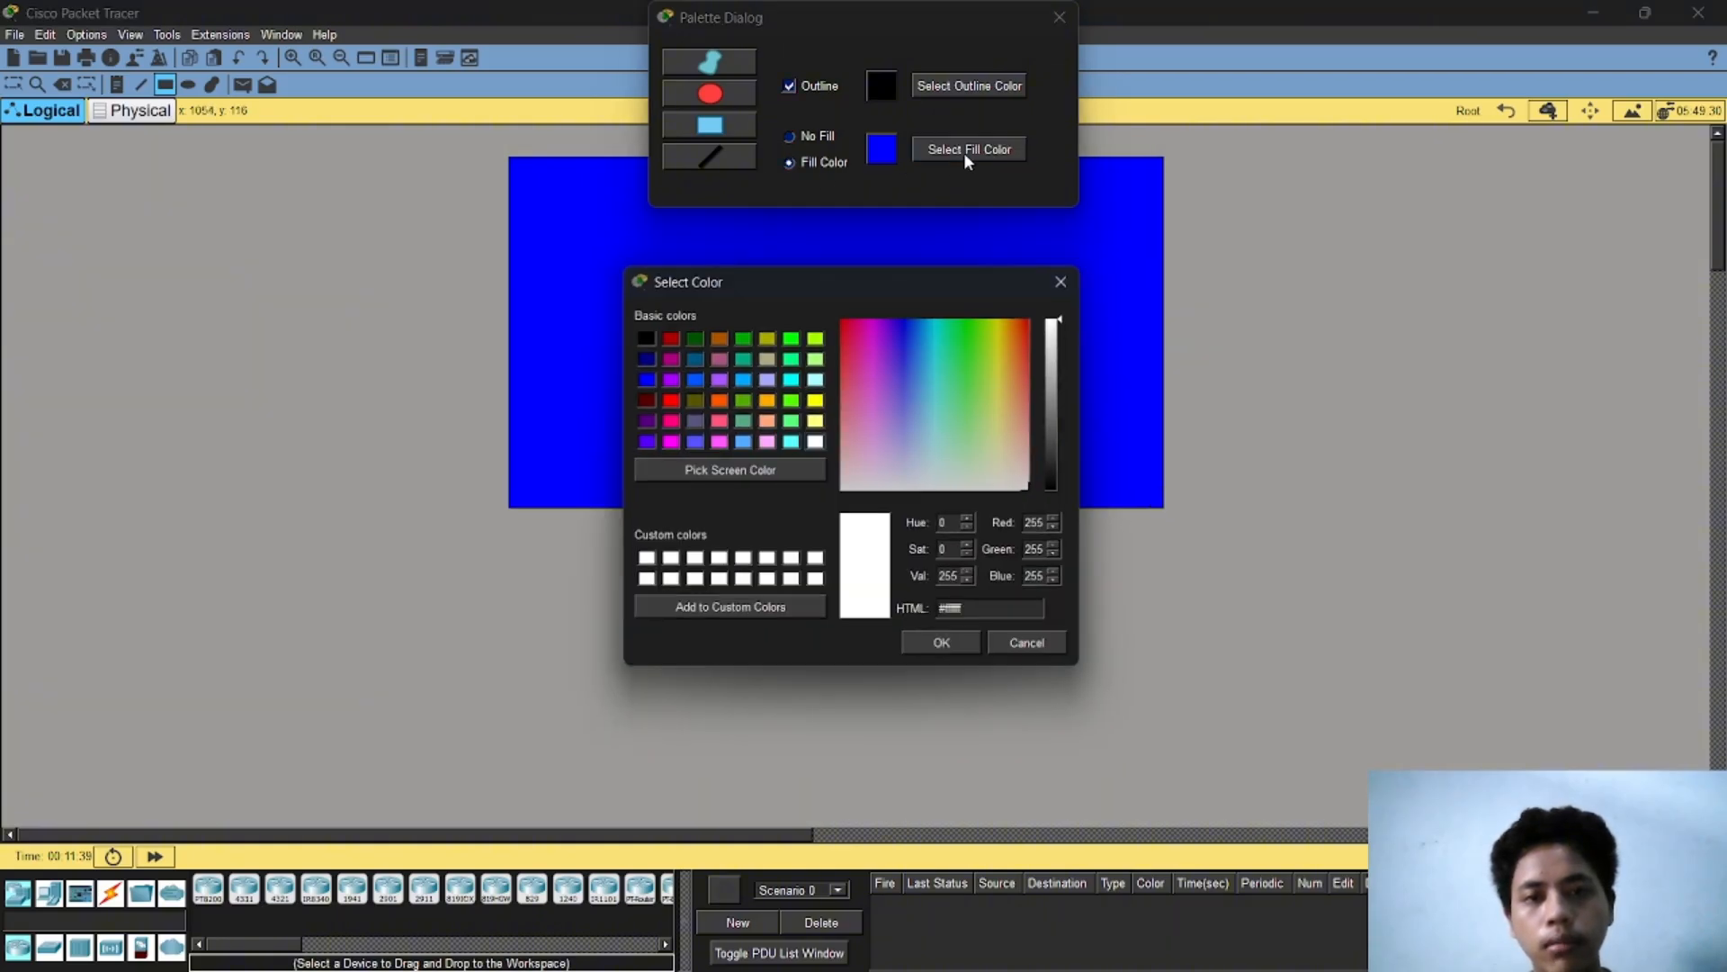
click(790, 339)
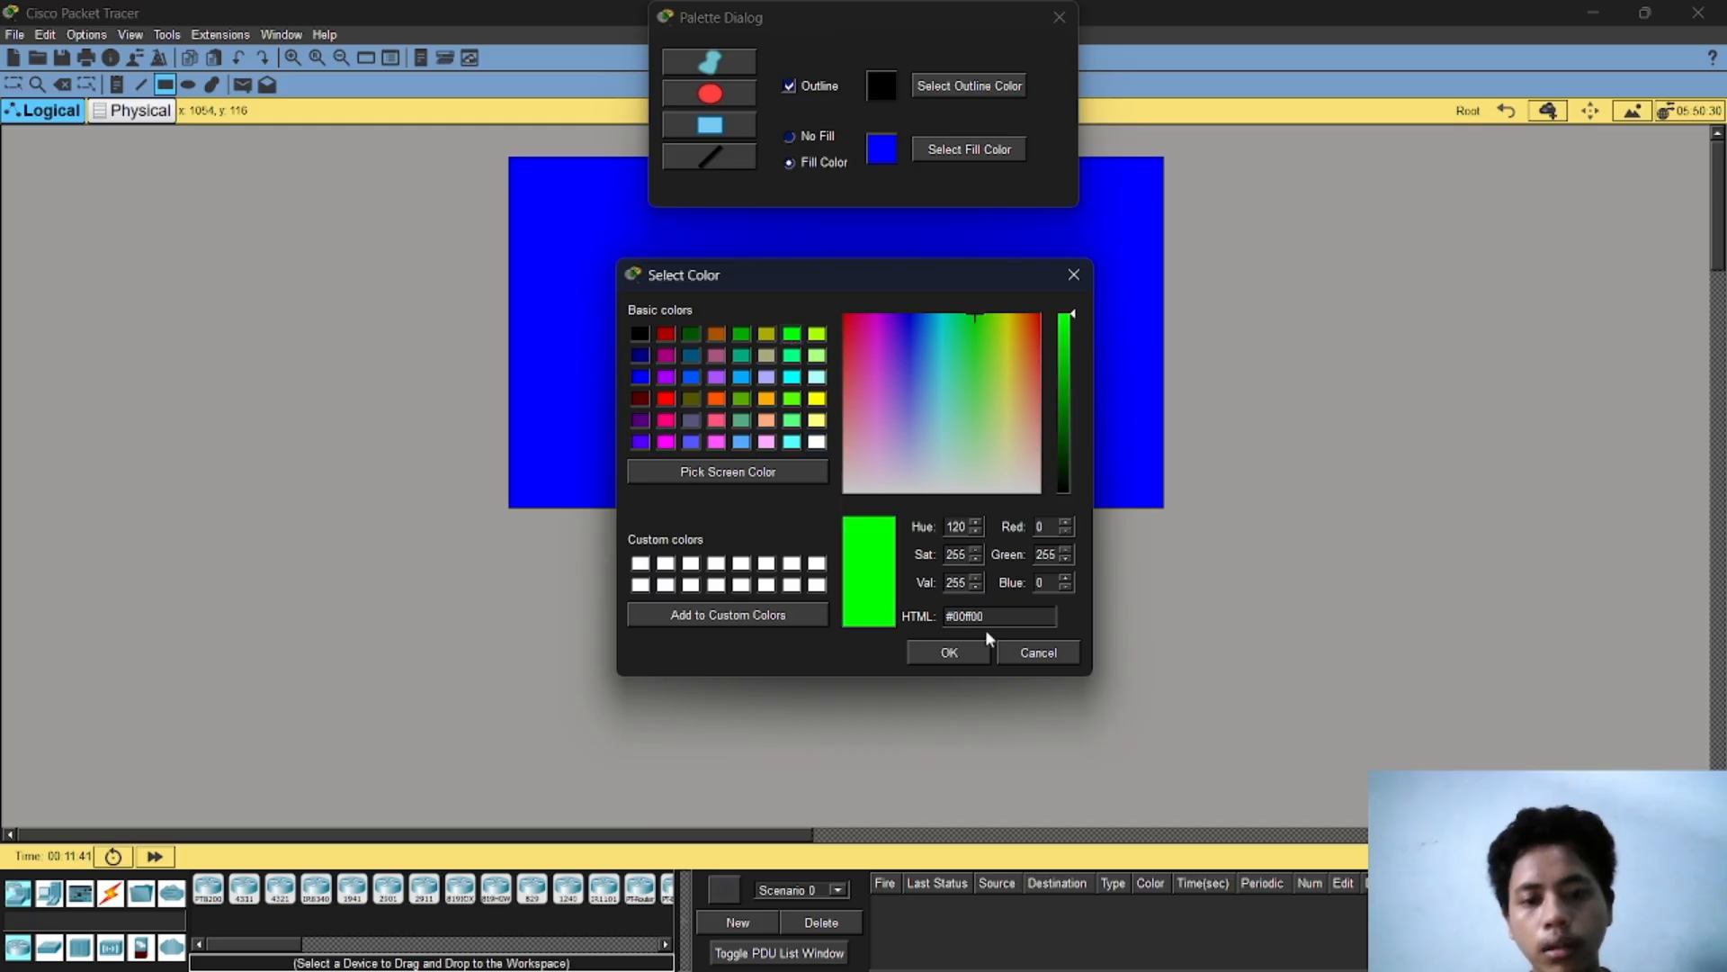
click(954, 652)
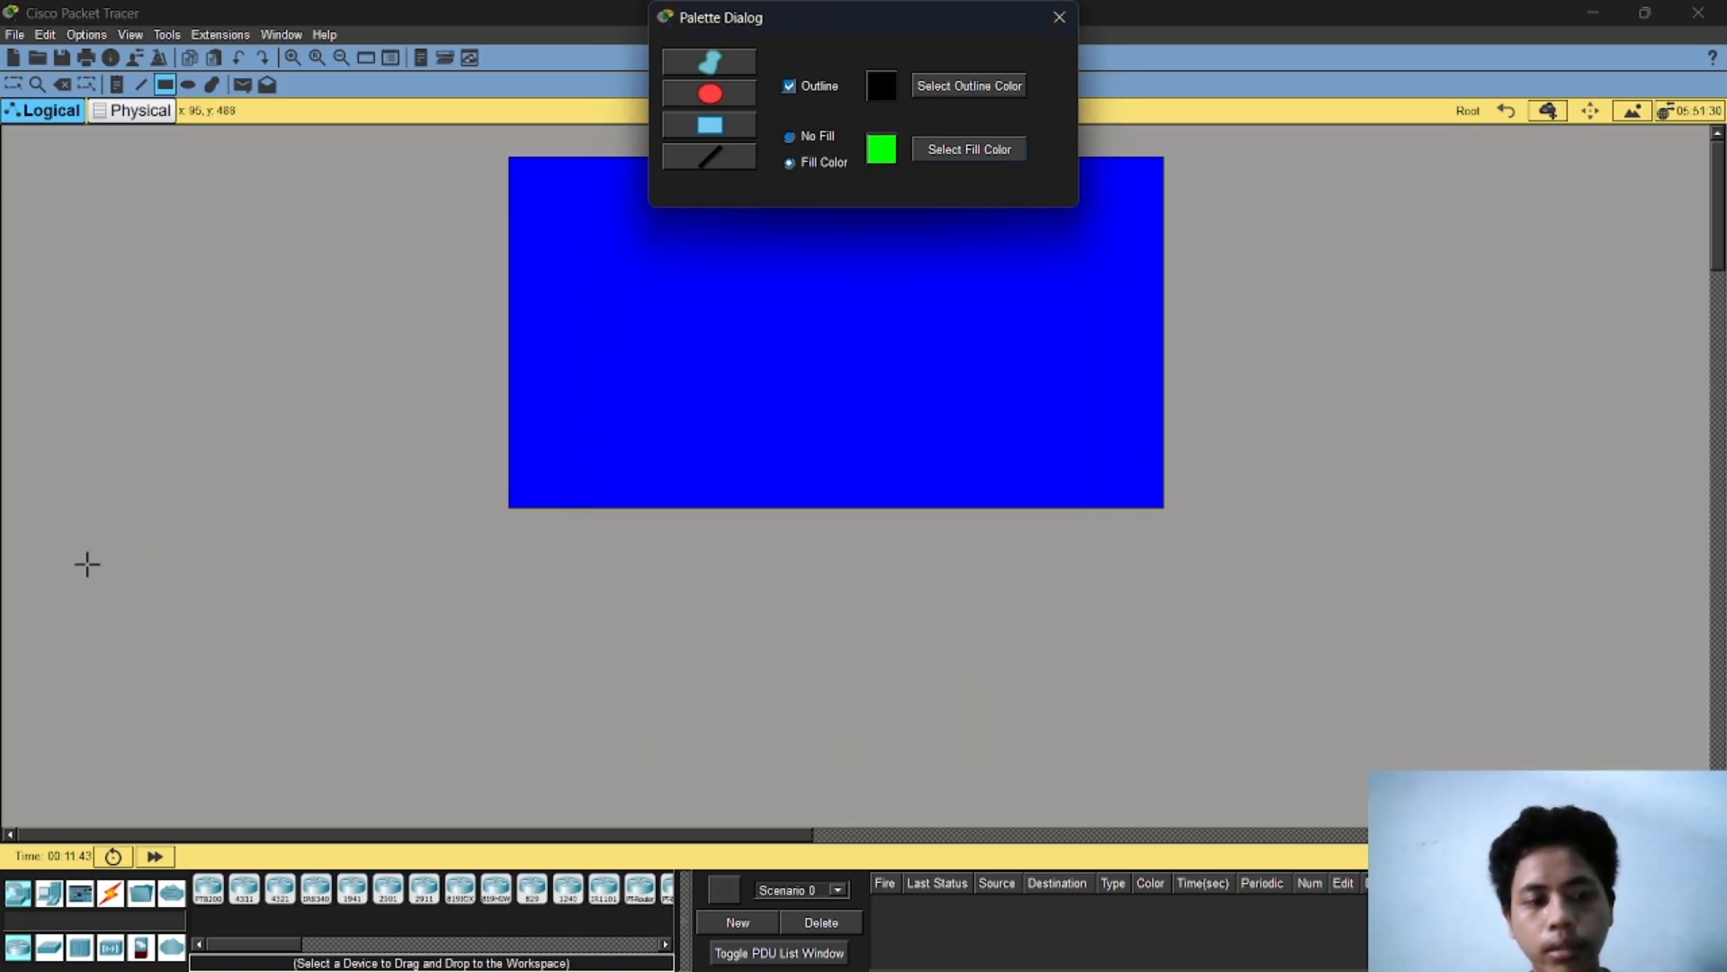
mouse_move(86, 562)
mouse_down()
mouse_move(374, 668)
mouse_move(424, 828)
mouse_move(471, 811)
mouse_move(583, 822)
mouse_up()
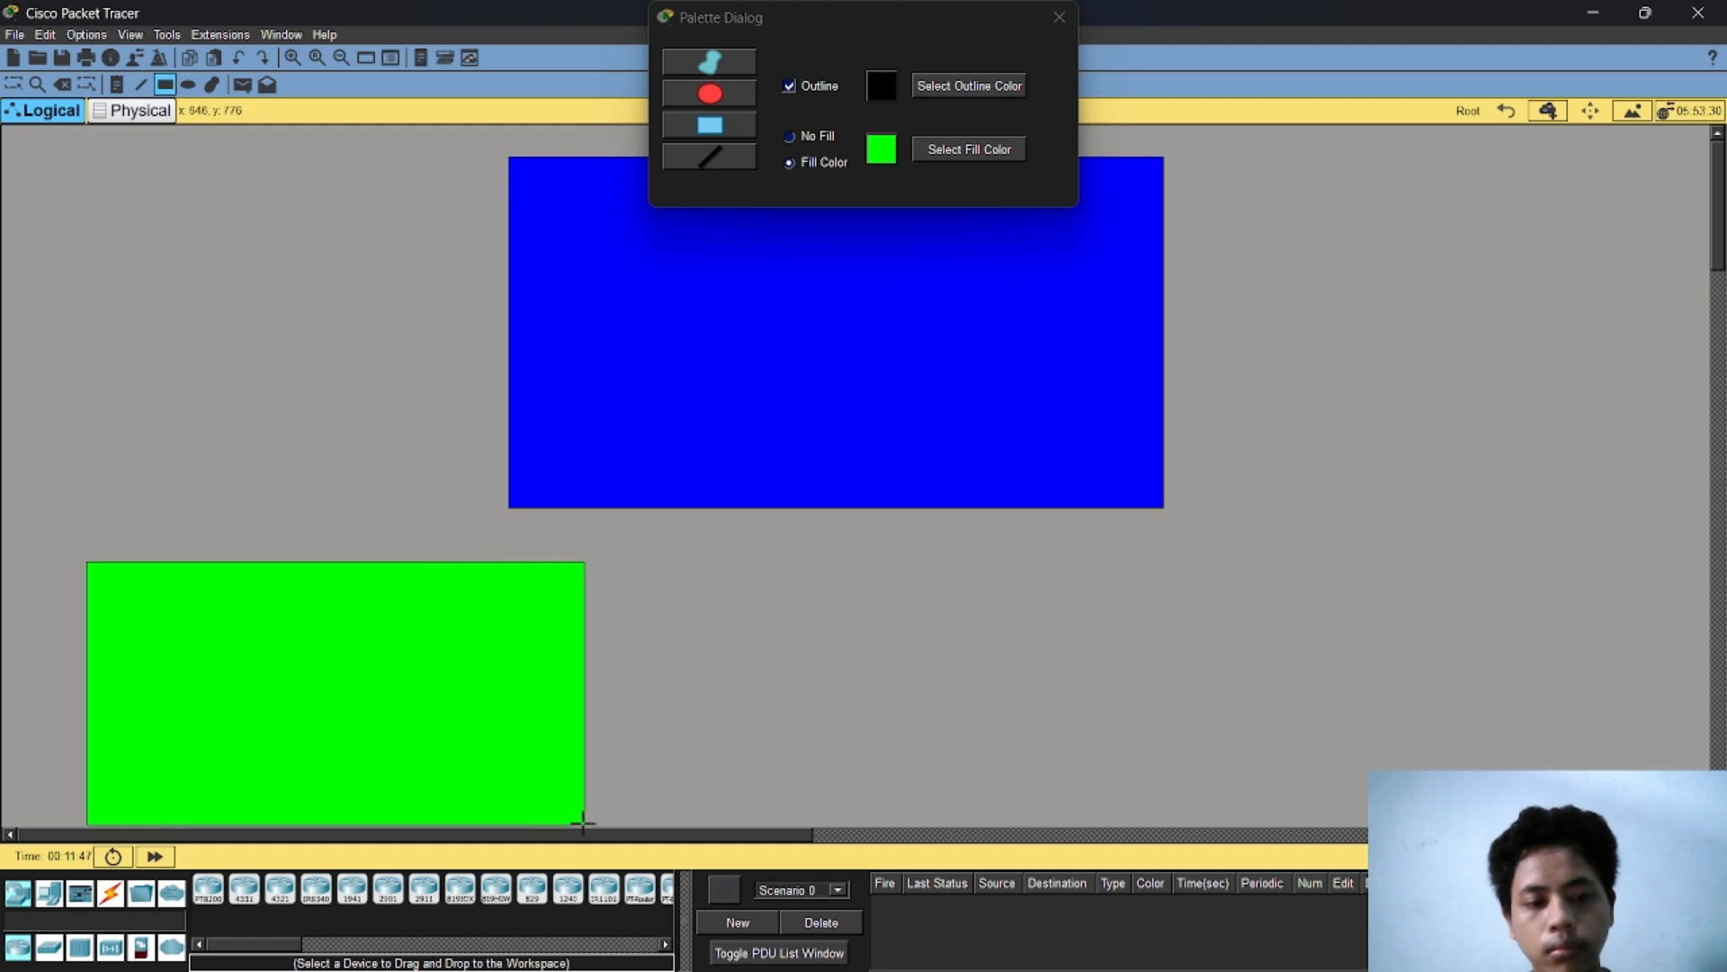
Step: Set the rectangle fill colour to yellow (#ffff00) for the third area, and finish the cabang bogor label by returning to selection mode
click(990, 150)
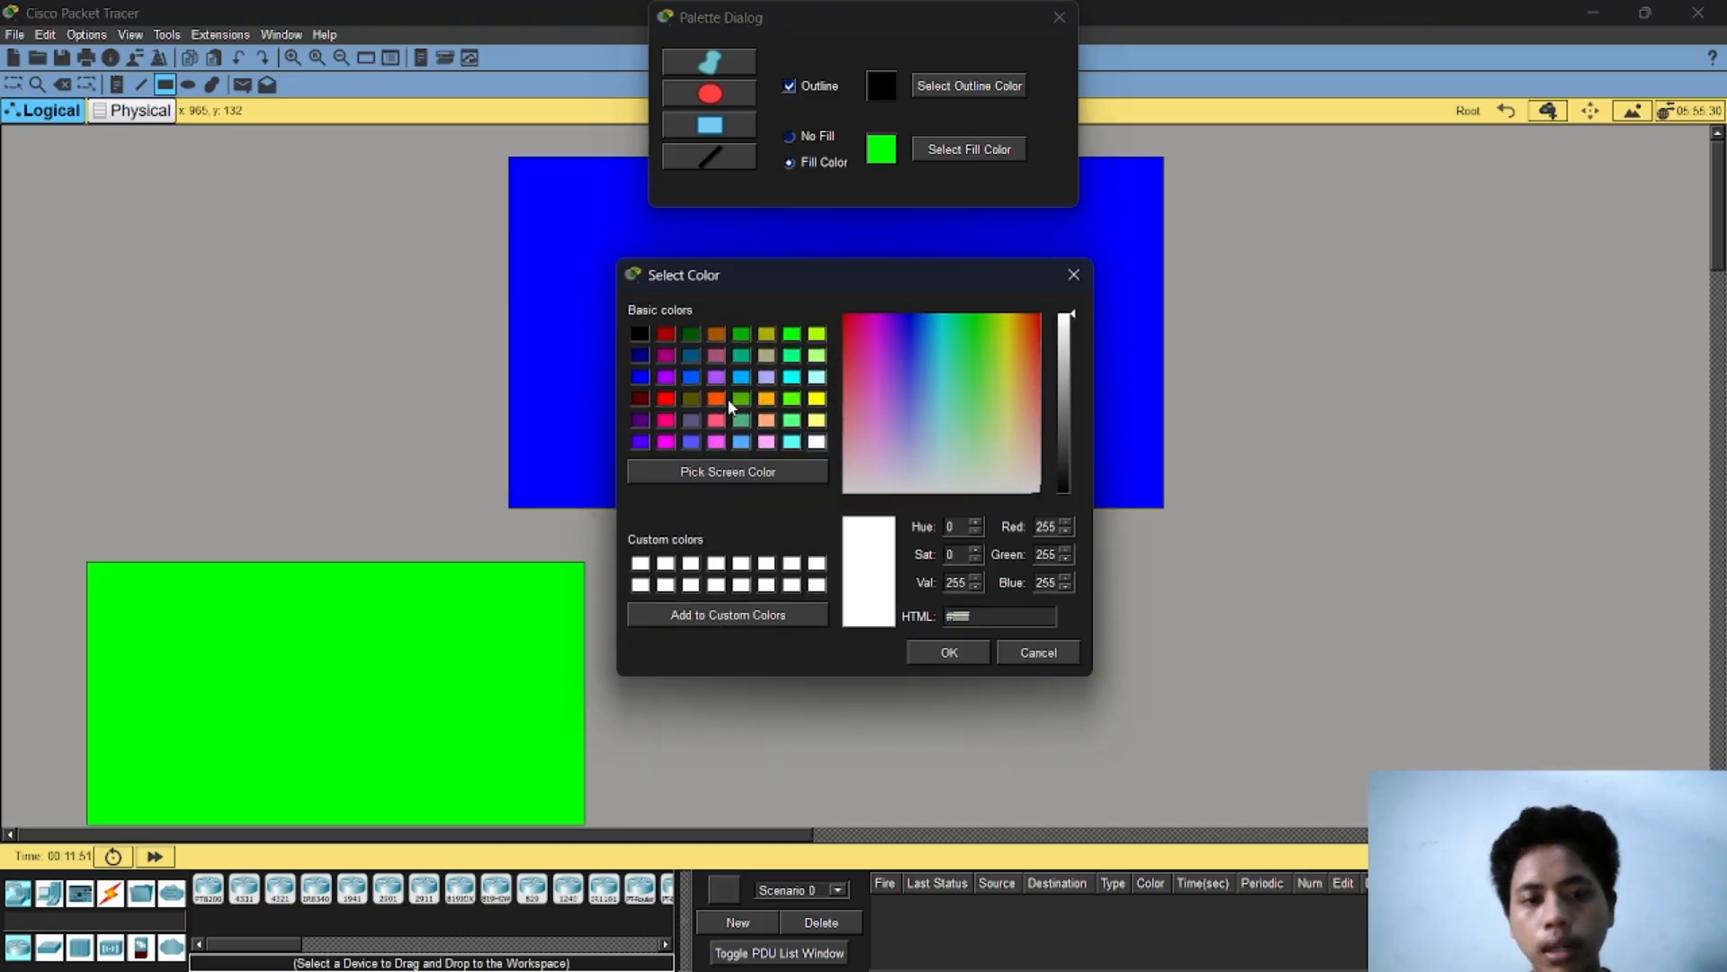
click(817, 401)
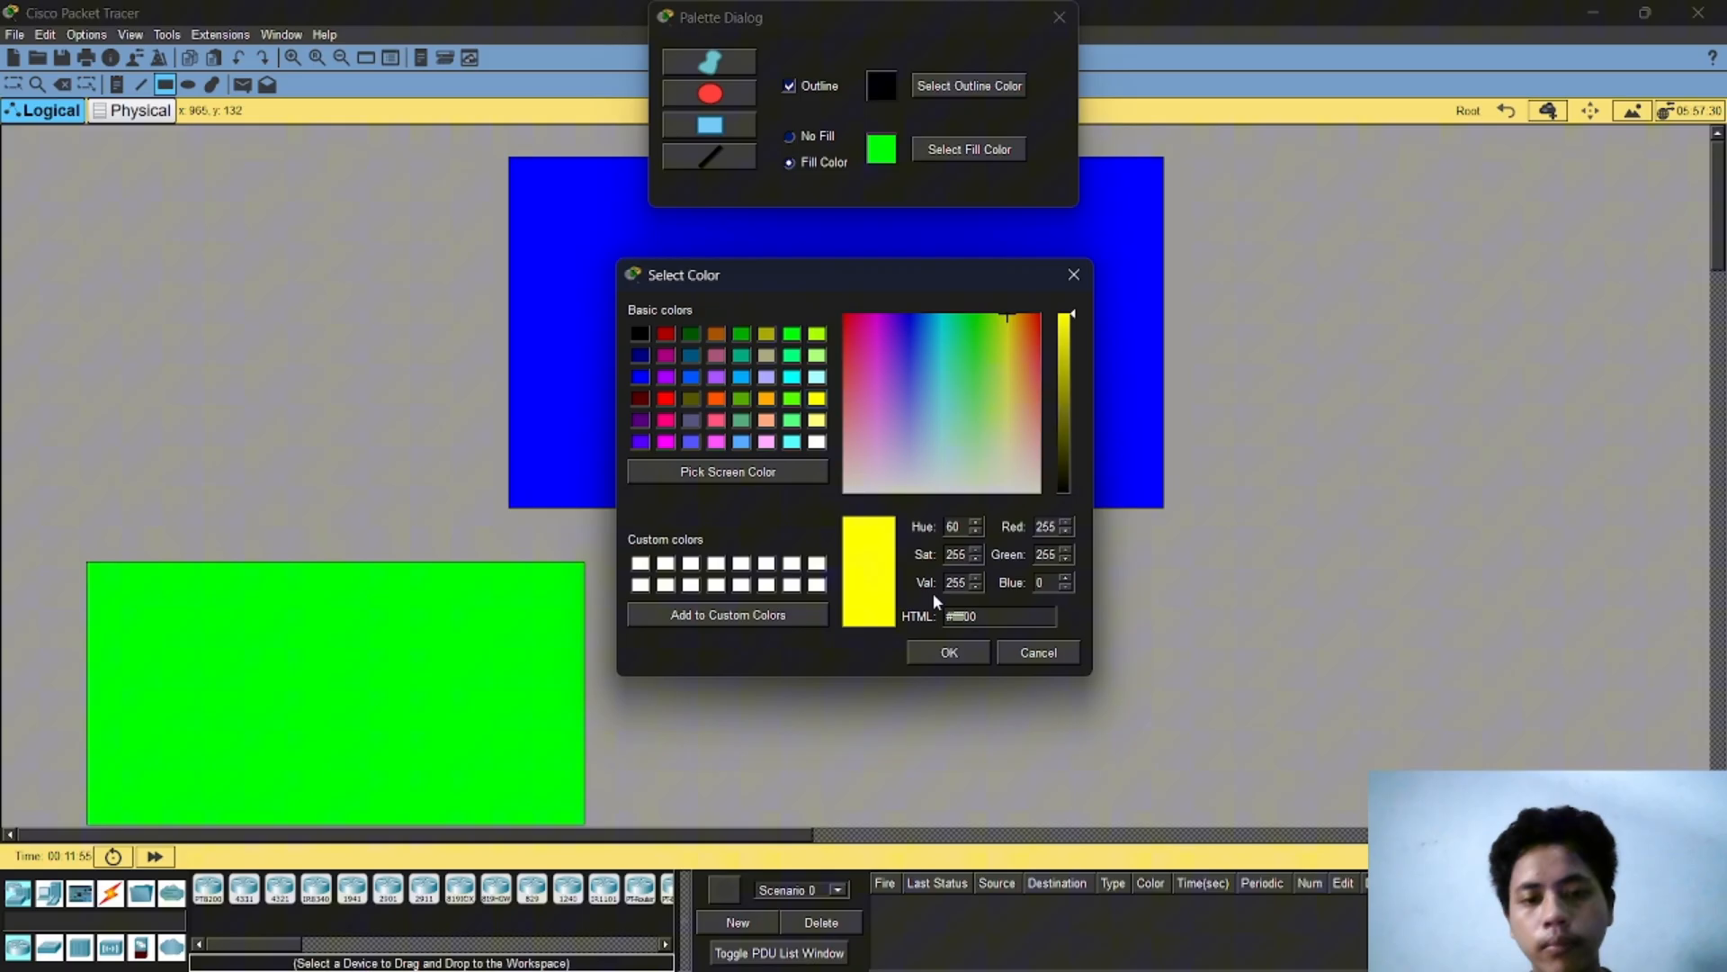
click(945, 654)
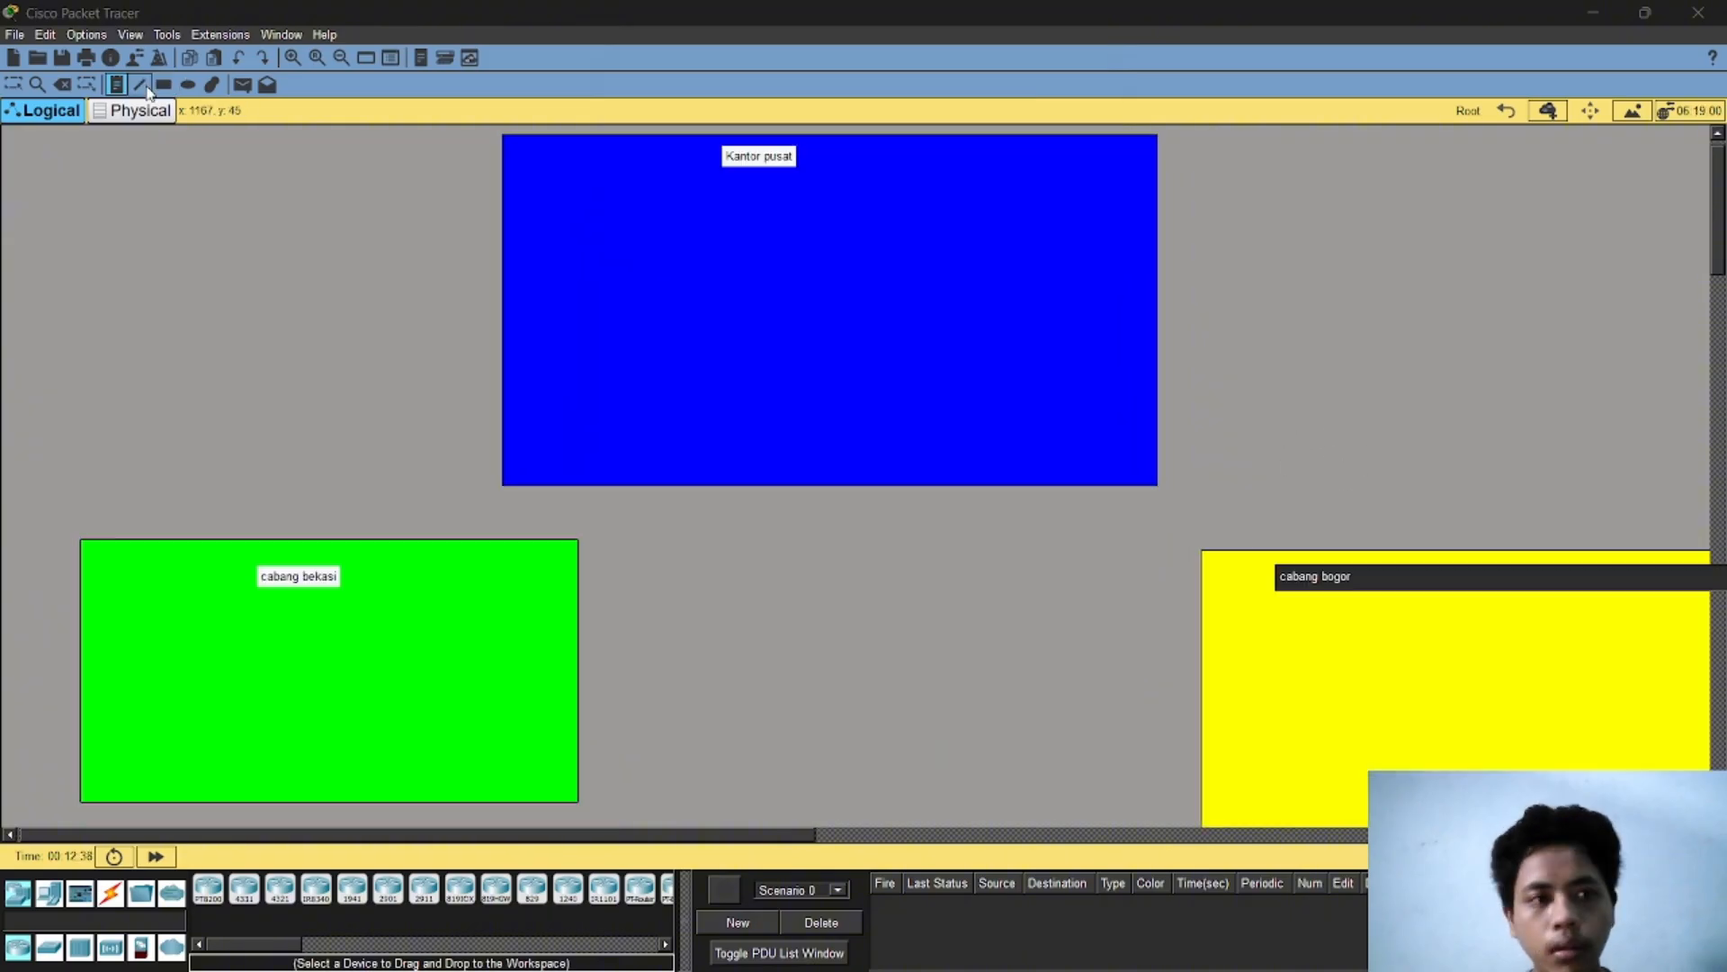
click(12, 84)
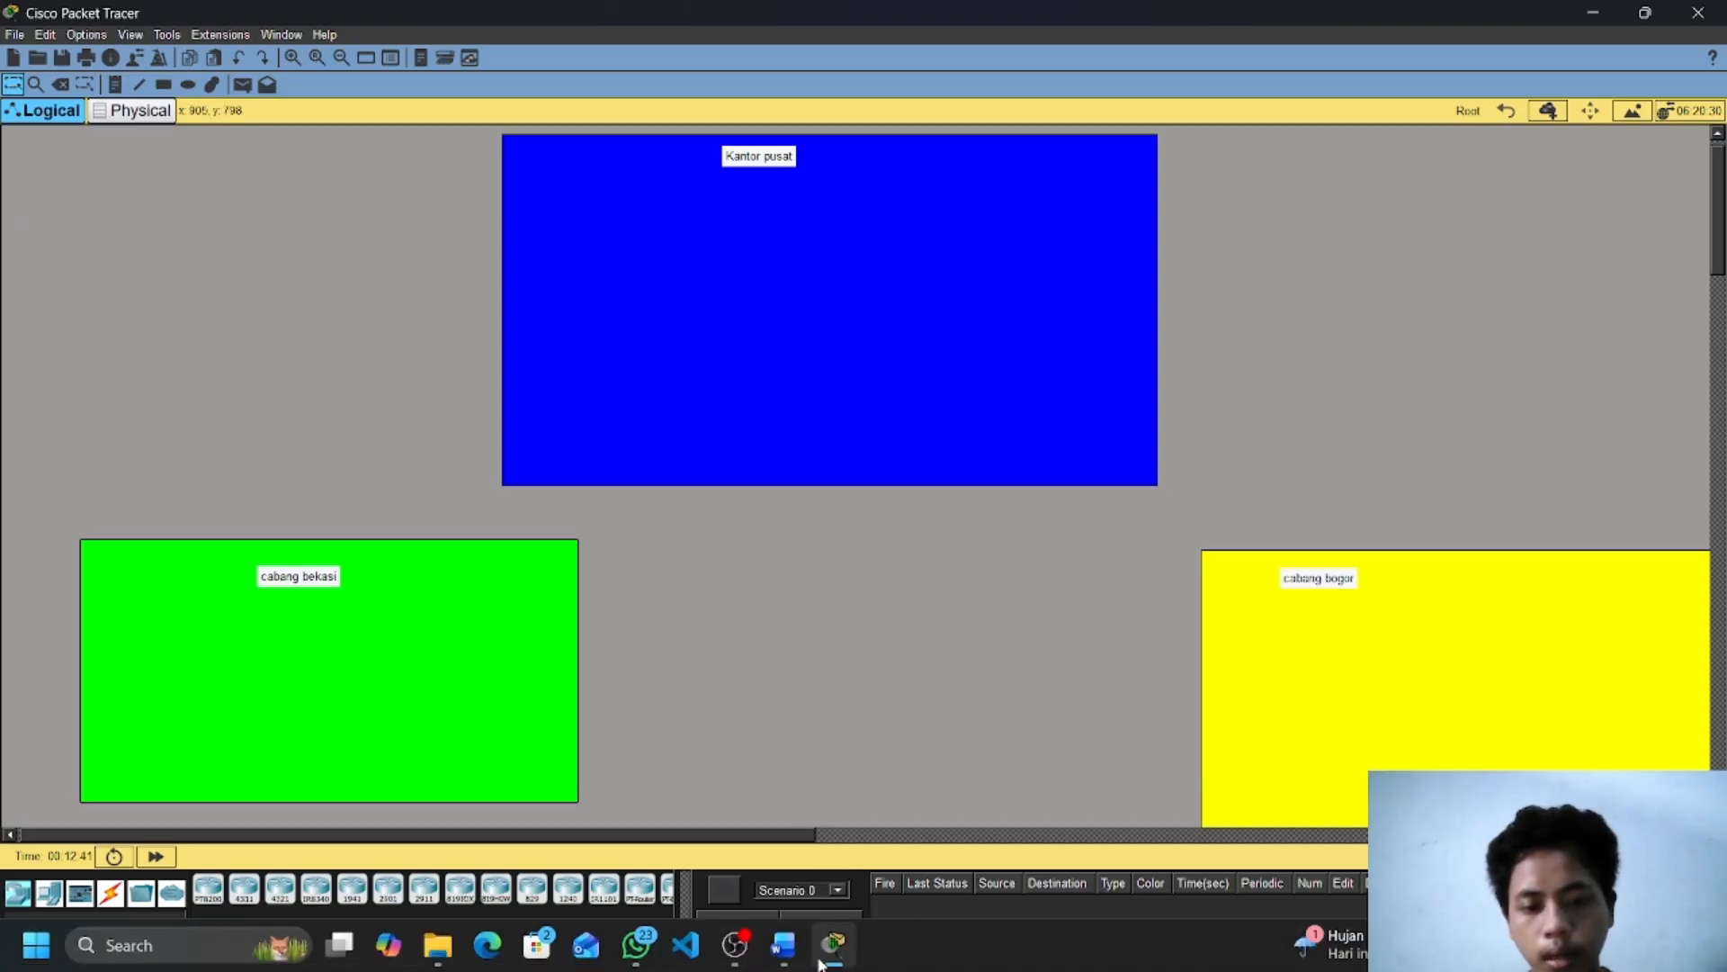
Step: Check the subnet allocation table in Word and return to the Packet Tracer workspace
click(784, 954)
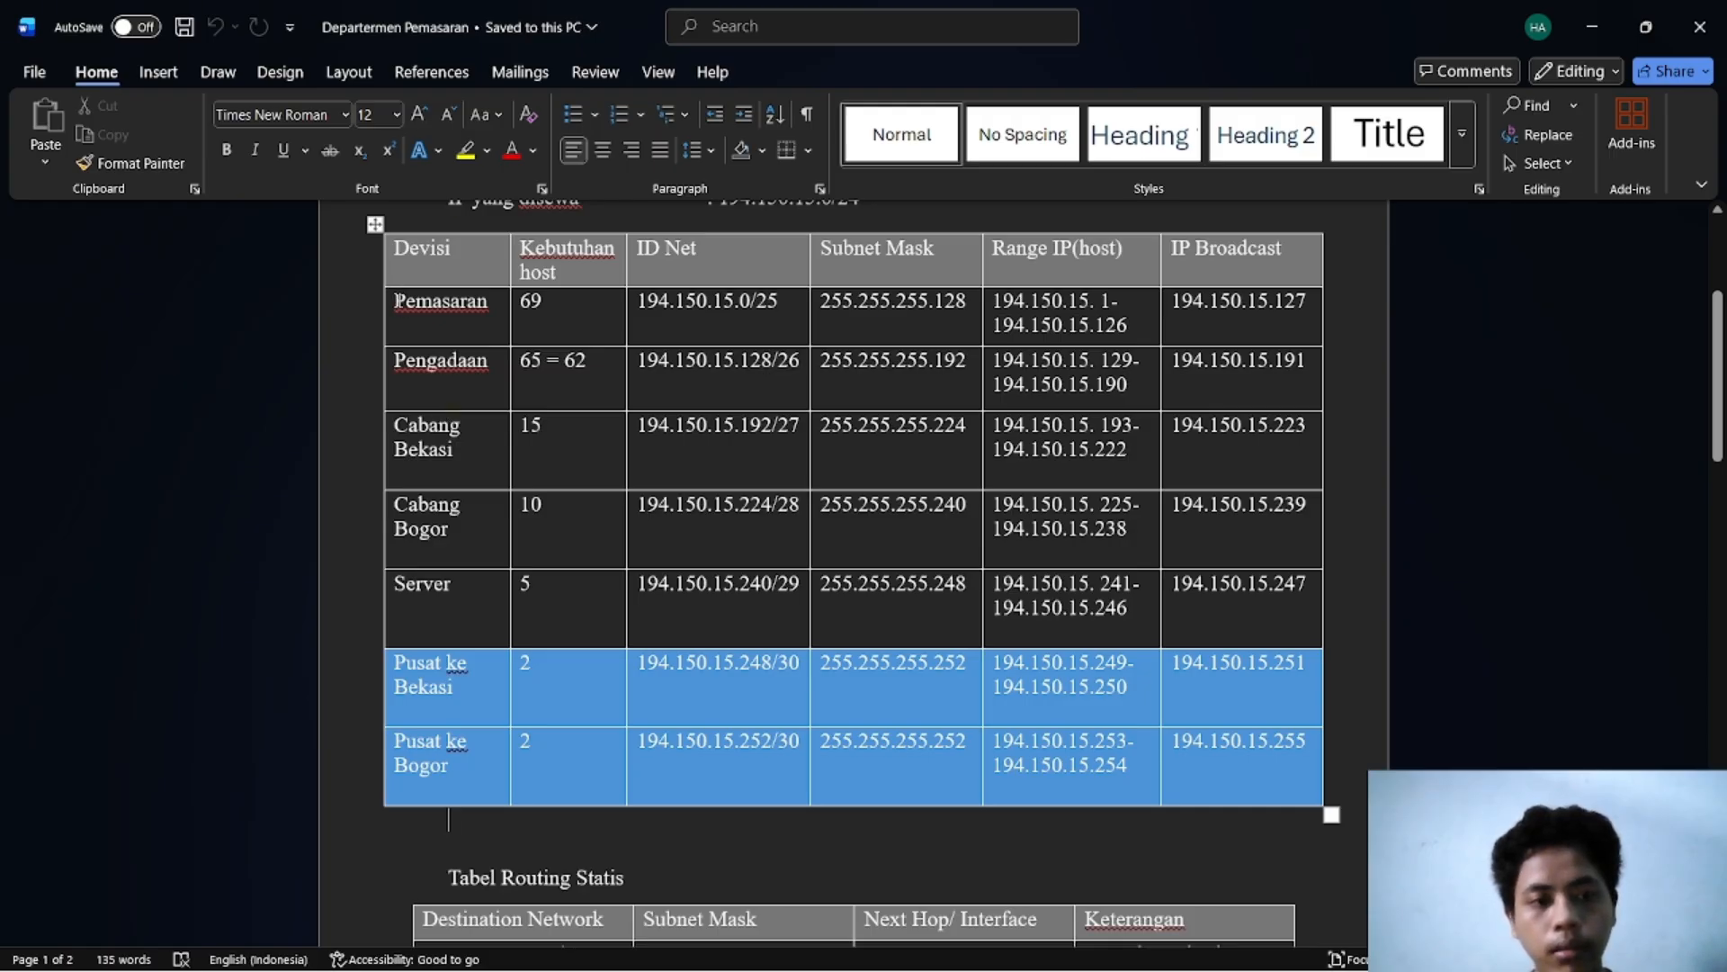
click(829, 943)
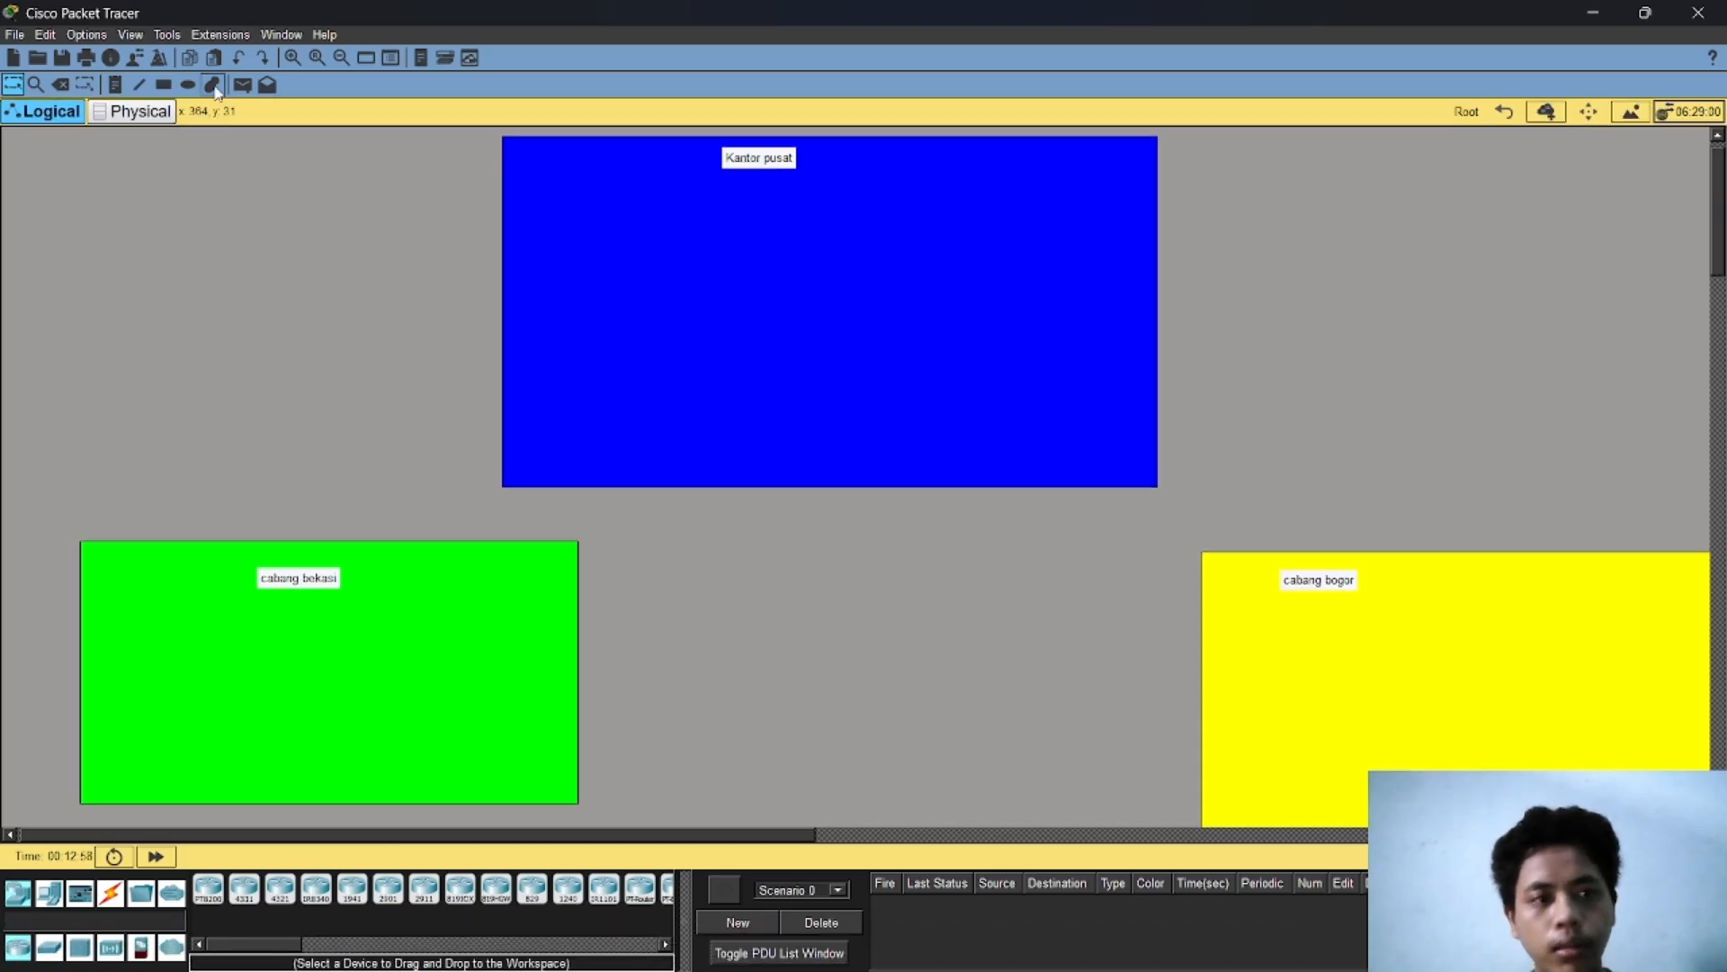
Step: Open the fill colour choice for a new rectangle, and move the cabang bekasi label to the green area's upper-left corner
click(164, 85)
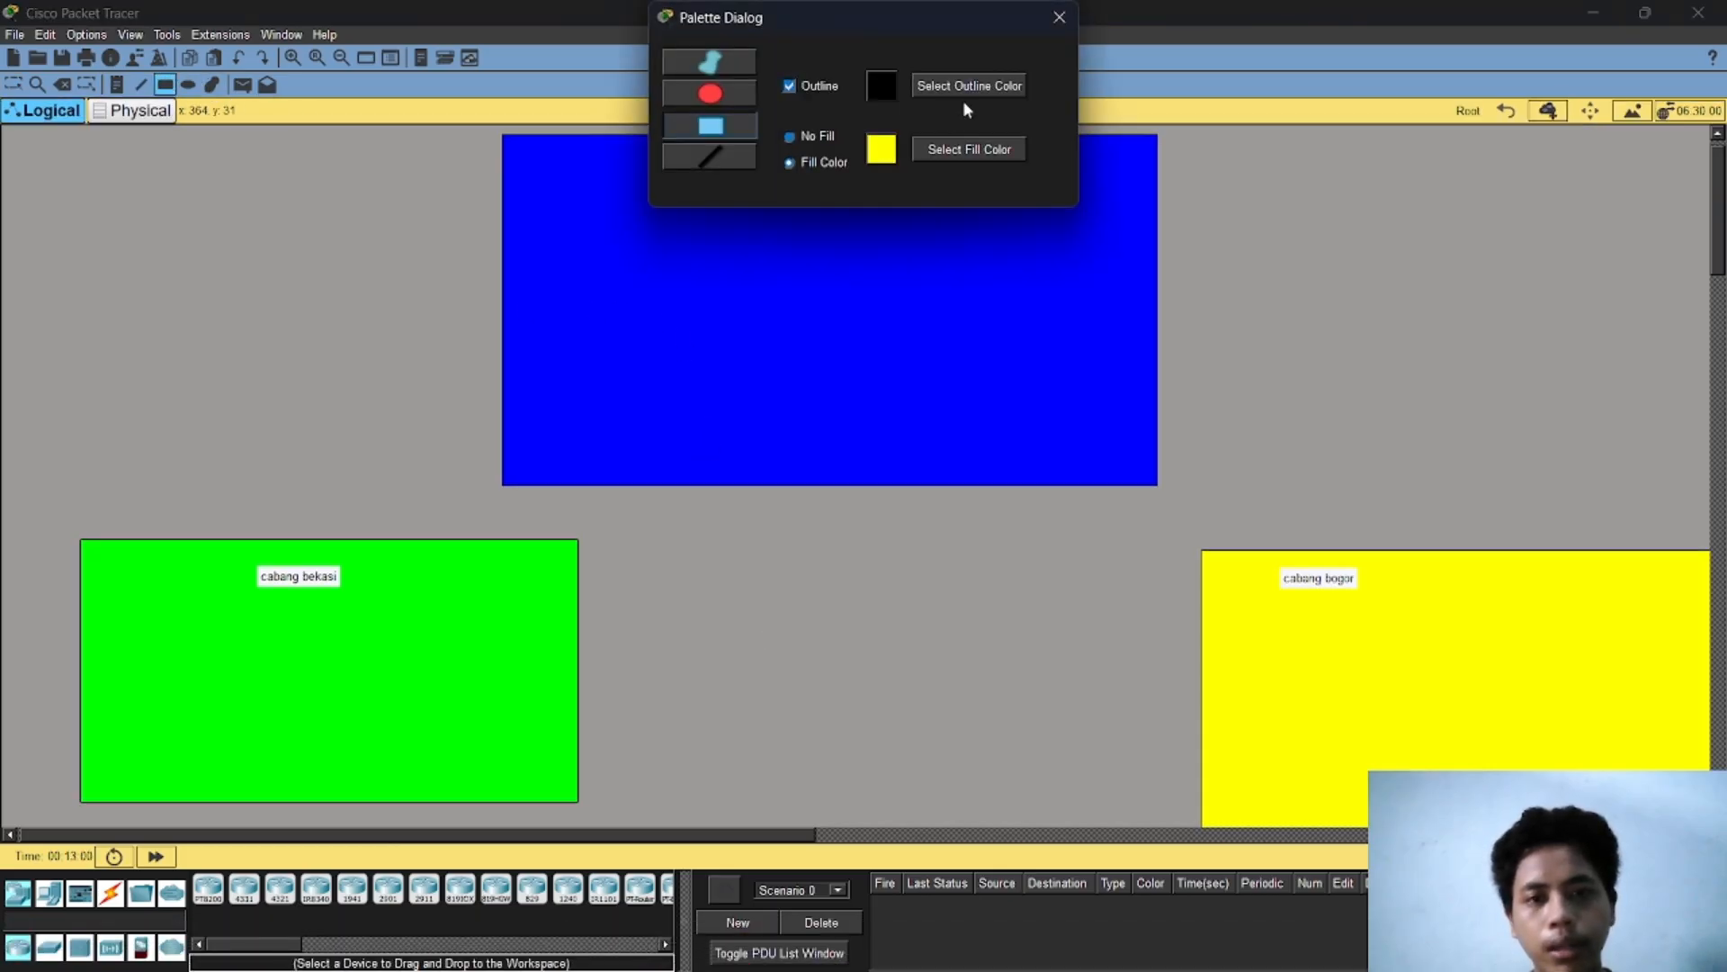
click(956, 158)
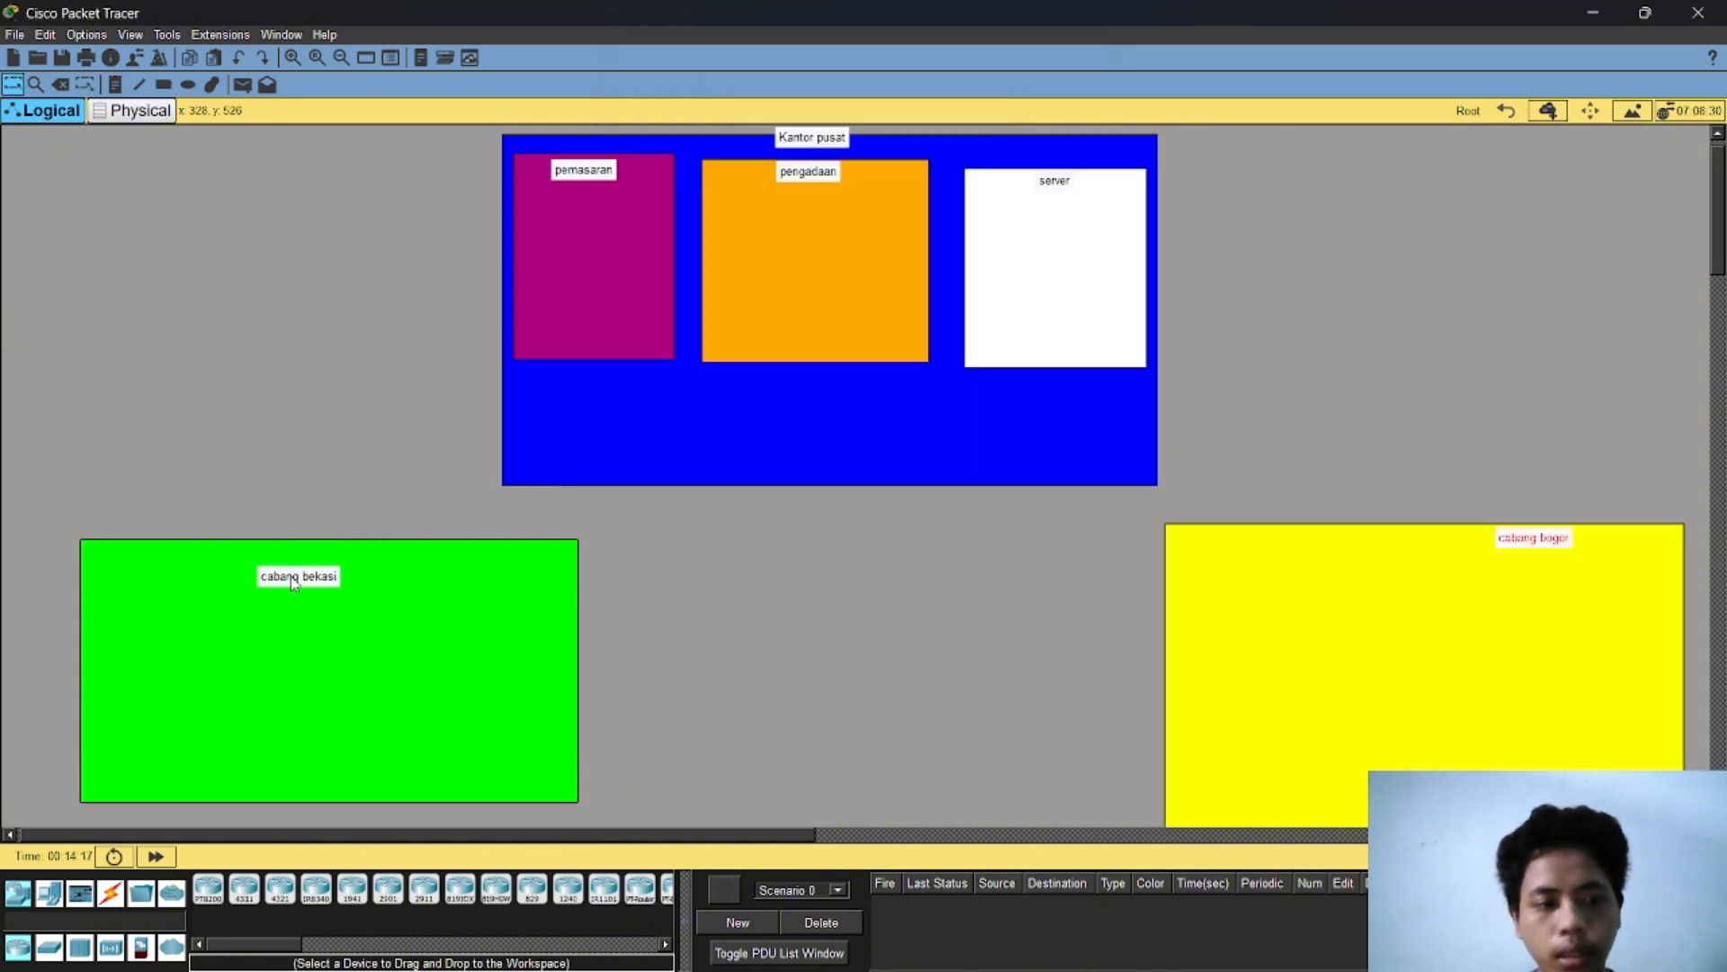
drag(293, 583, 119, 562)
click(216, 261)
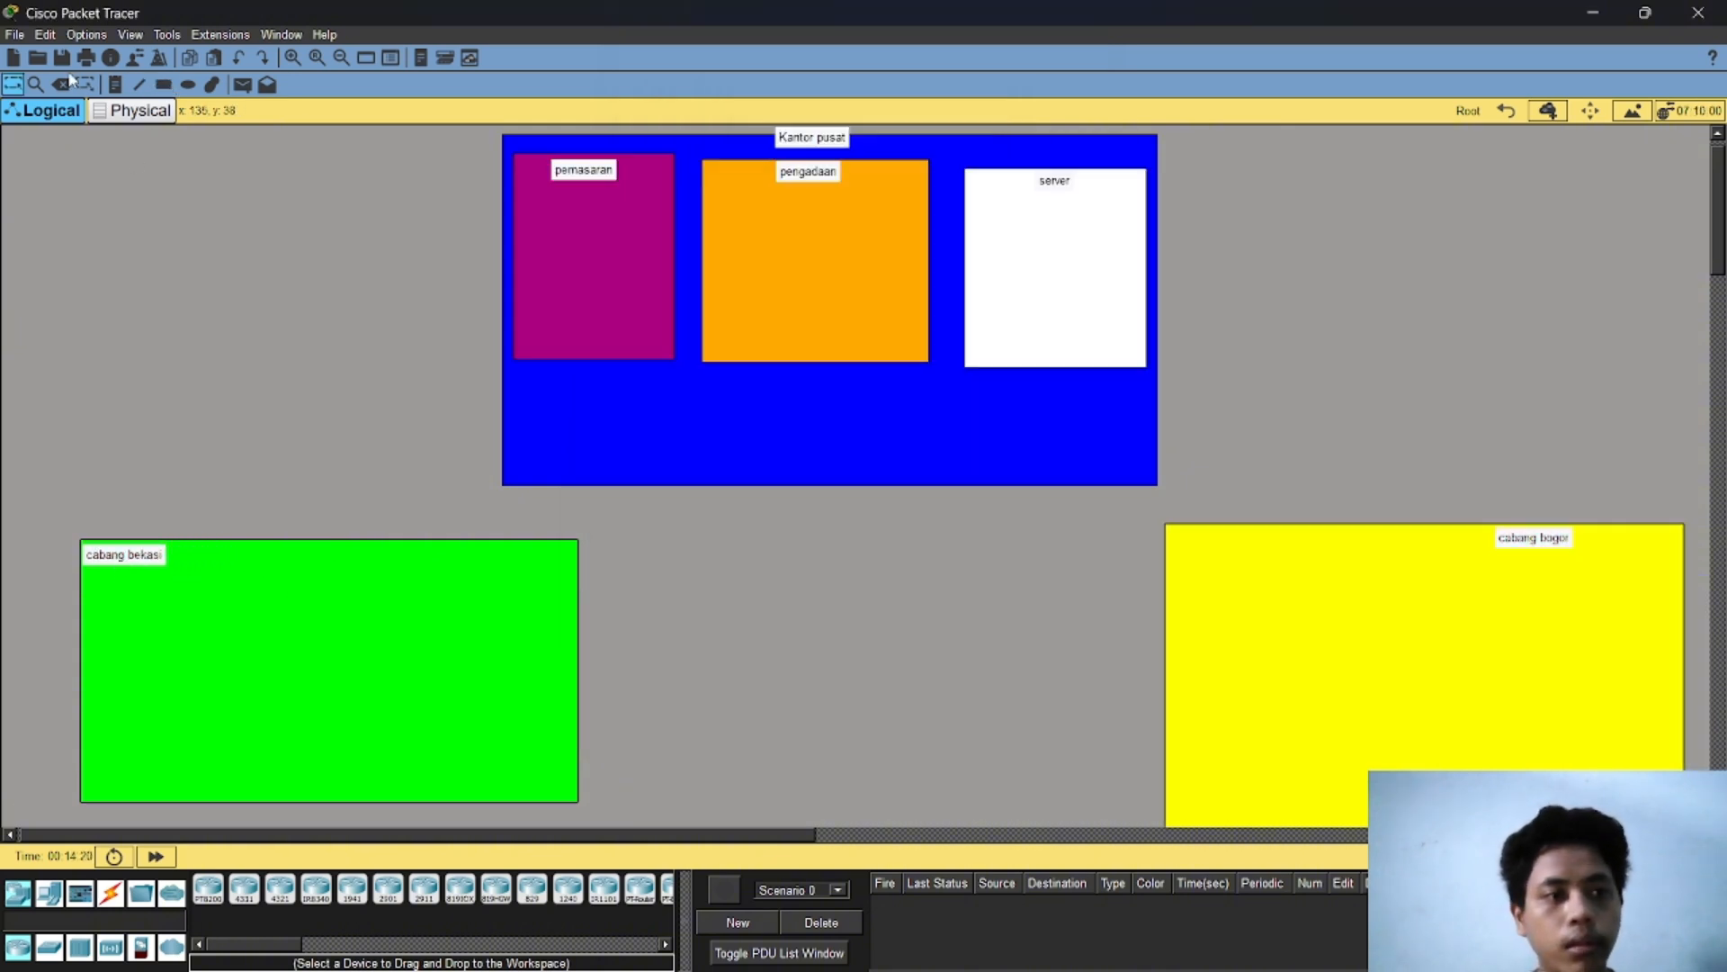
Step: Place three 1941 routers: one in the lower part of Kantor pusat, one in cabang bekasi and one in cabang bogor
click(352, 888)
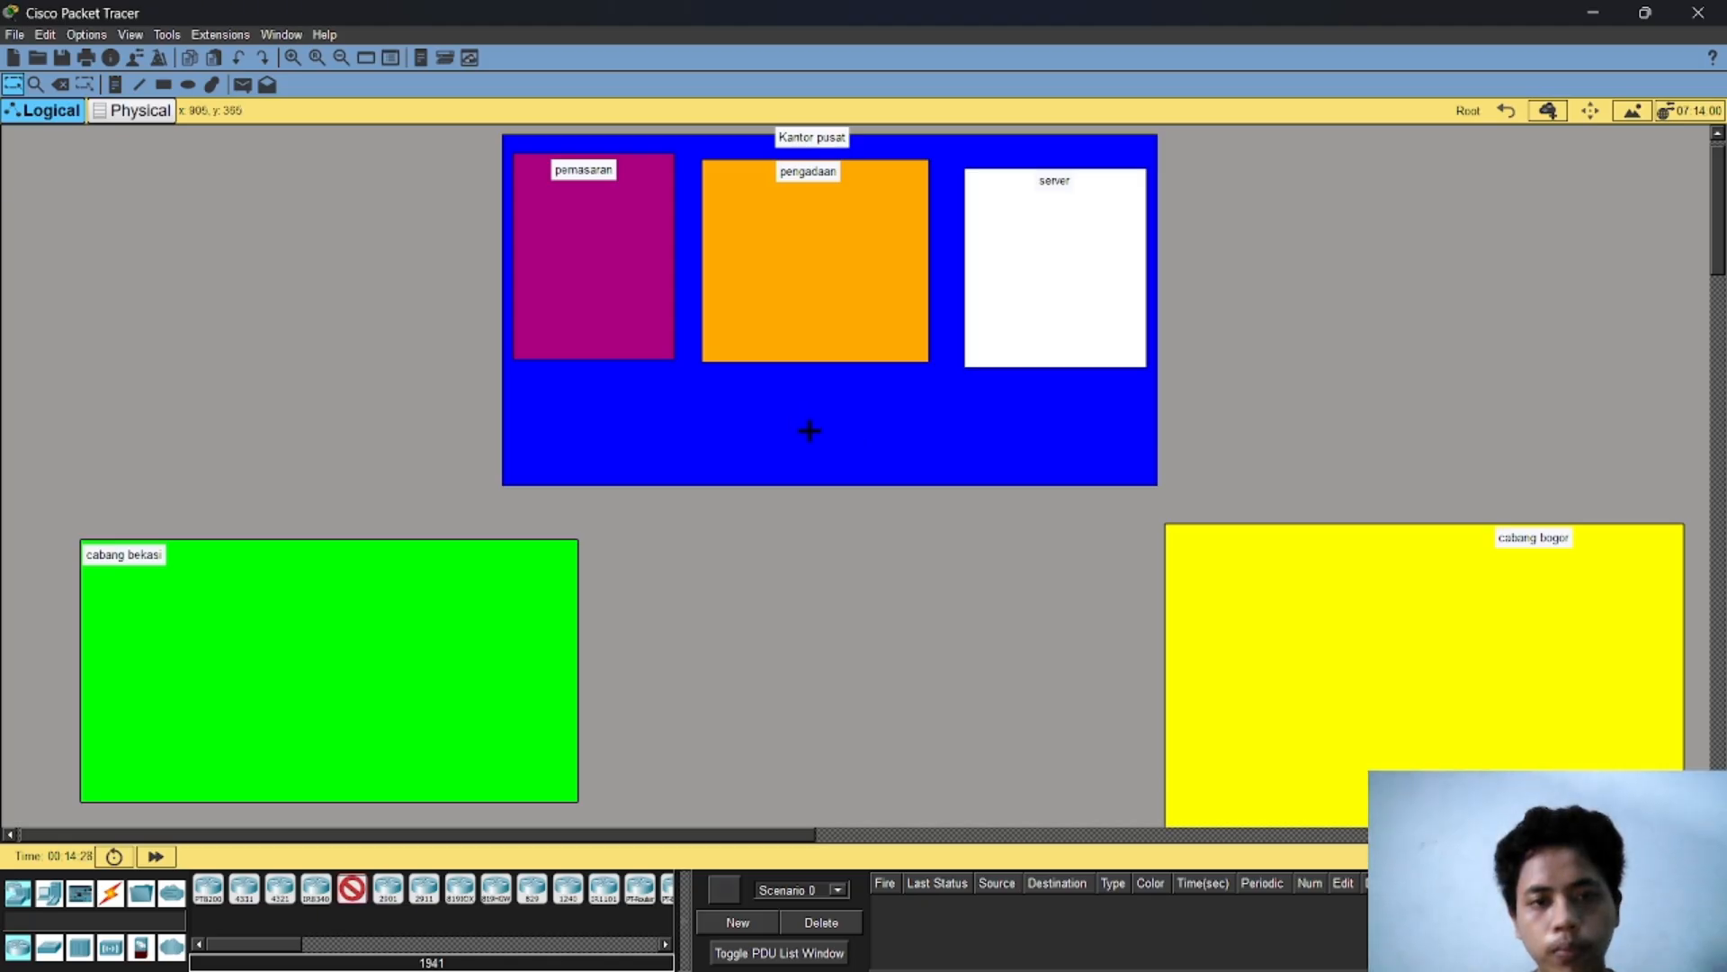
click(808, 429)
click(352, 888)
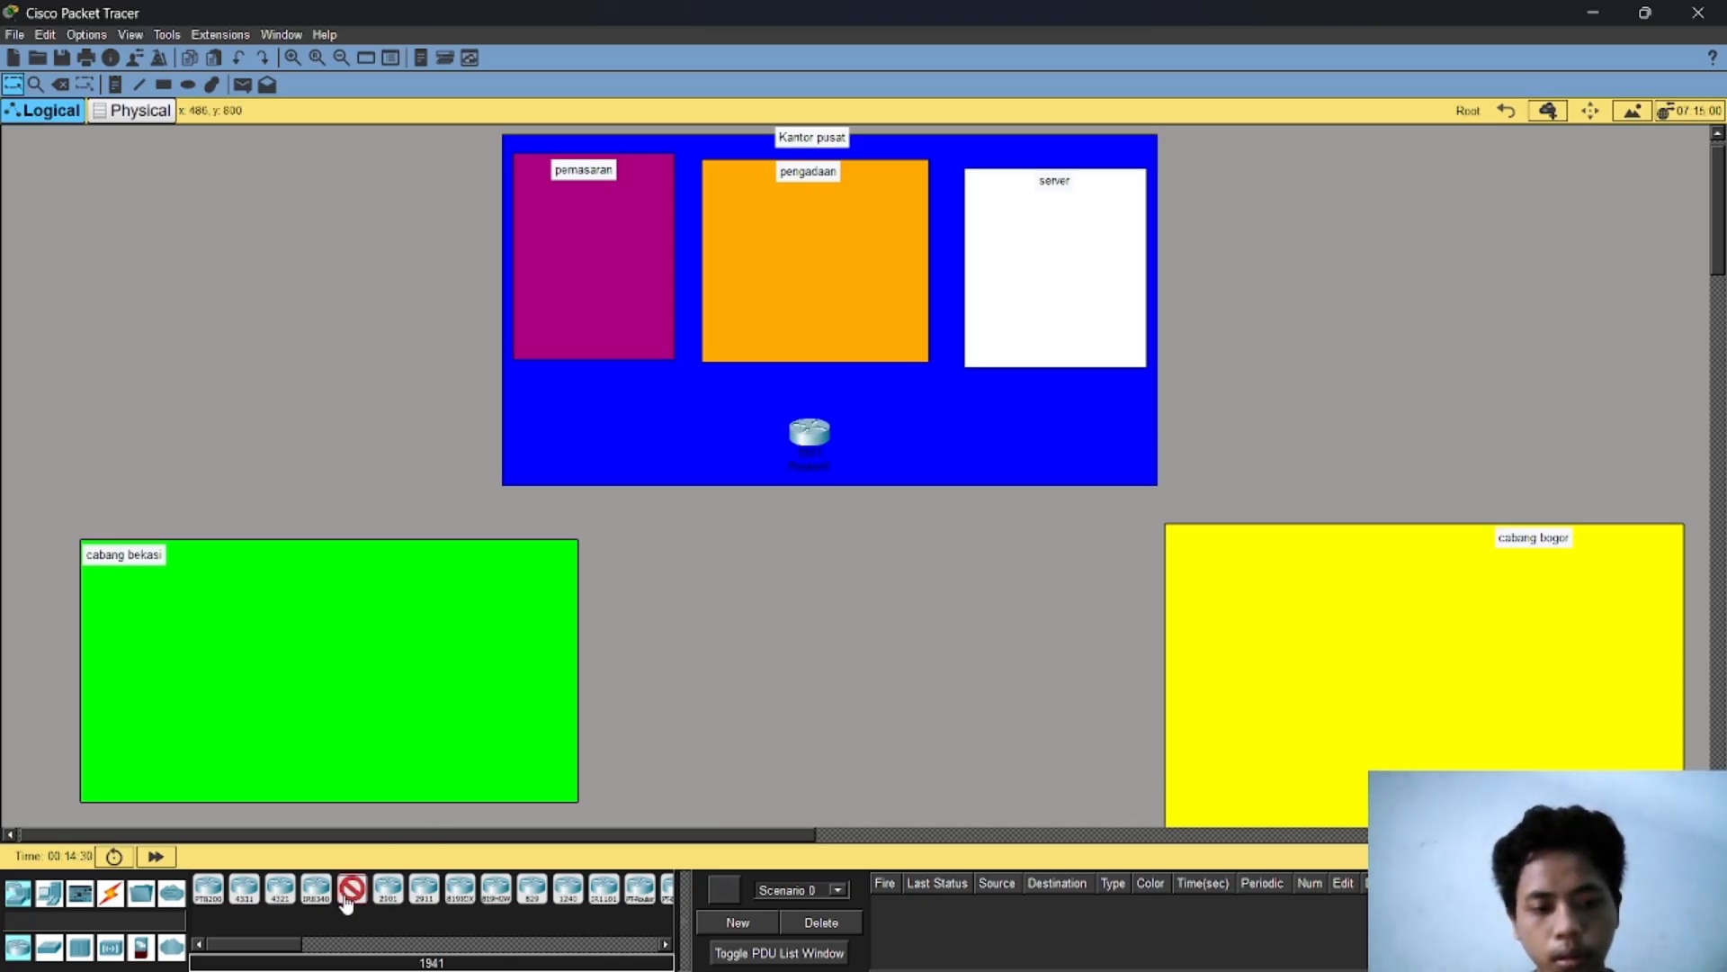
click(547, 568)
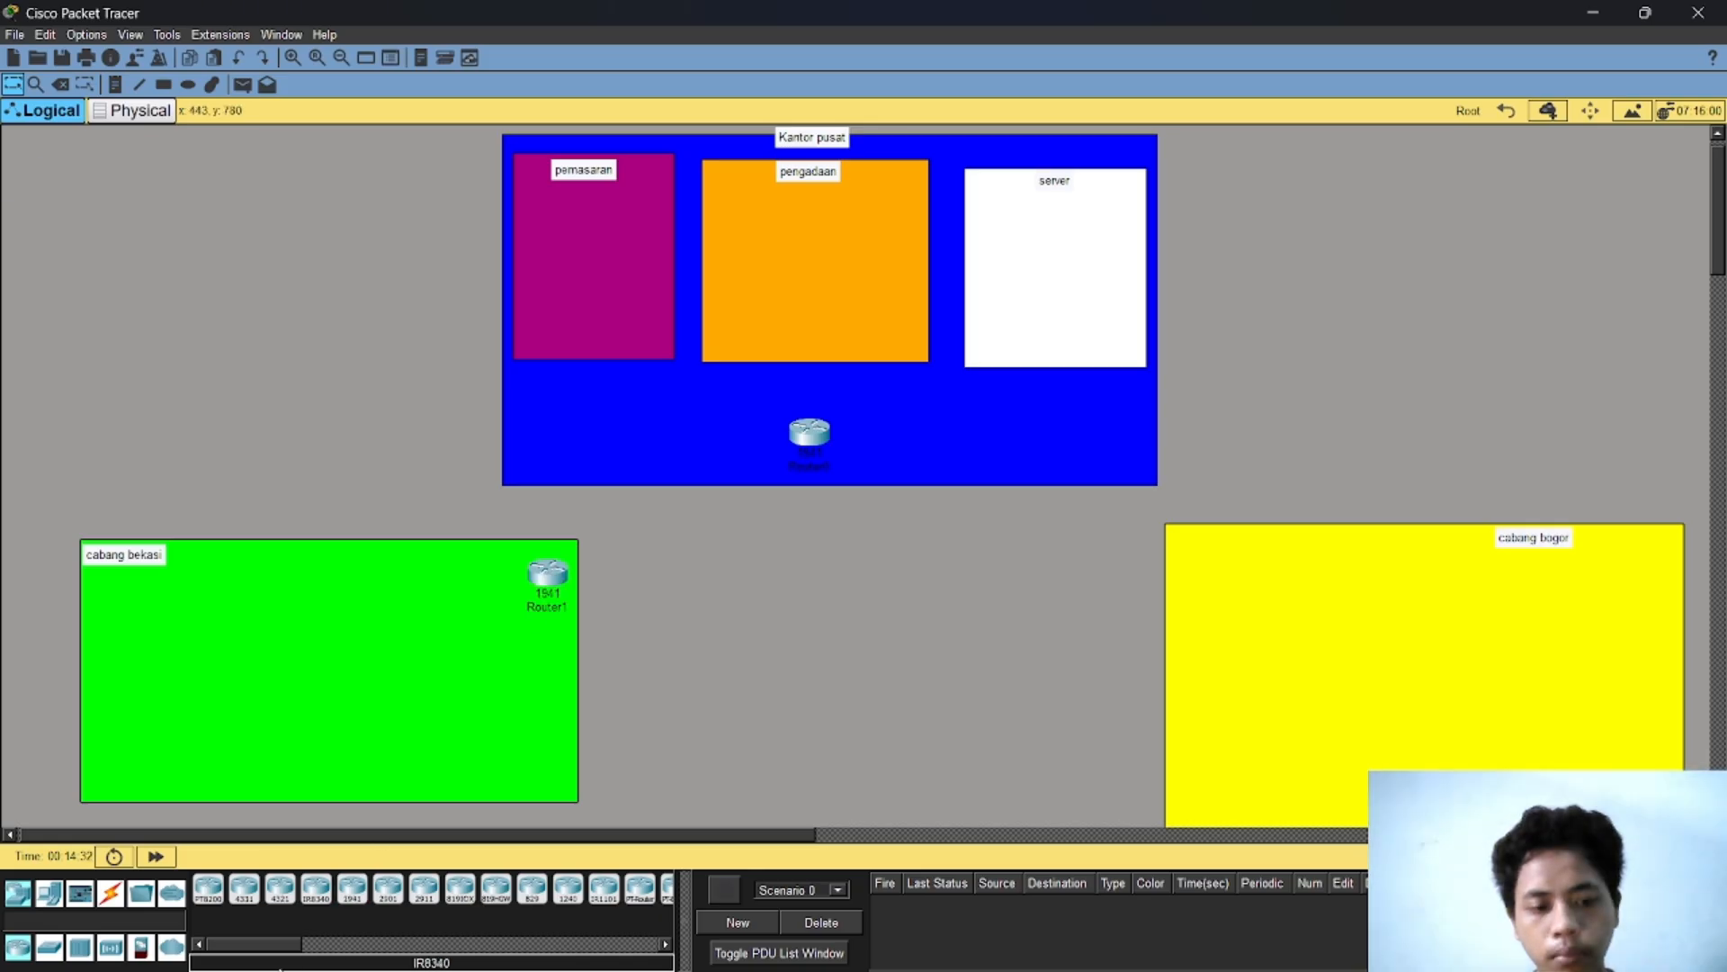
click(353, 892)
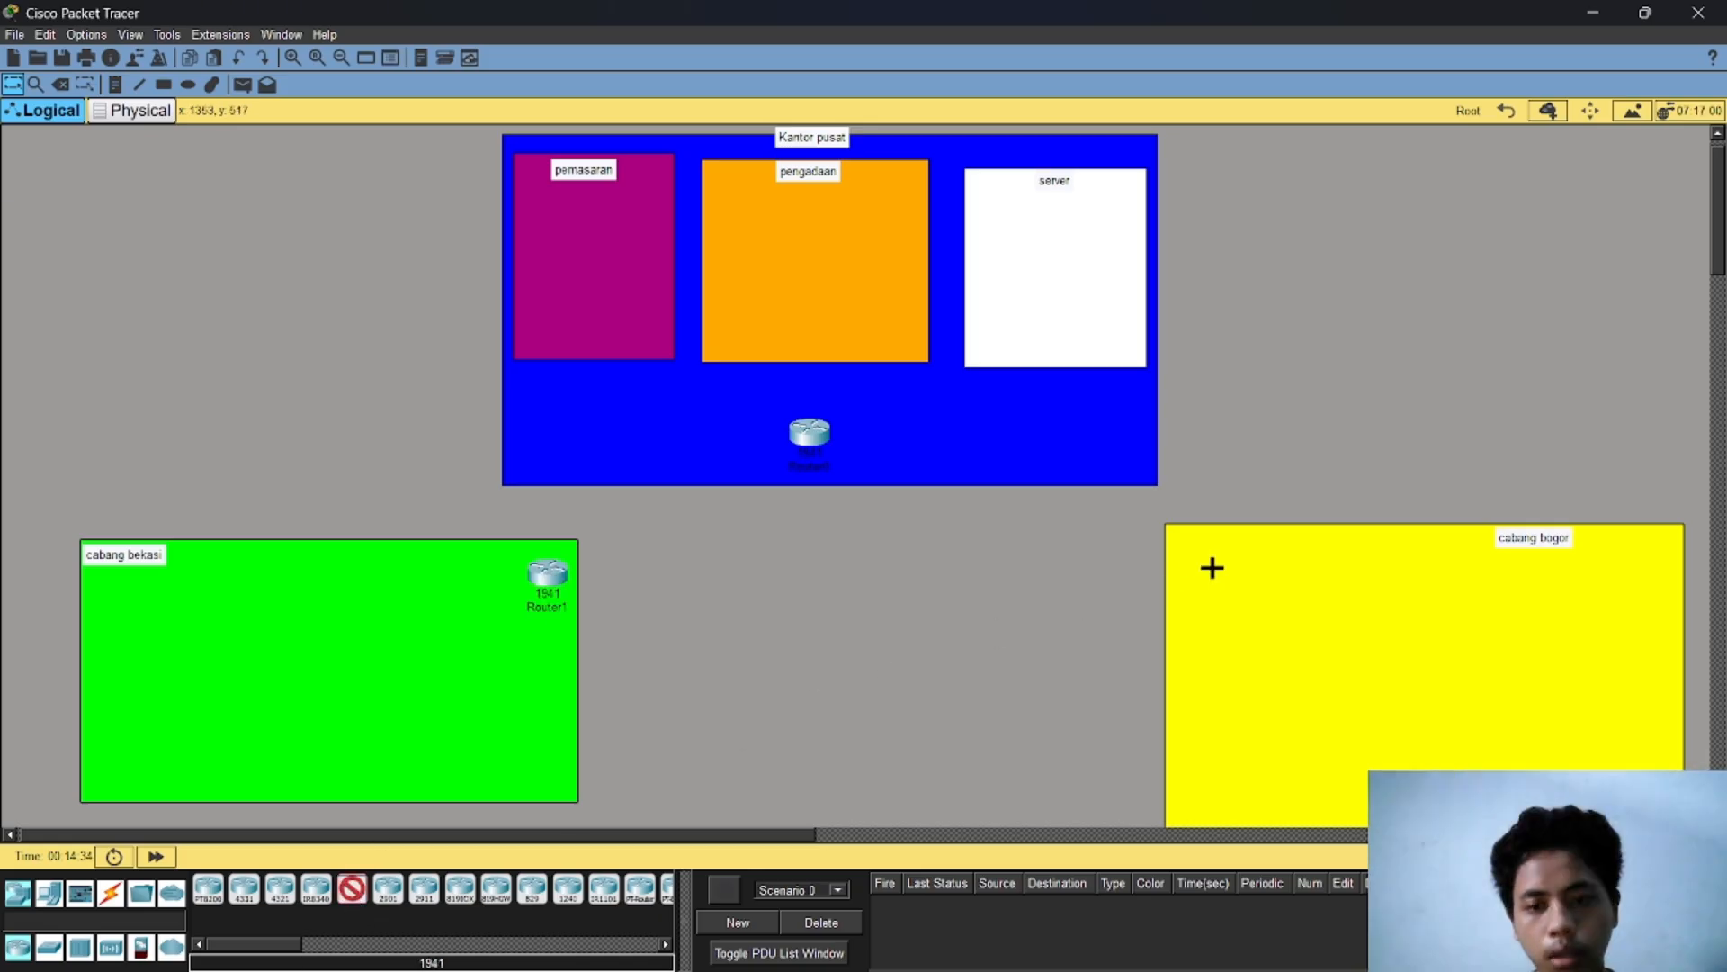
click(1189, 549)
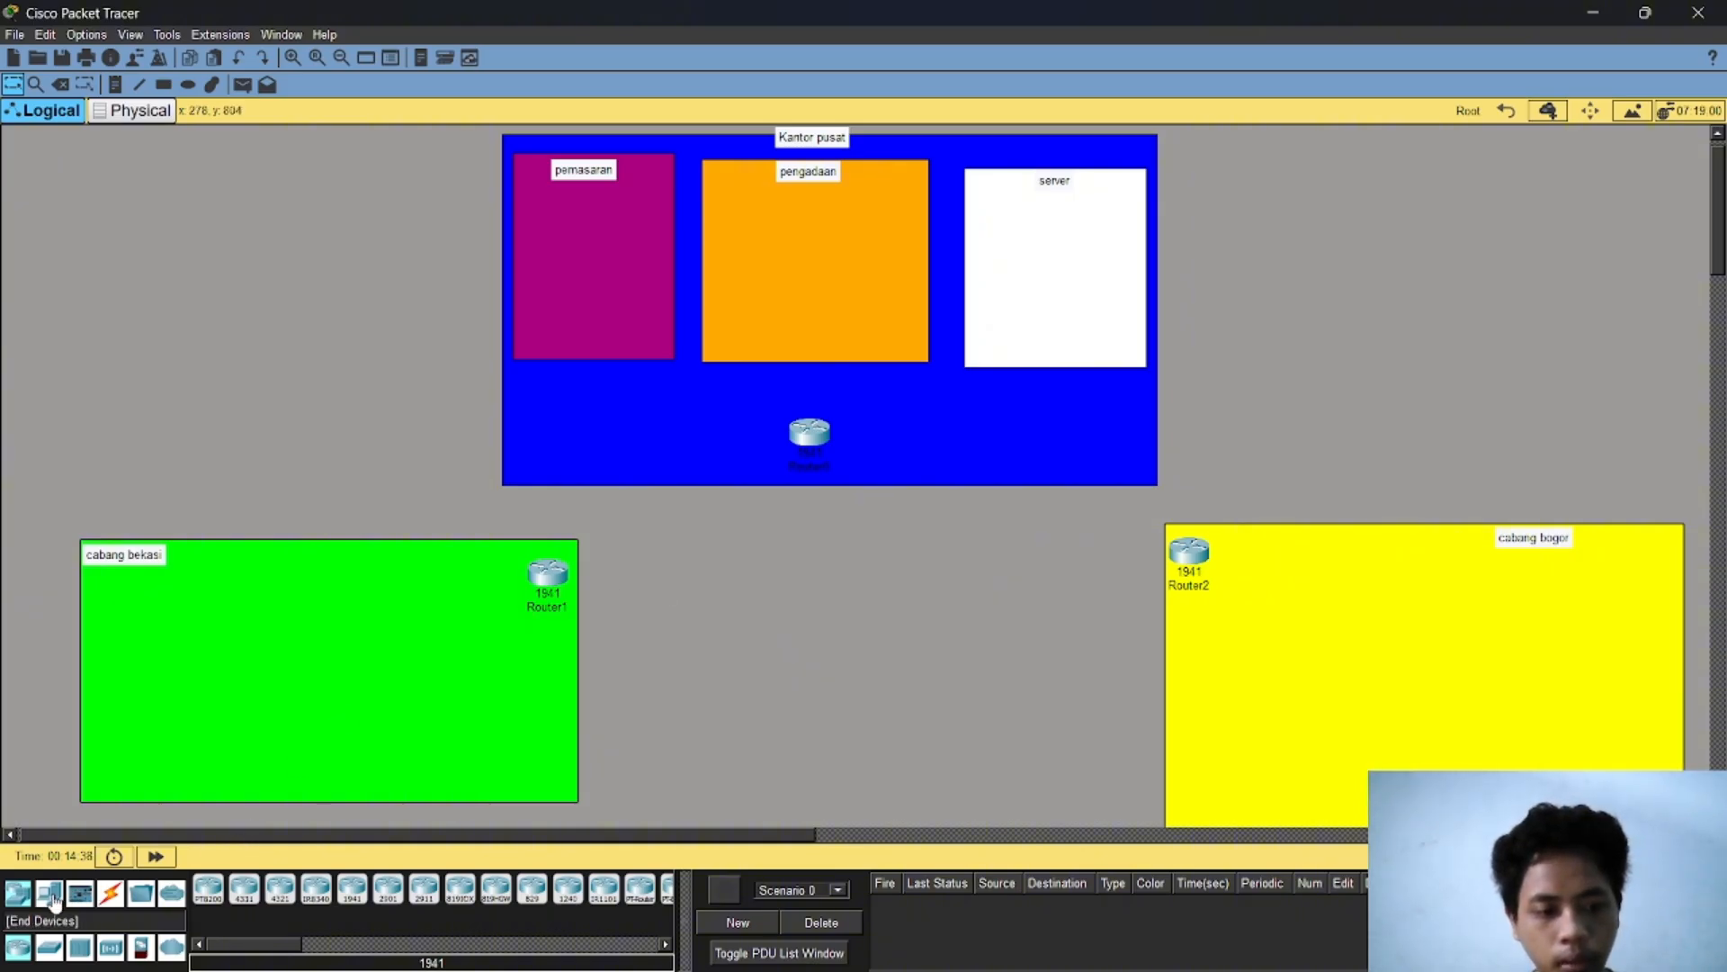
Step: Place three 2960 switches: one in cabang bekasi, one in cabang bogor and one above the router in Kantor pusat
click(47, 952)
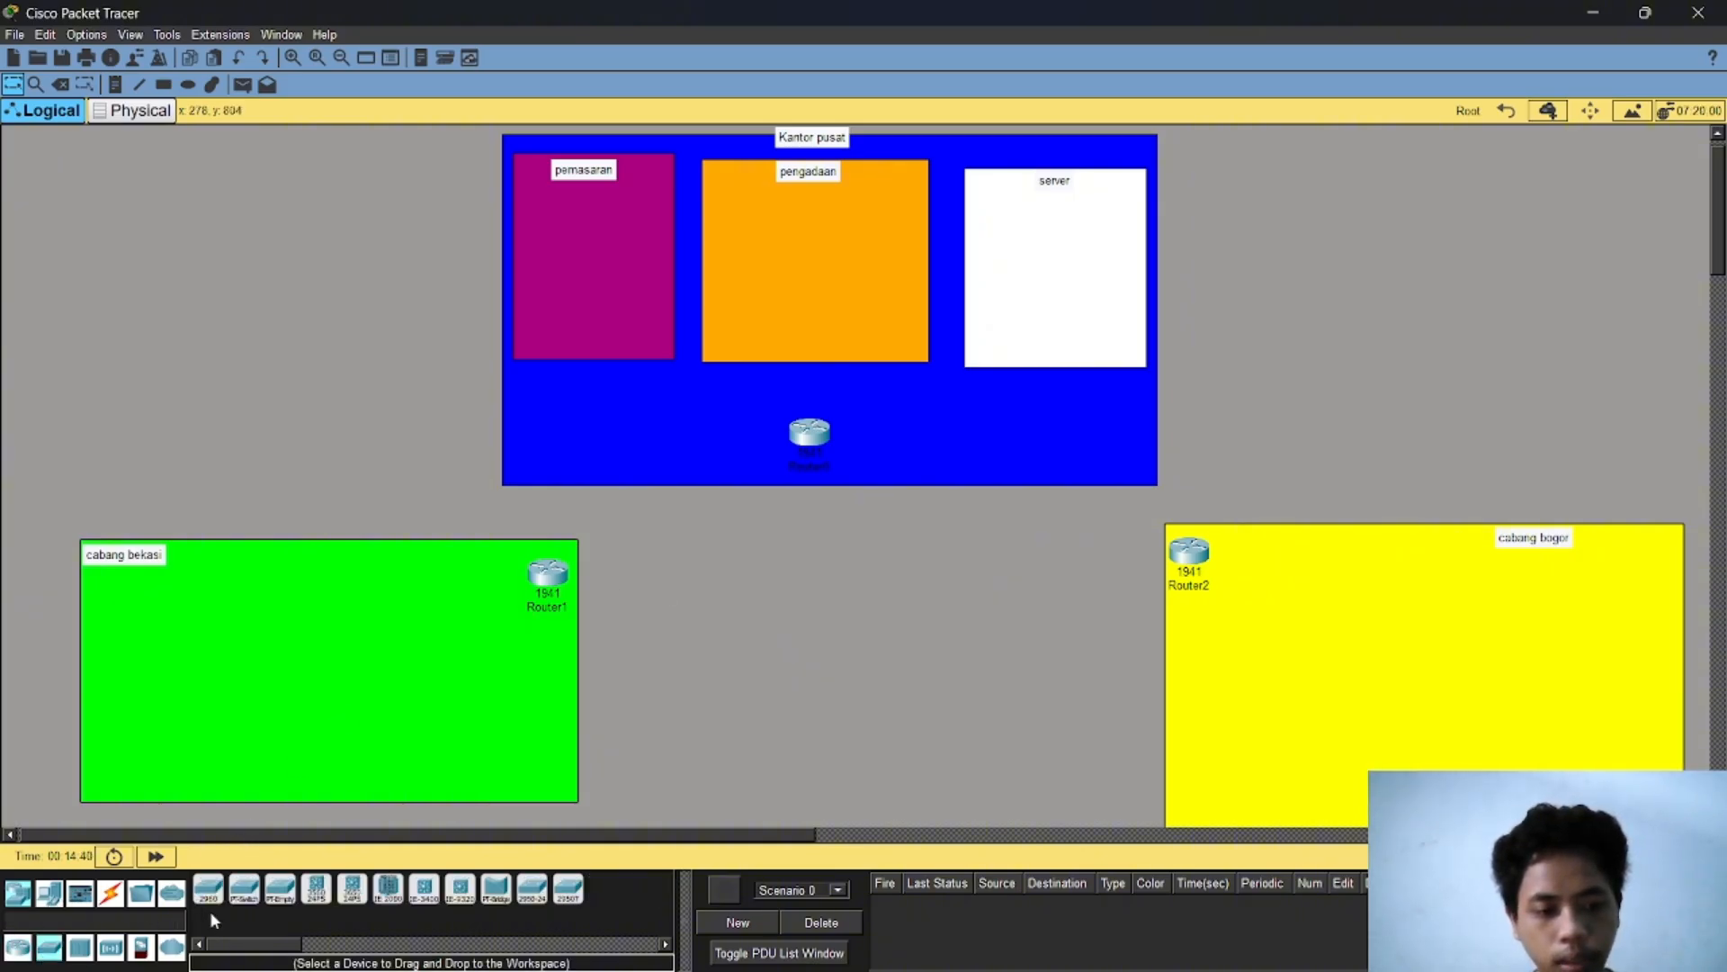
click(207, 888)
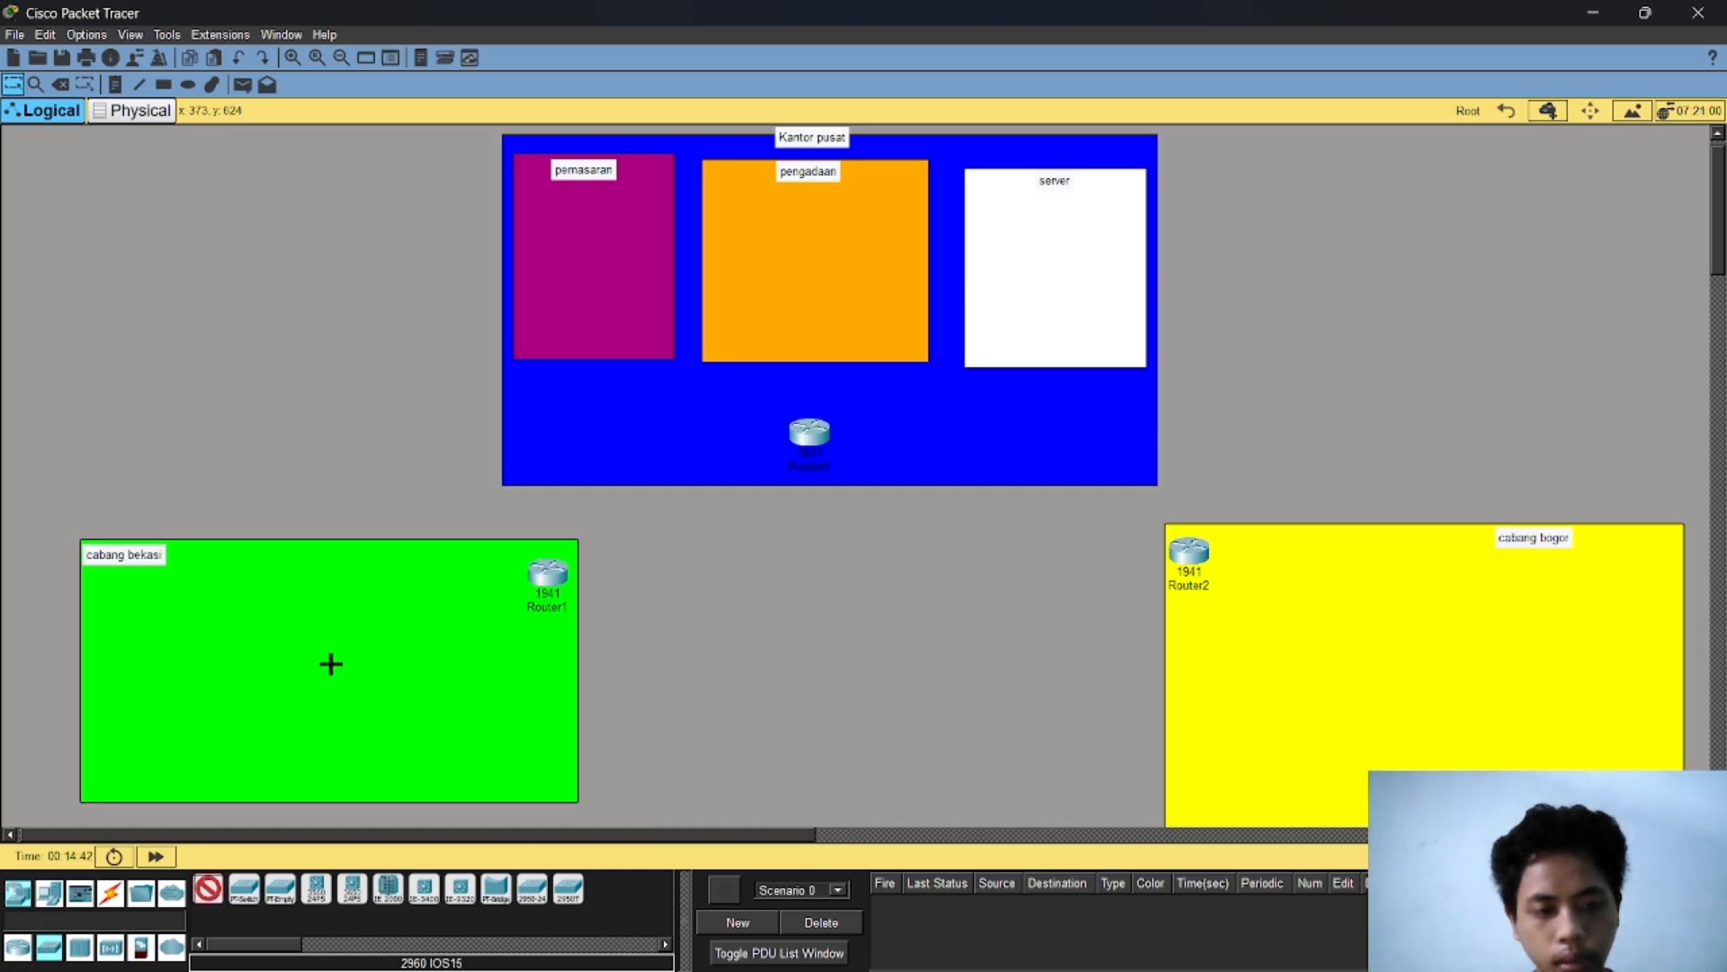
click(430, 667)
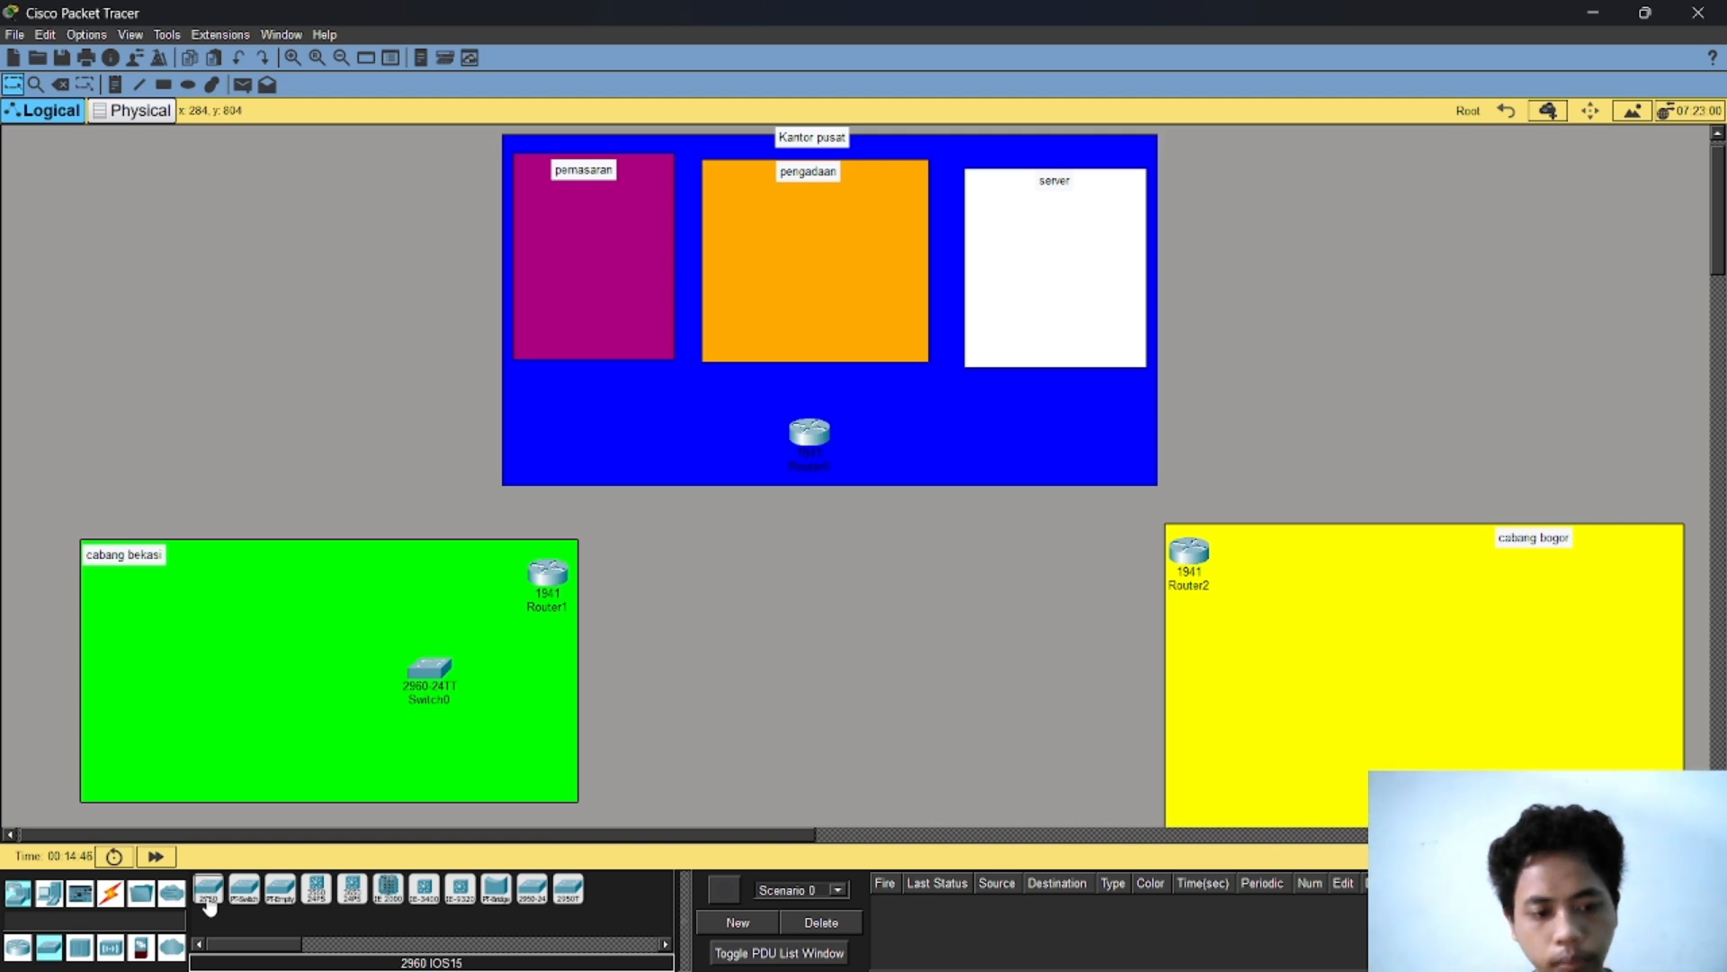
click(1257, 627)
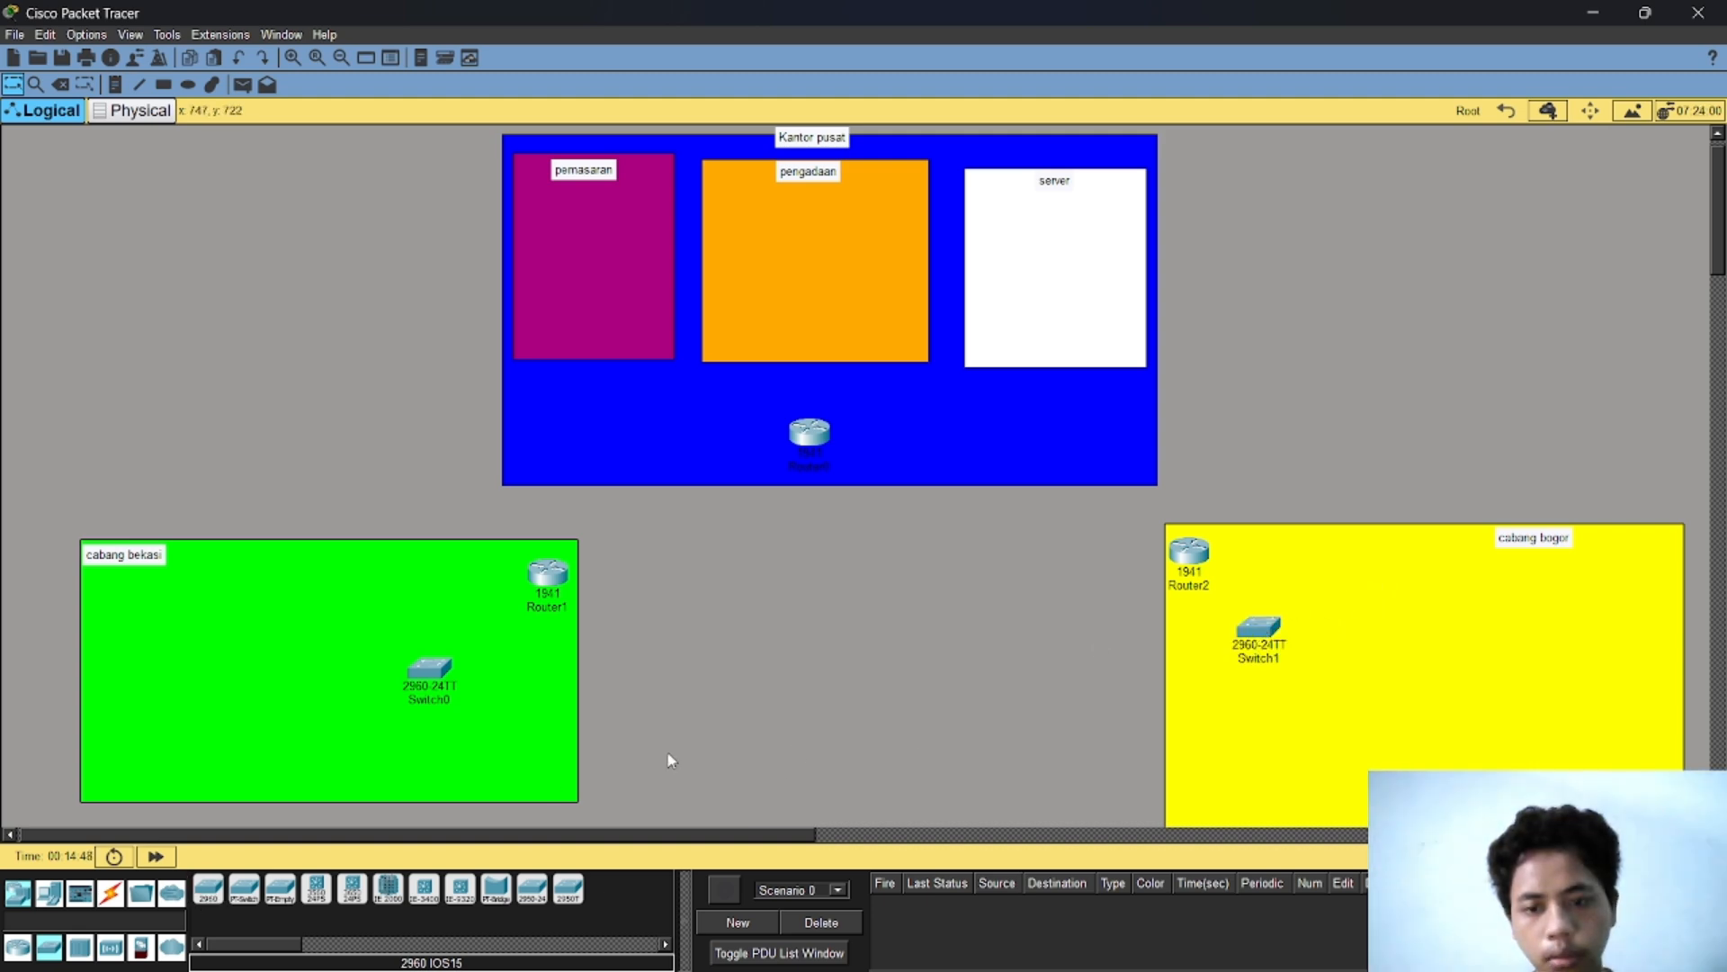
click(204, 902)
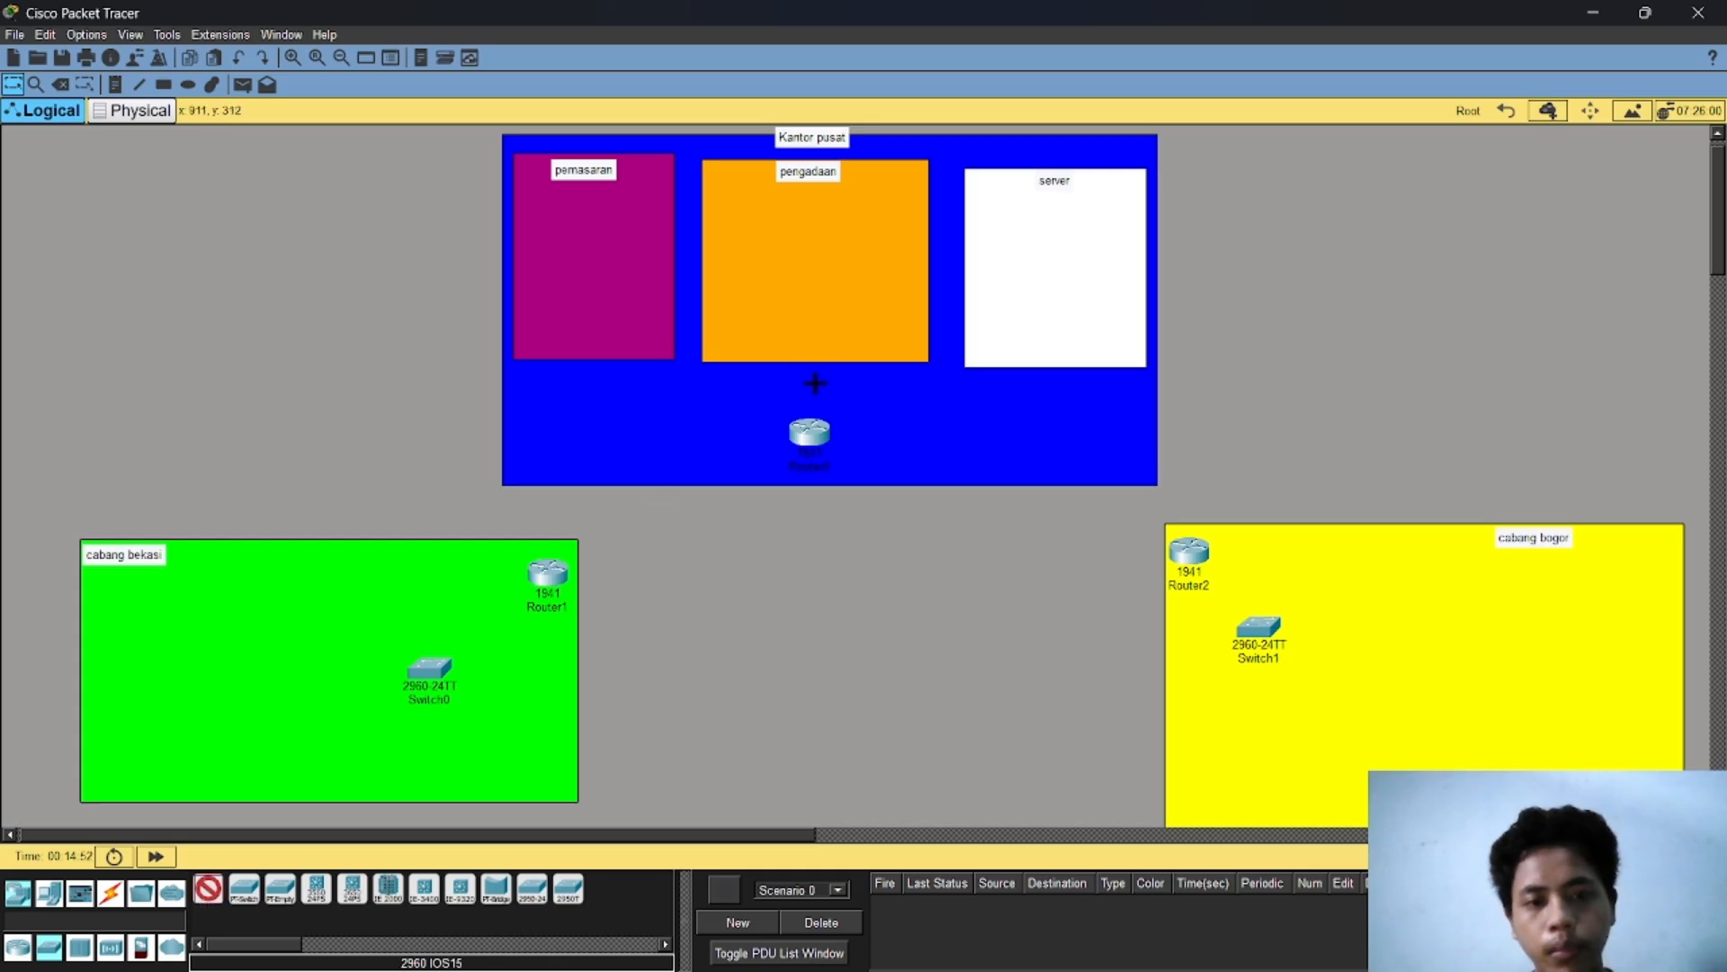
click(809, 383)
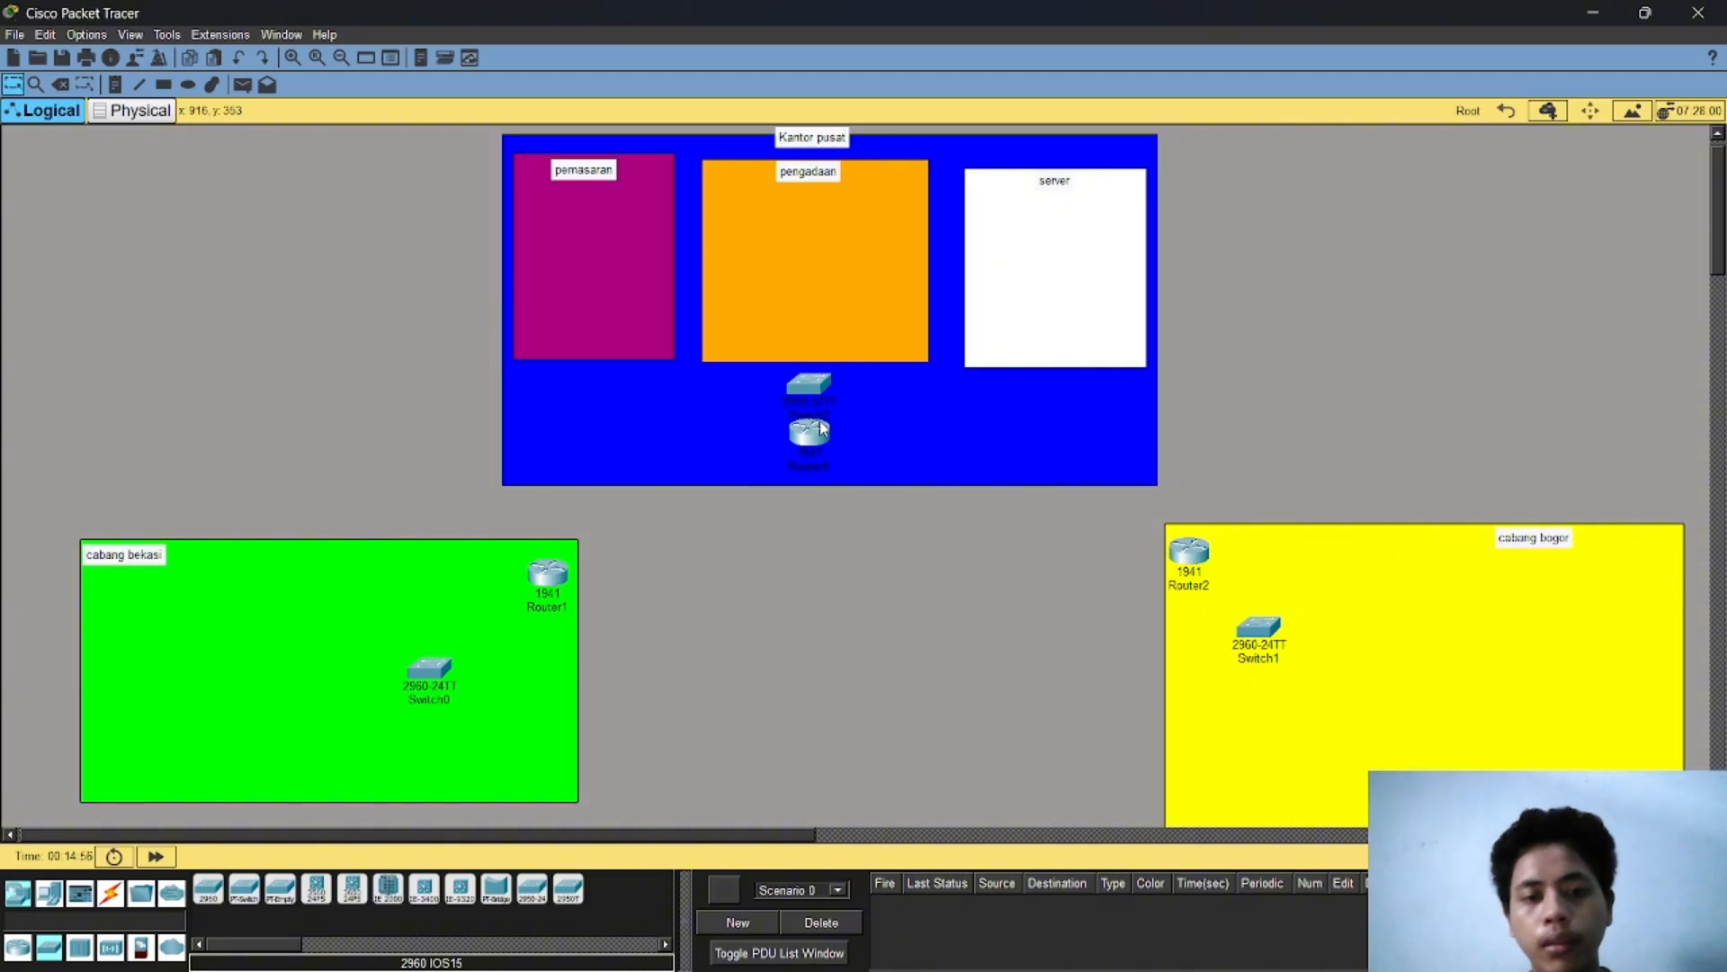
Step: Move the Kantor pusat router down to the blue area's lower edge and shift its switch down just above it
drag(817, 437, 827, 476)
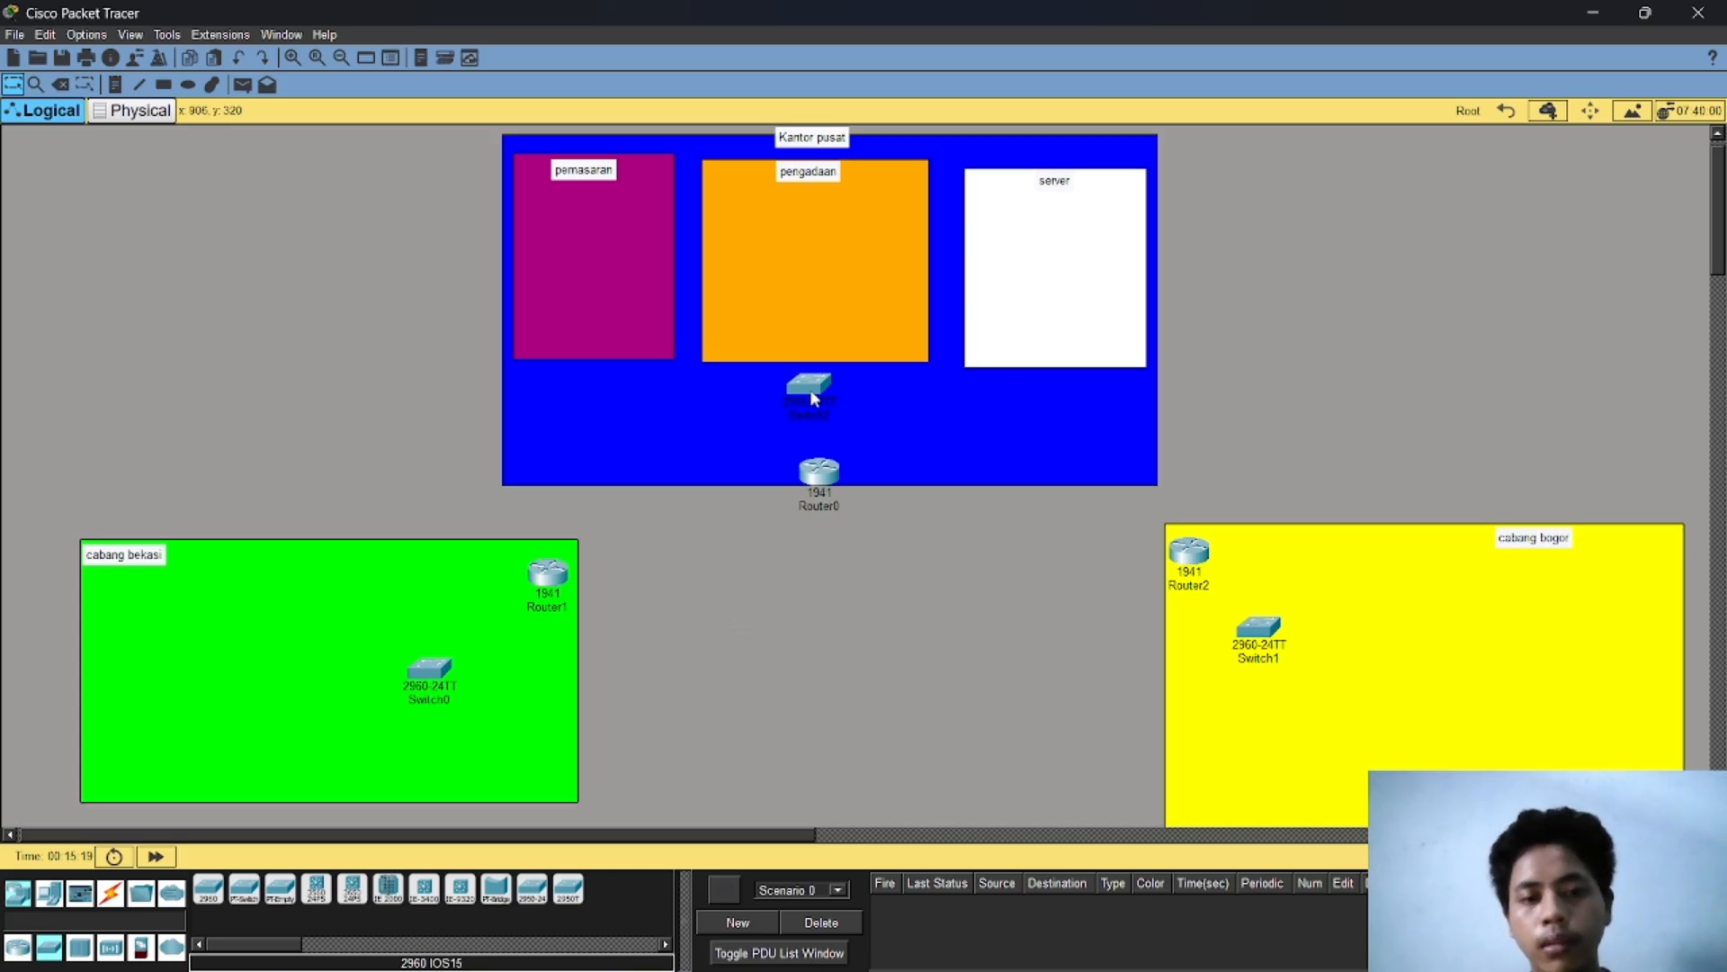
mouse_move(811, 387)
drag(811, 387, 822, 413)
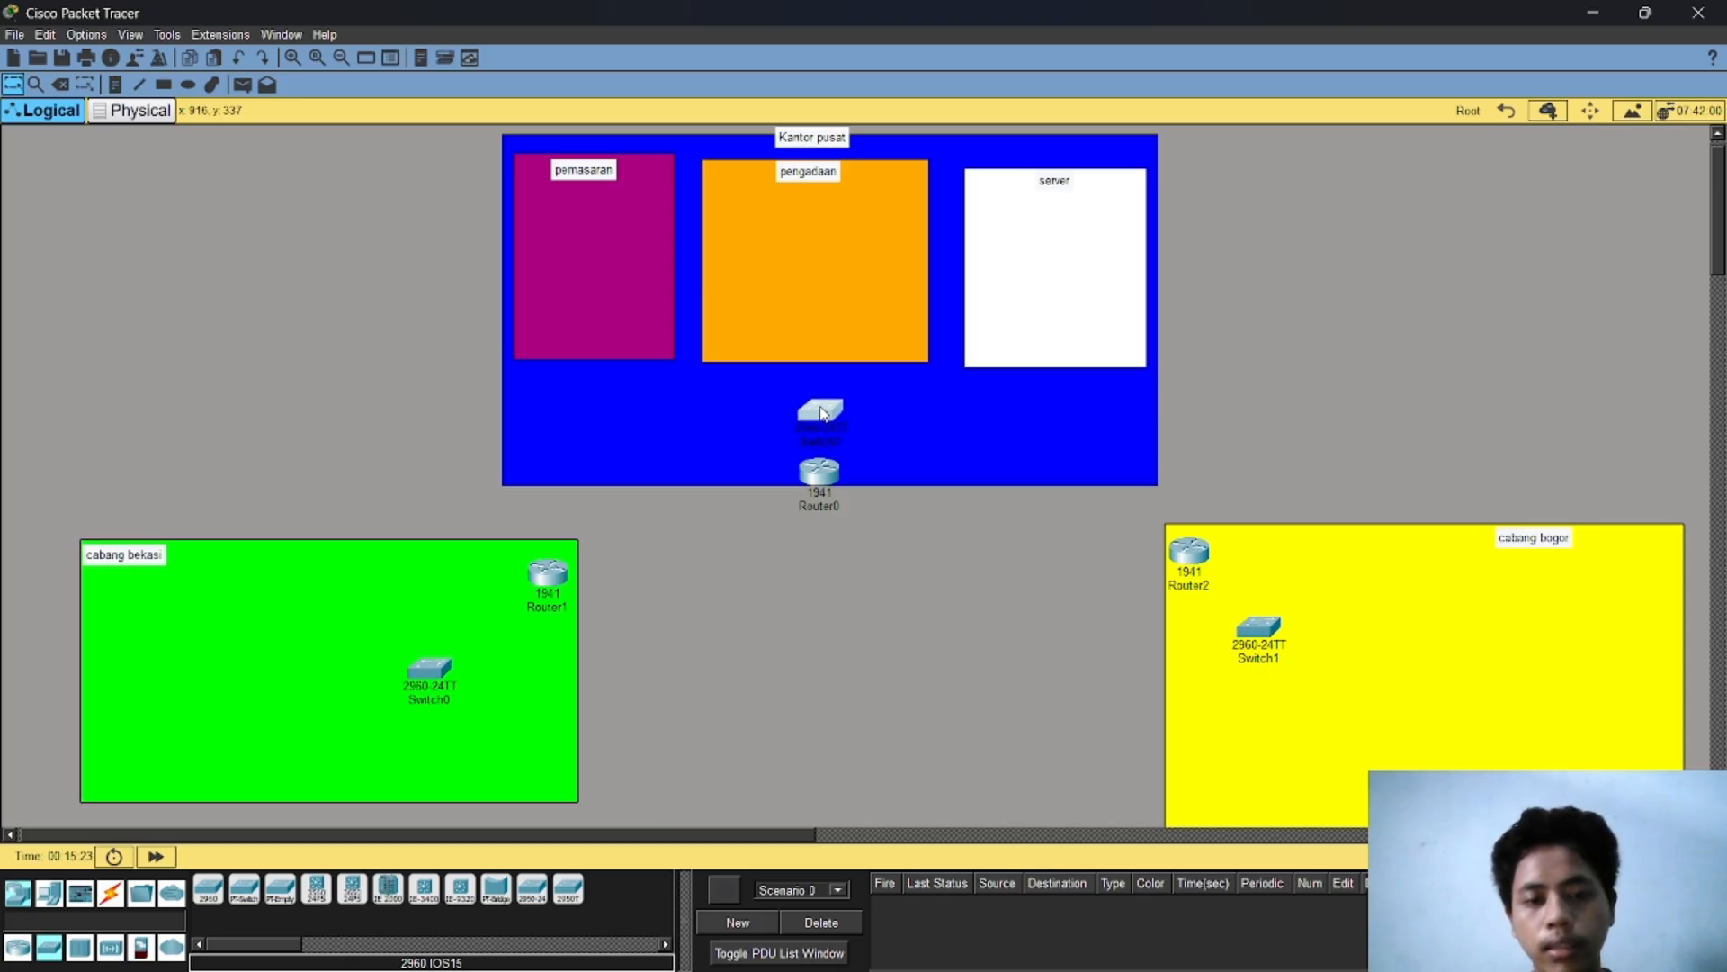
Step: Try to place a Switch-PT-Empty at the lower edge of the pemasaran area
click(280, 894)
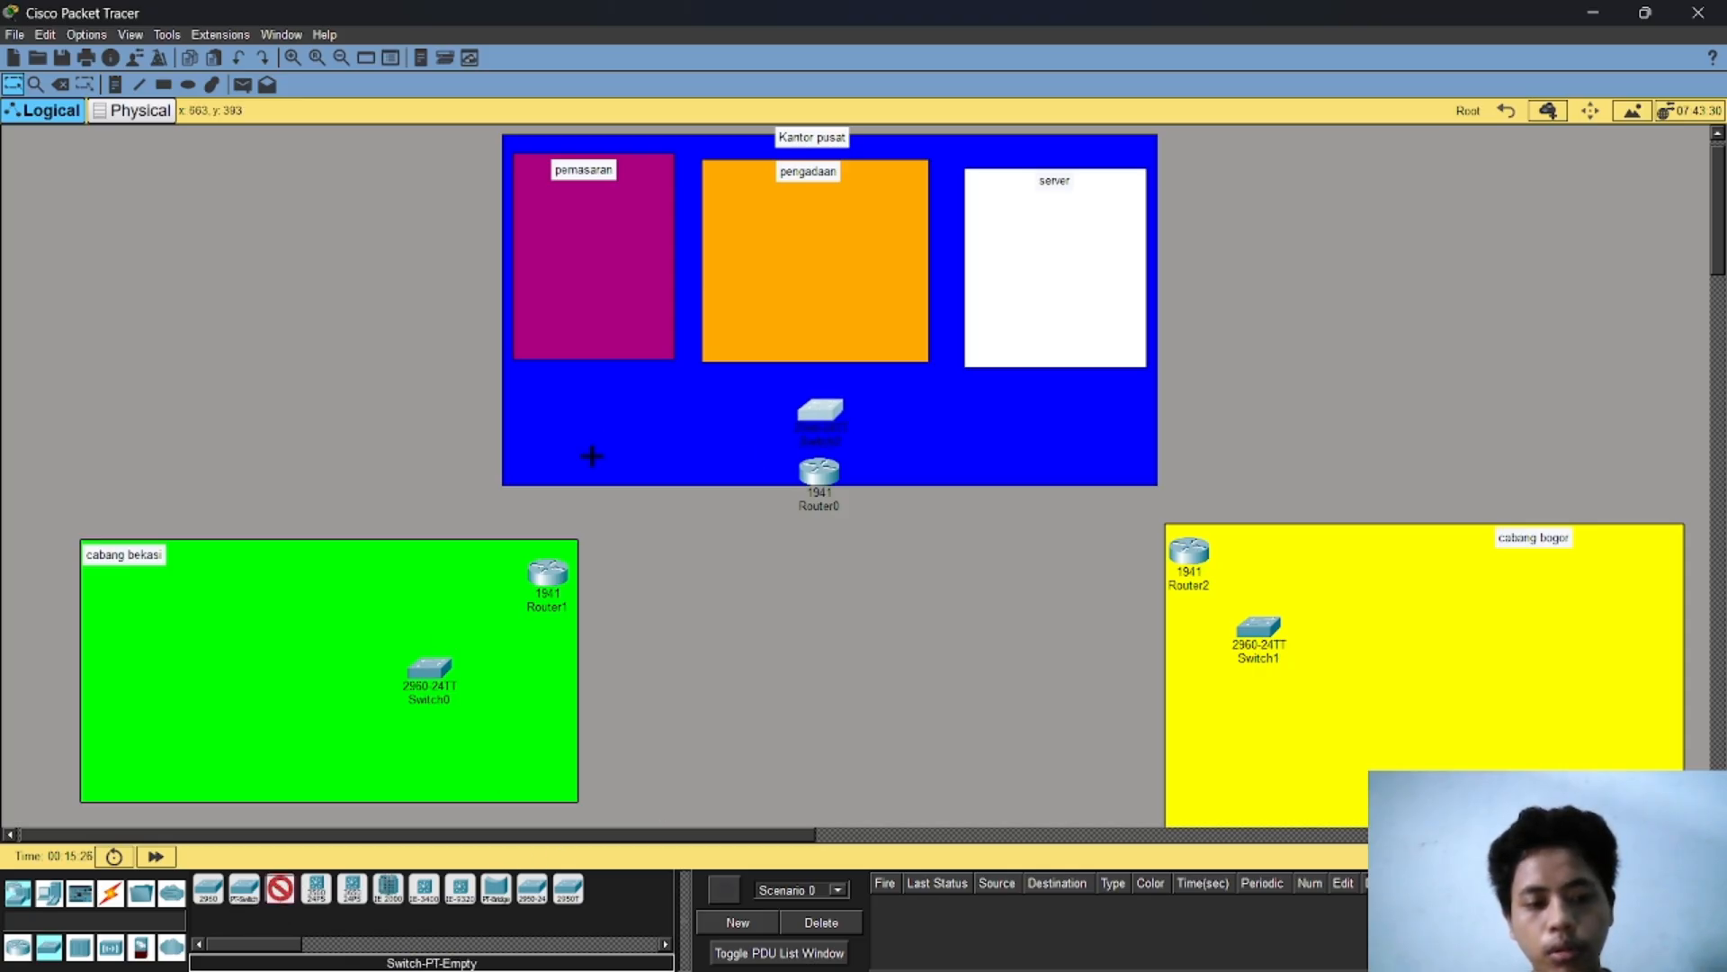
click(578, 349)
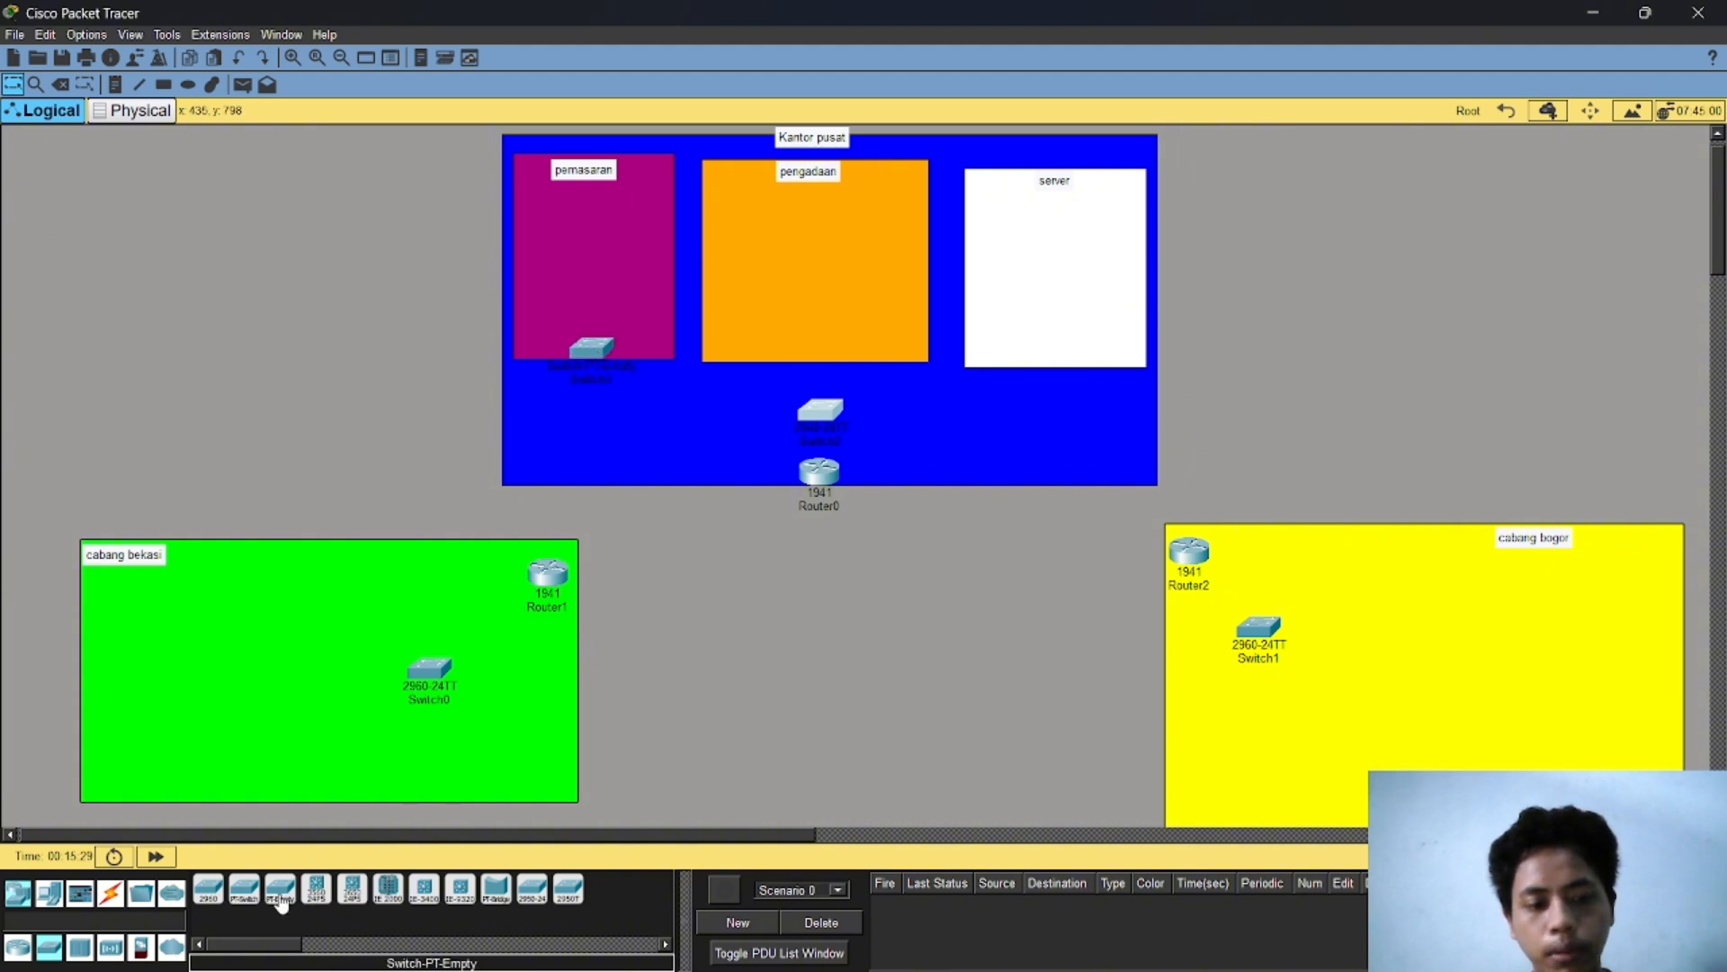
click(280, 893)
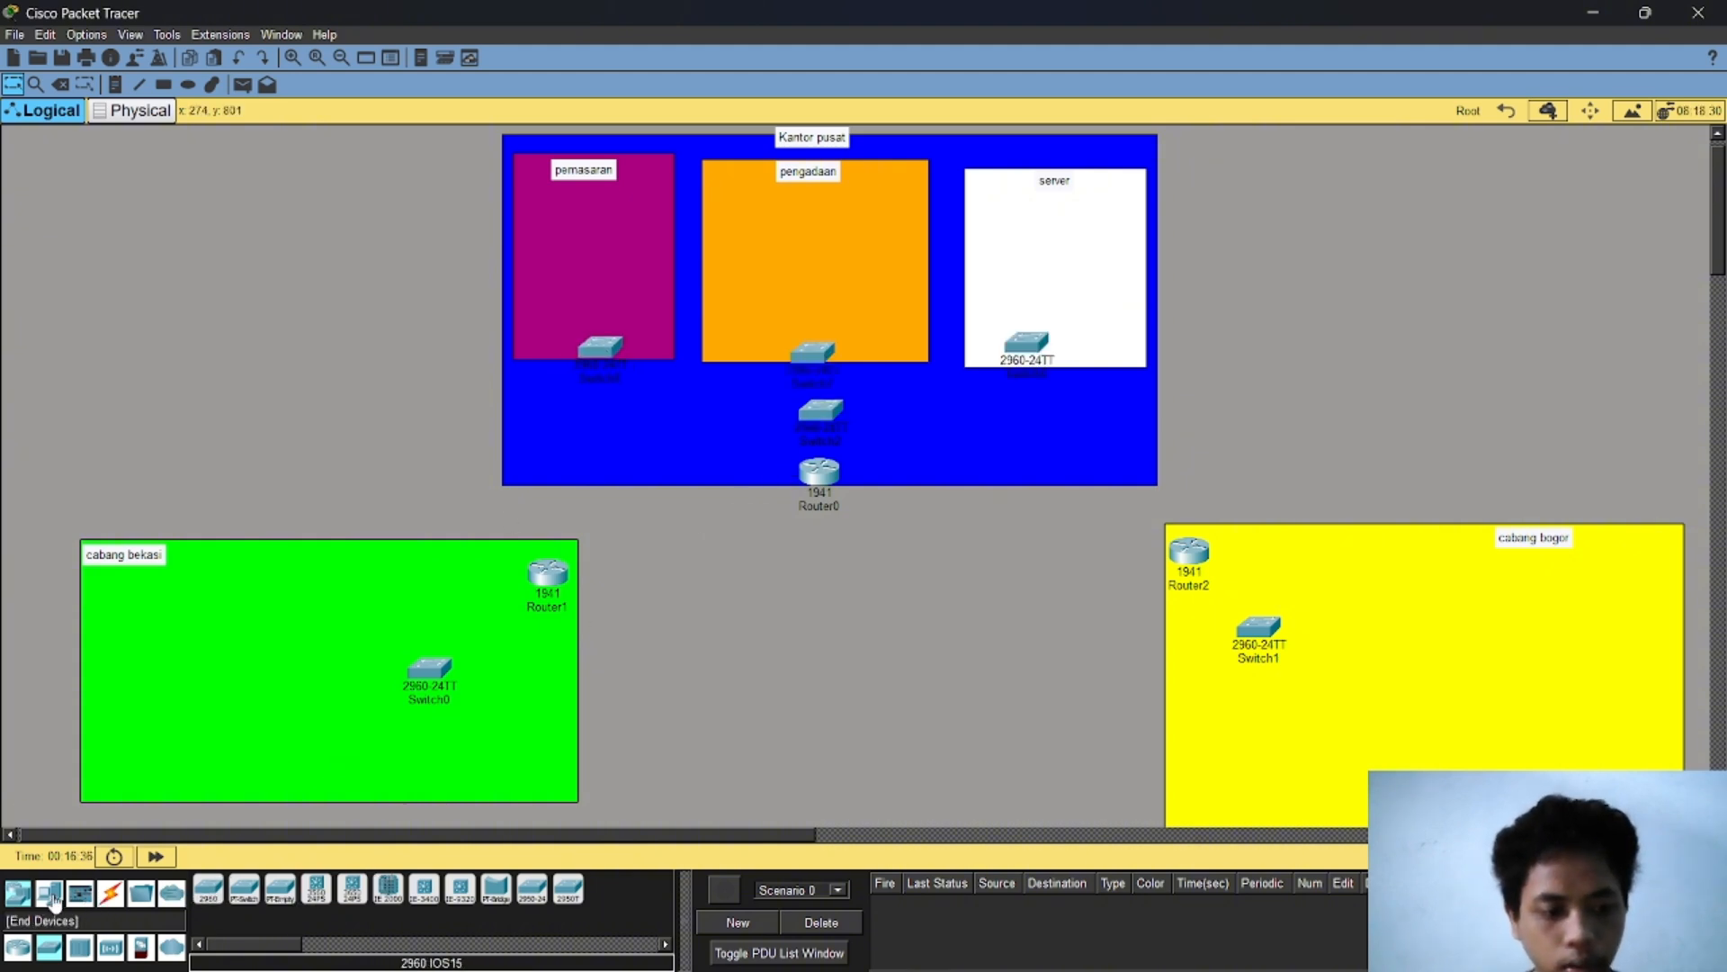
Step: Place one PC each in the cabang bekasi, pemasaran, pengadaan, server and cabang bogor areas
click(50, 896)
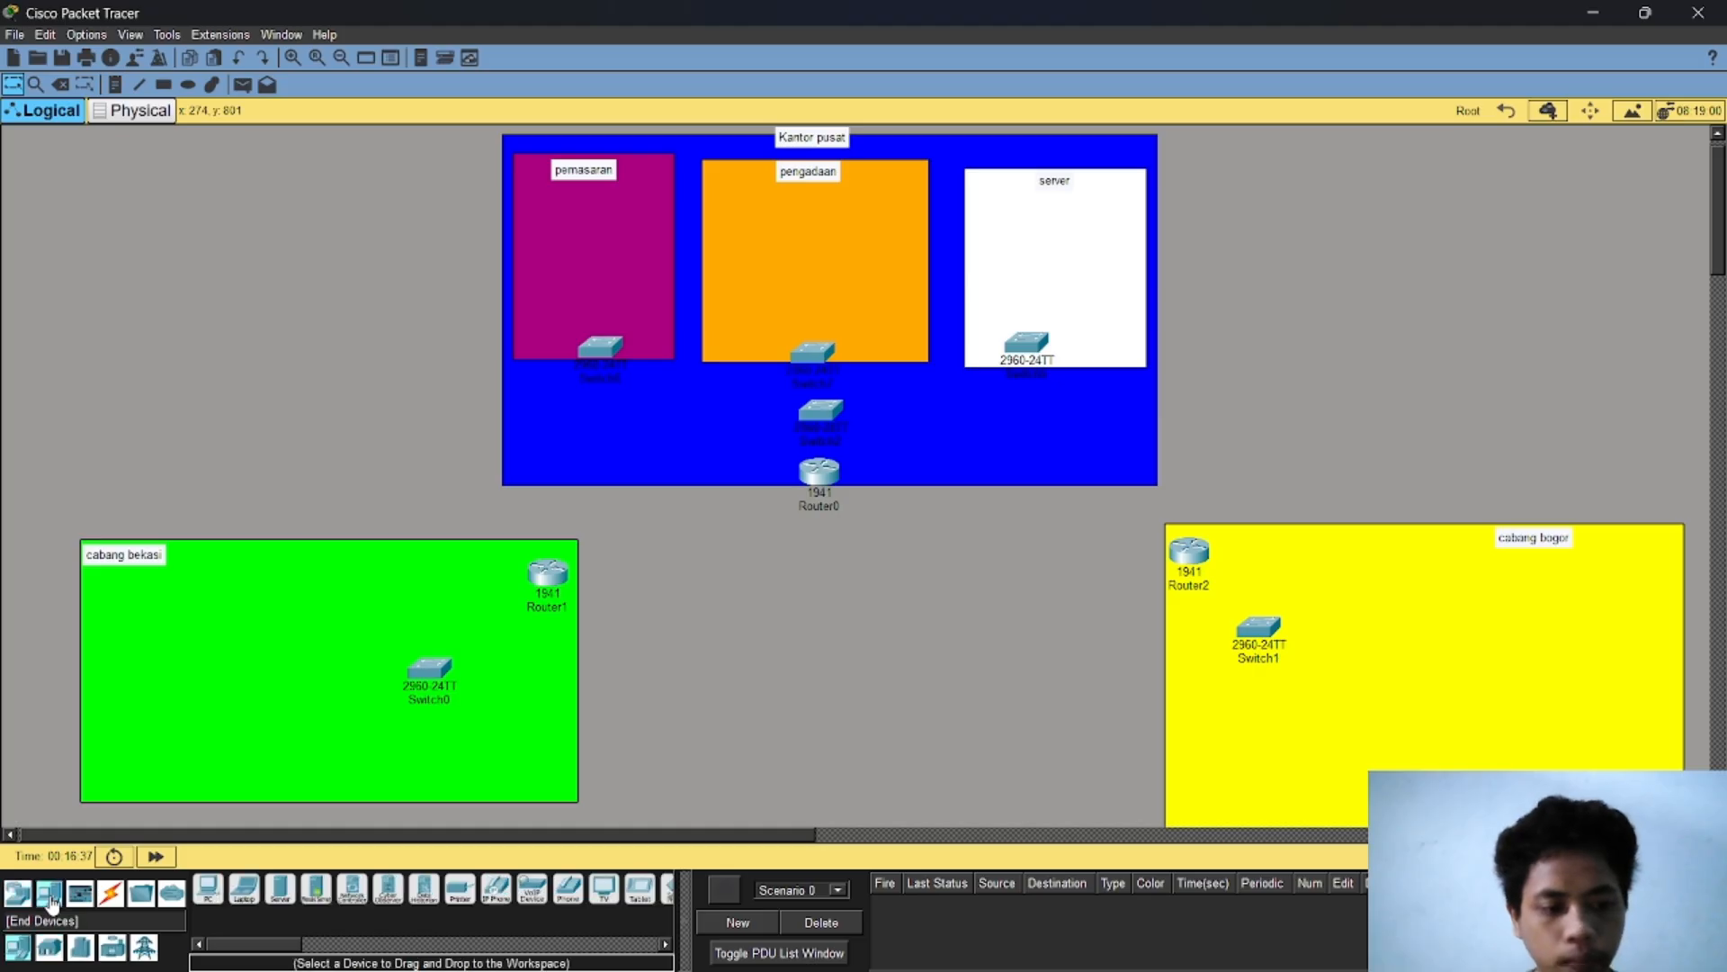
click(210, 891)
click(248, 700)
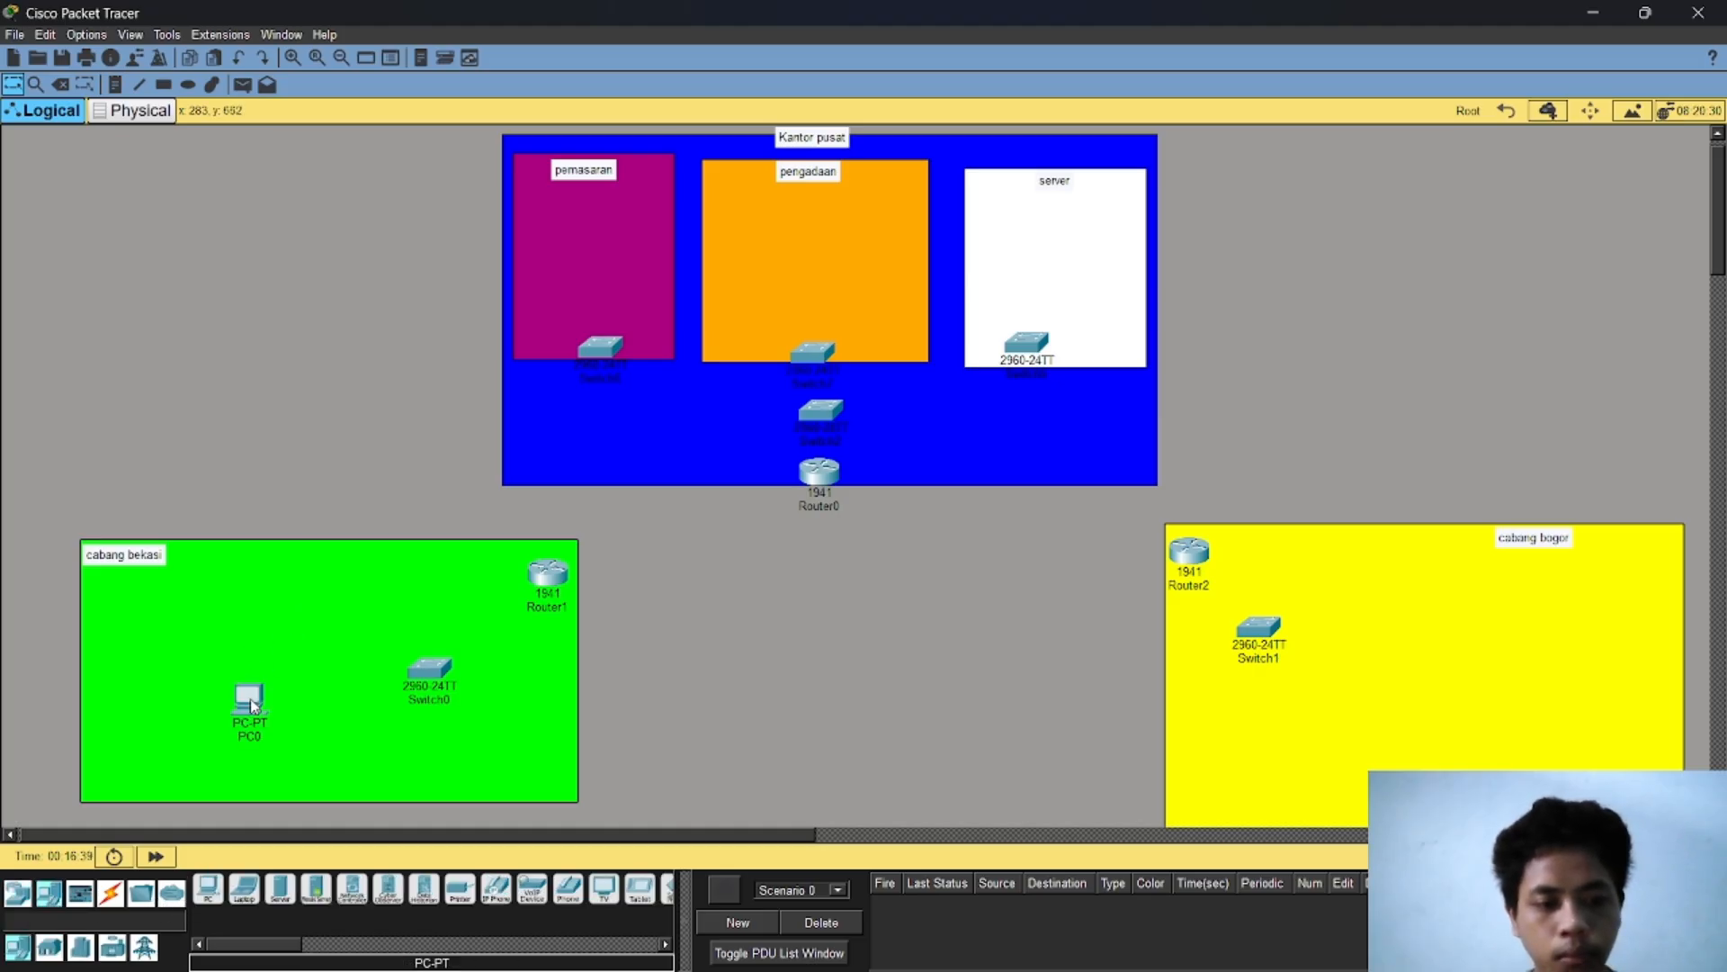
click(208, 889)
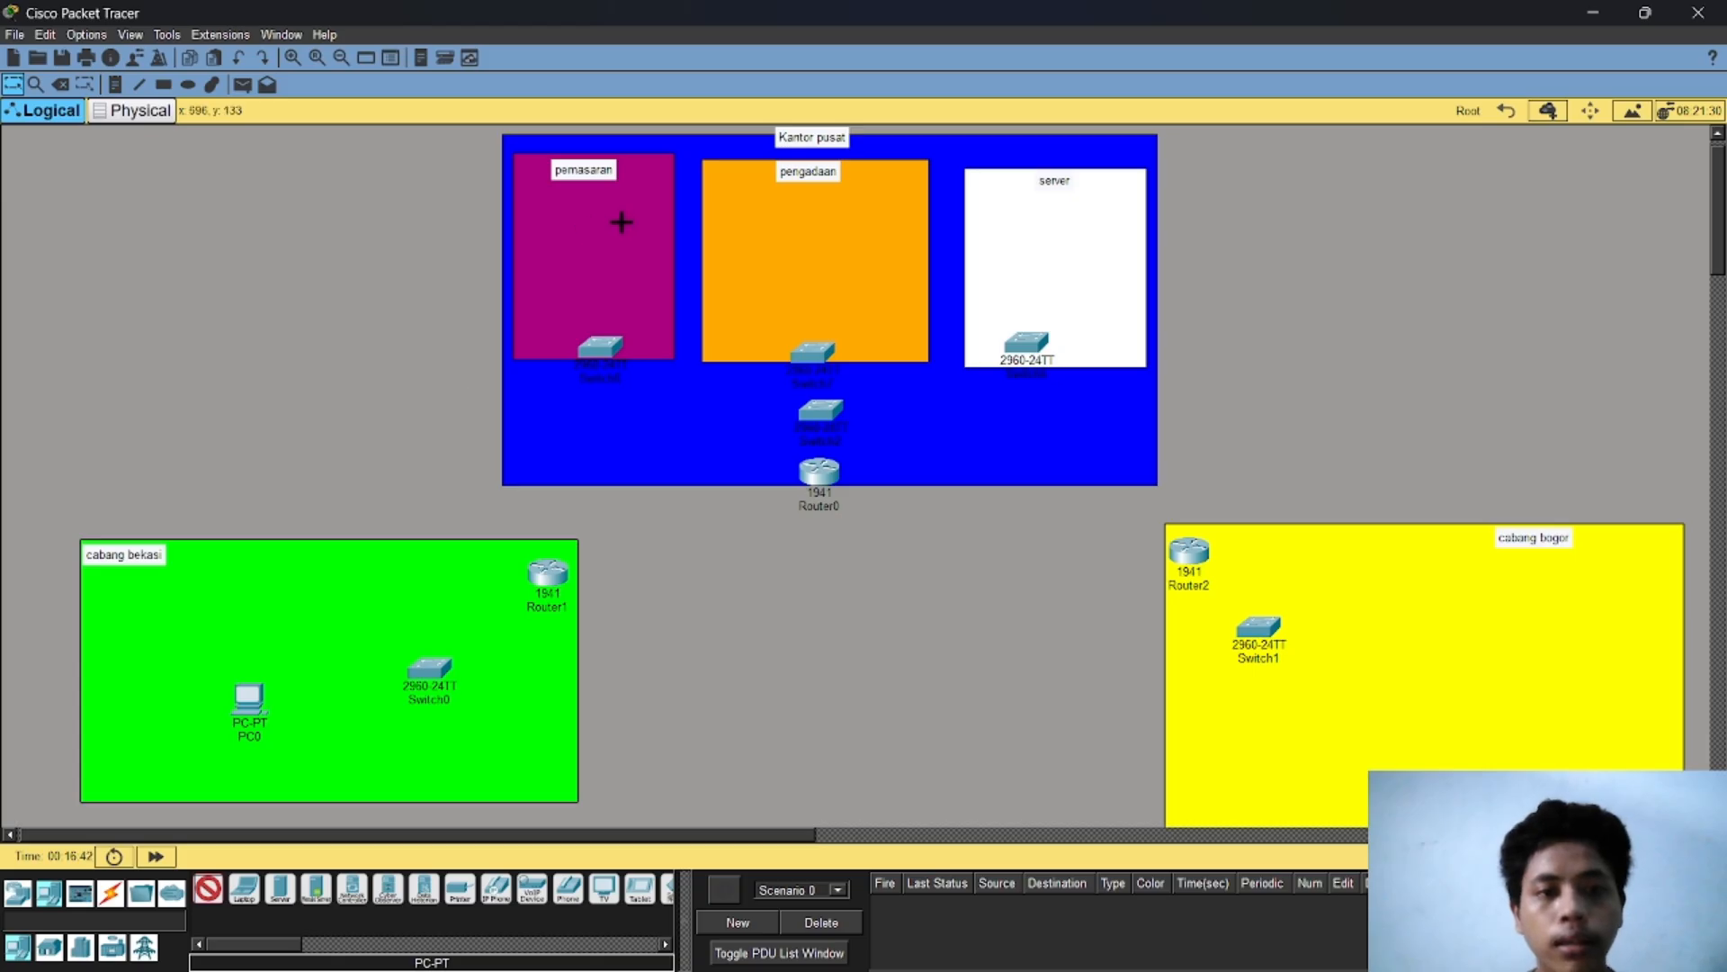
click(587, 223)
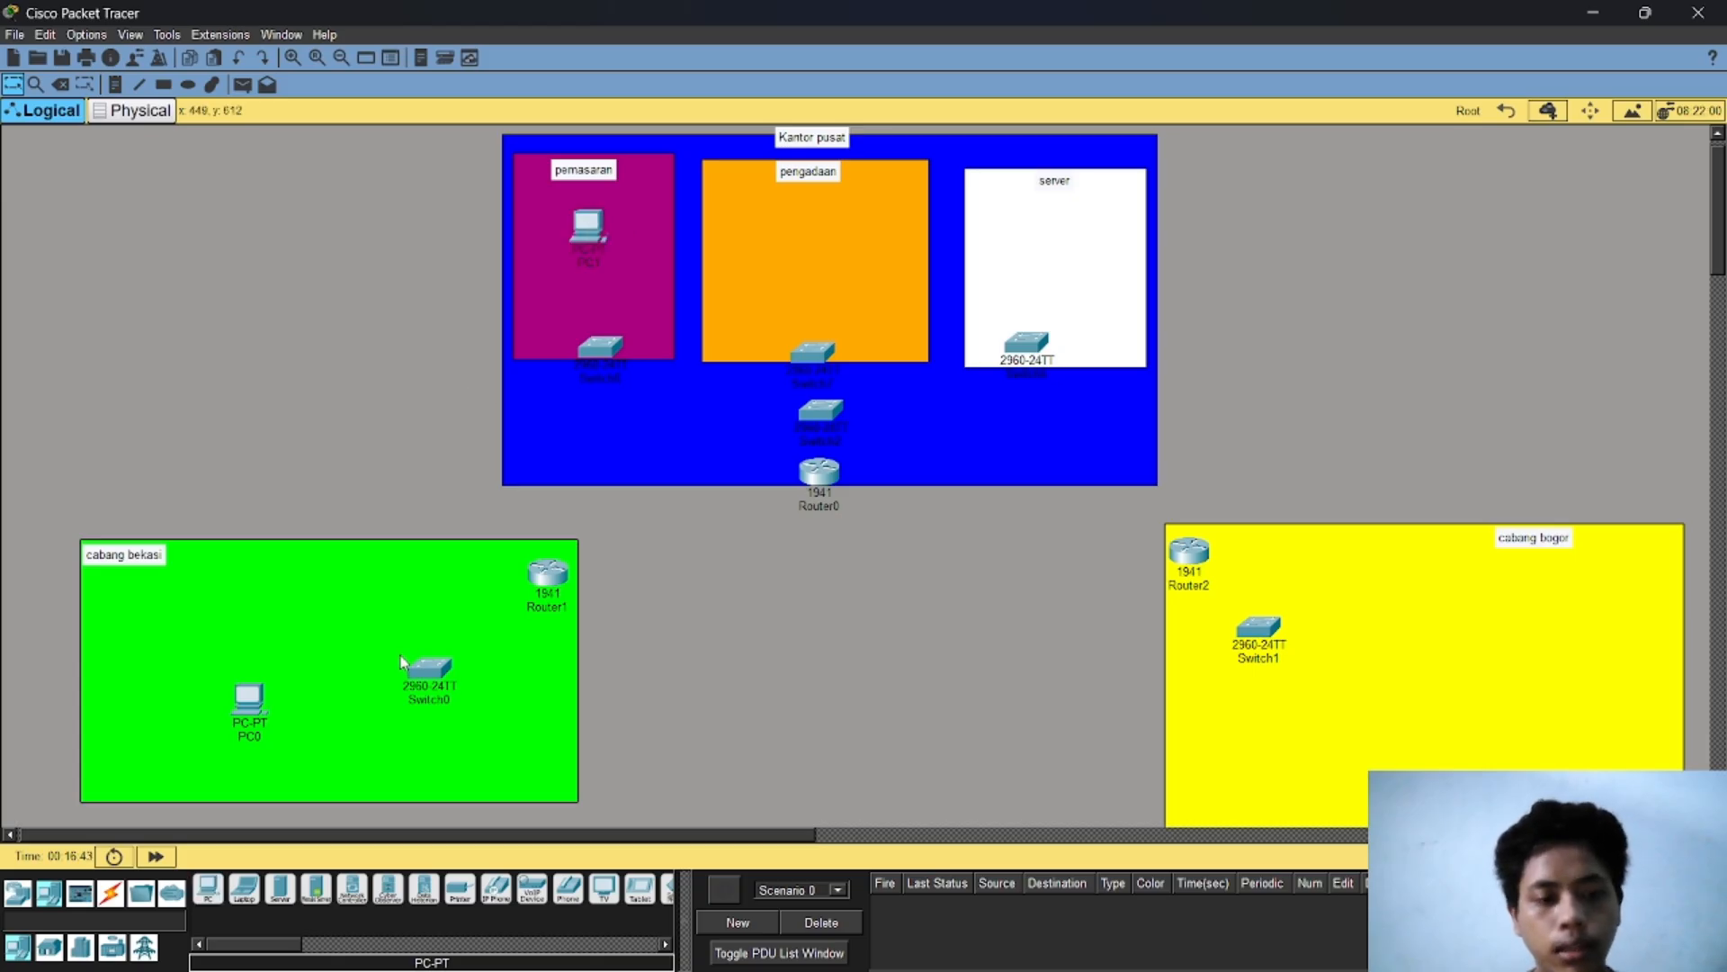
click(208, 889)
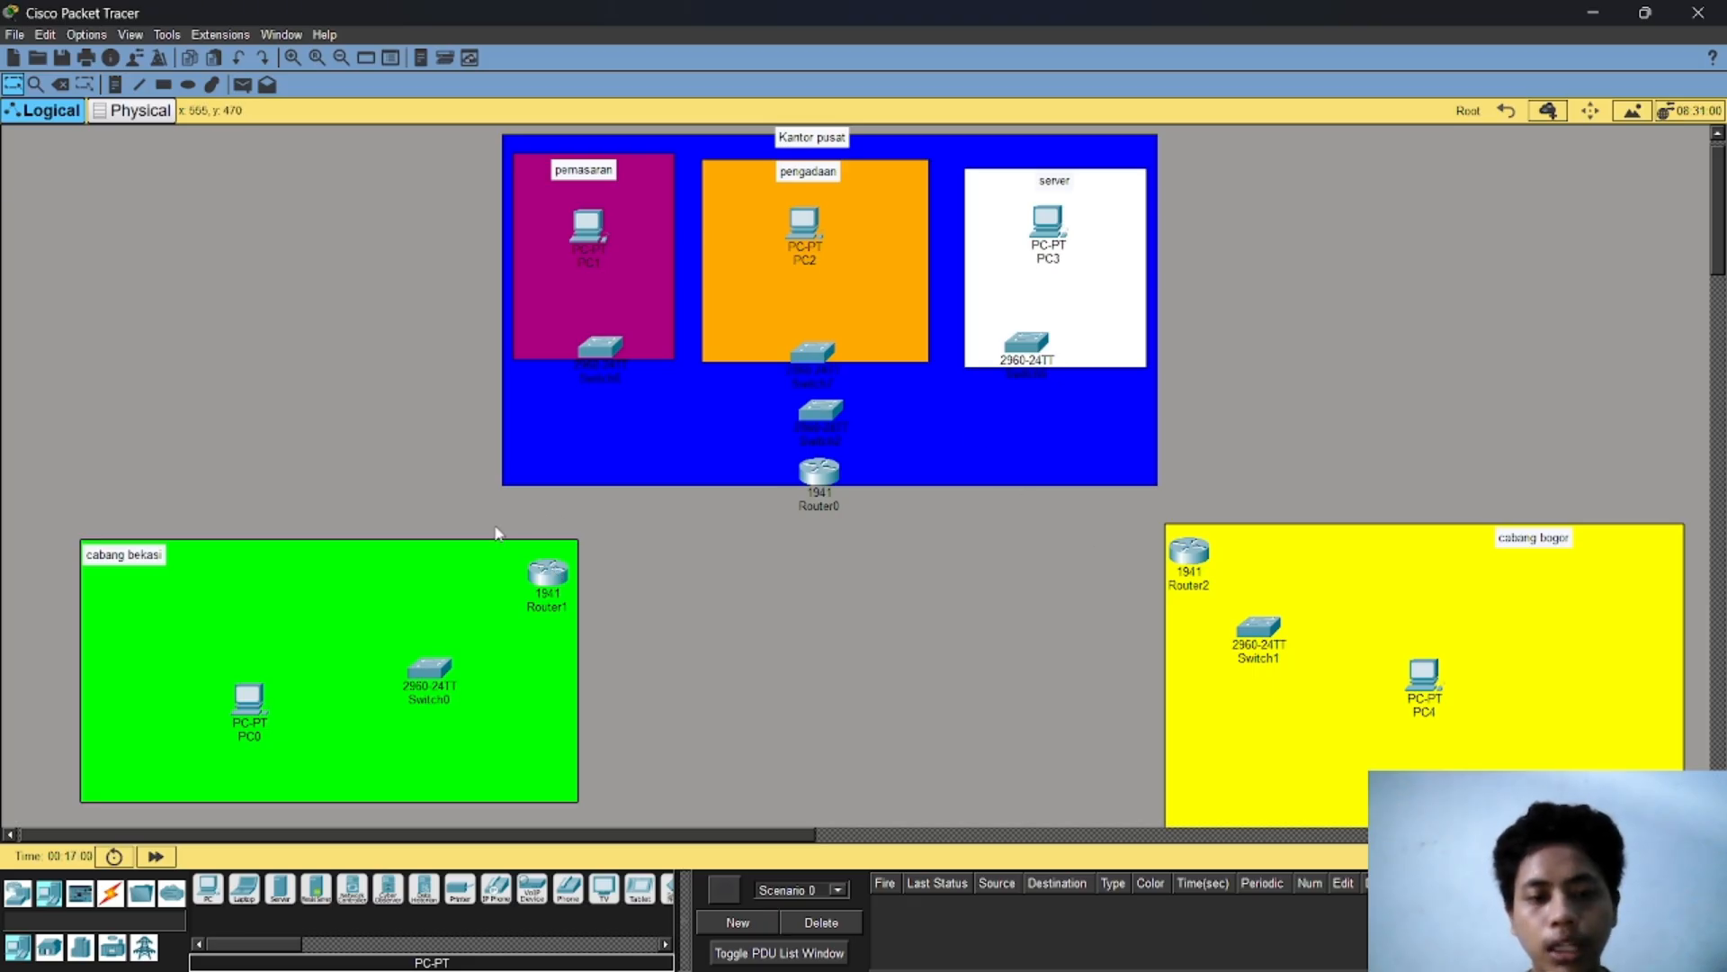
Step: Install an HWIC-2T serial module in the rightmost slot of the cabang bekasi router, and open the Kantor pusat router
click(110, 892)
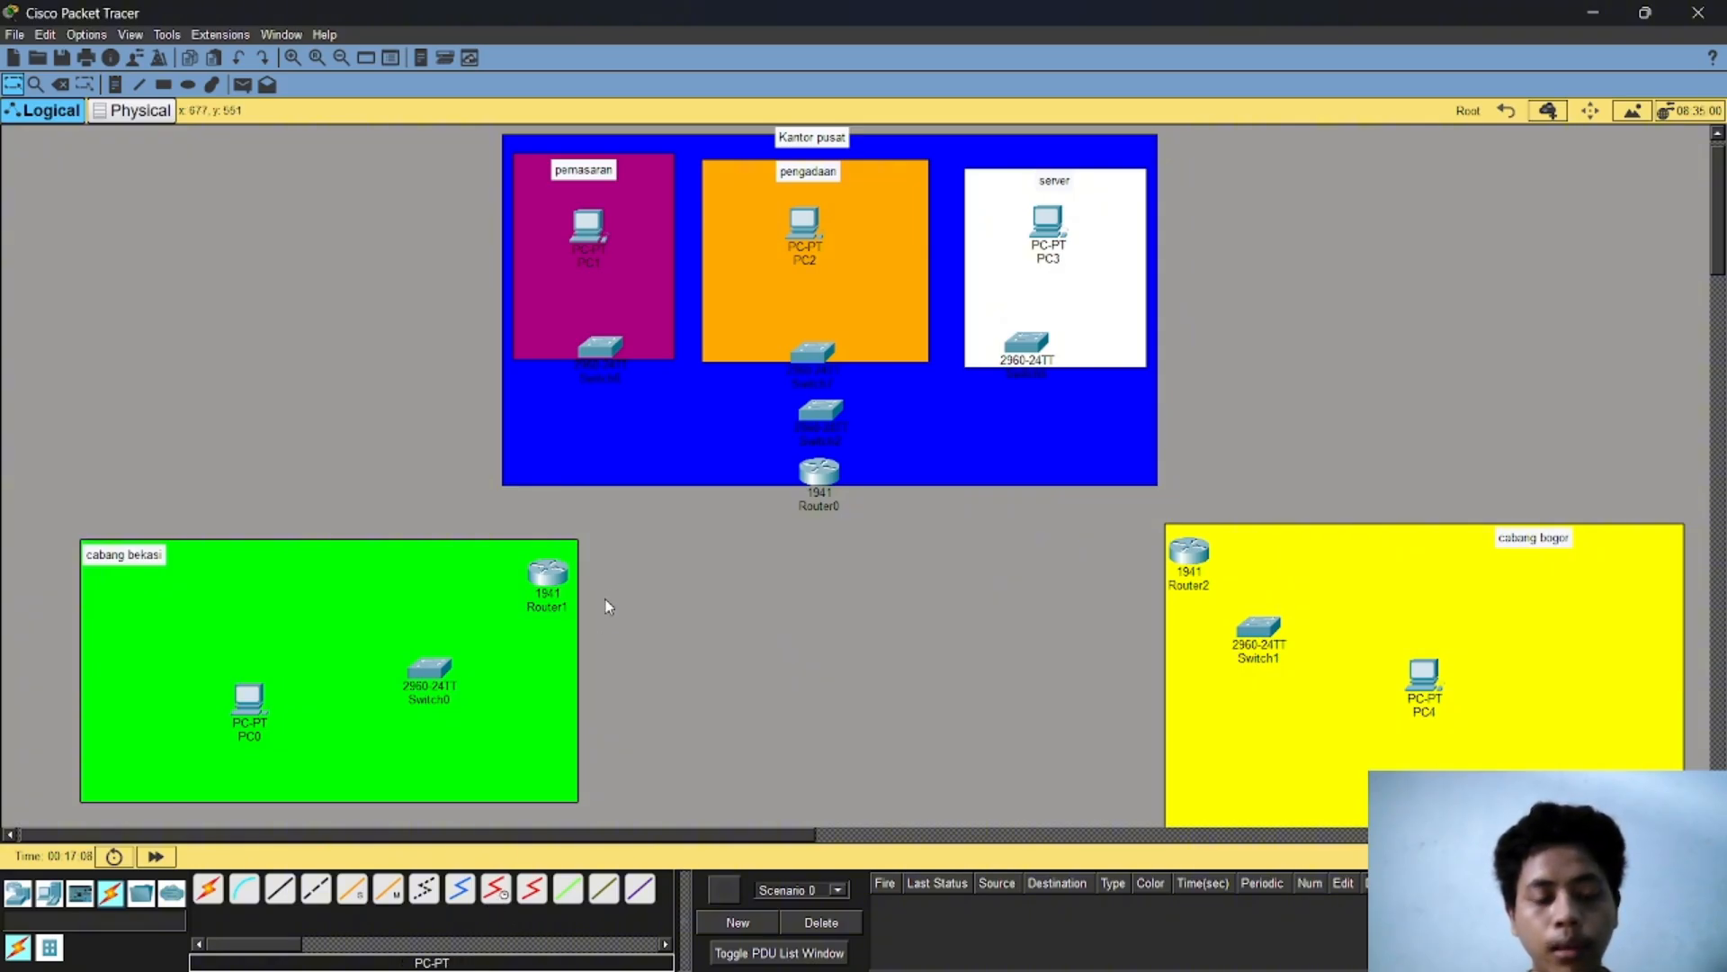
click(548, 576)
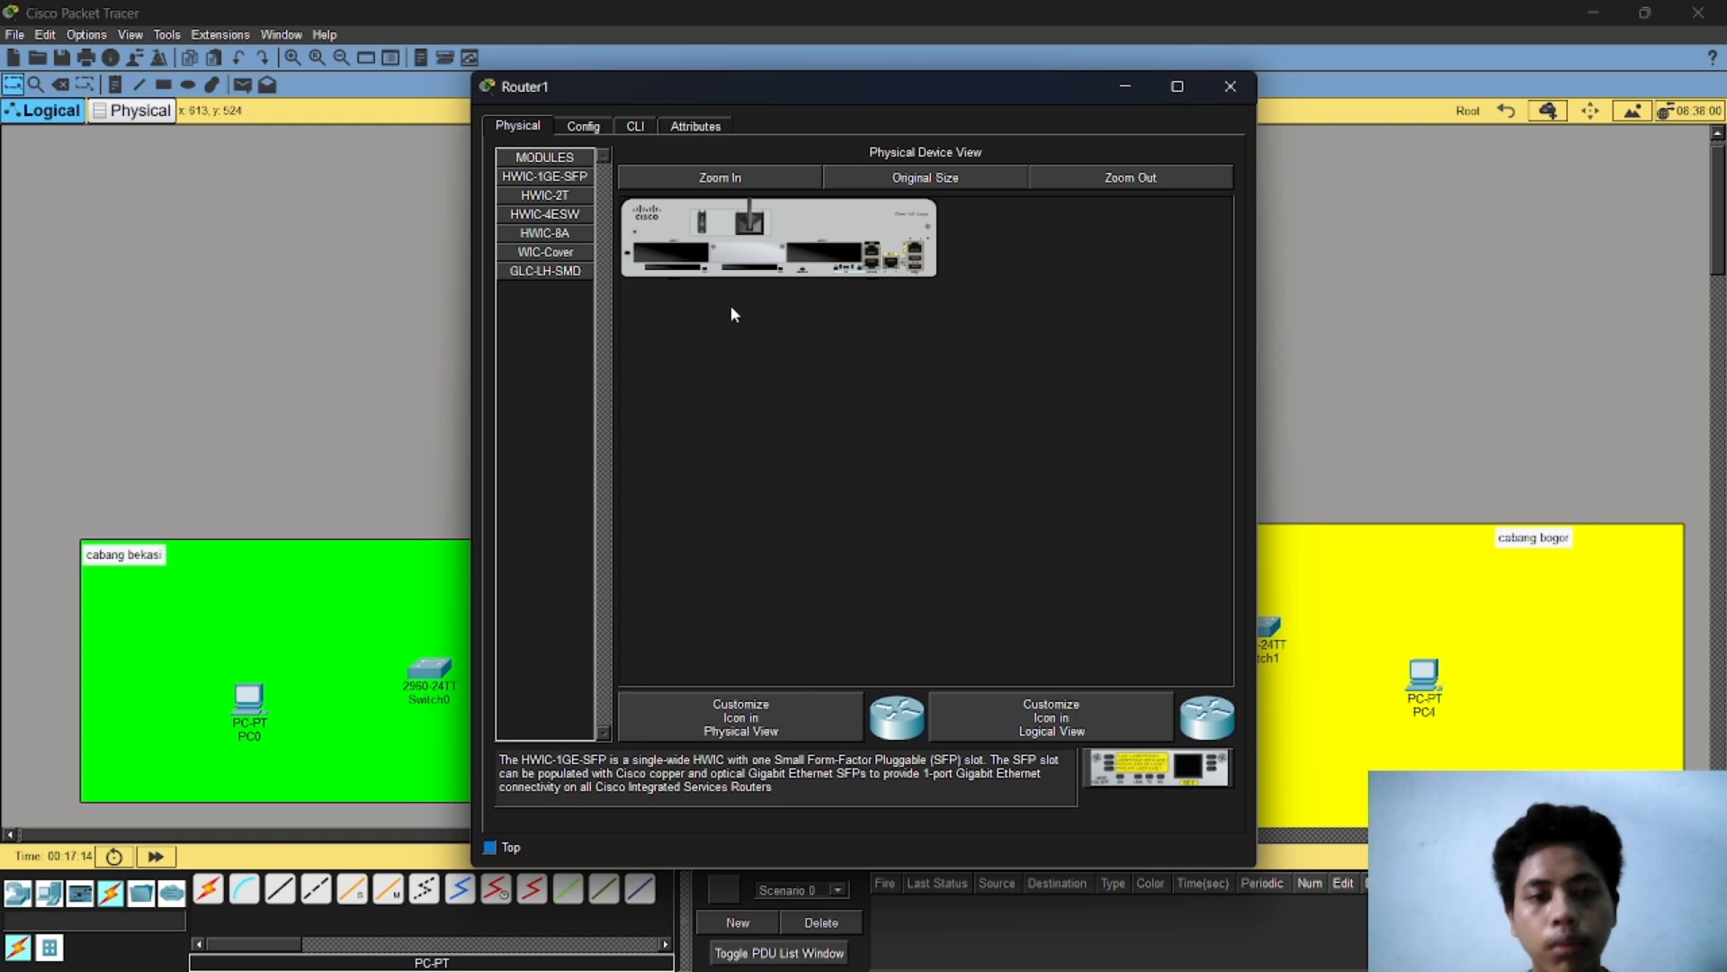
click(569, 199)
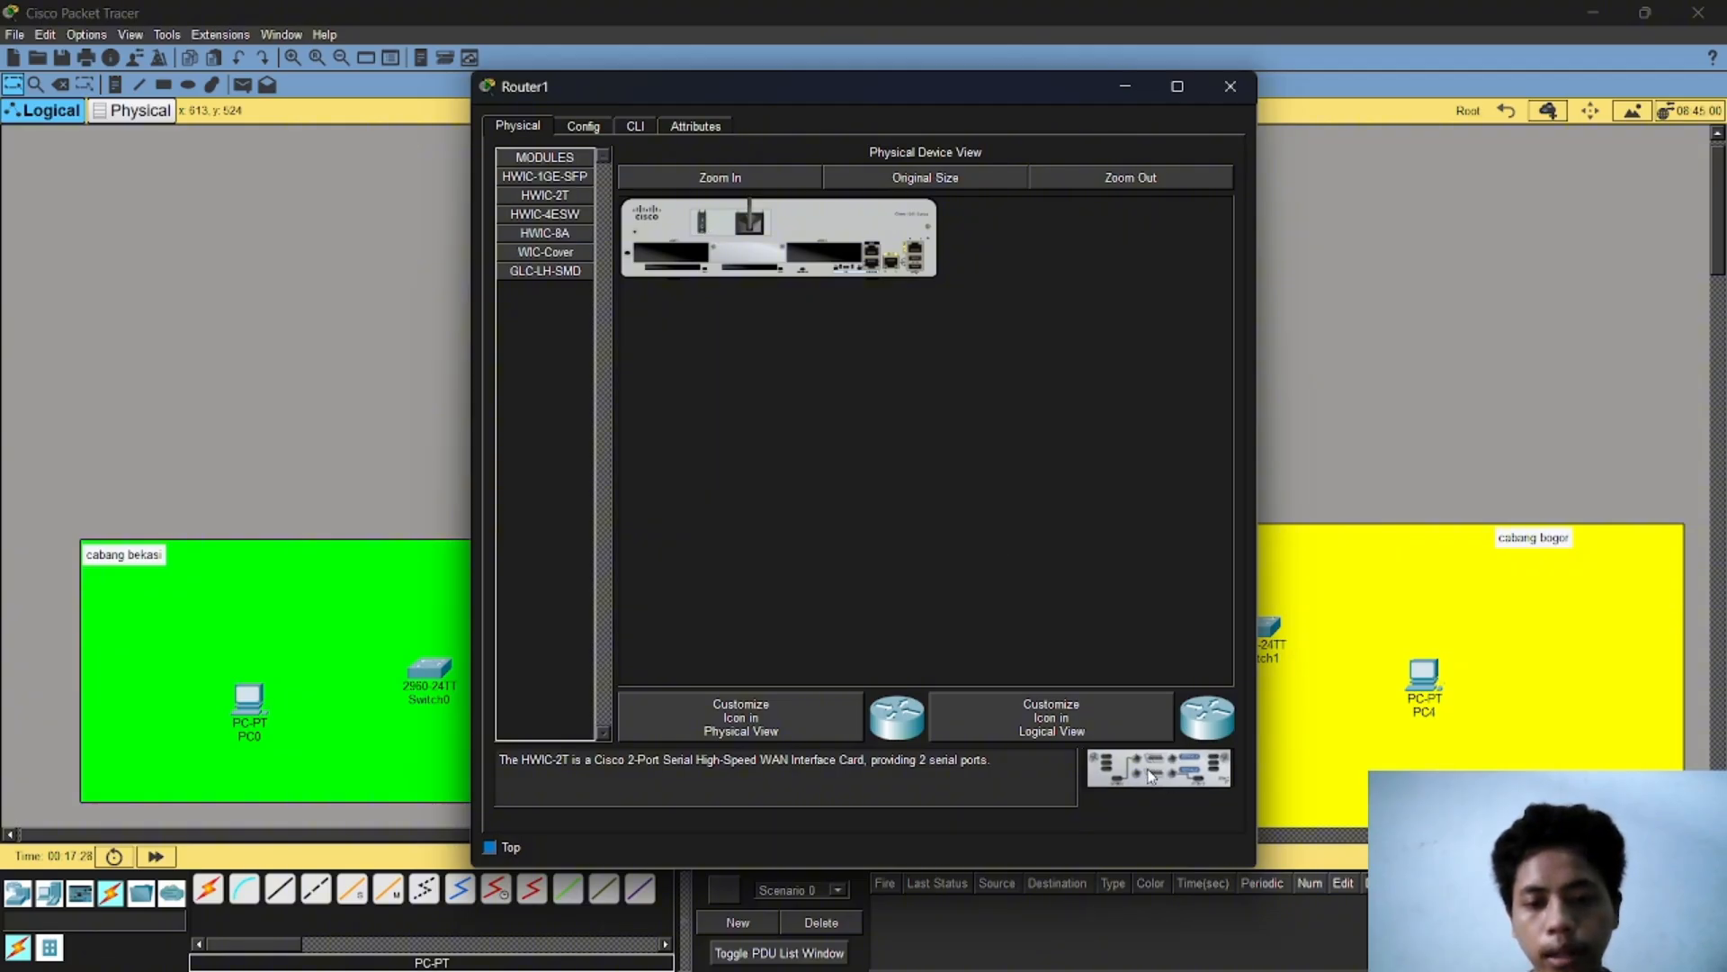
drag(1152, 775, 828, 257)
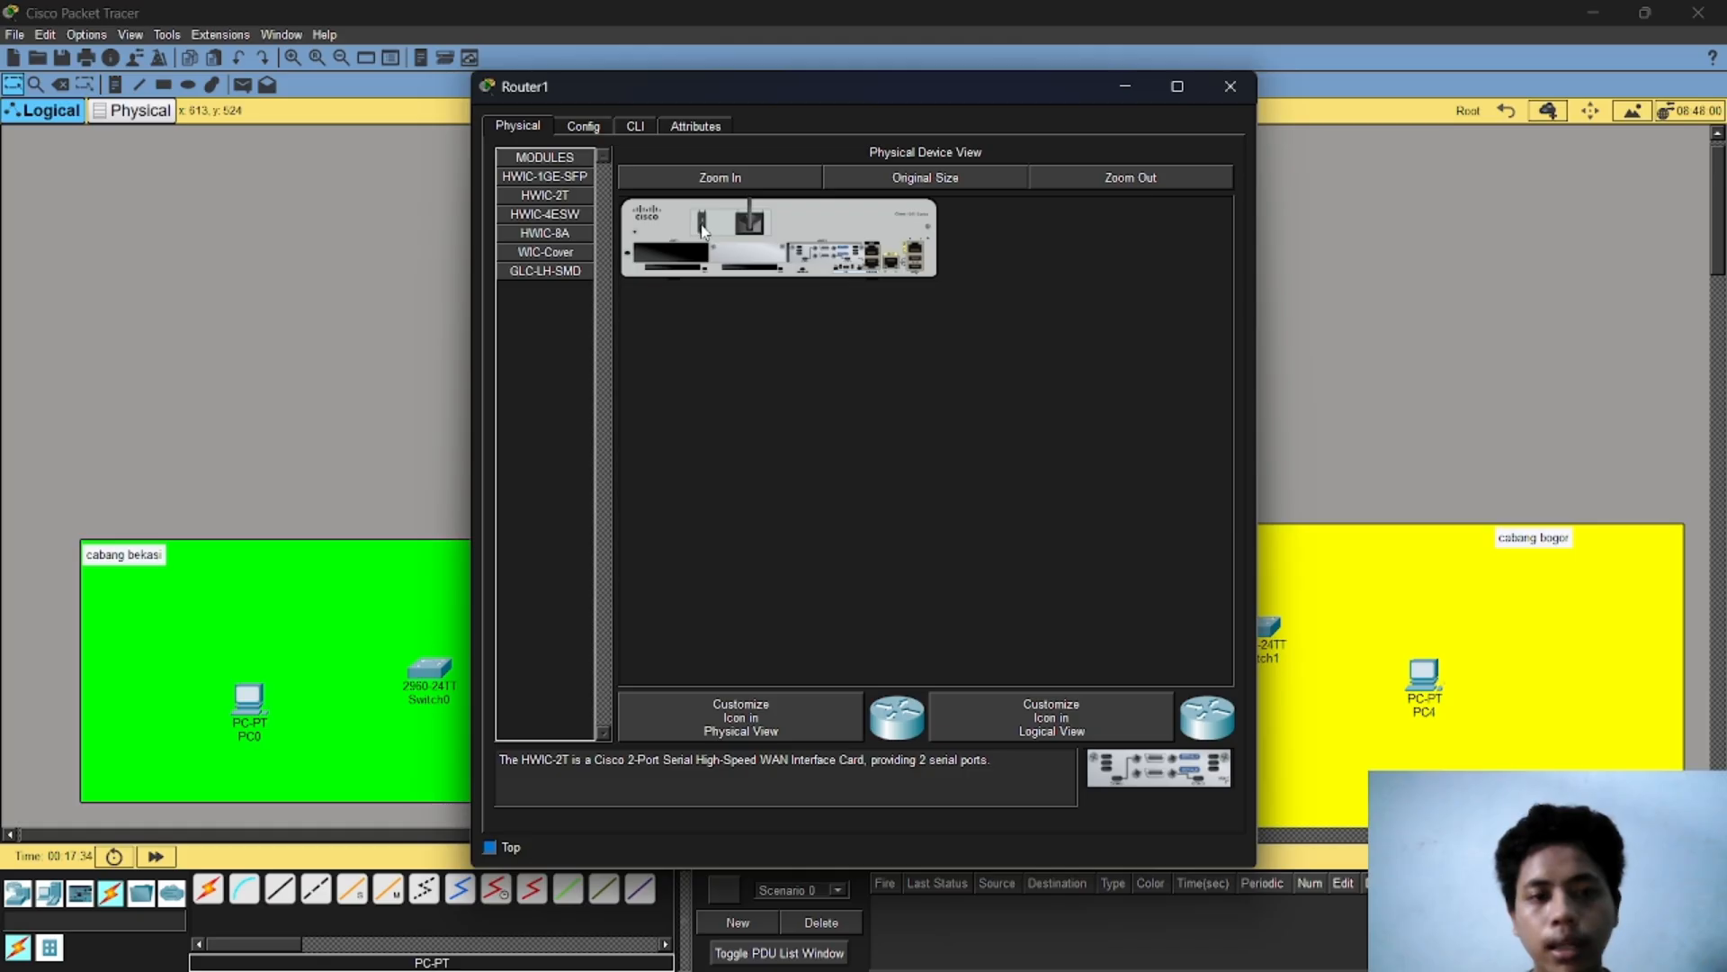
click(1229, 87)
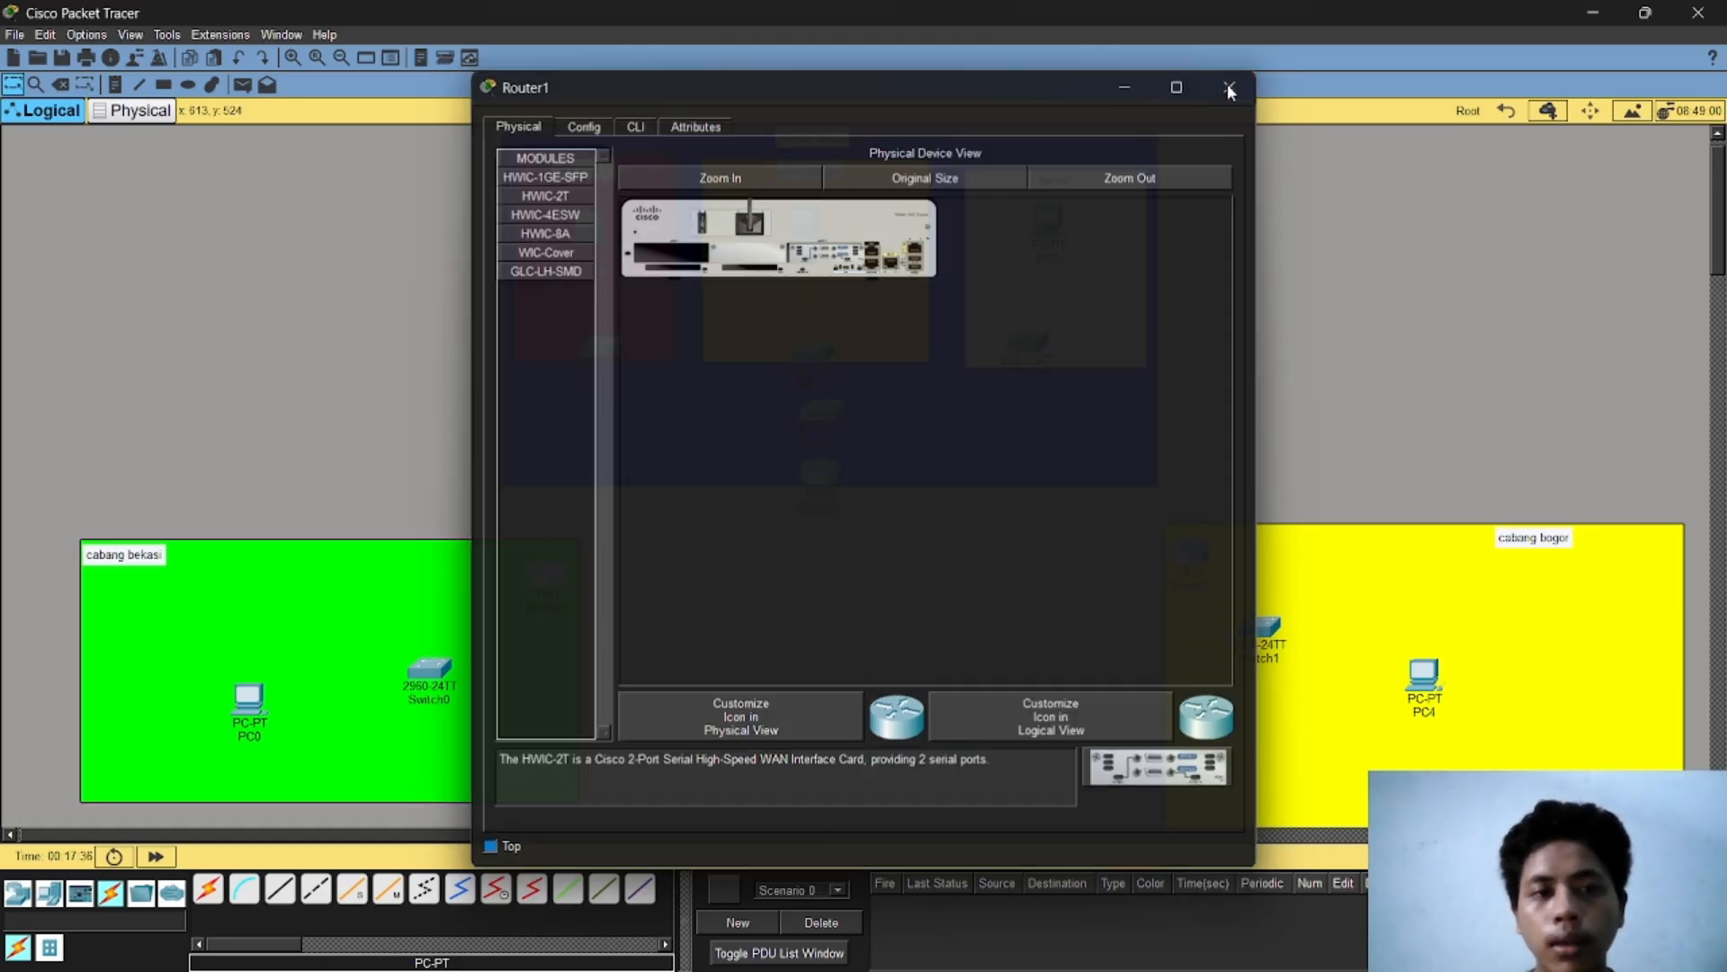
click(821, 474)
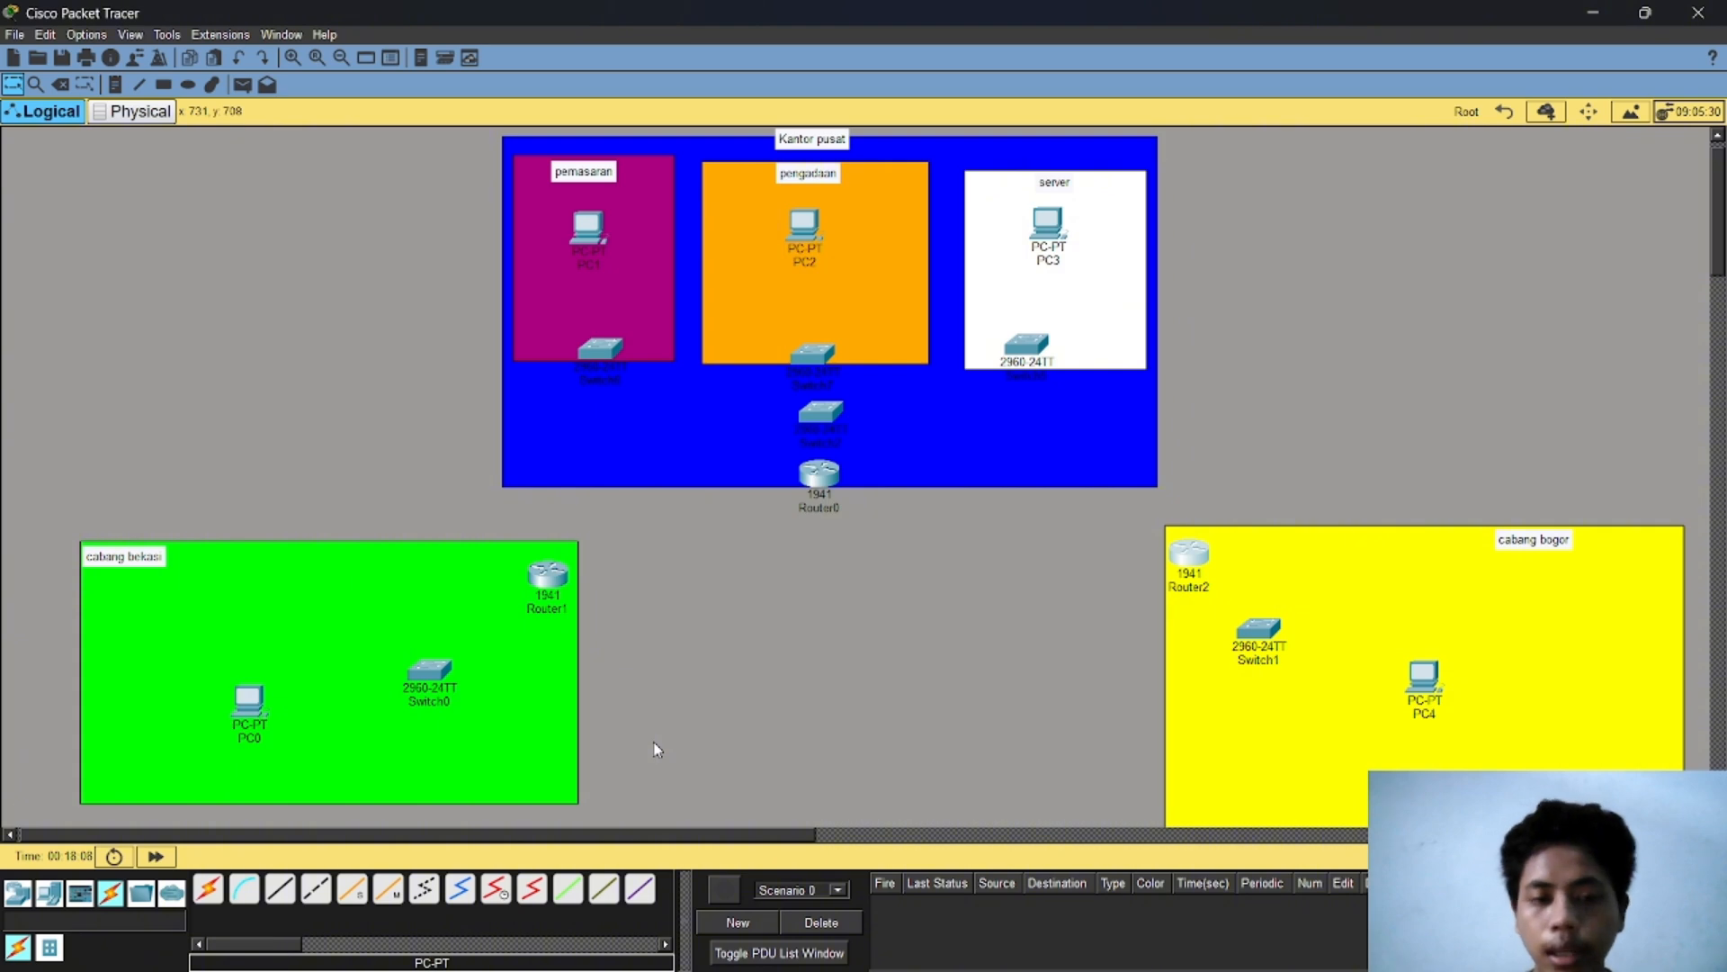
Step: Connect Serial0/0/0 of the Kantor pusat router to Serial0/0/0 of the cabang bekasi router with a Serial DCE cable
click(498, 898)
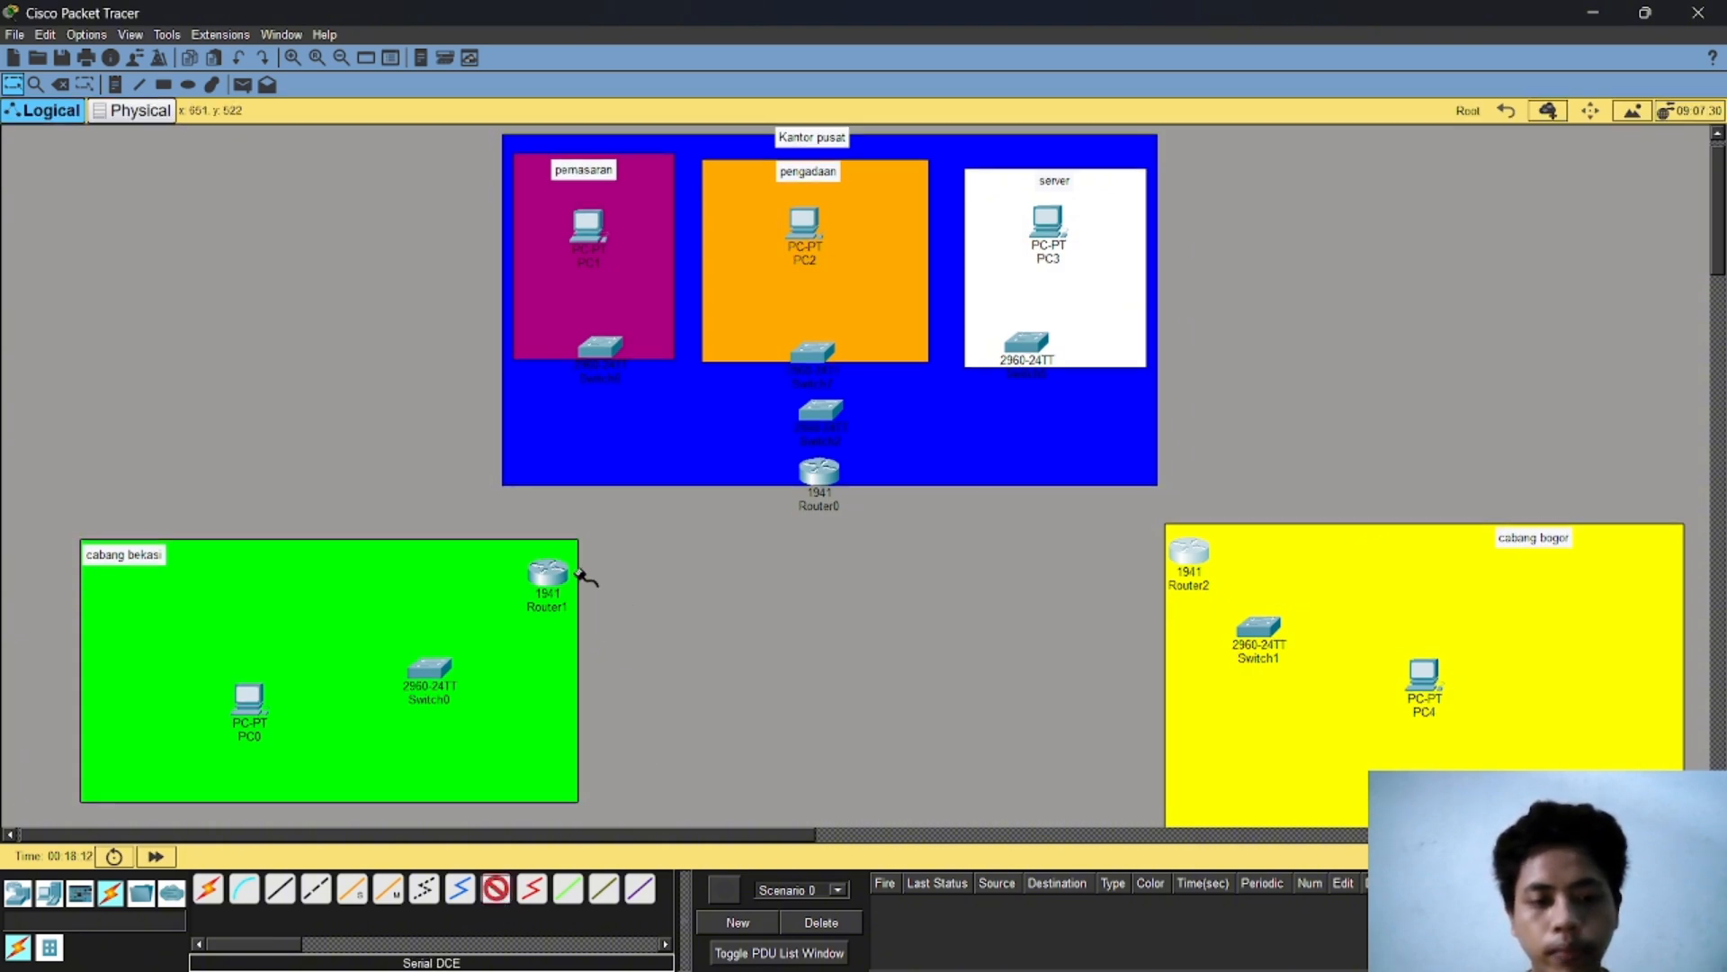
click(822, 472)
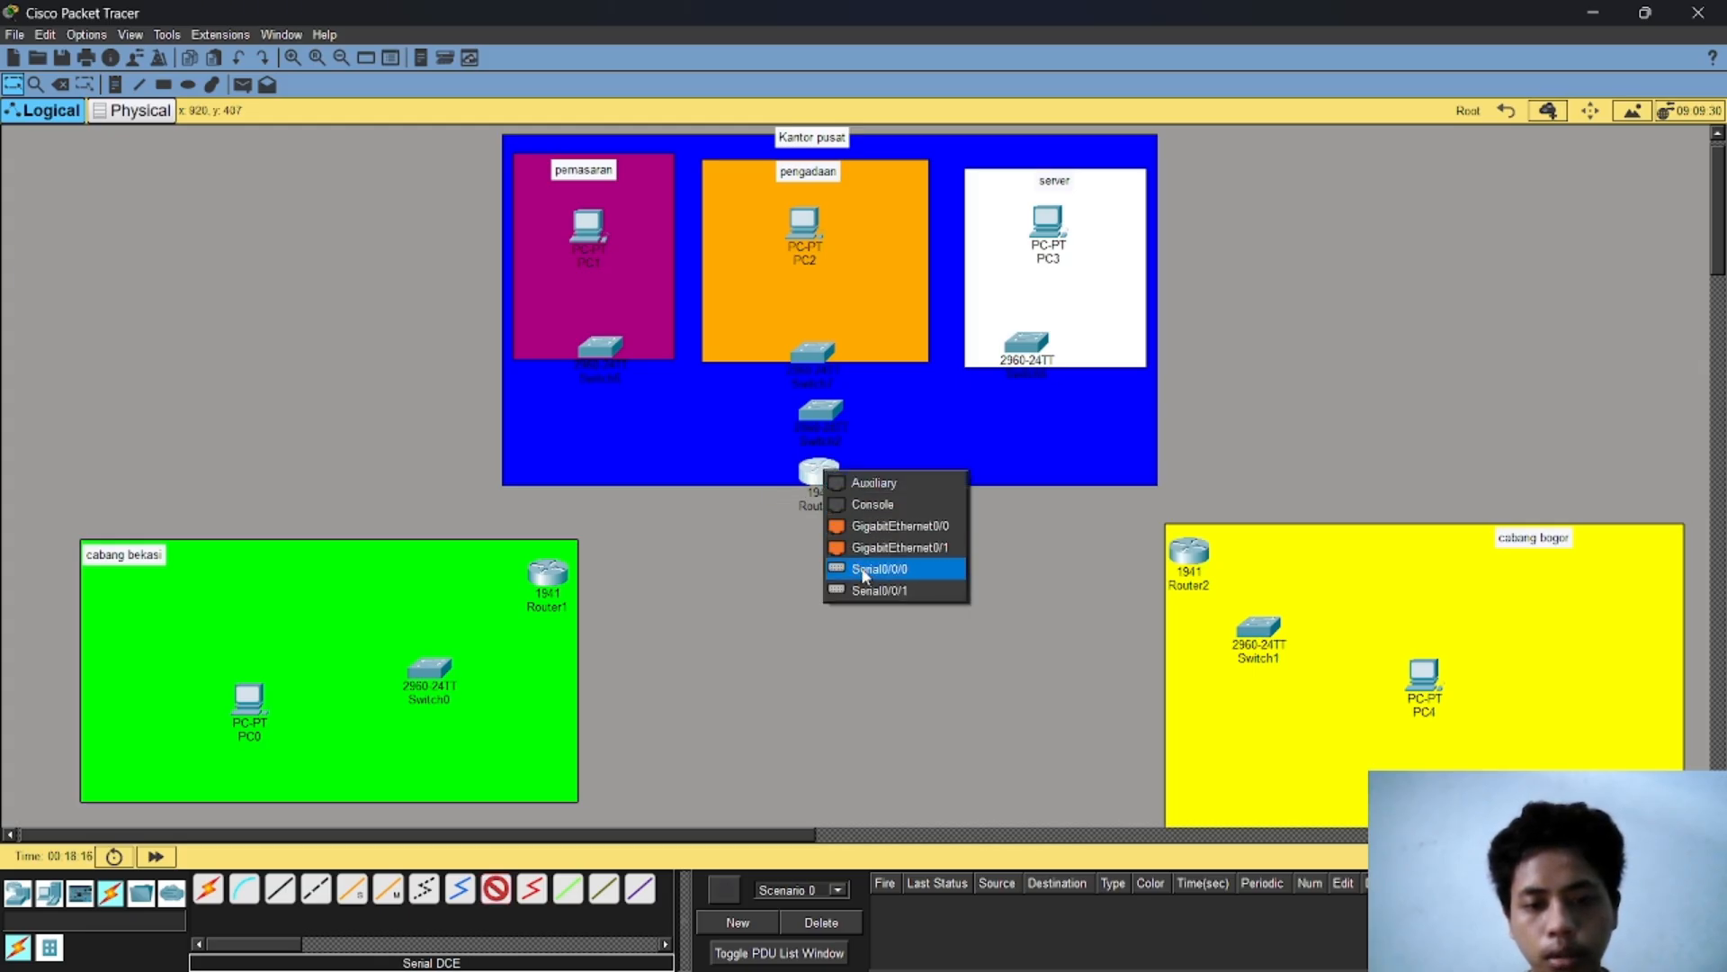
click(877, 569)
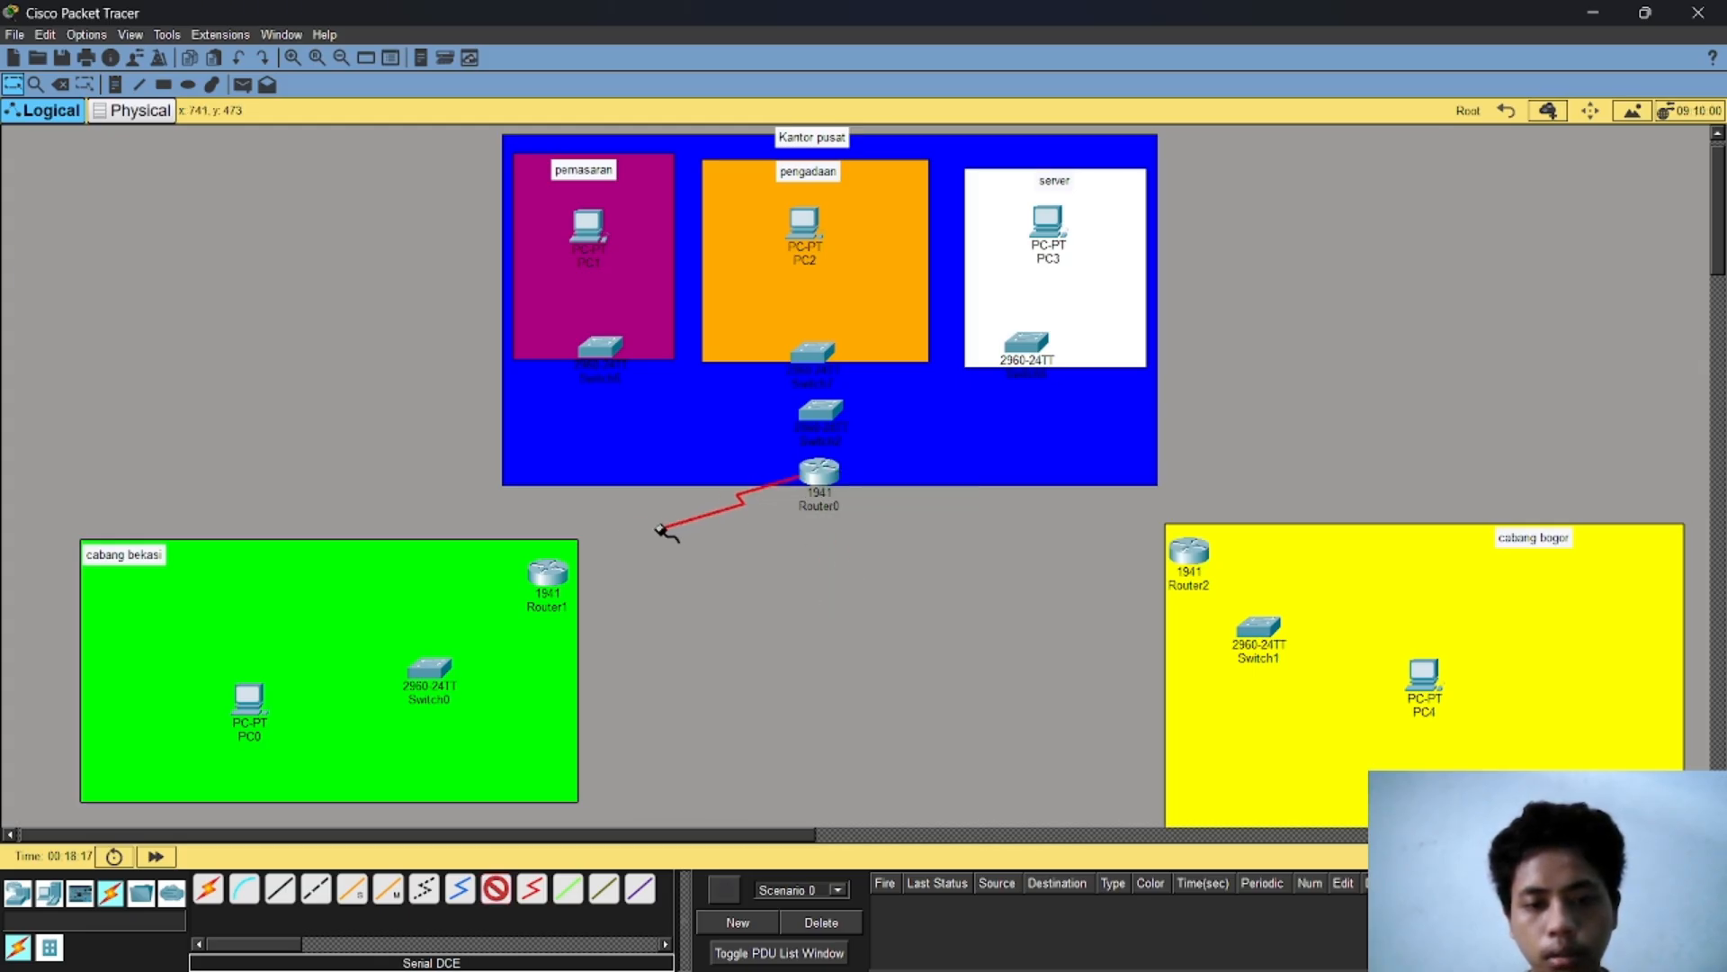
click(547, 576)
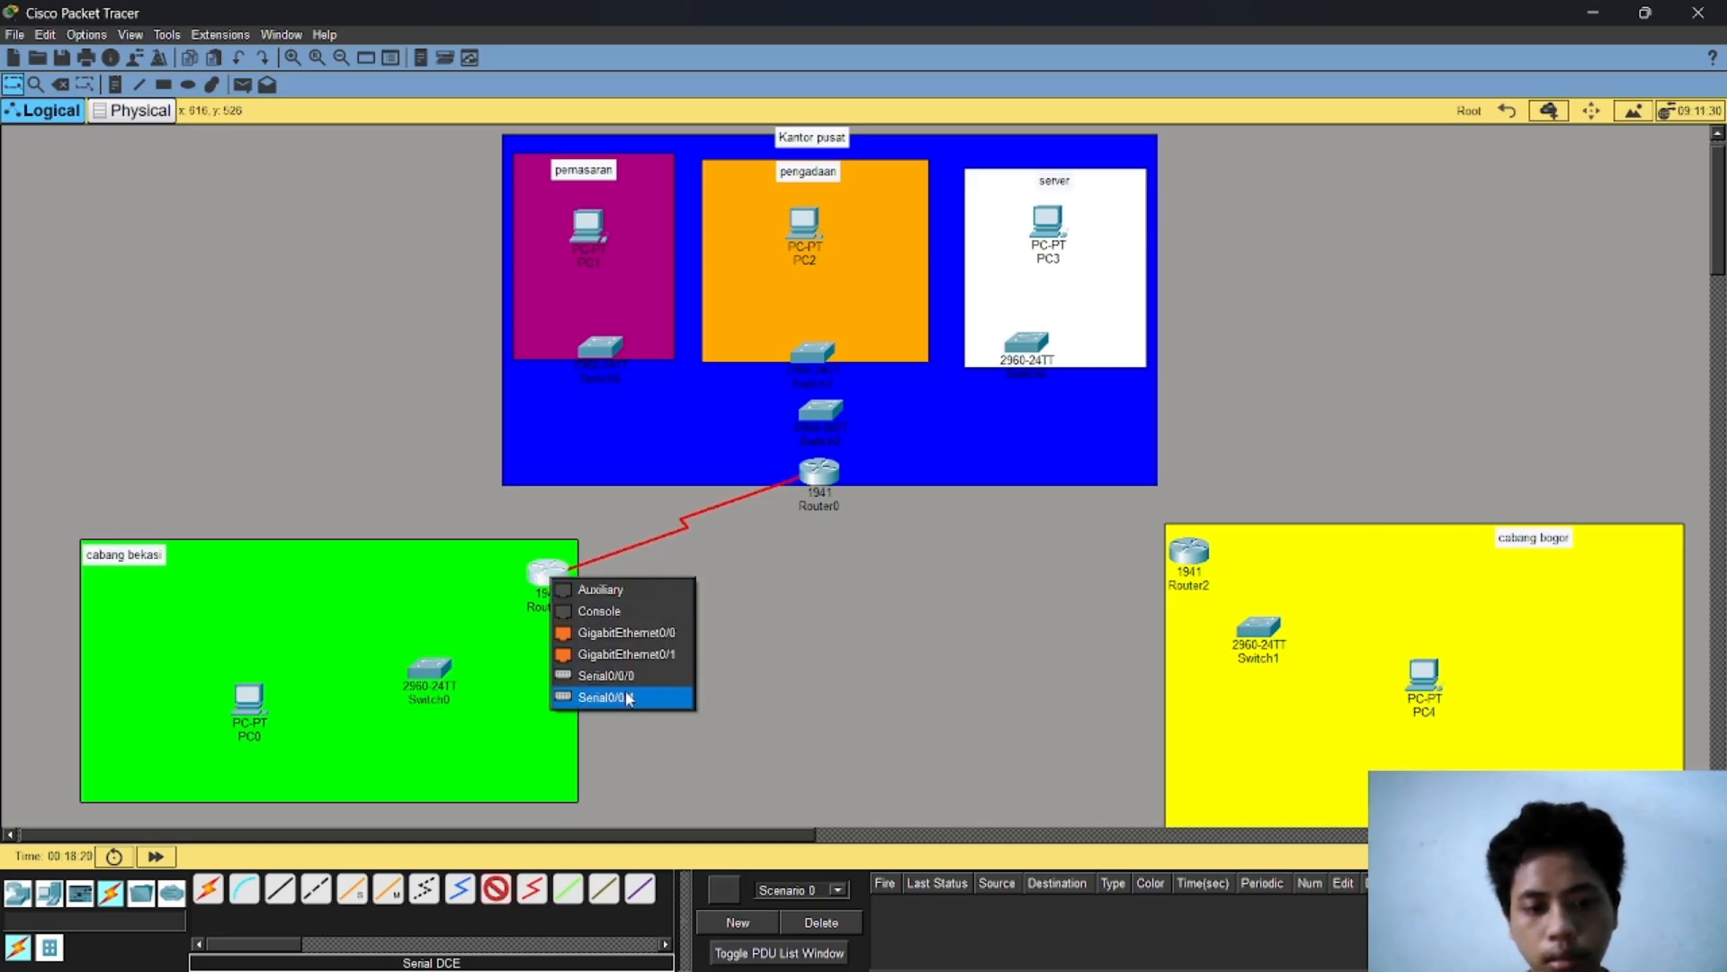
click(605, 676)
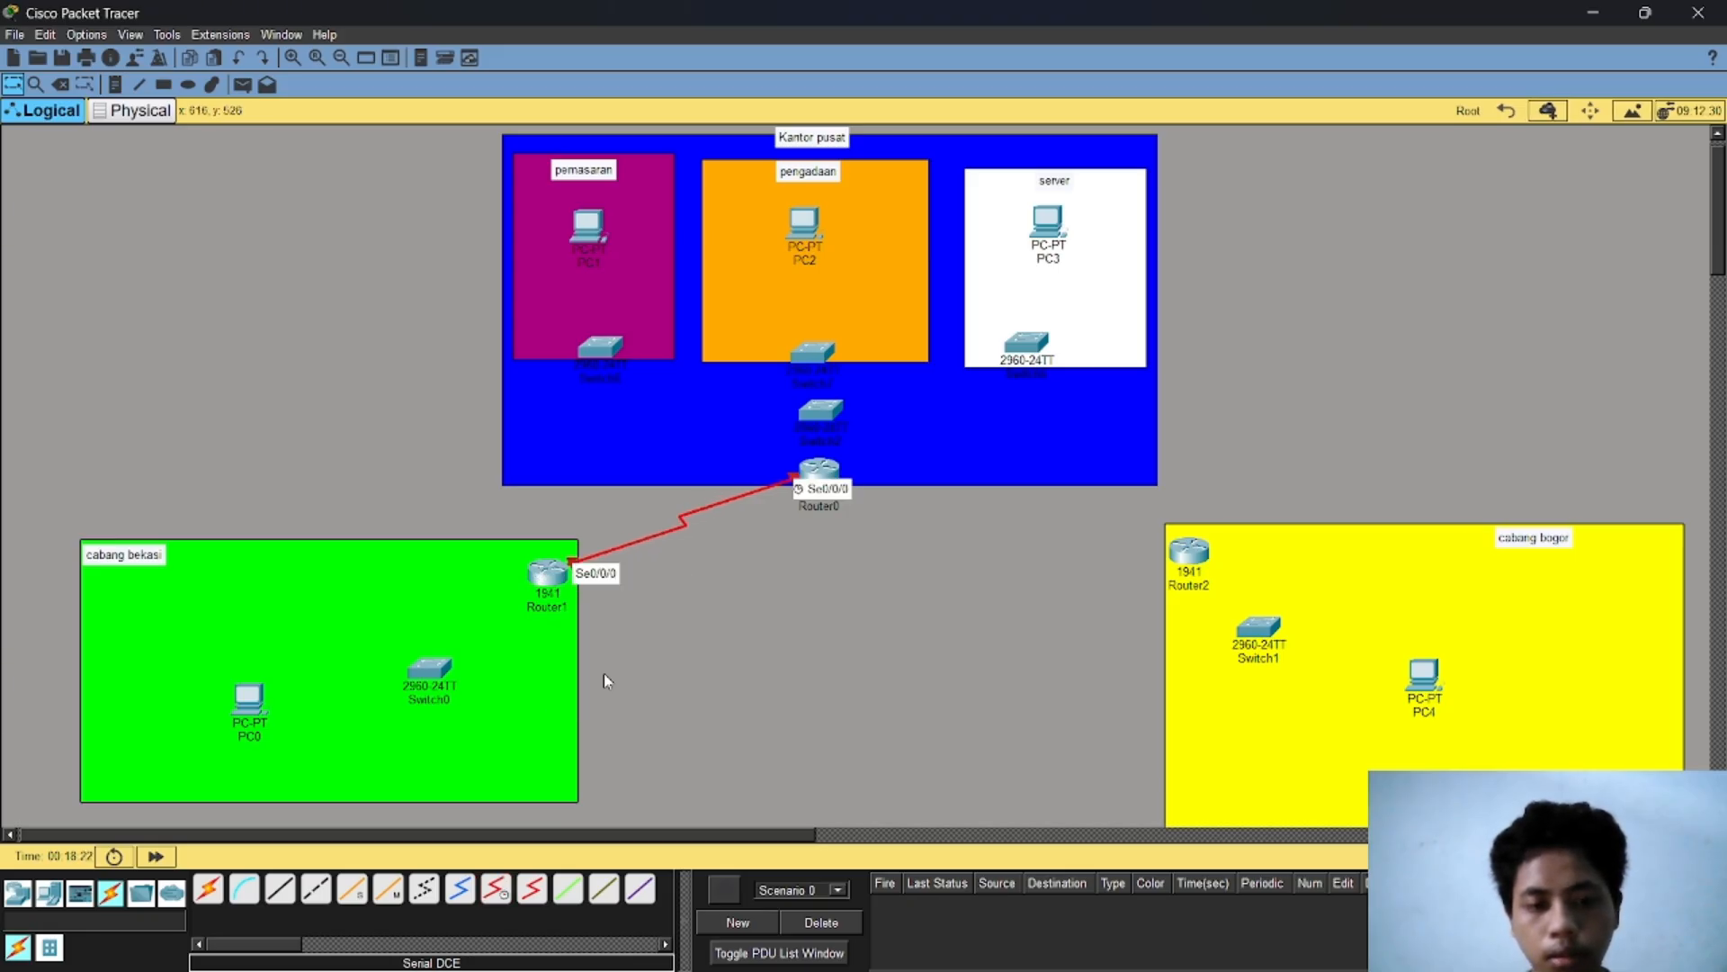
Step: Connect Serial0/0/1 of the Kantor pusat router to Serial0/0/1 of the cabang bogor router with a Serial DCE cable
click(495, 896)
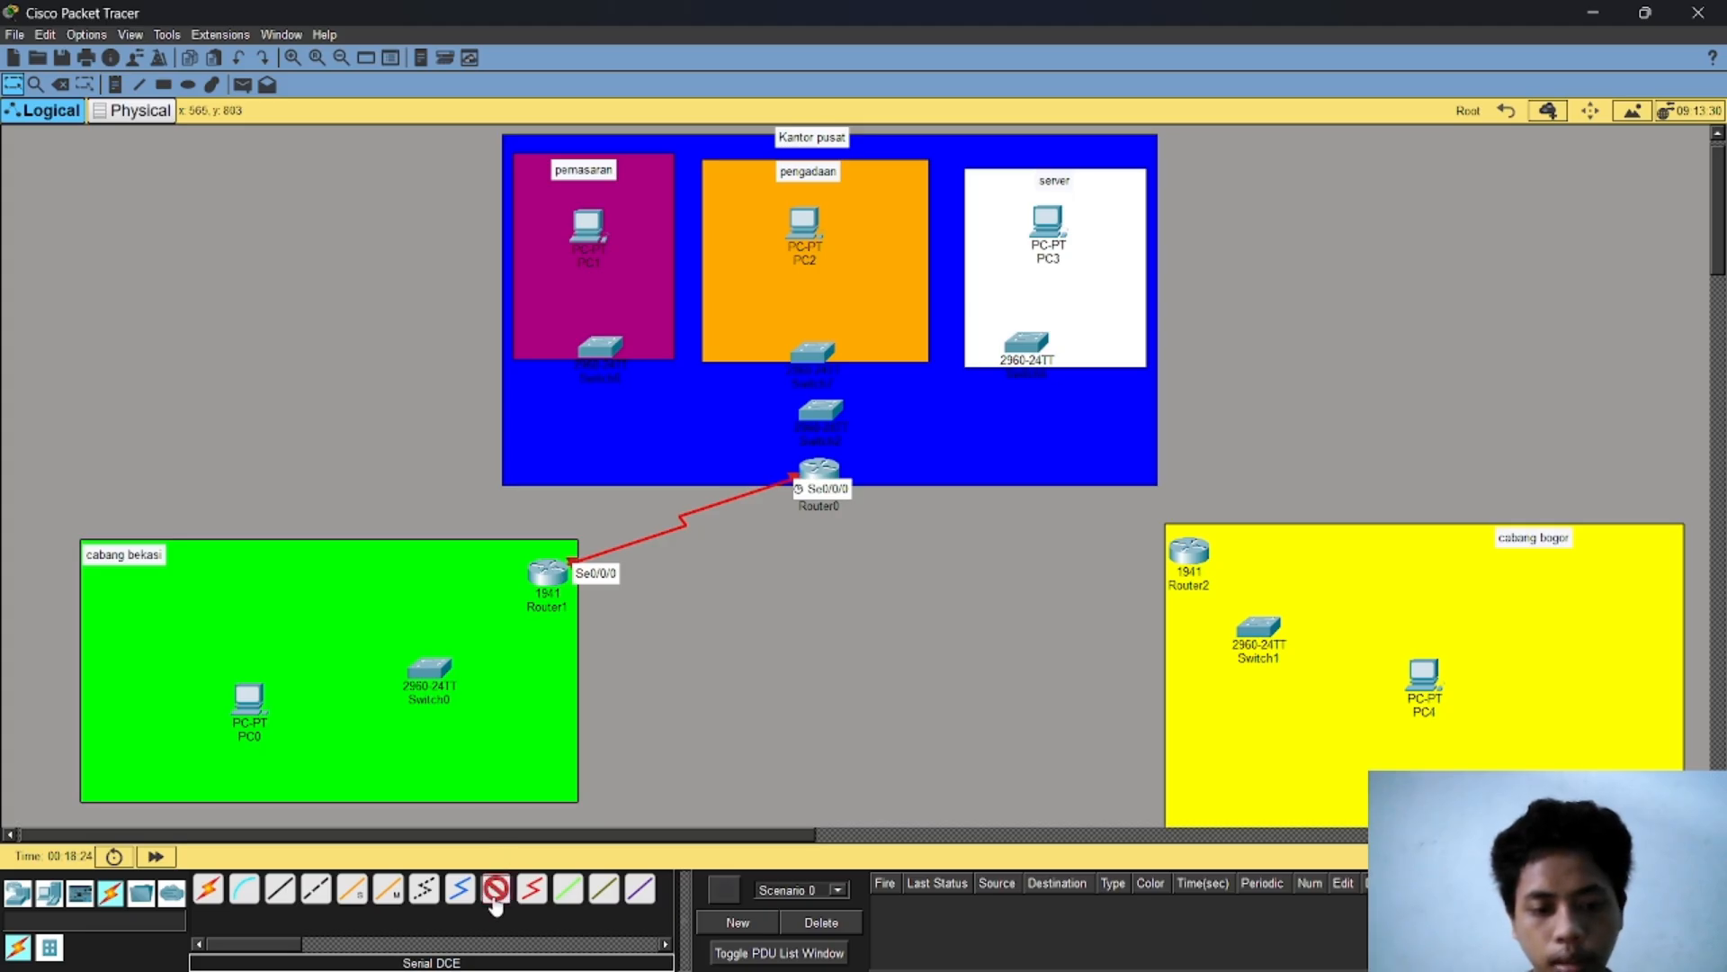
click(821, 467)
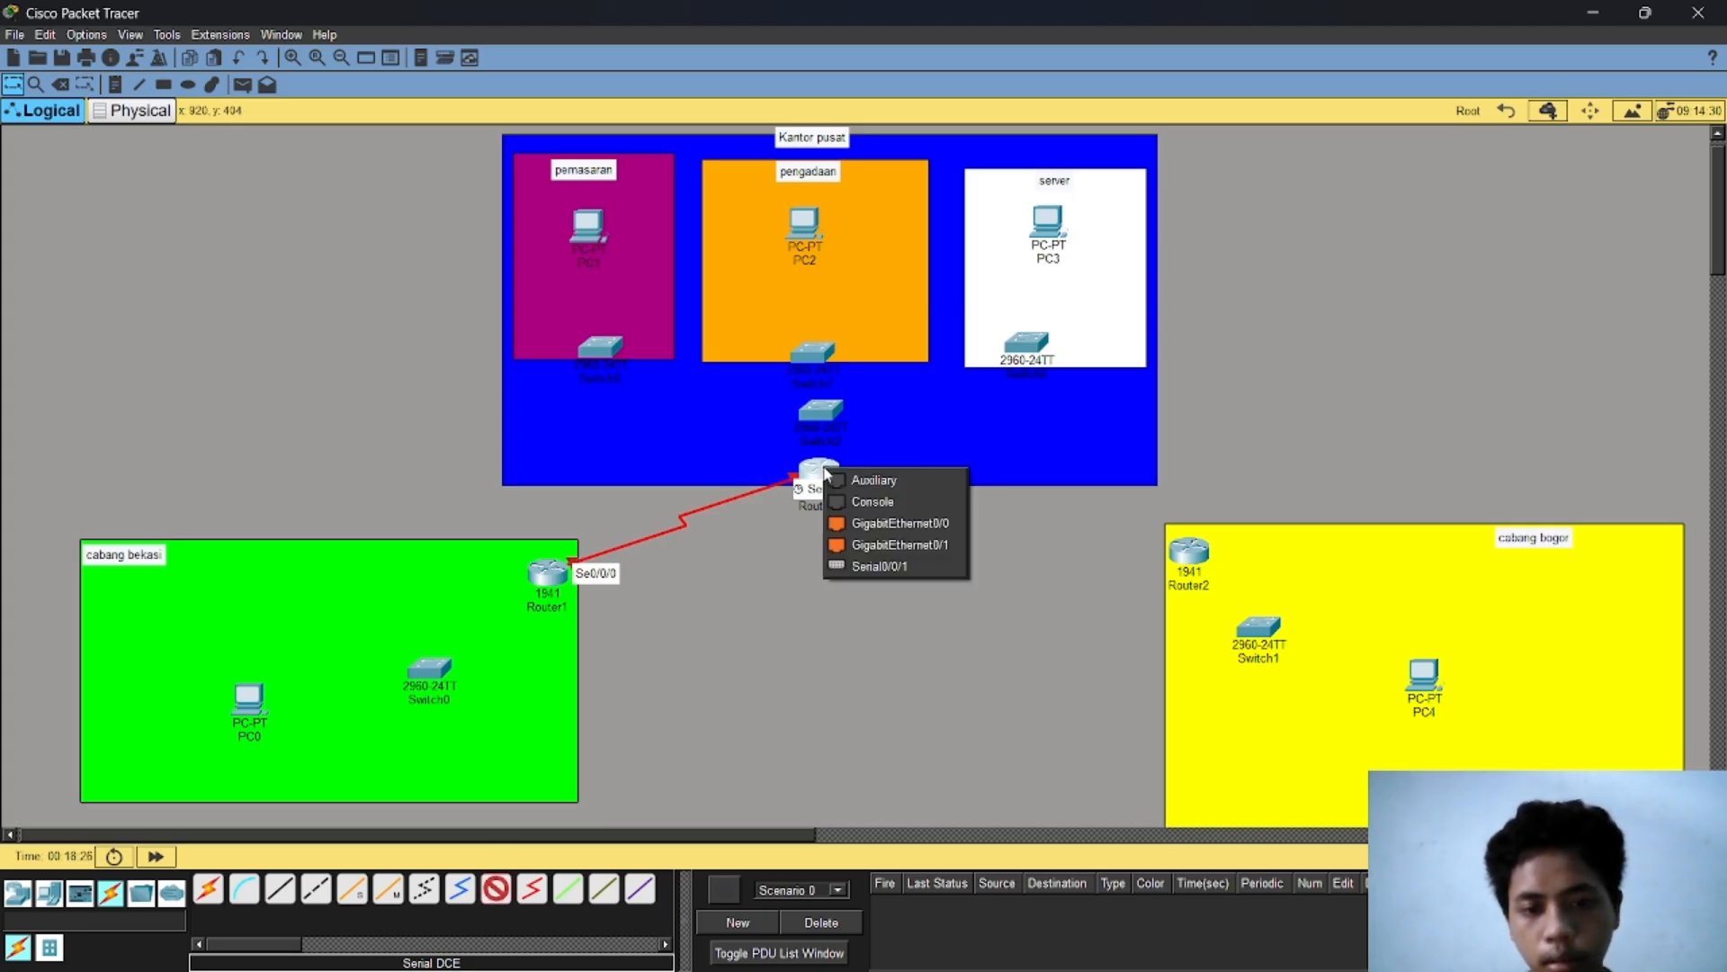
click(889, 567)
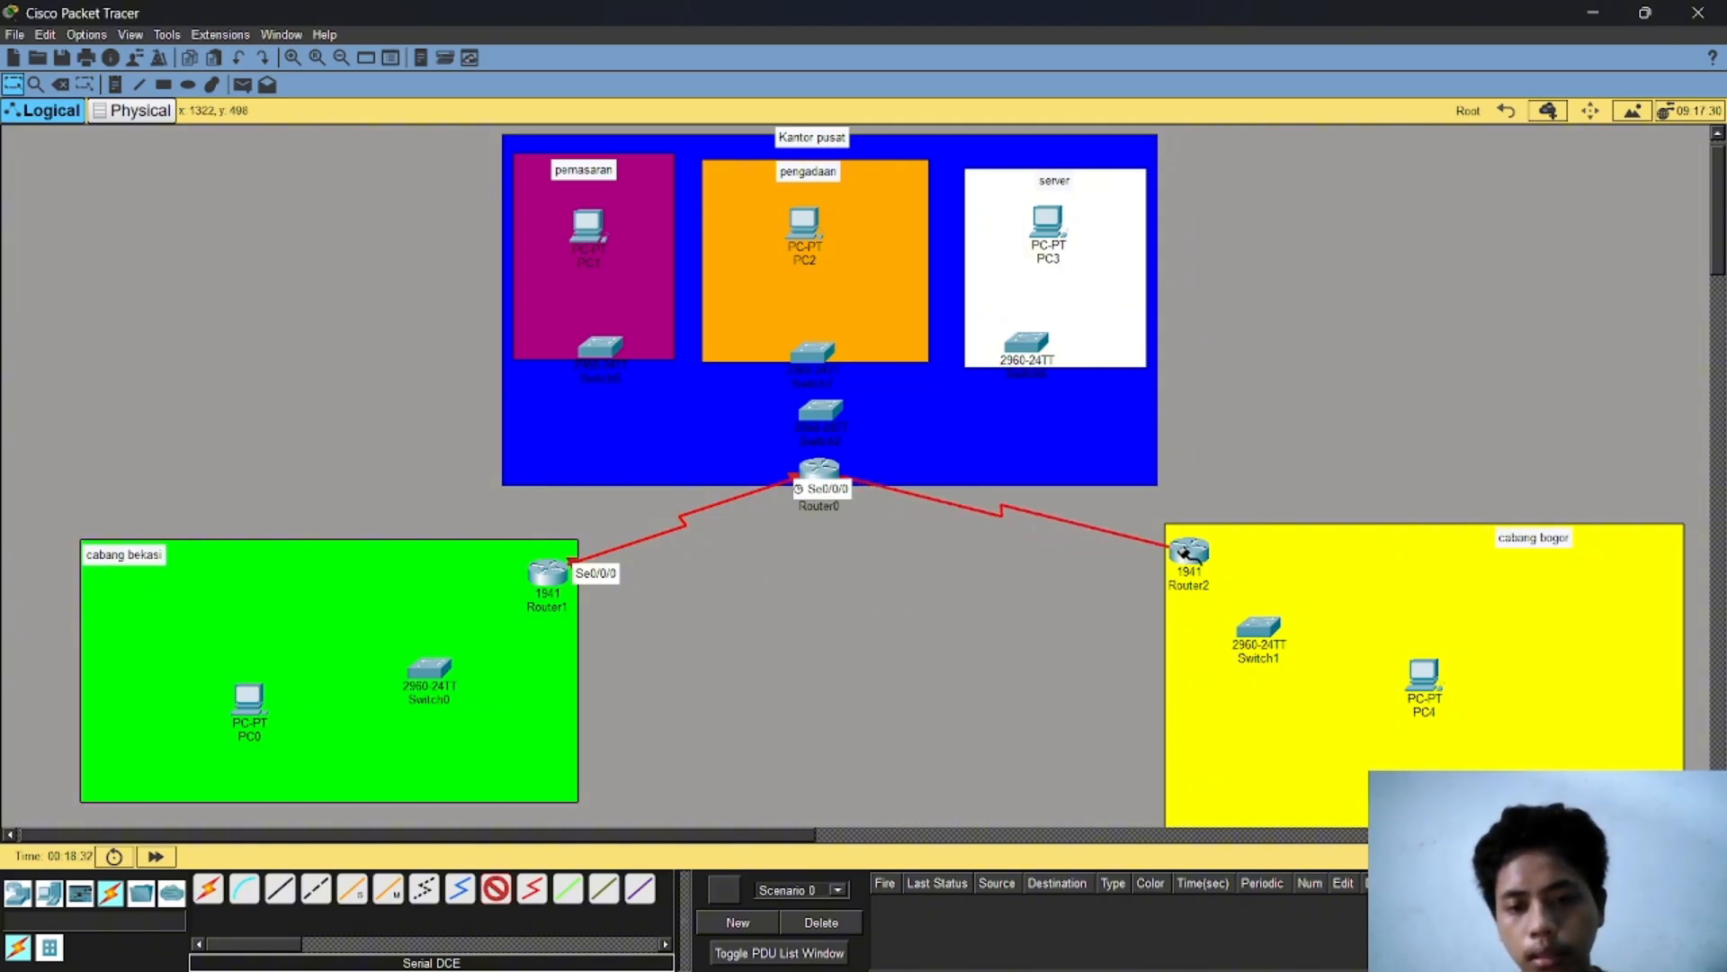
click(1189, 551)
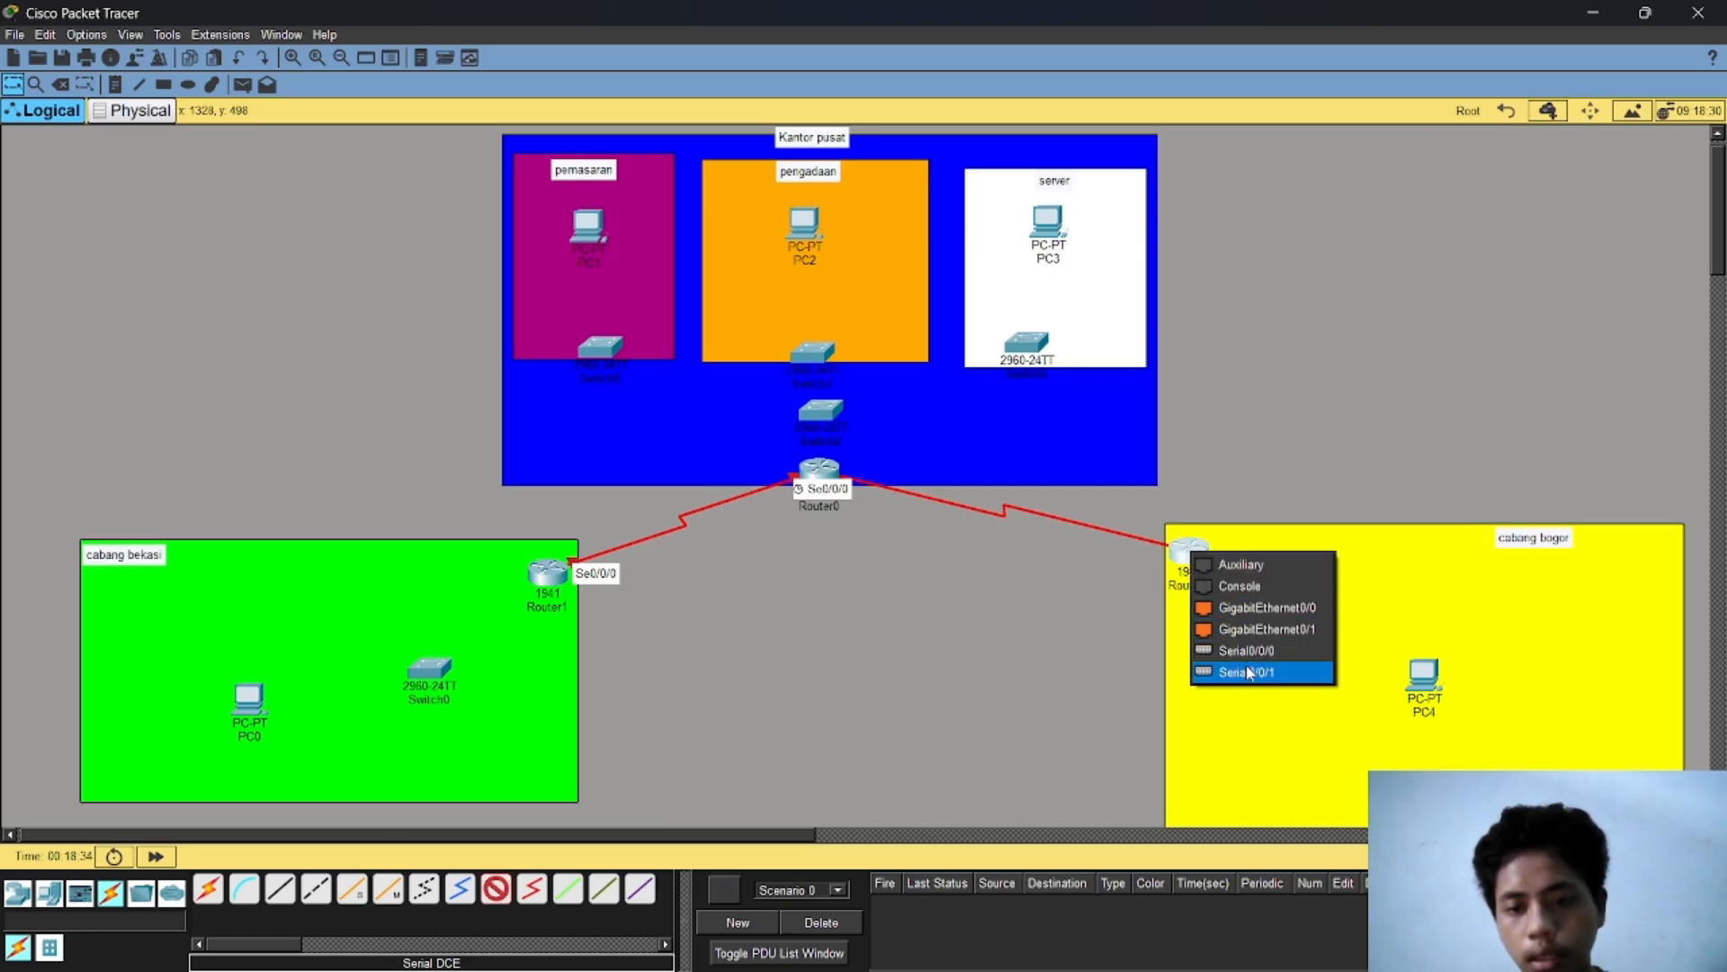
click(1247, 673)
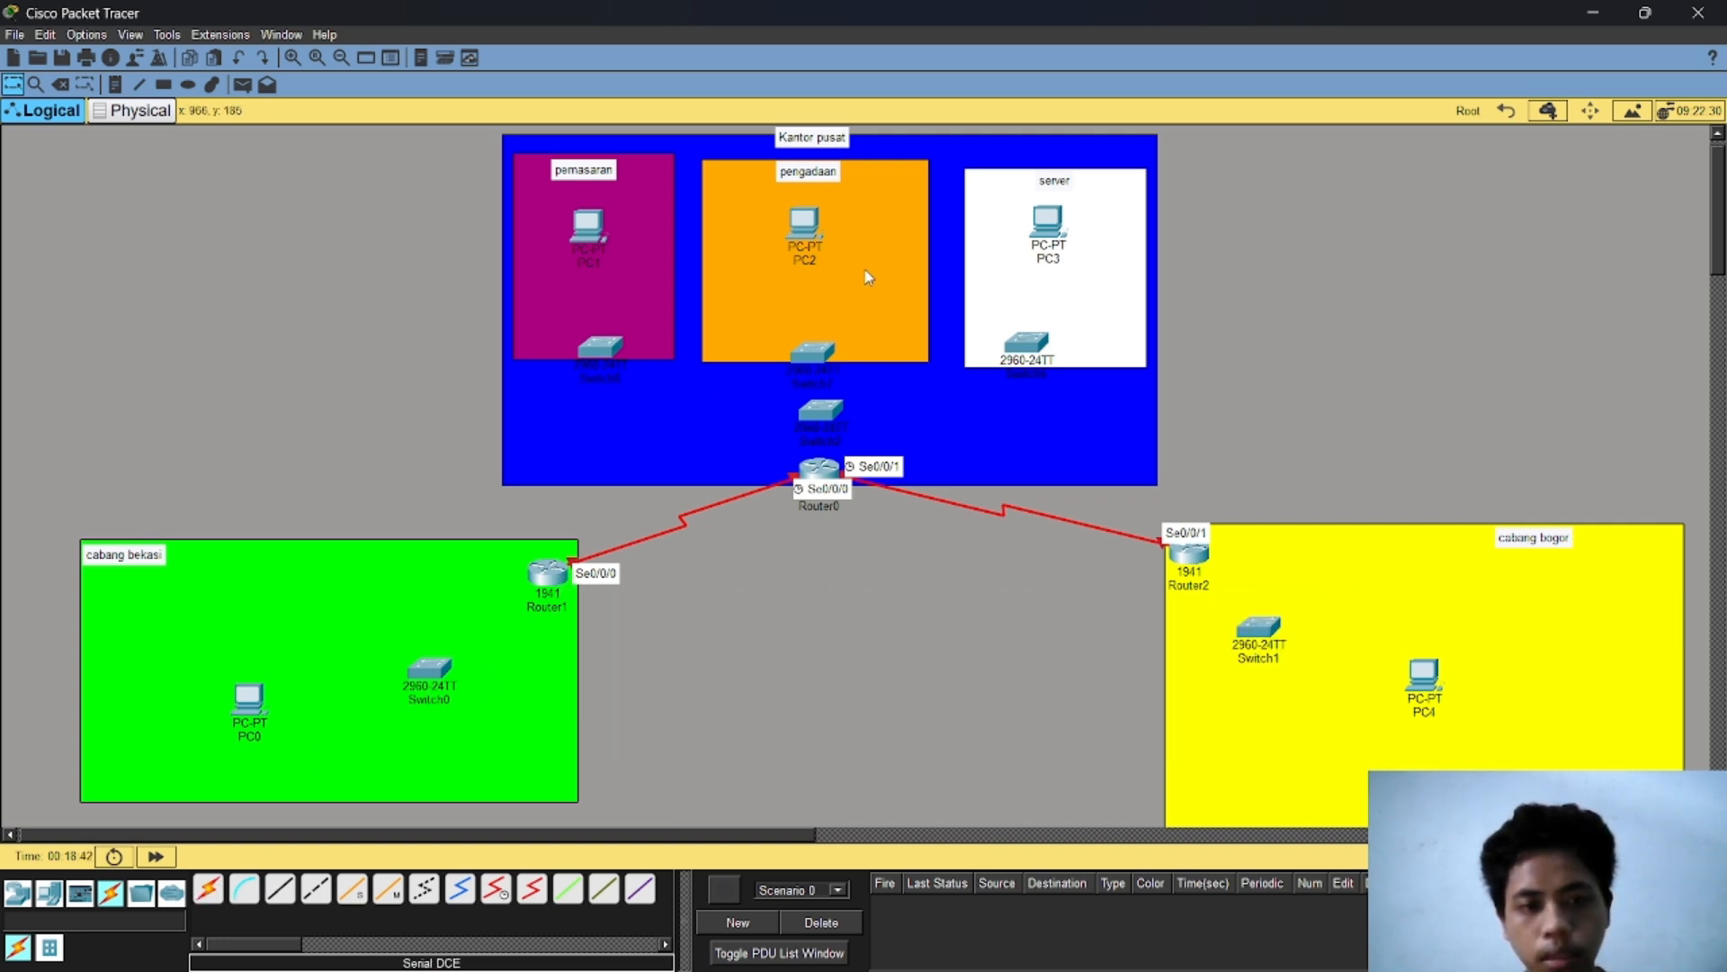
Step: Wire the PCs, switches and routers in the Kantor pusat, cabang bekasi and cabang bogor areas with automatically chosen connections
click(210, 891)
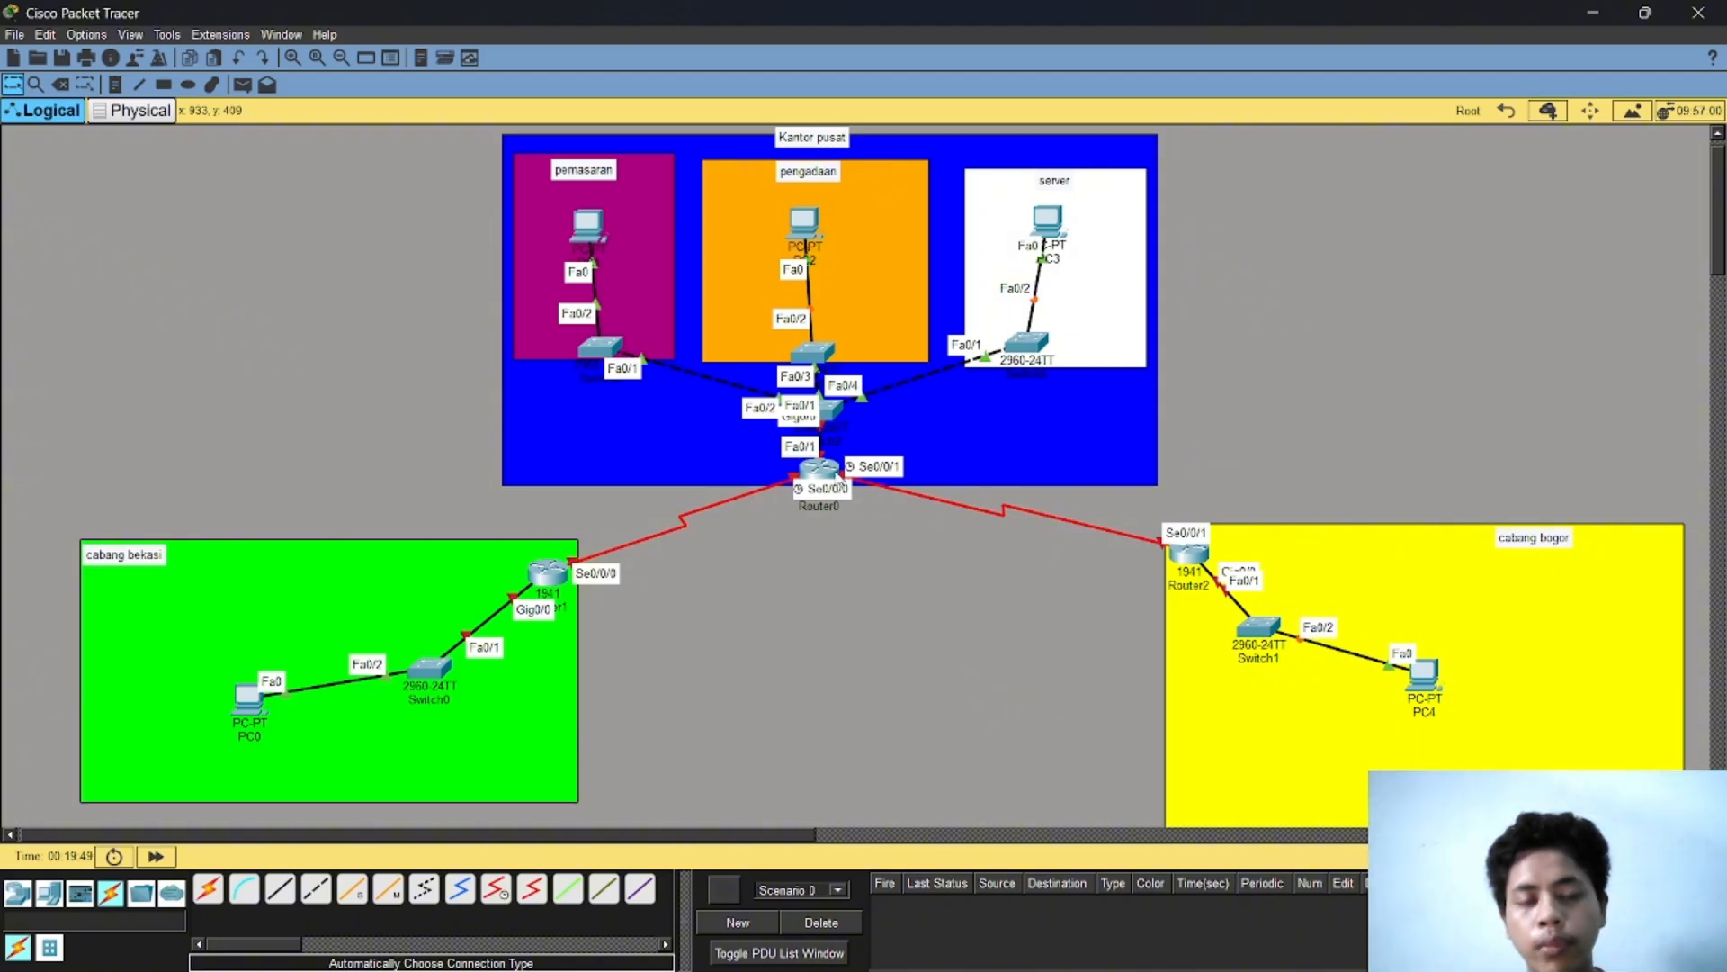
mouse_move(839, 479)
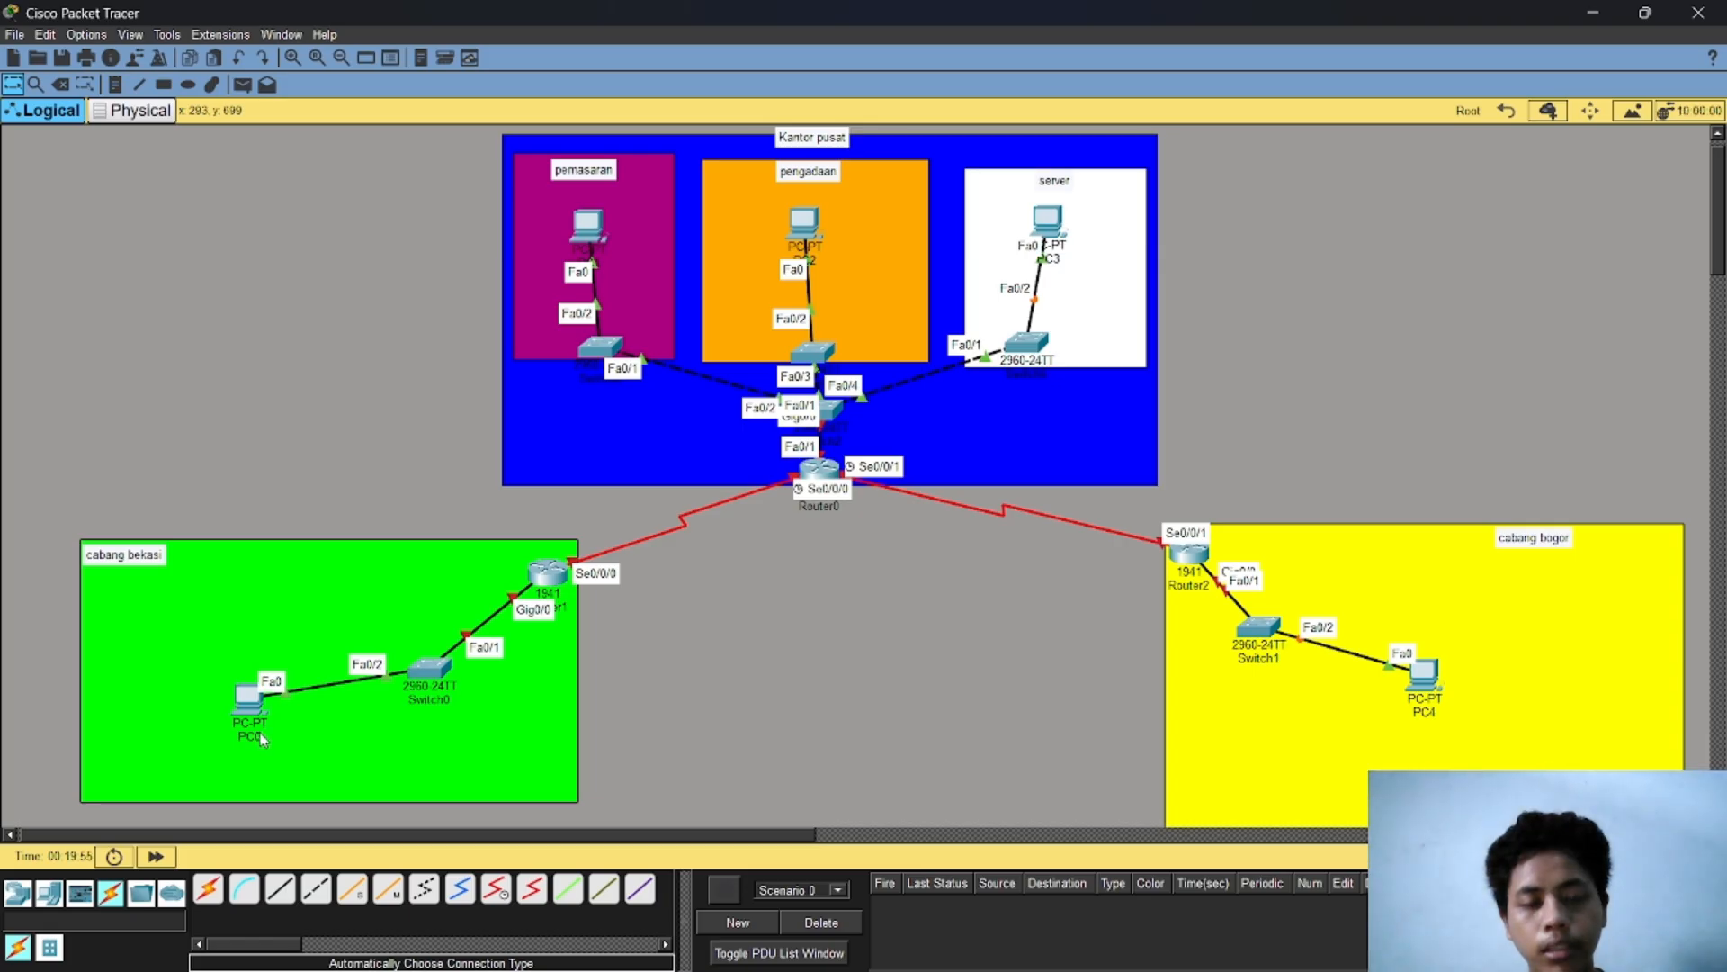
mouse_move(261, 738)
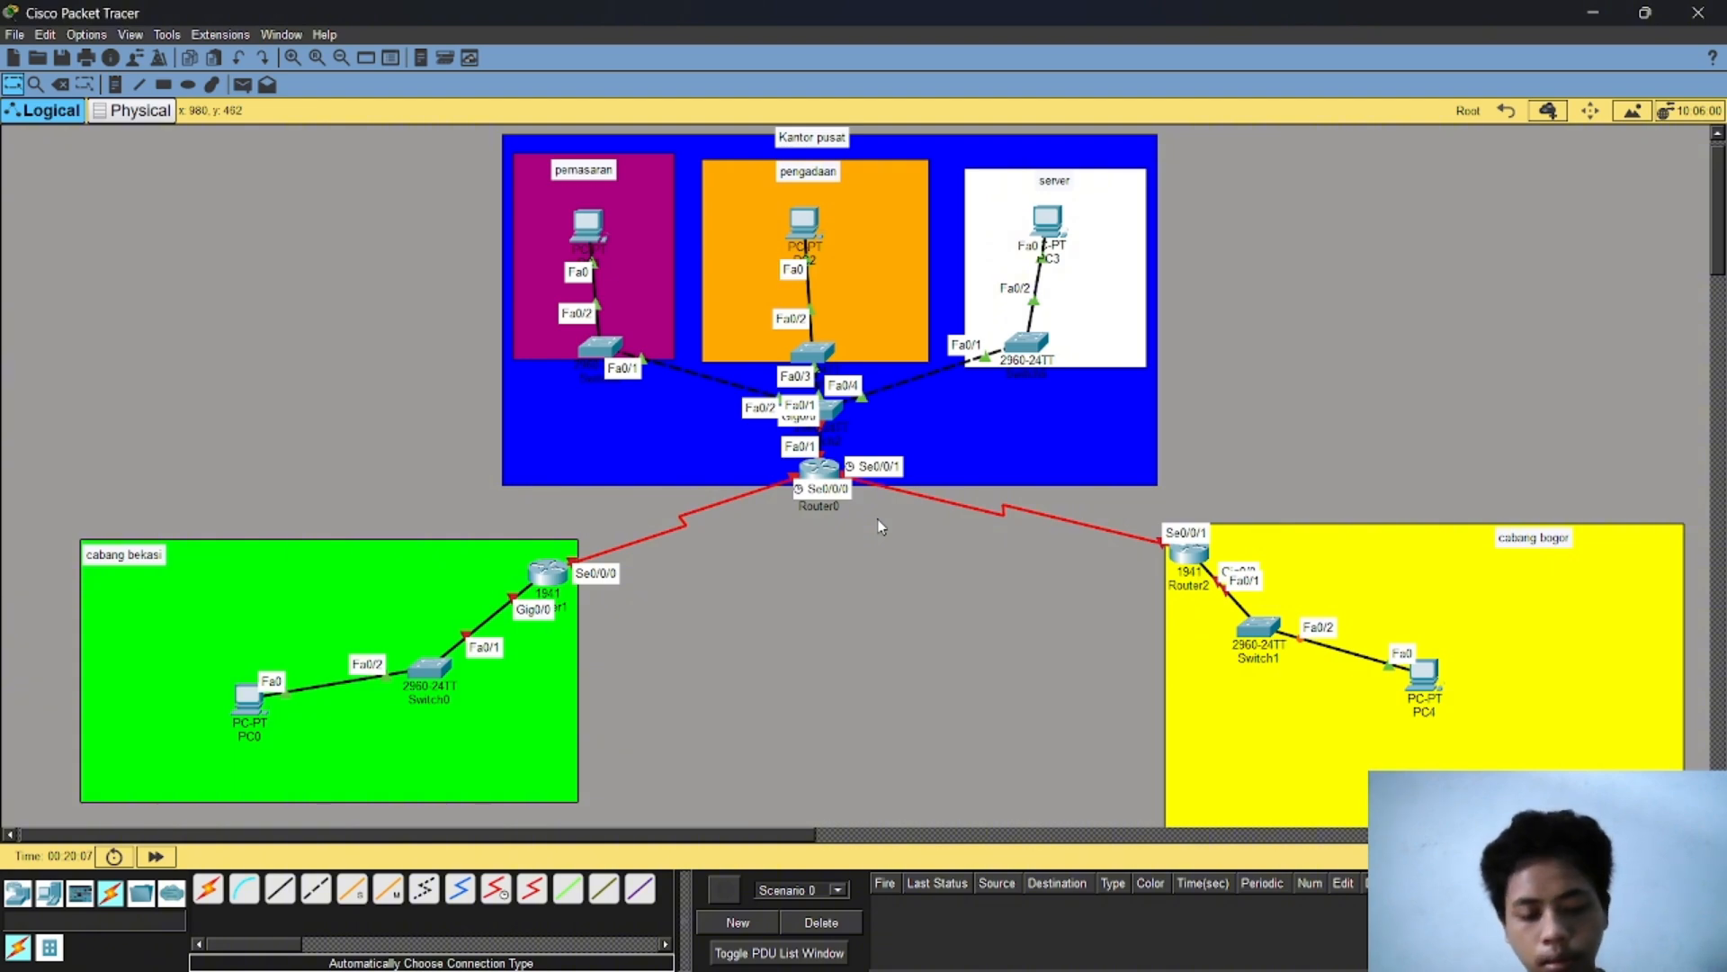
Step: Arrange the network workspace side by side with the Word document containing the VLSM addressing table
key(super+Left)
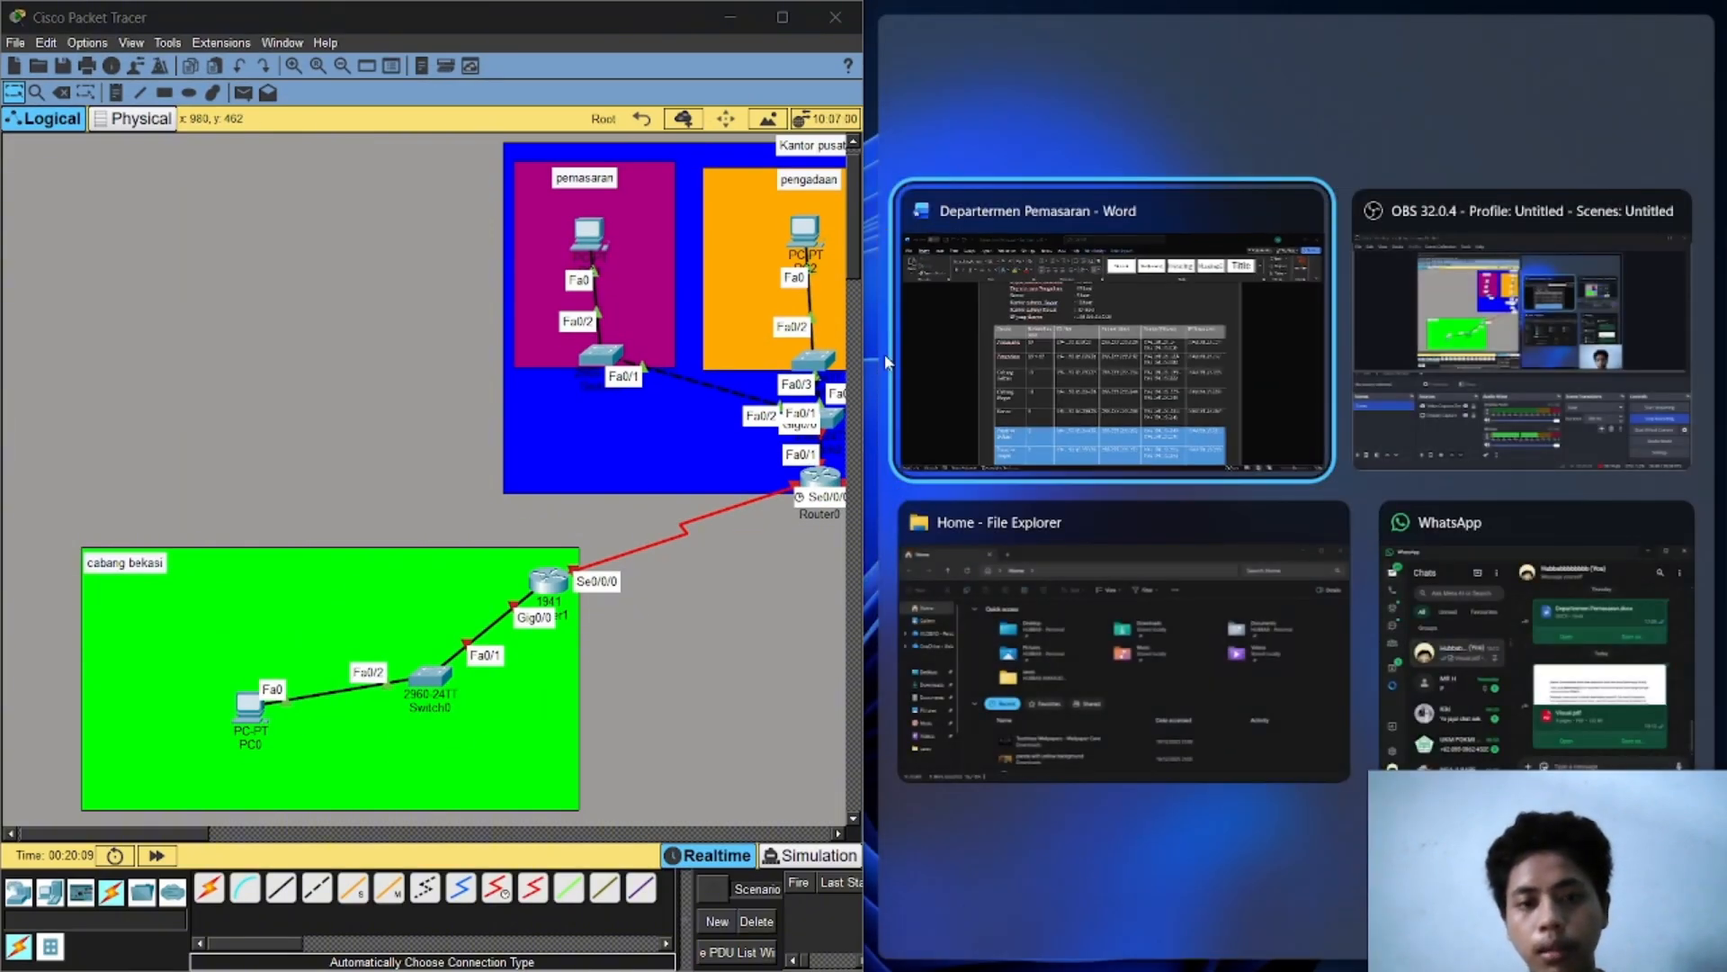
click(1042, 414)
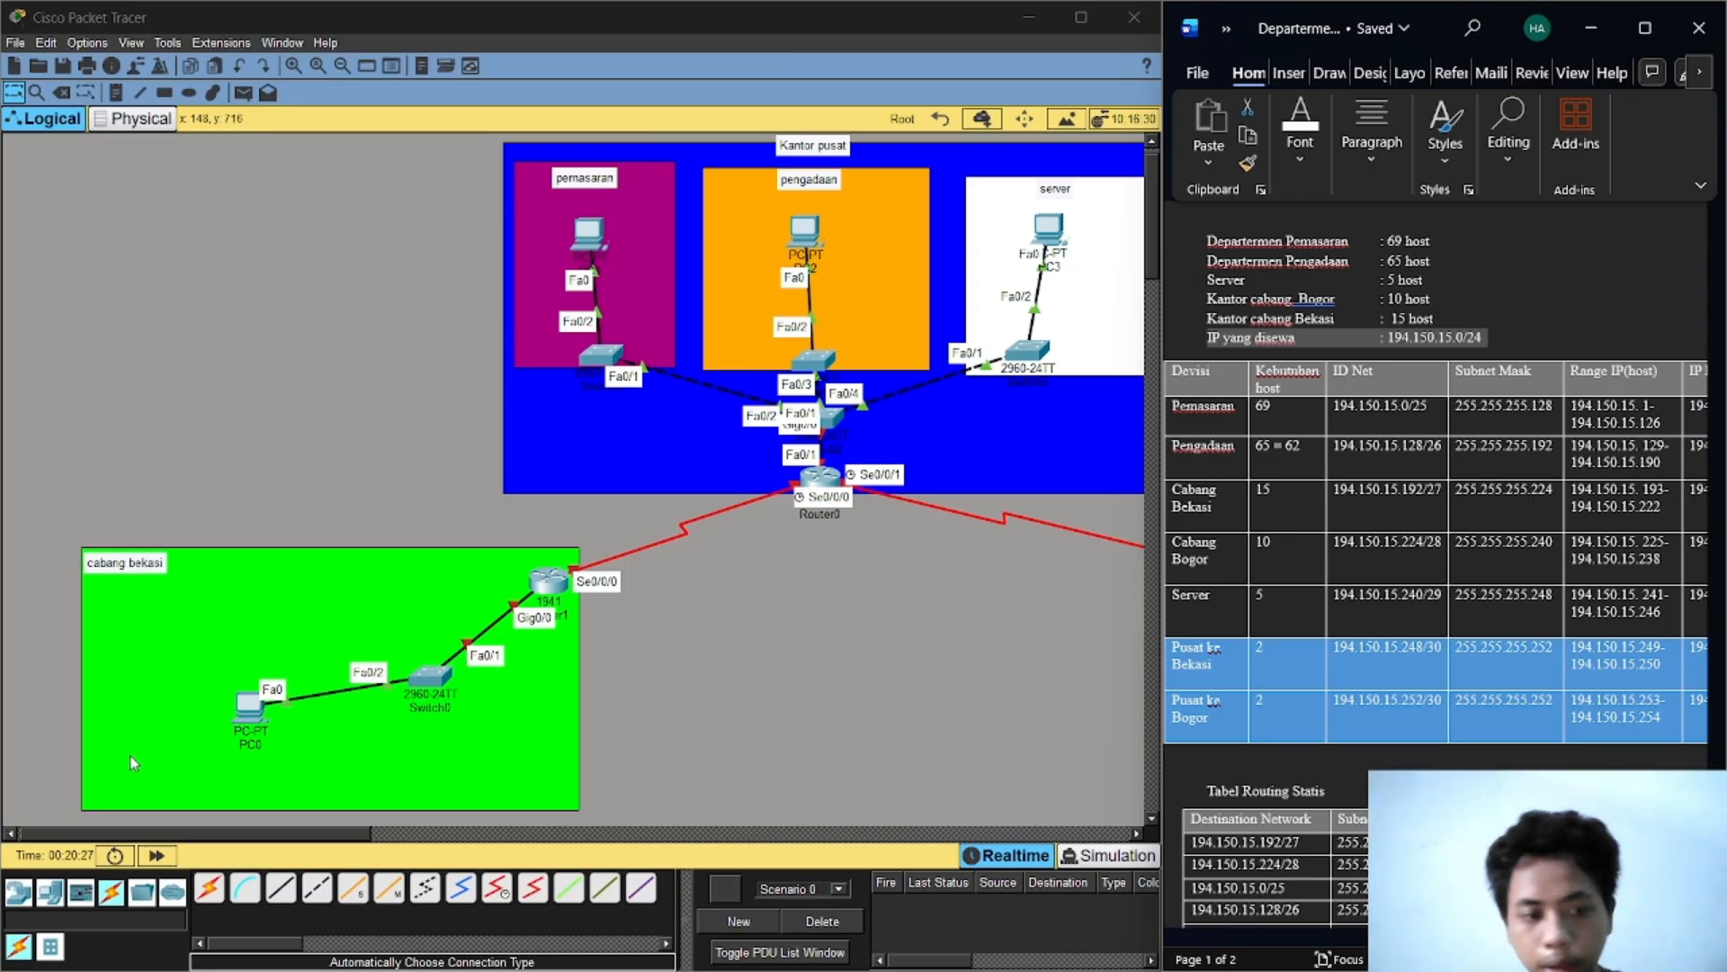
Step: Try to rename the cabang bekasi PC as PC1 while checking the Cabang Bekasi host range in the addressing table
click(254, 746)
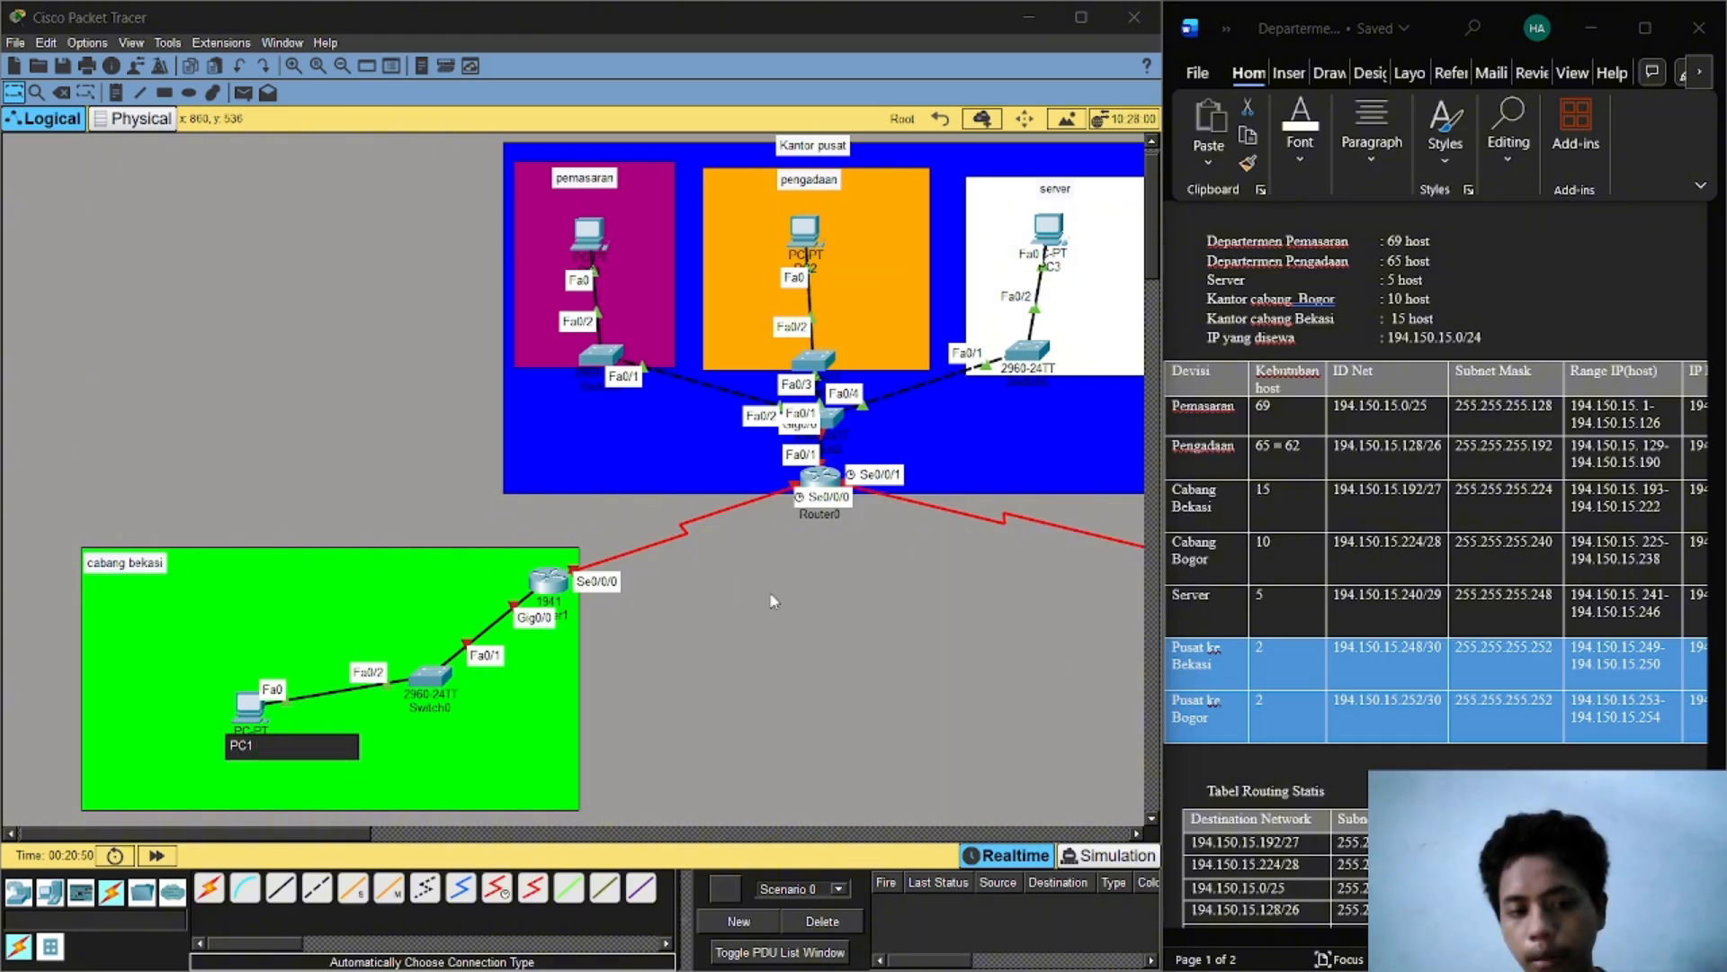
click(1615, 506)
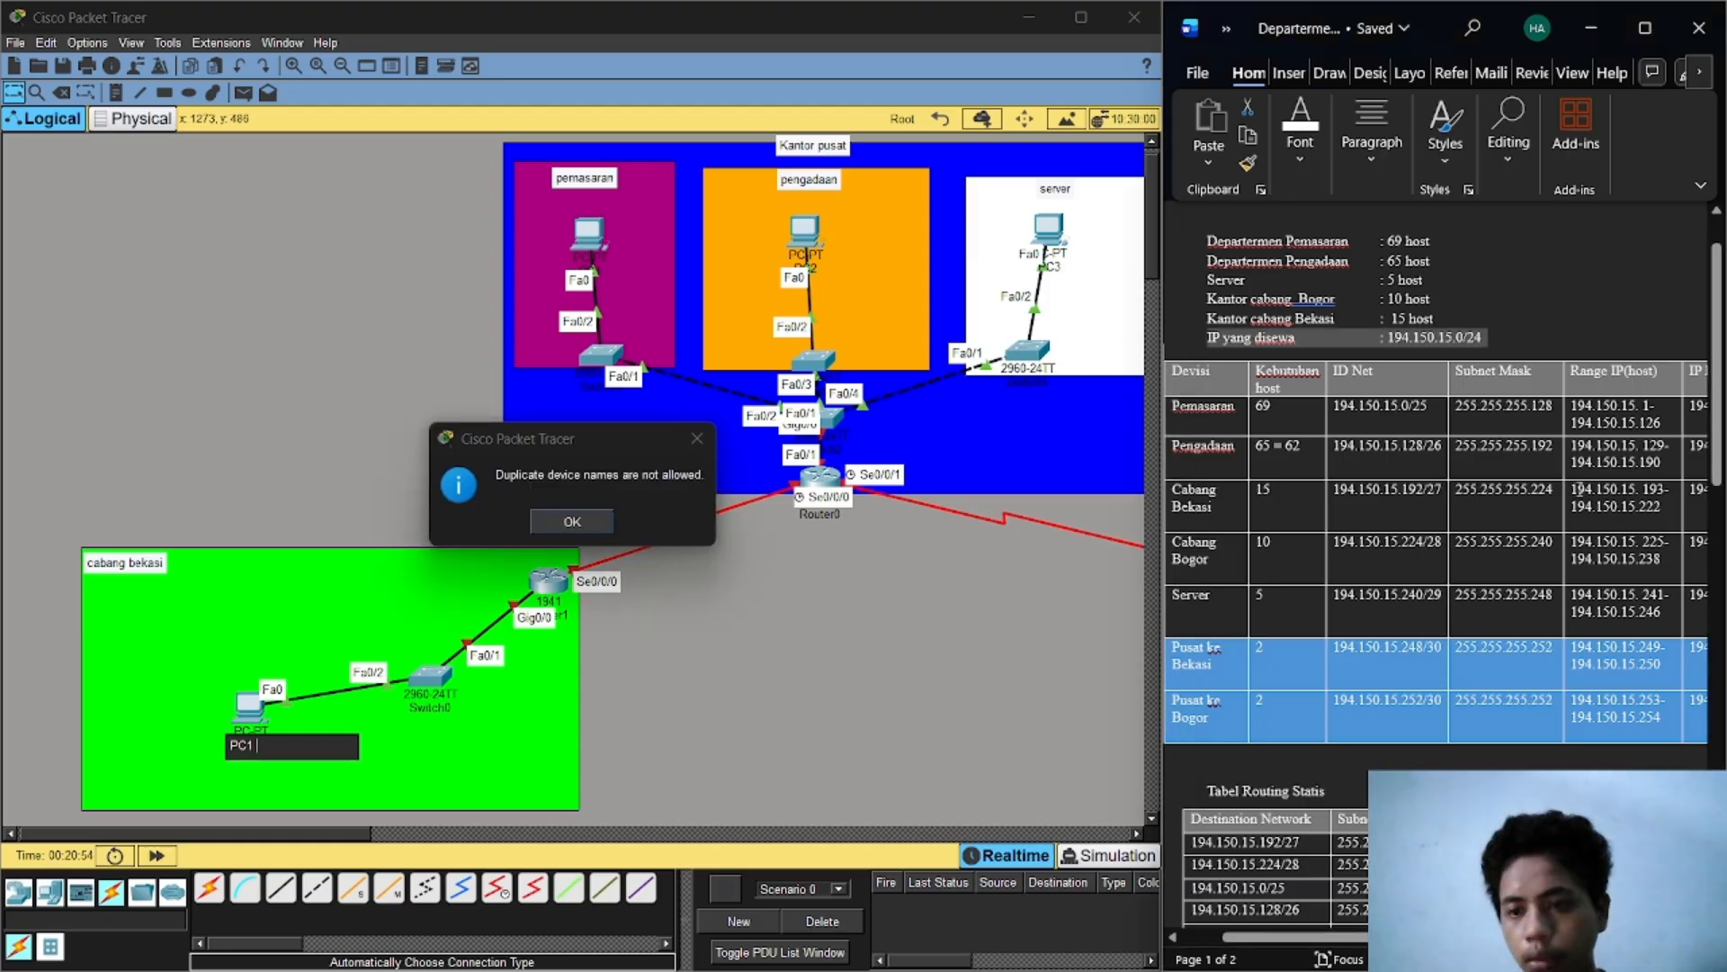
drag(1564, 491, 1702, 519)
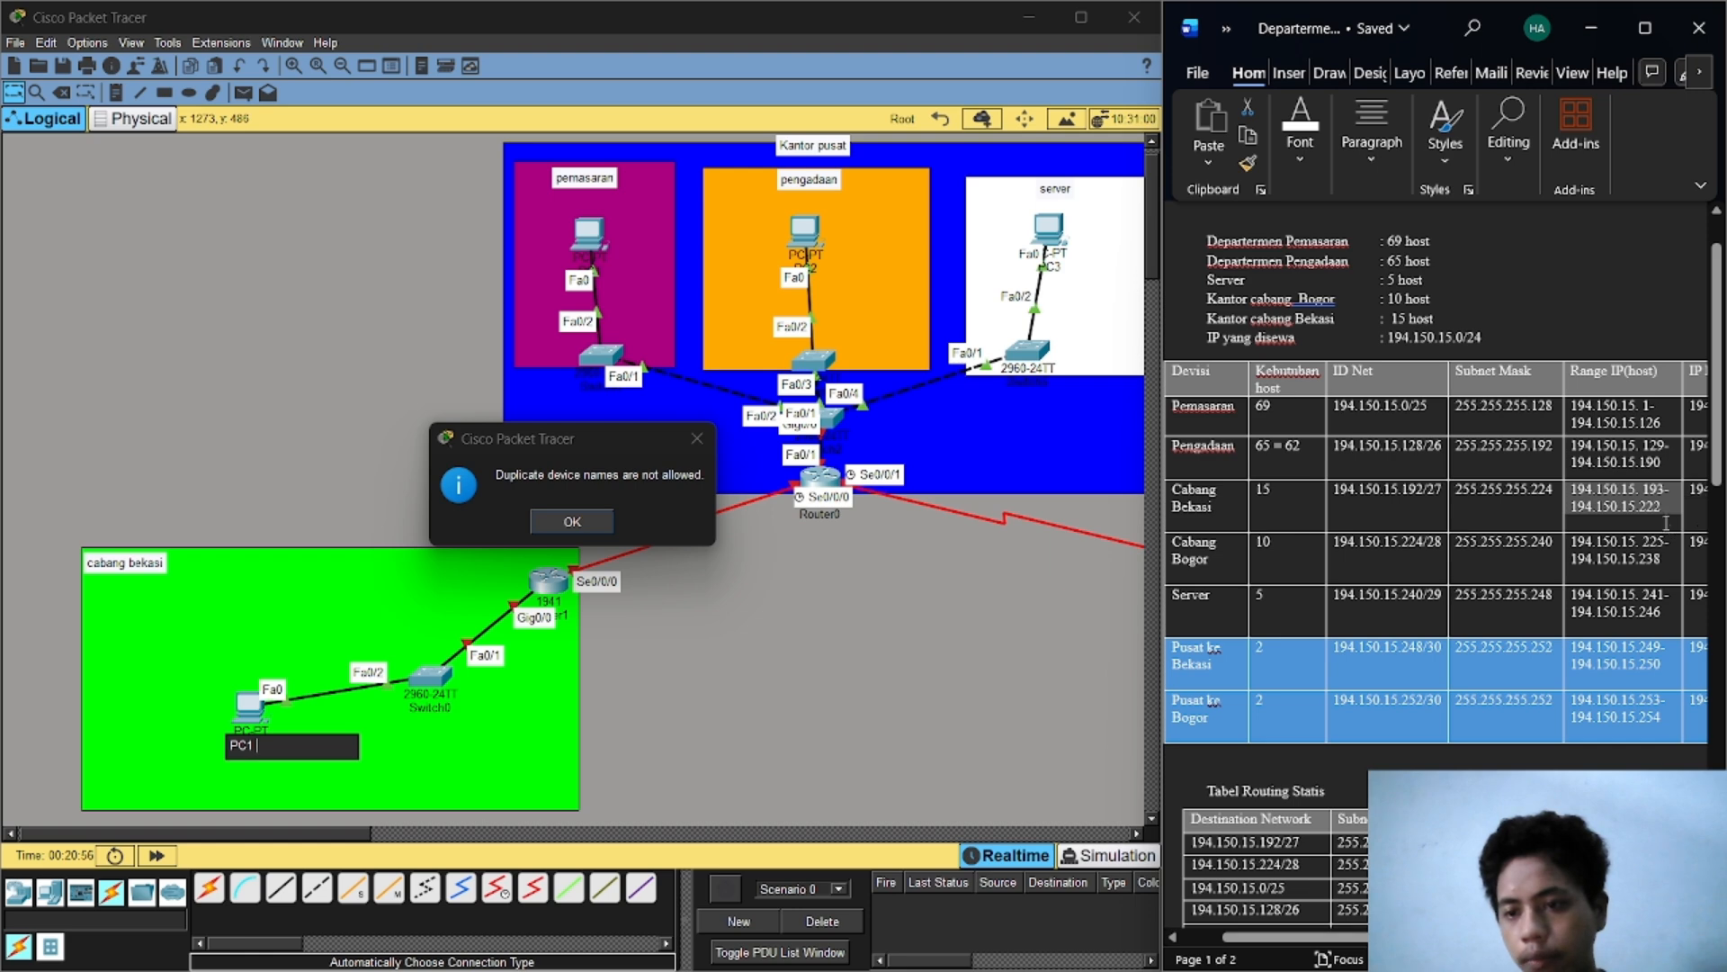
click(1600, 516)
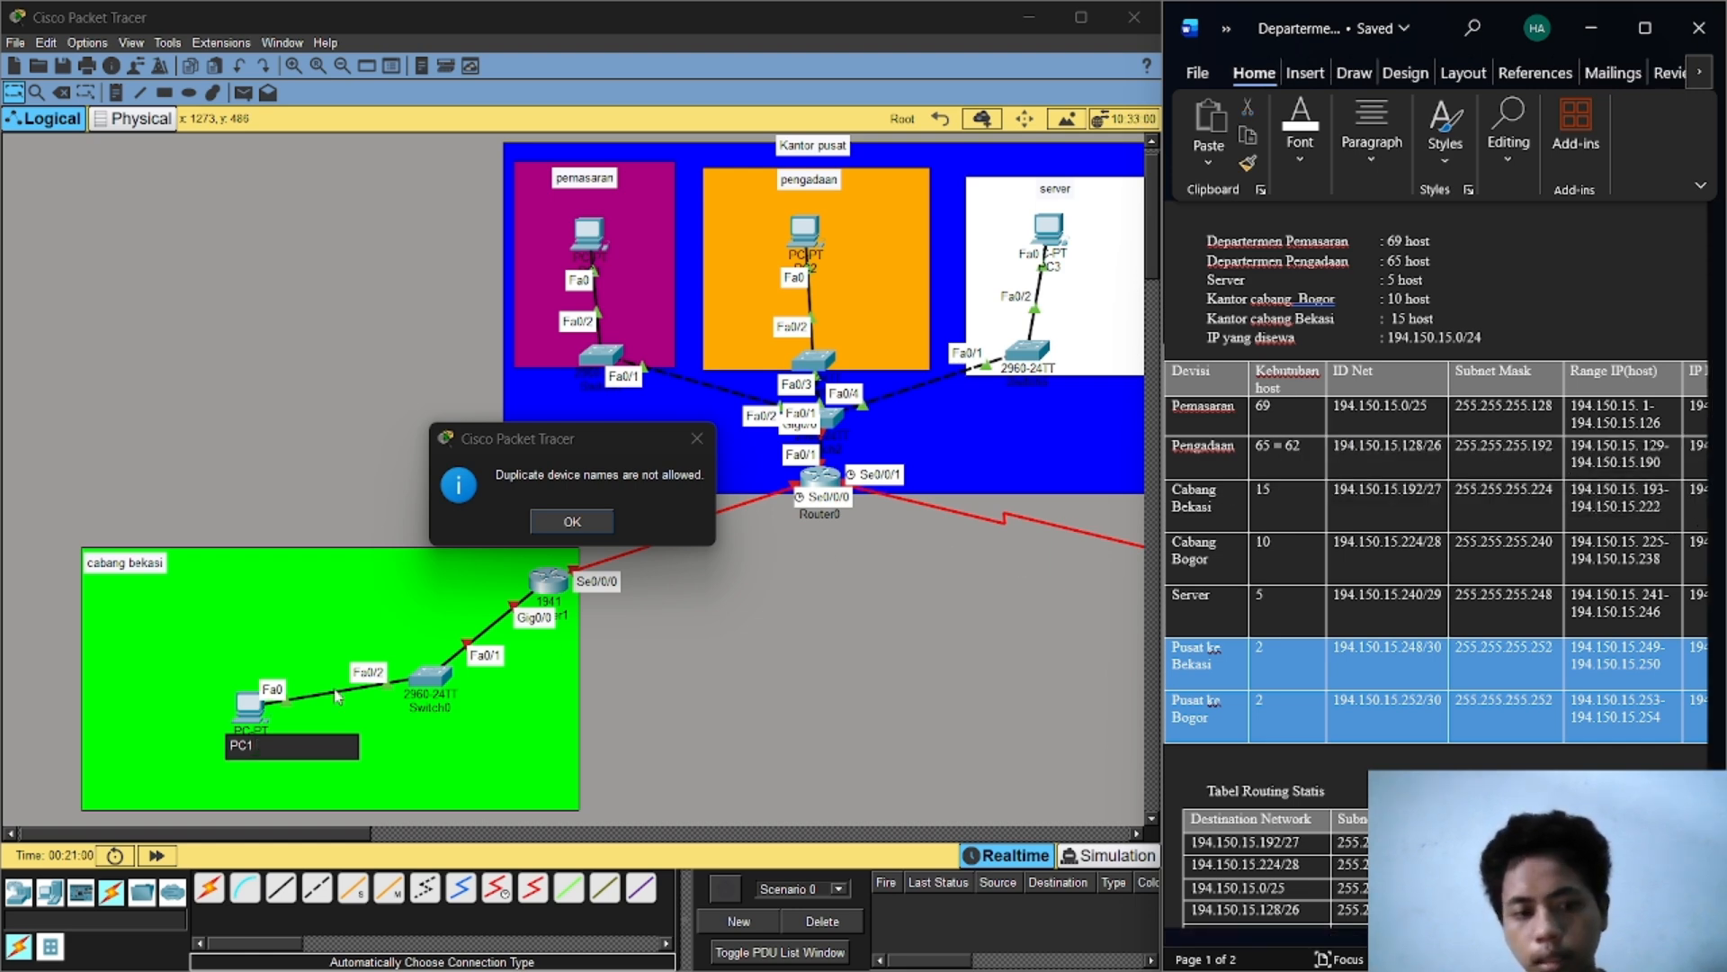
click(270, 753)
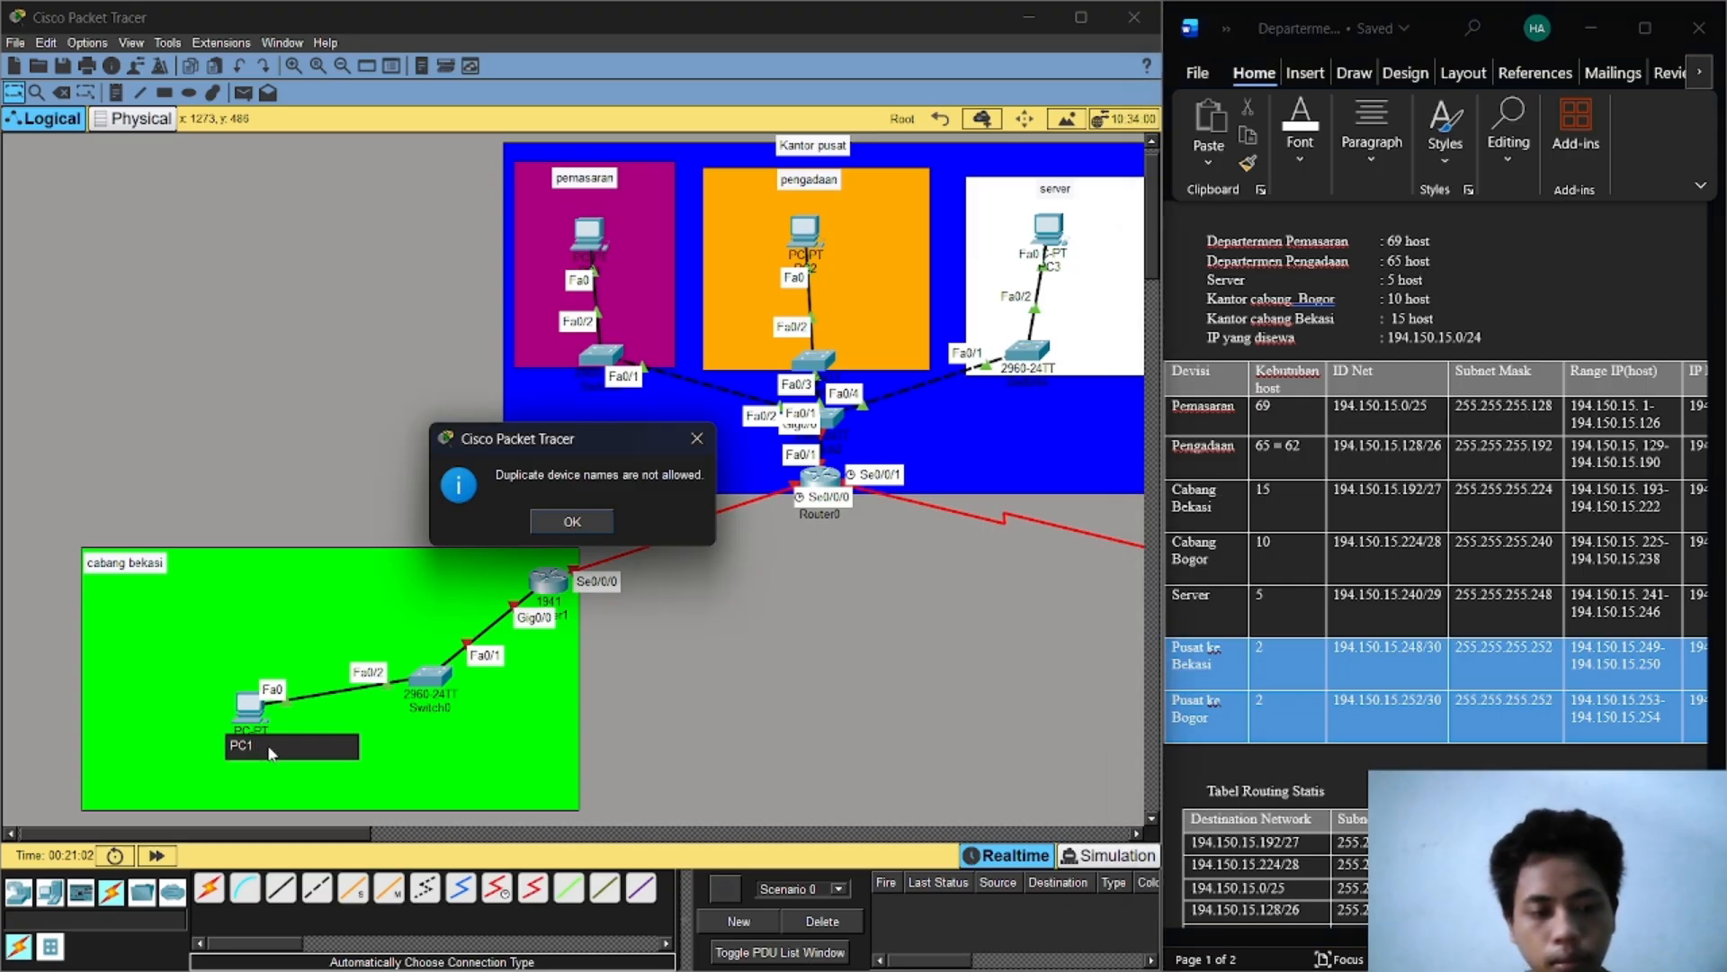
click(581, 520)
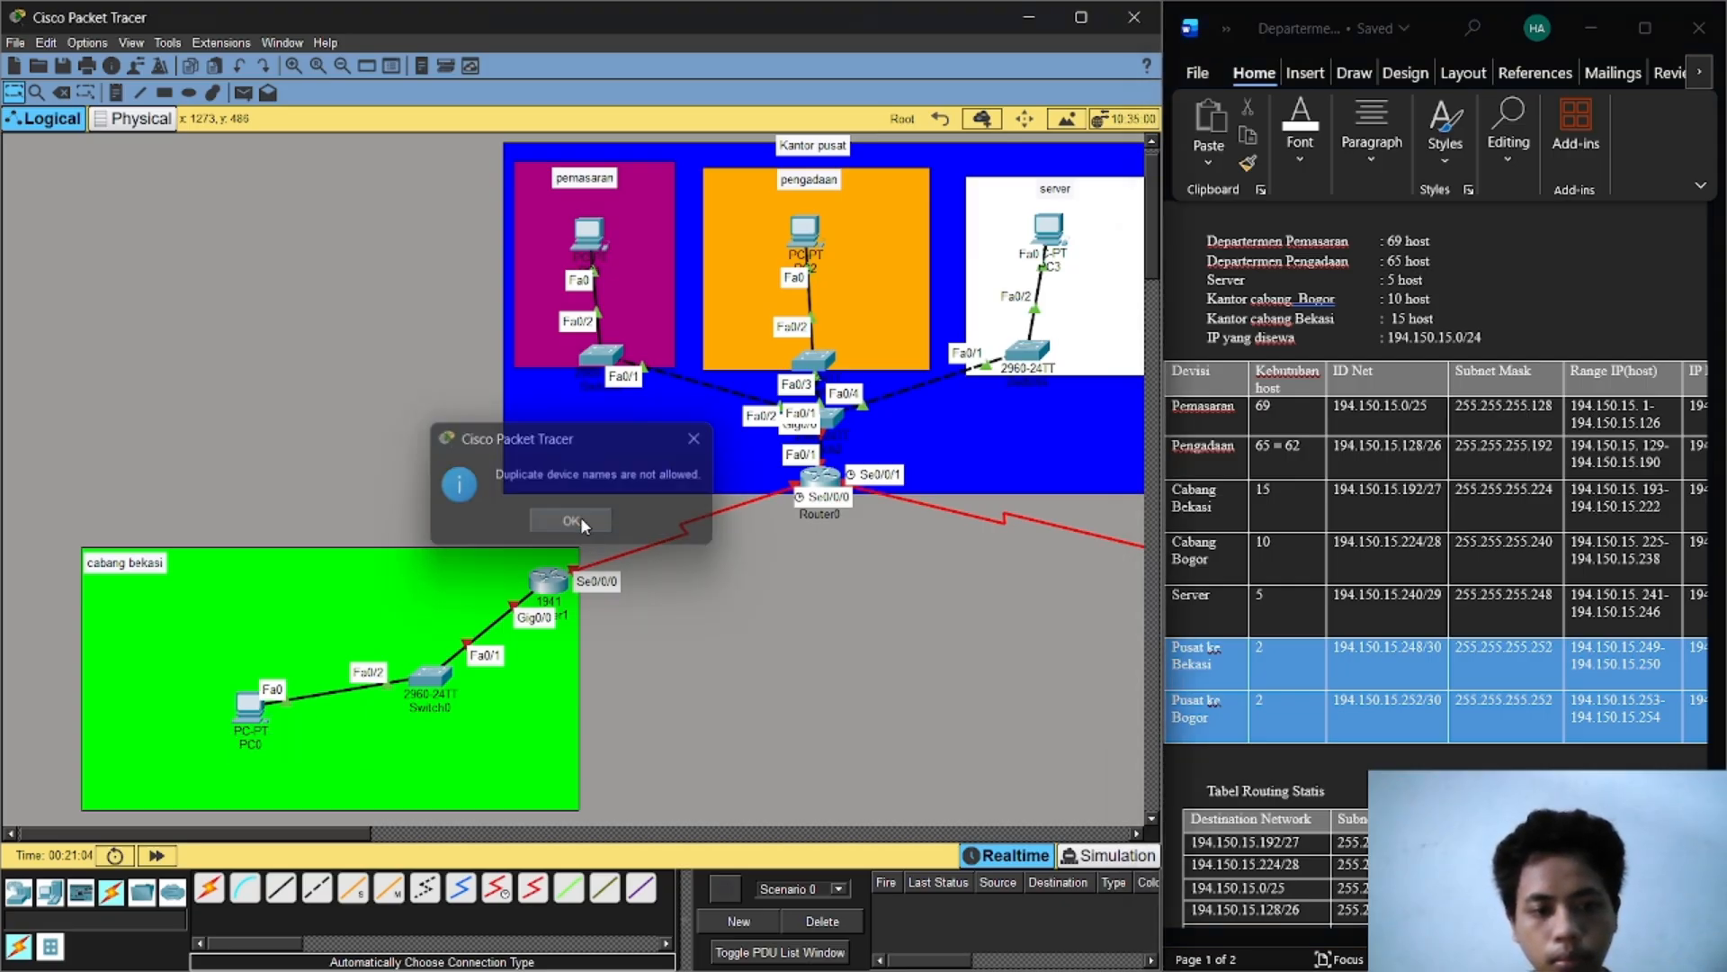
Step: Label the cabang bekasi PC as "PC0 194.150.15.194 fa0/1=gig0/0 = 194.150.15.193"
click(257, 746)
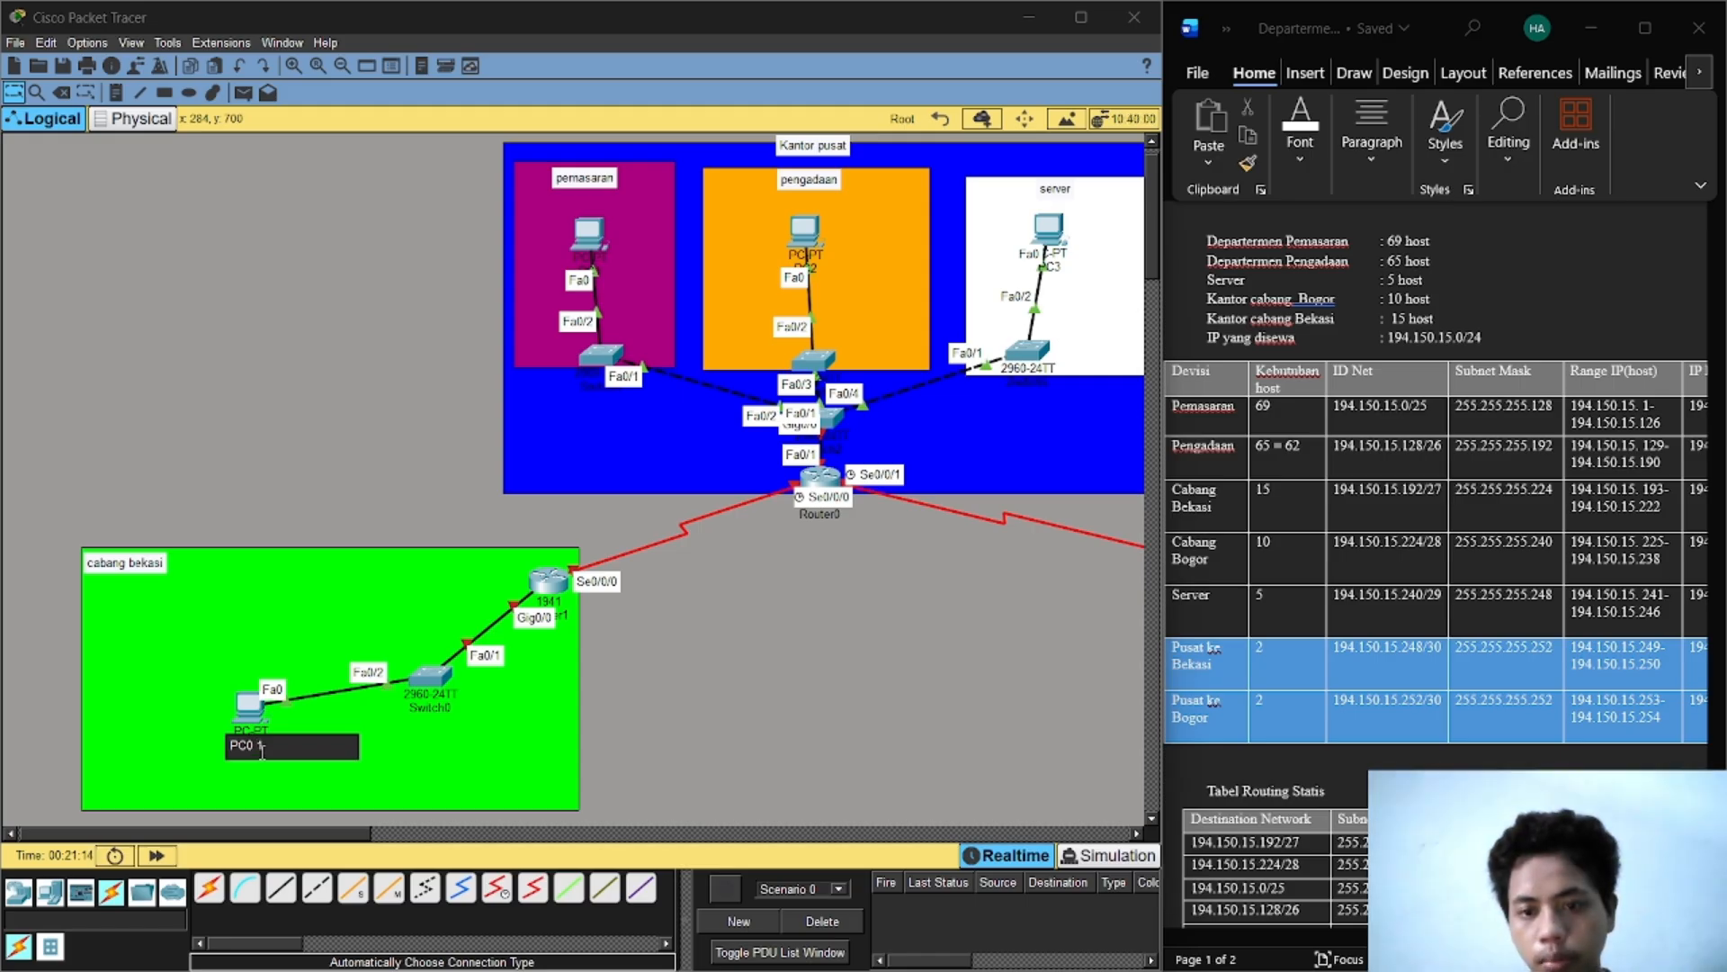
text(0 194)
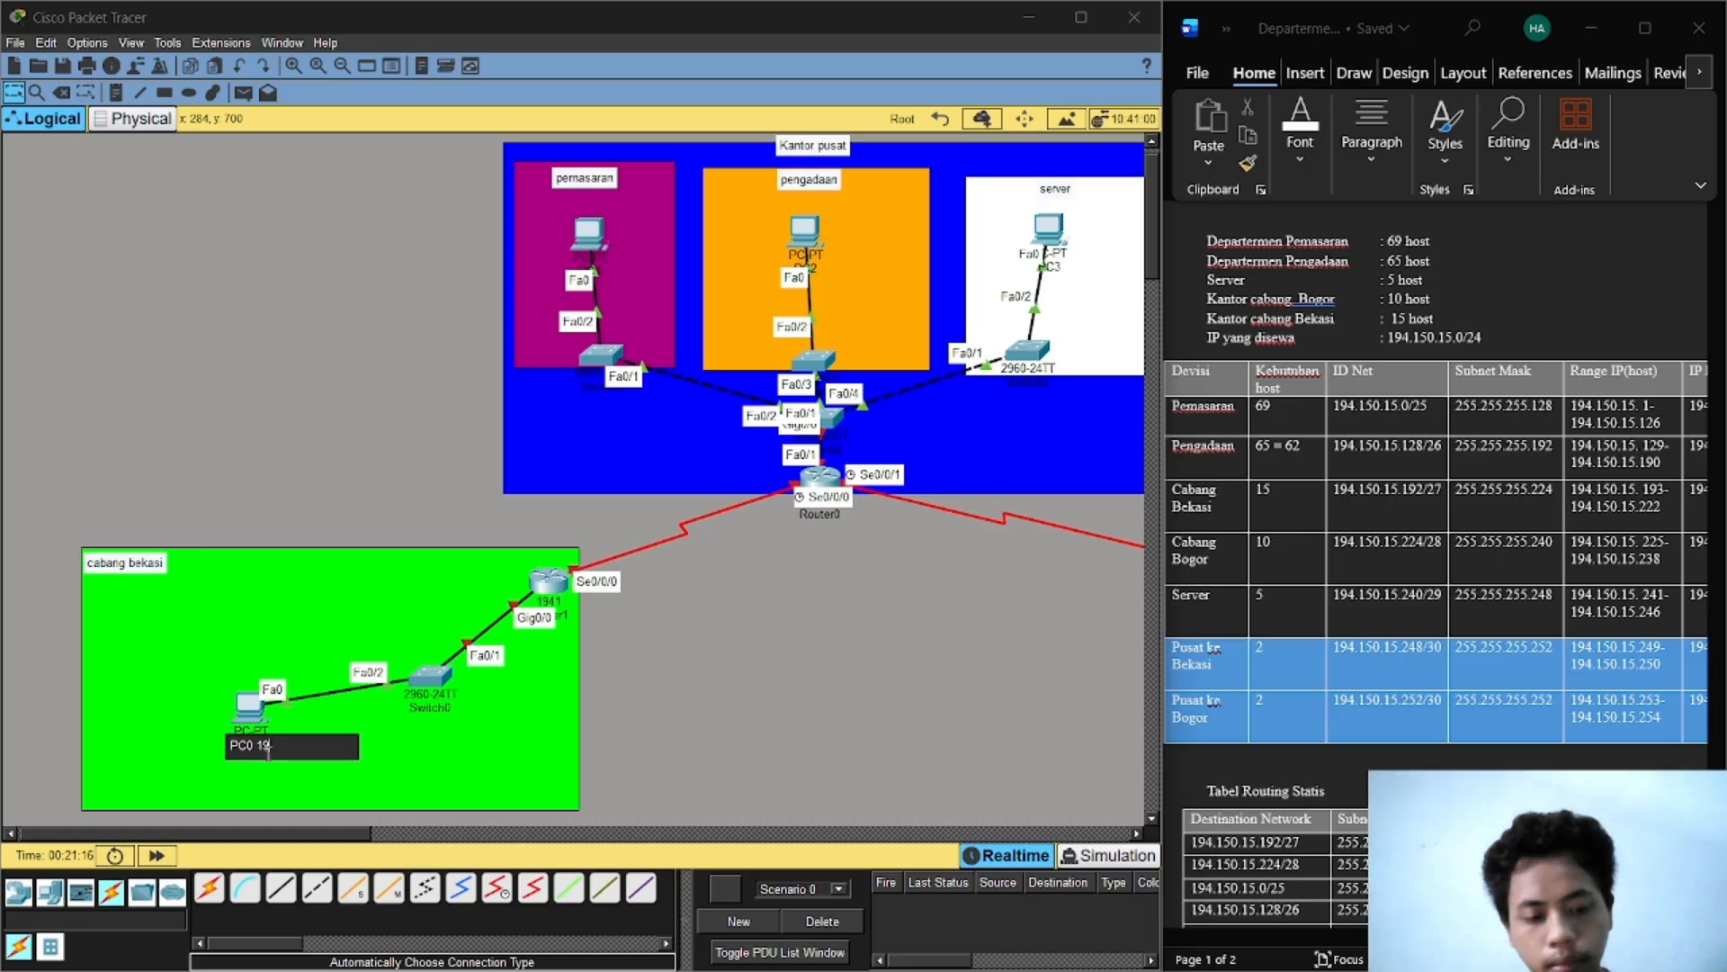
text(.150.15)
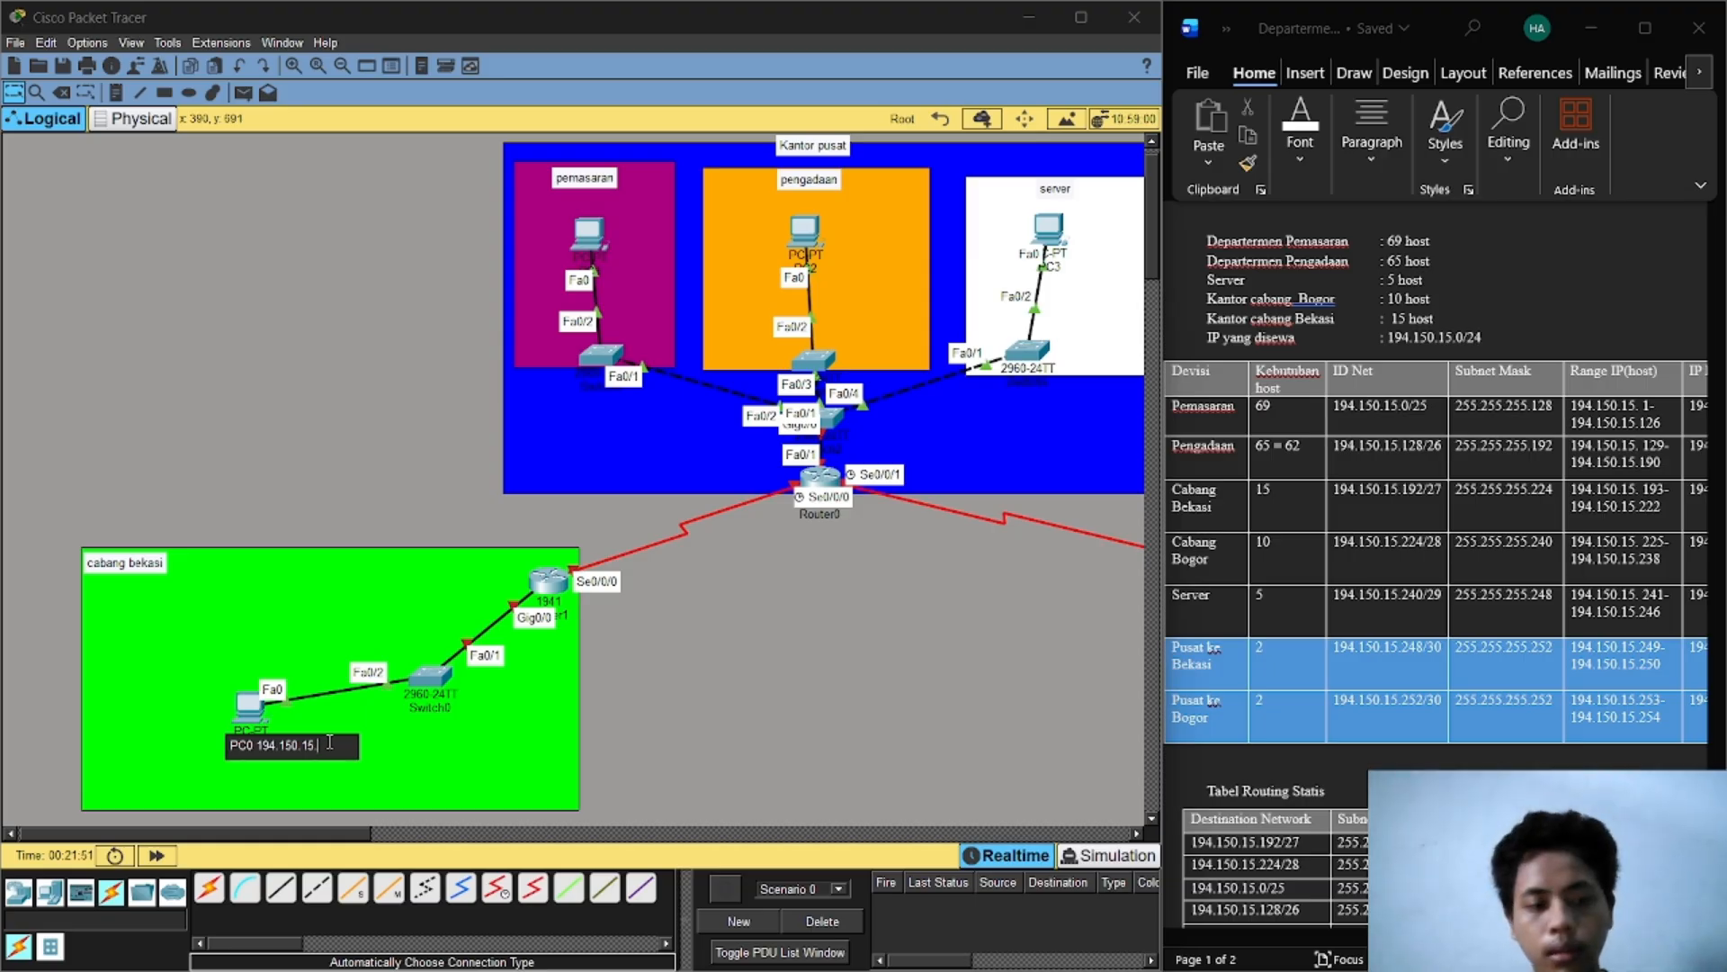
text(.194 fa)
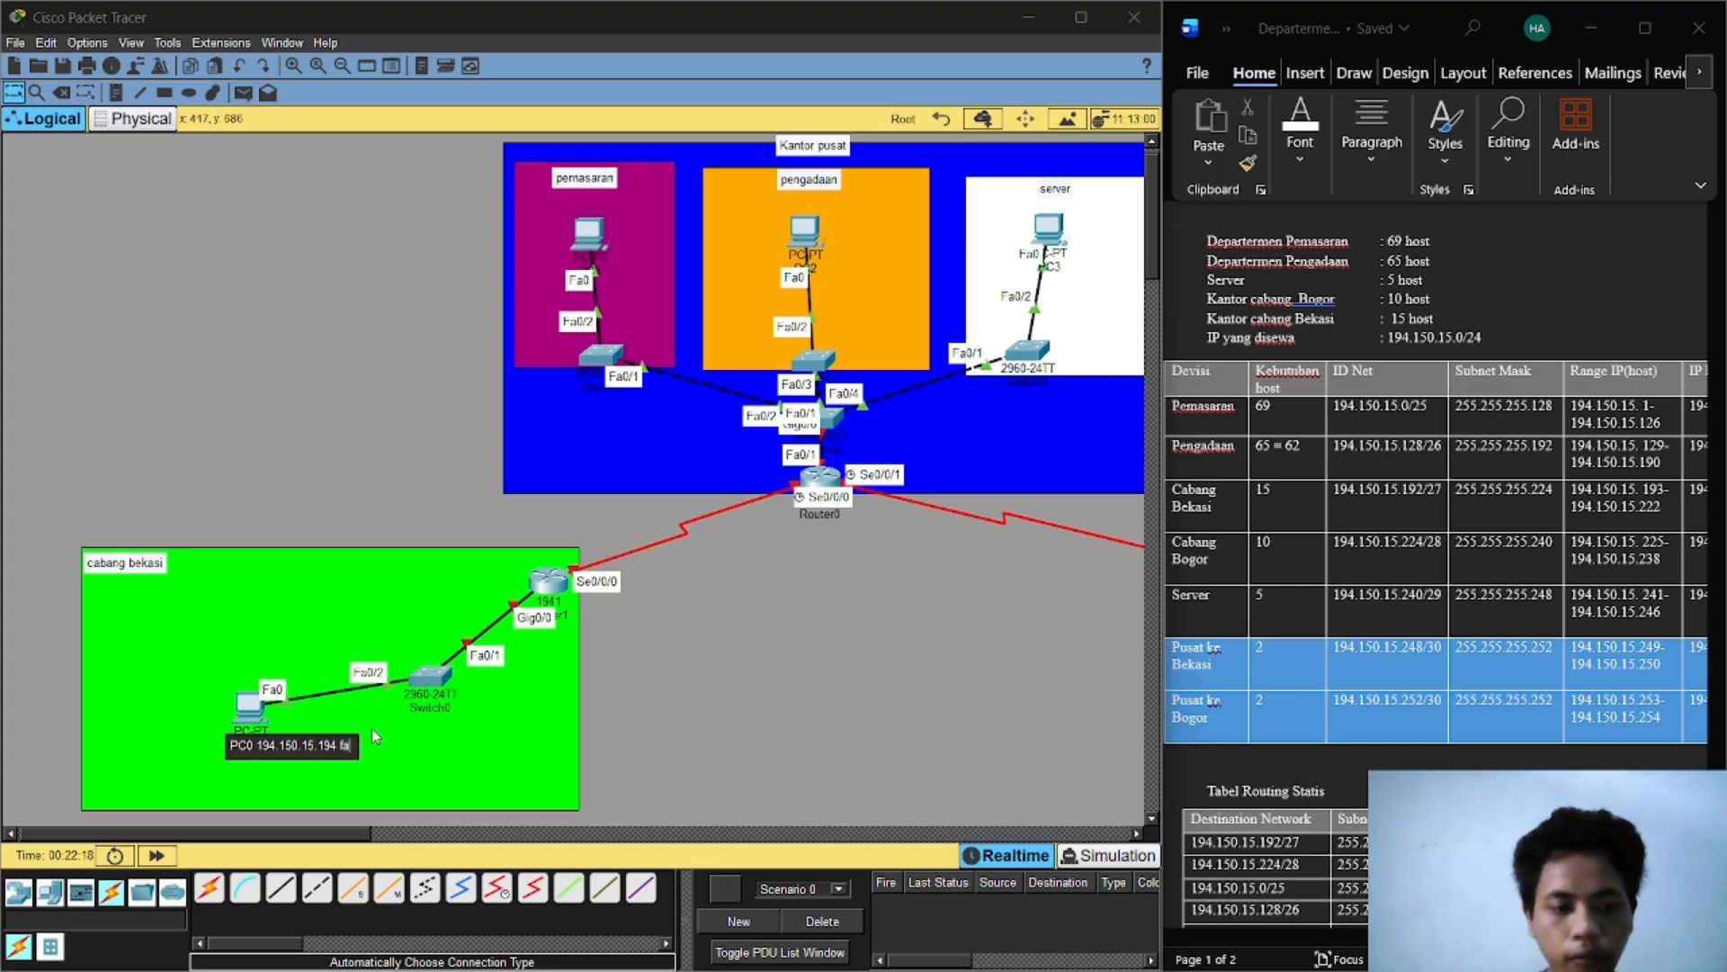
text(0/1)
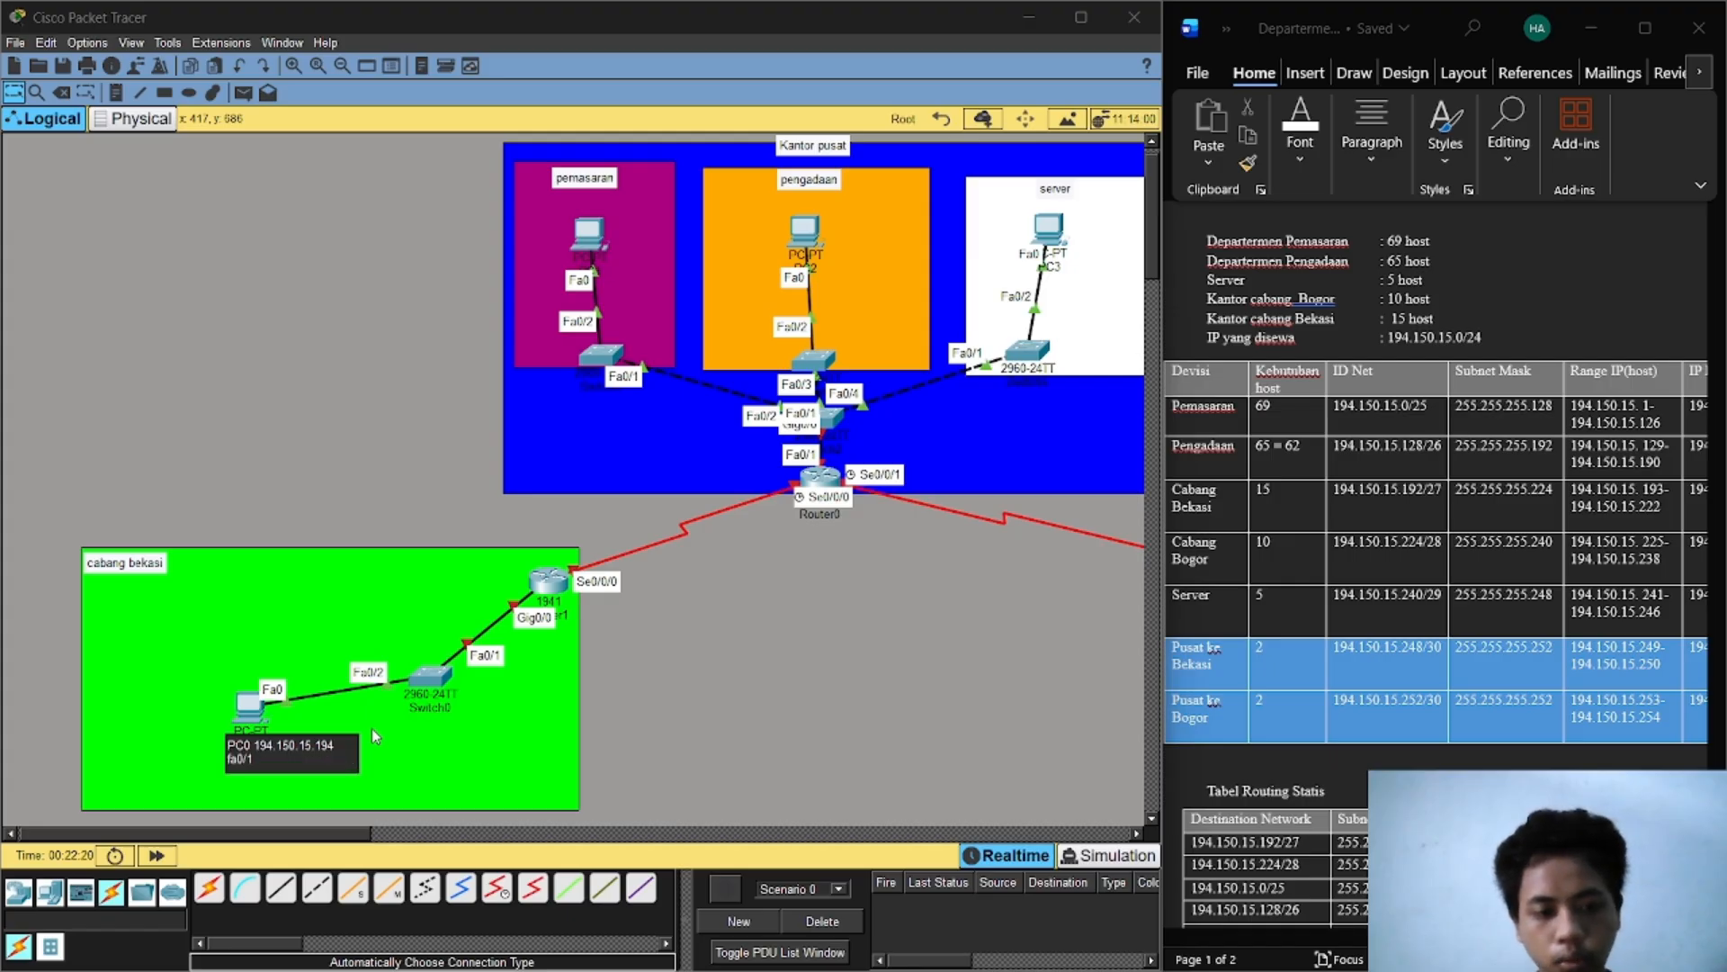
text(=gi)
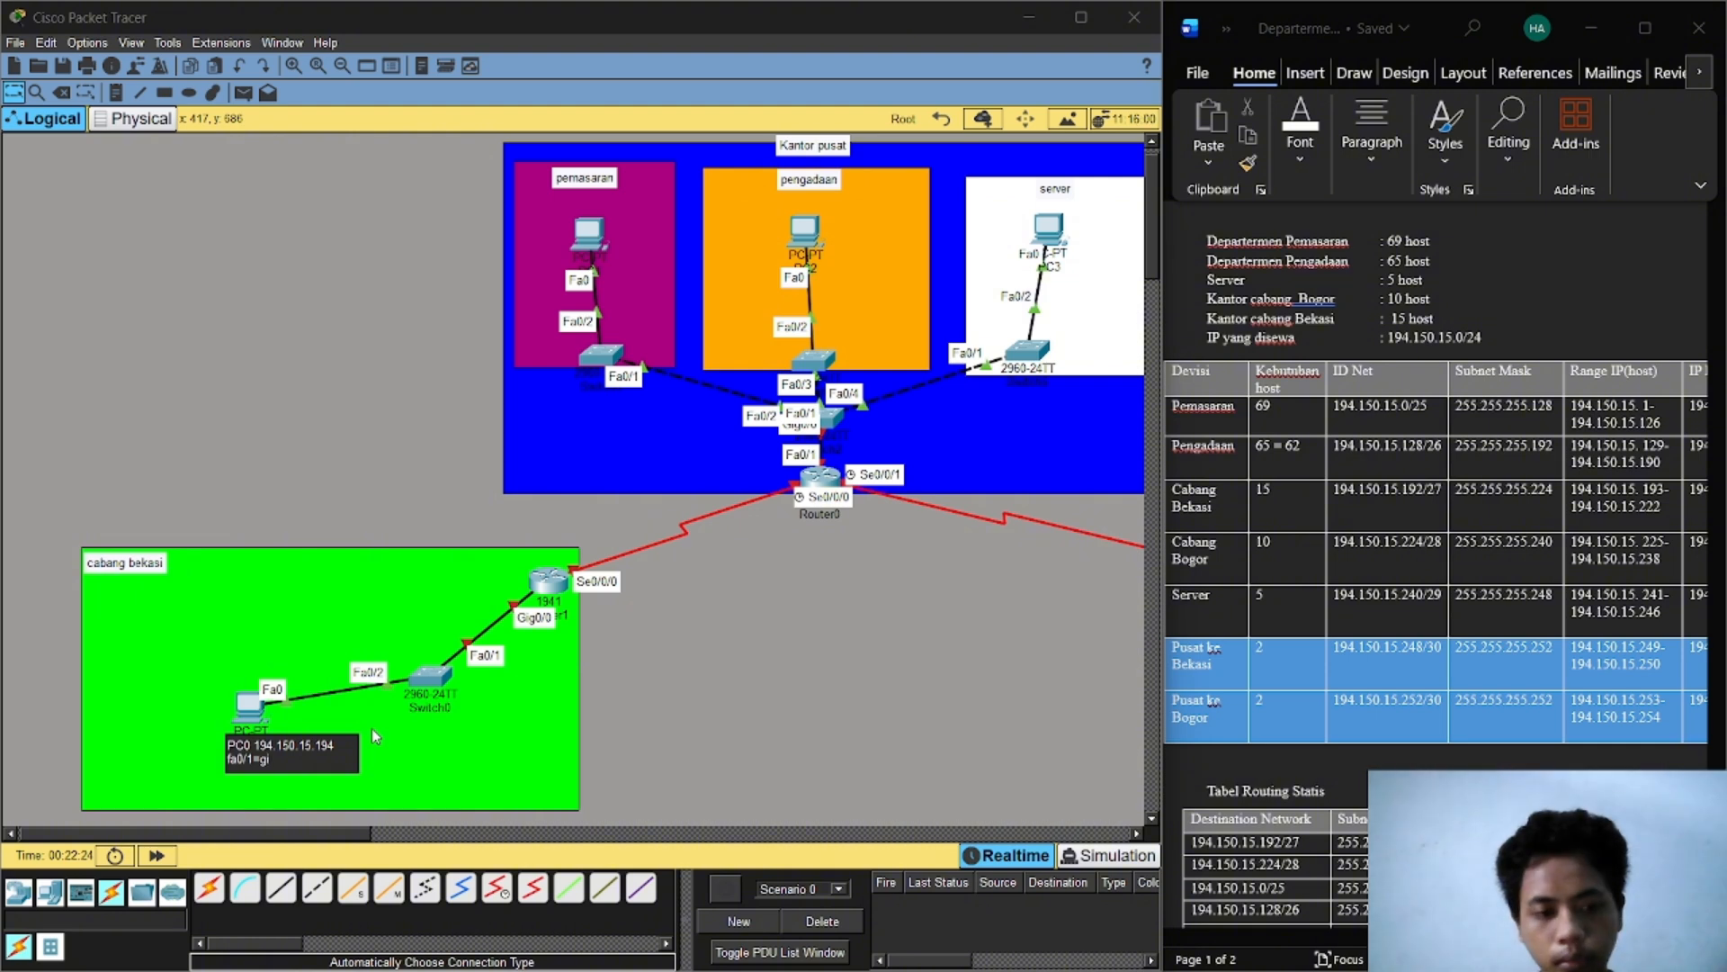
text(g0)
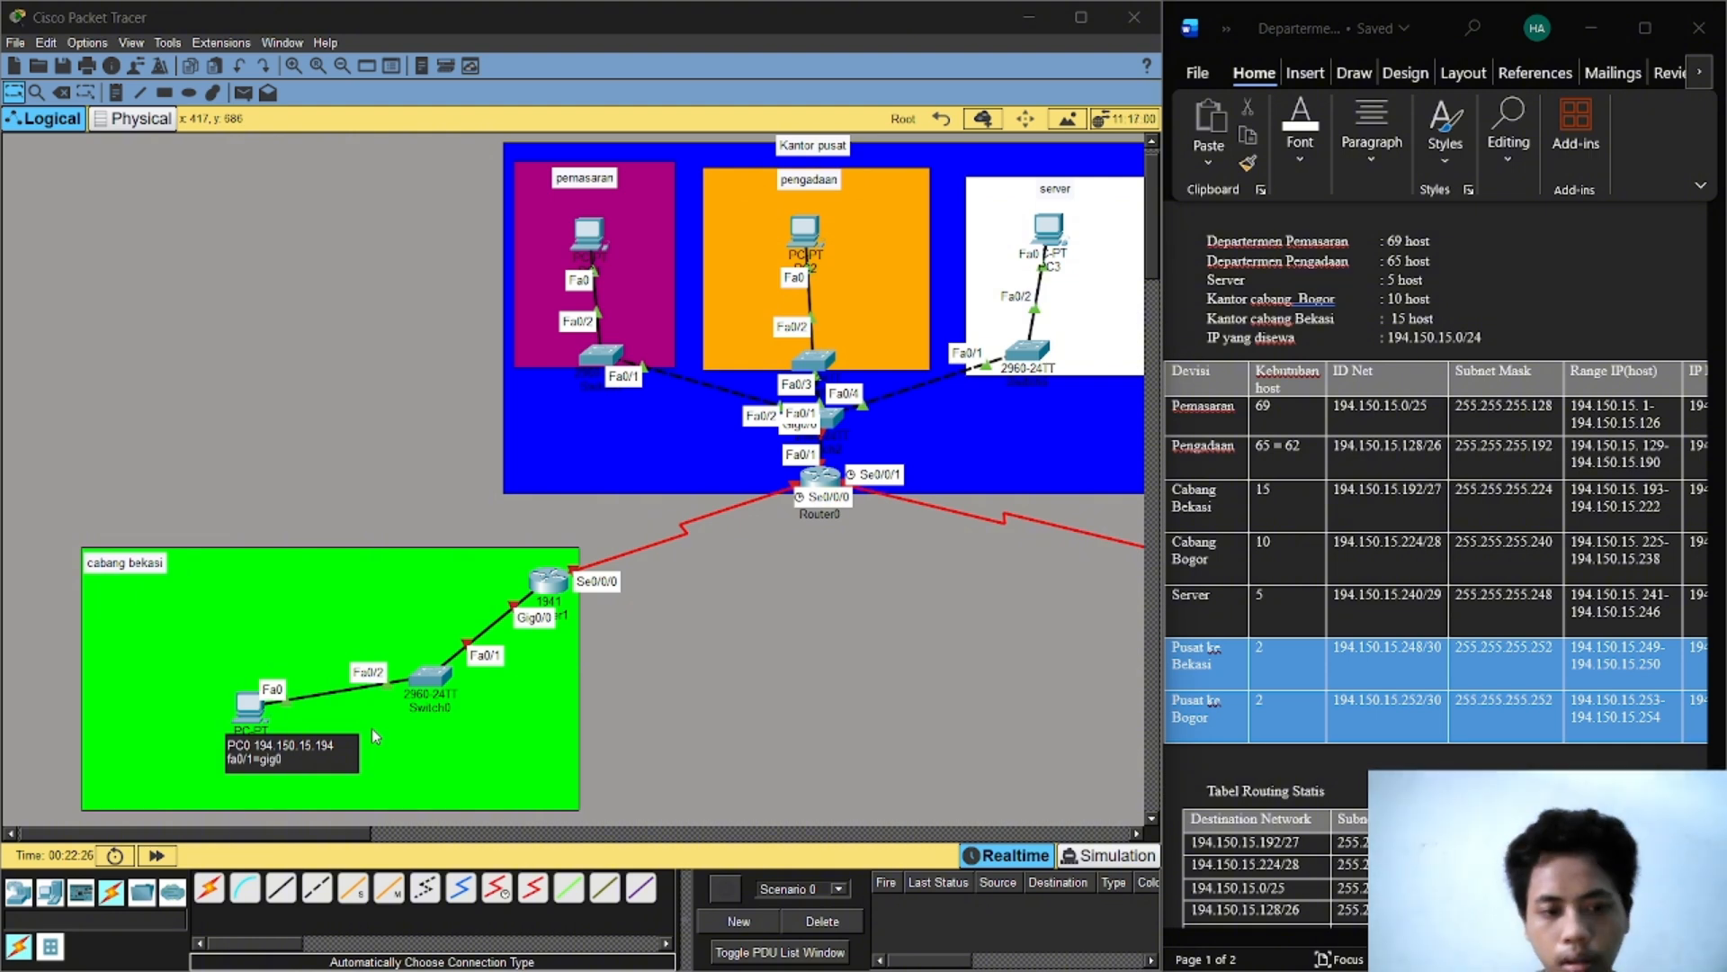
text(/0 )
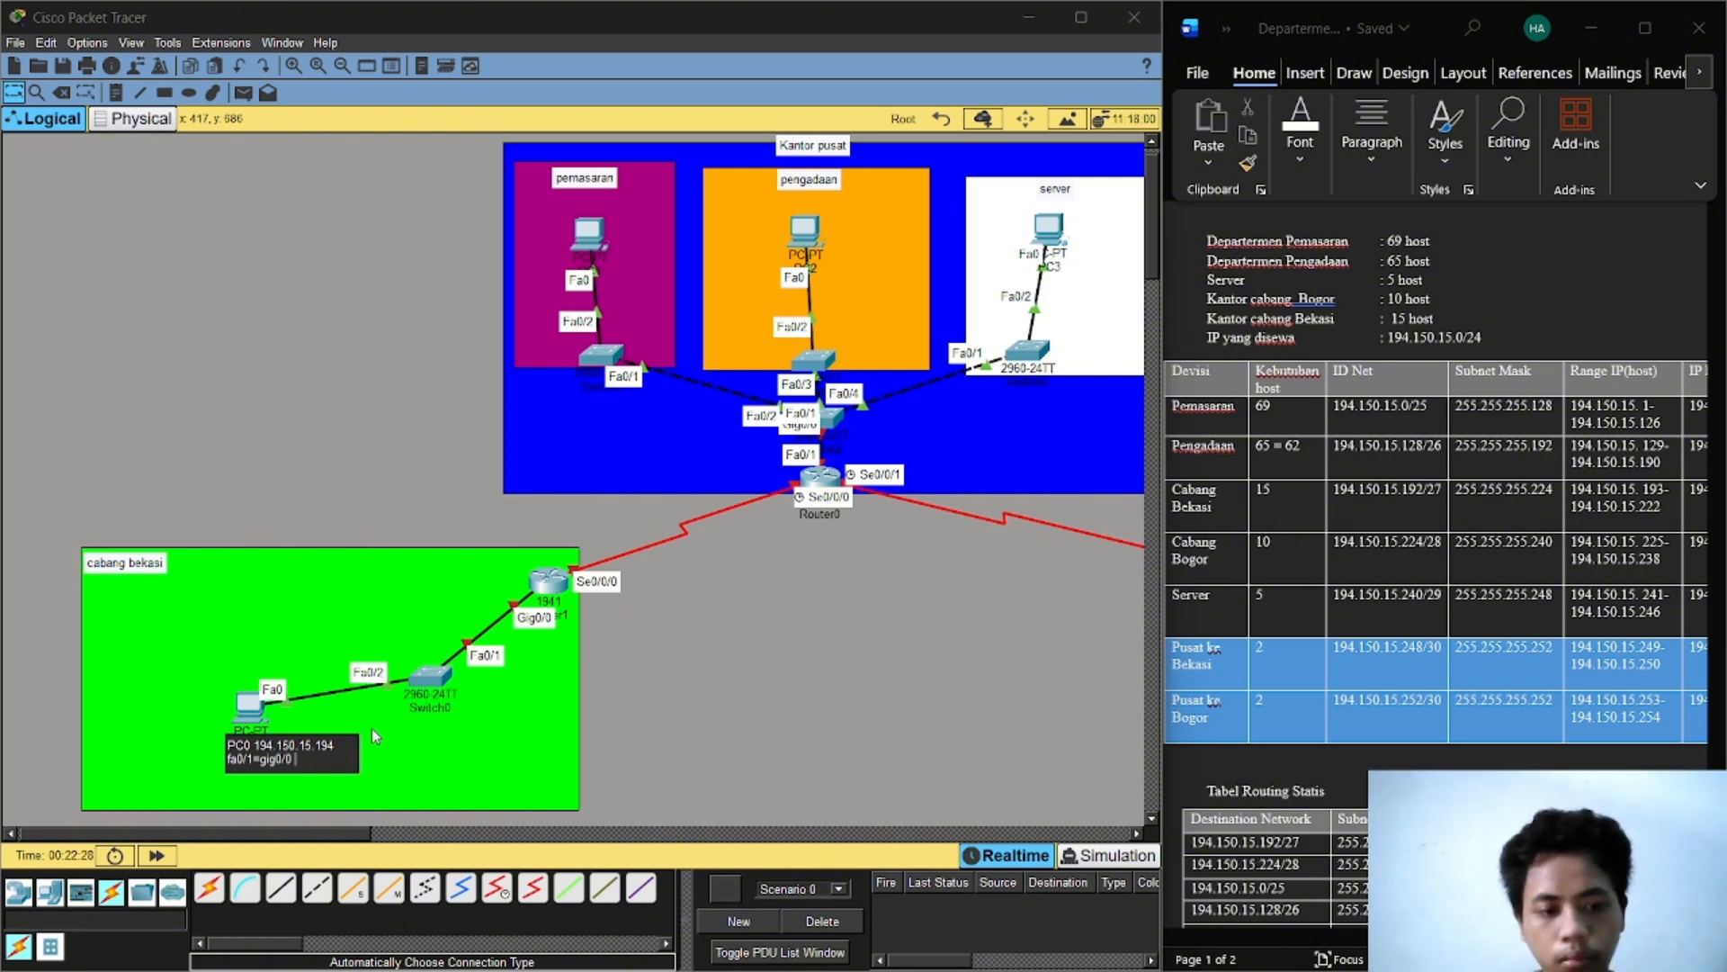
text(=)
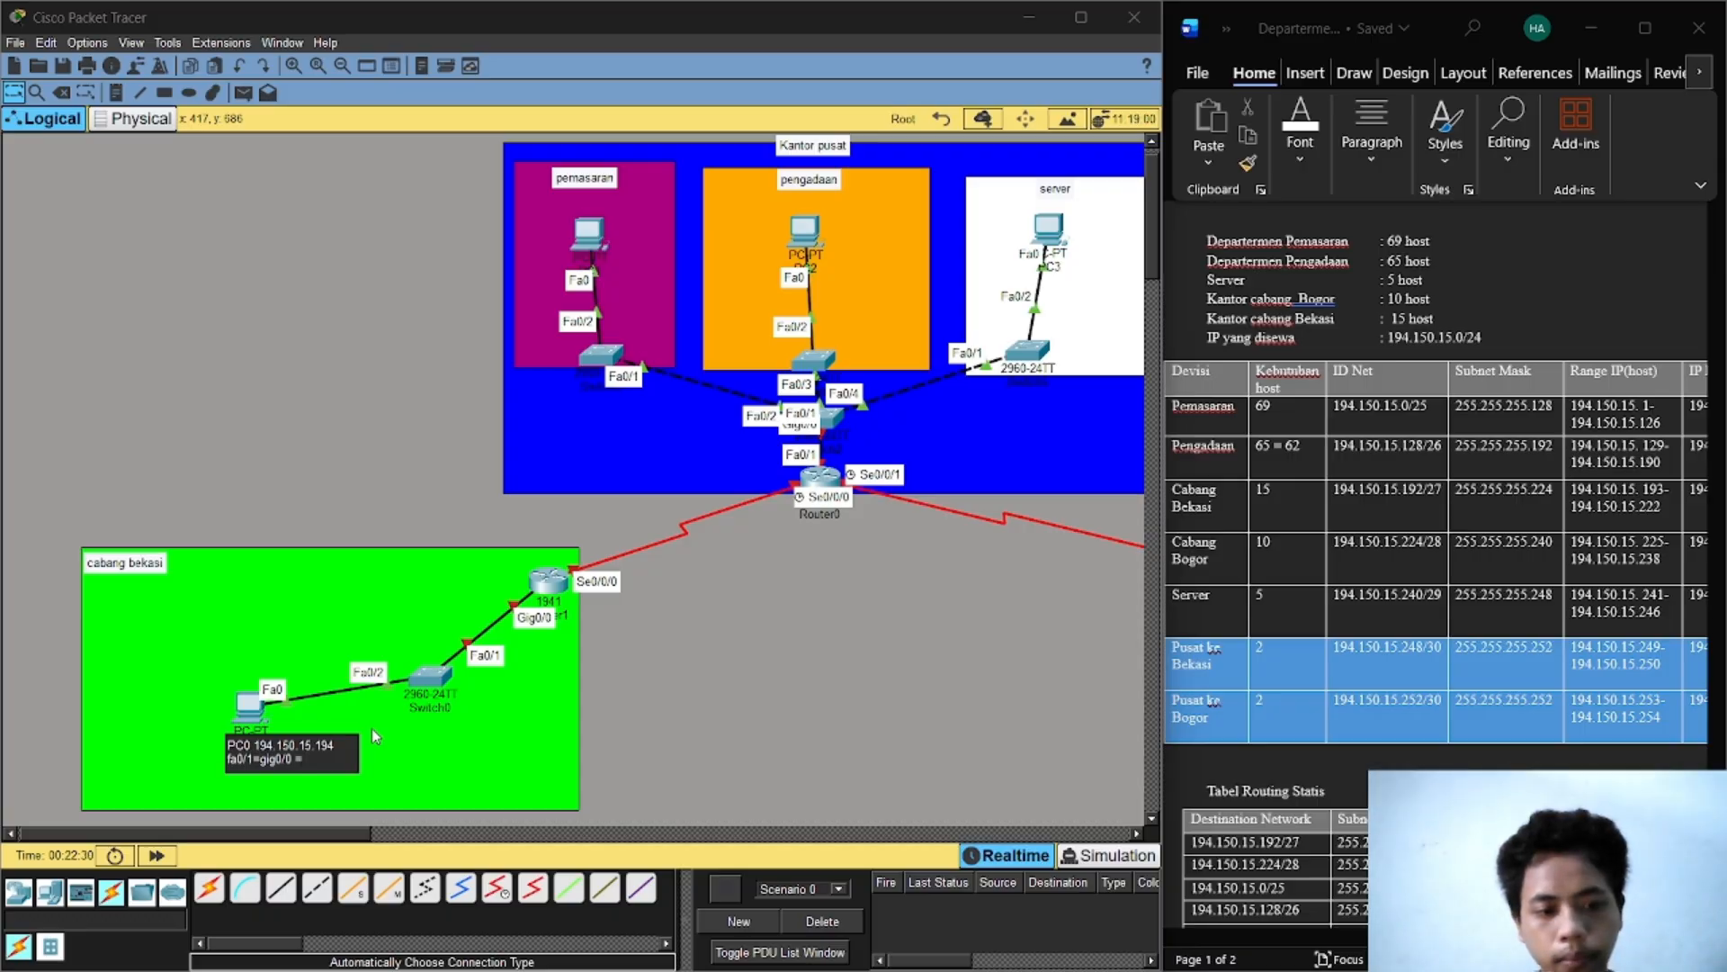
text( 194)
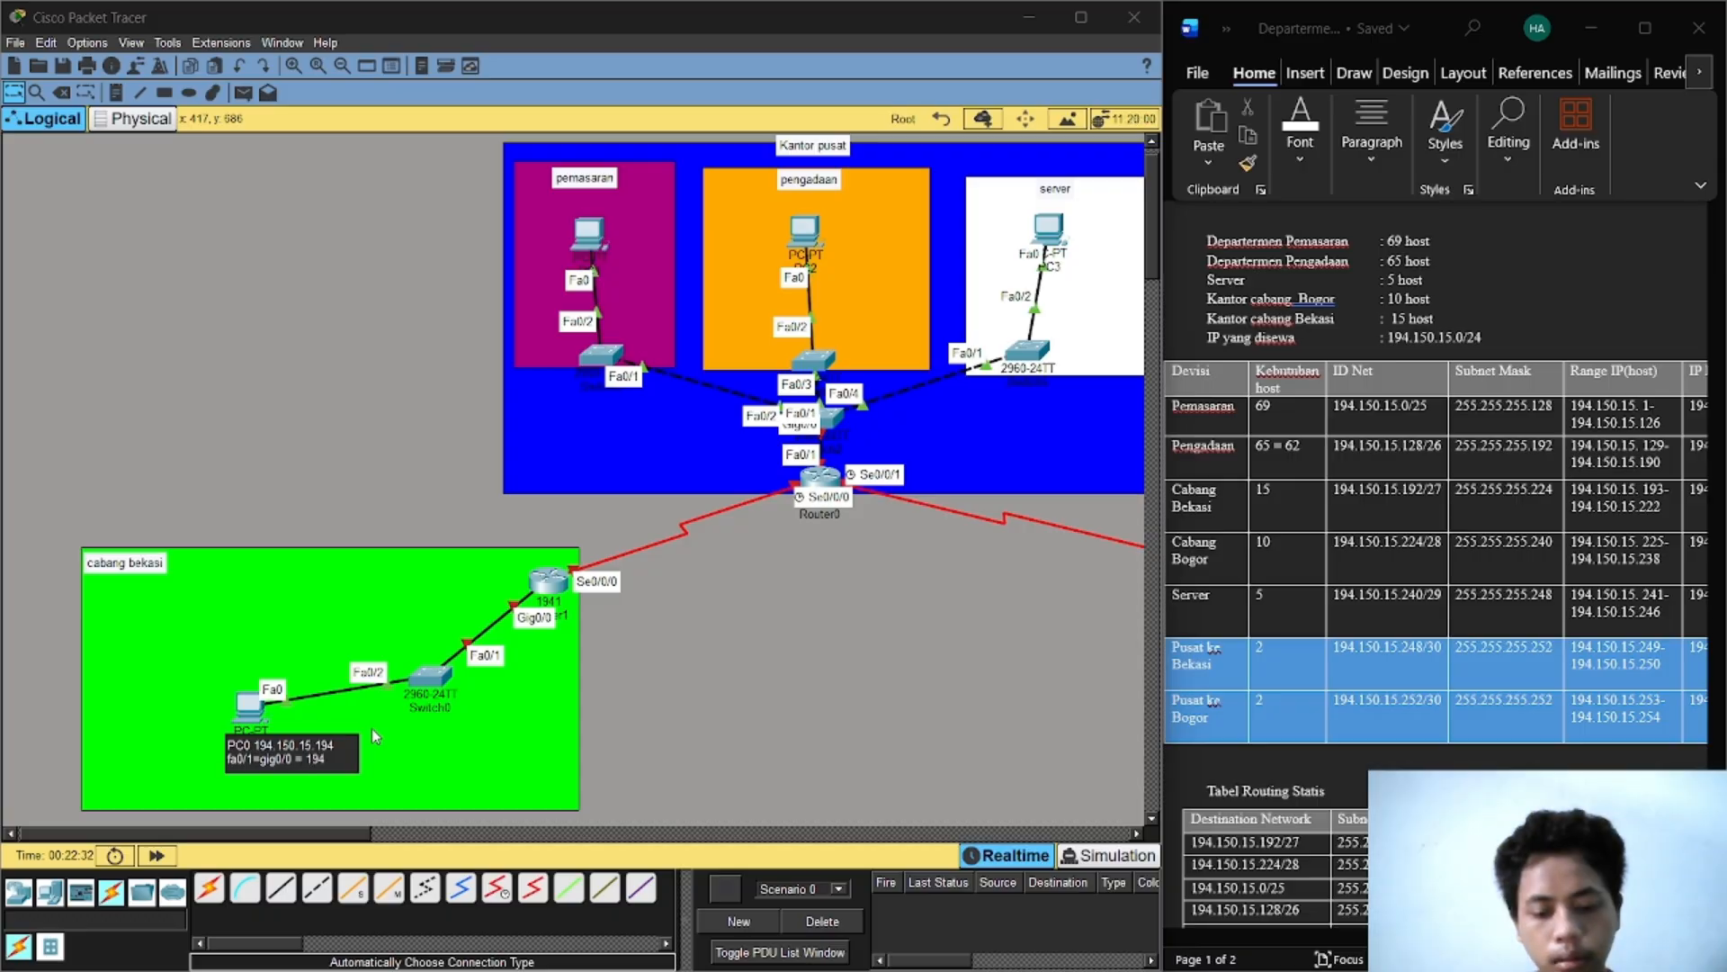
text(.1)
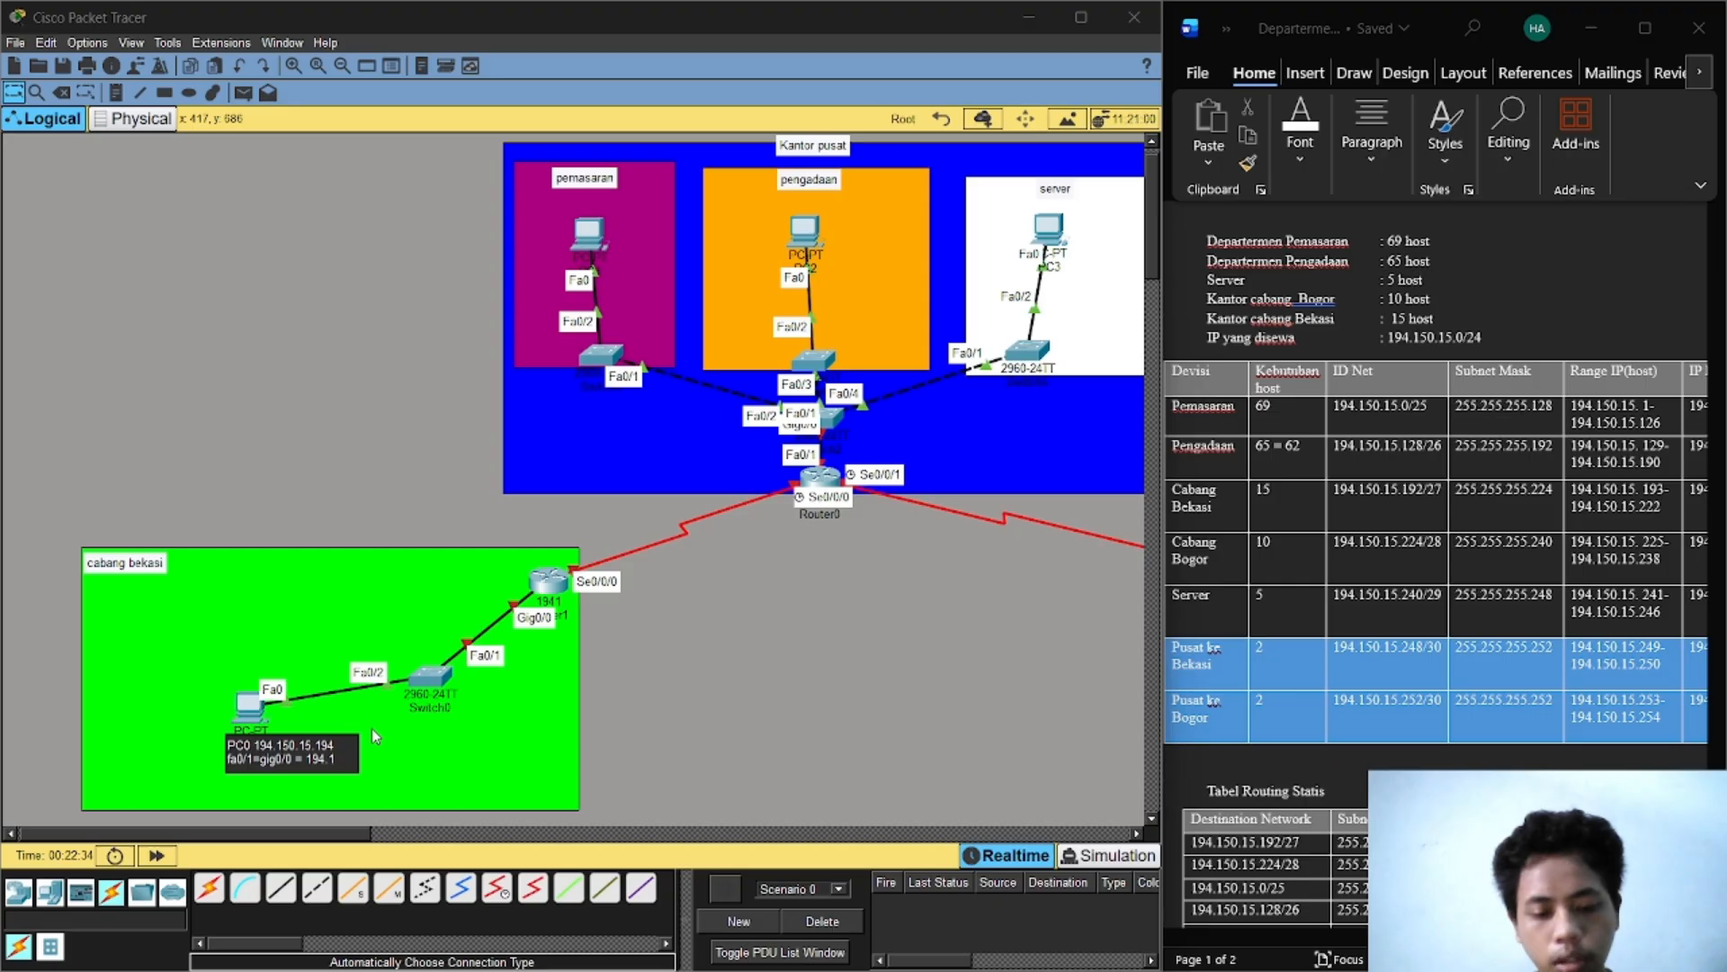
text(50.15)
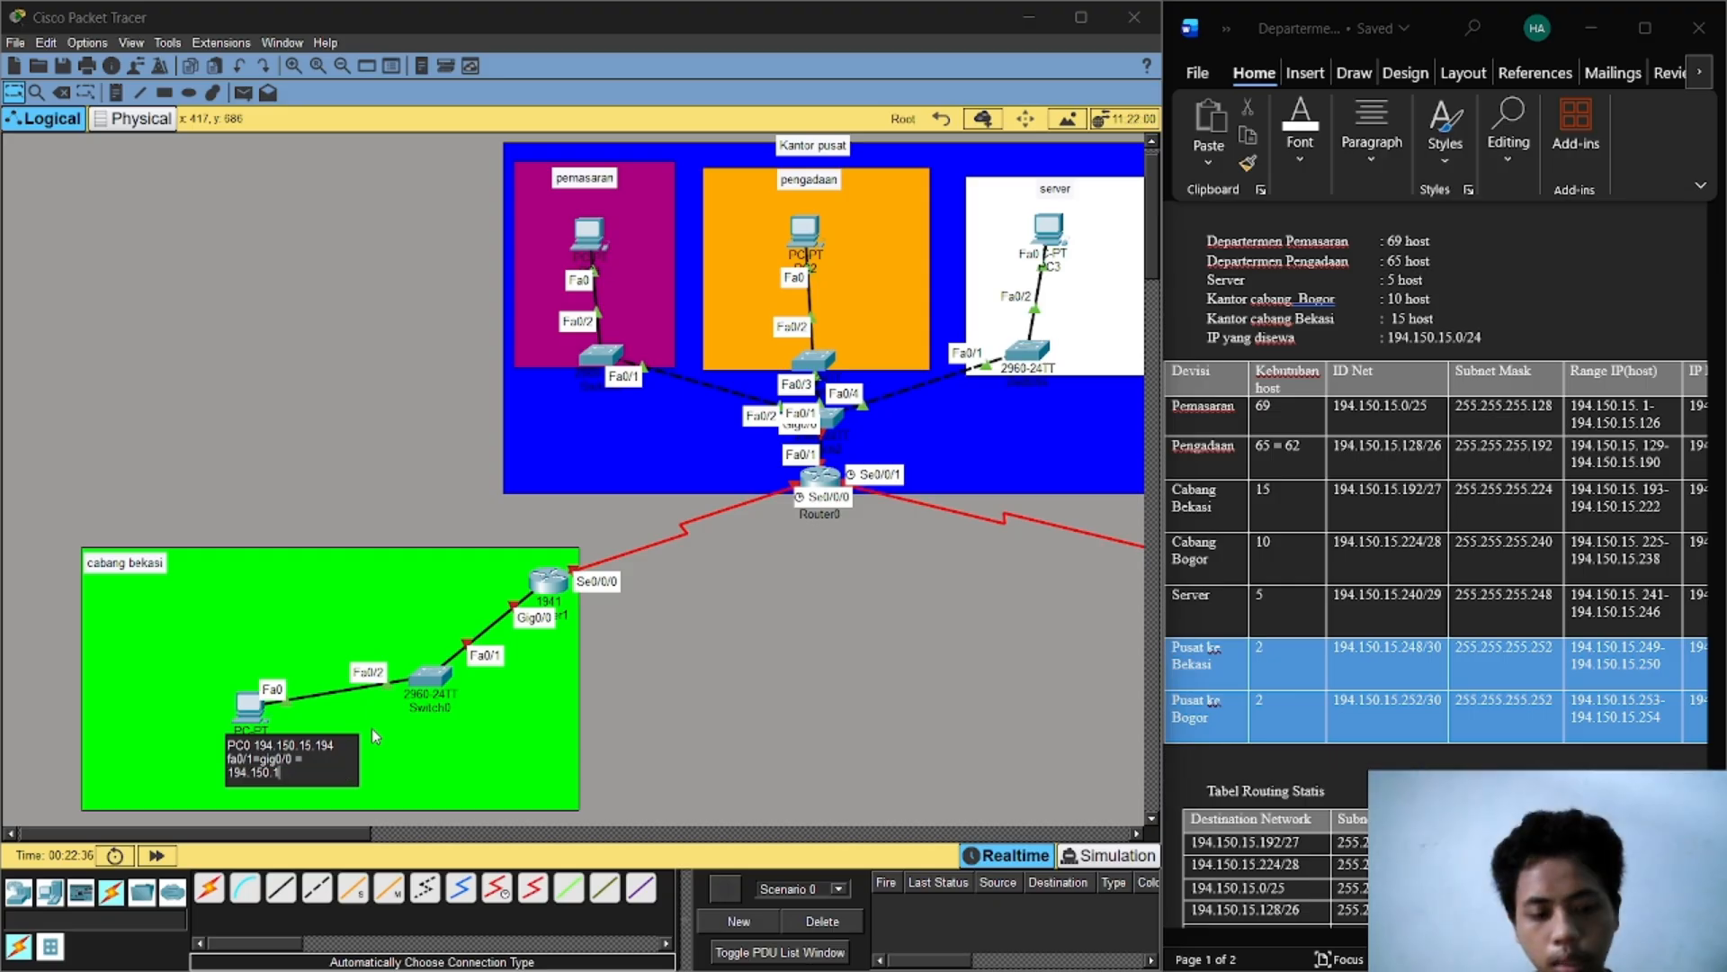
text(.)
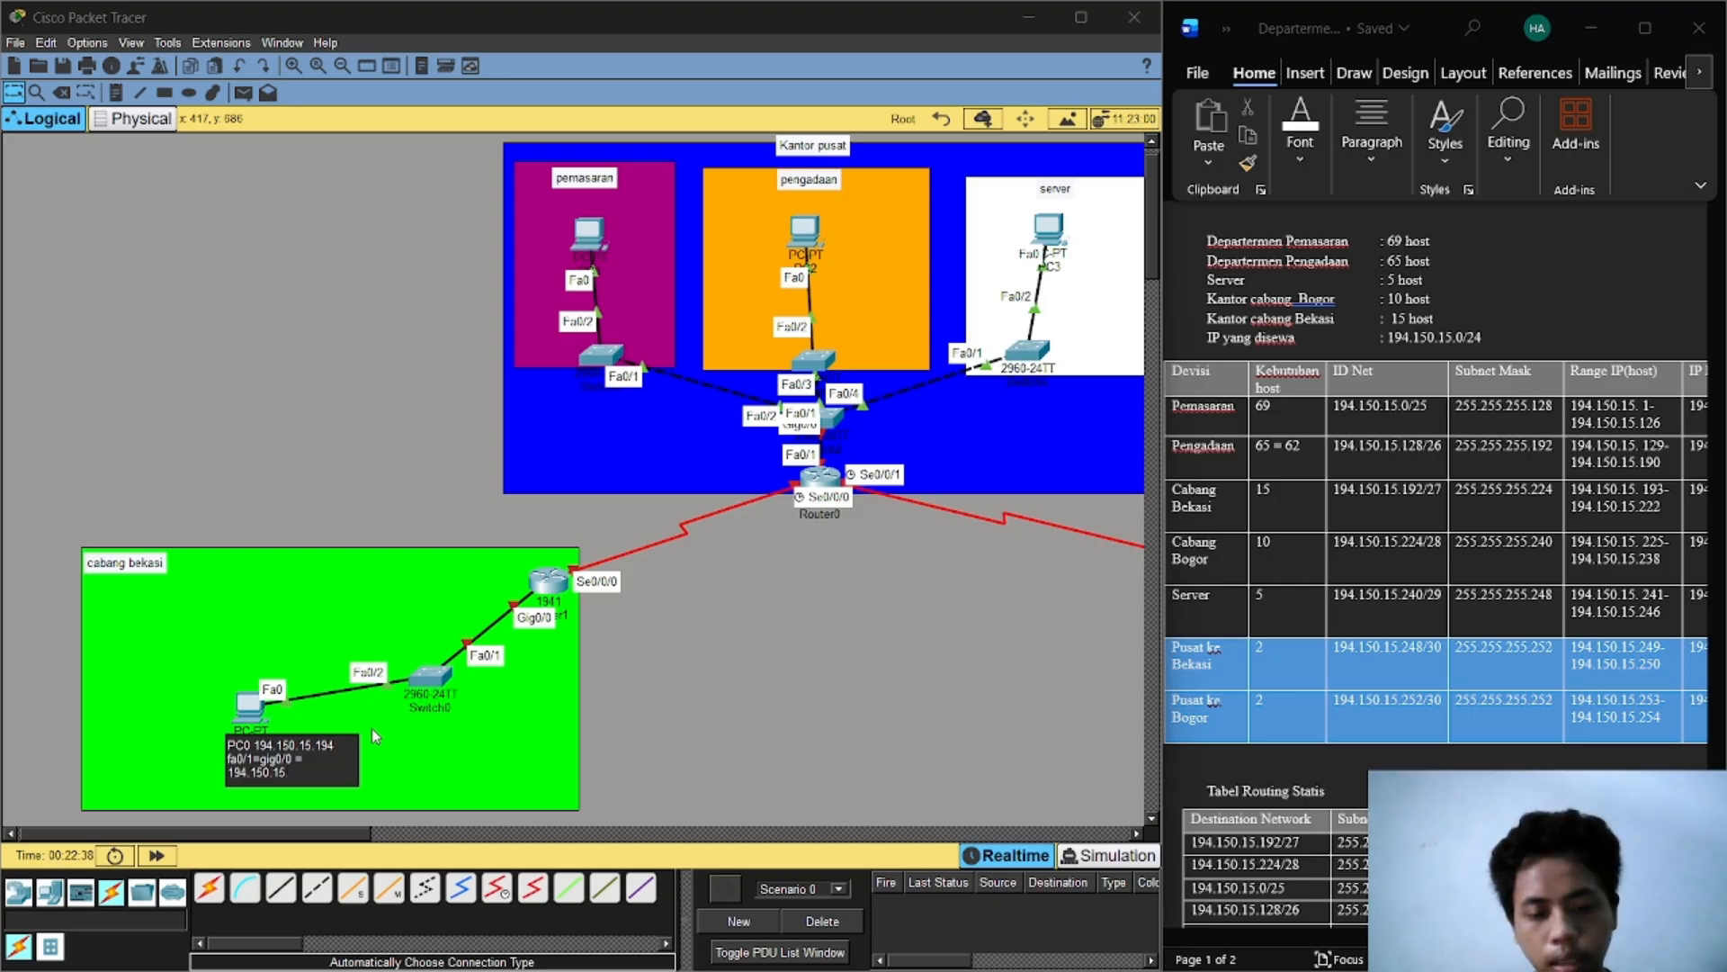
text(193)
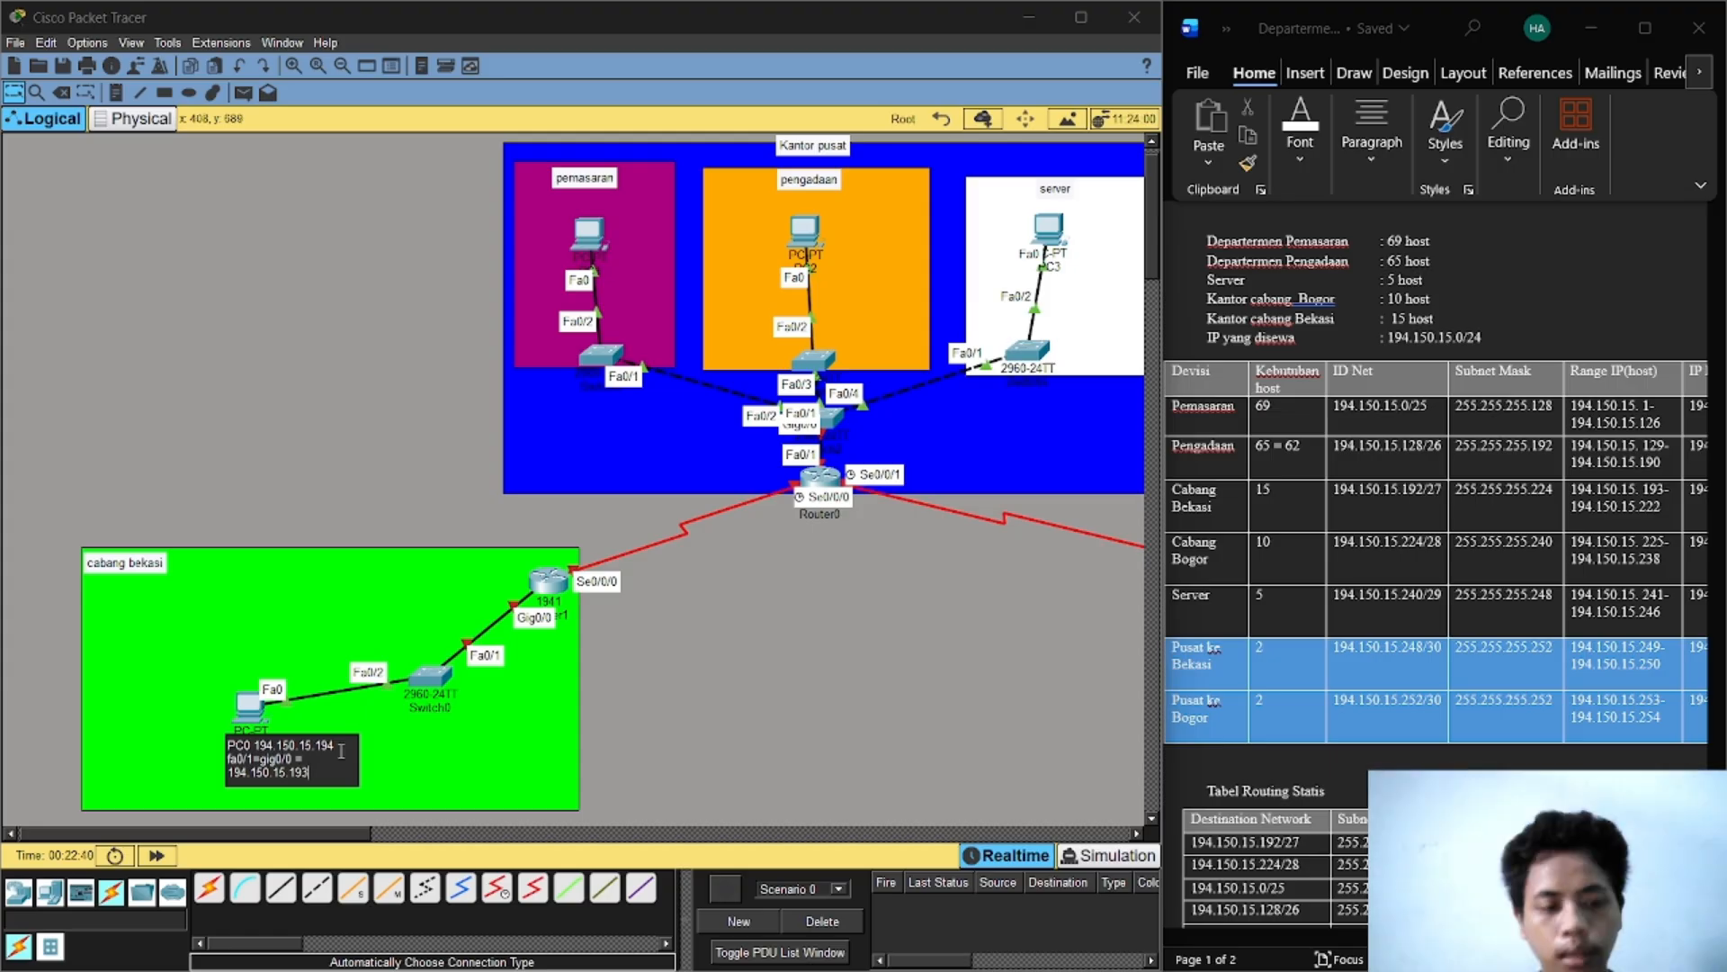
click(771, 591)
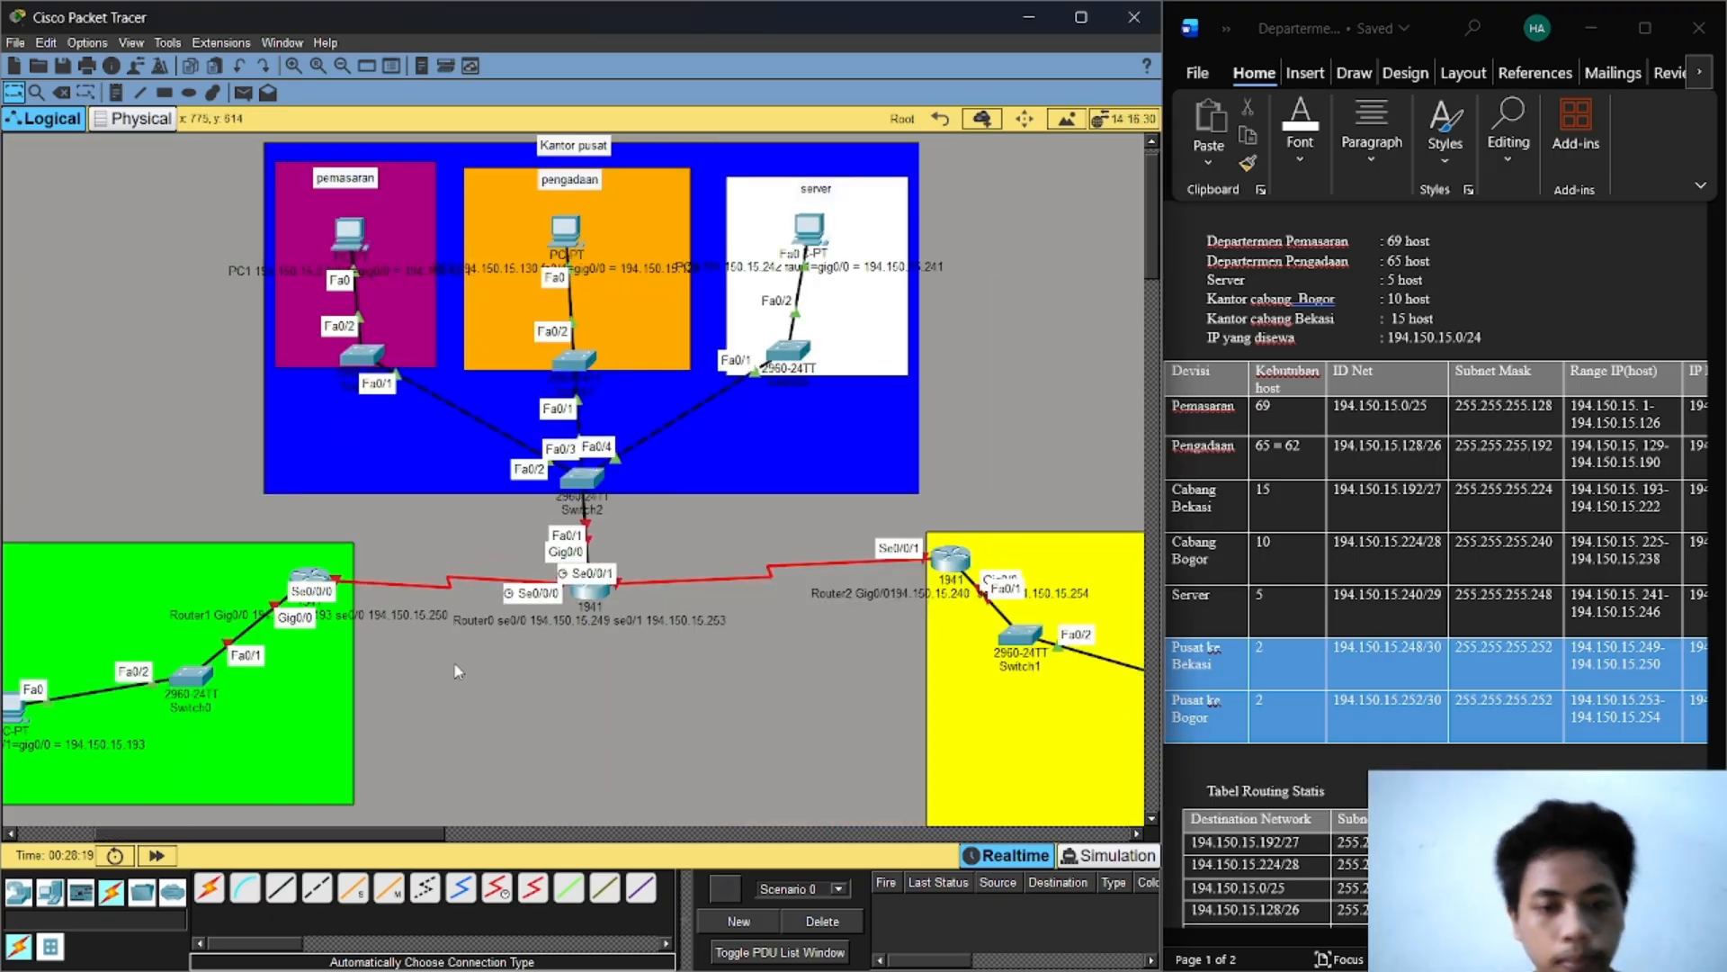
Step: Enlarge the Packet Tracer window to full screen and review the whole labelled topology
scroll(454, 662, down, 1)
scroll(454, 661, down, 1)
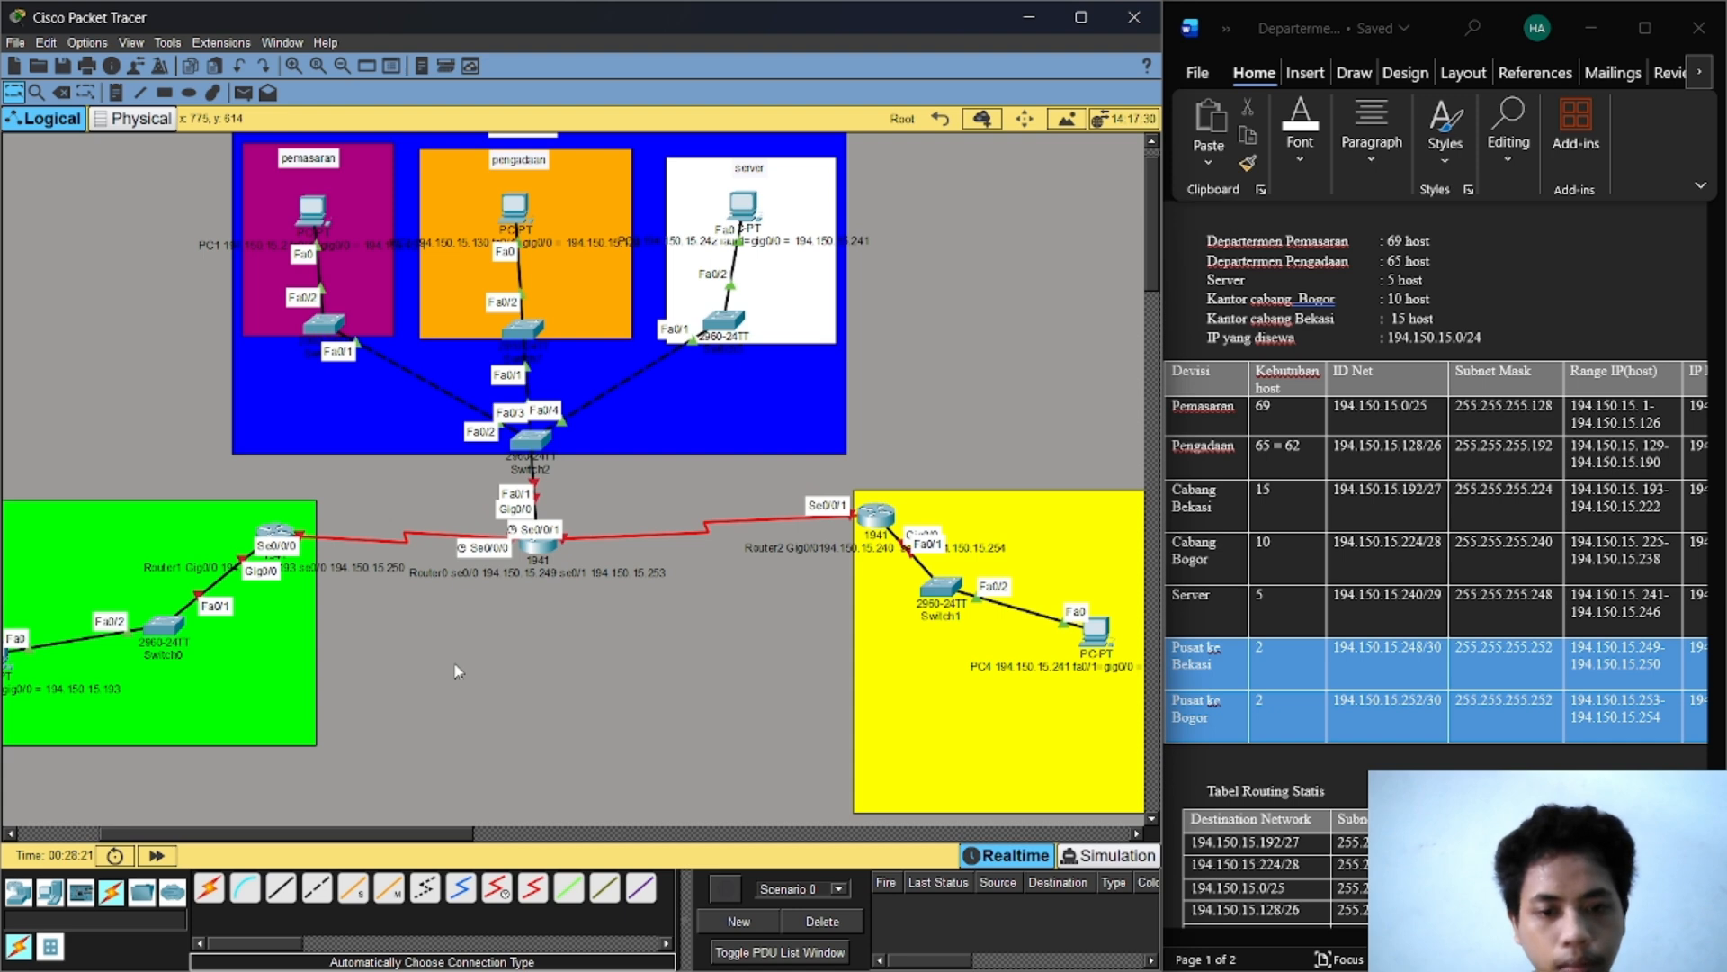
scroll(453, 661, left, 1)
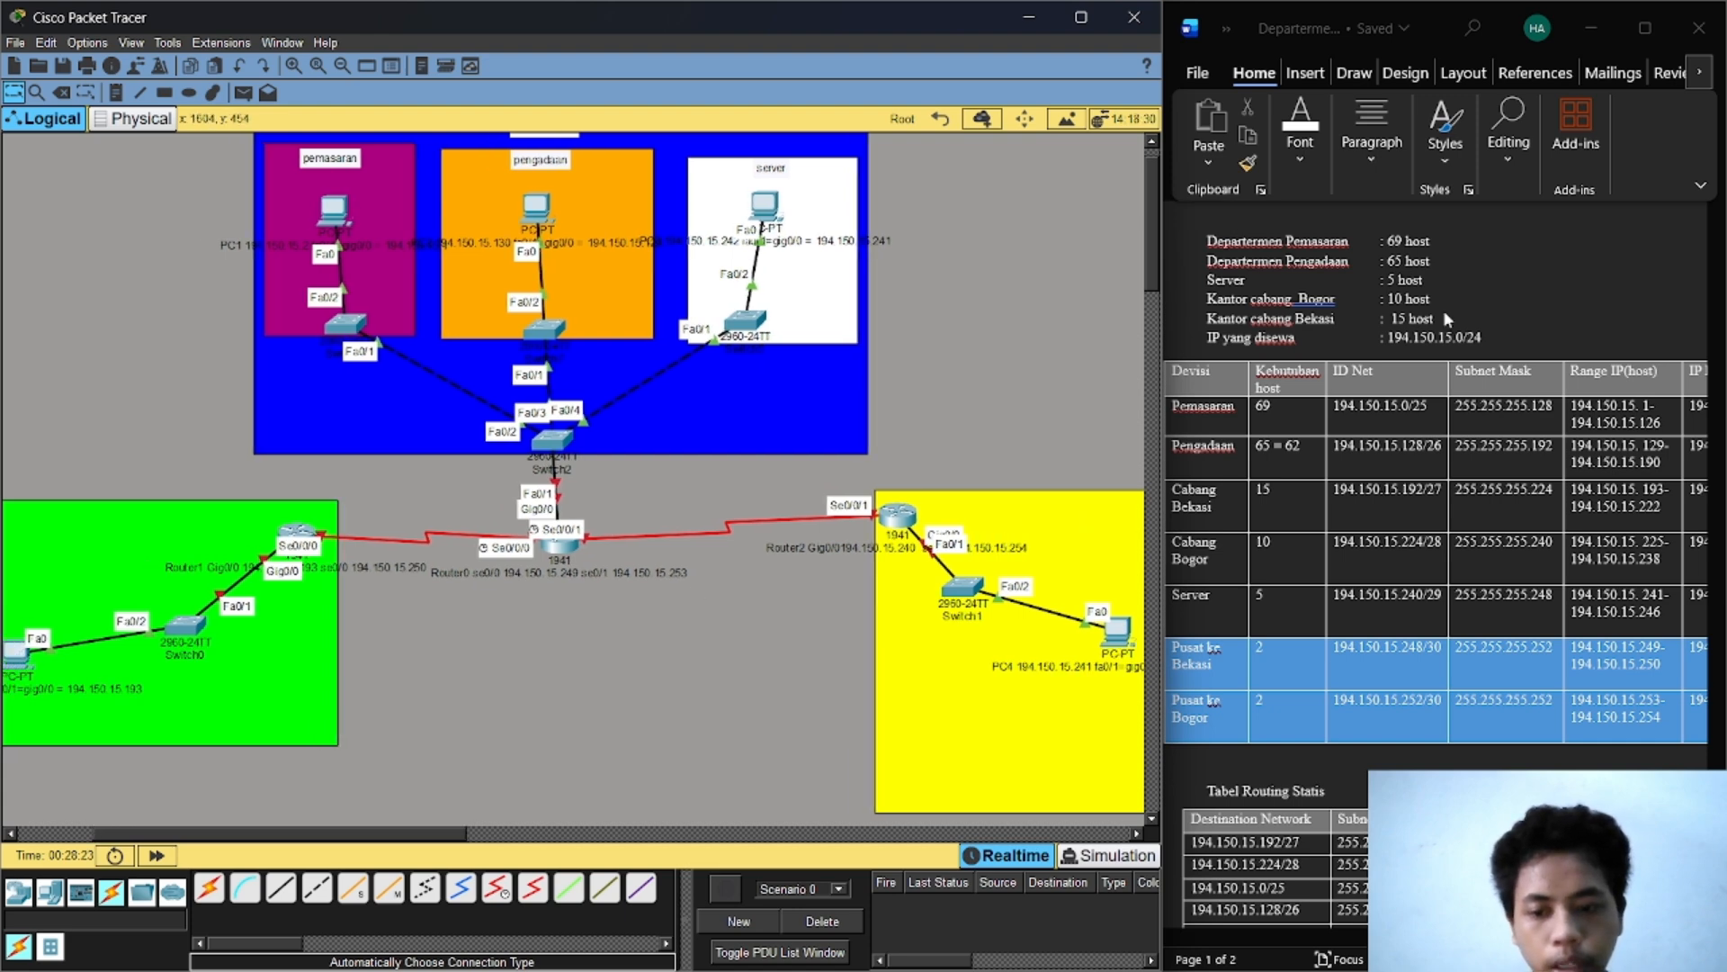
click(1089, 23)
scroll(825, 405, left, 2)
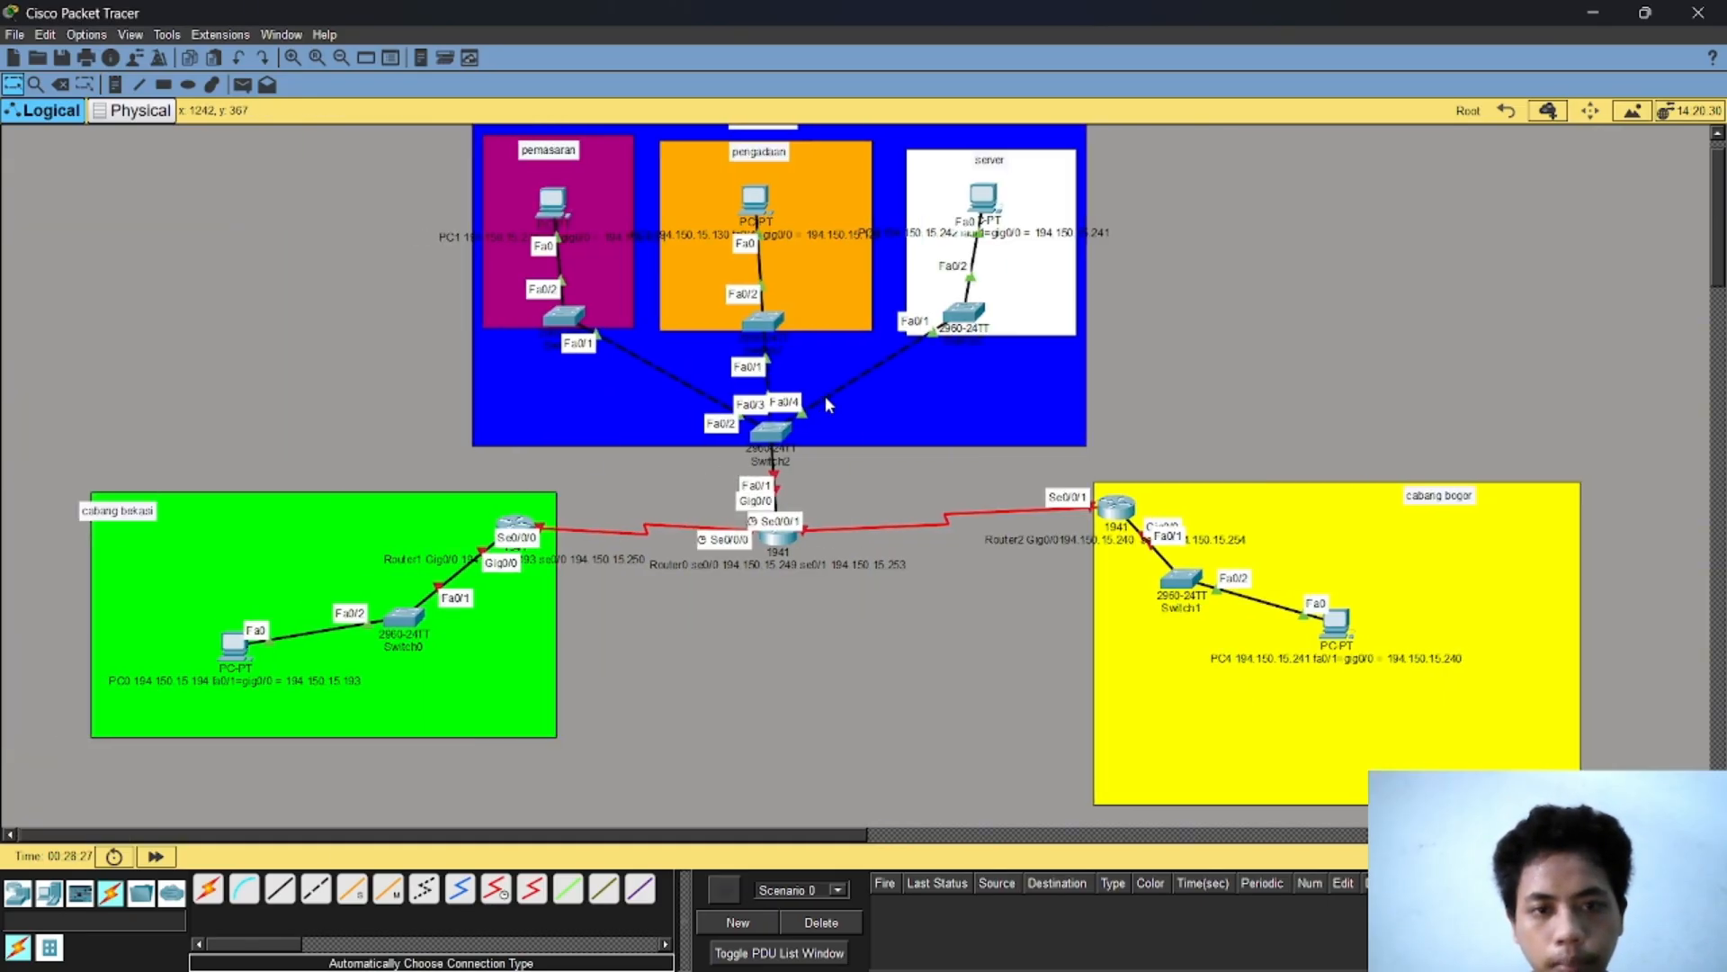
scroll(826, 405, up, 1)
scroll(824, 396, down, 1)
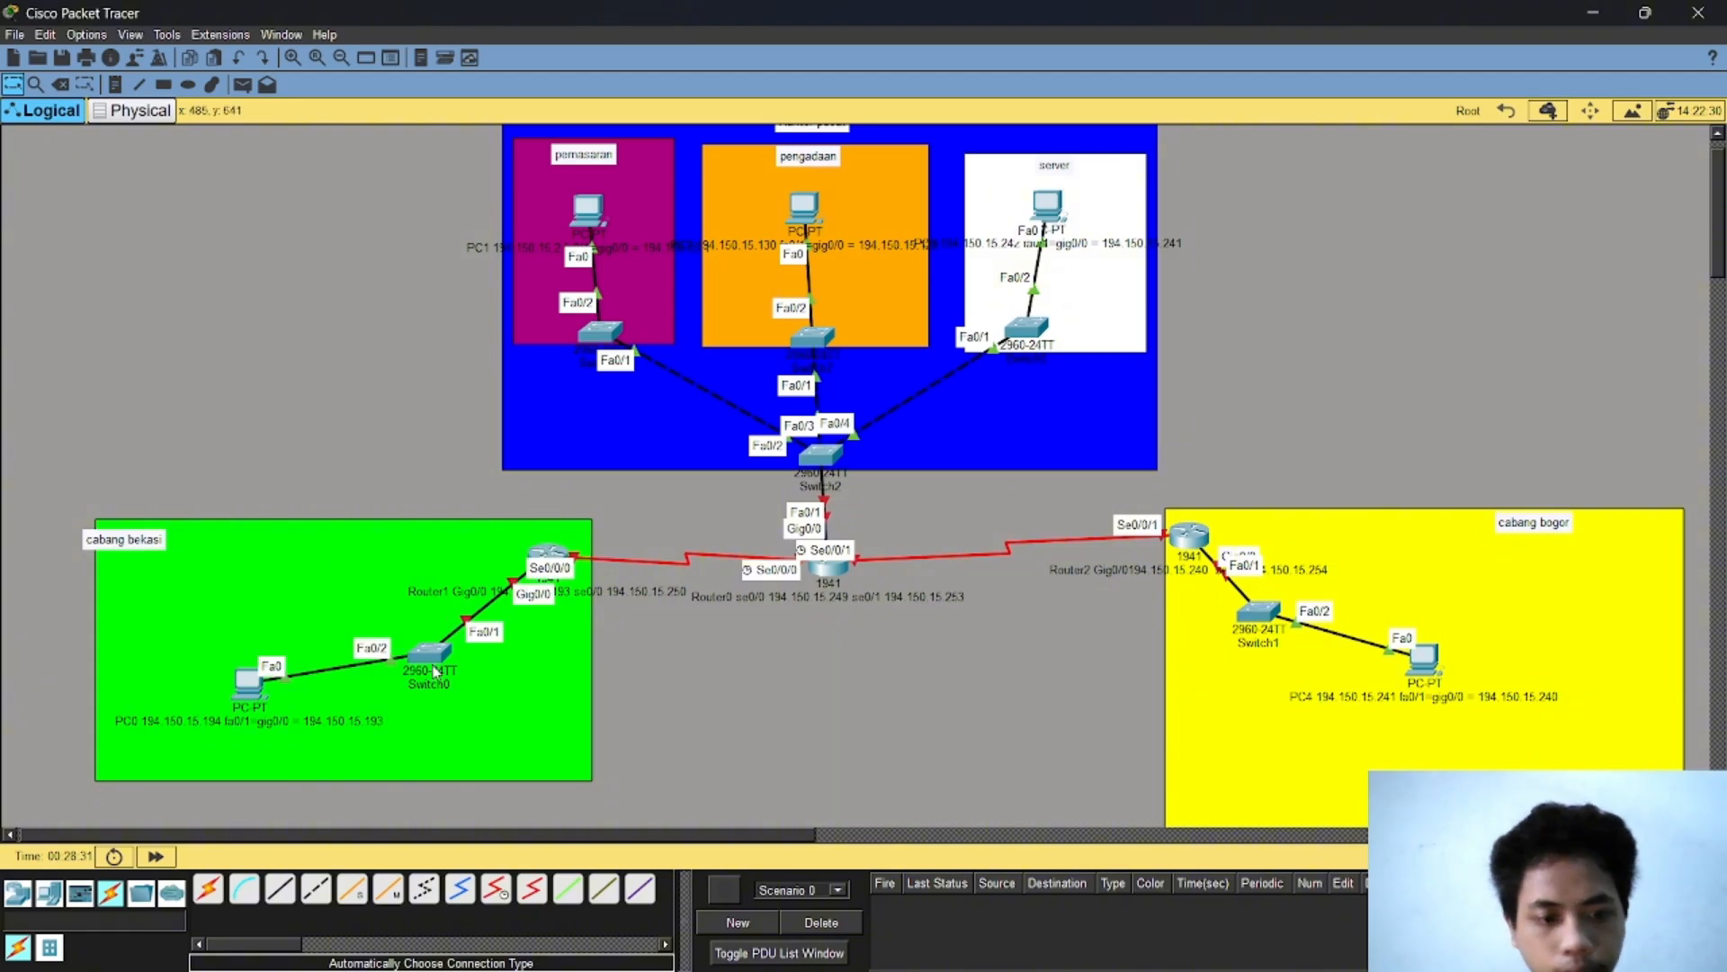
Step: Reposition Switch0 and the cabang bekasi label inside the green branch area
drag(436, 656, 369, 697)
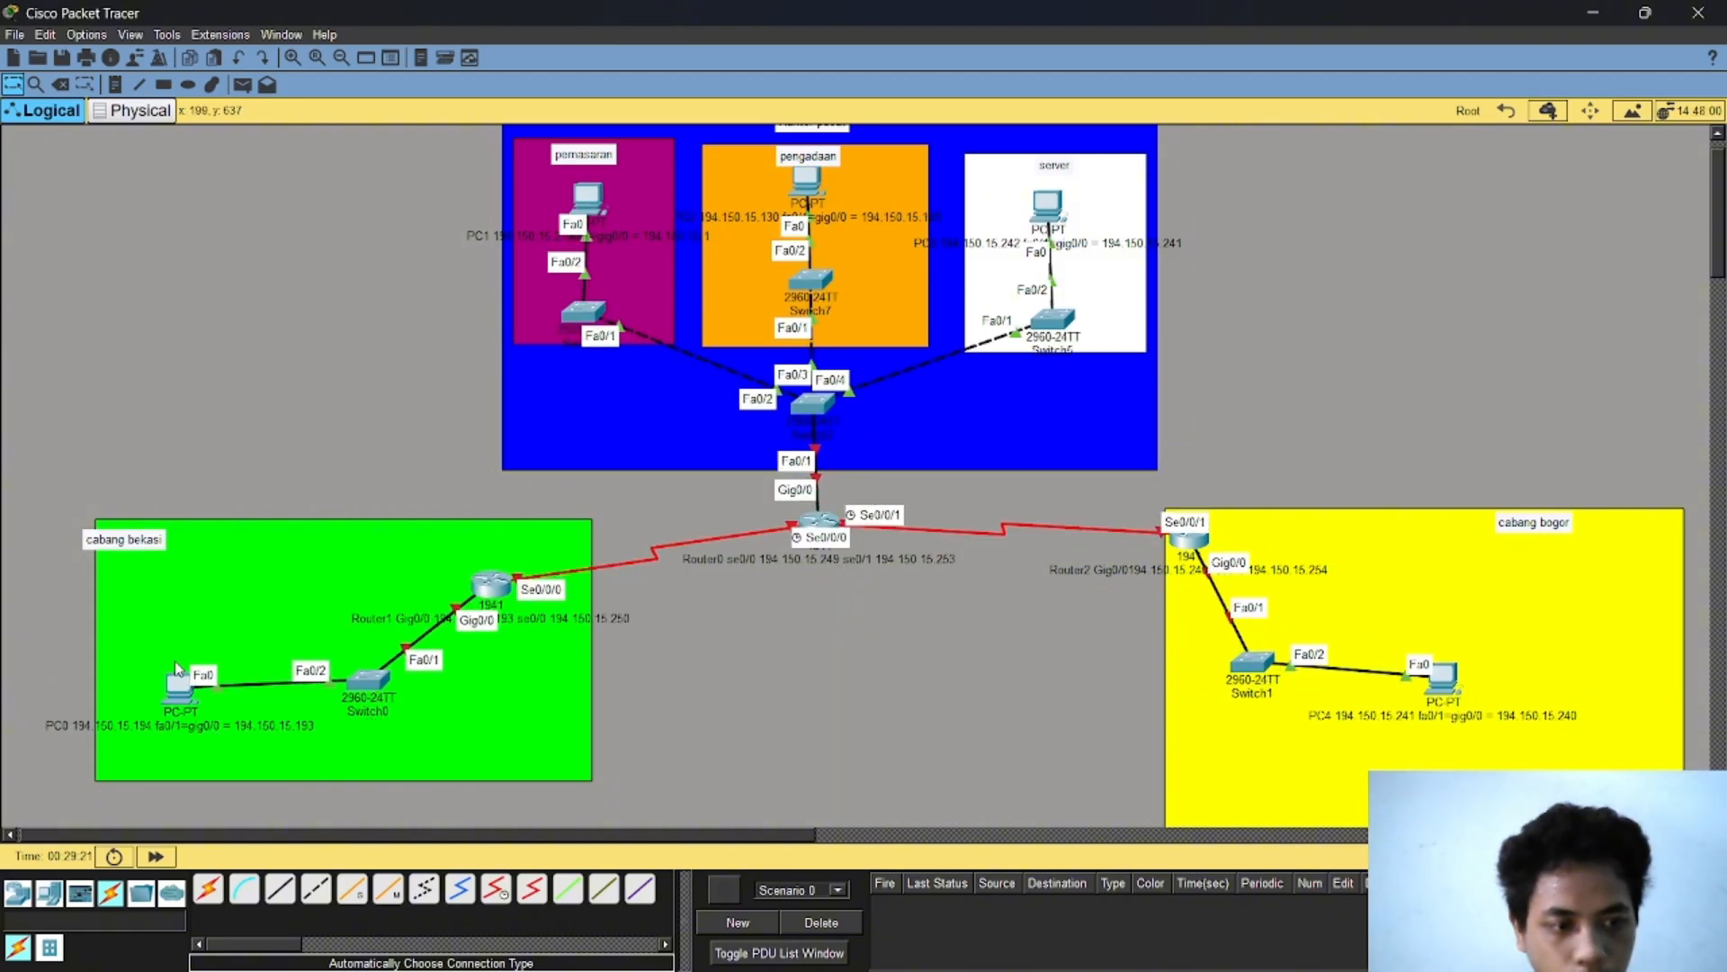
drag(120, 544, 135, 547)
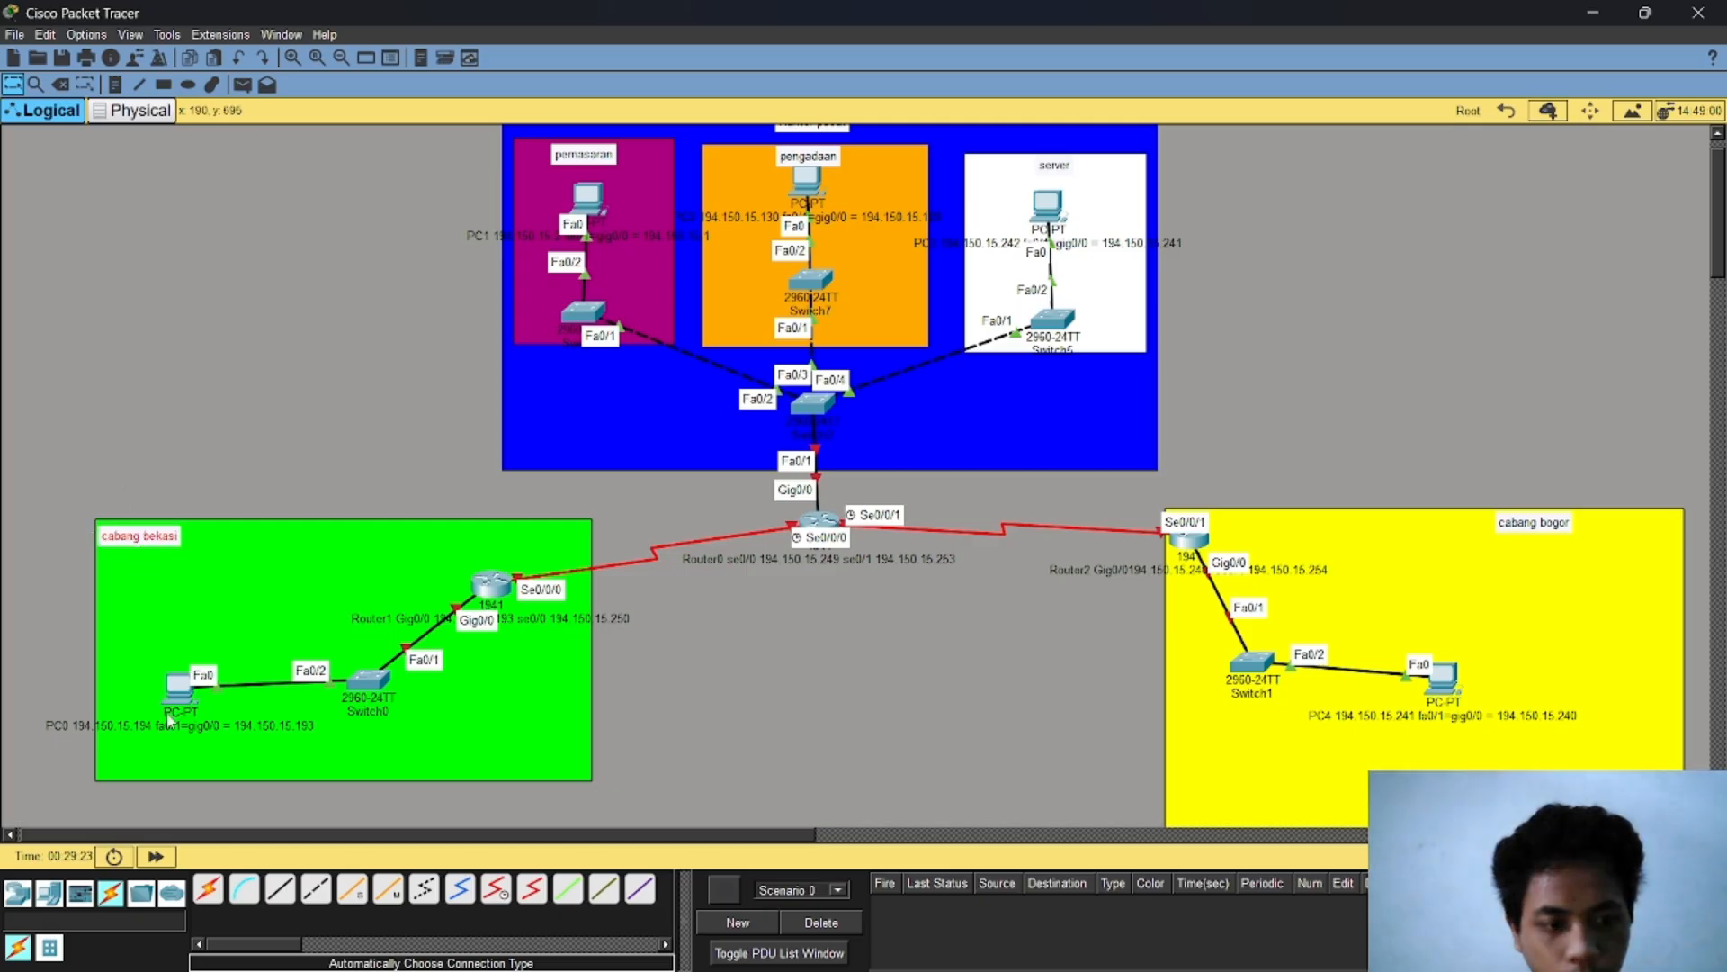
Step: Set the cabang bekasi PC's static IPv4 address to 194.150.15.194 with the default subnet mask
click(177, 691)
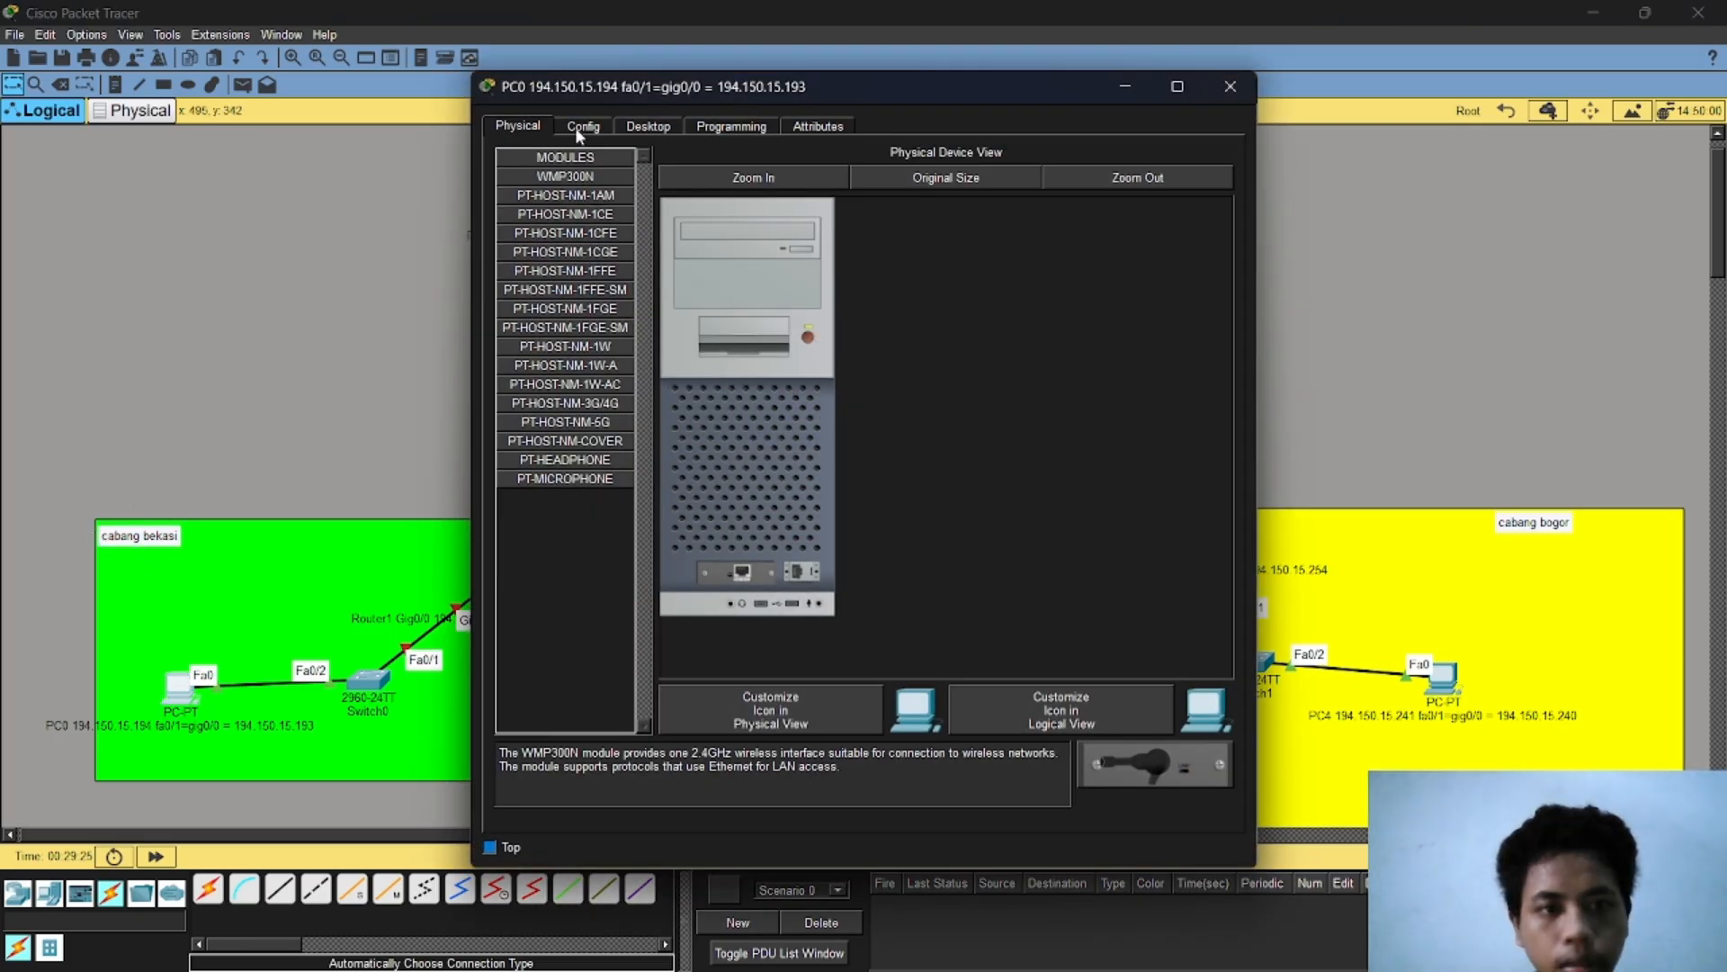
click(650, 126)
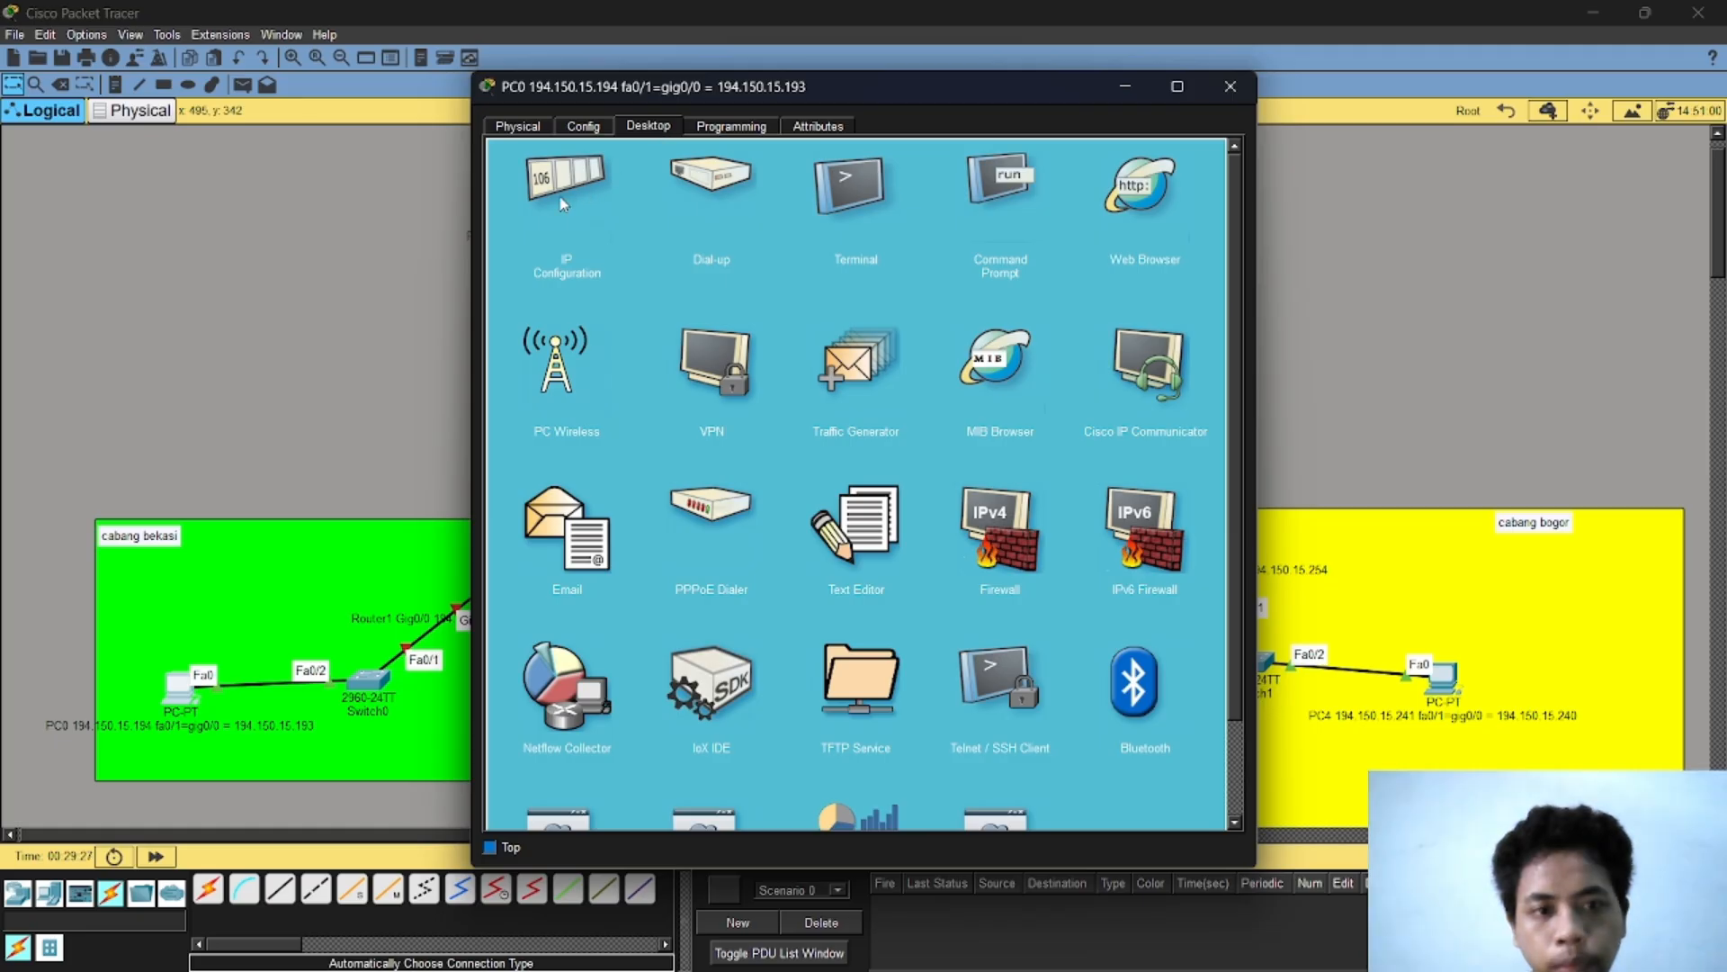
click(562, 200)
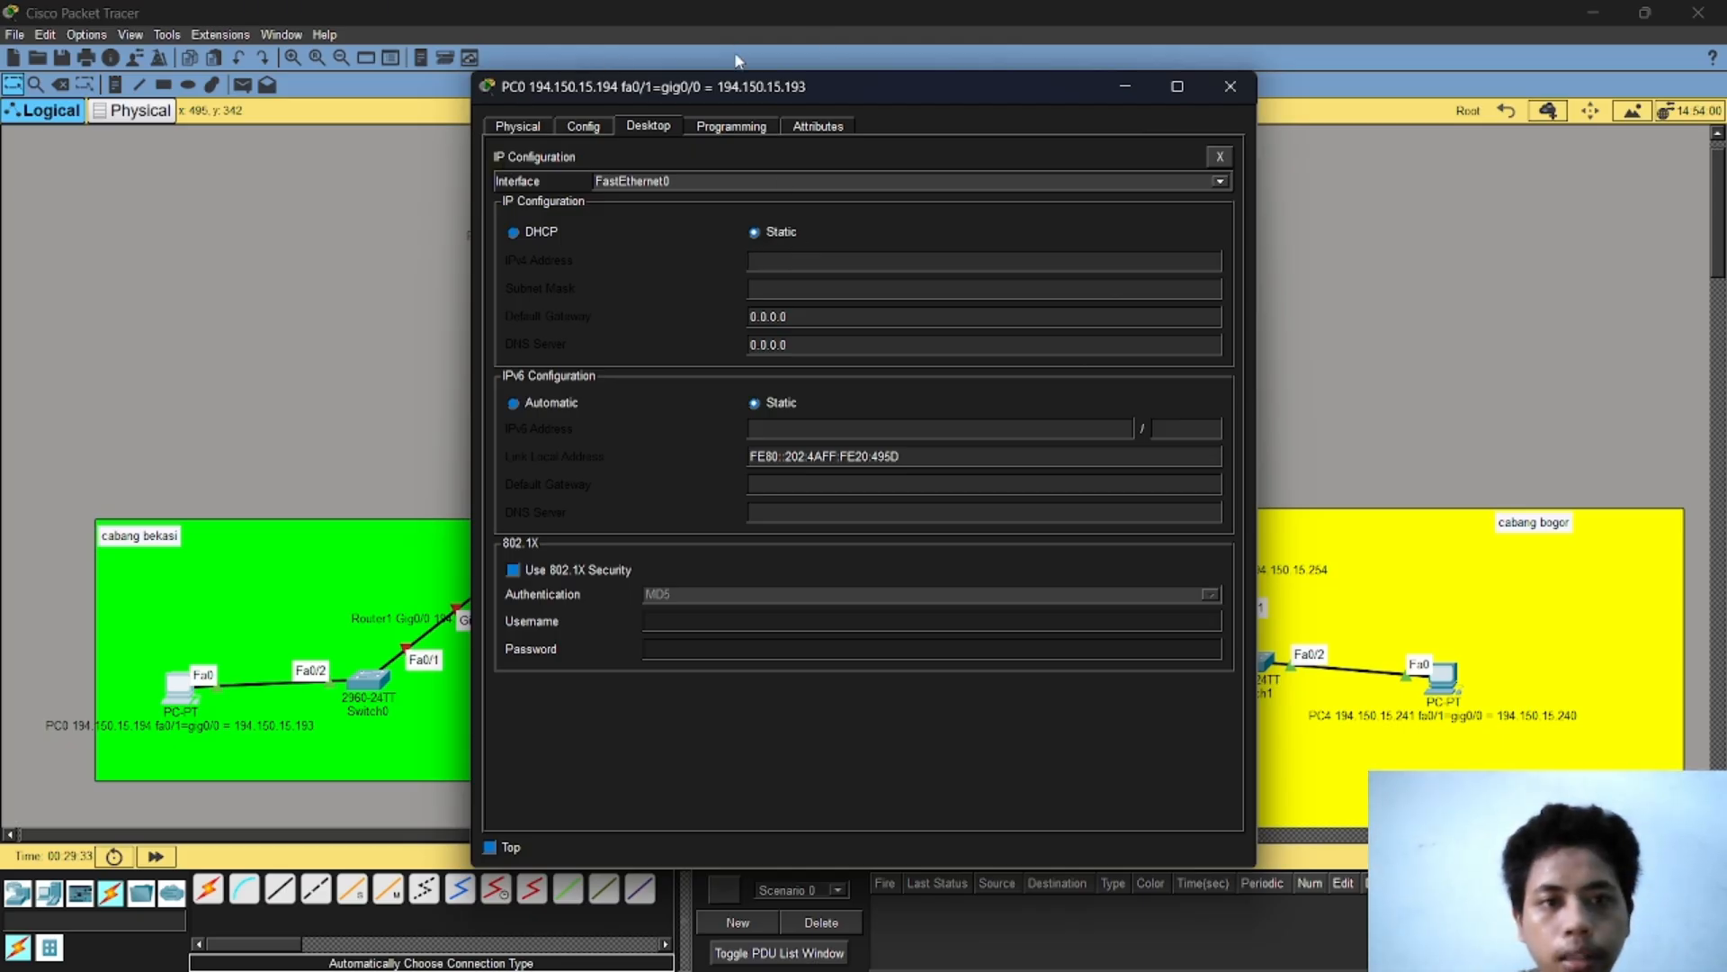
text(194.150.15.)
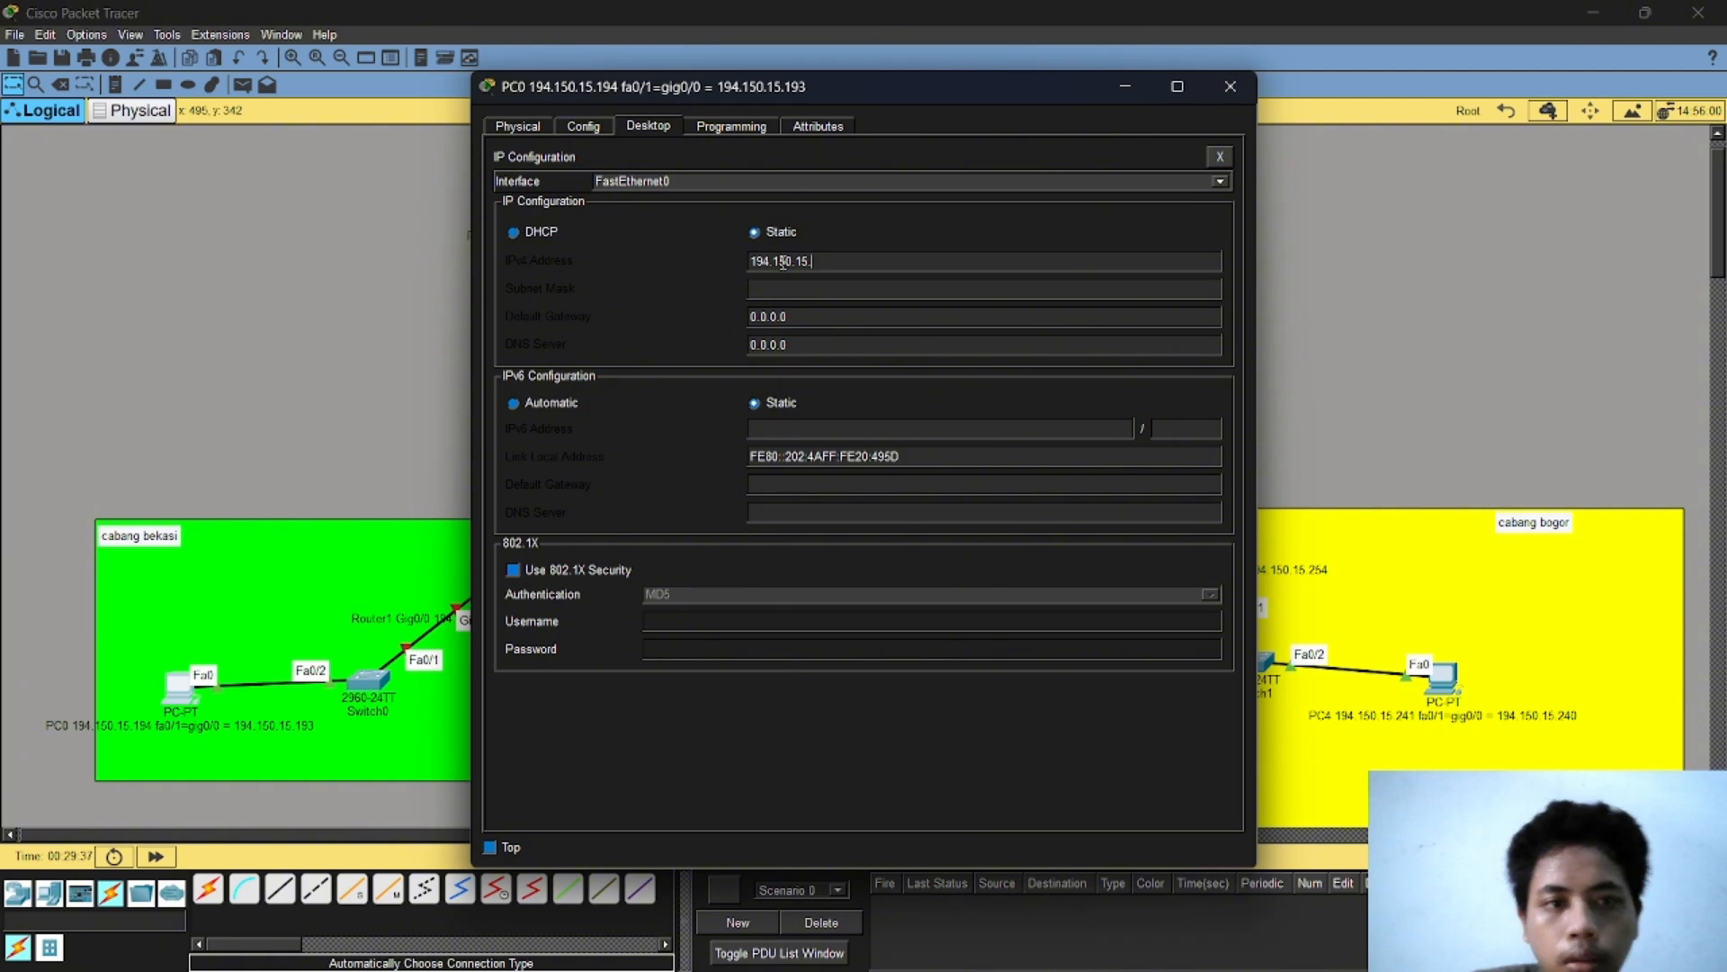
text(194)
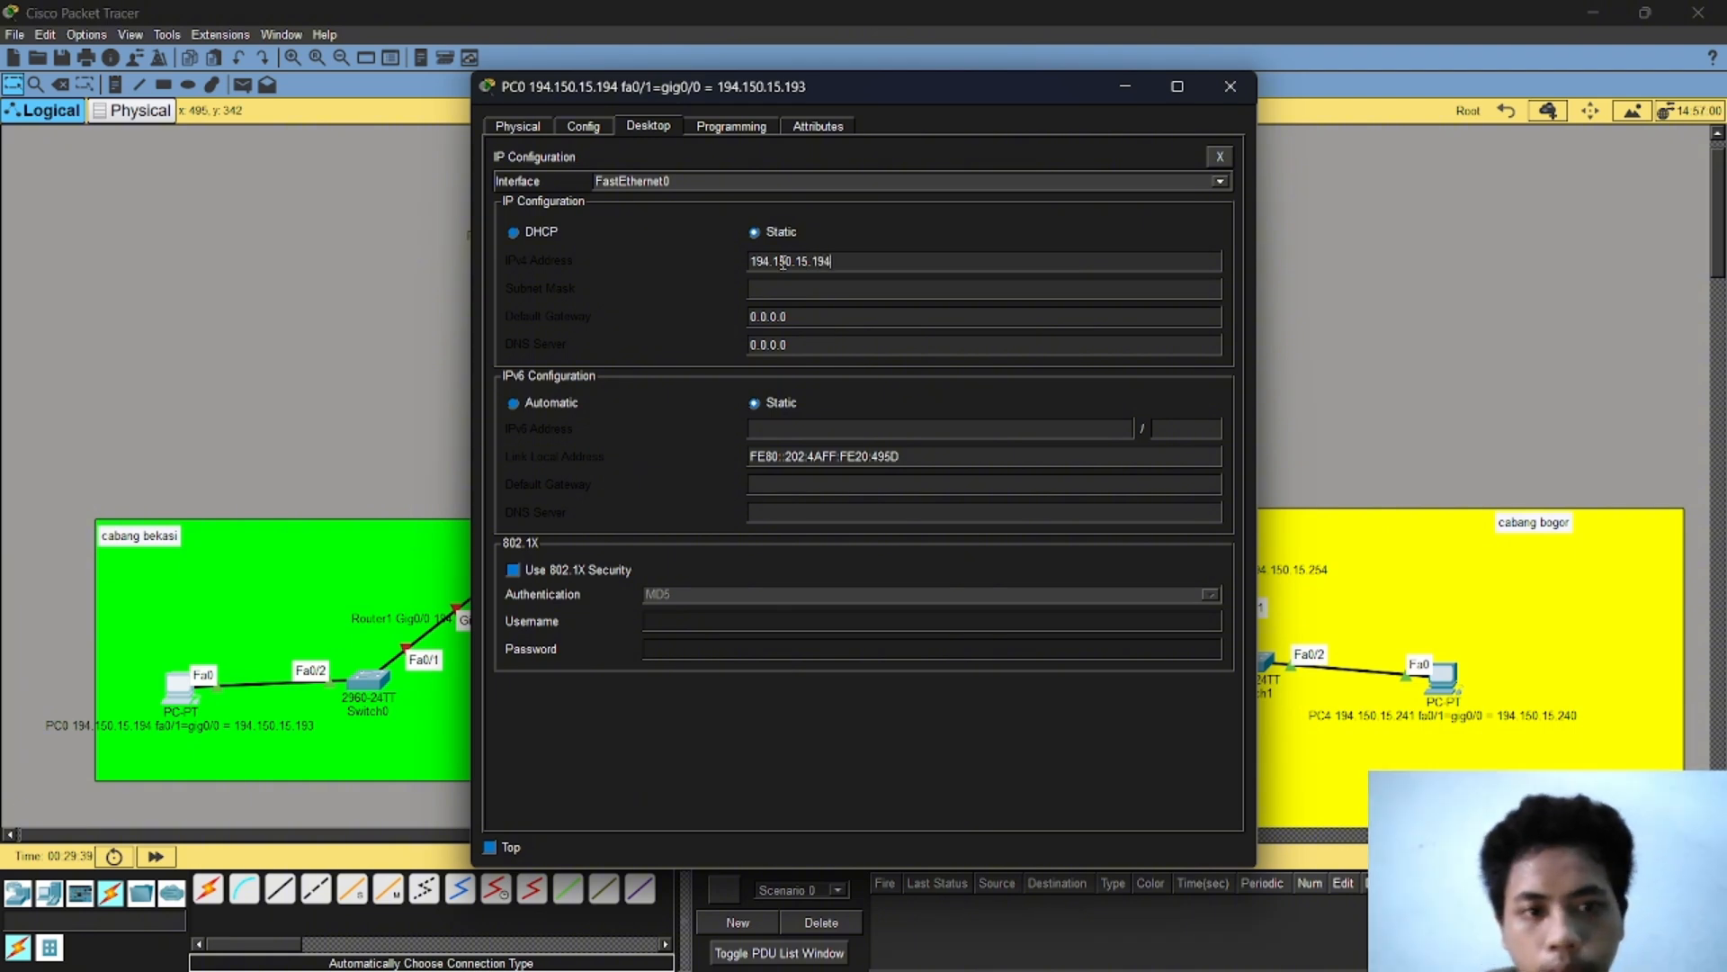
click(825, 286)
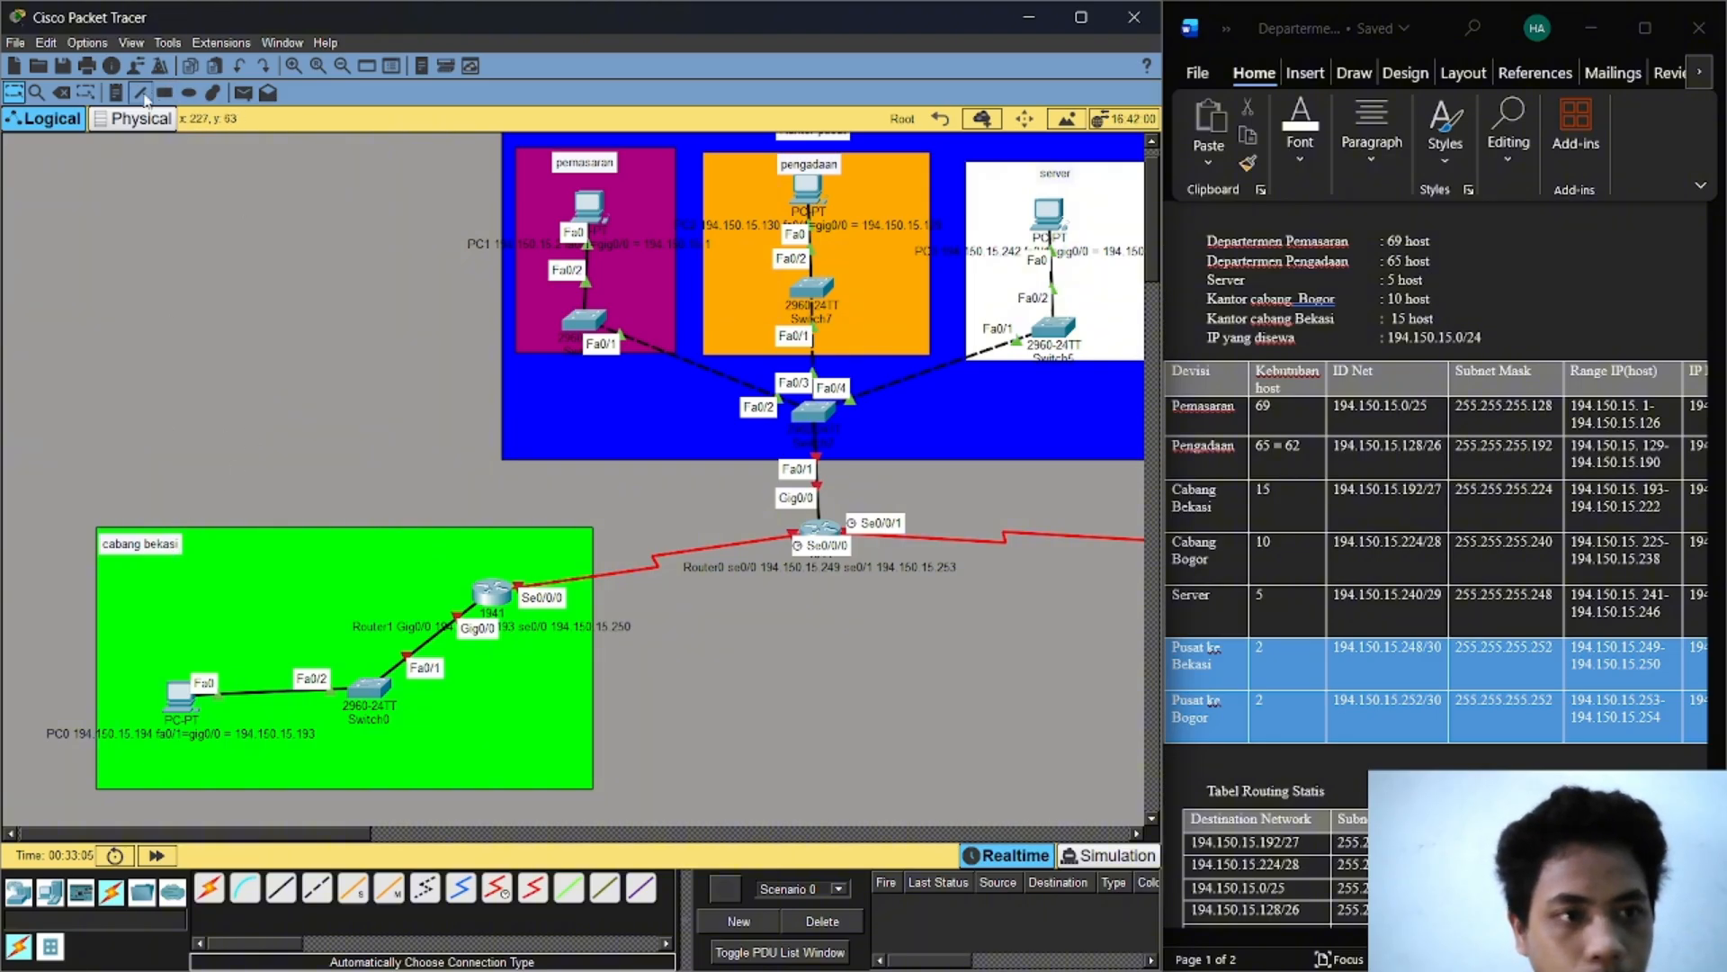
Step: Add the note "194.150.15.192 255.225.255.224" below the cabang bekasi label and start another note in the pemasaran area
click(116, 92)
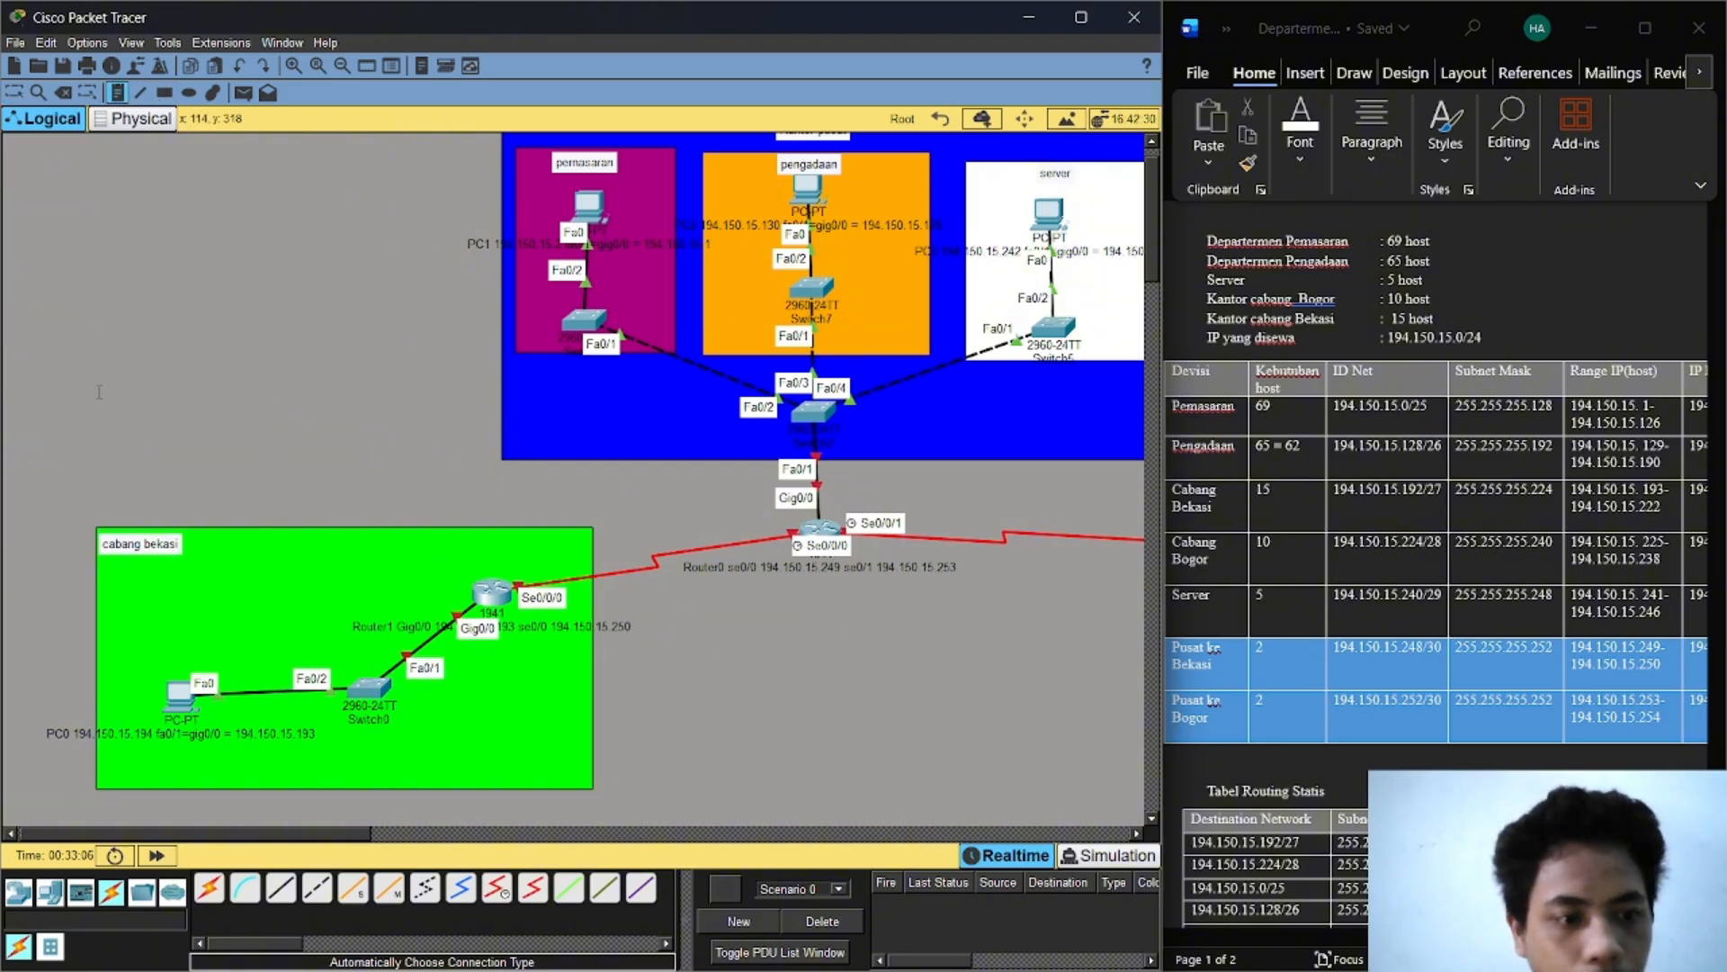
click(108, 572)
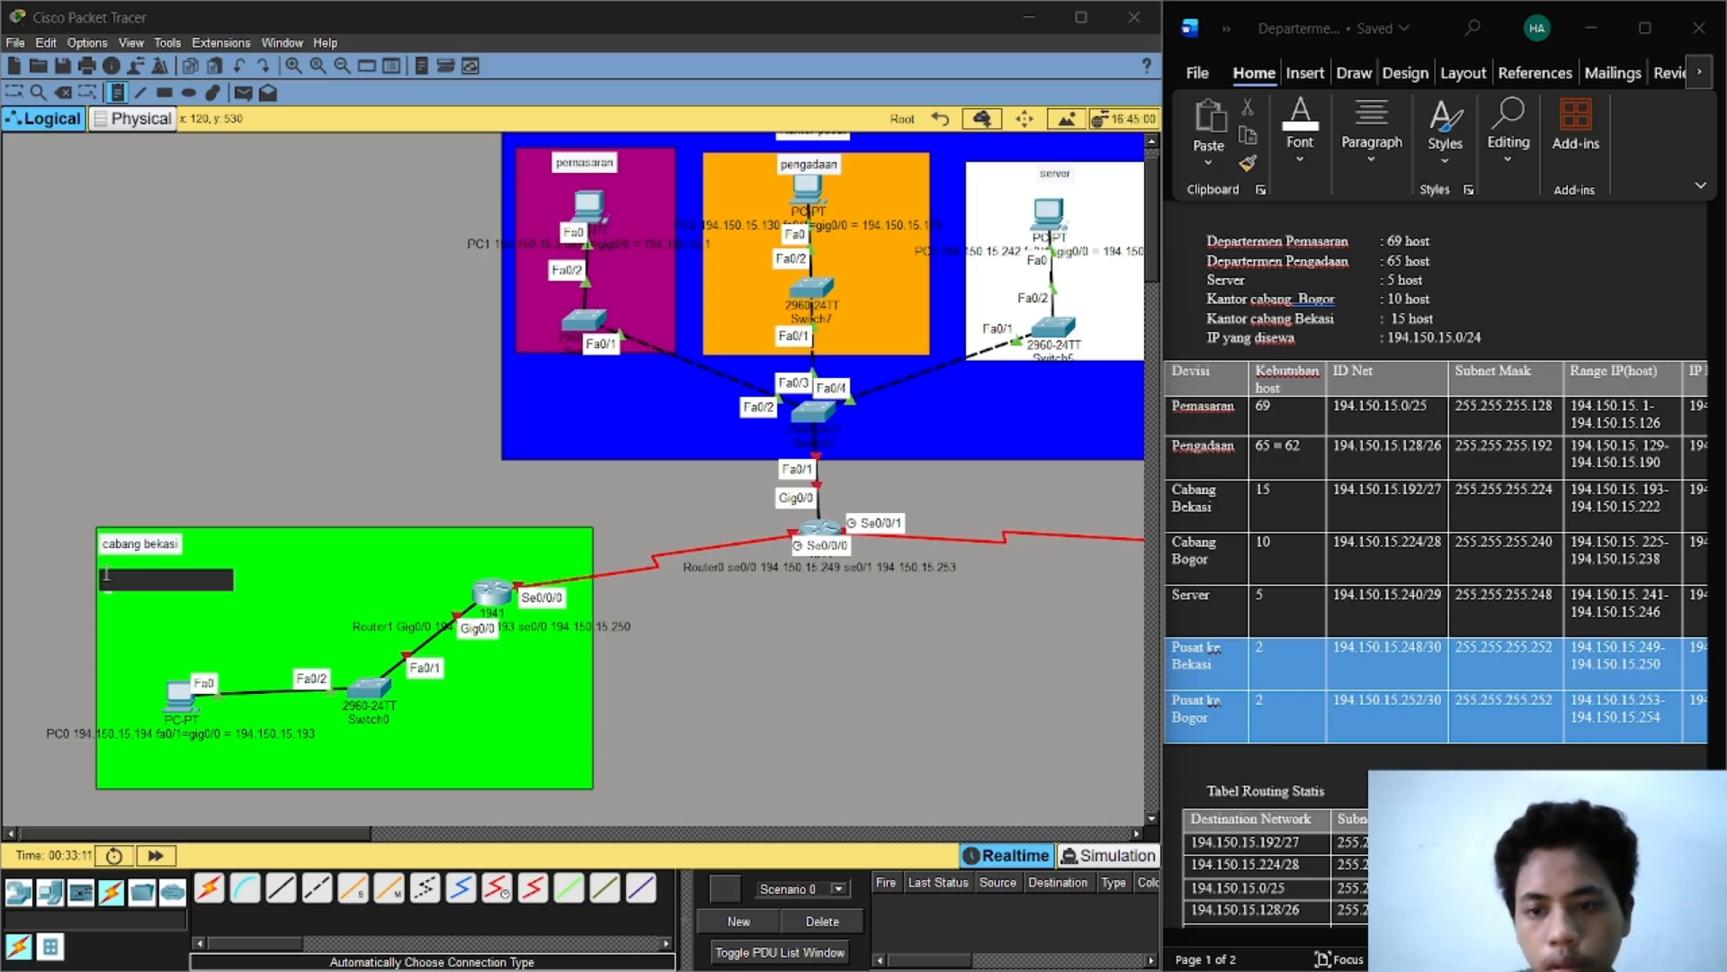
text(4)
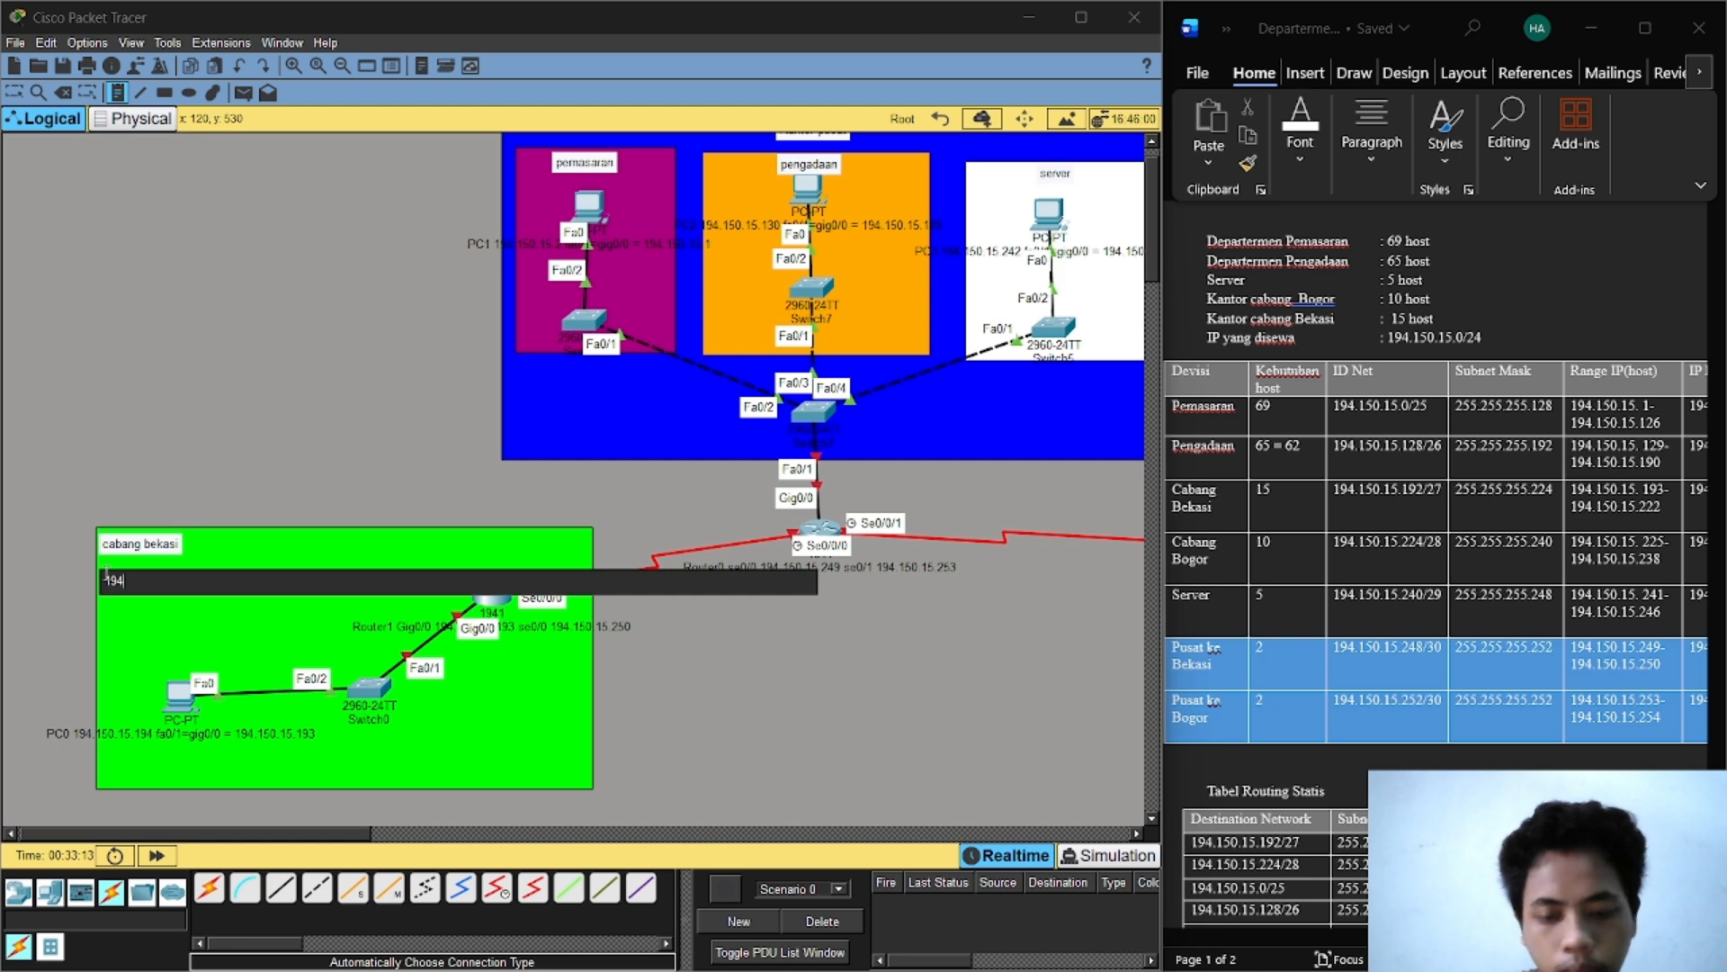
text(.)
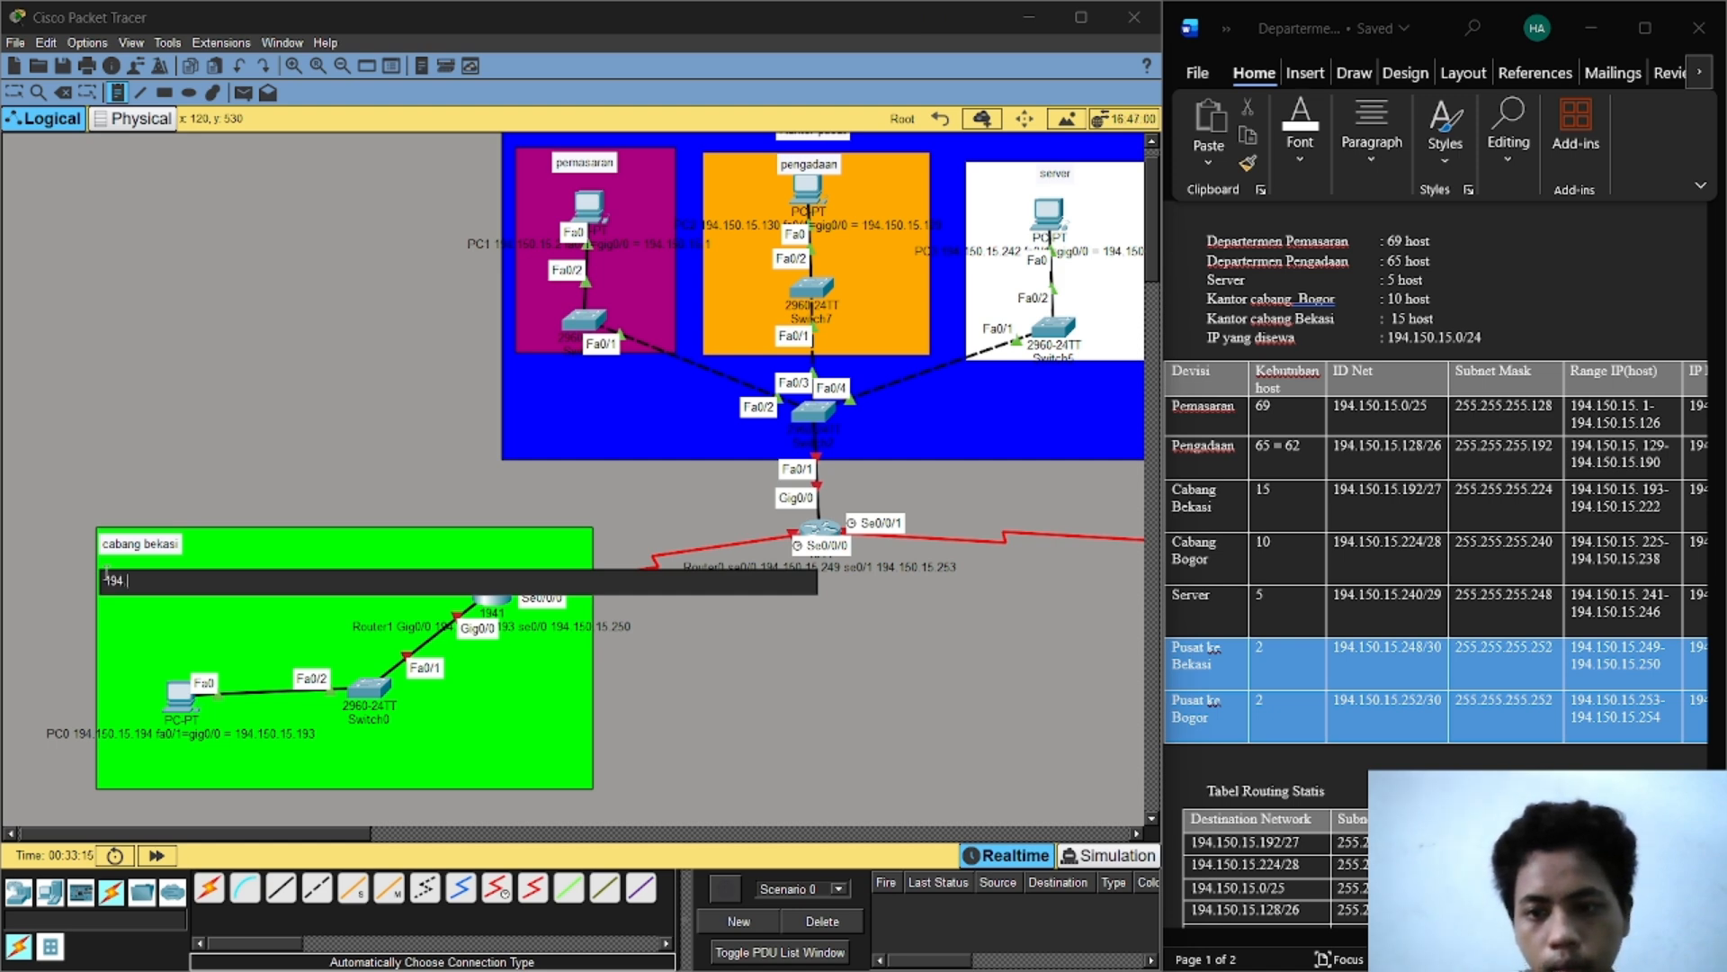
text(150)
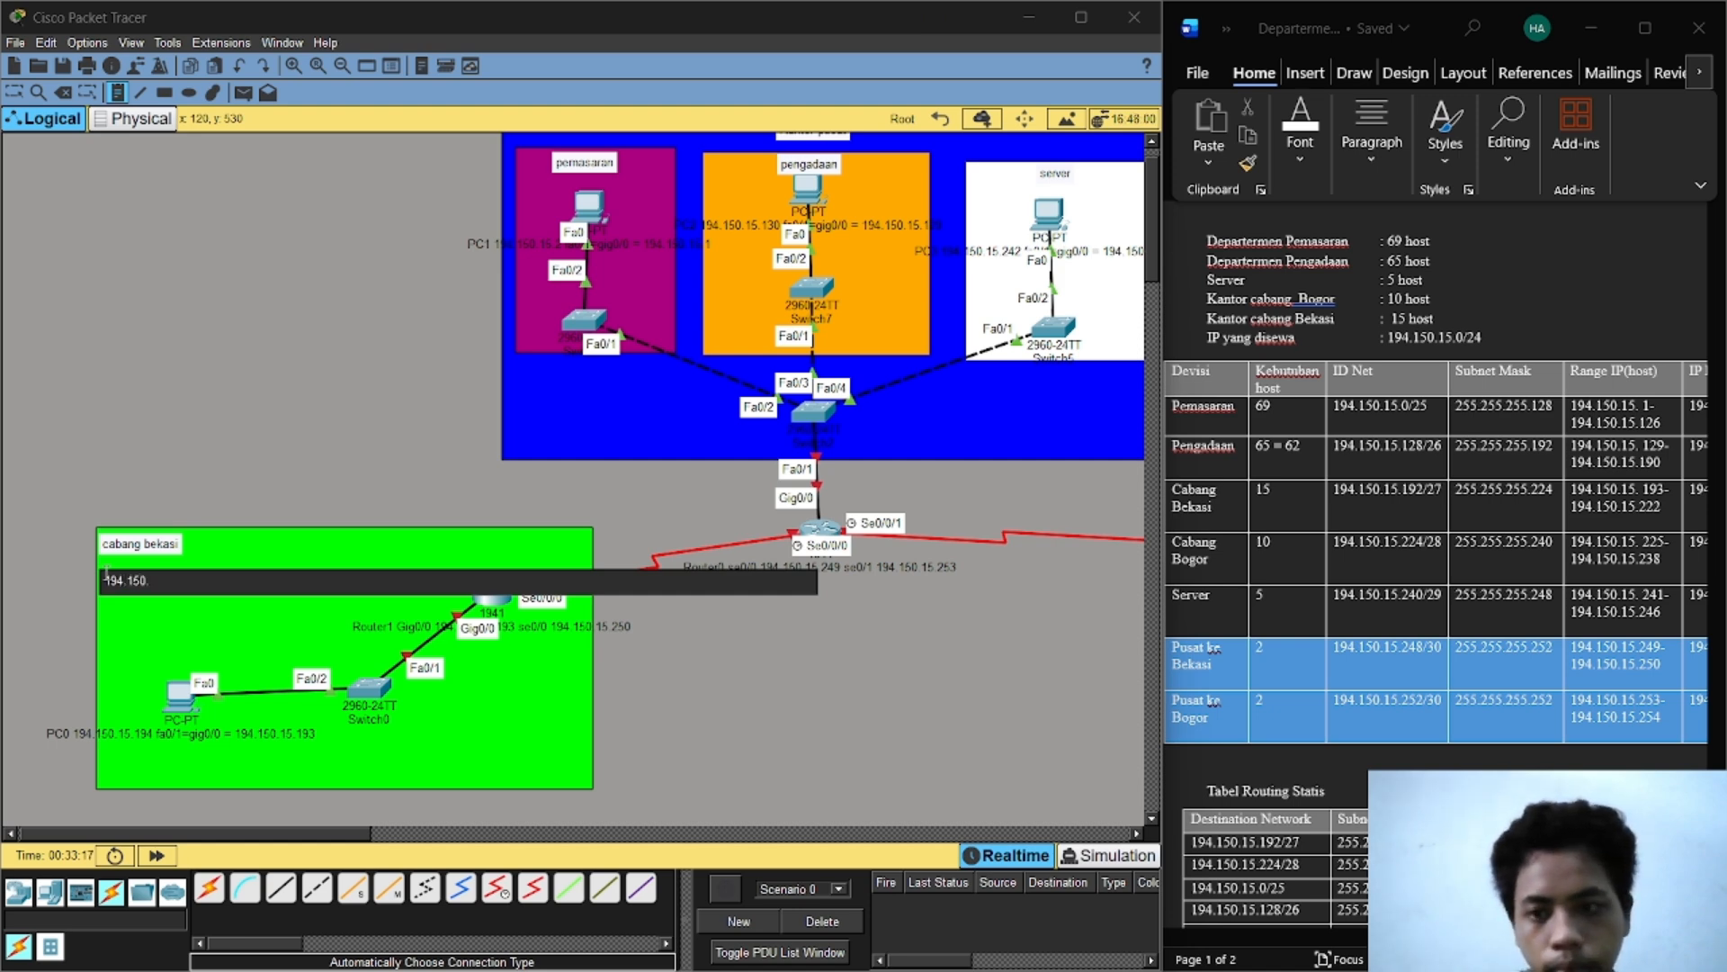
text(.1)
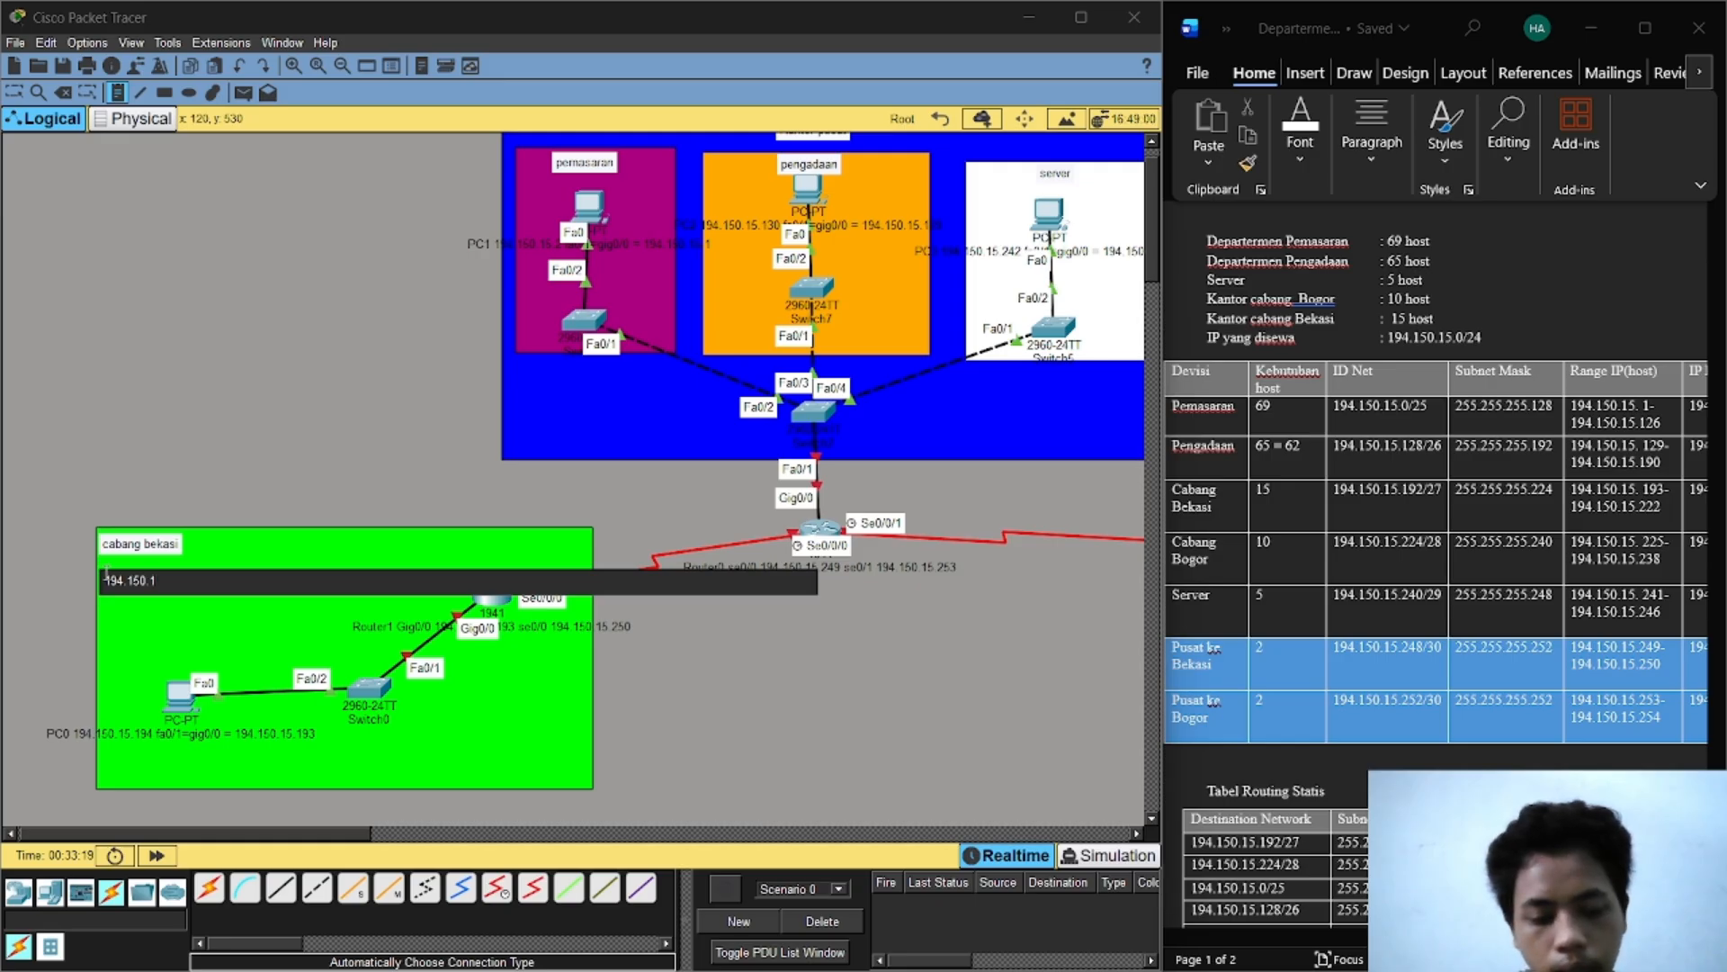
text(5.12)
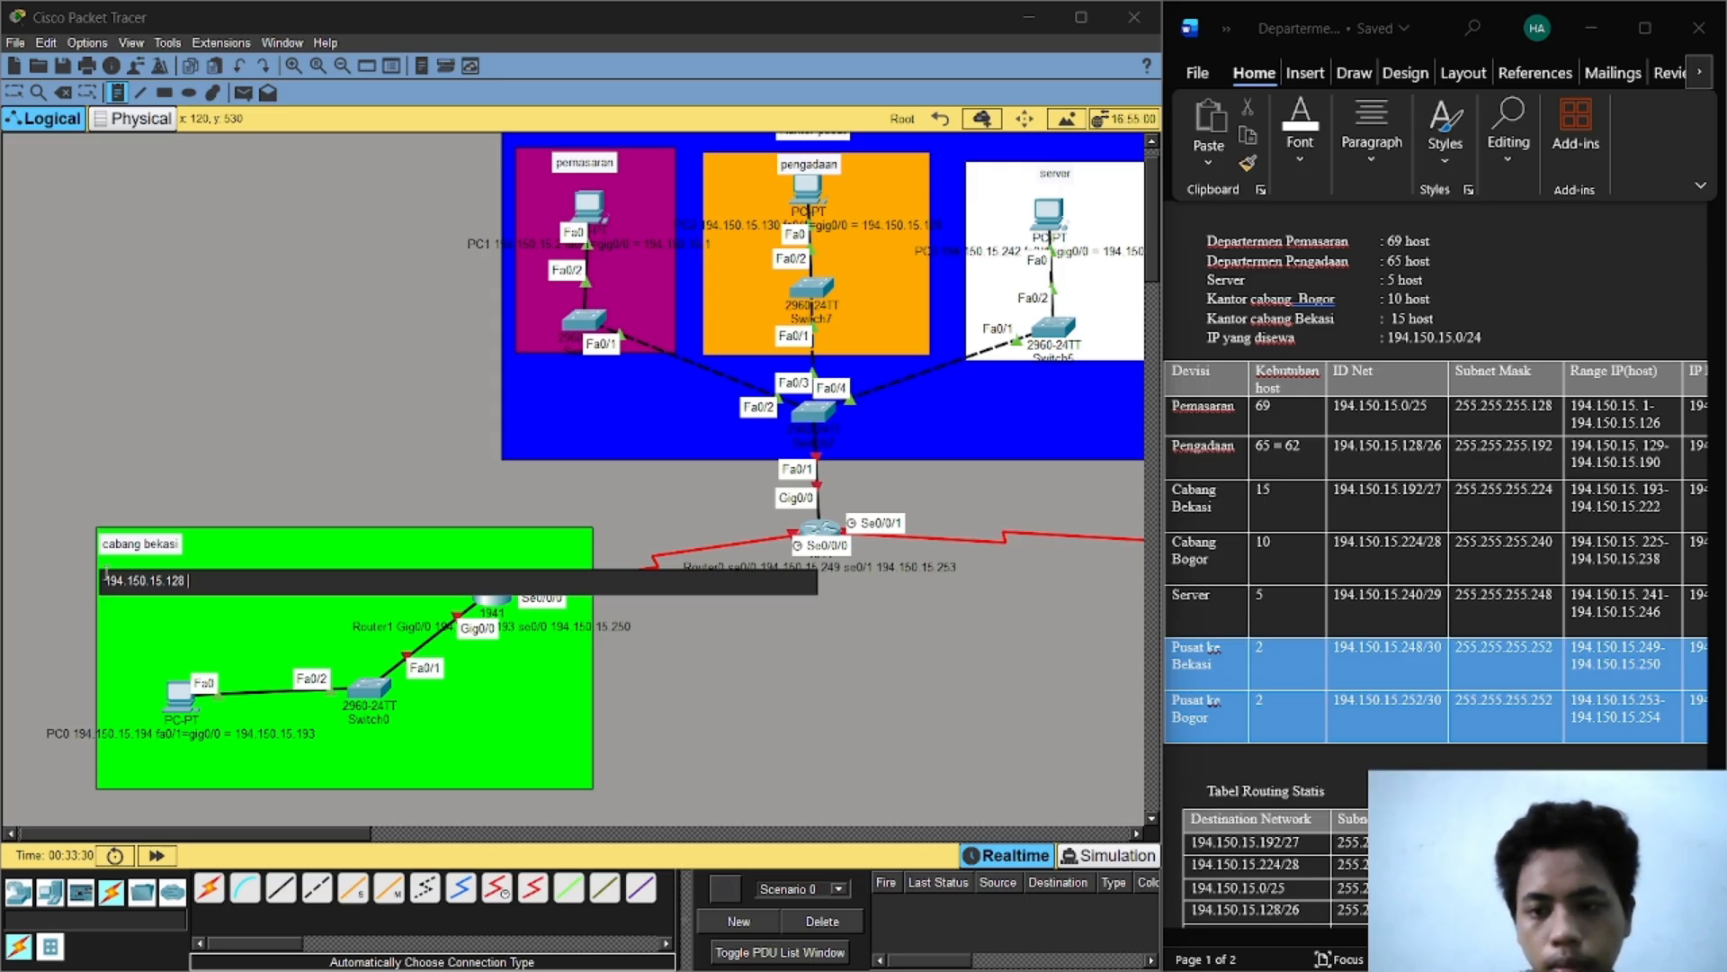
key(BackSpace)
text(92)
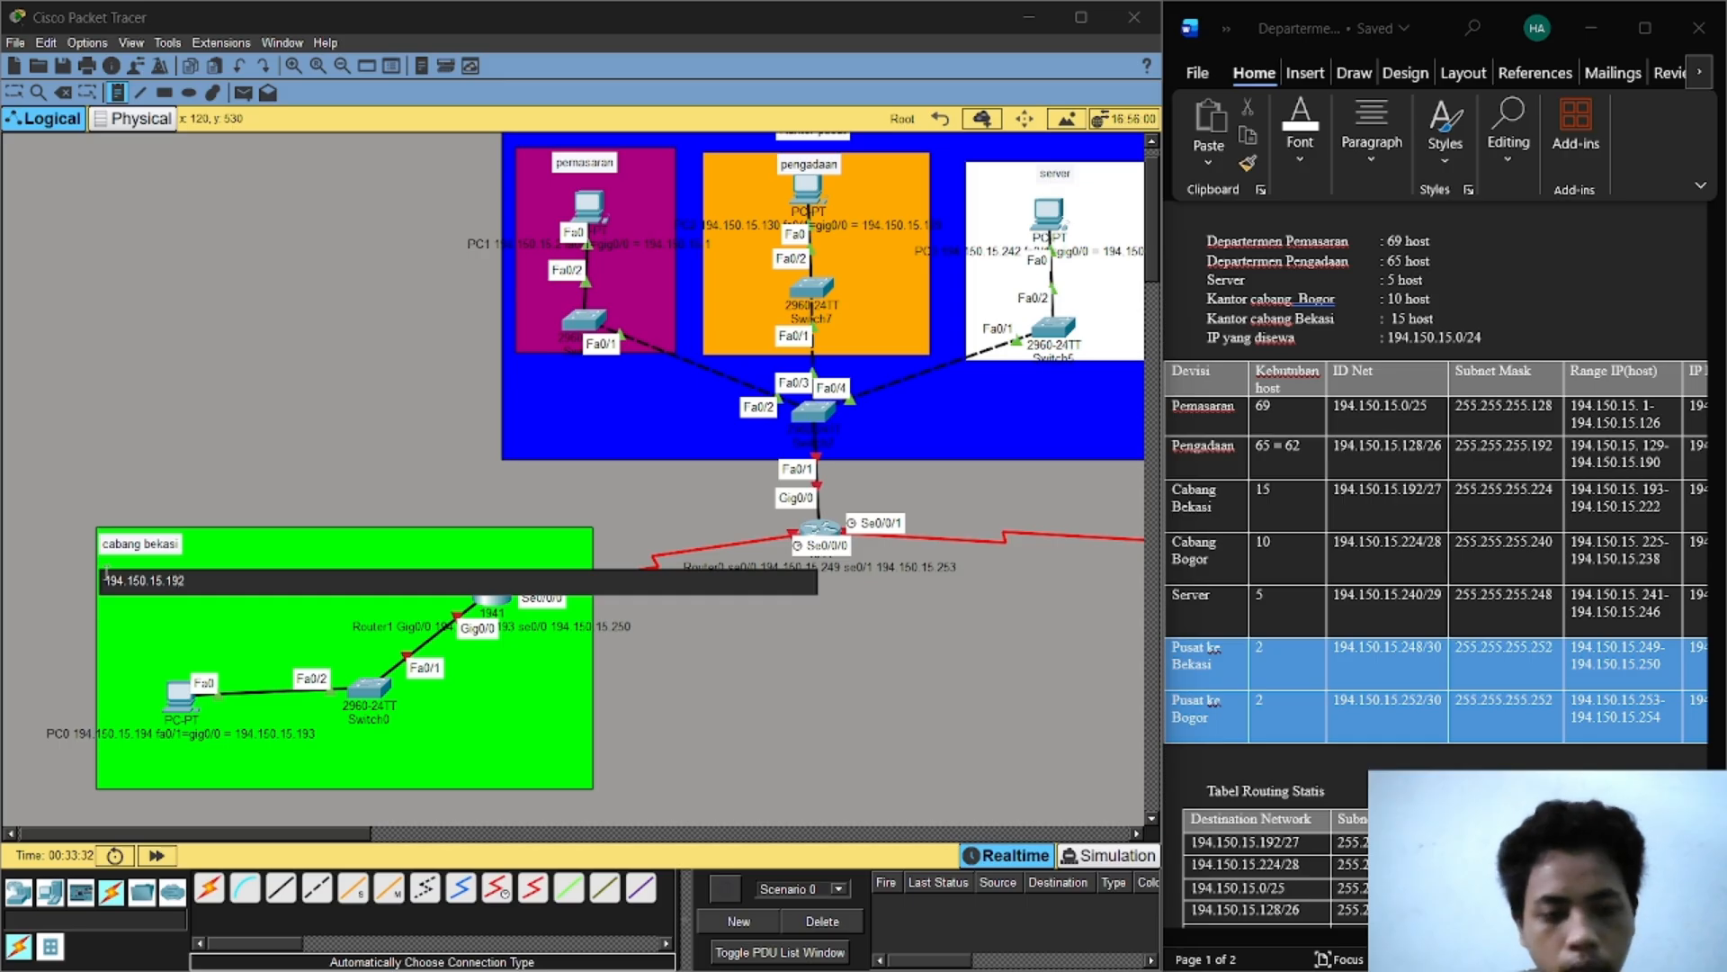
text( 255.22555)
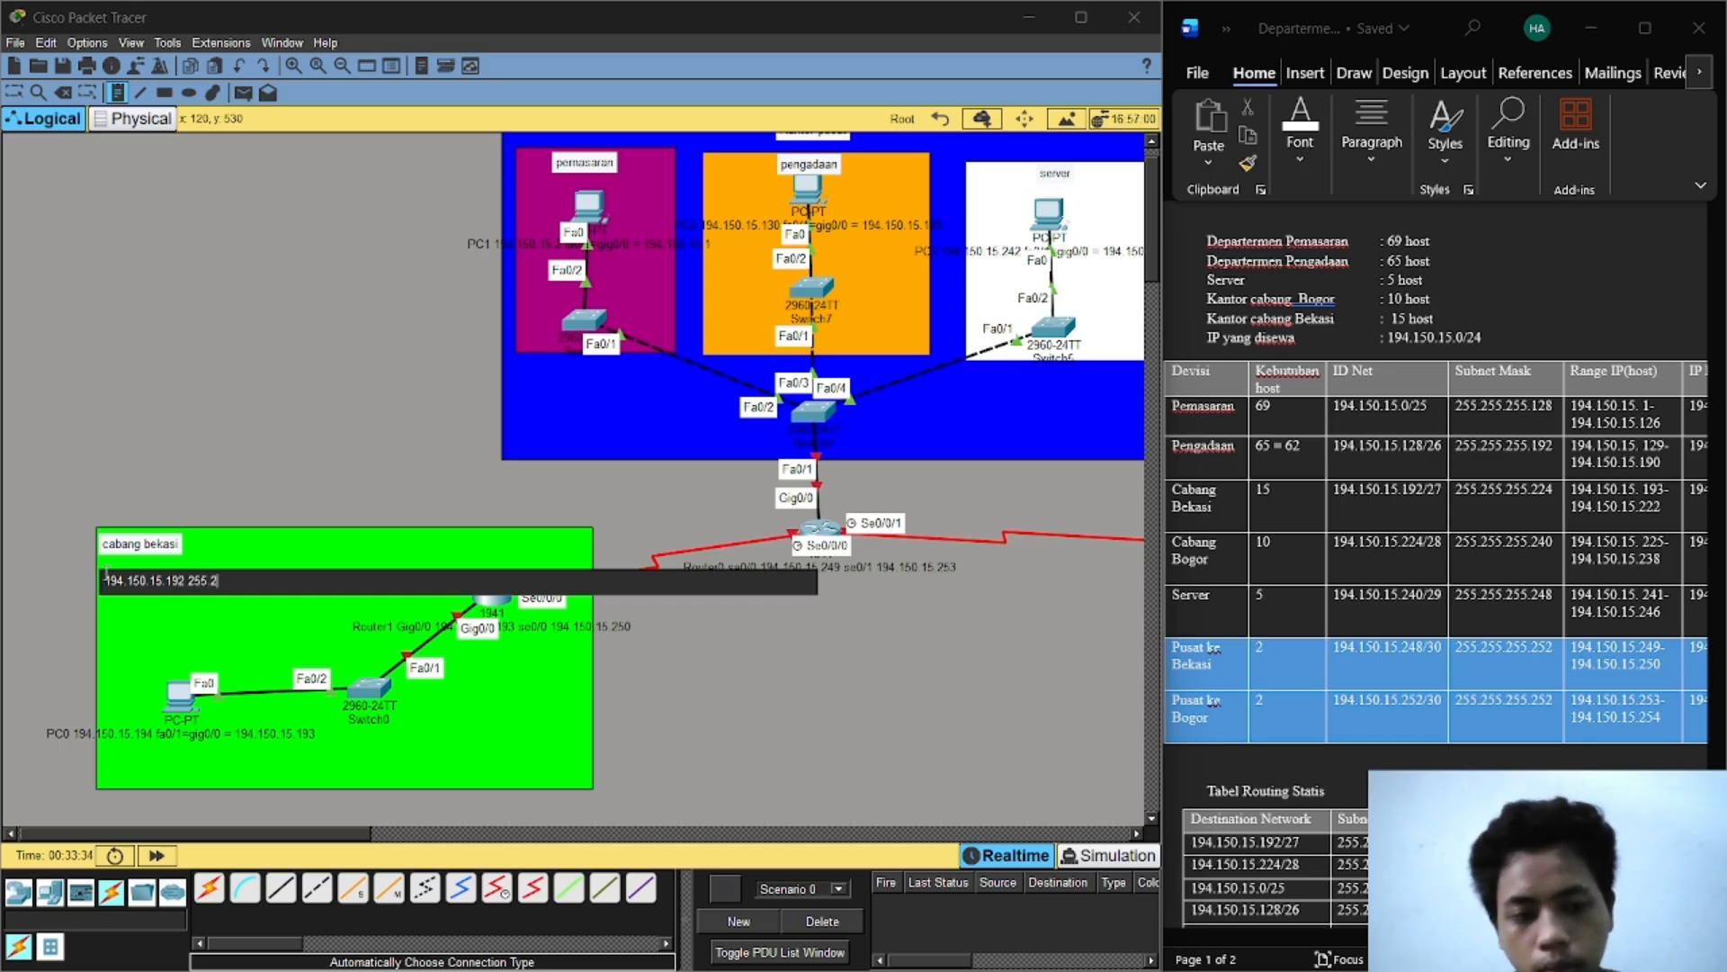
key(BackSpace)
key(BackSpace)
text(.255.)
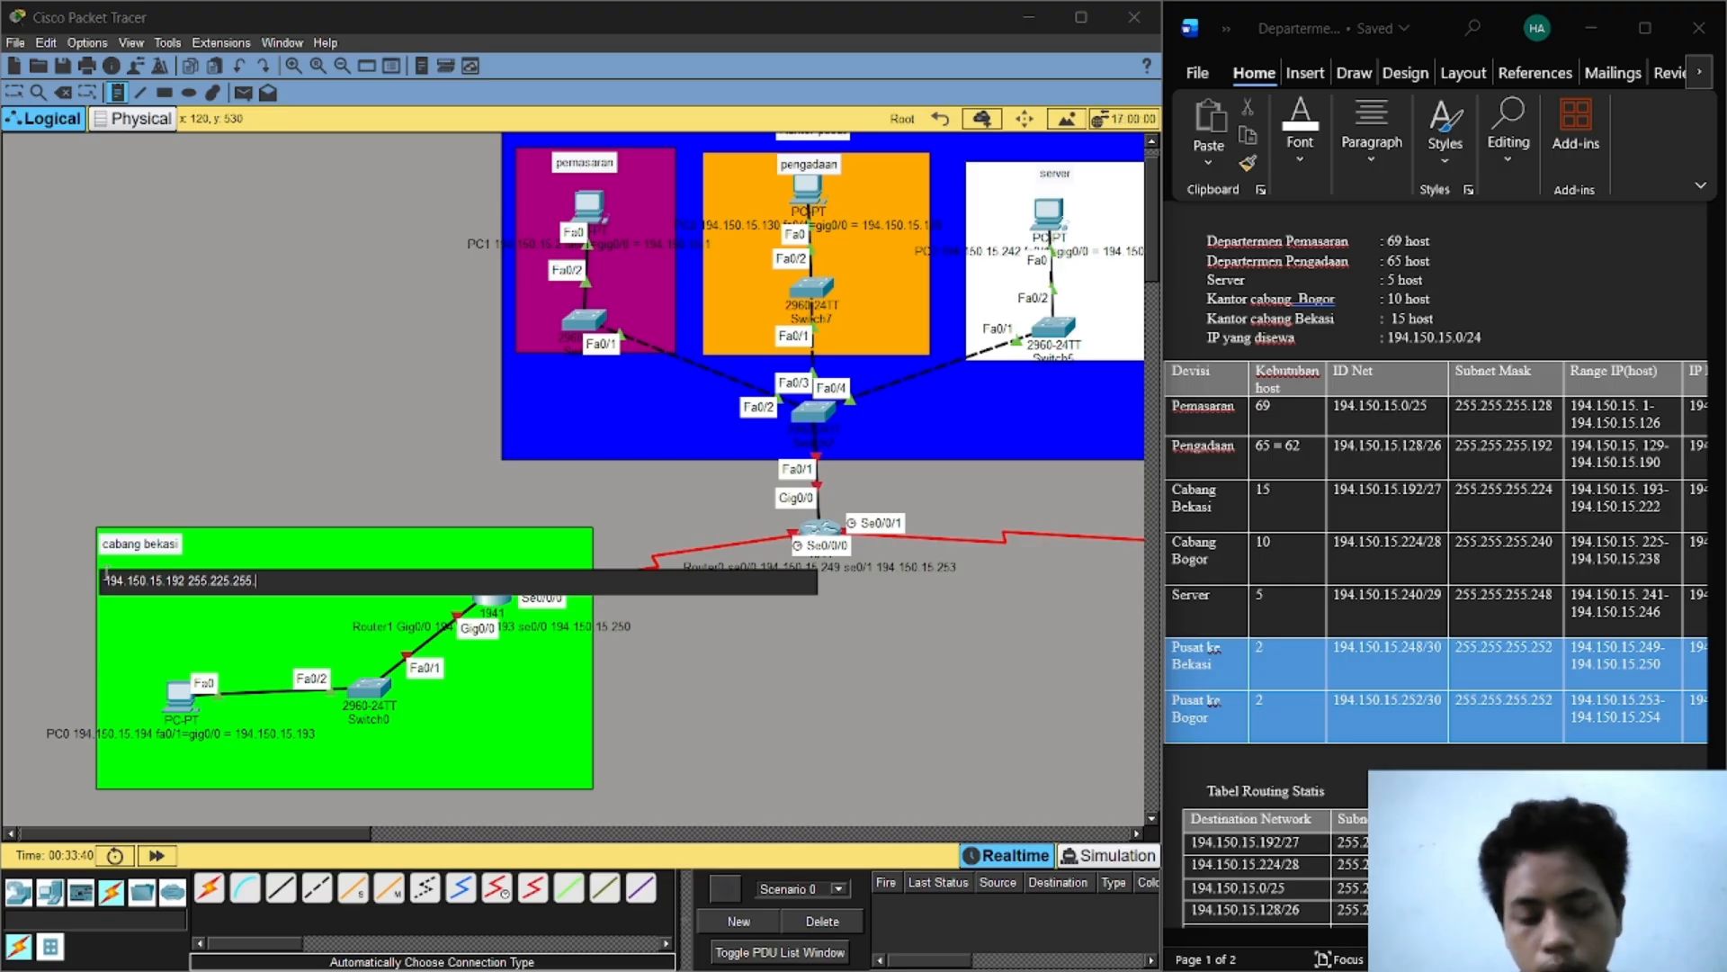
text(224)
key(ctrl+a)
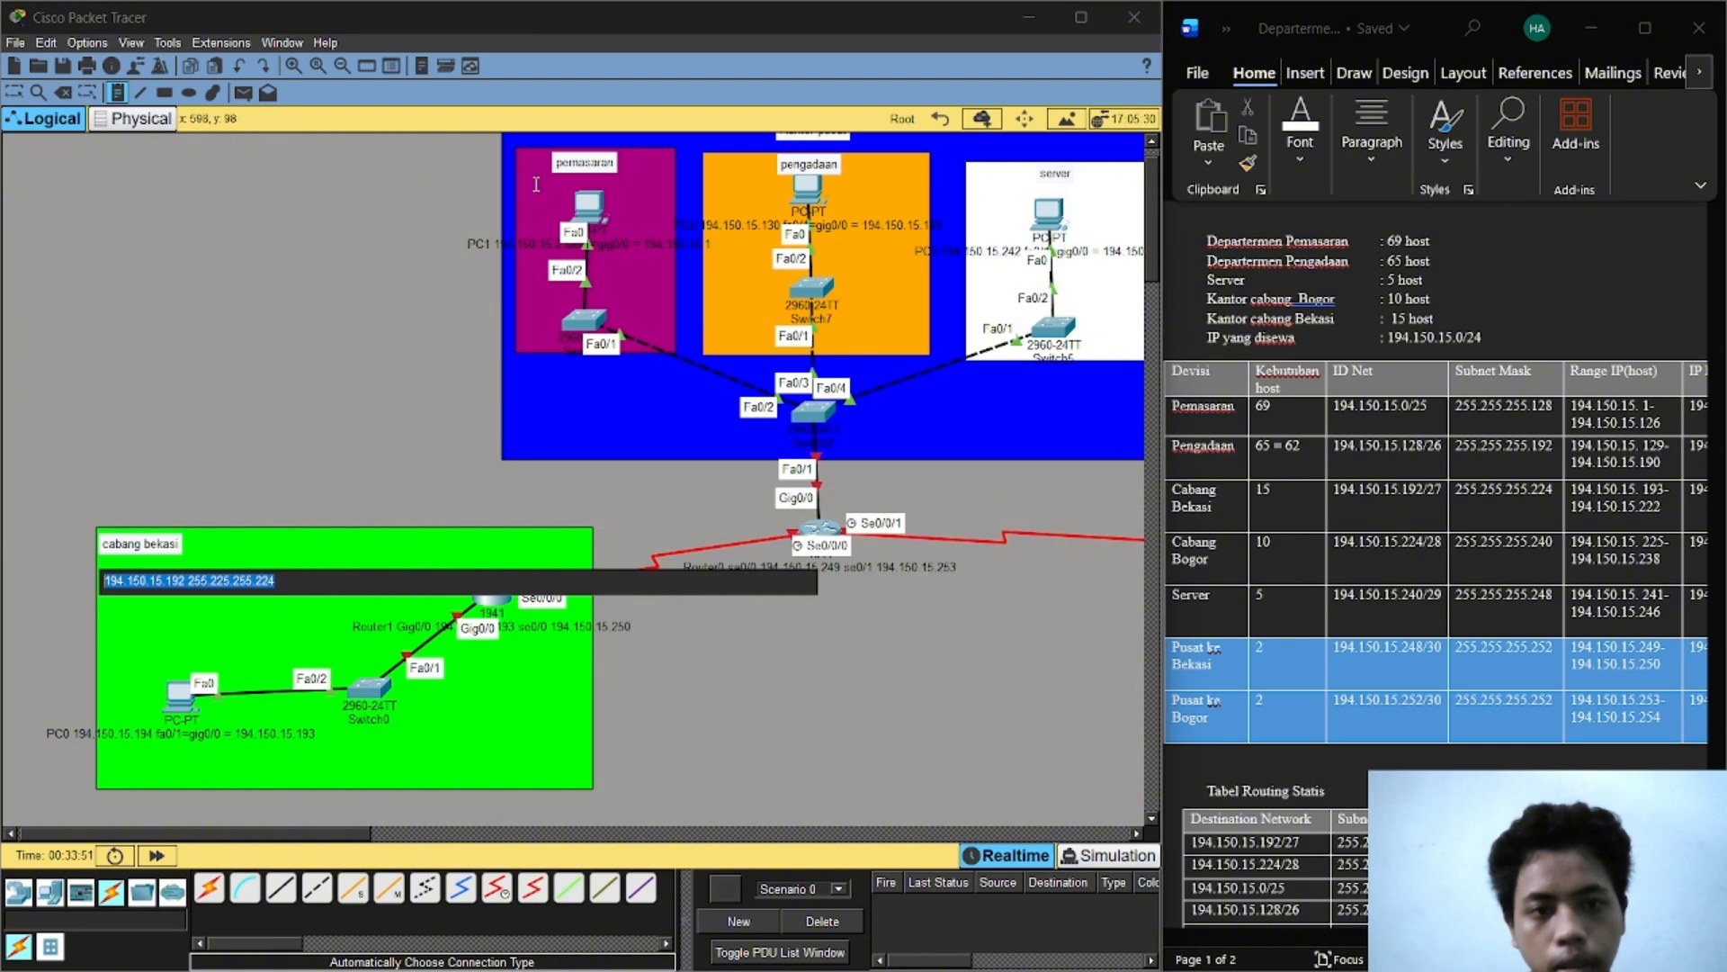
click(536, 184)
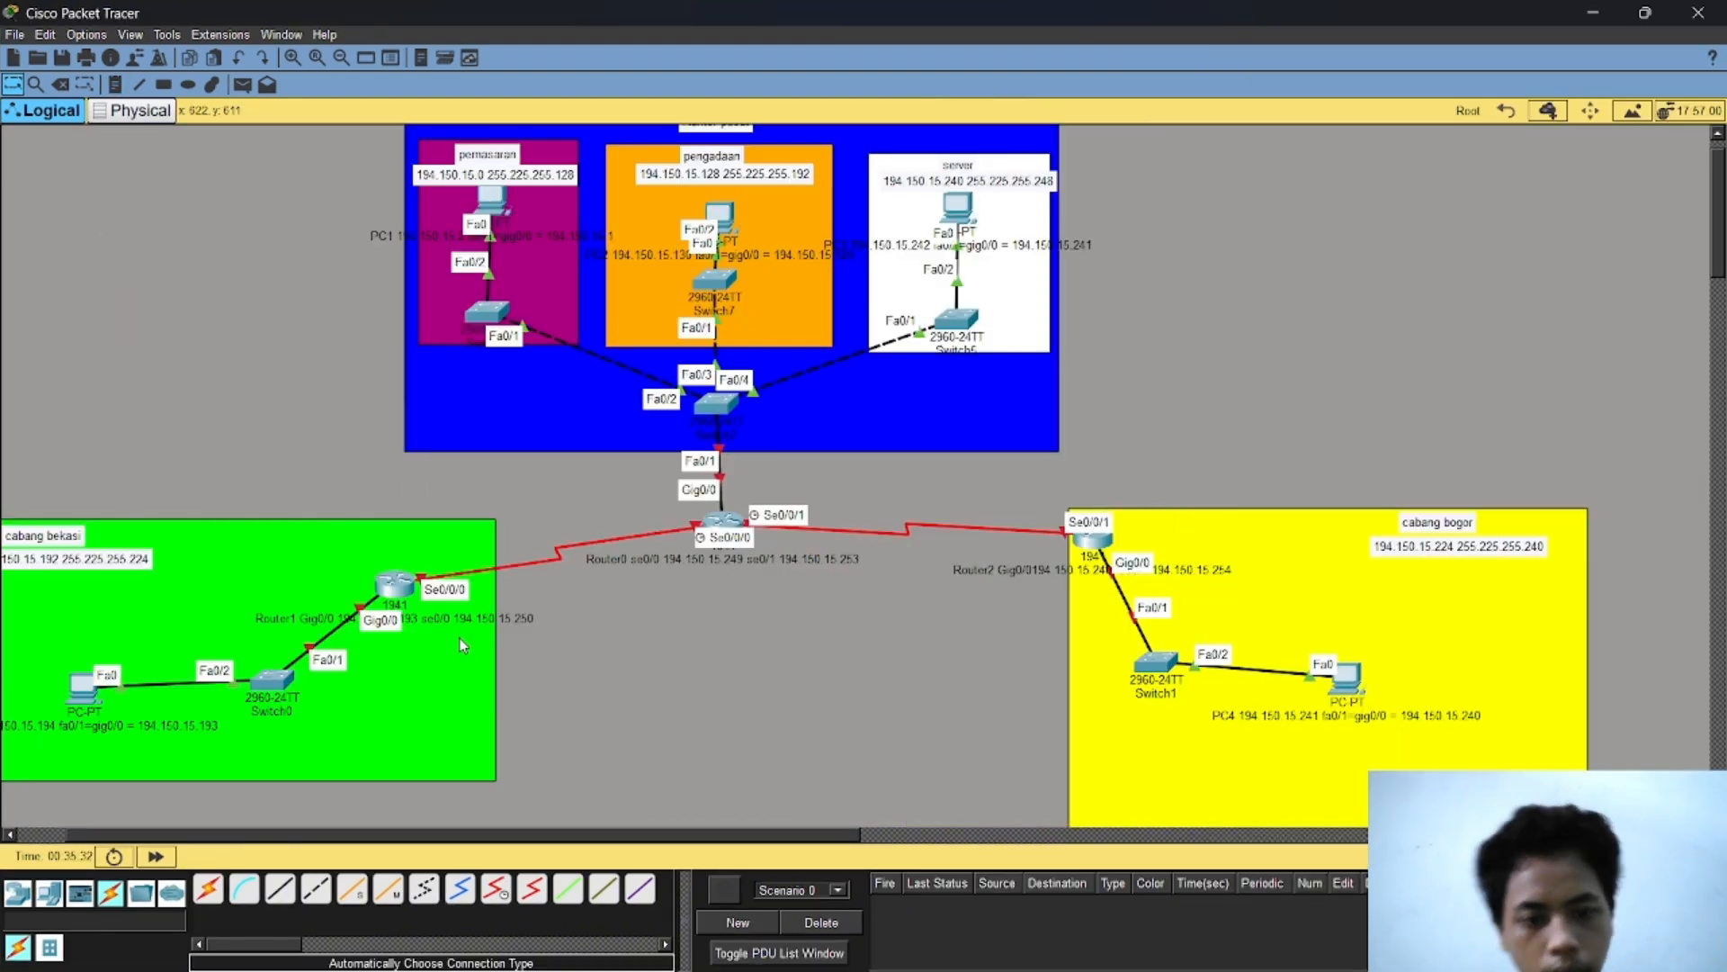
Step: Set the cabang bekasi PC's subnet mask to 255.255.255.224 and its default gateway to 194.150.15.193, and close its window
scroll(462, 646, left, 2)
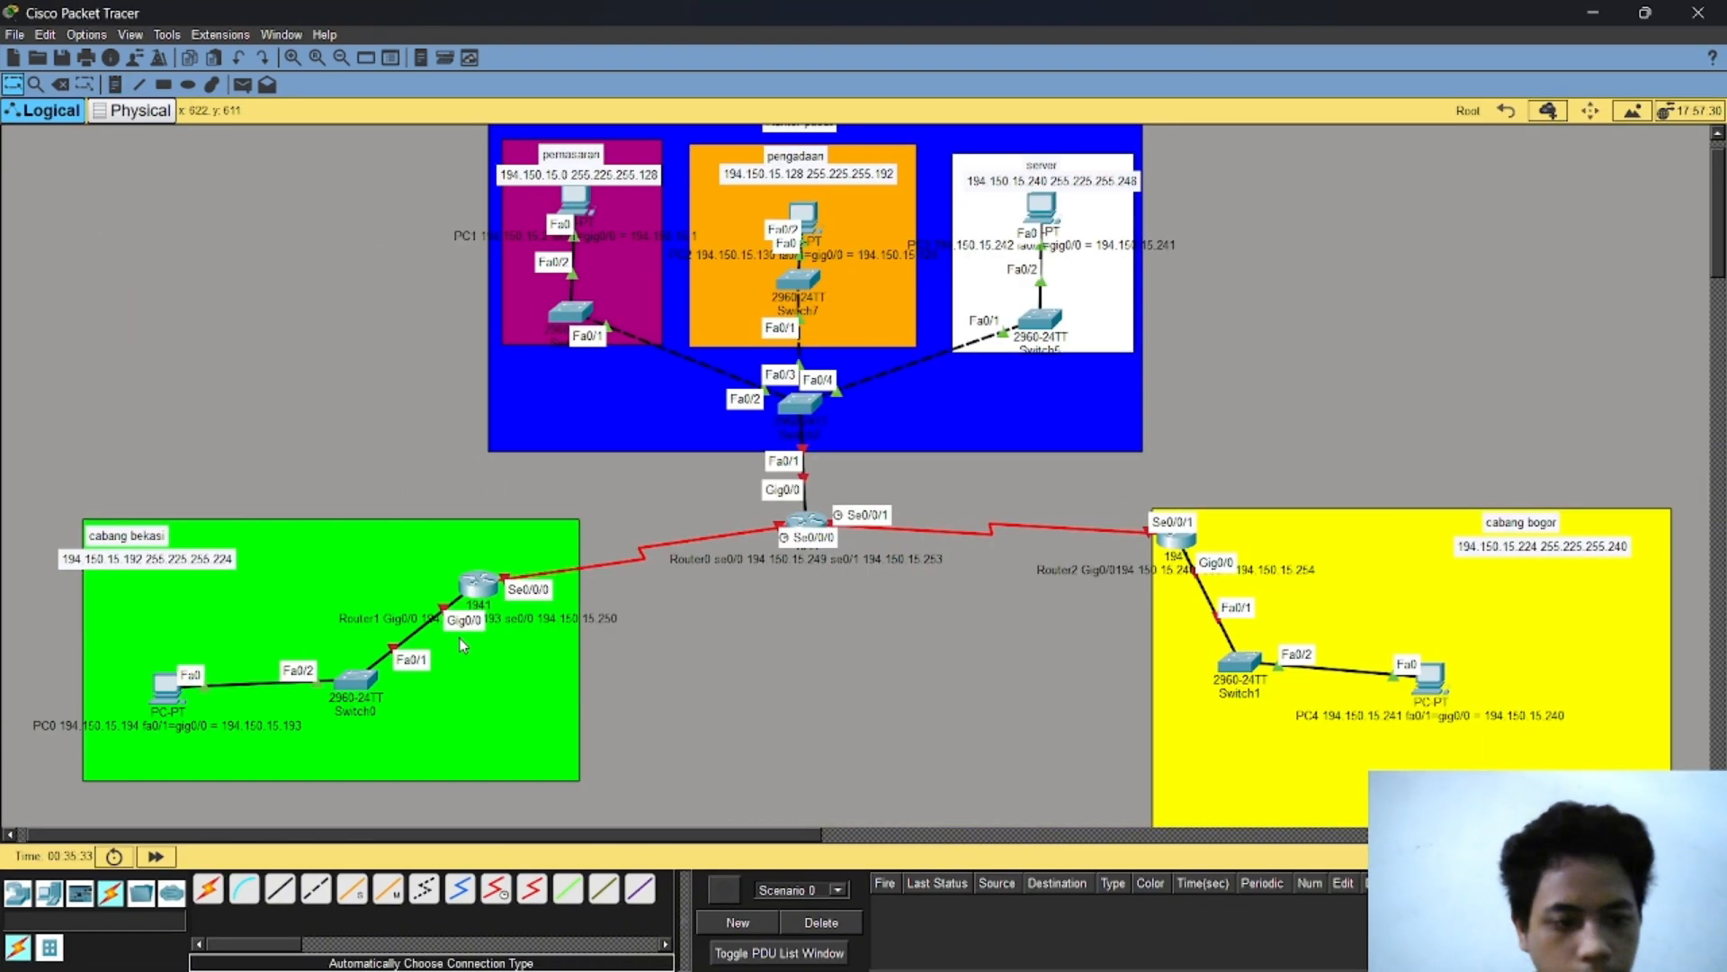
click(164, 695)
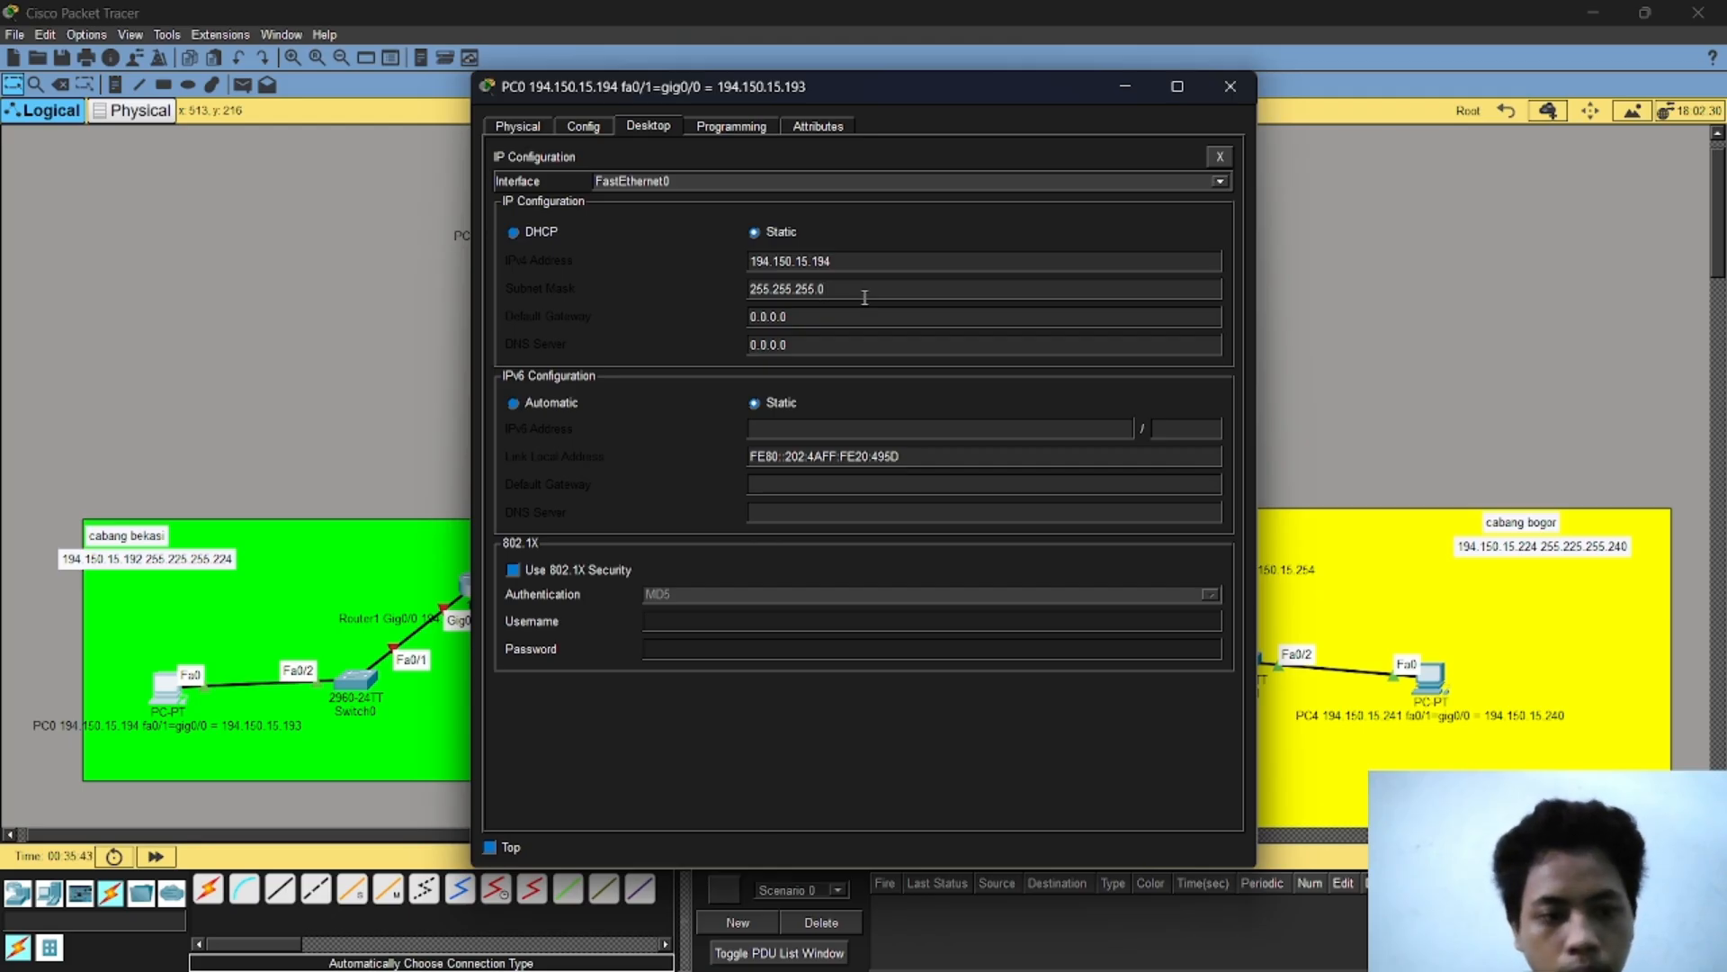
text(224)
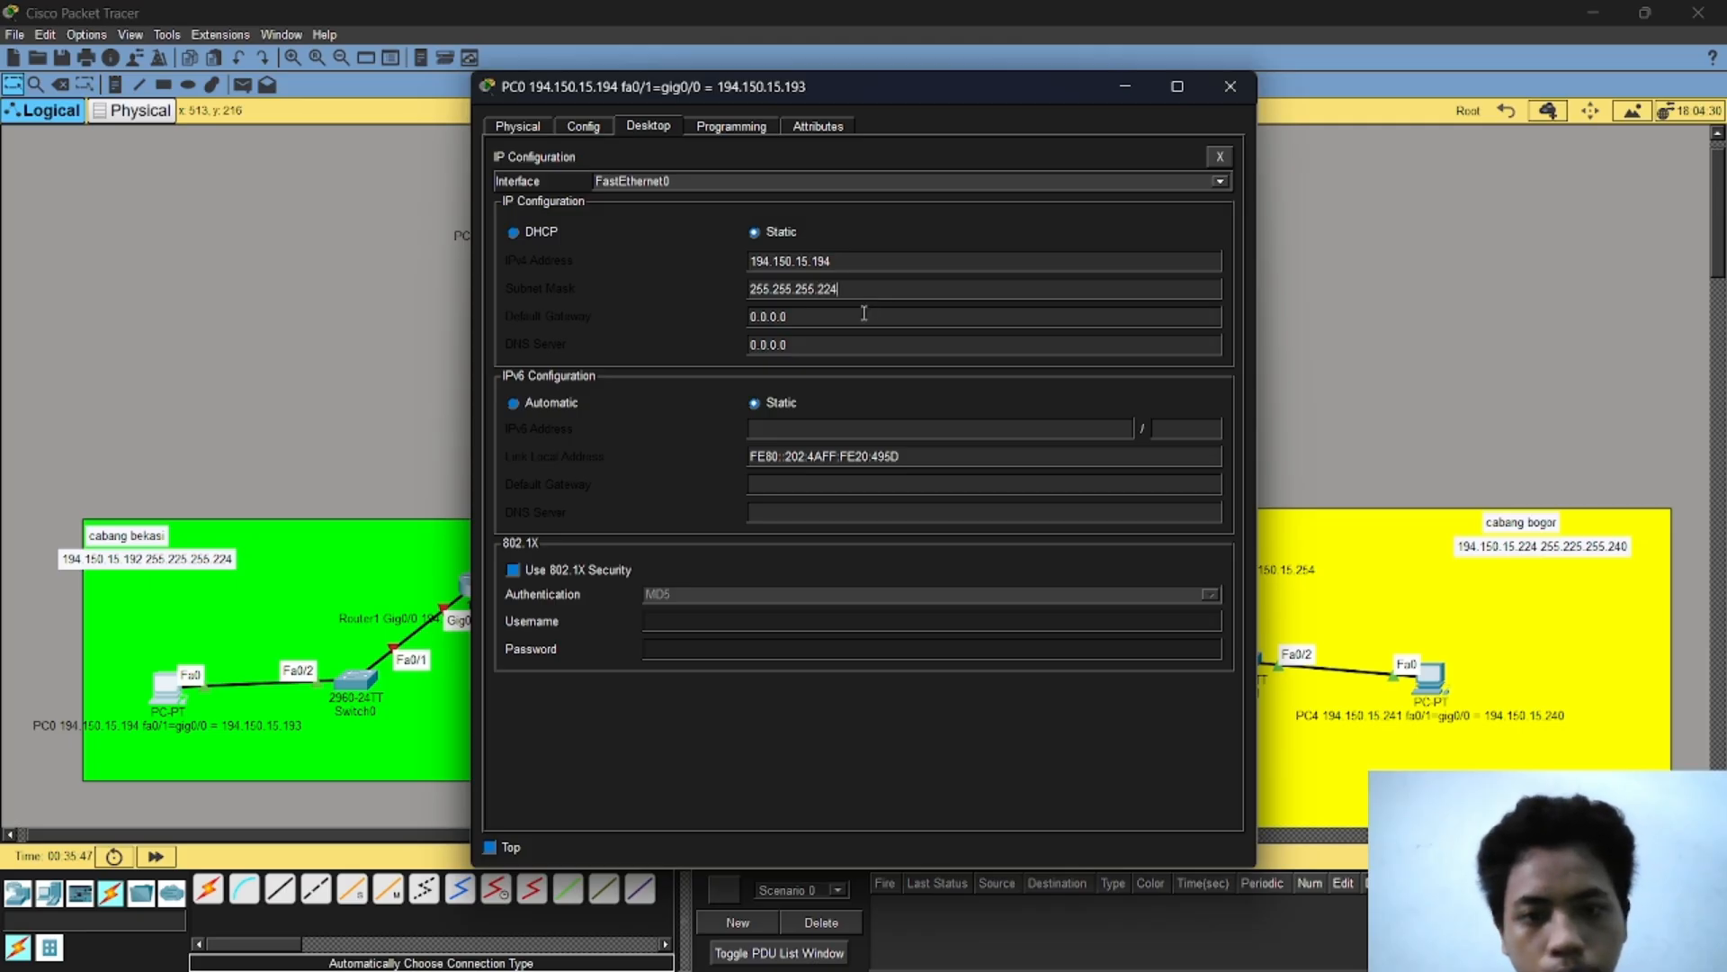
double_click(863, 313)
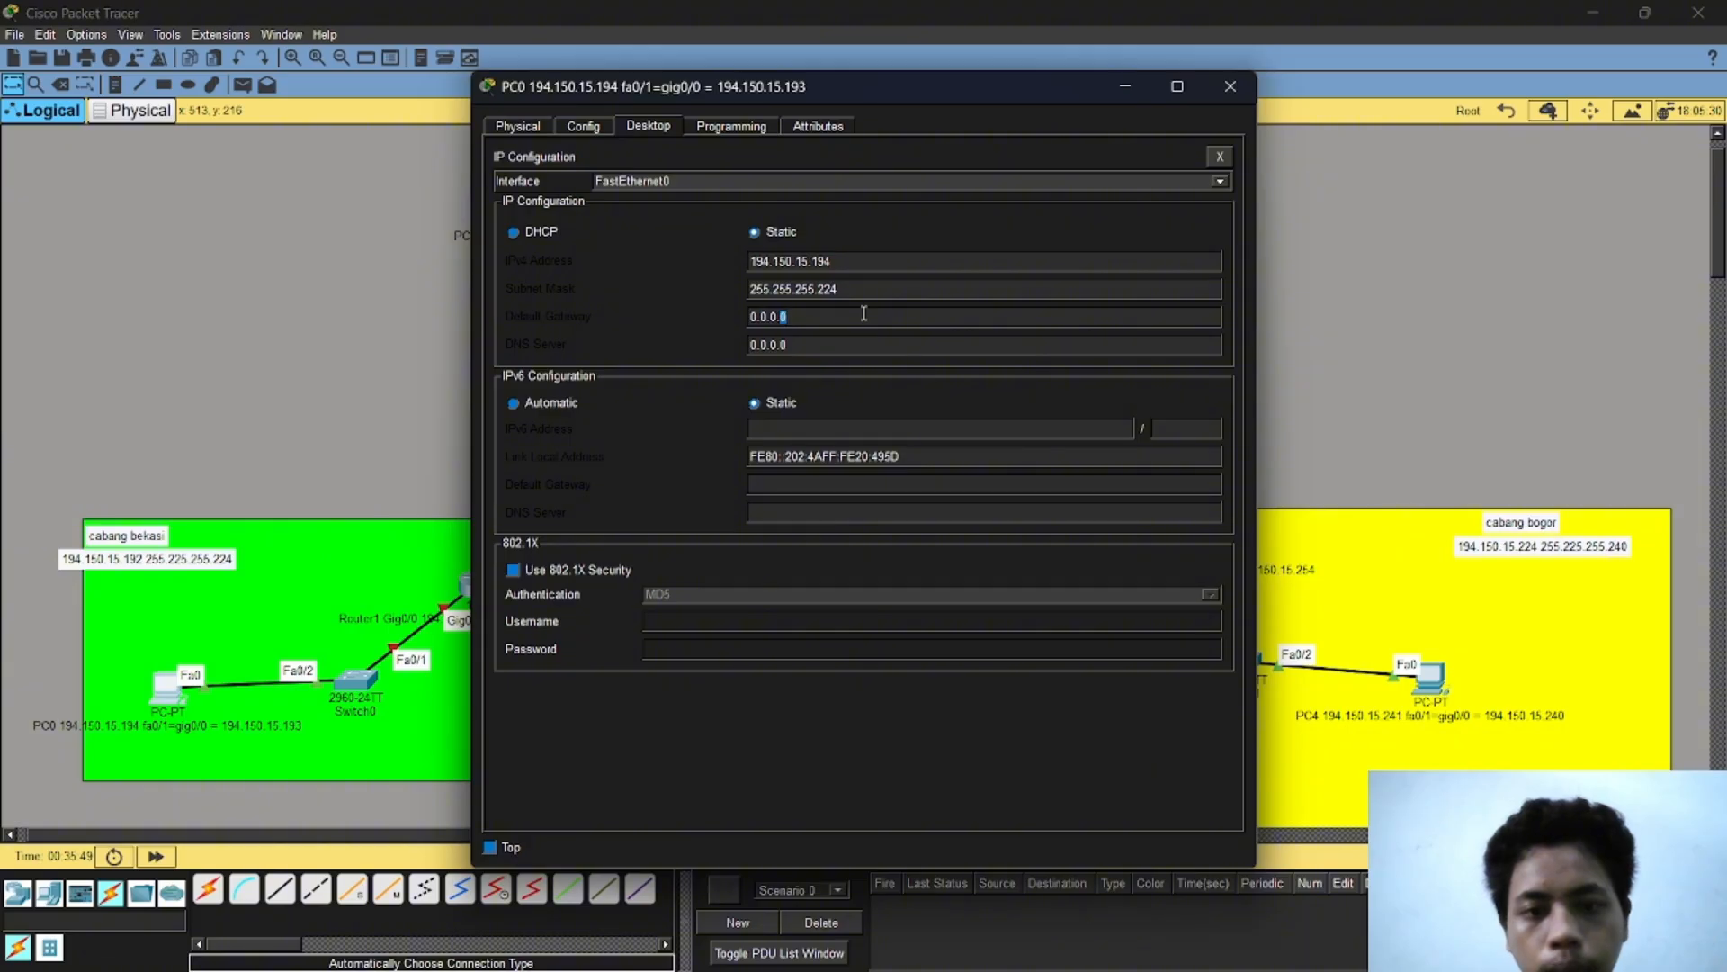
key(ctrl+a)
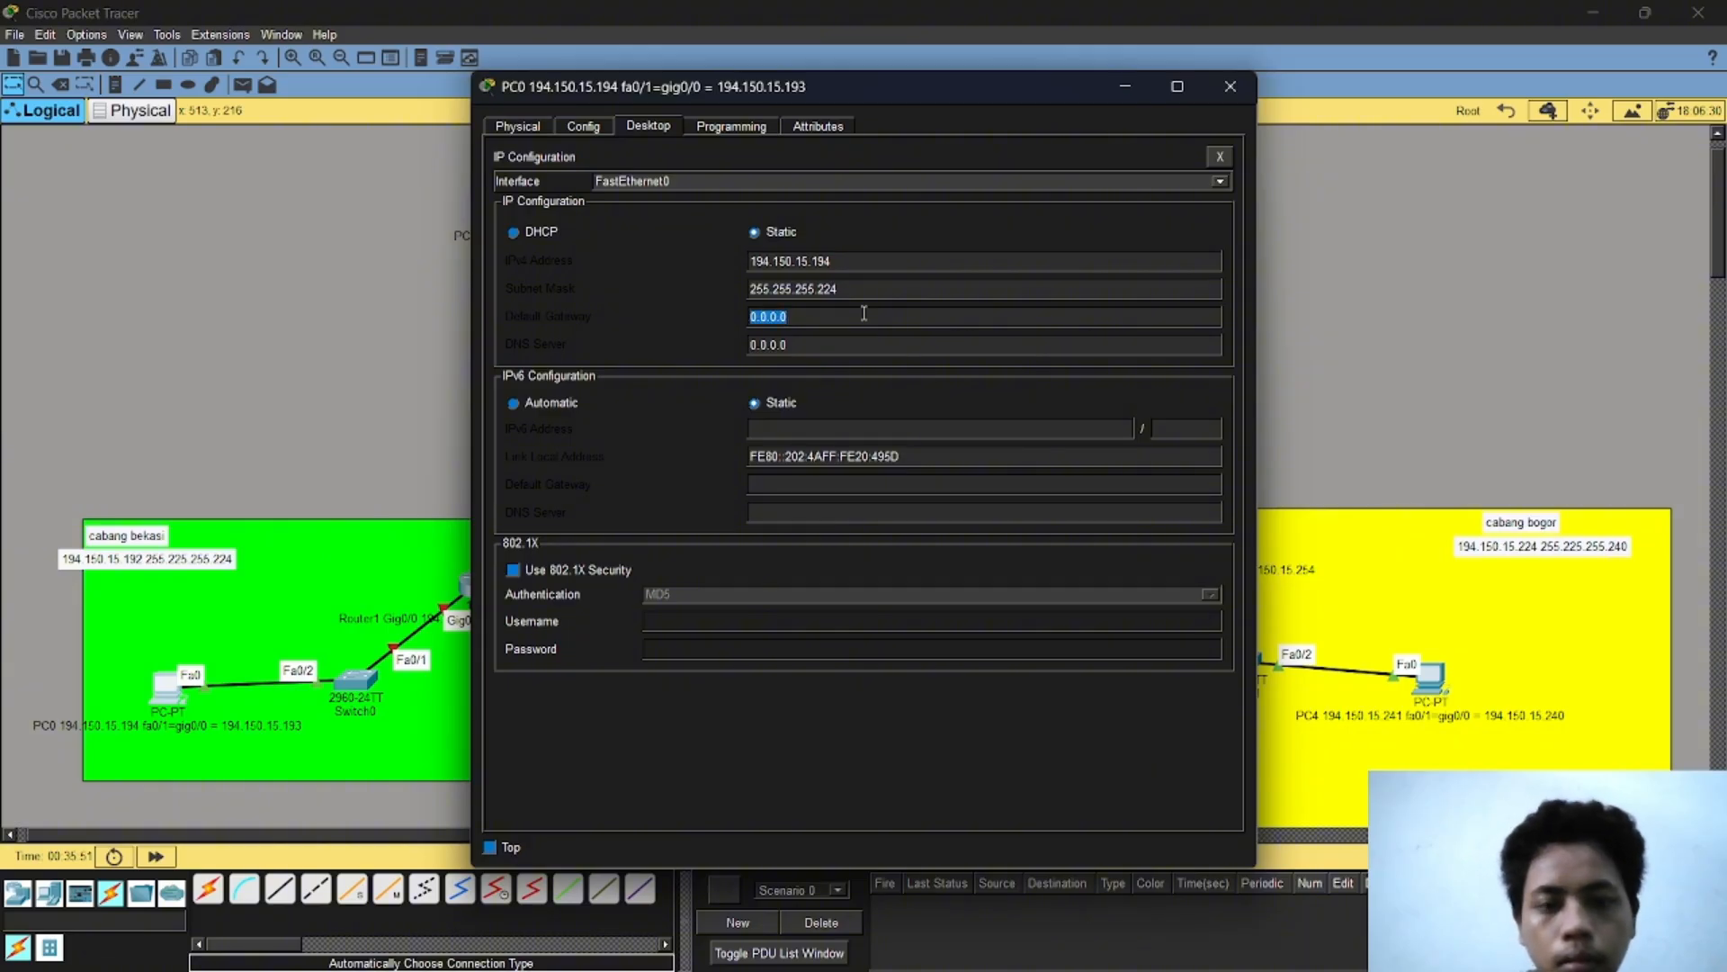
text(194.1)
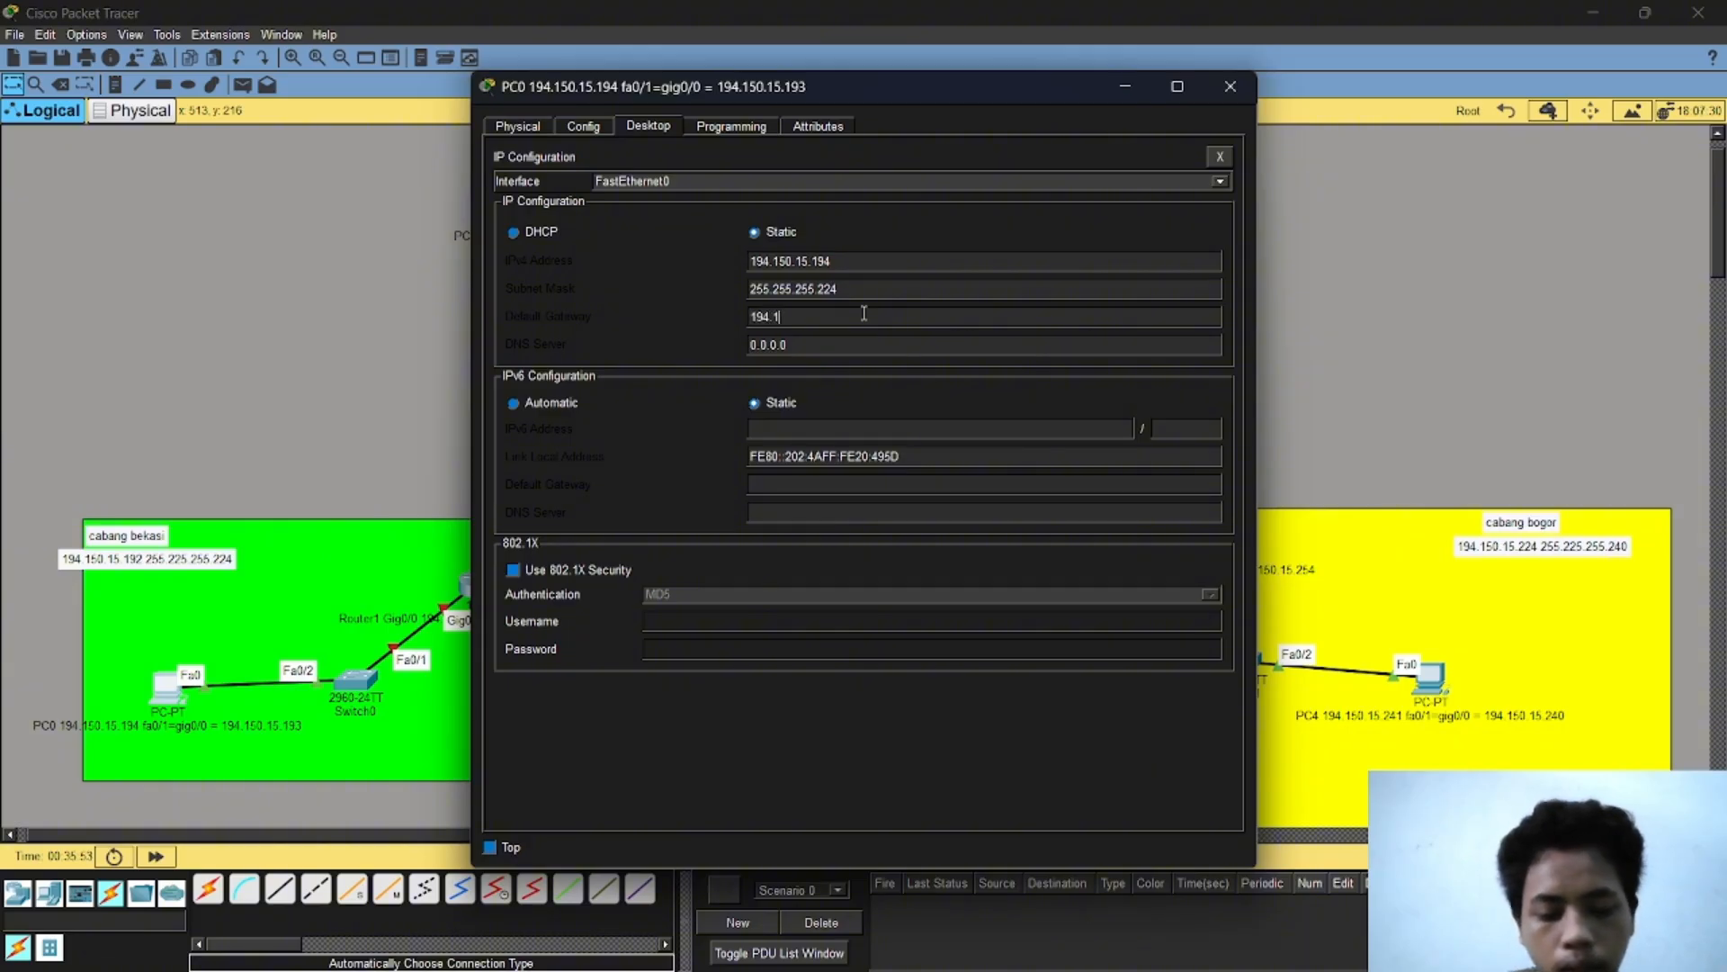
text(50.15.)
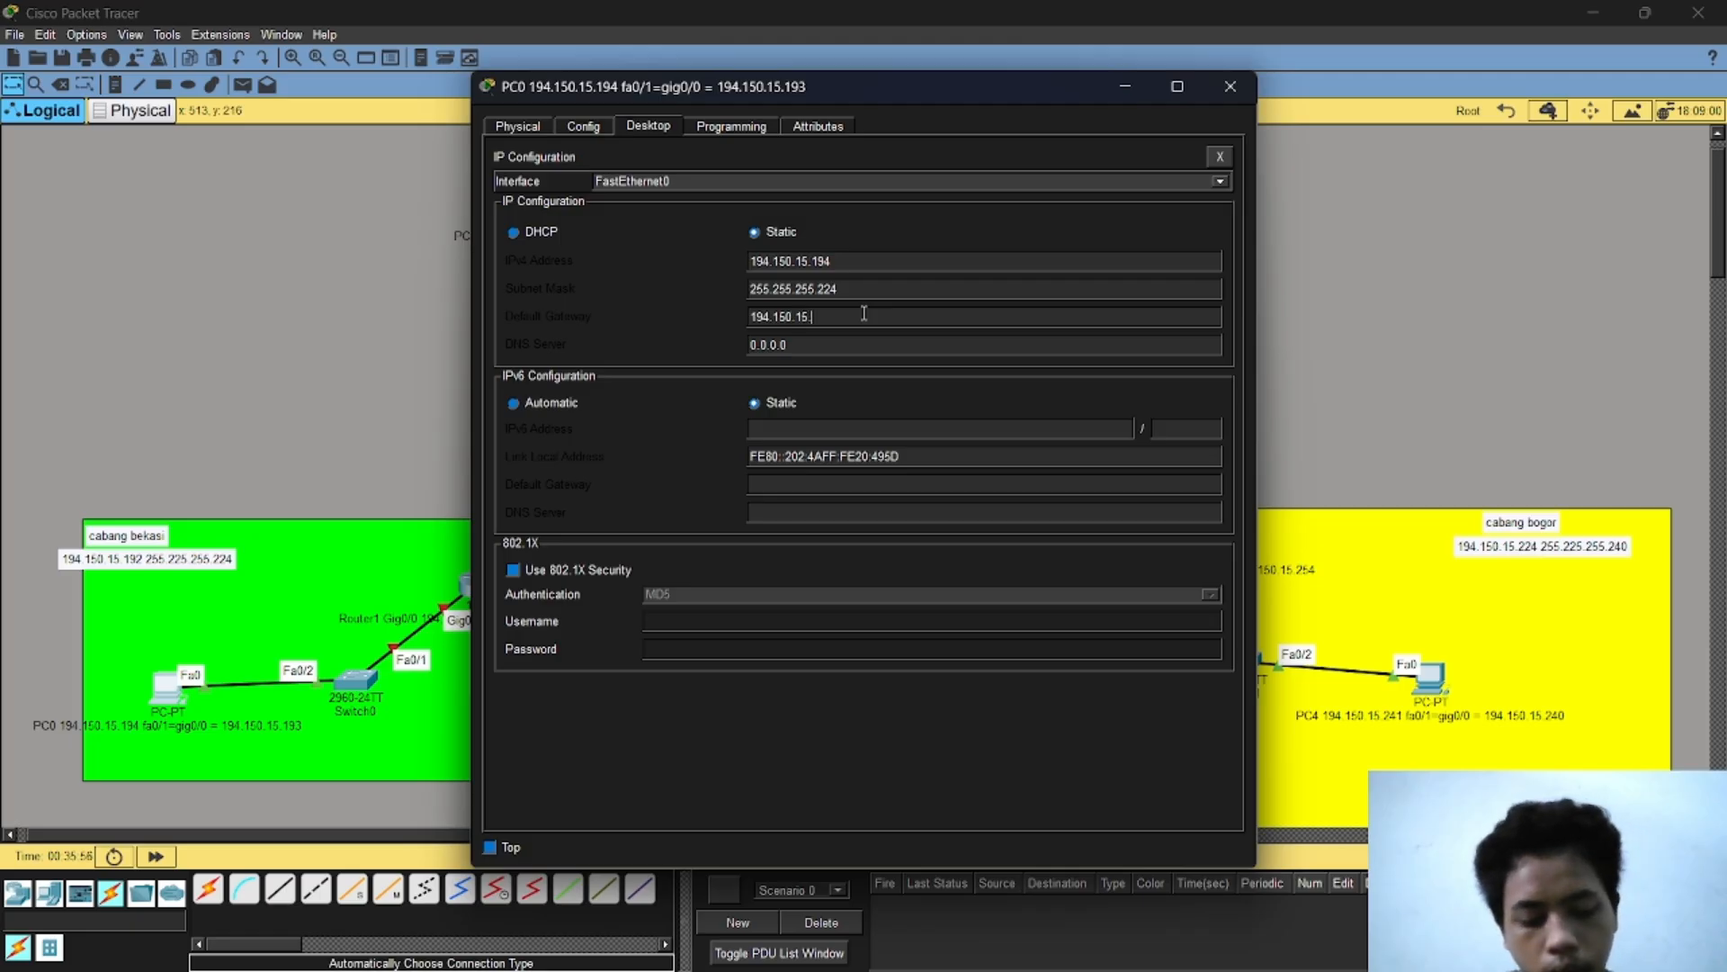
key(ctrl+a)
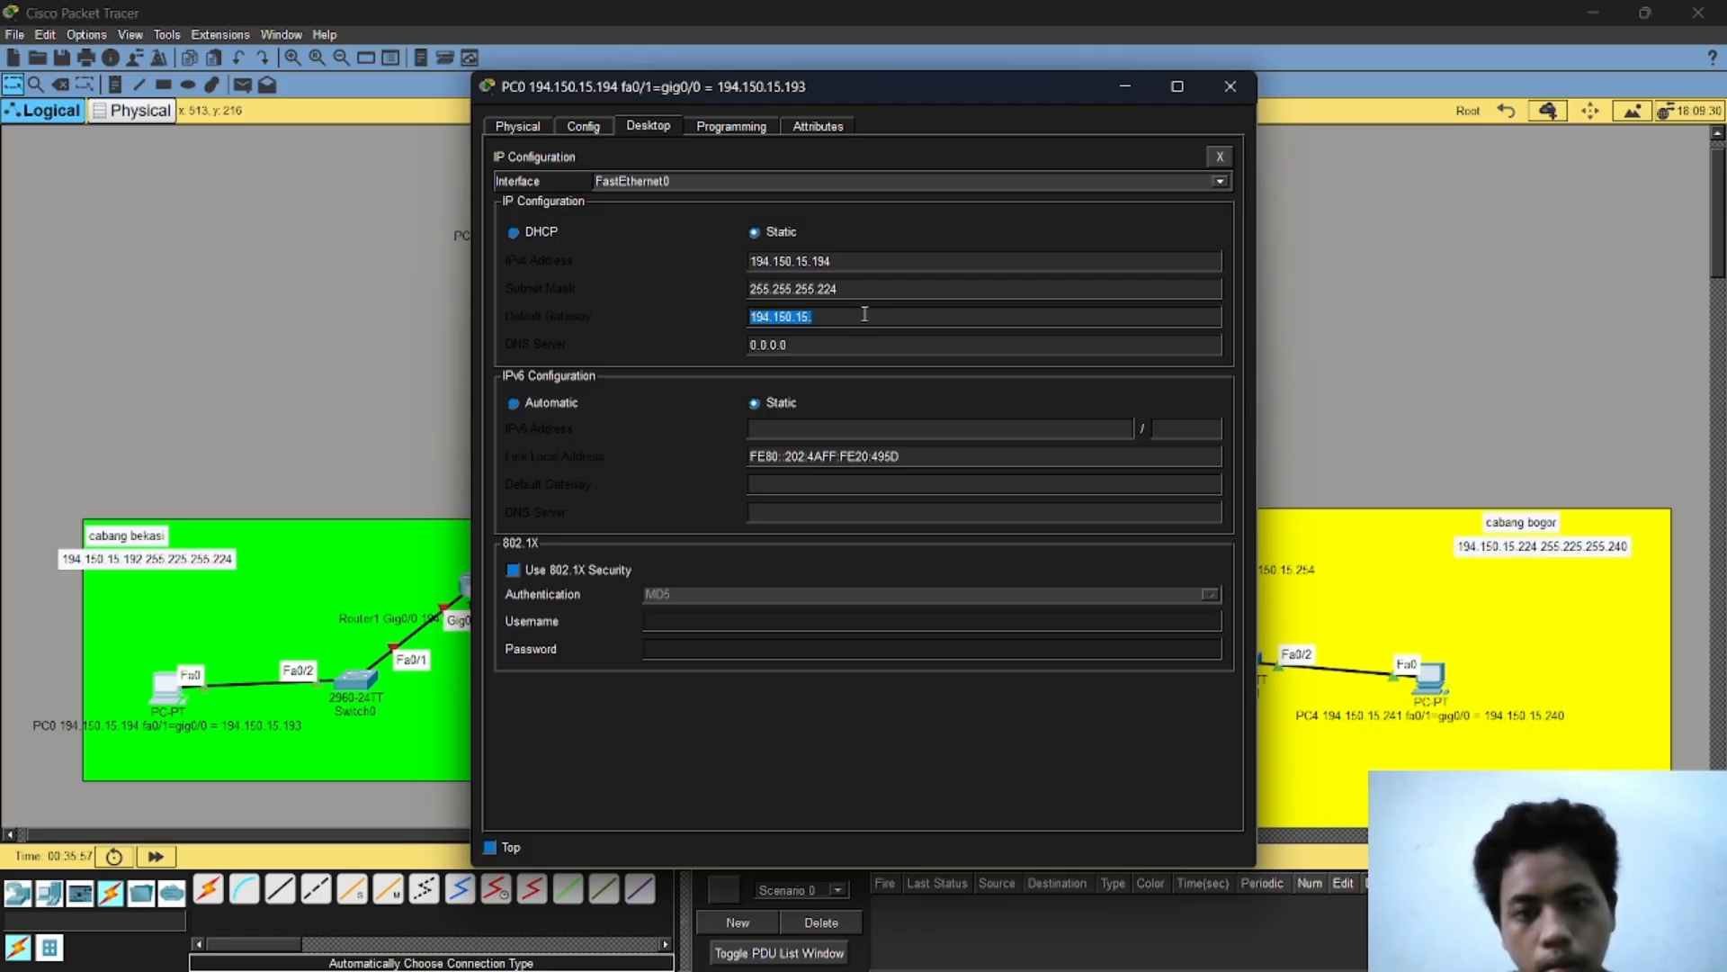
click(865, 314)
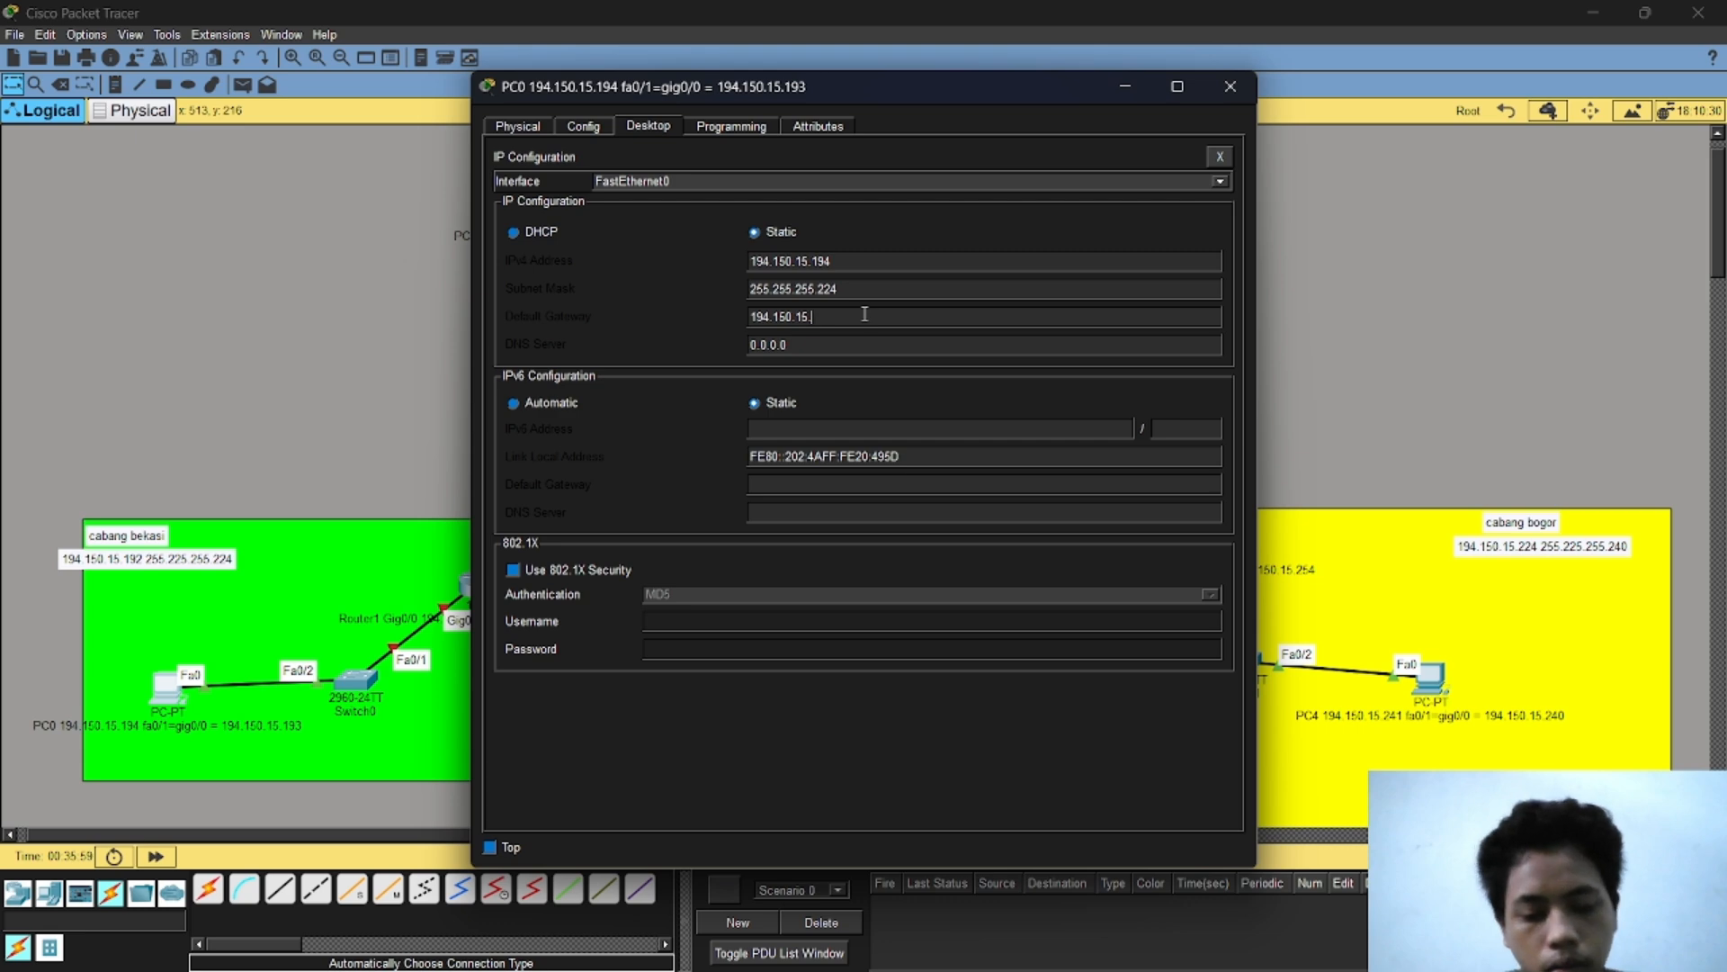
text(193)
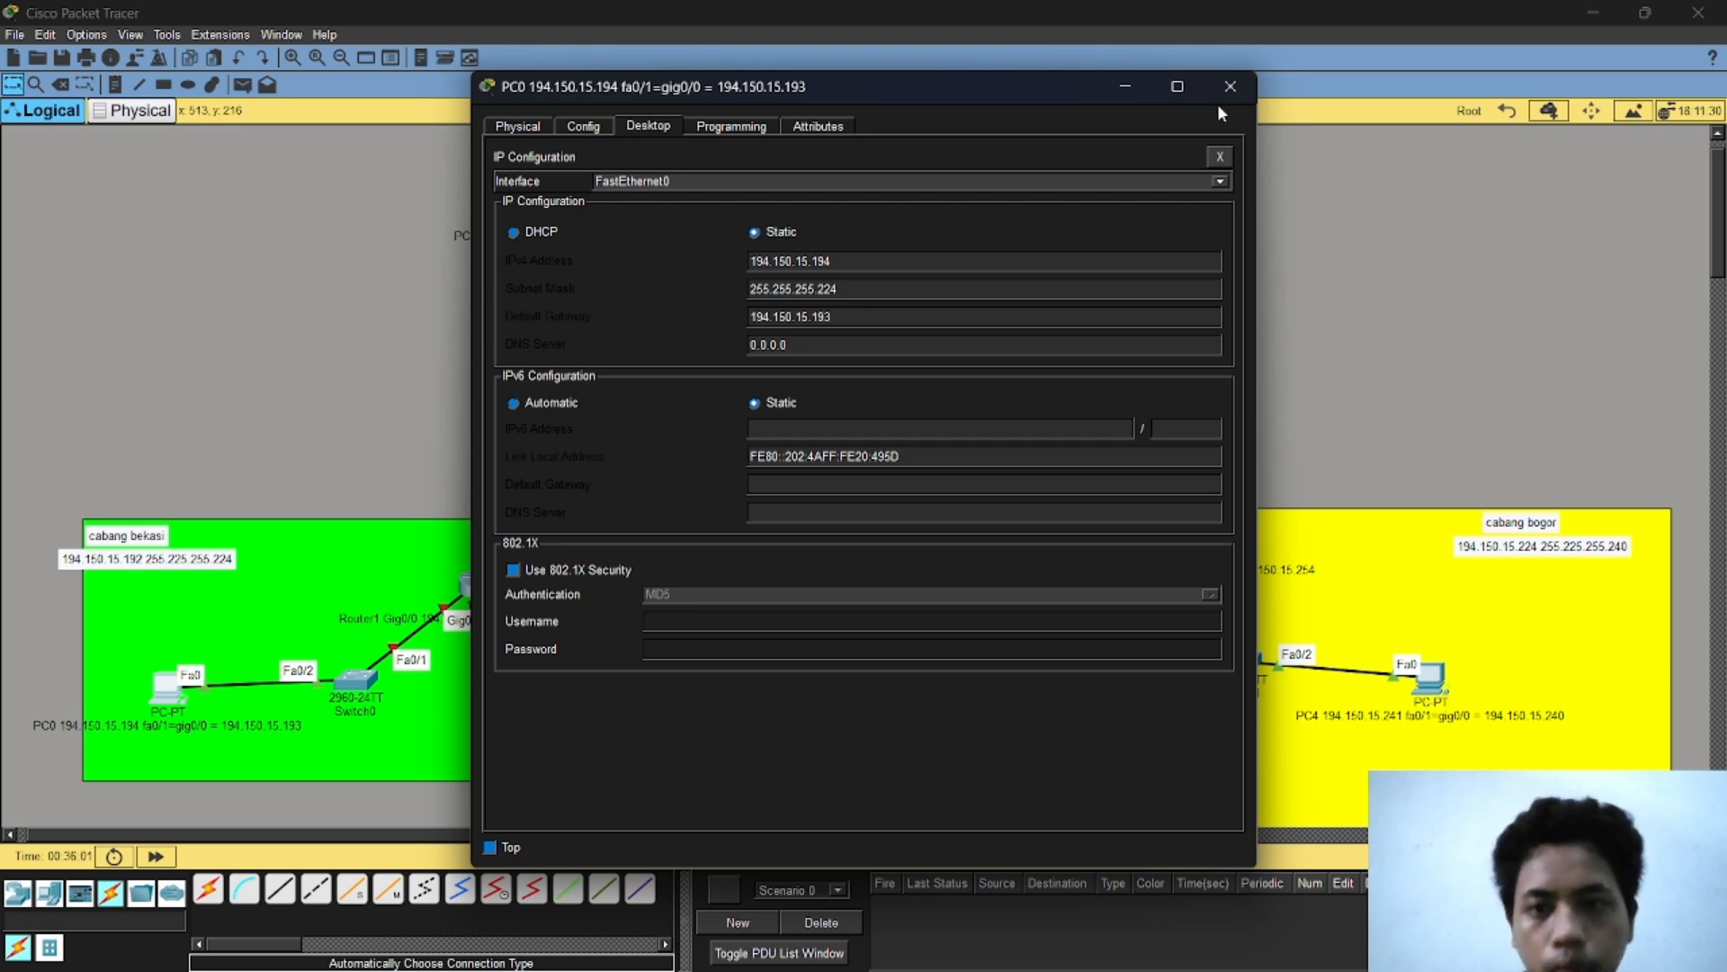
click(1227, 87)
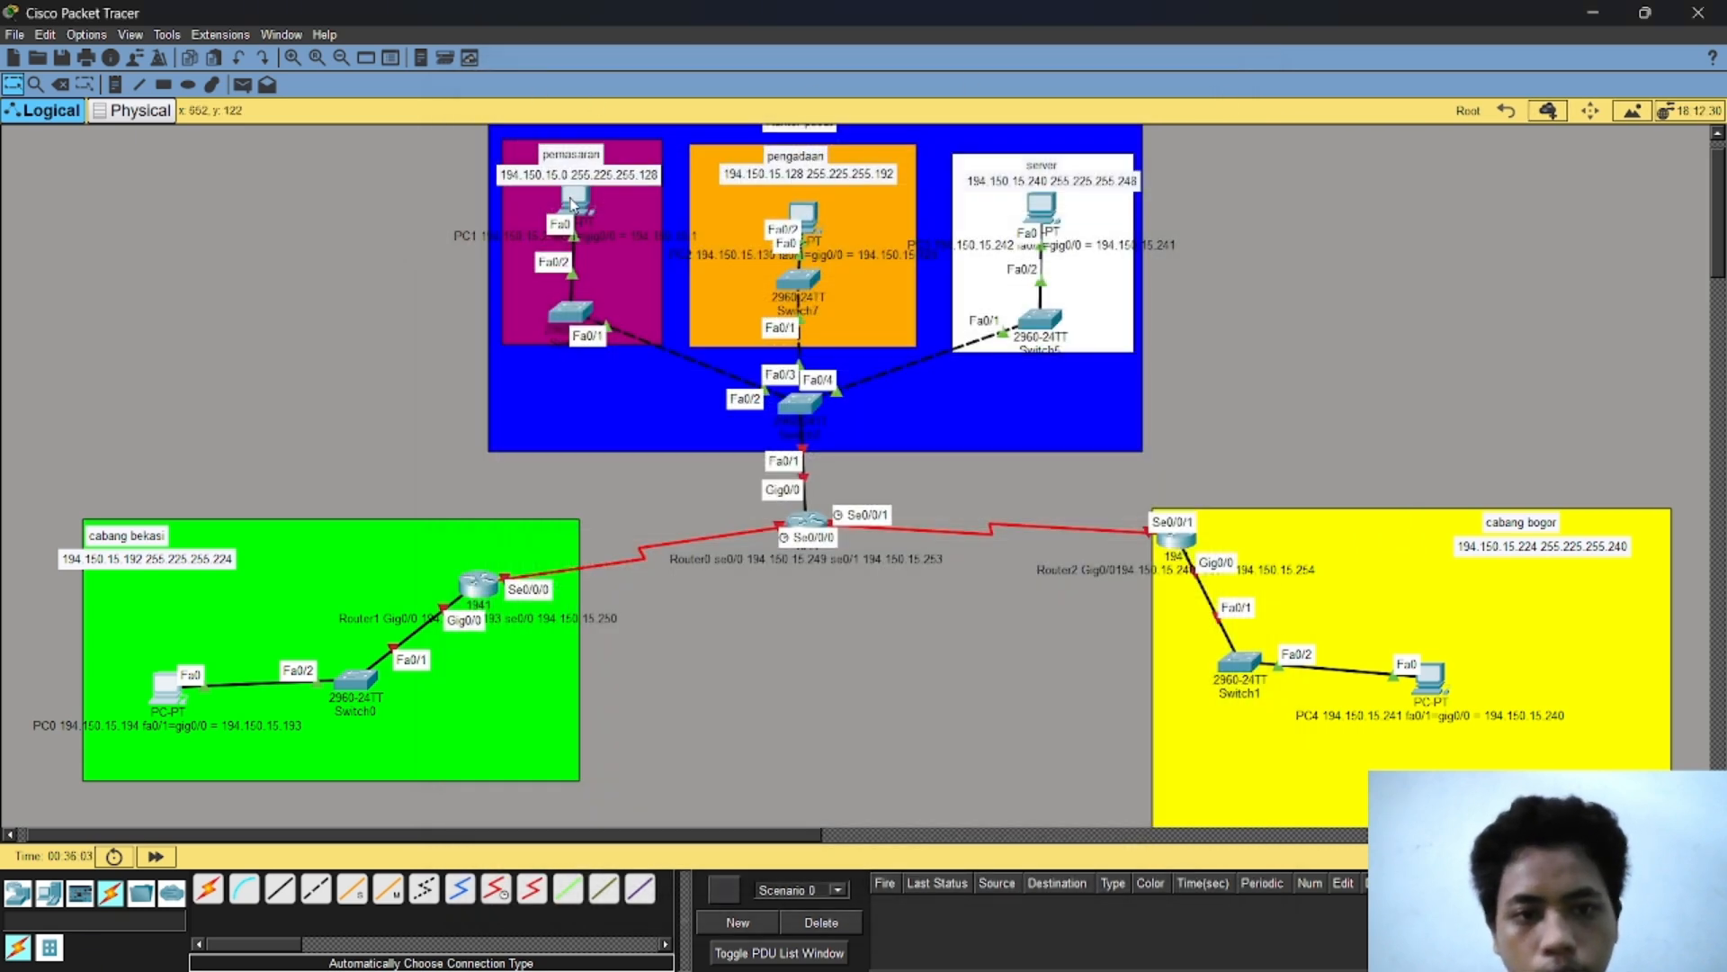
Step: Open the IP configuration of the pemasaran PC, moving its window clear of the department's network note
click(573, 203)
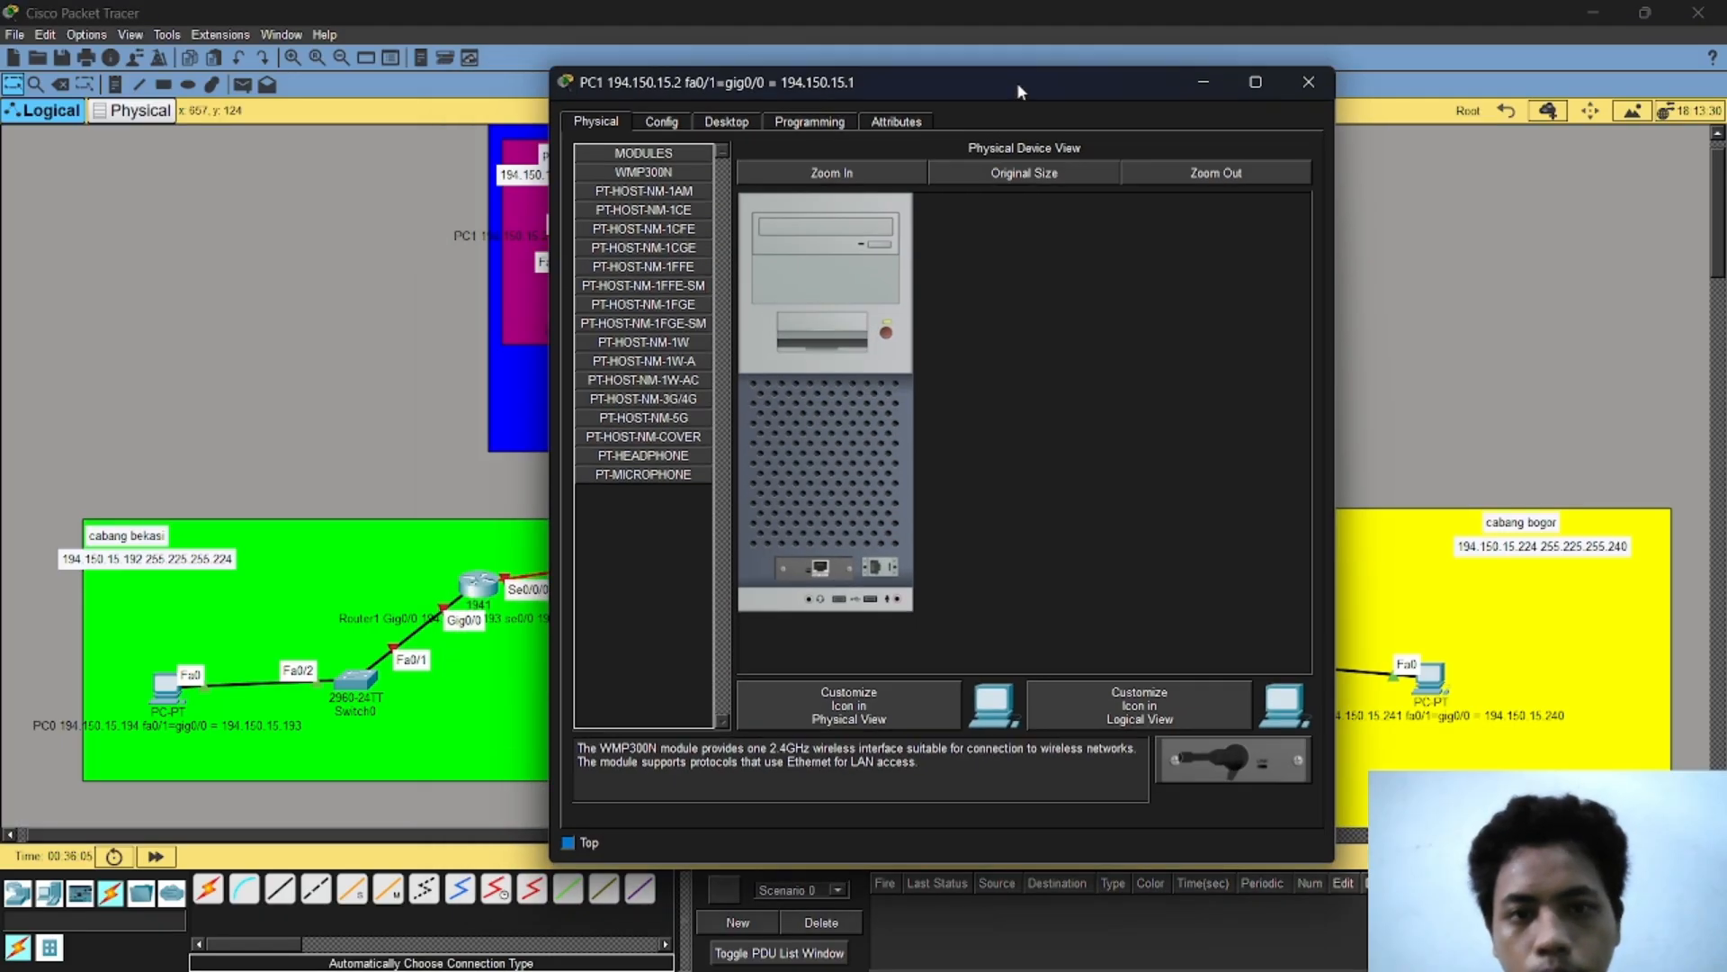
drag(1016, 83, 1281, 98)
click(995, 137)
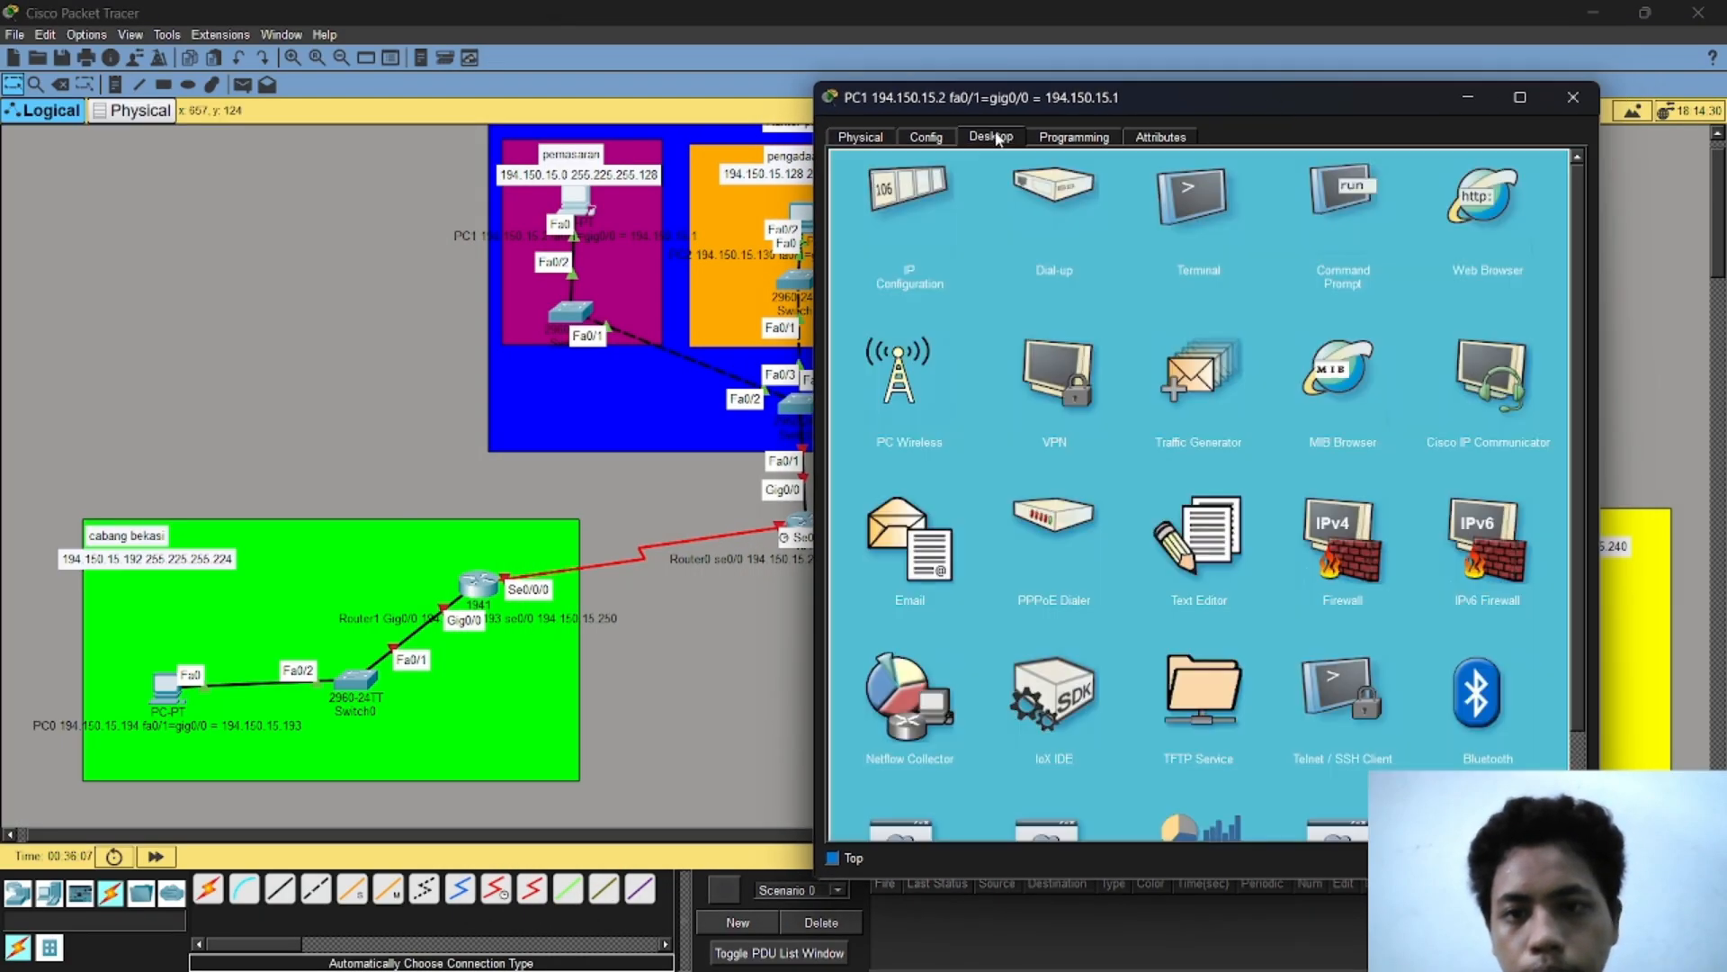
click(905, 208)
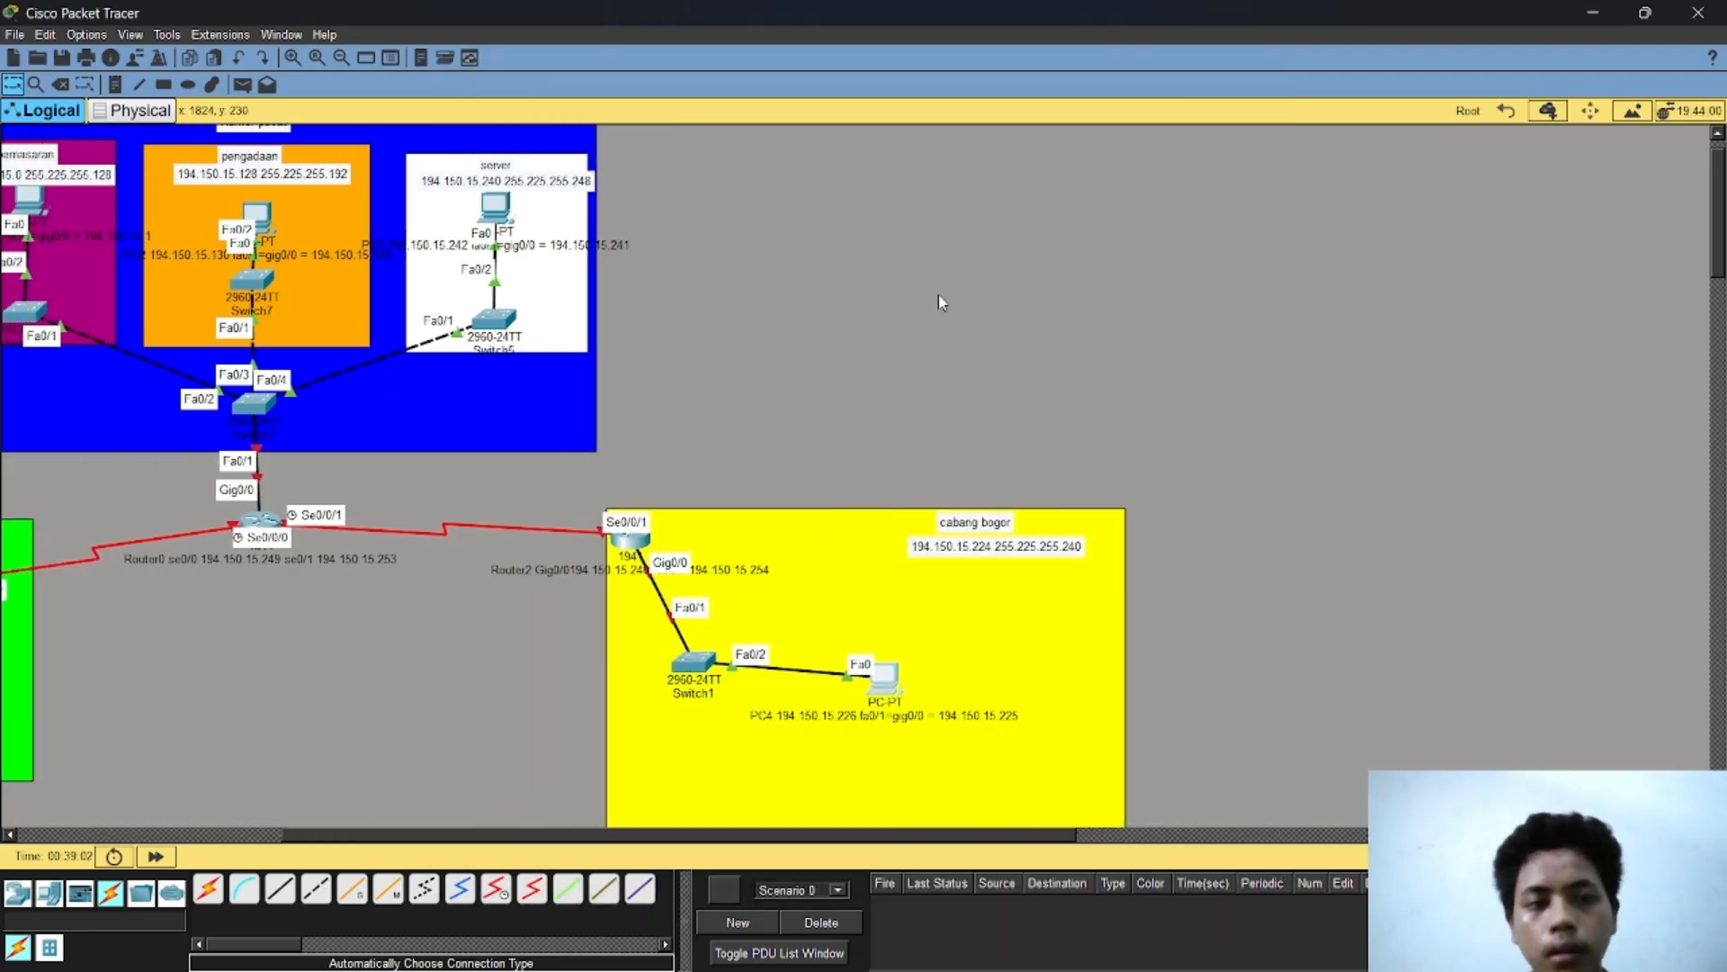
scroll(938, 293, left, 10)
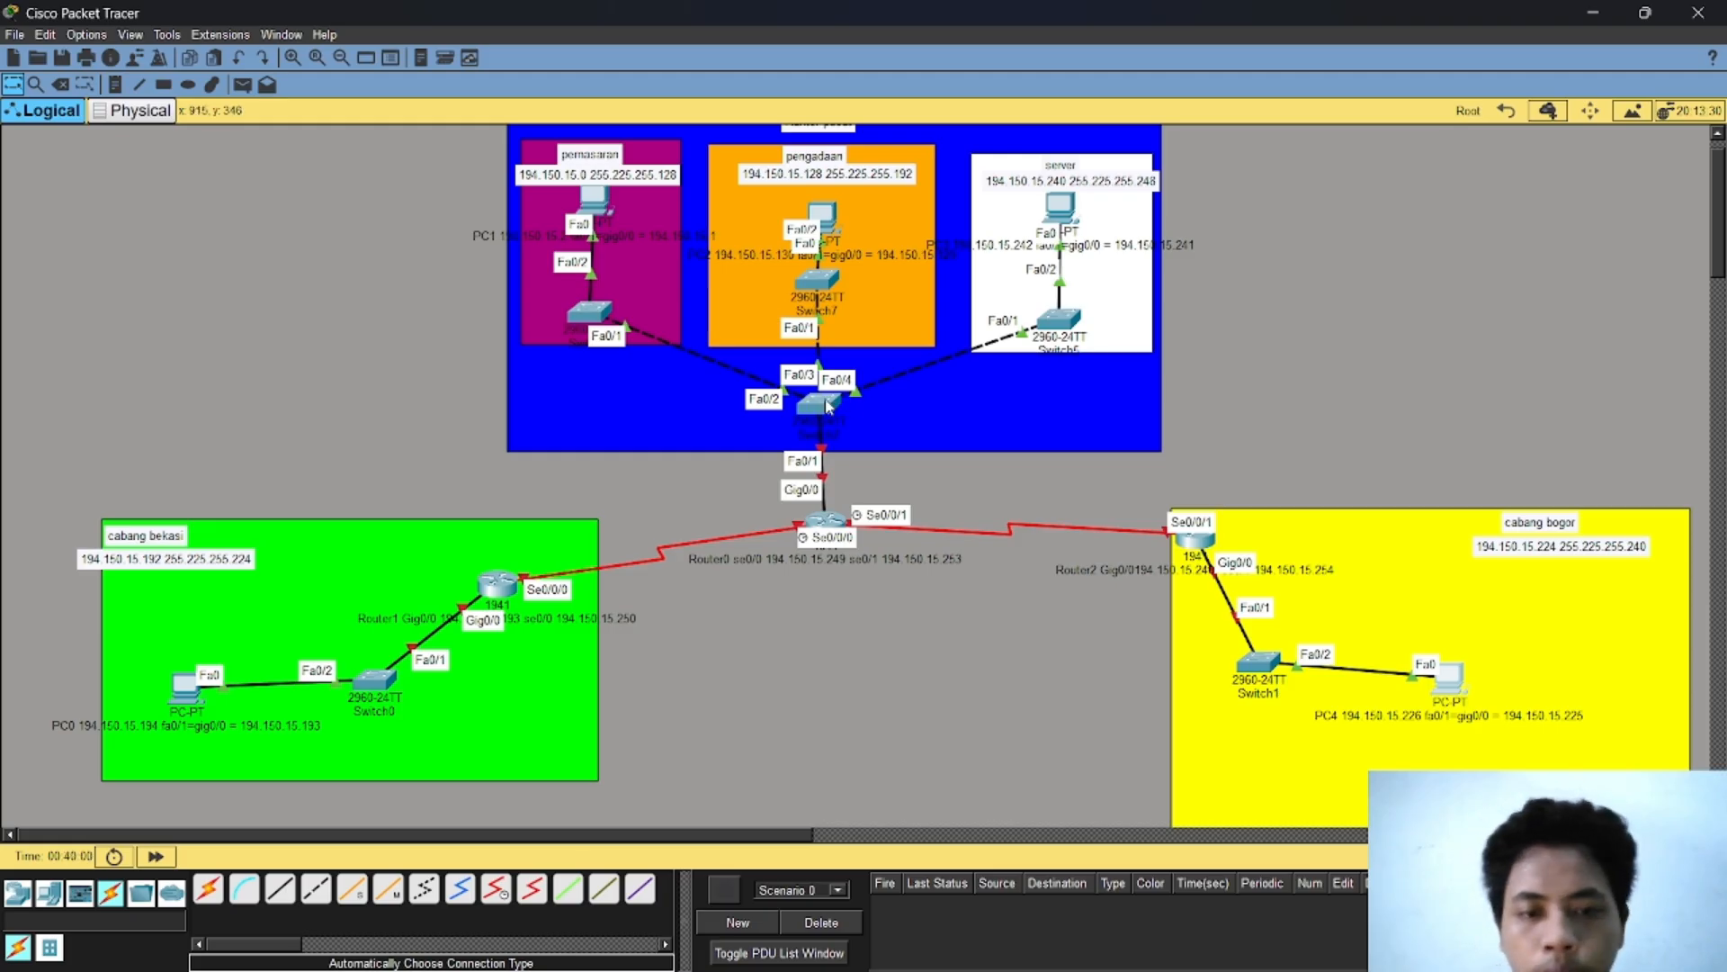
Step: Open the VLAN database of Switch2, the head office switch that links the three department switches
mouse_move(824, 411)
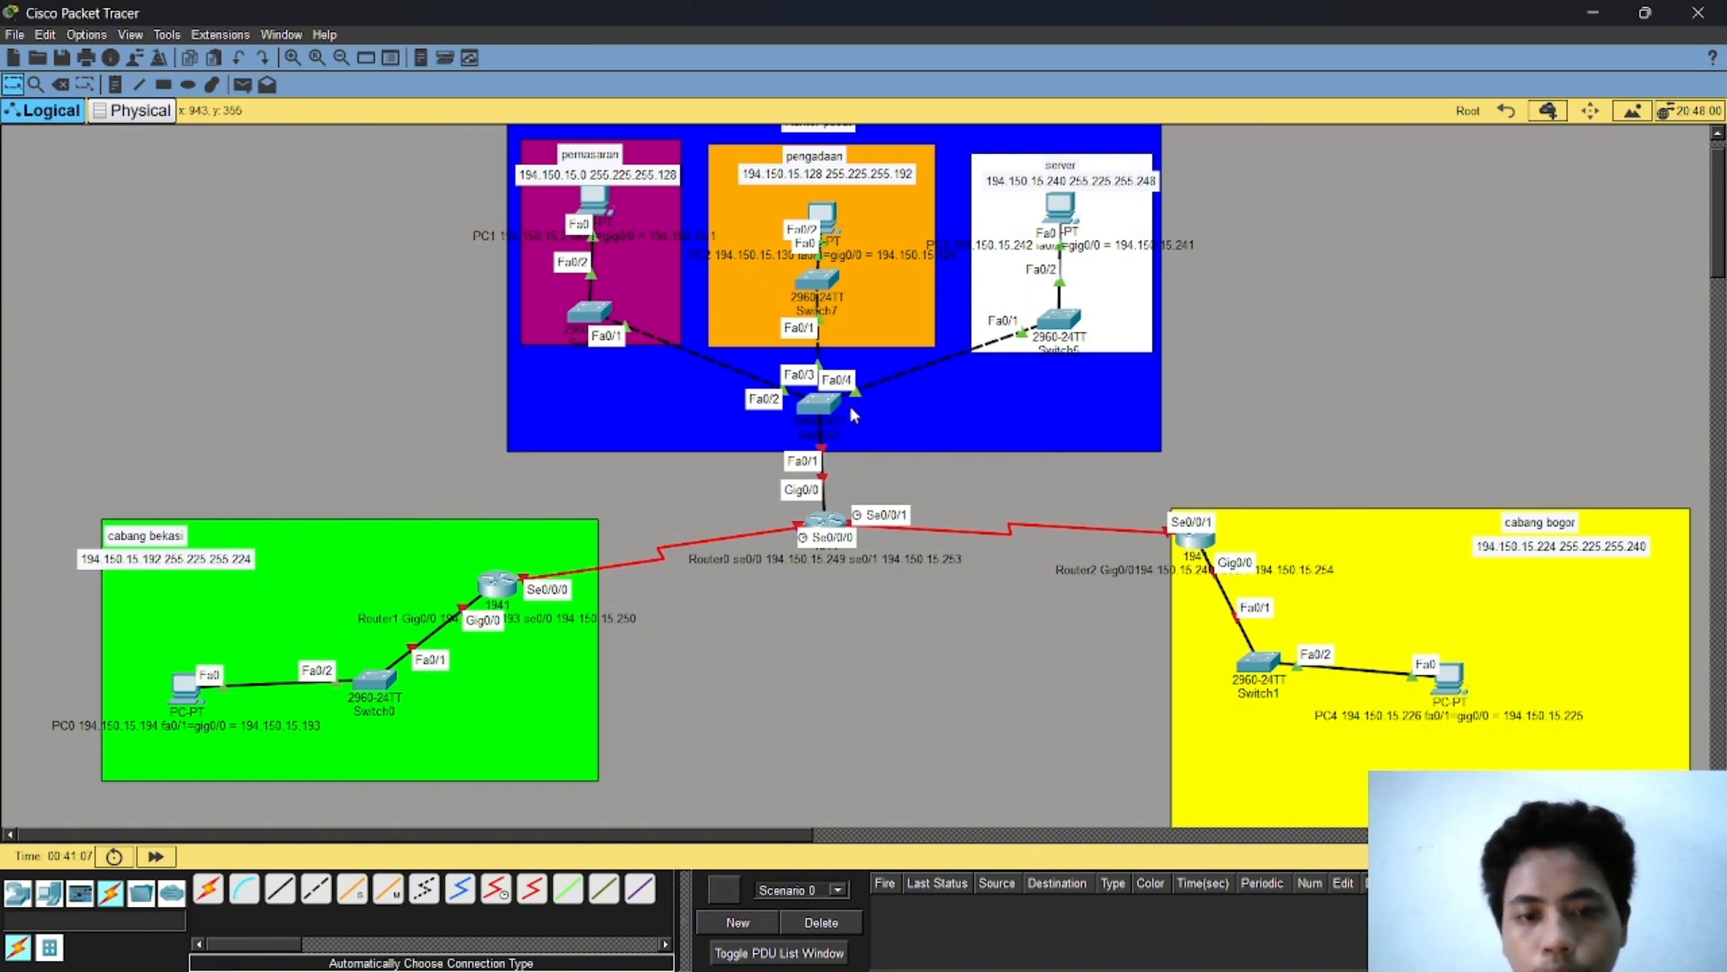
click(824, 406)
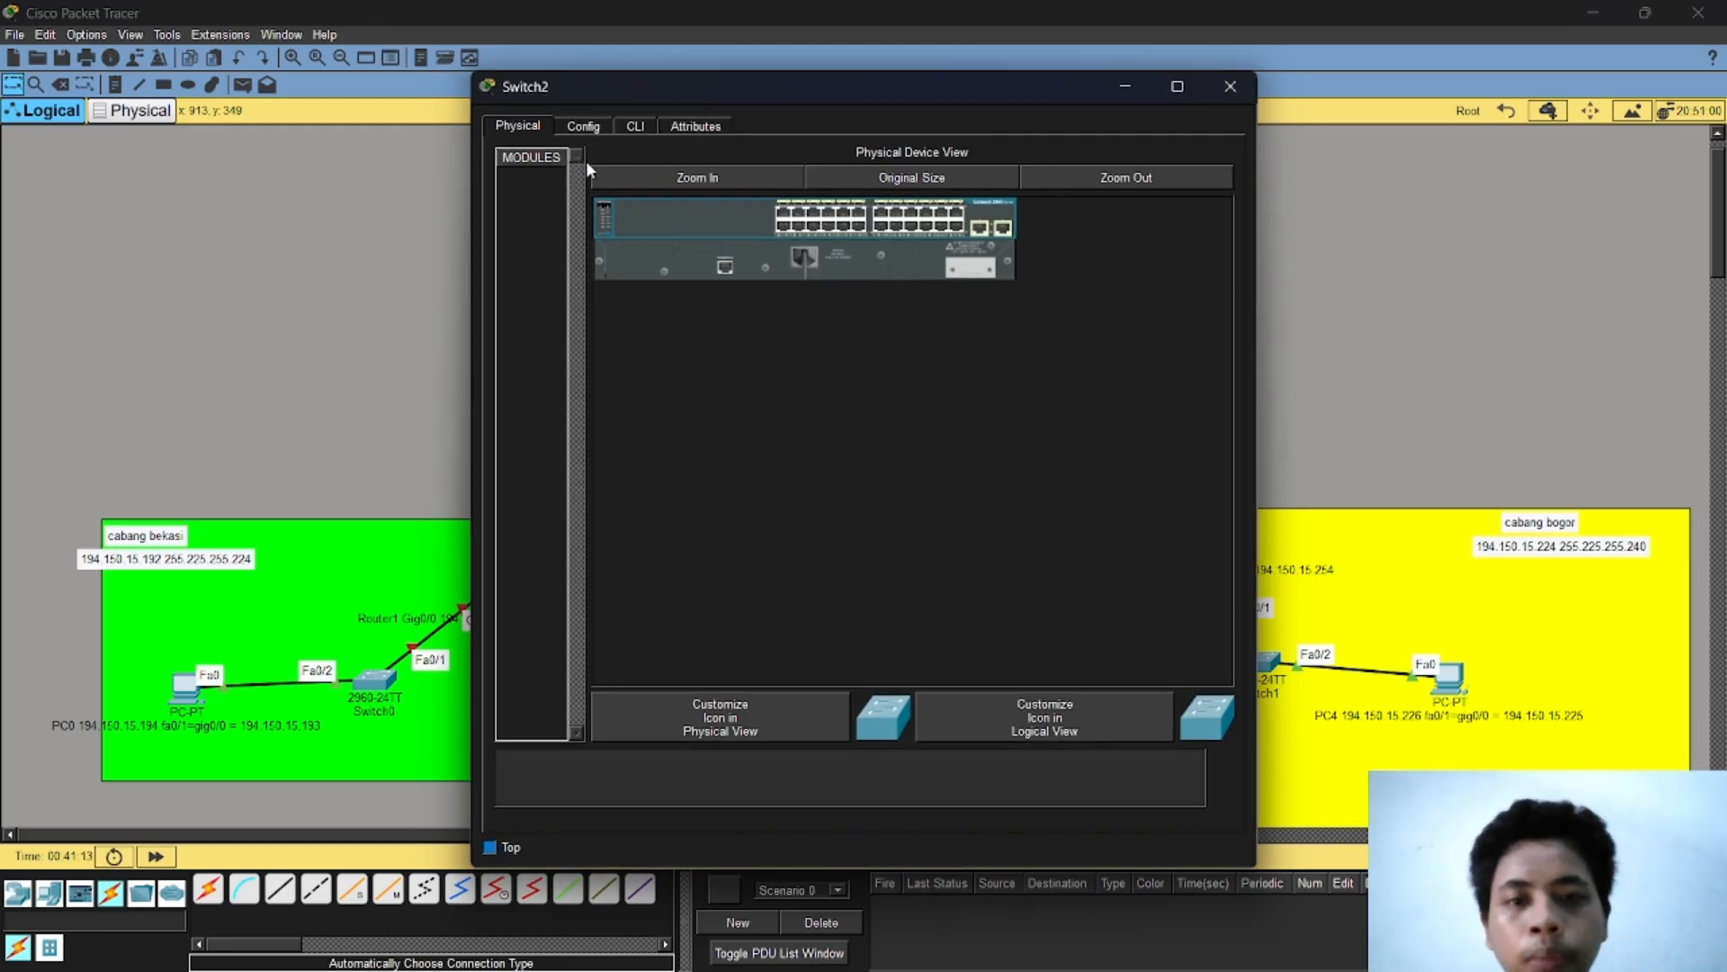
click(584, 126)
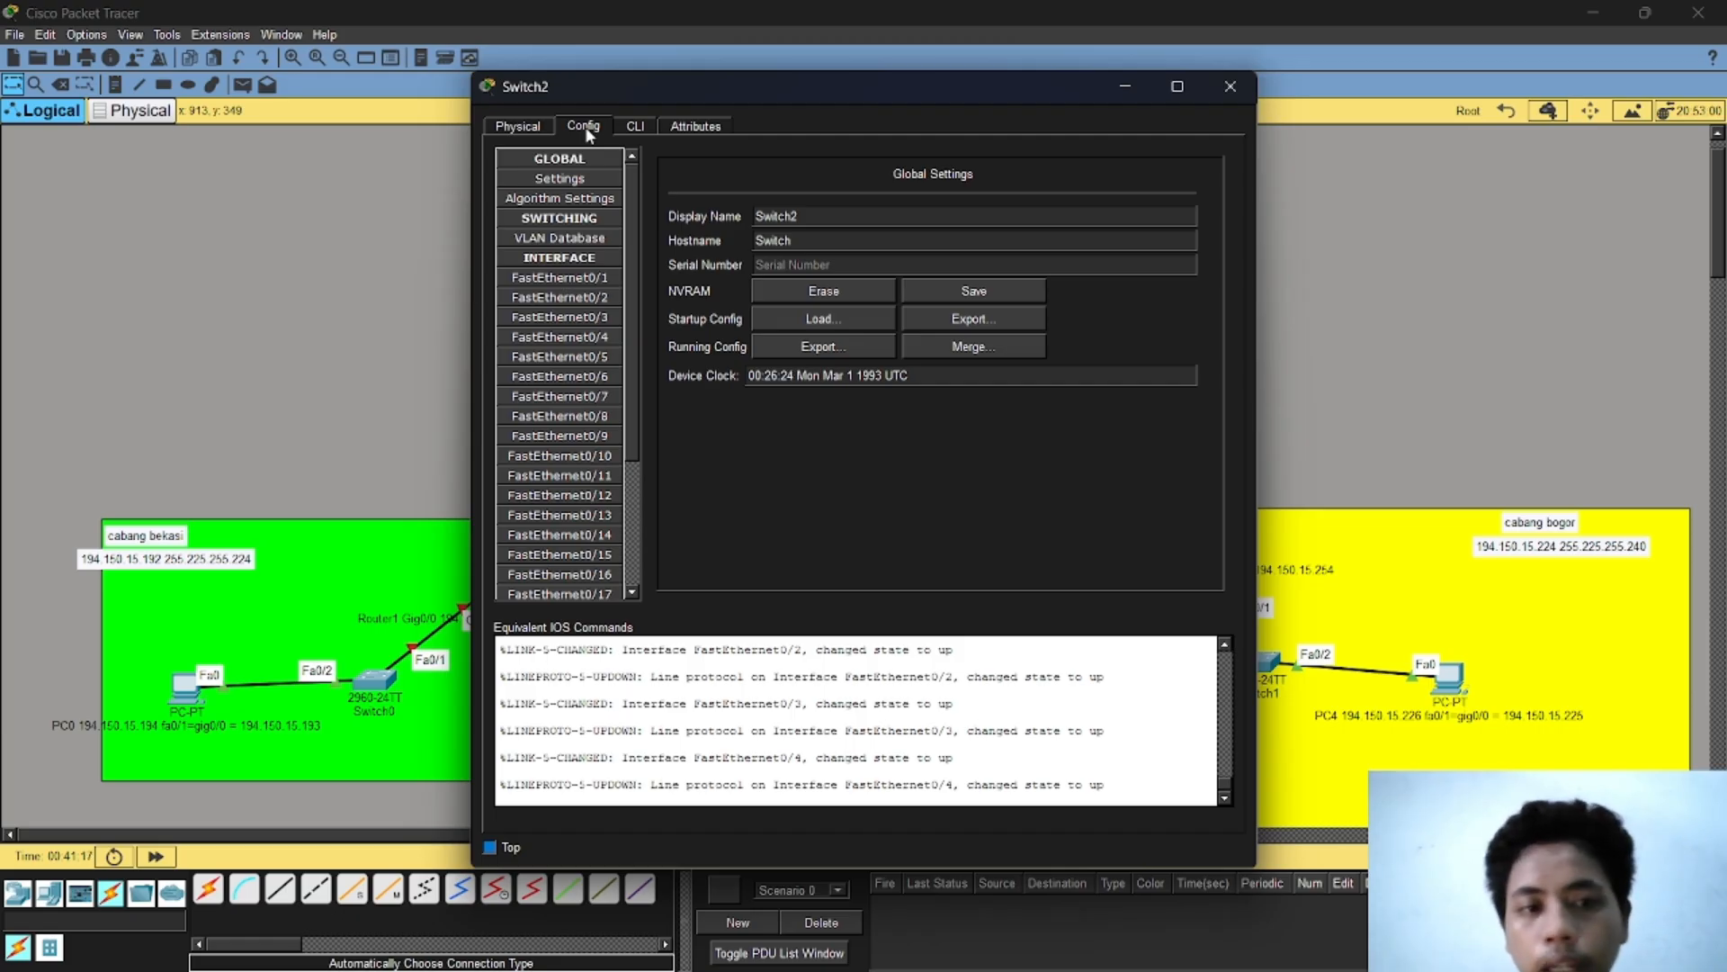
click(576, 238)
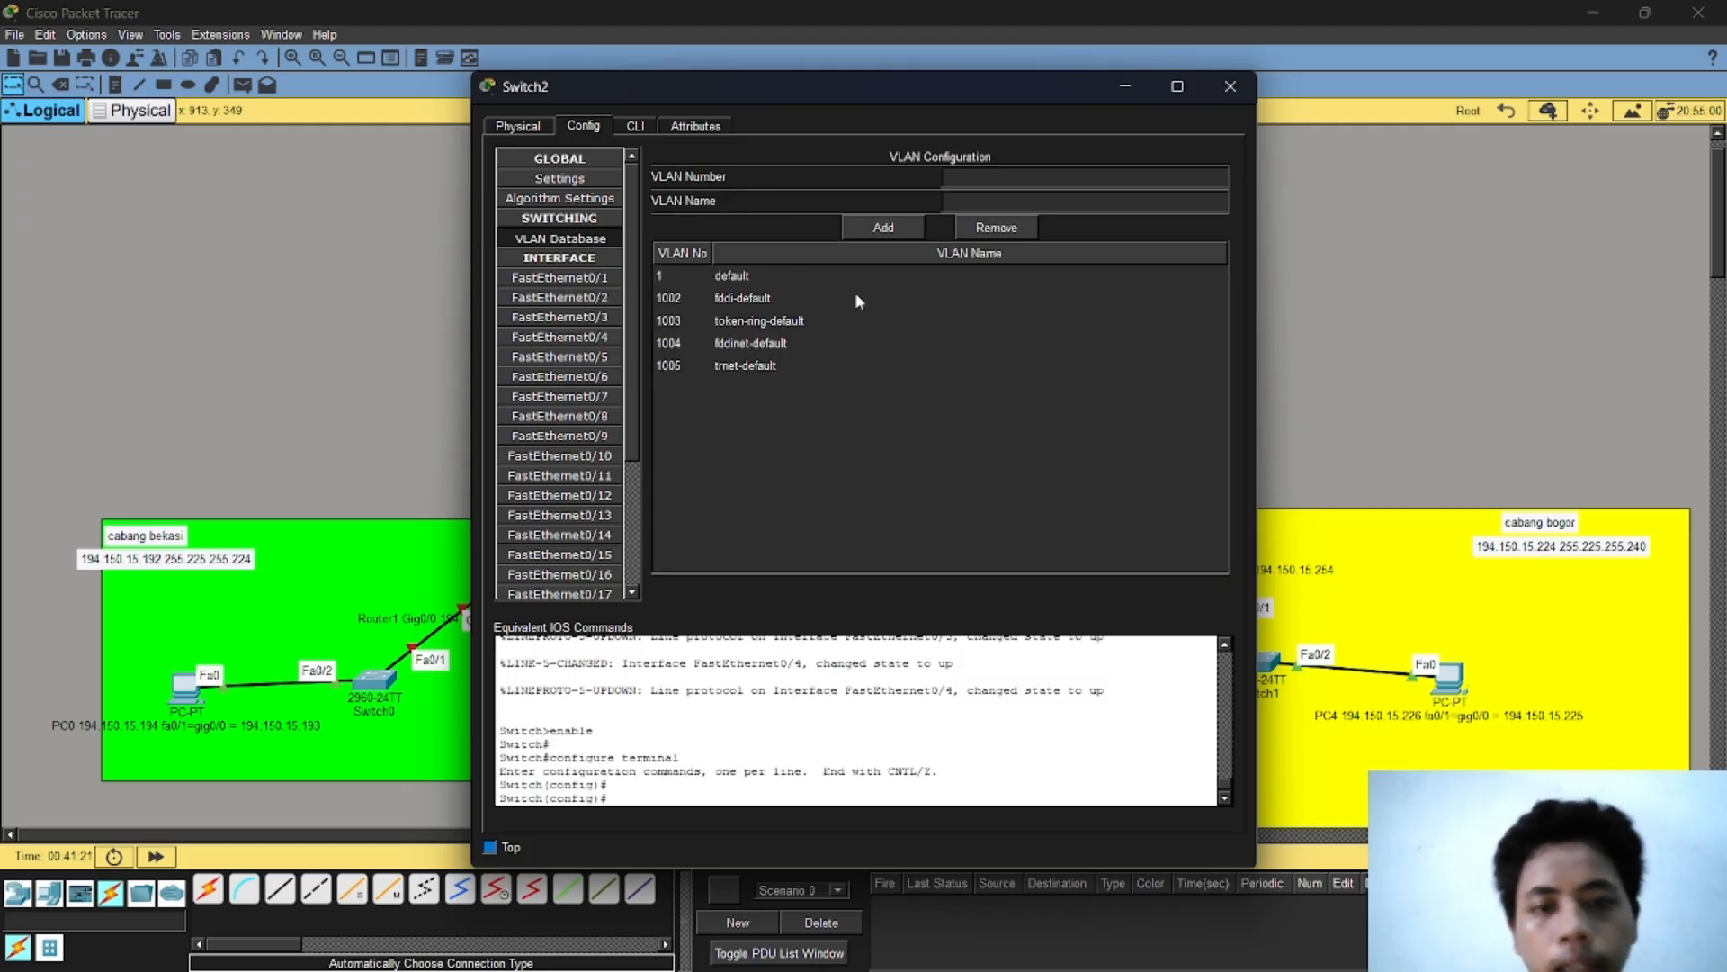
click(1001, 170)
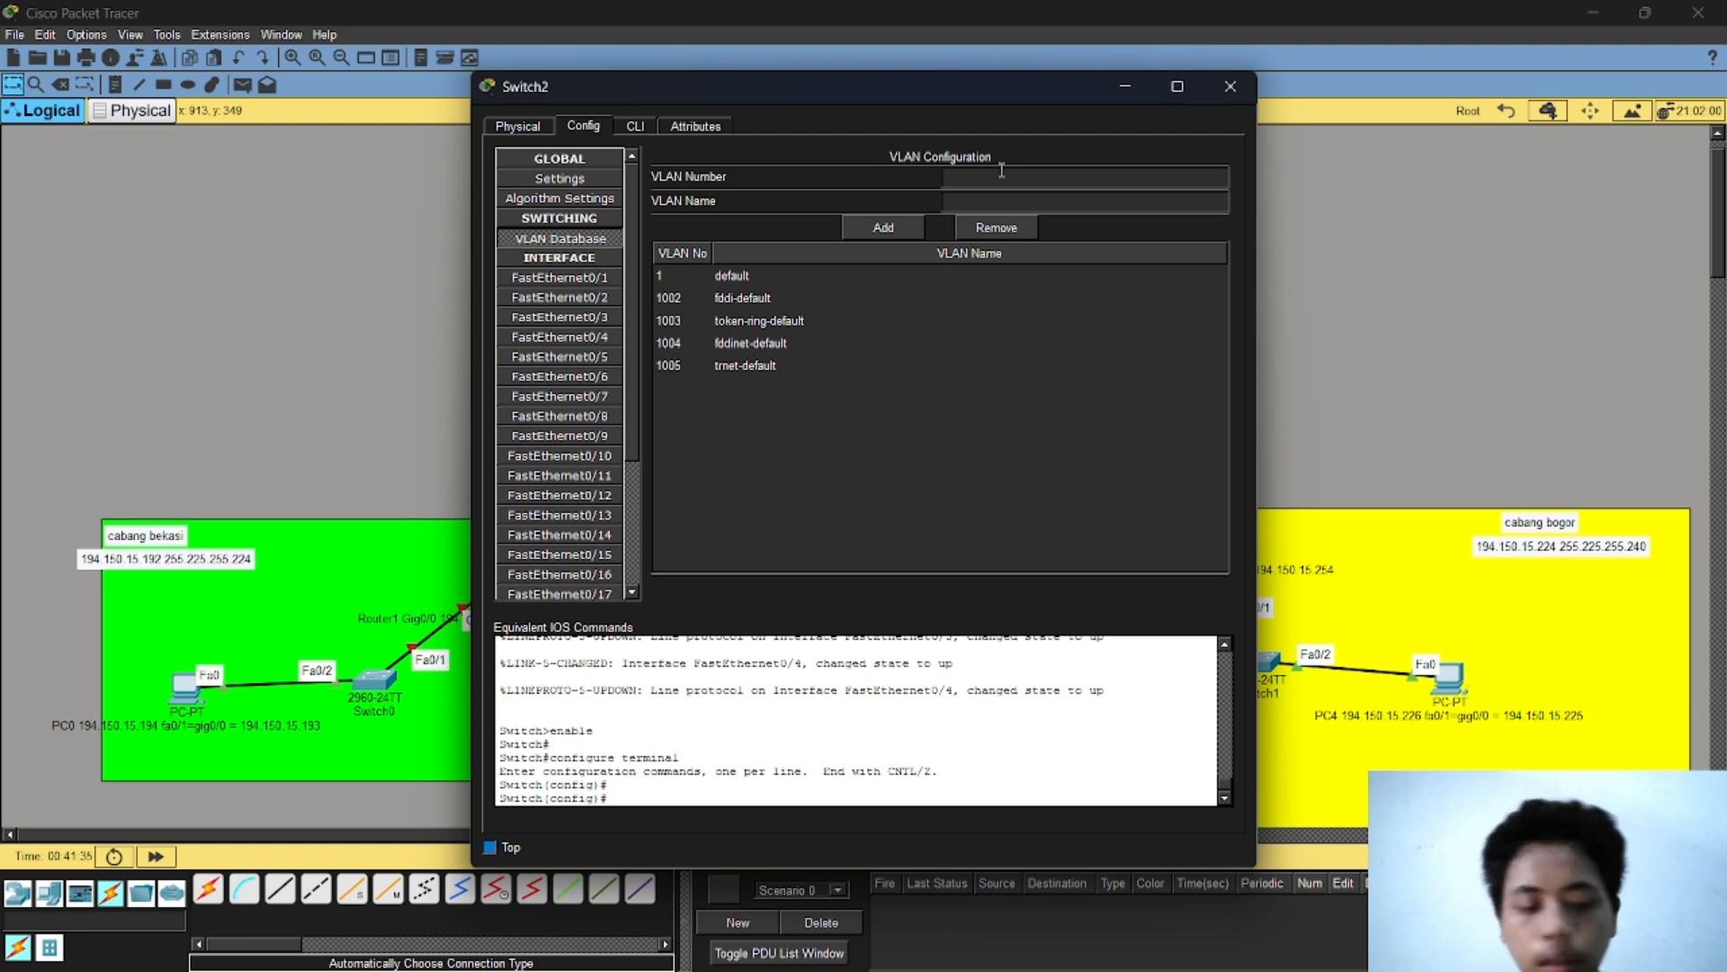
text(10)
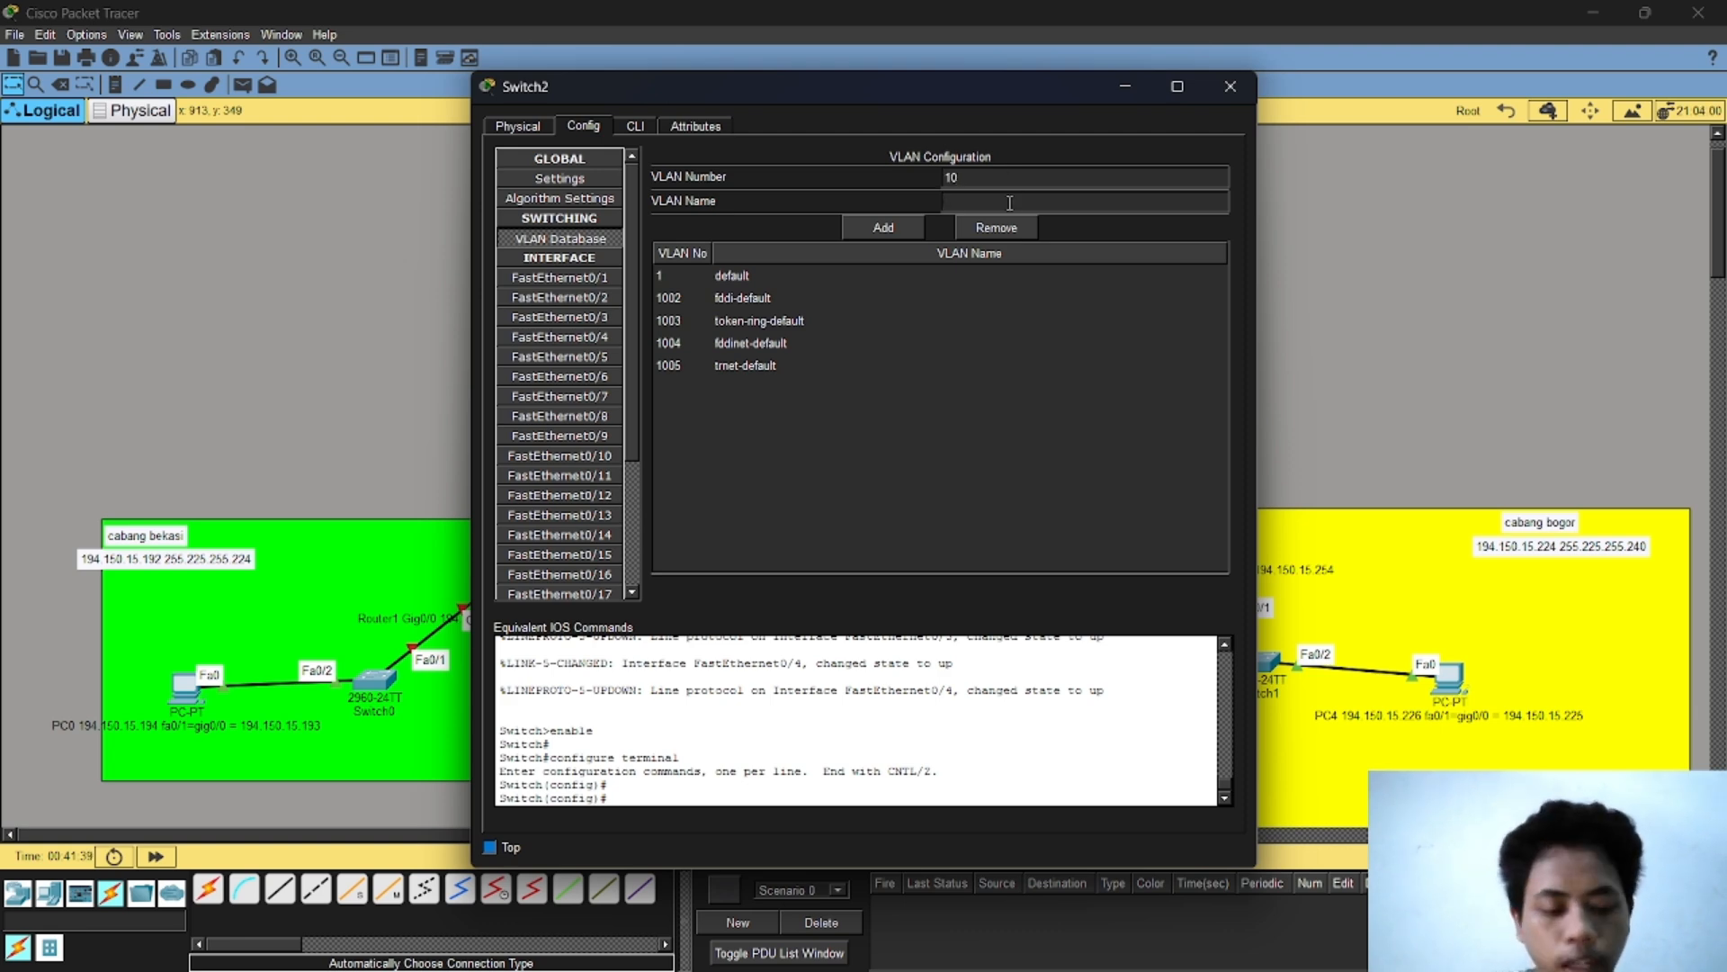
click(1010, 202)
text(pemasran)
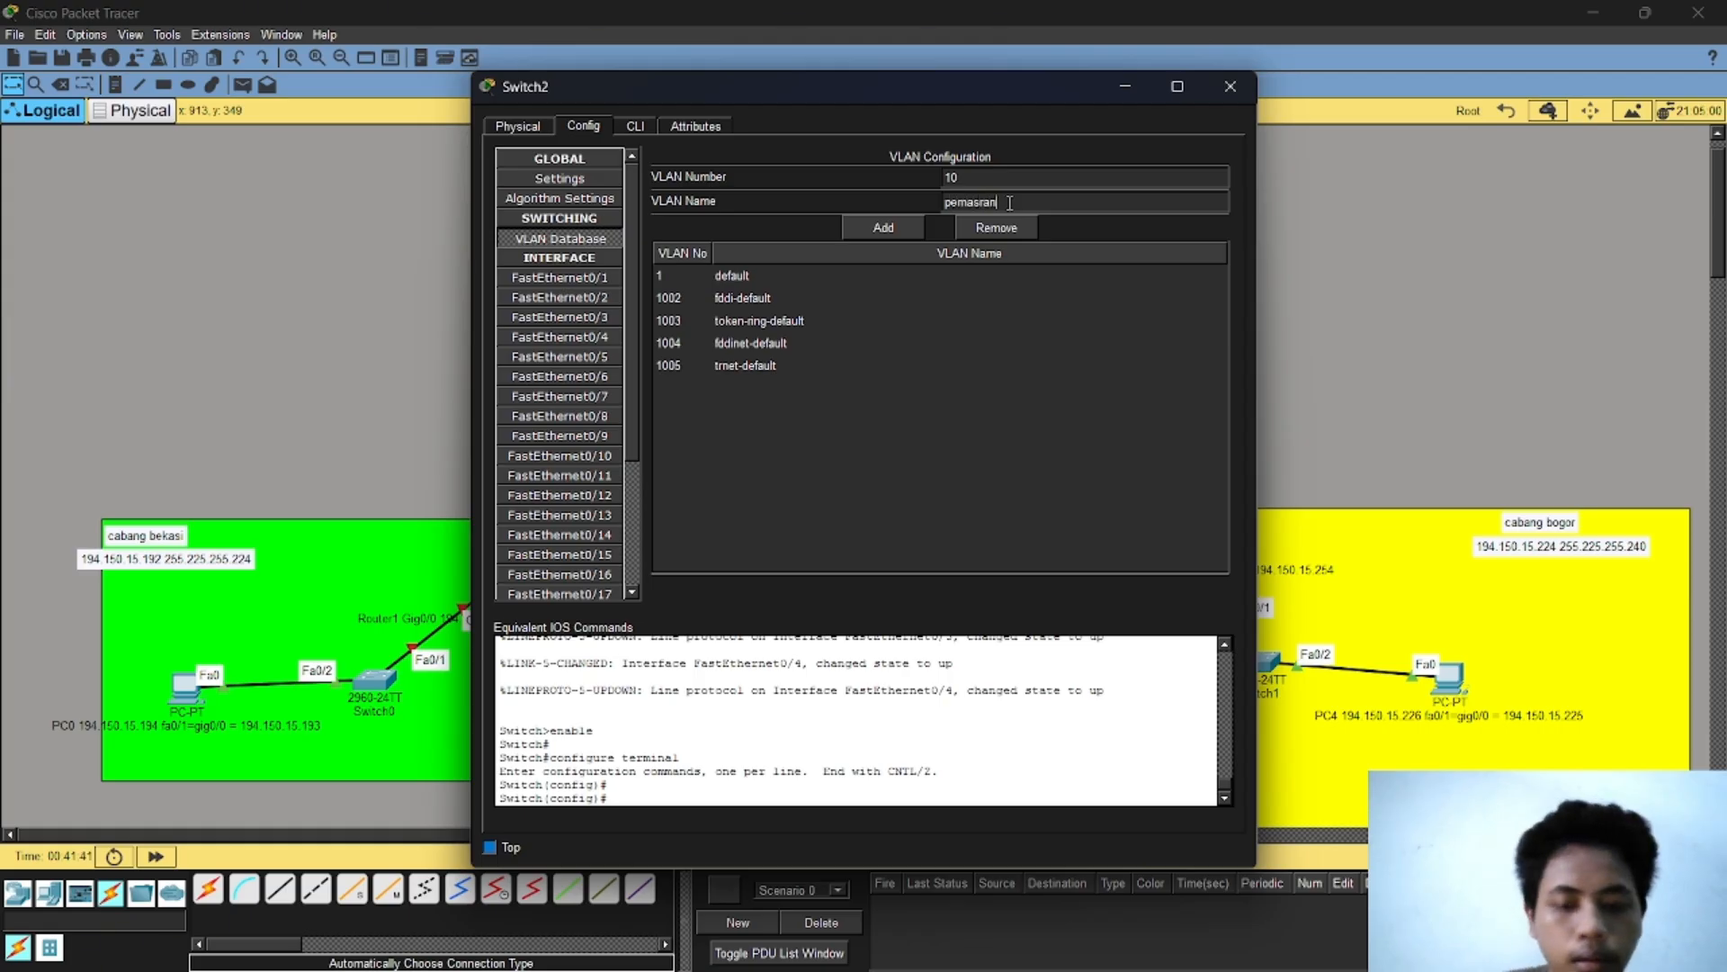
click(886, 230)
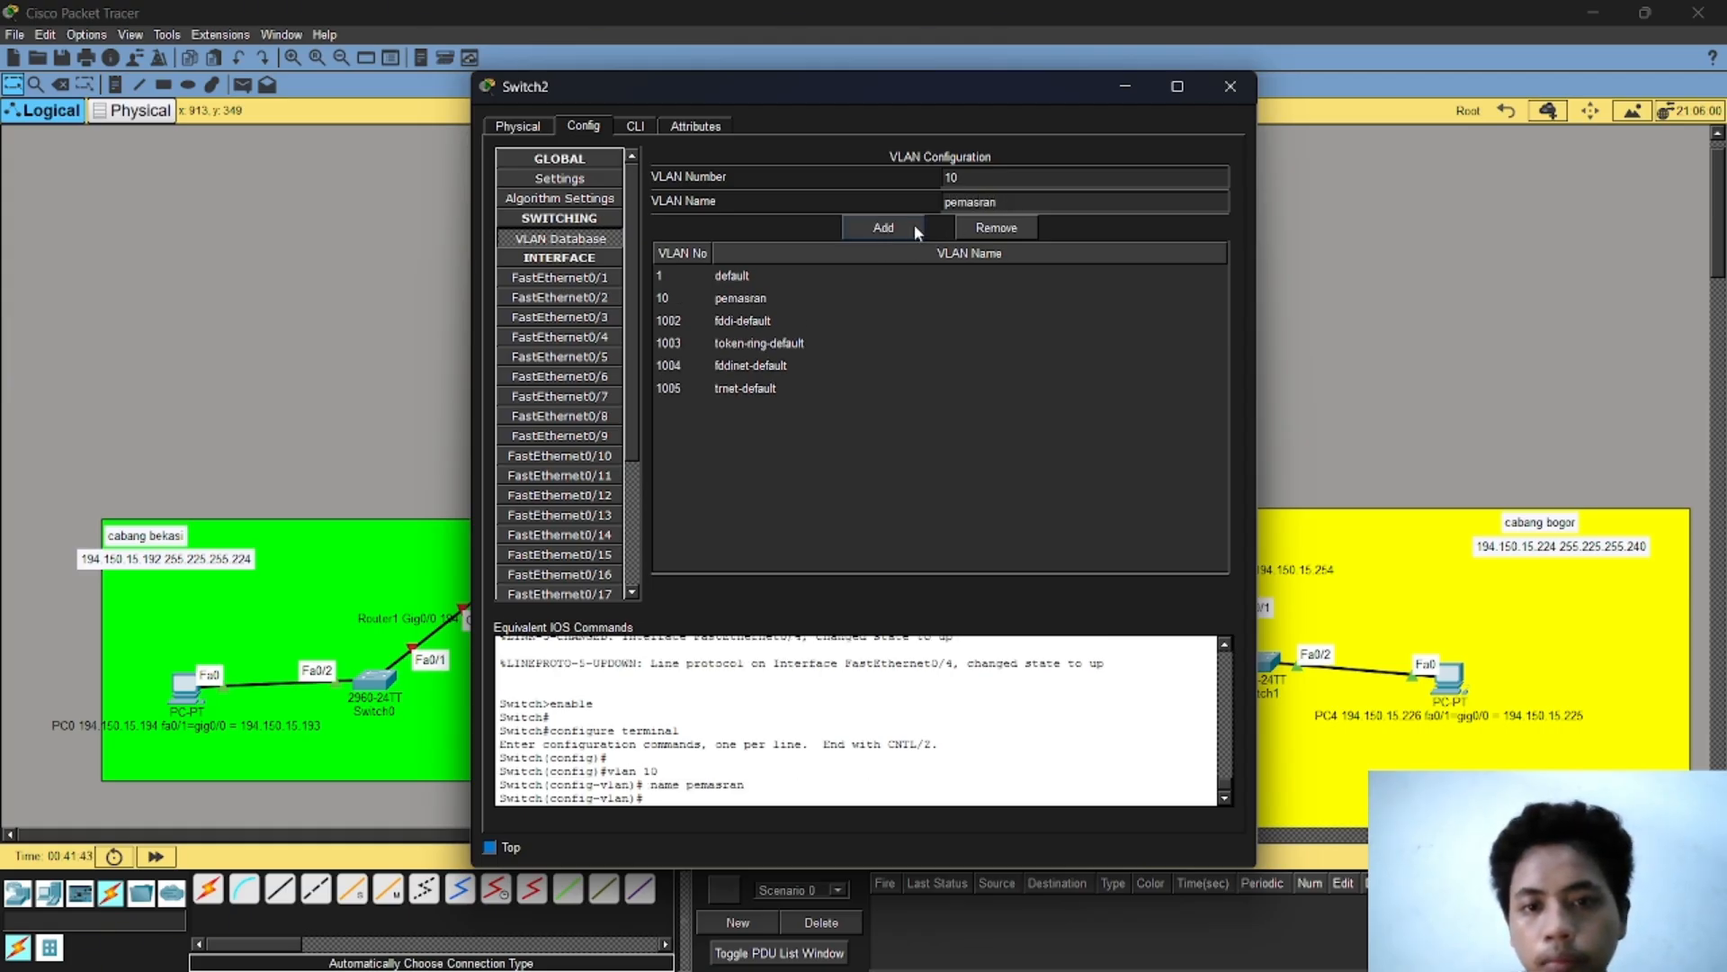
click(750, 298)
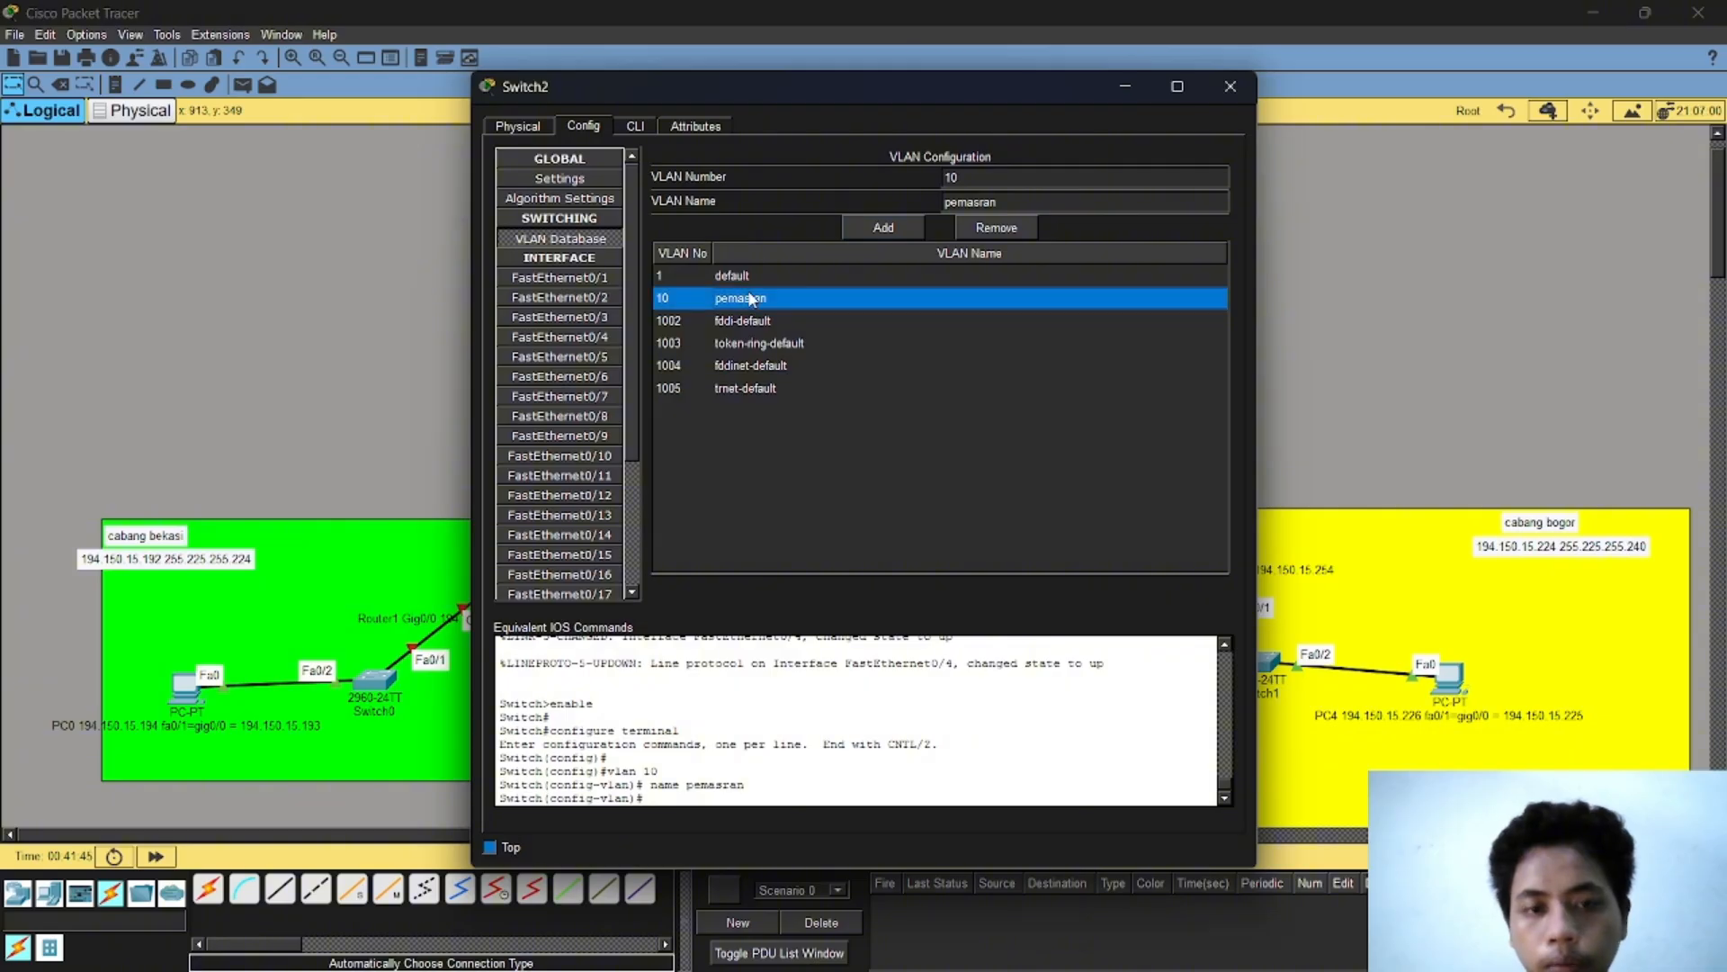
click(1002, 230)
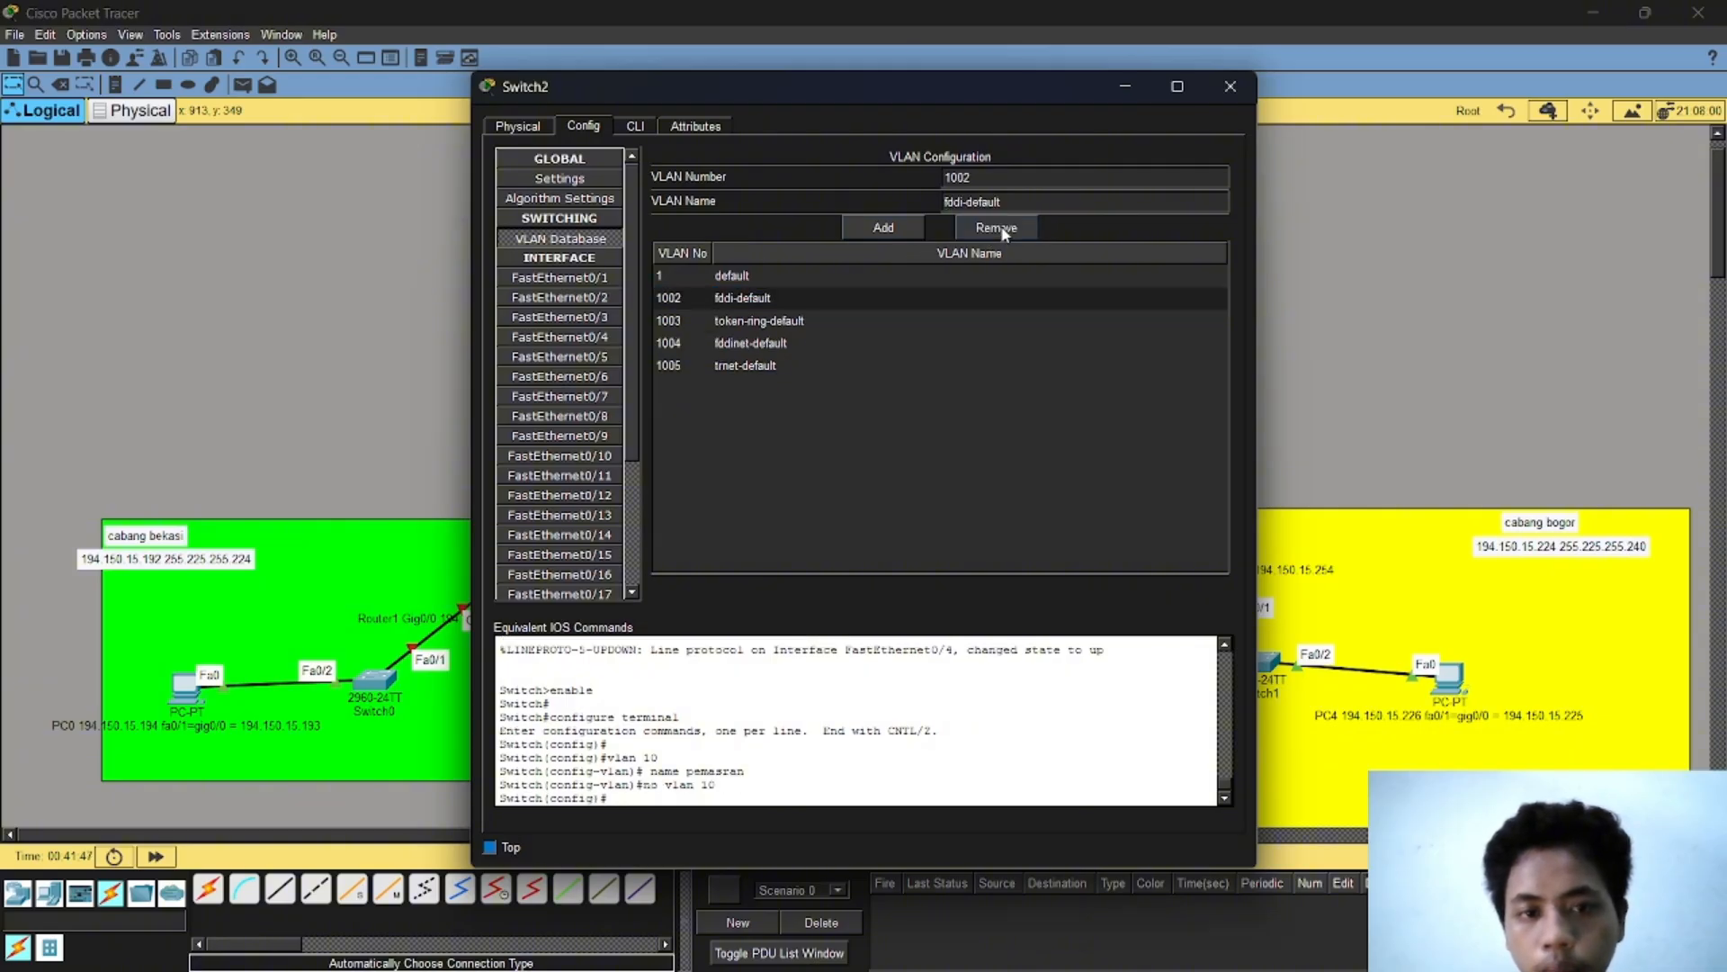
Step: Add VLAN 10 named pemasaran to the VLAN database of Switch2
double_click(992, 178)
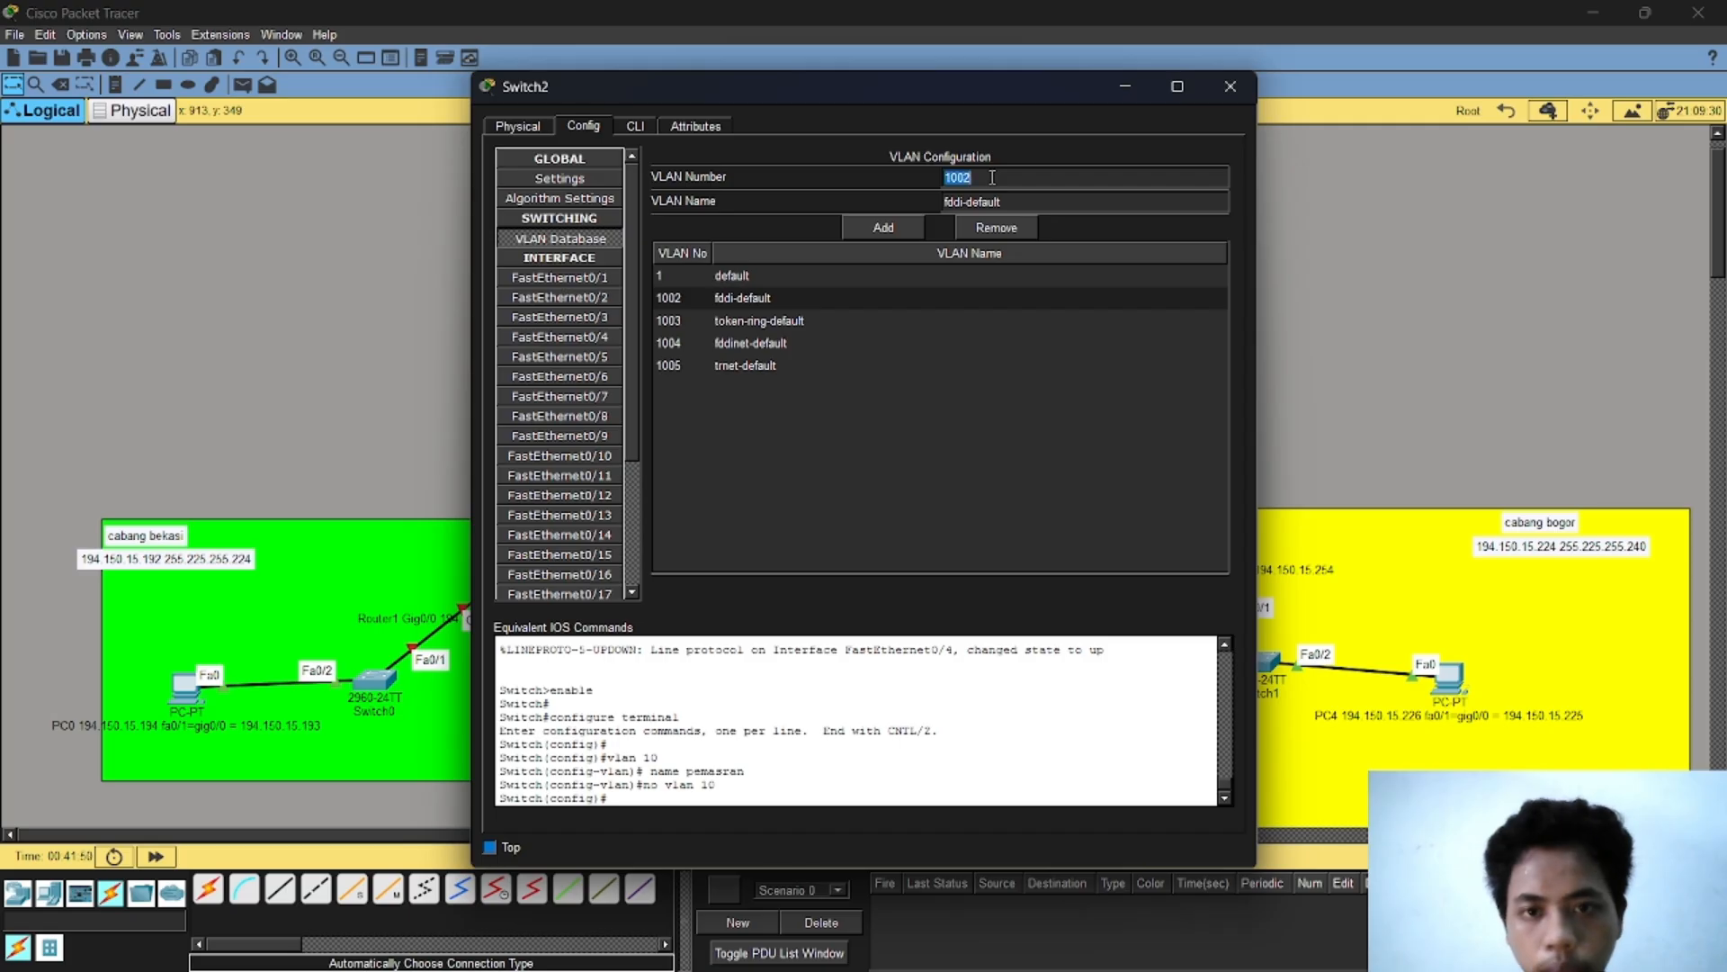
click(910, 462)
click(981, 182)
double_click(981, 183)
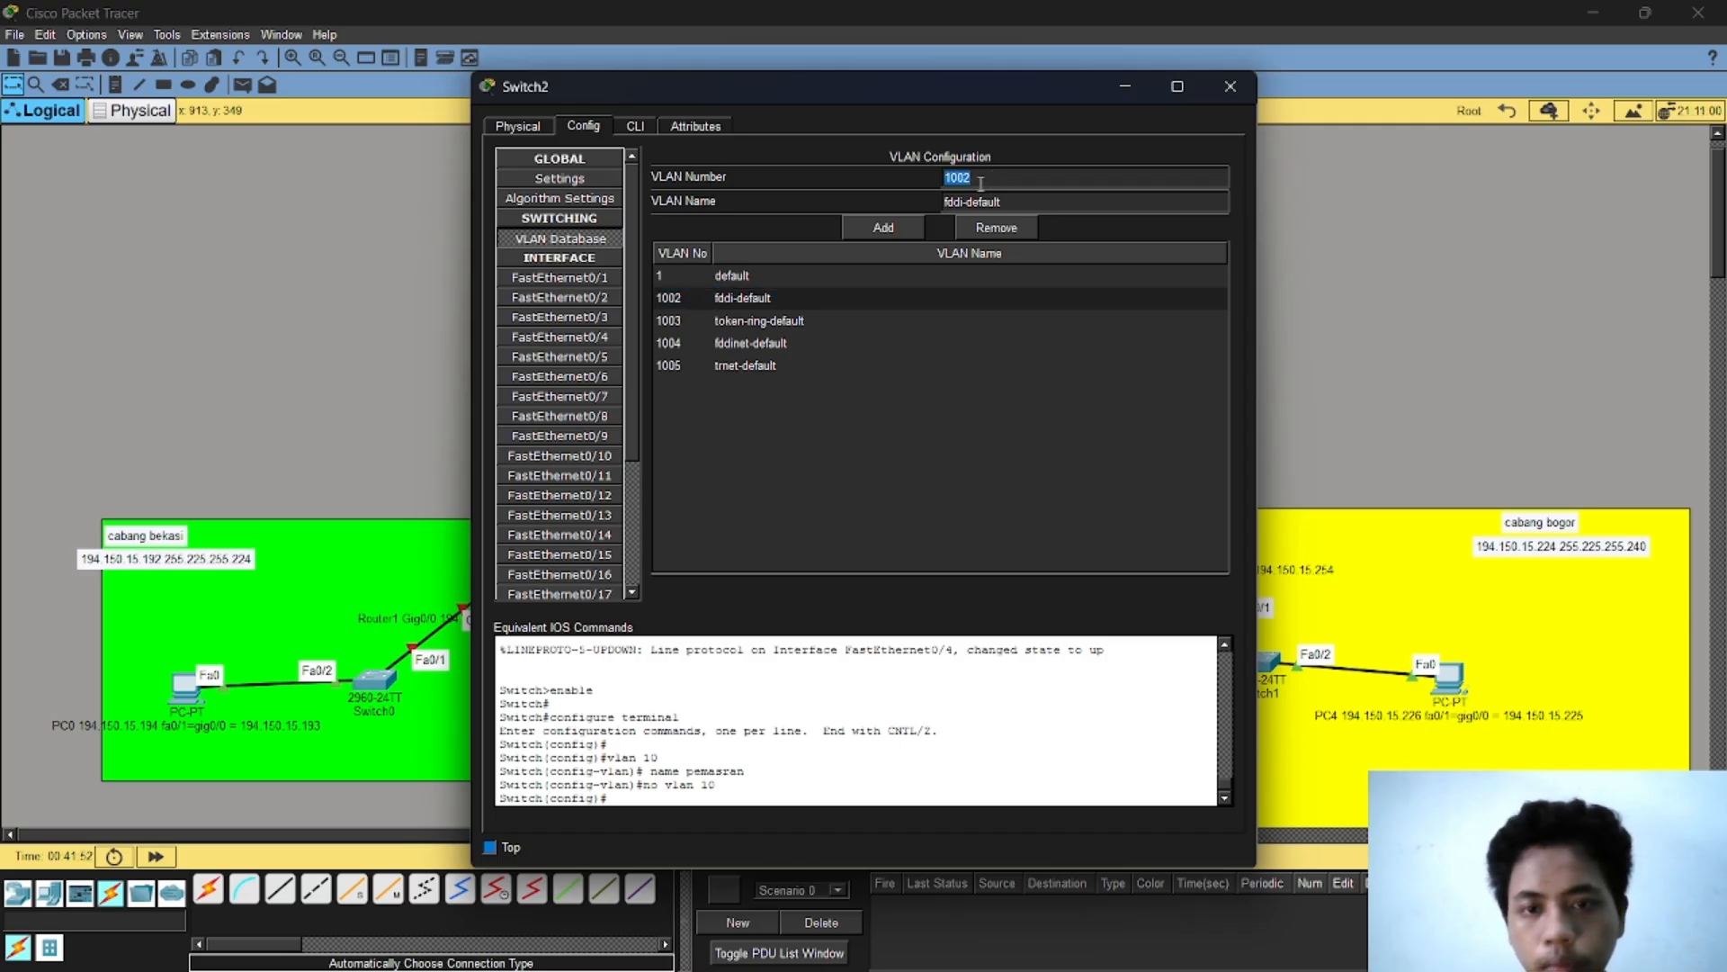
text(10)
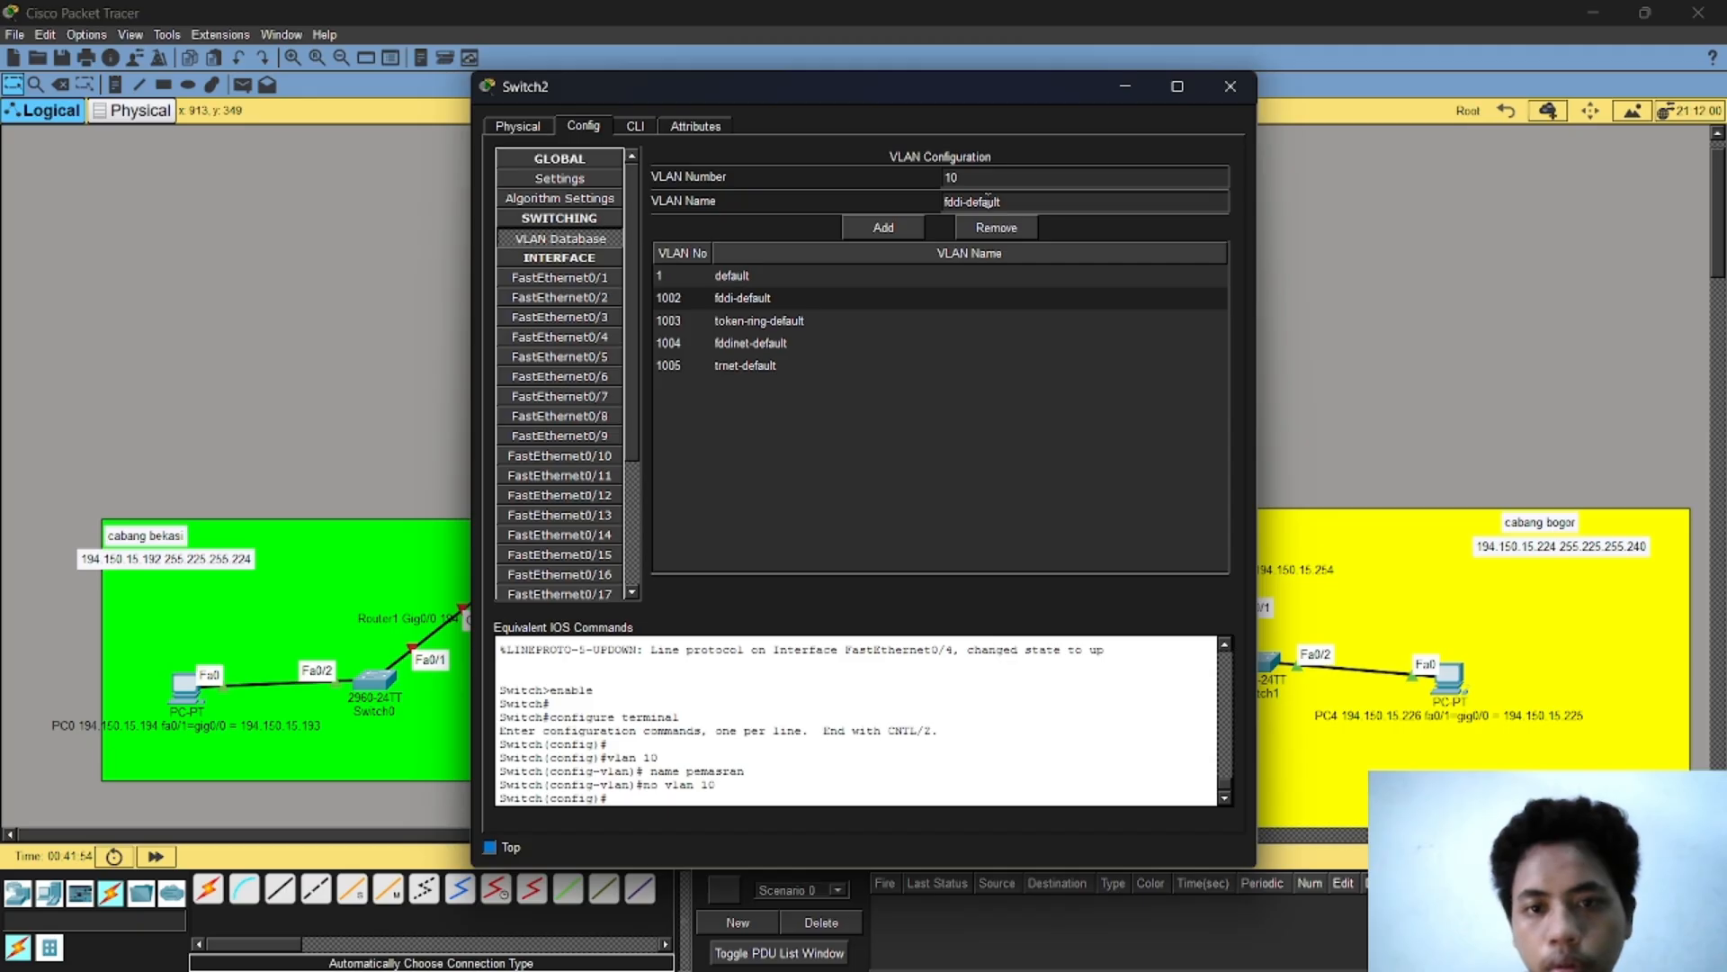
double_click(987, 200)
click(988, 200)
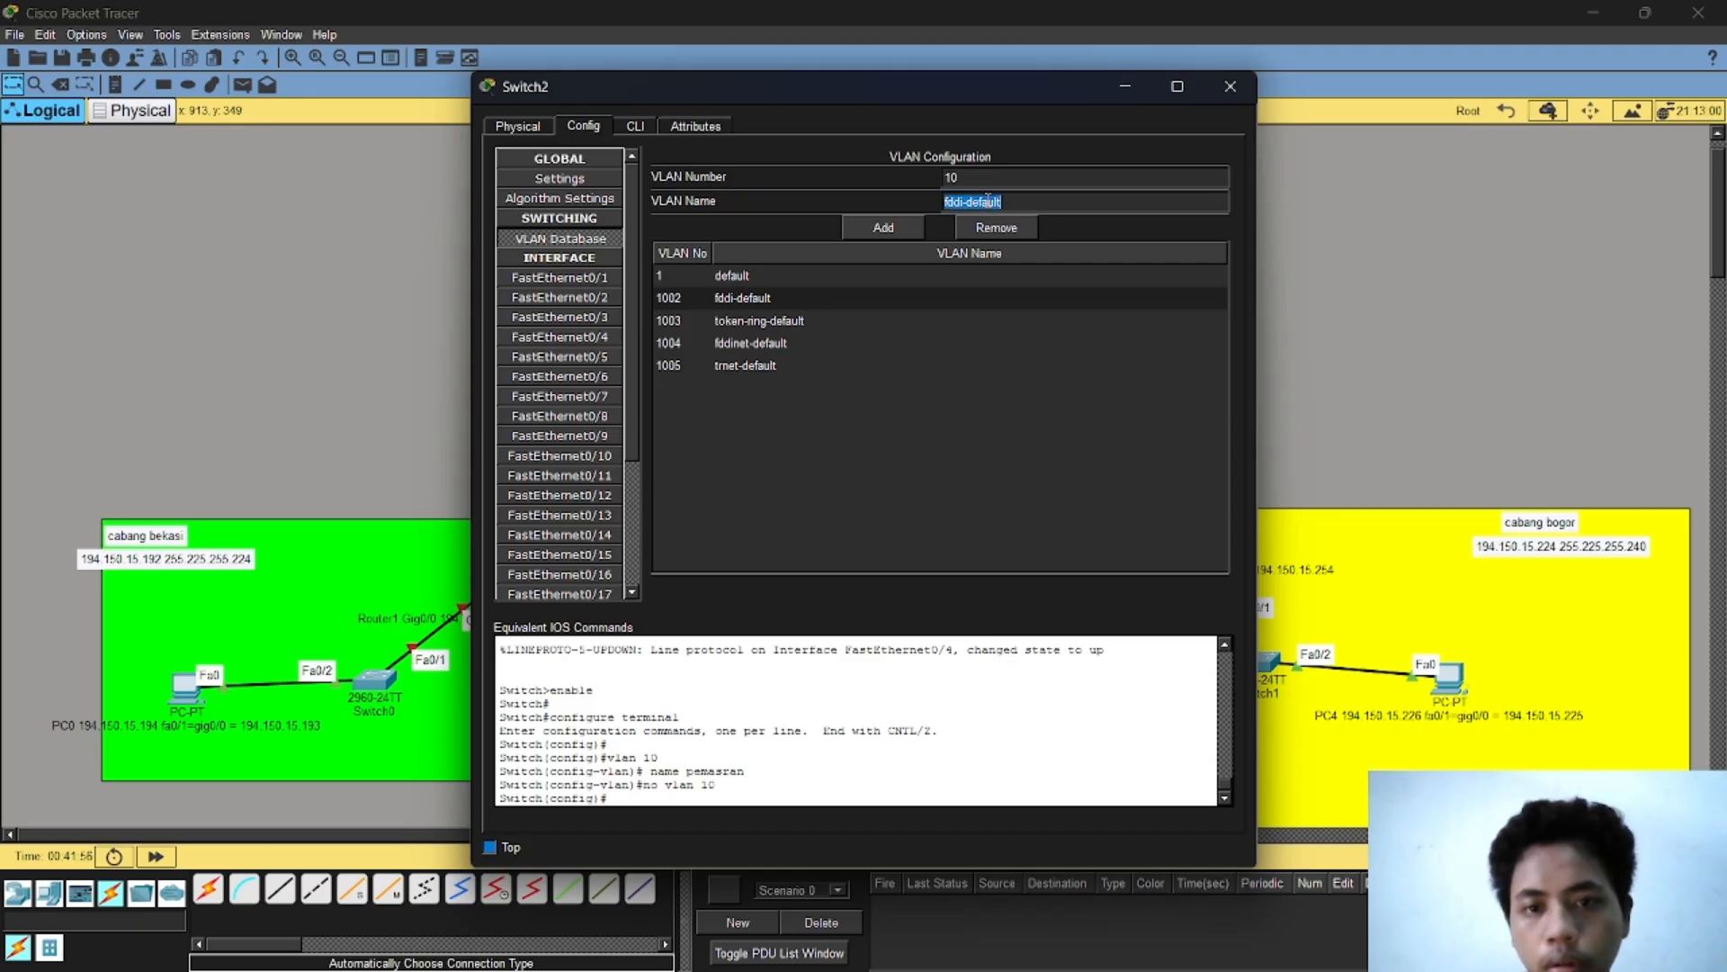
click(988, 199)
click(987, 200)
click(988, 199)
click(988, 200)
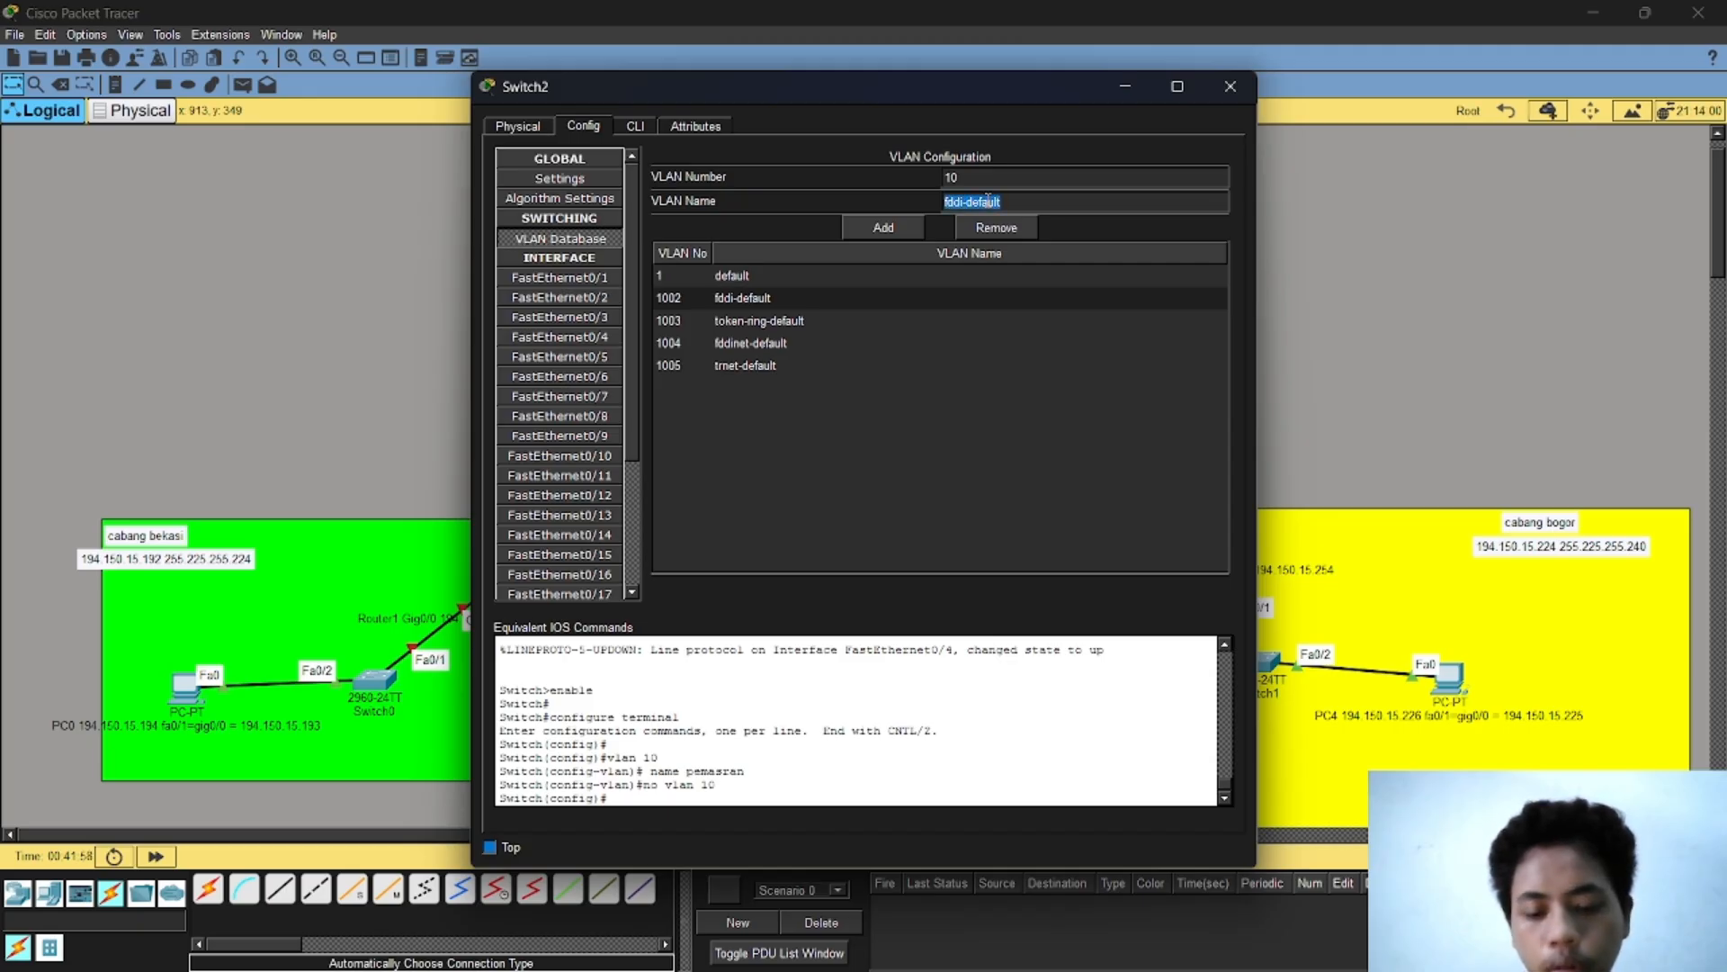
text(pemasa)
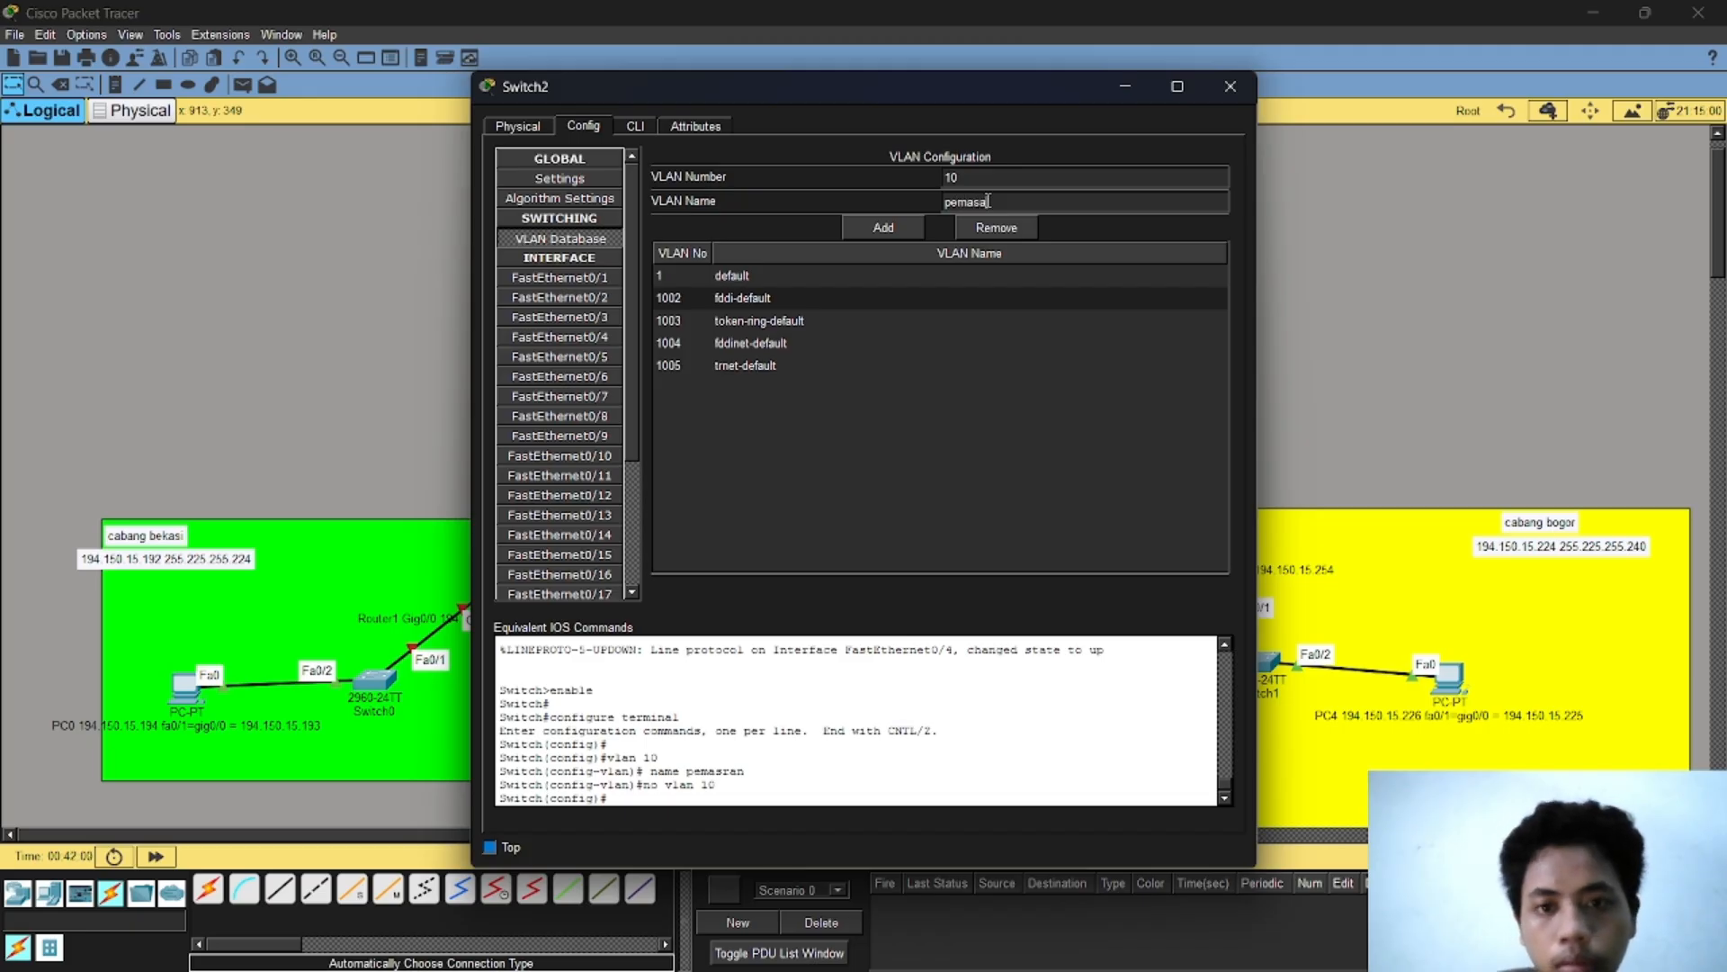
text(ran)
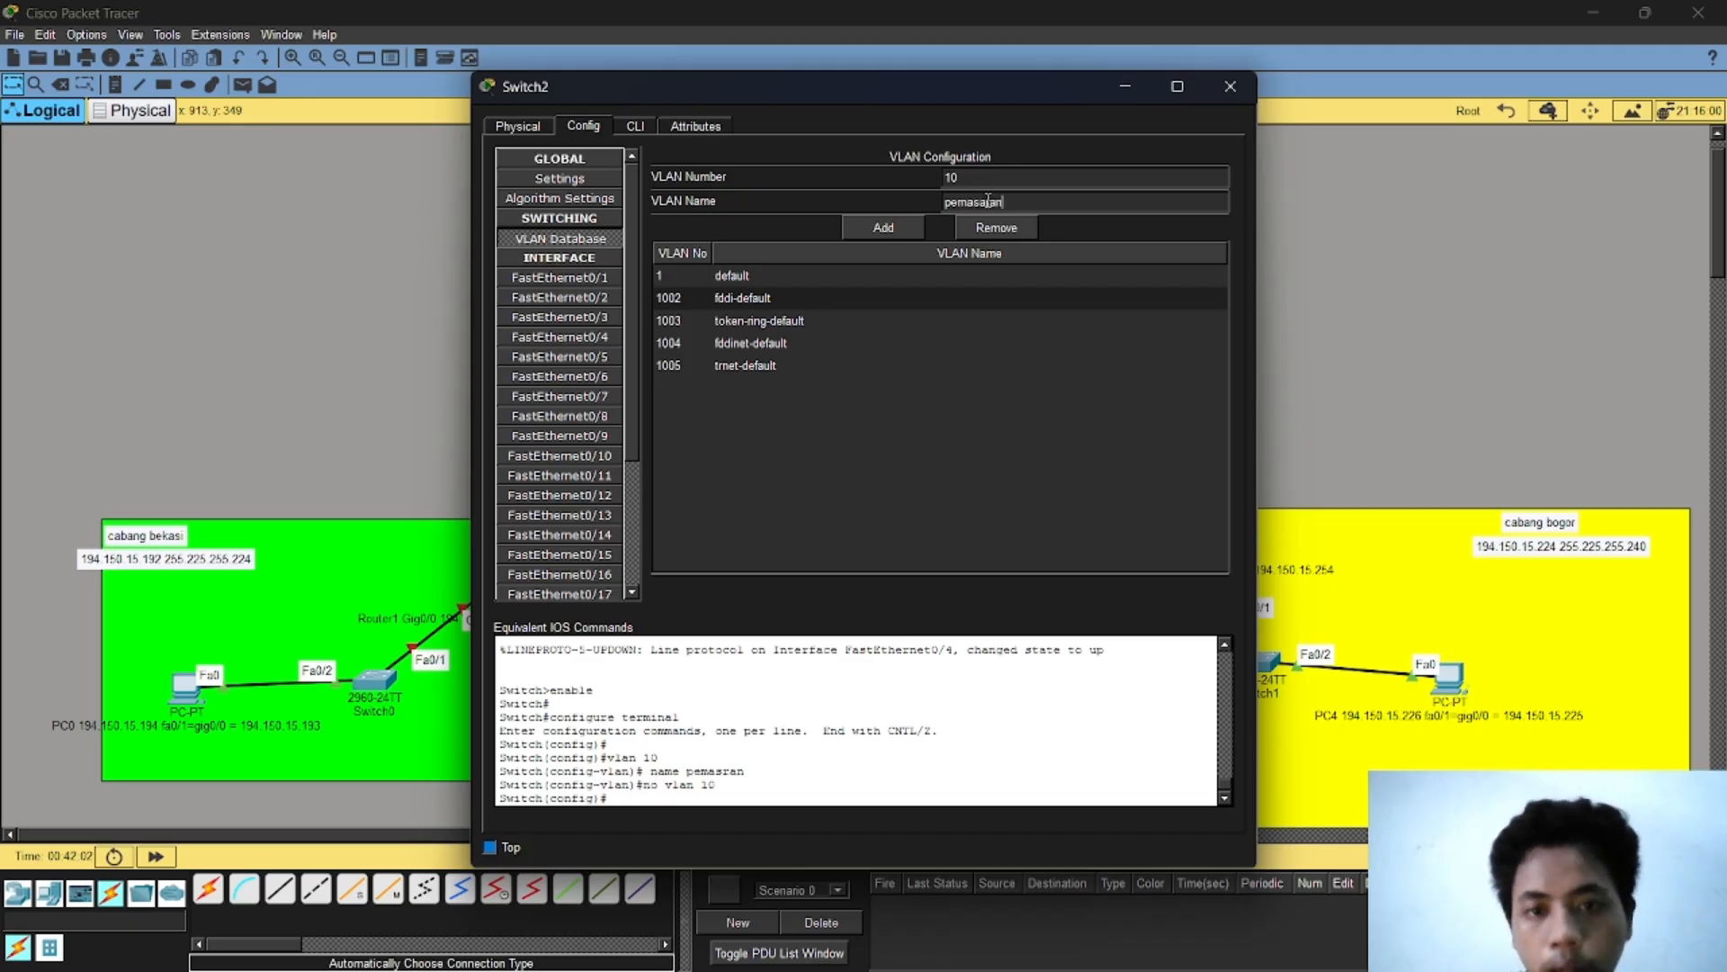
click(886, 223)
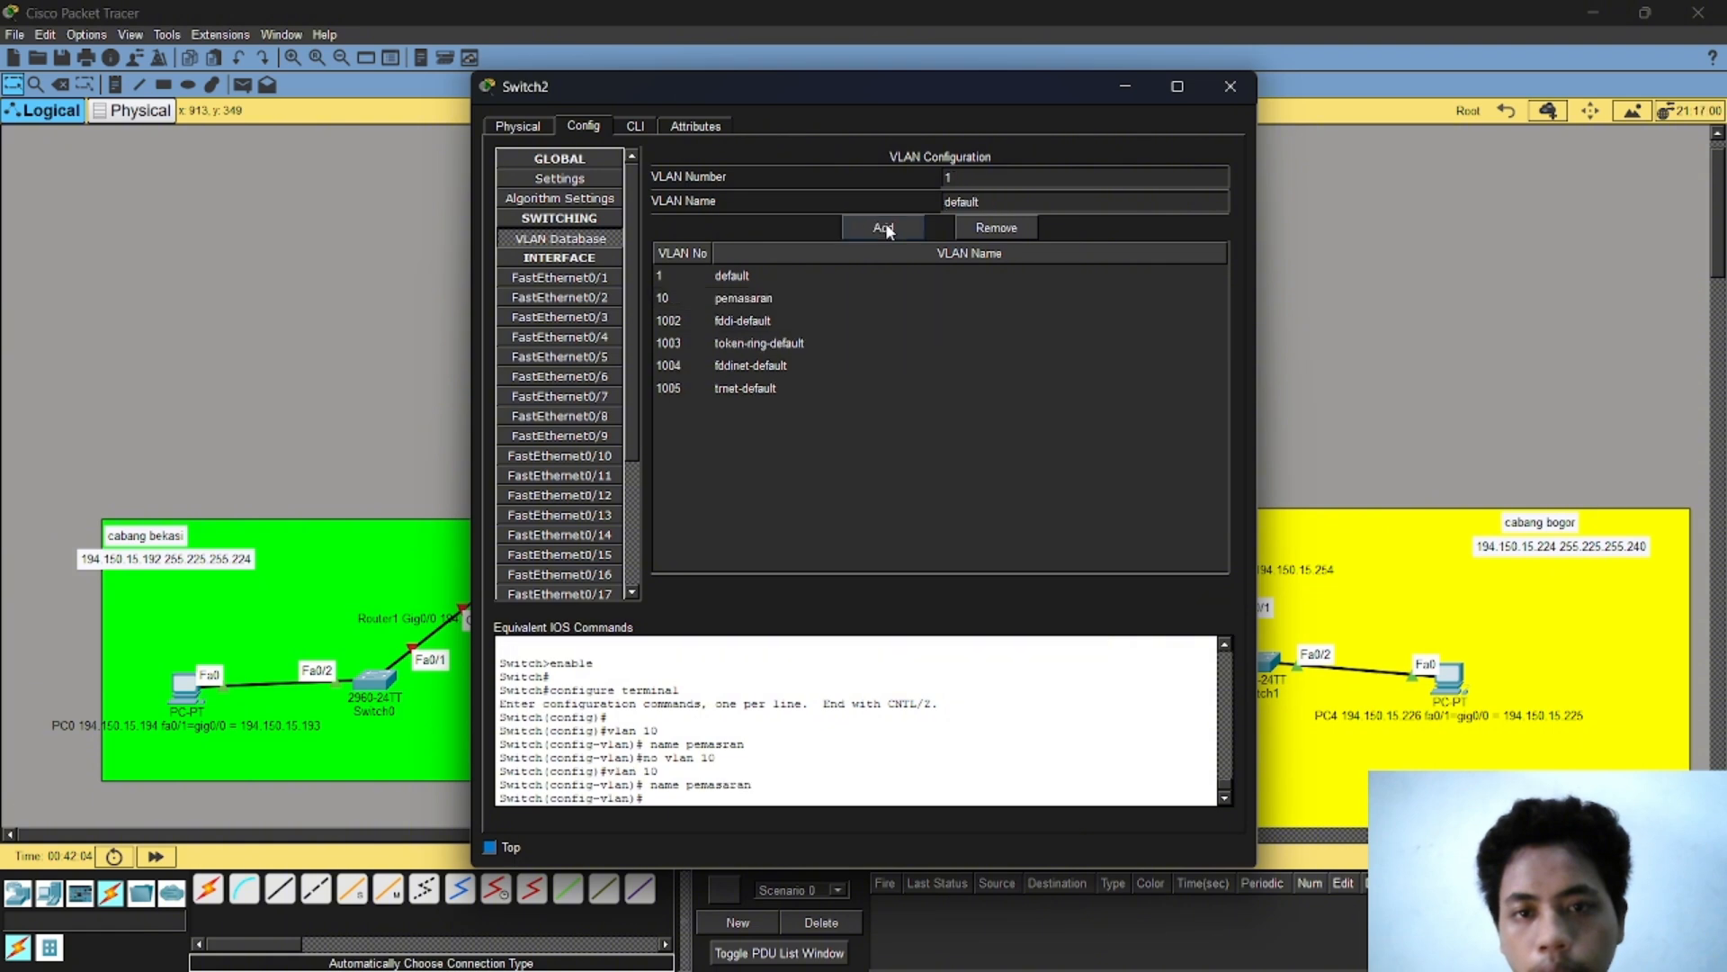
Step: Add VLAN 20 named pengadaan to the VLAN database of Switch2
key(BackSpace)
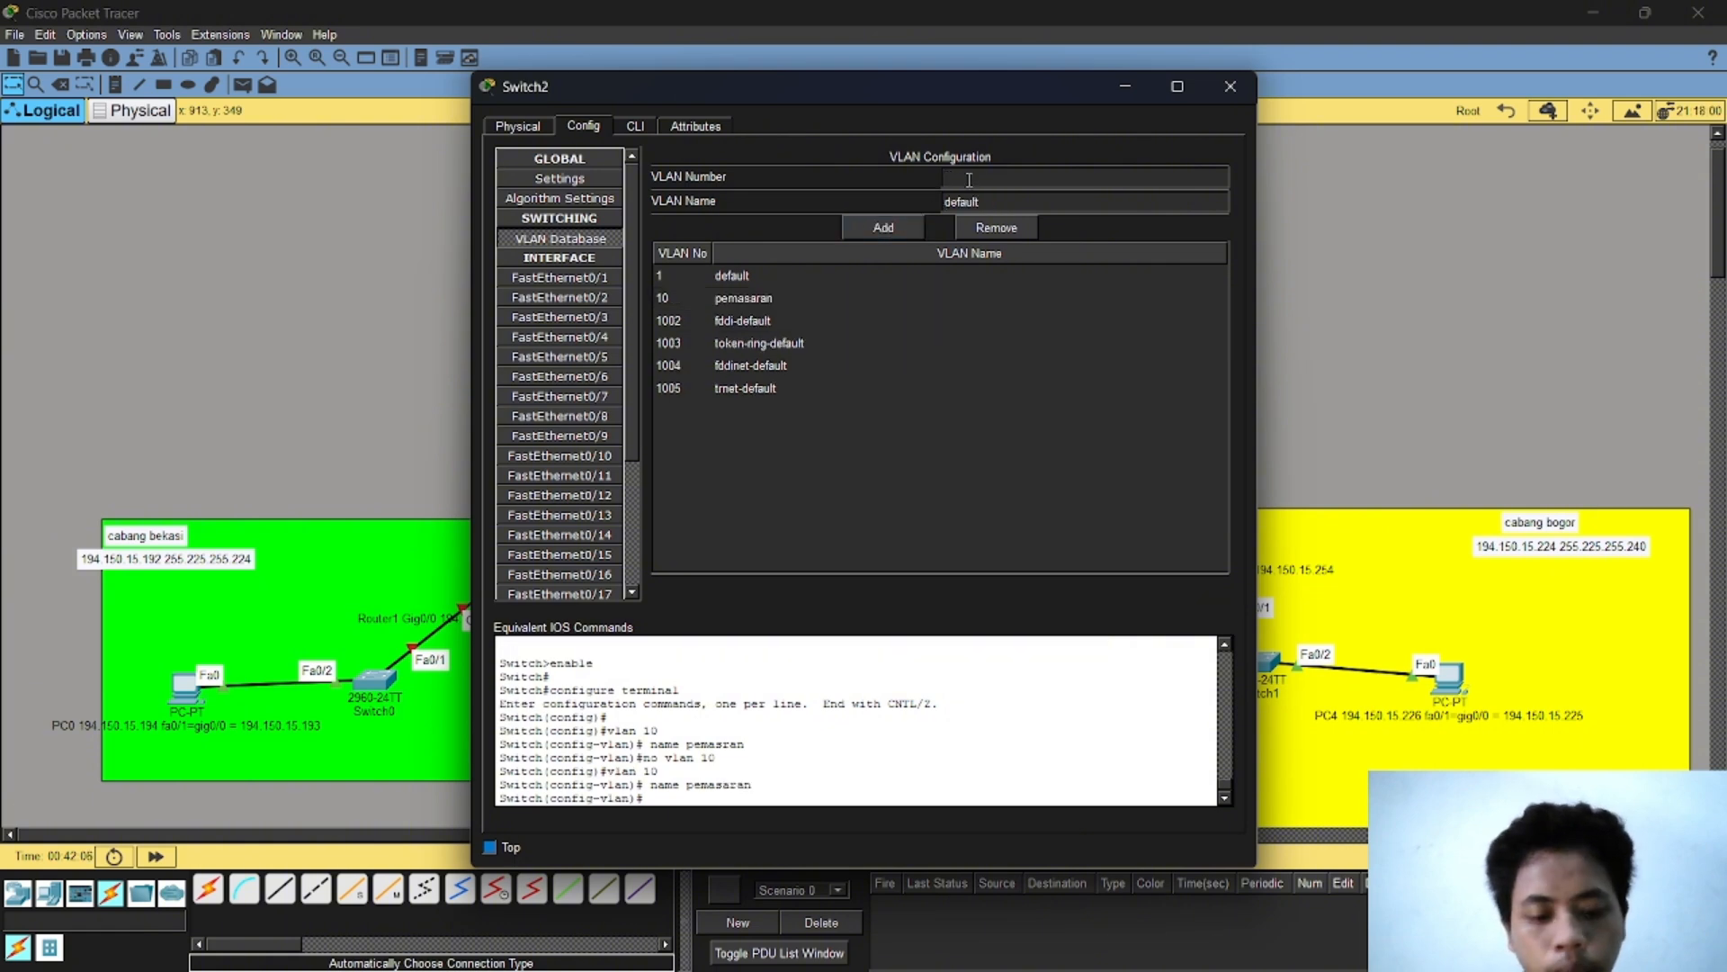
text(20)
double_click(969, 203)
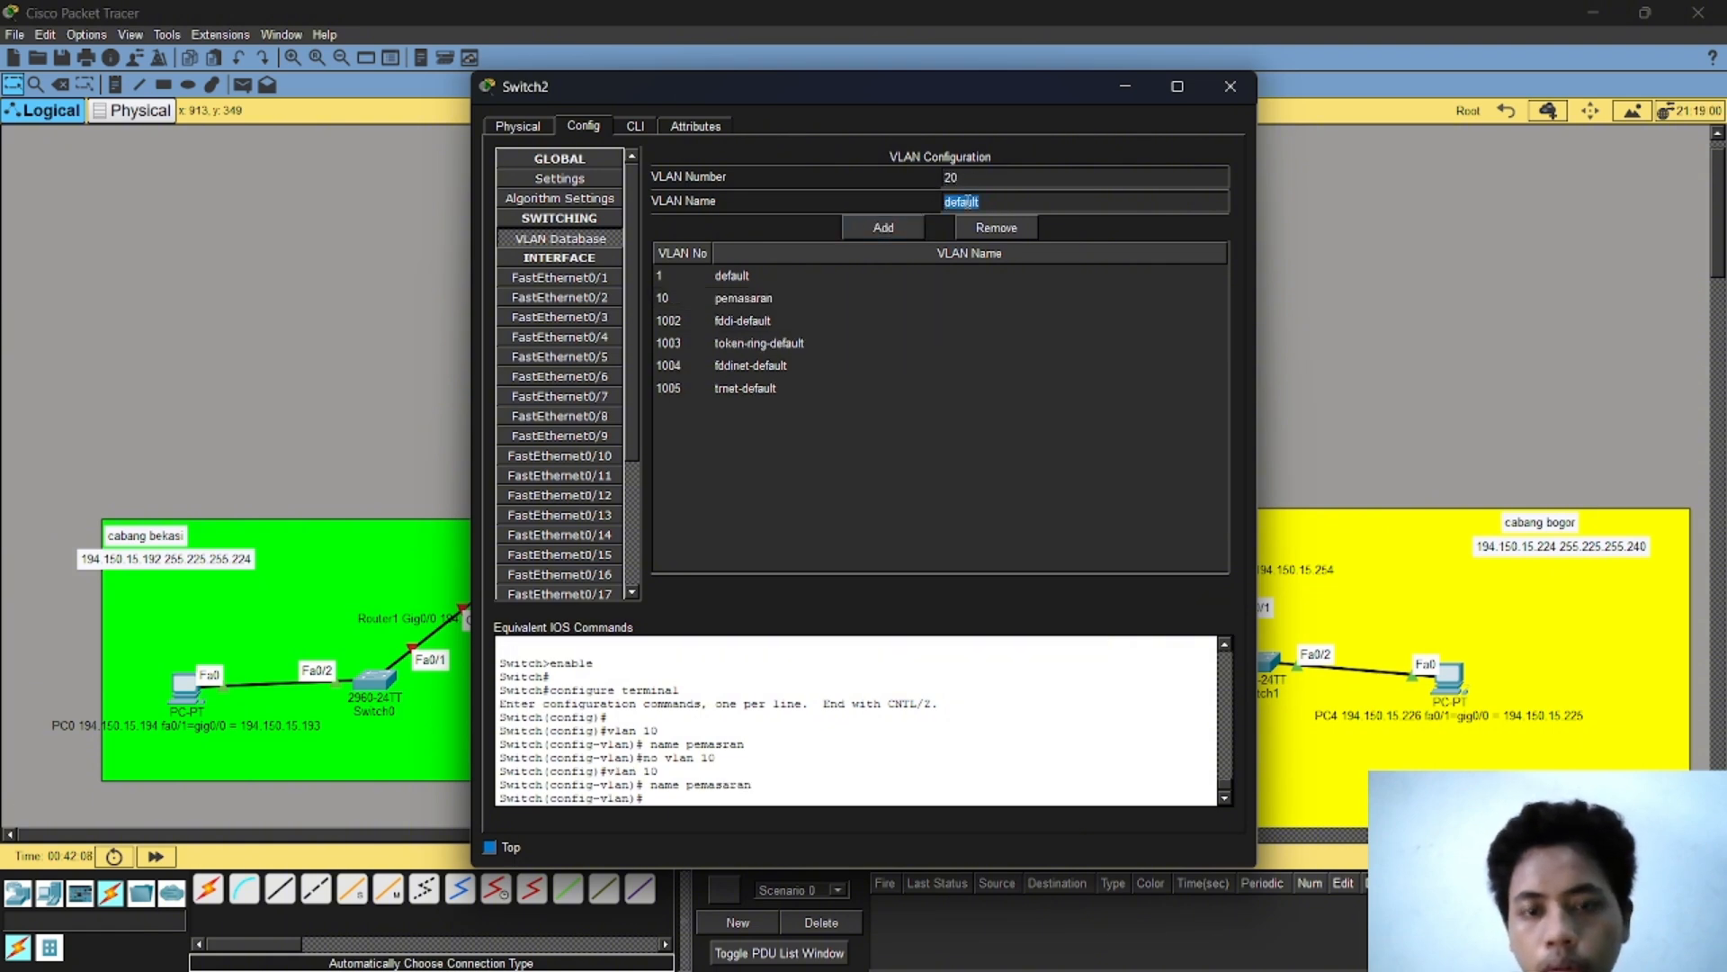
text(pengadaa)
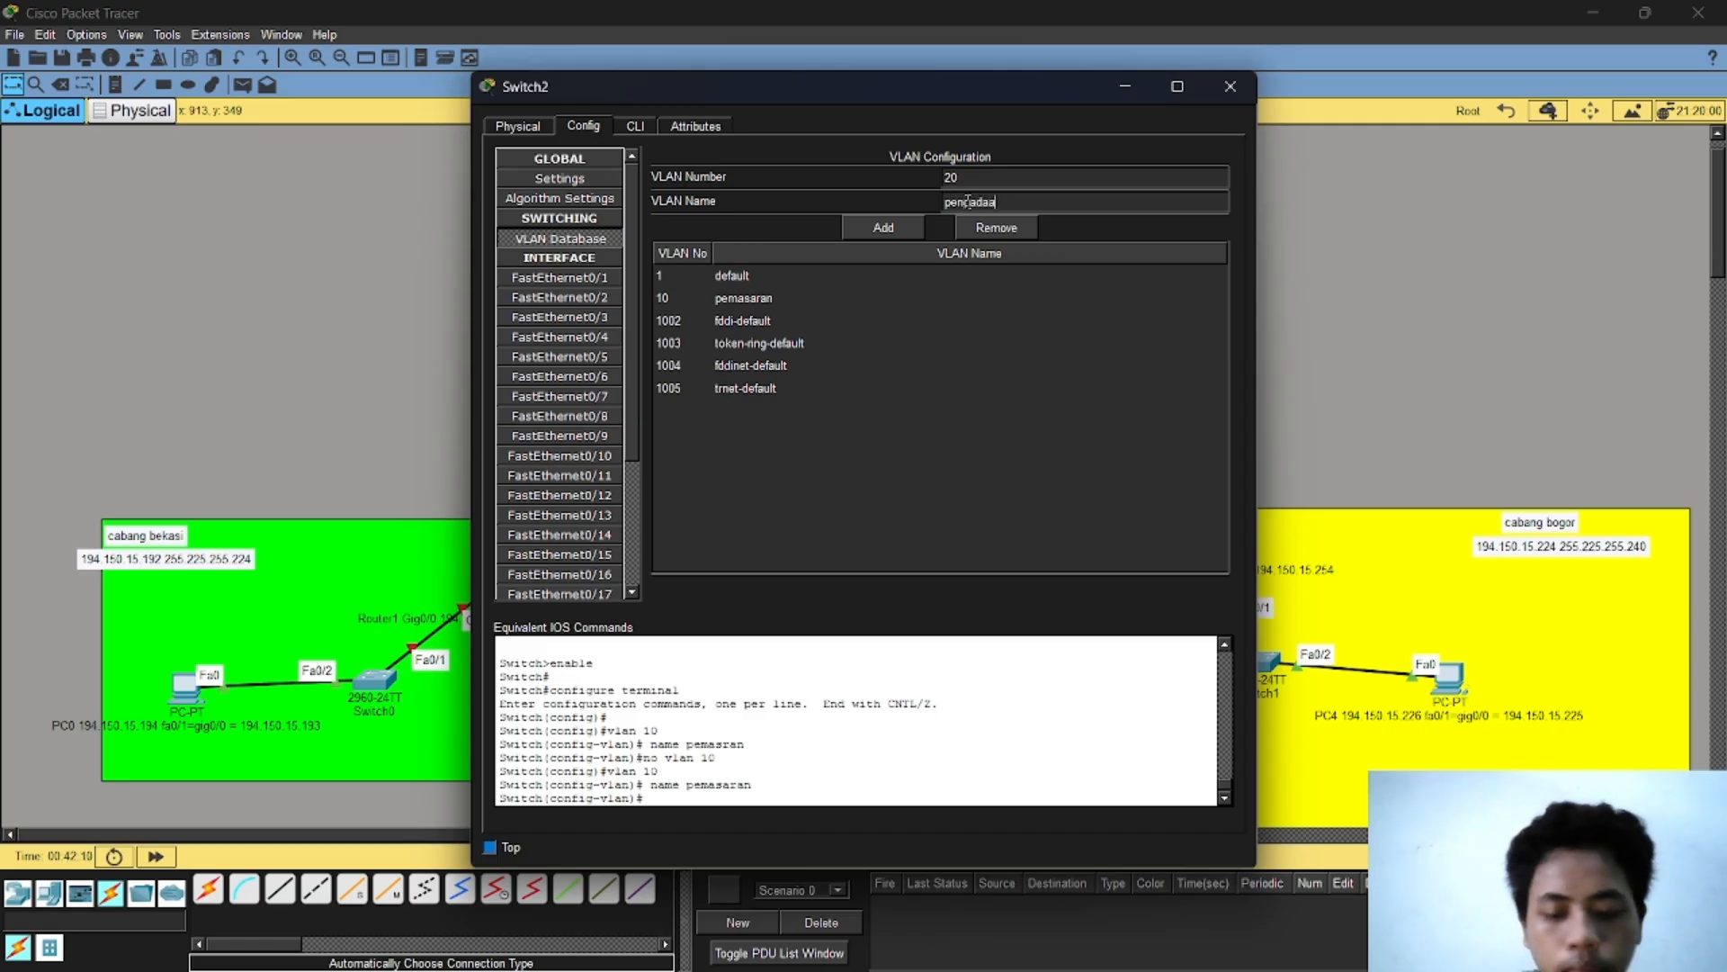
text(n)
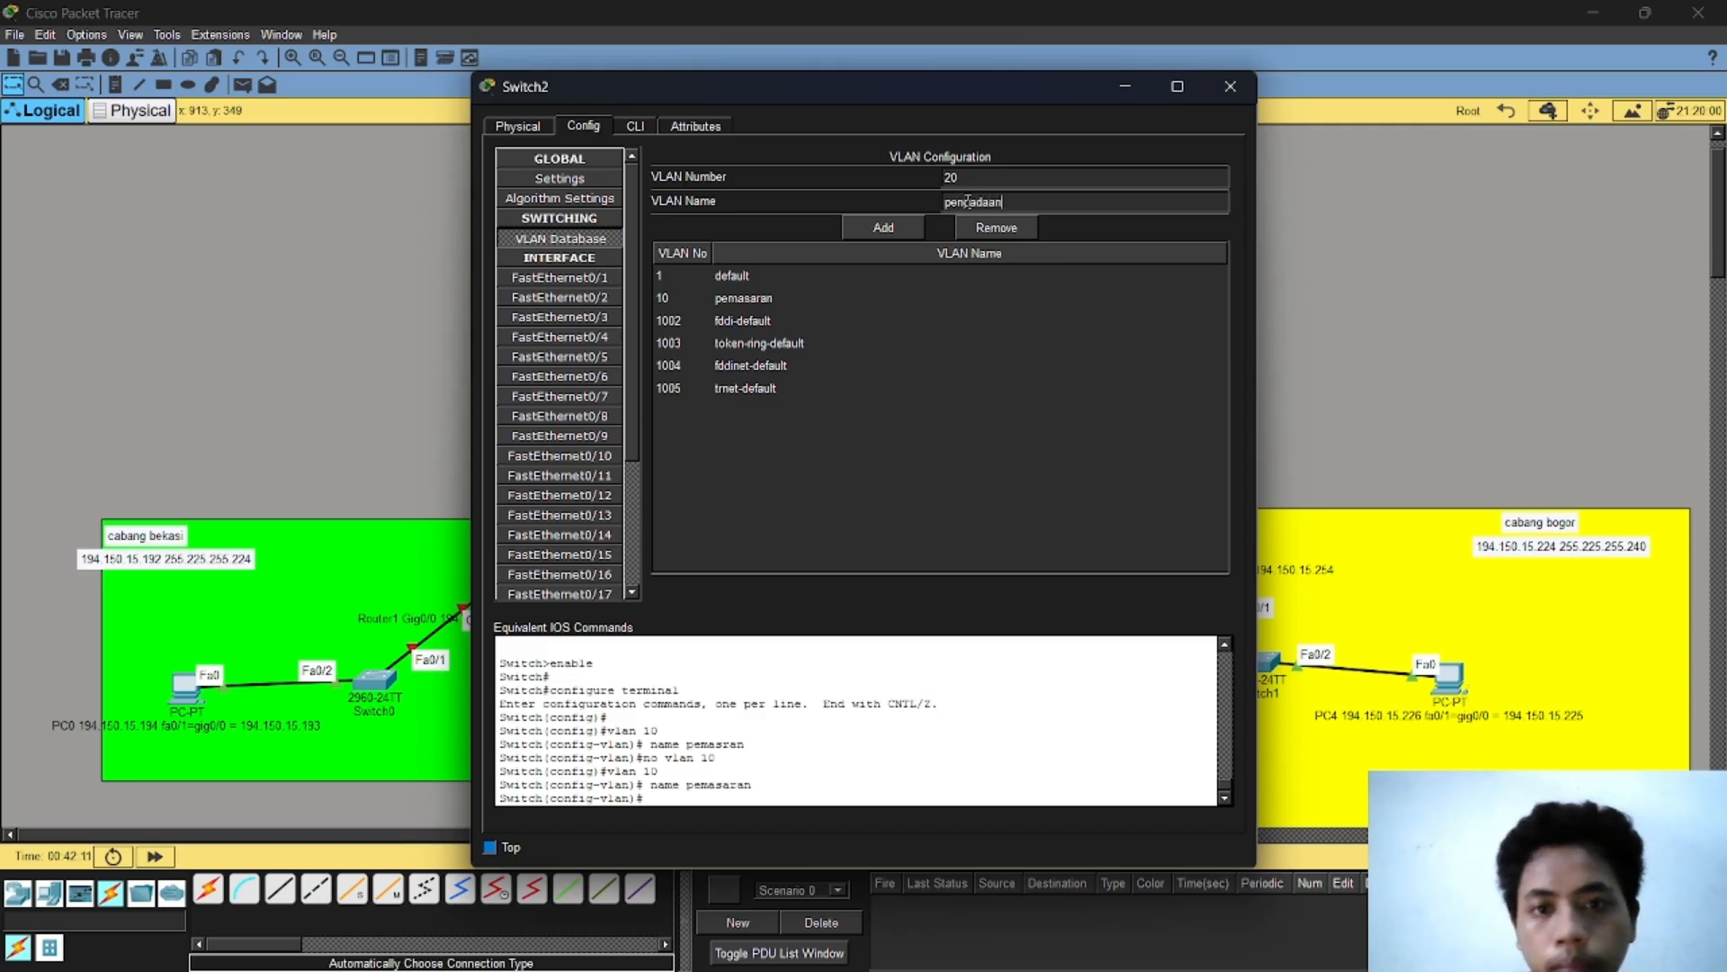
click(884, 228)
Step: Add VLAN 30 named server to the VLAN database of Switch2
double_click(956, 179)
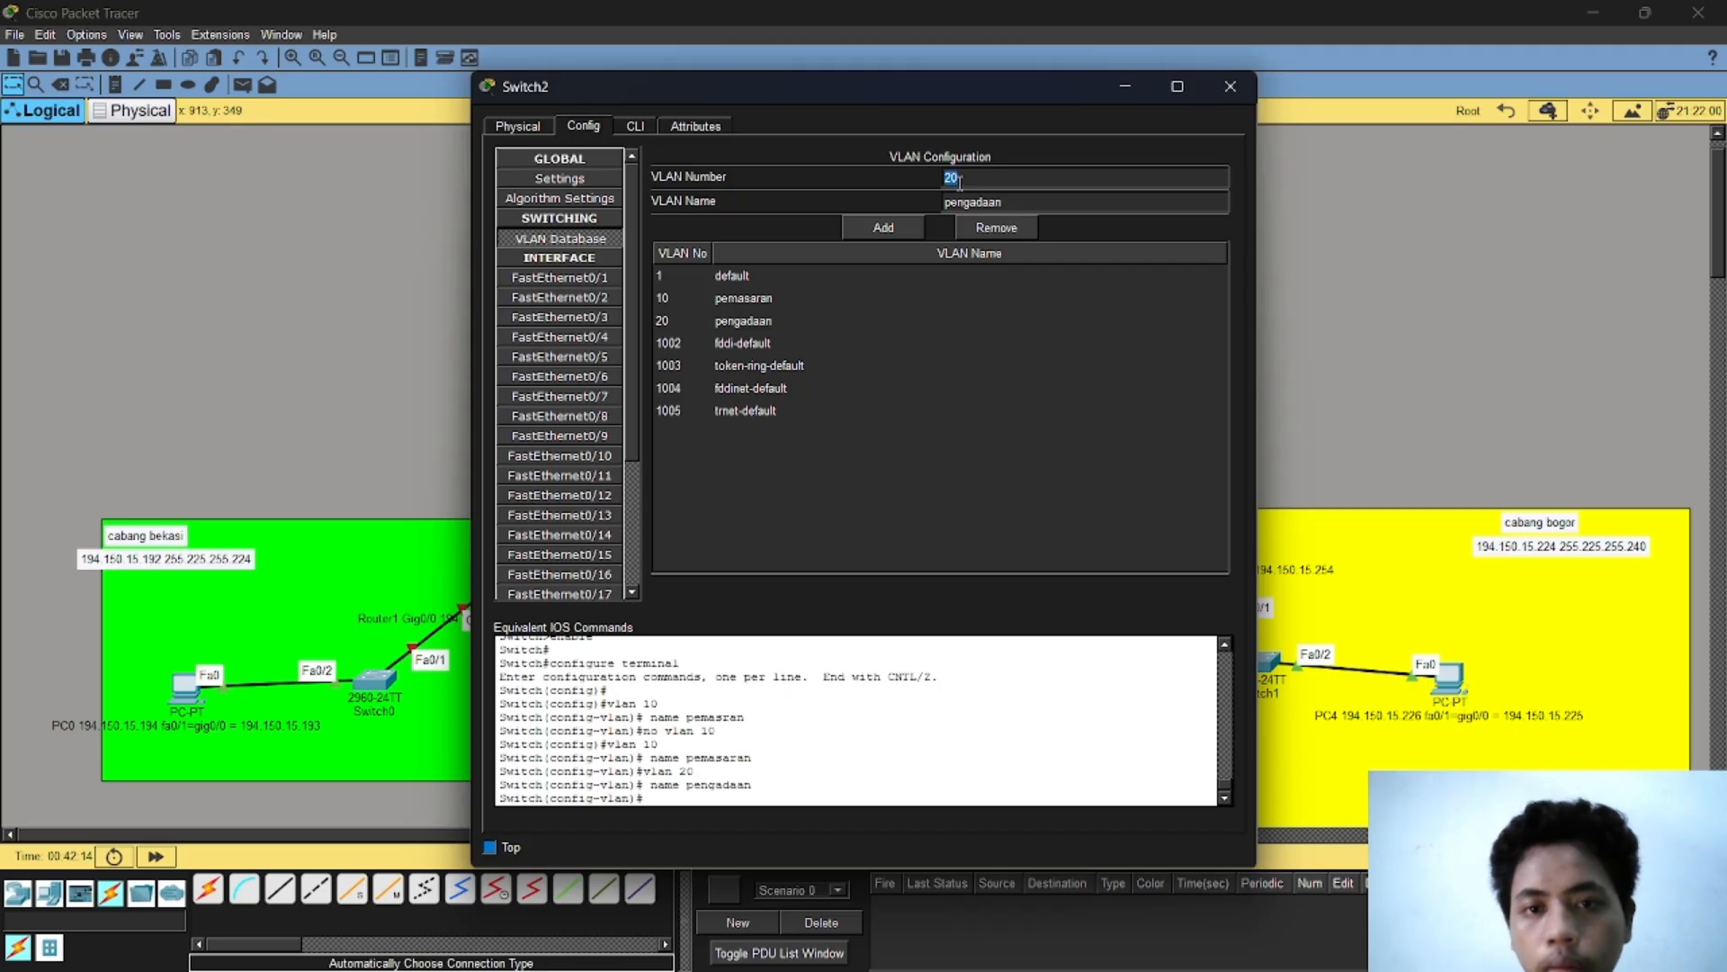
text(30)
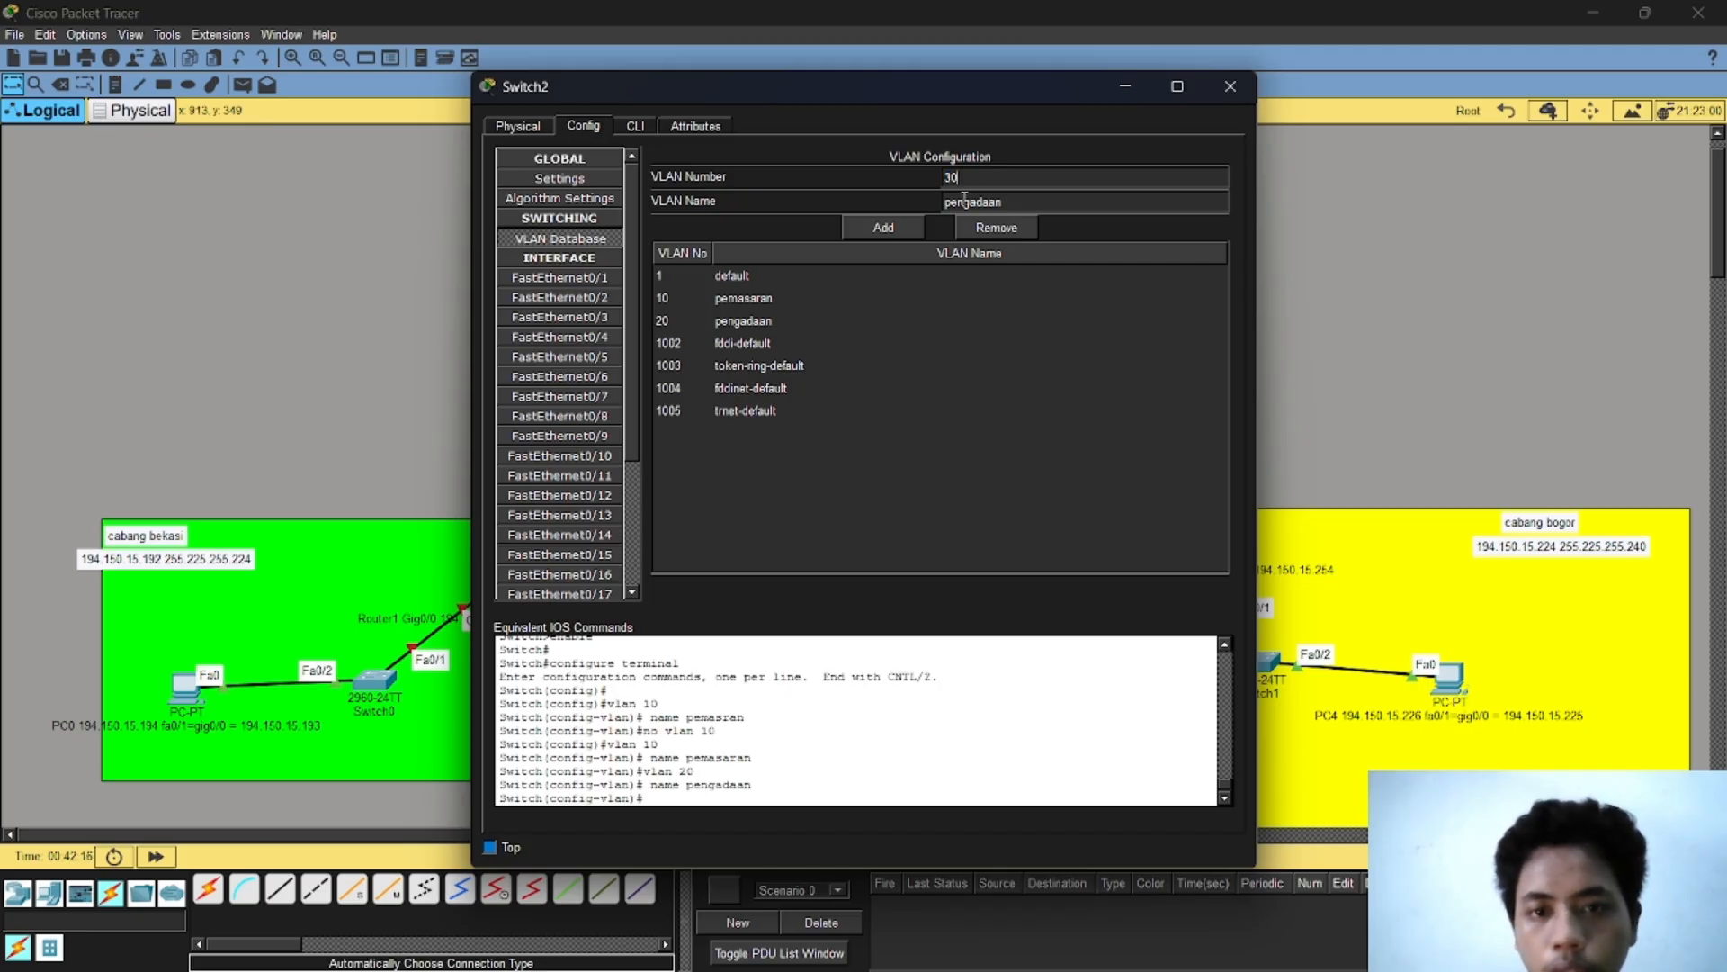
double_click(963, 200)
text(30)
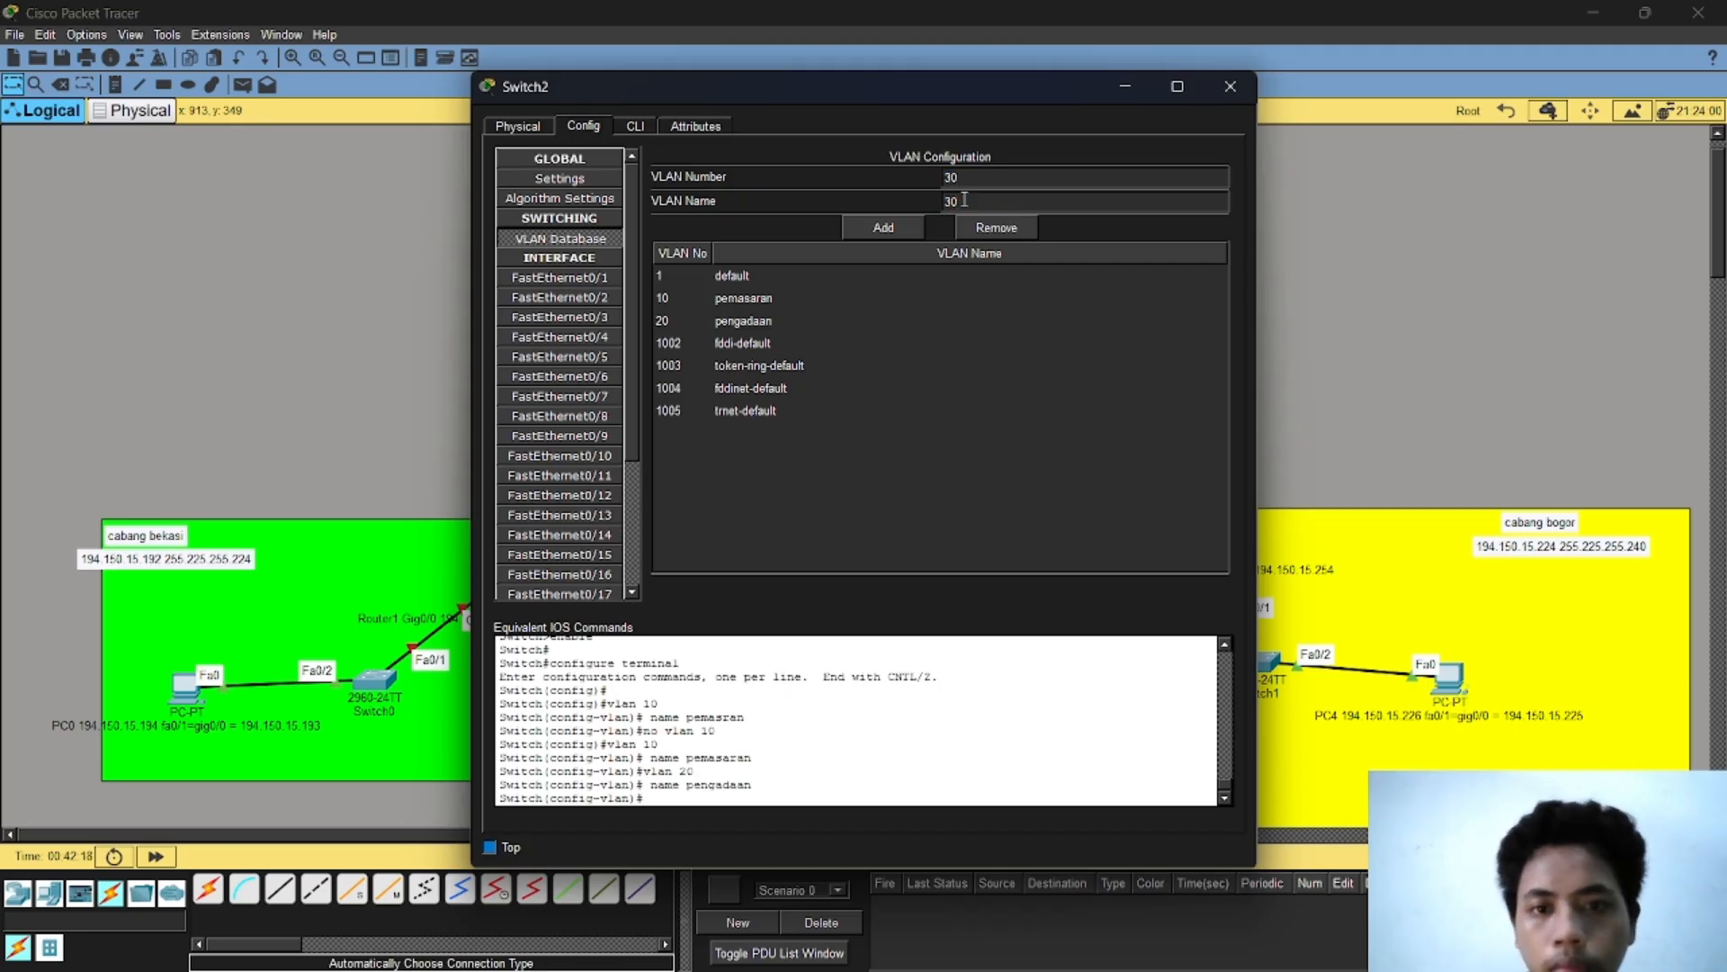
key(BackSpace)
text(server)
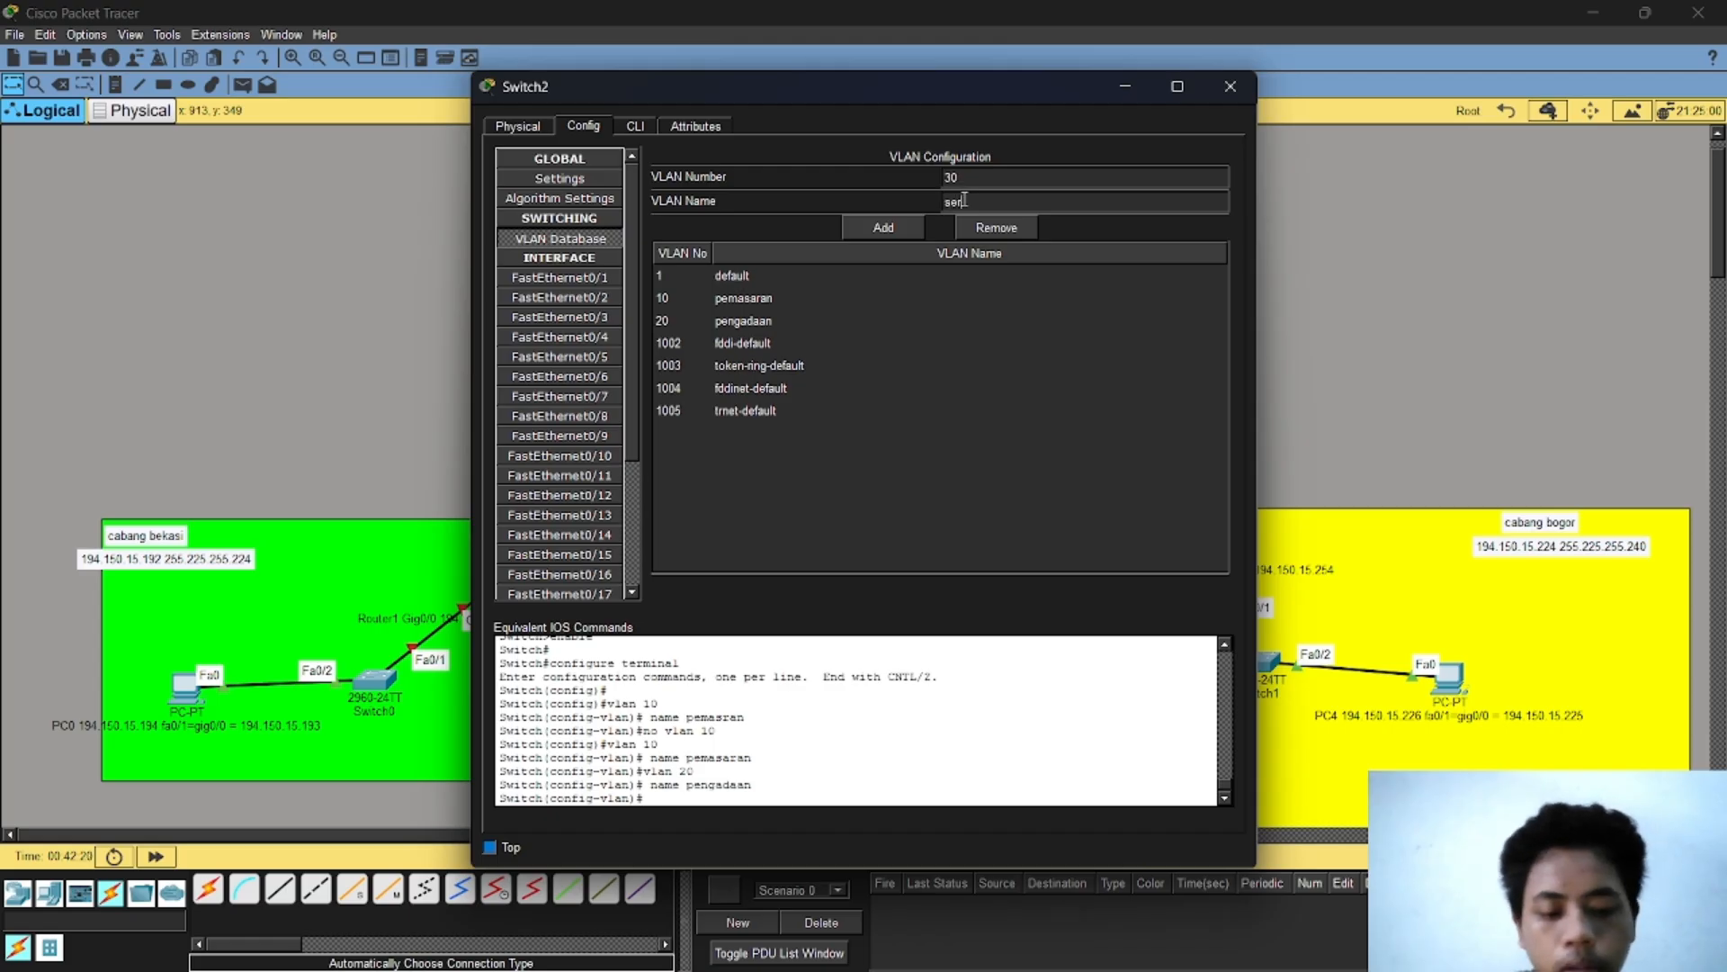
key(Return)
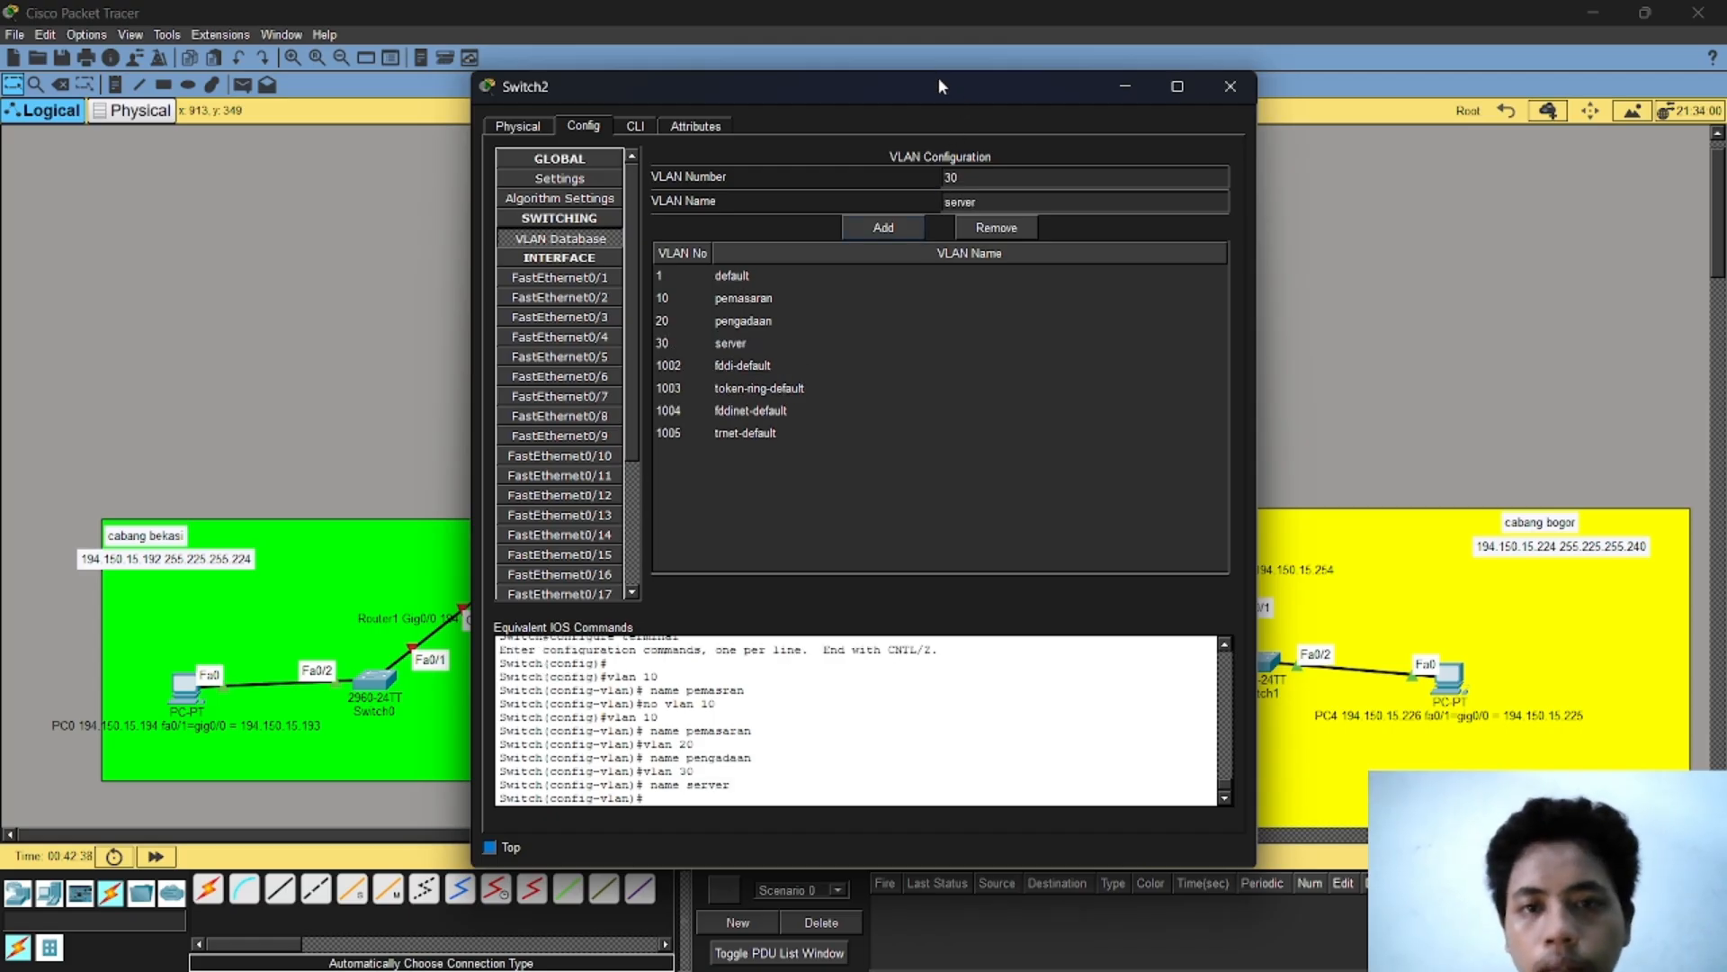
Step: Move the Switch2 window clear of the department links and assign access port FastEthernet0/2 to VLAN 10 (pemasaran)
drag(940, 77, 1364, 112)
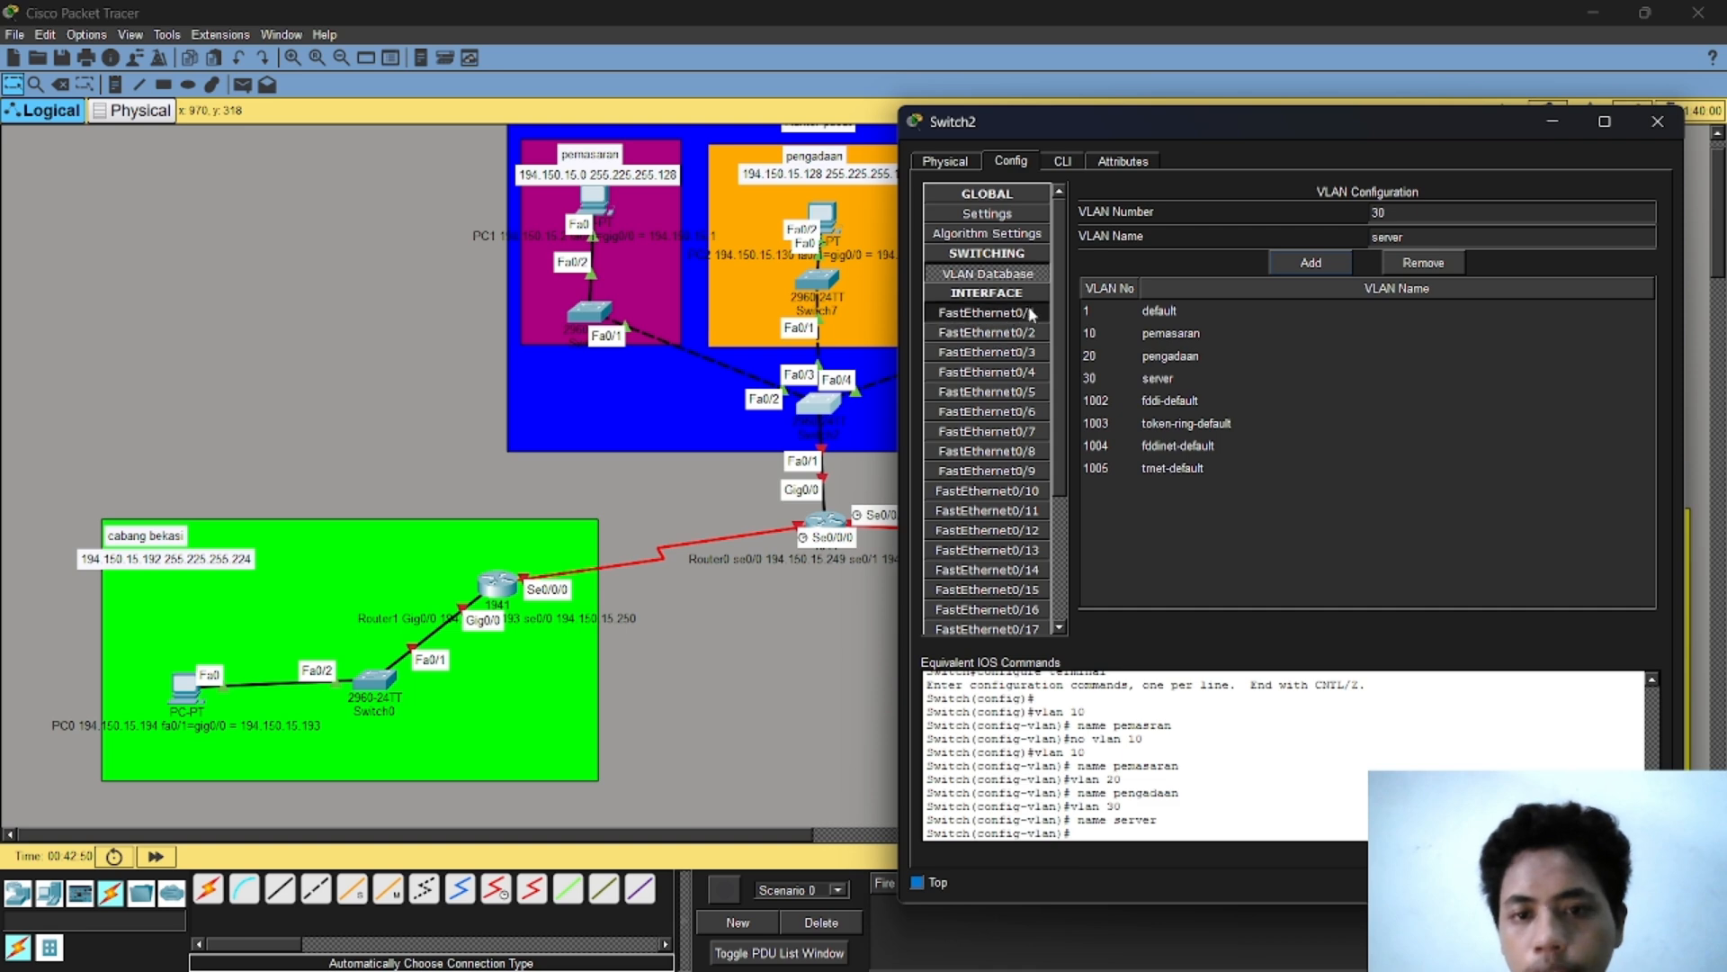
click(1025, 339)
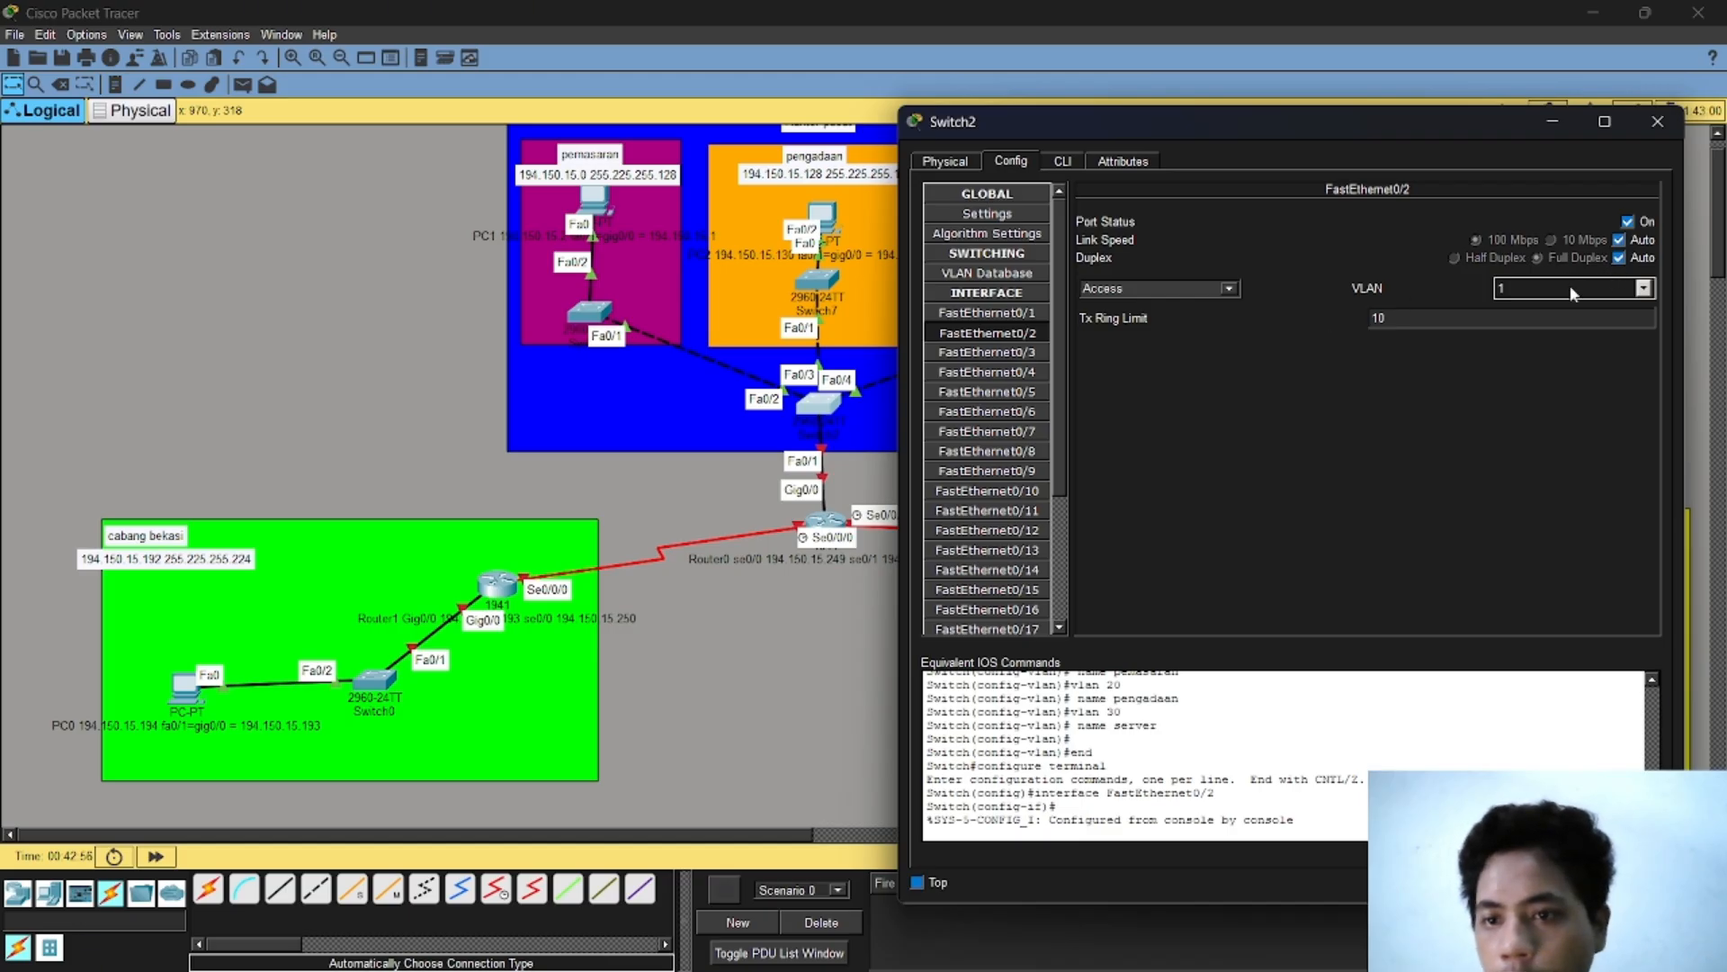
click(1643, 289)
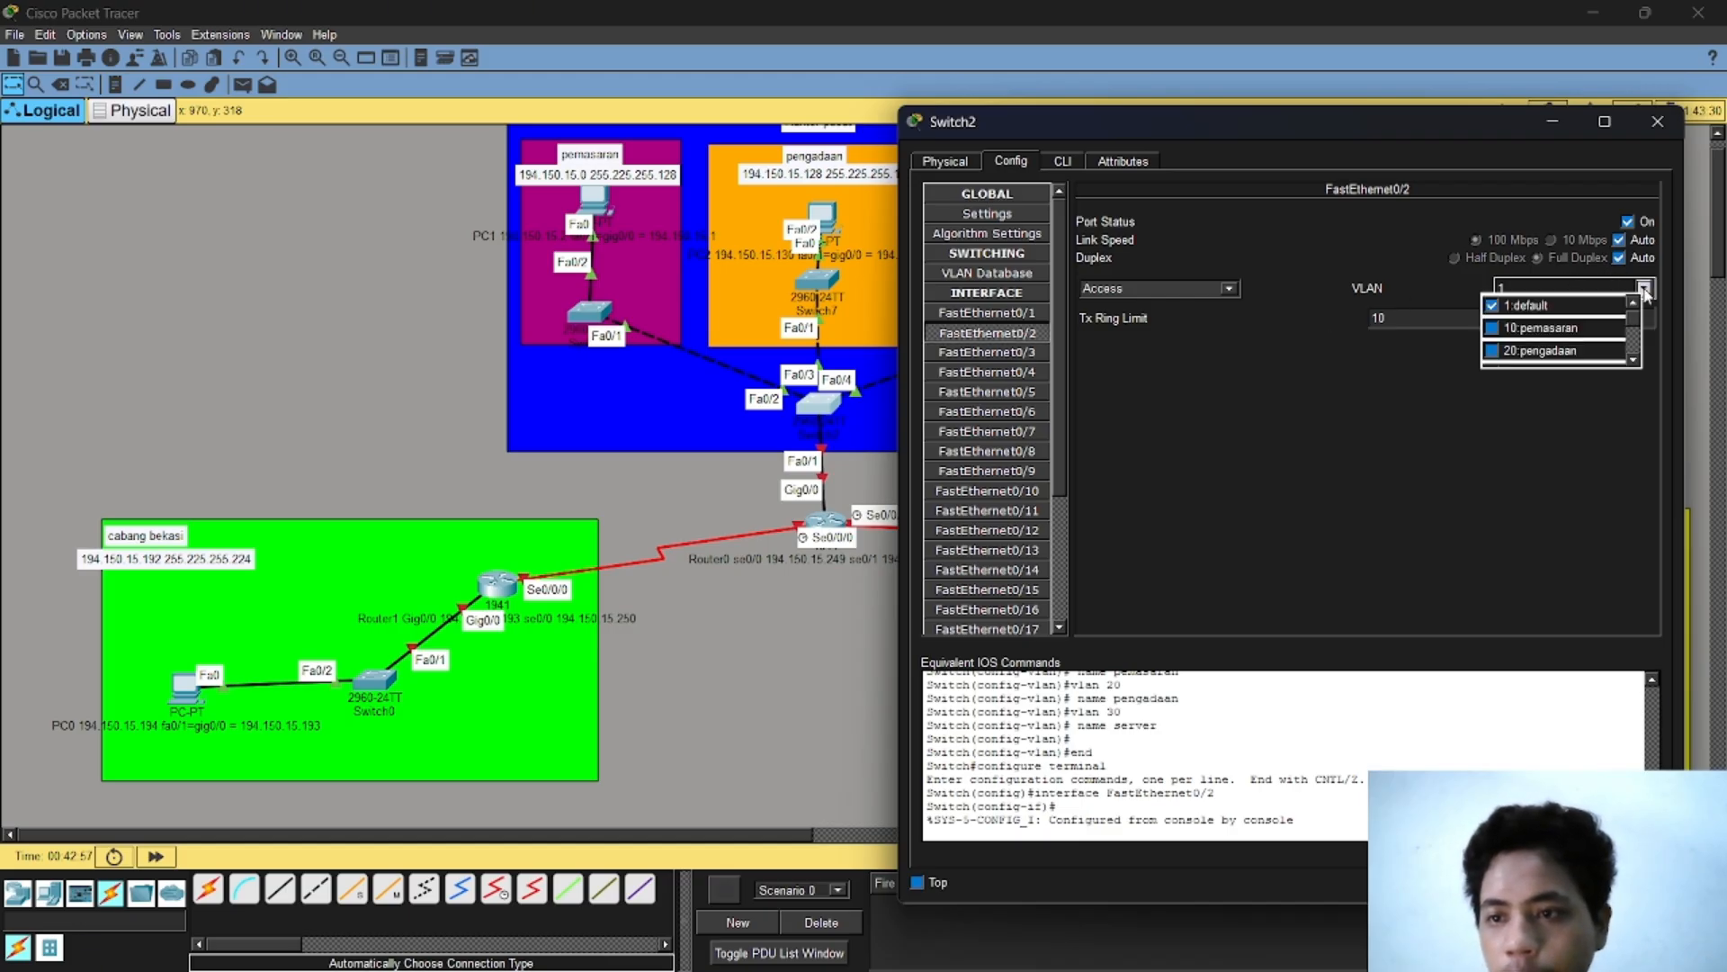
click(1500, 331)
click(1331, 380)
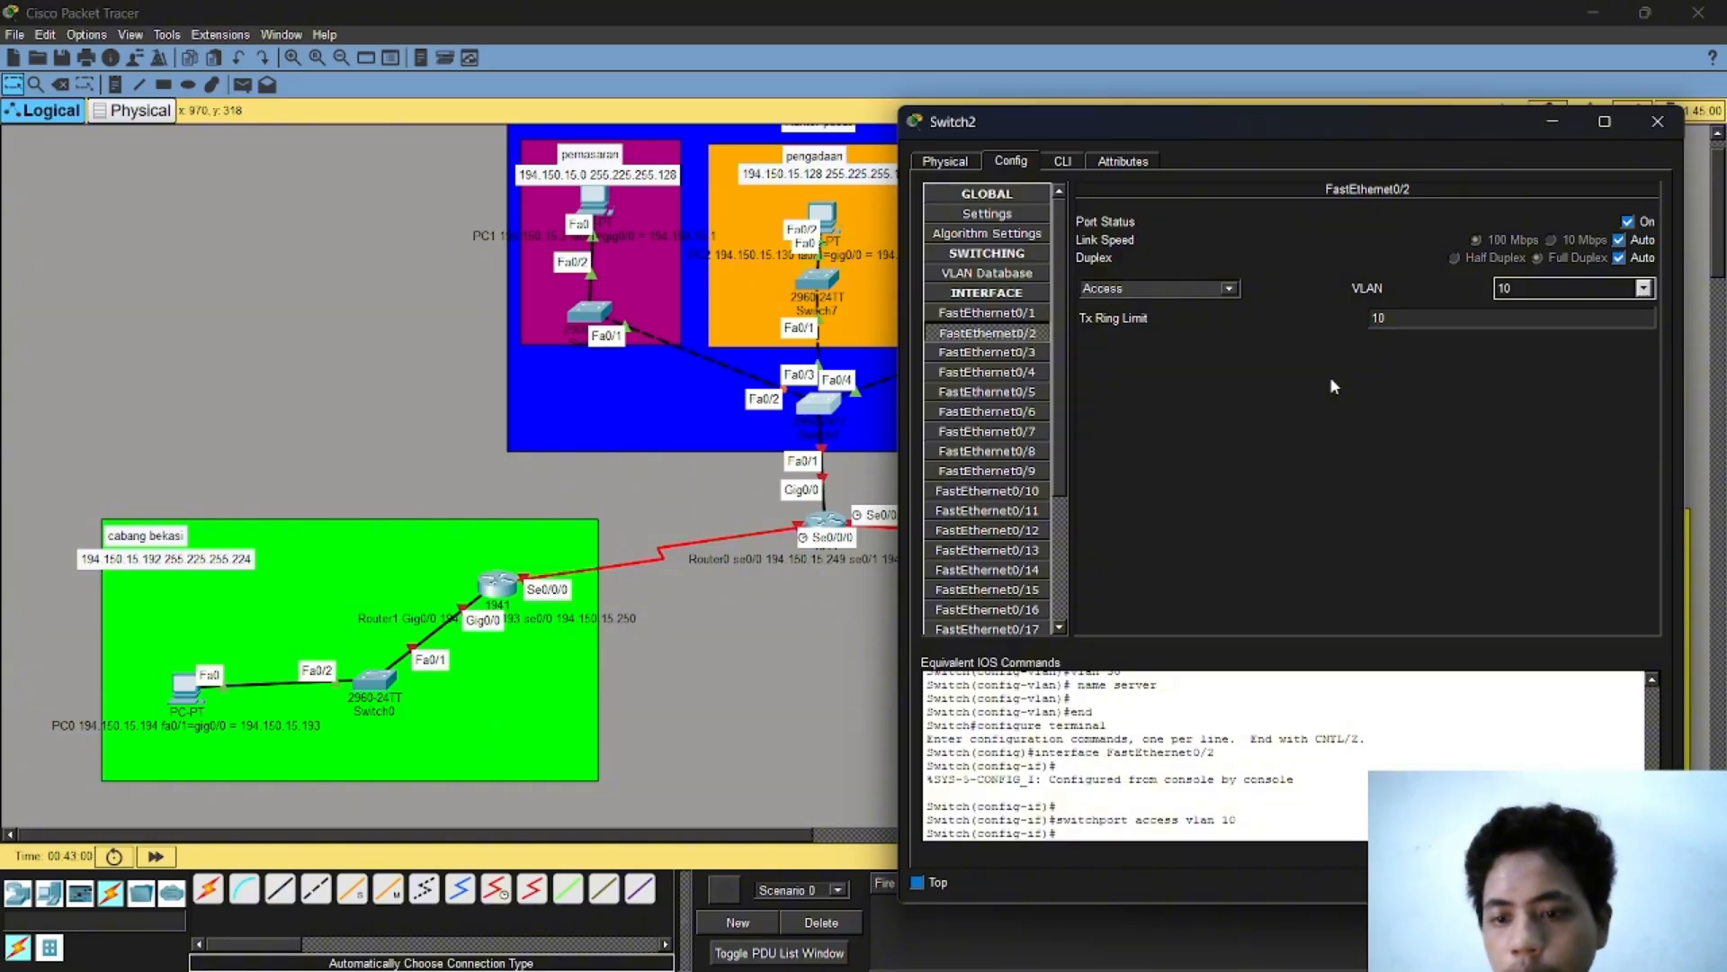
Step: Assign Switch2's access port FastEthernet0/3 to VLAN 20 (pengadaan)
click(1016, 353)
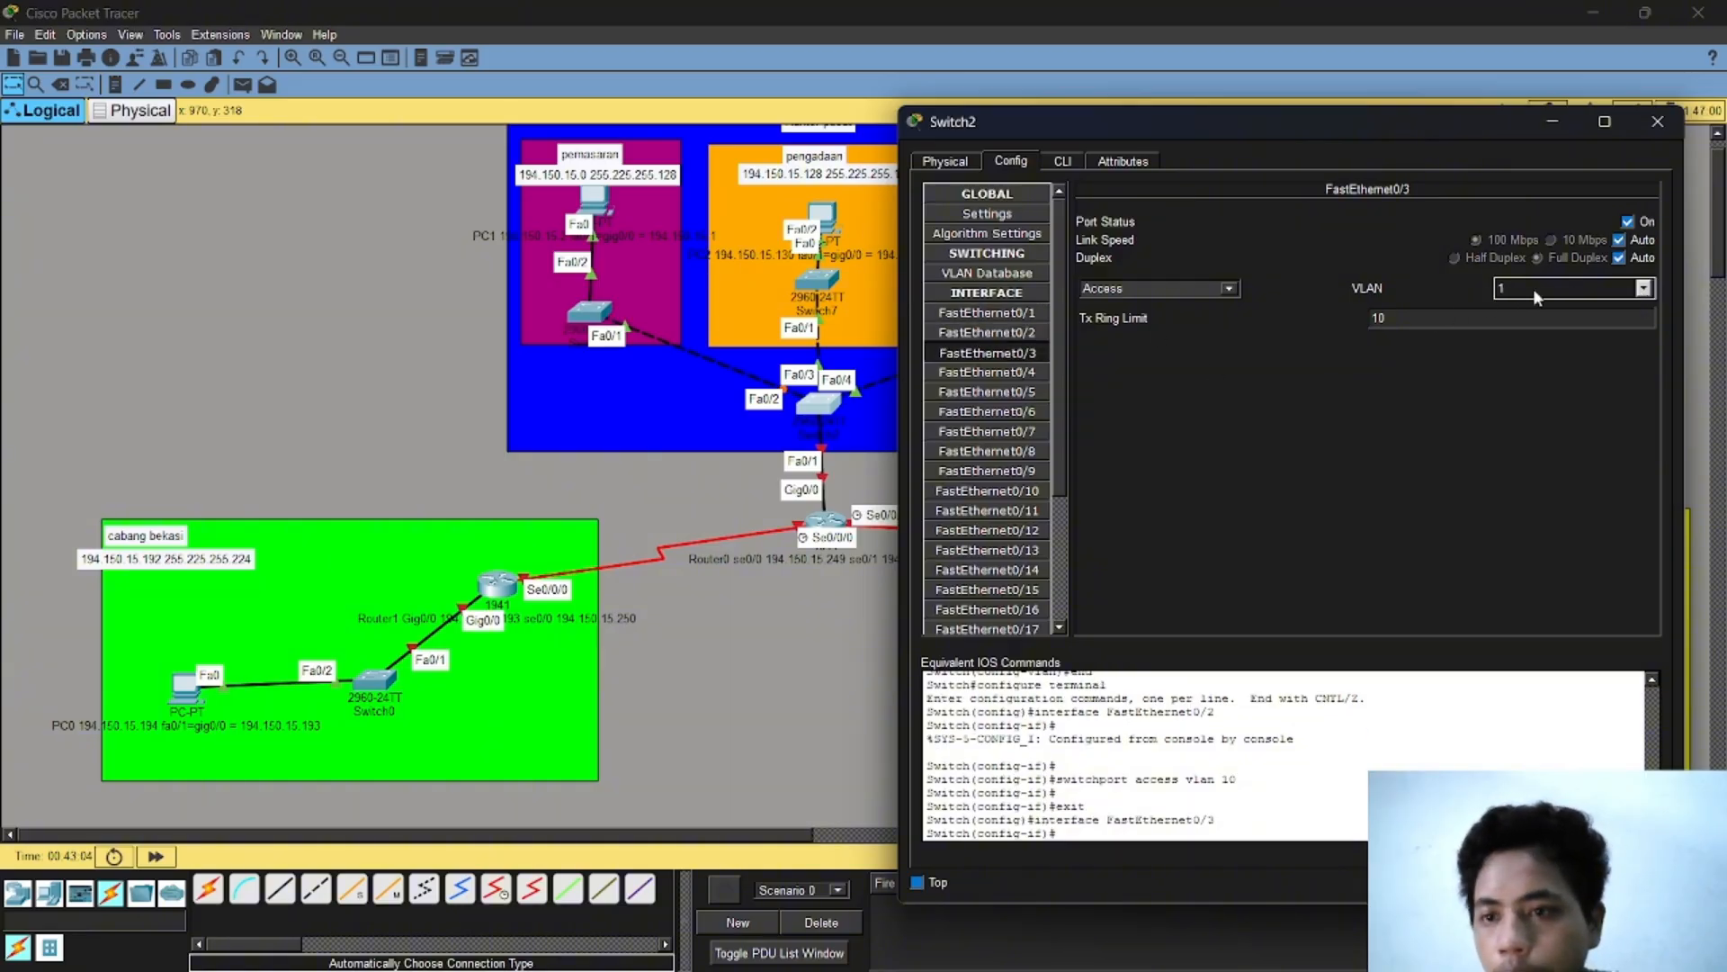
click(1646, 288)
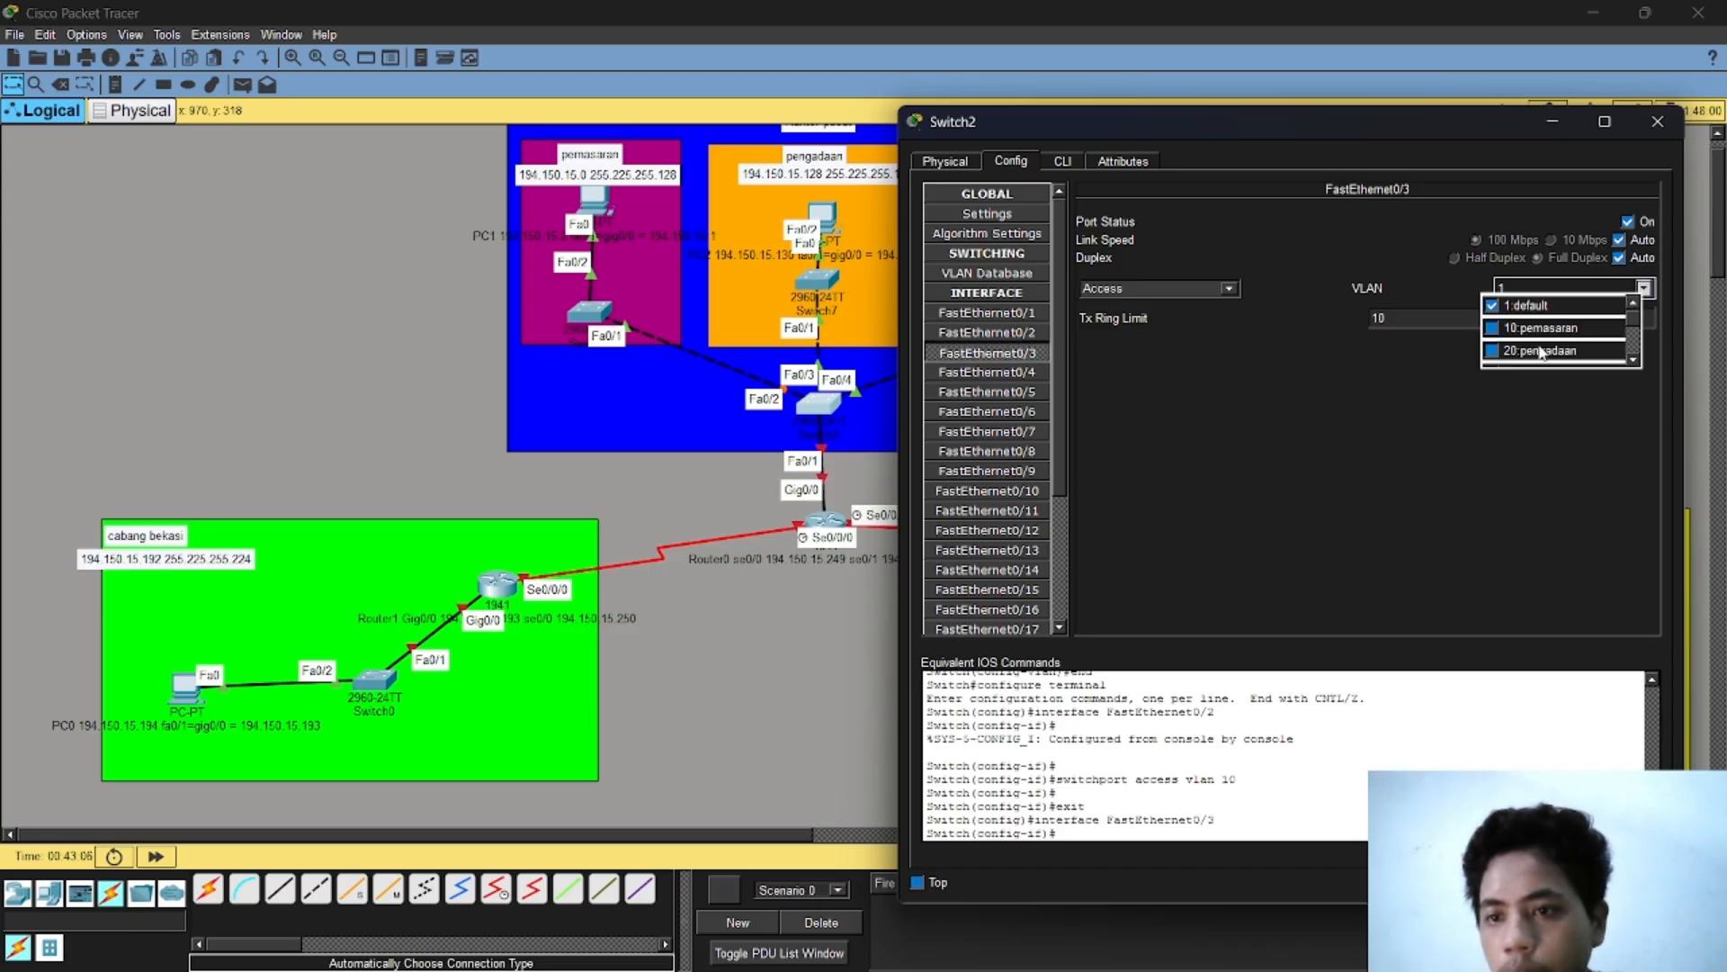
click(1493, 351)
click(1283, 386)
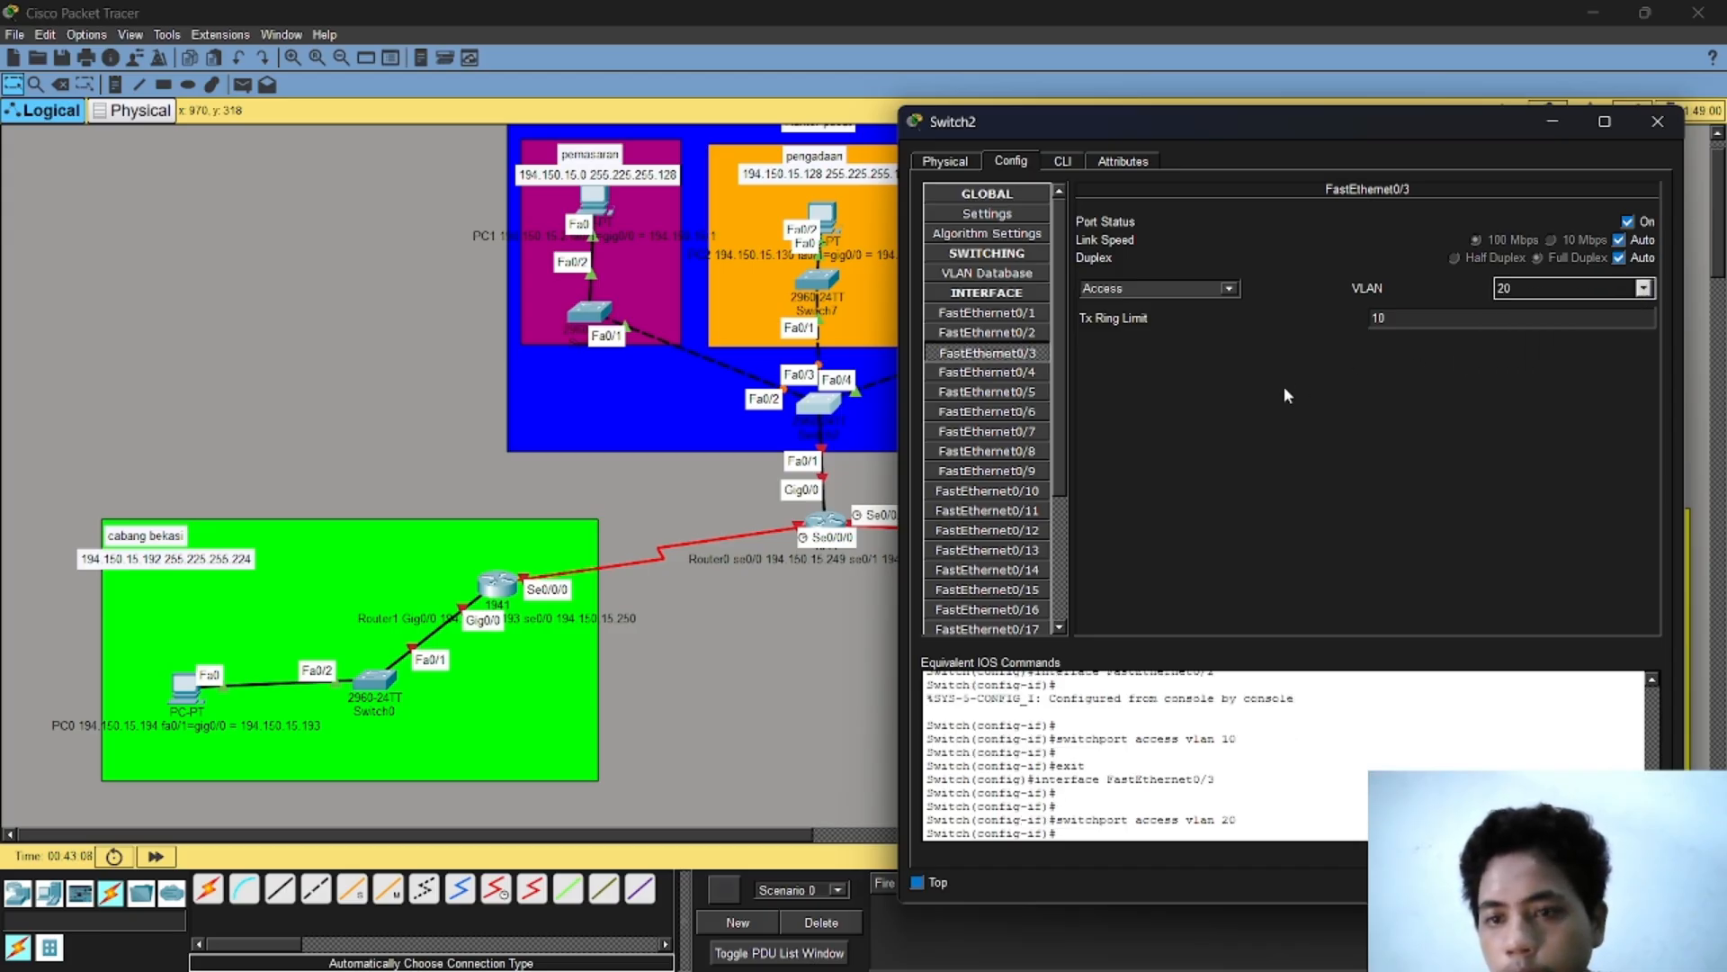
Step: Assign Switch2's access port FastEthernet0/4 to VLAN 30 (server)
click(1019, 376)
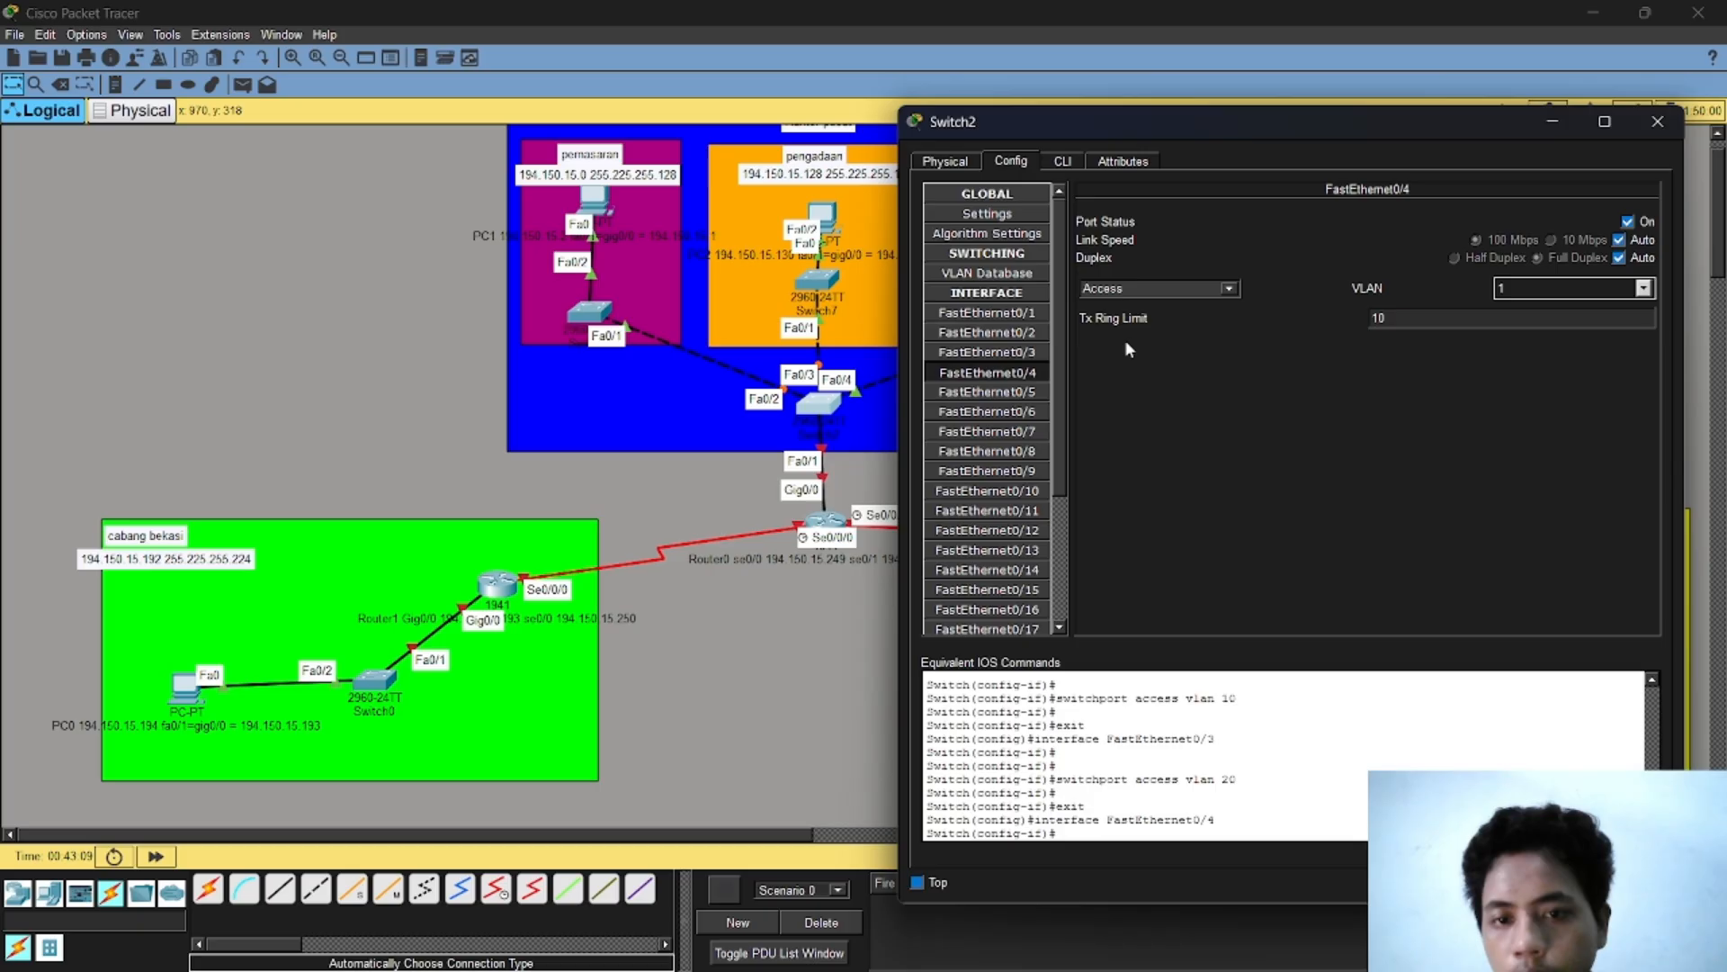
click(1644, 288)
scroll(1543, 356, down, 1)
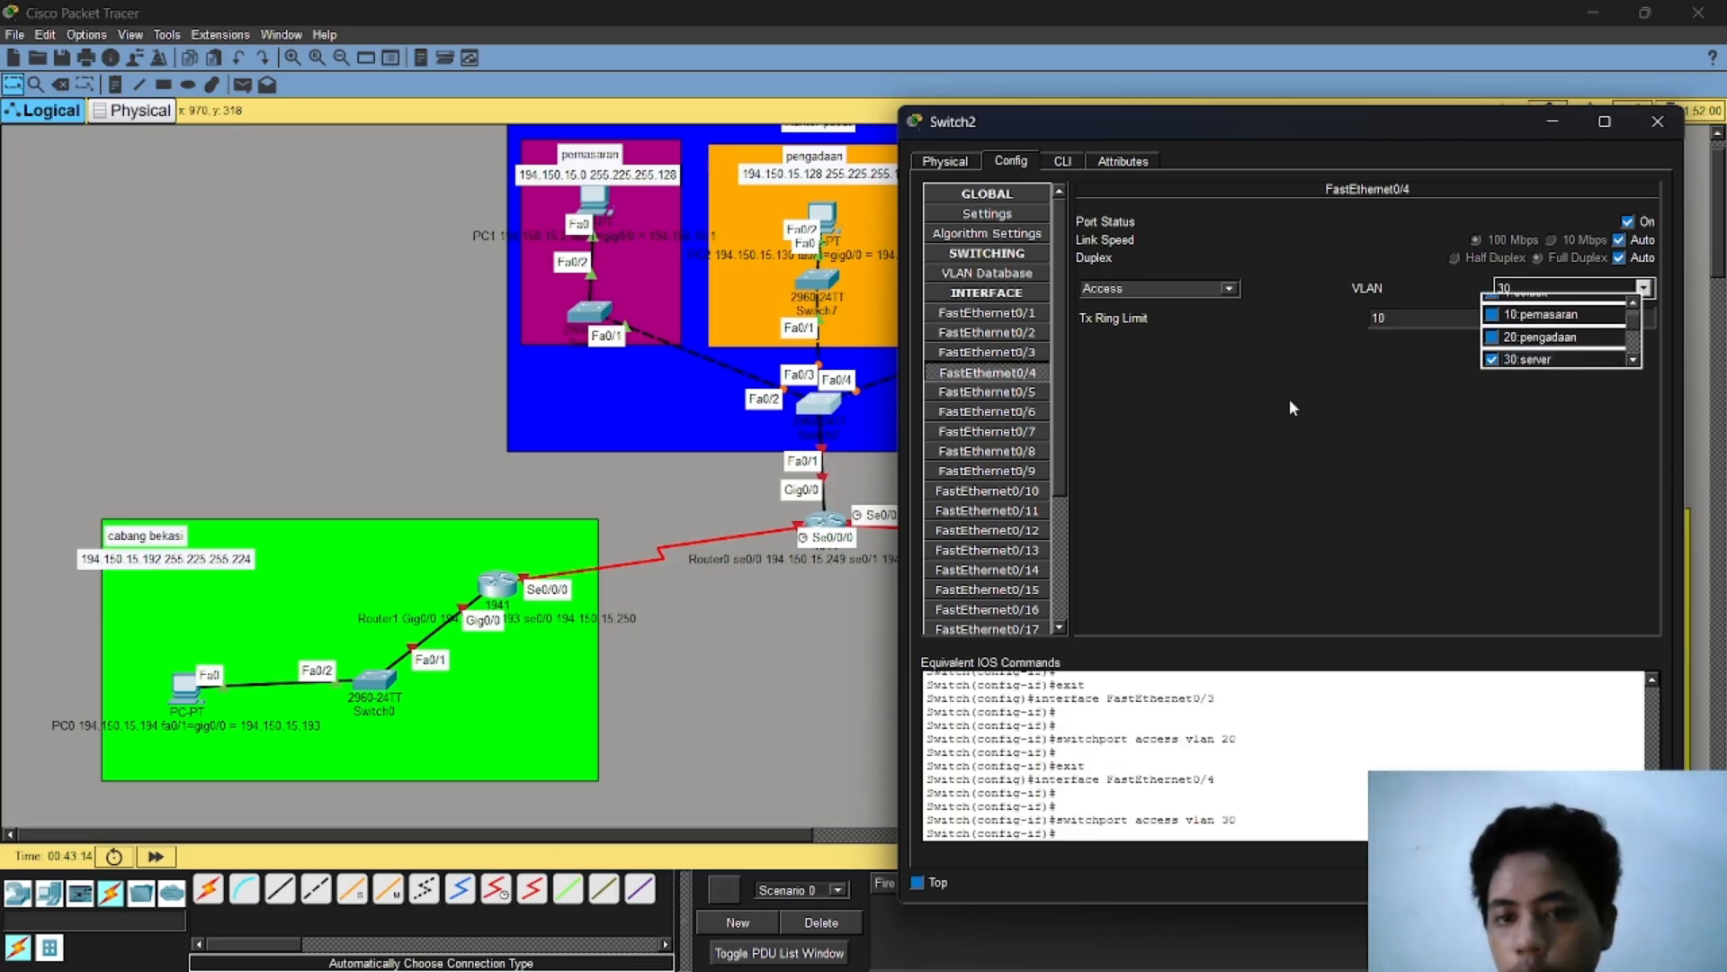
click(1520, 359)
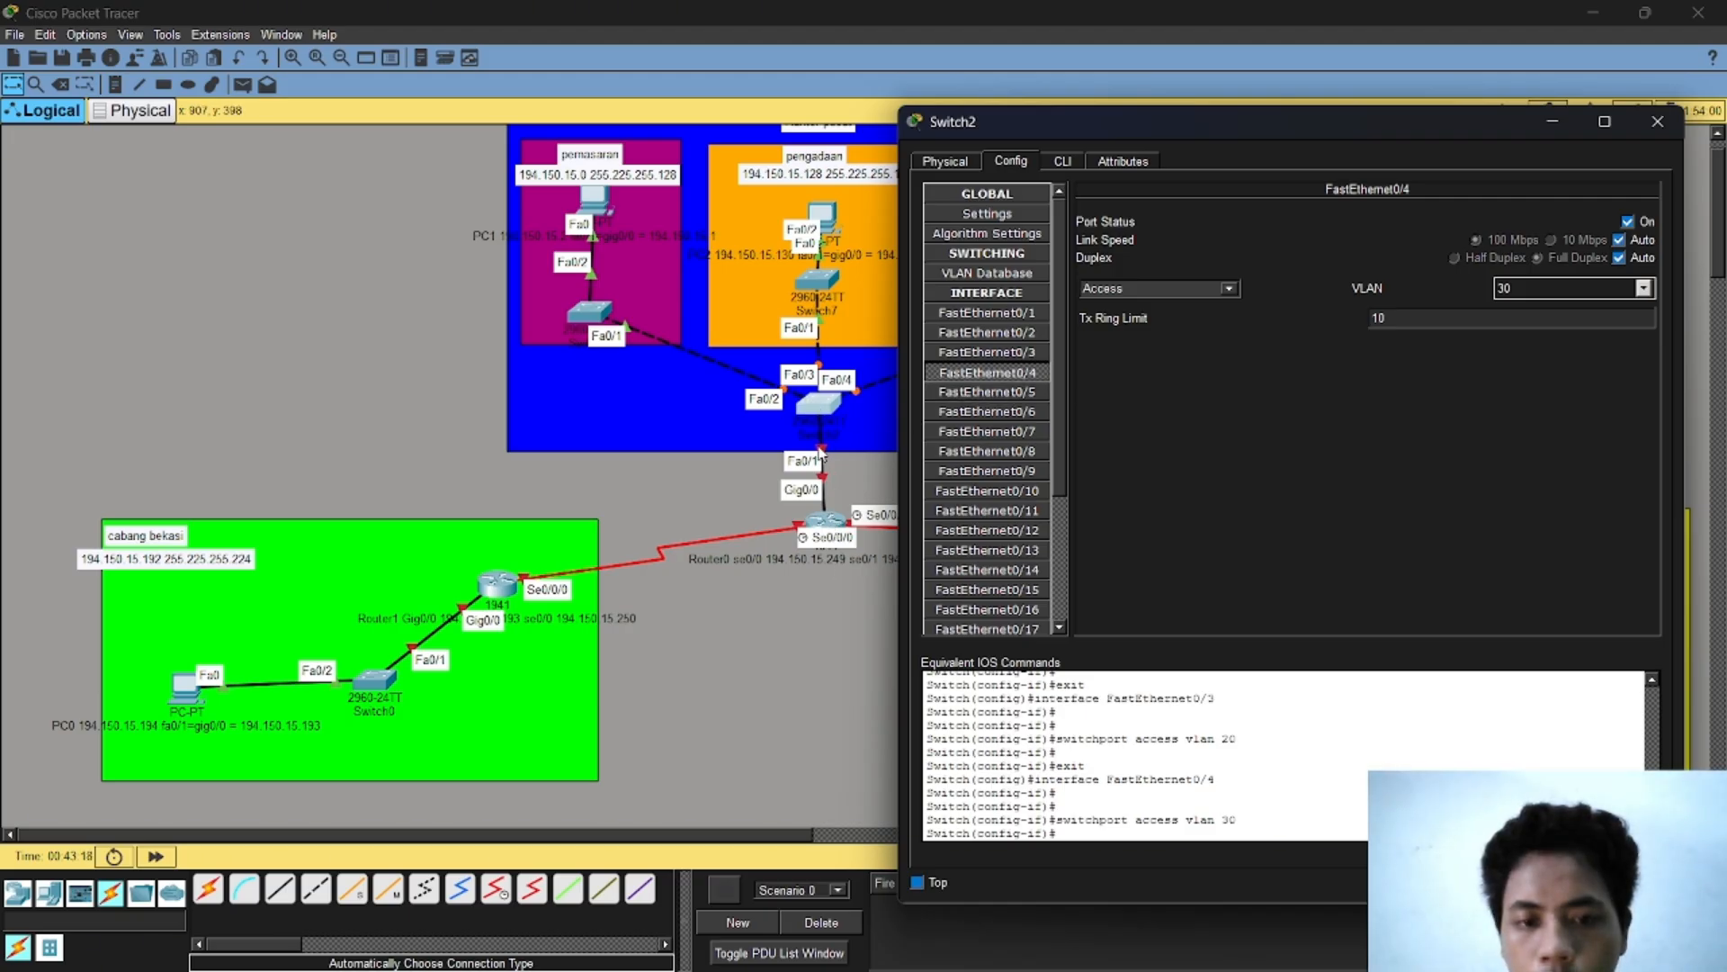
Step: Set Switch2's router-facing port FastEthernet0/1 to trunk mode and close the switch configuration
click(987, 312)
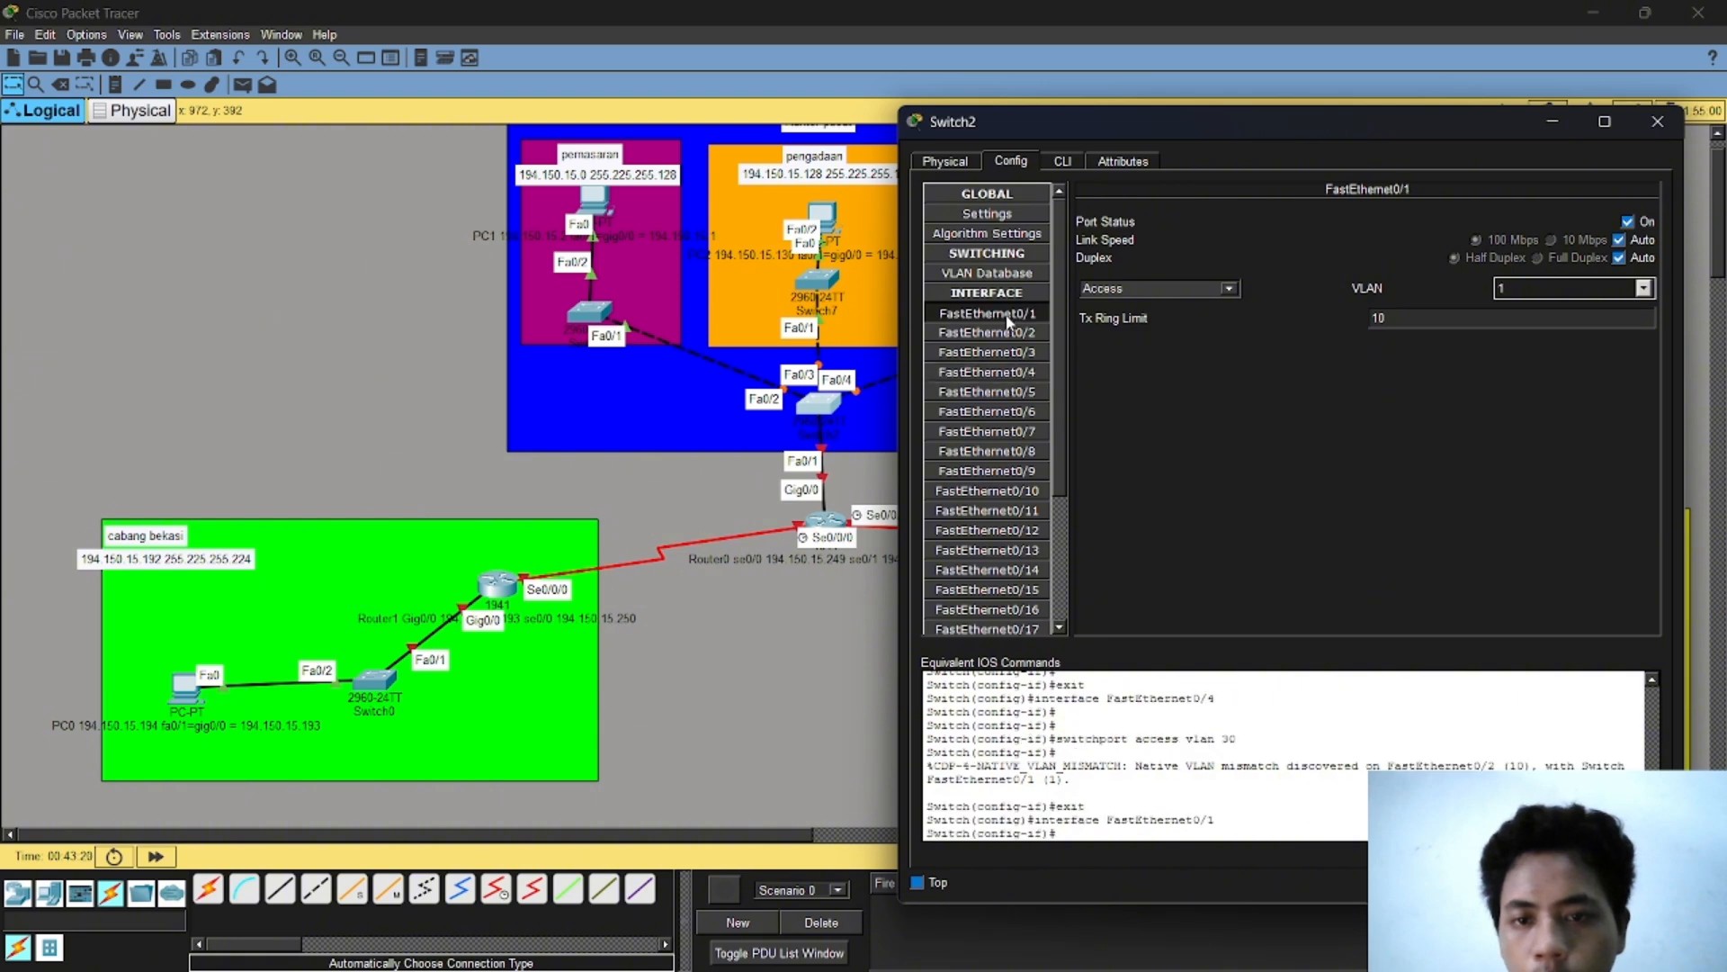
click(1231, 288)
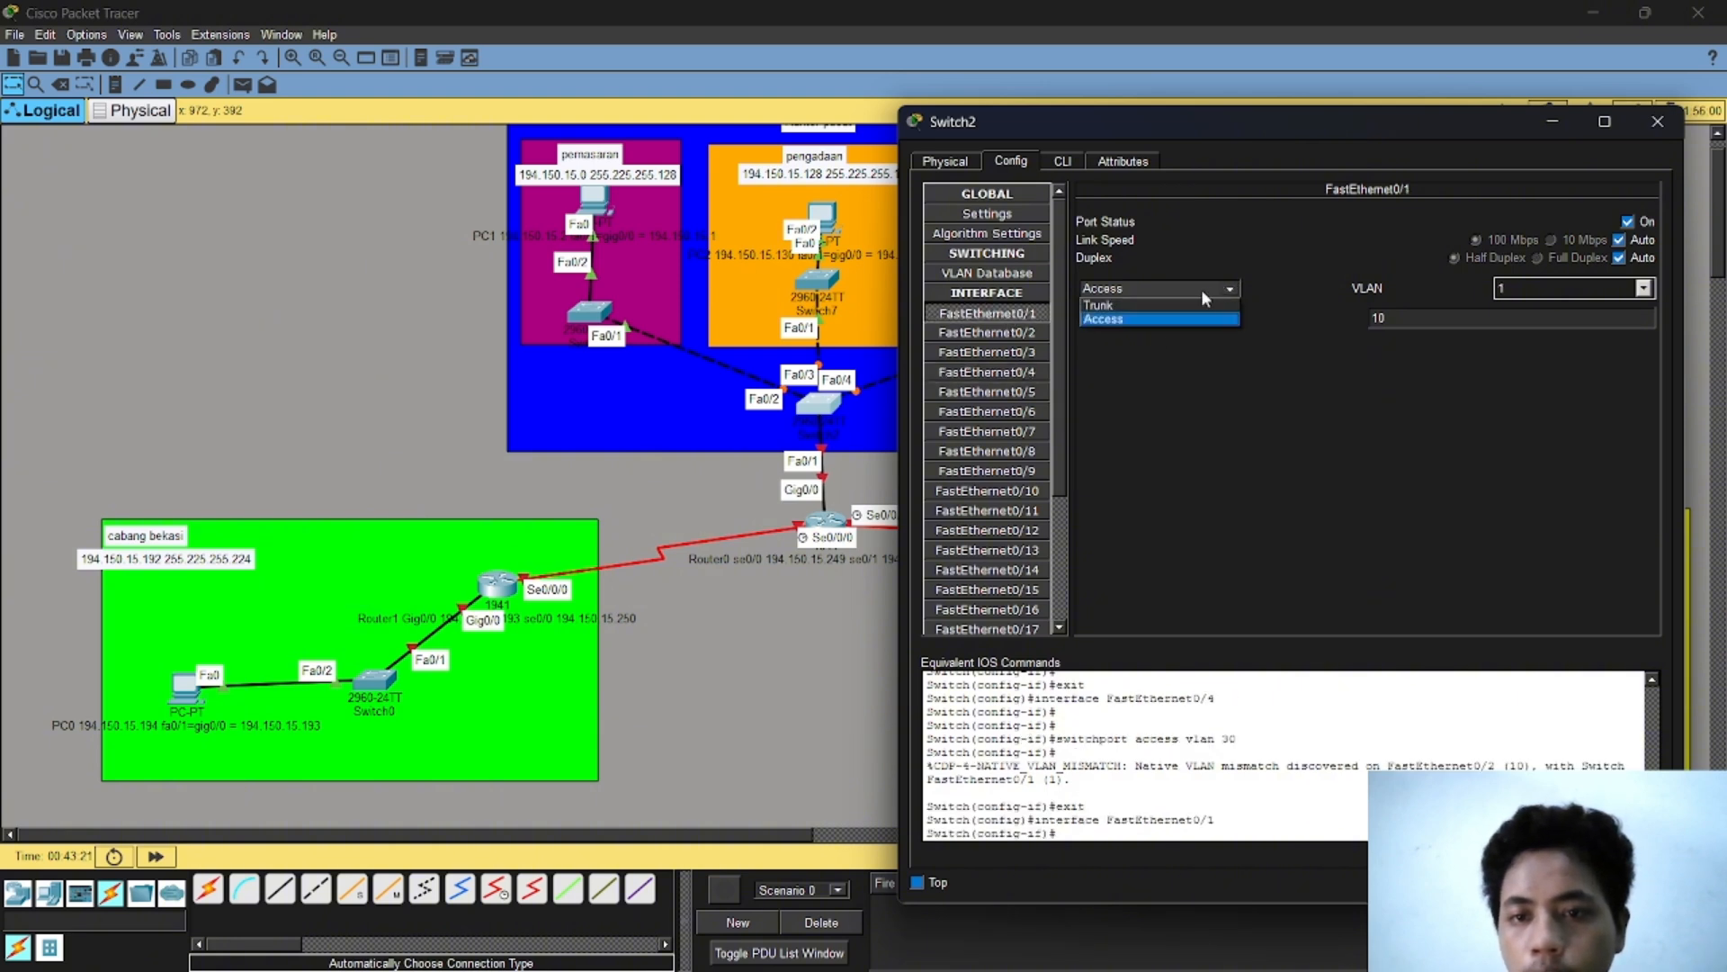
click(1166, 309)
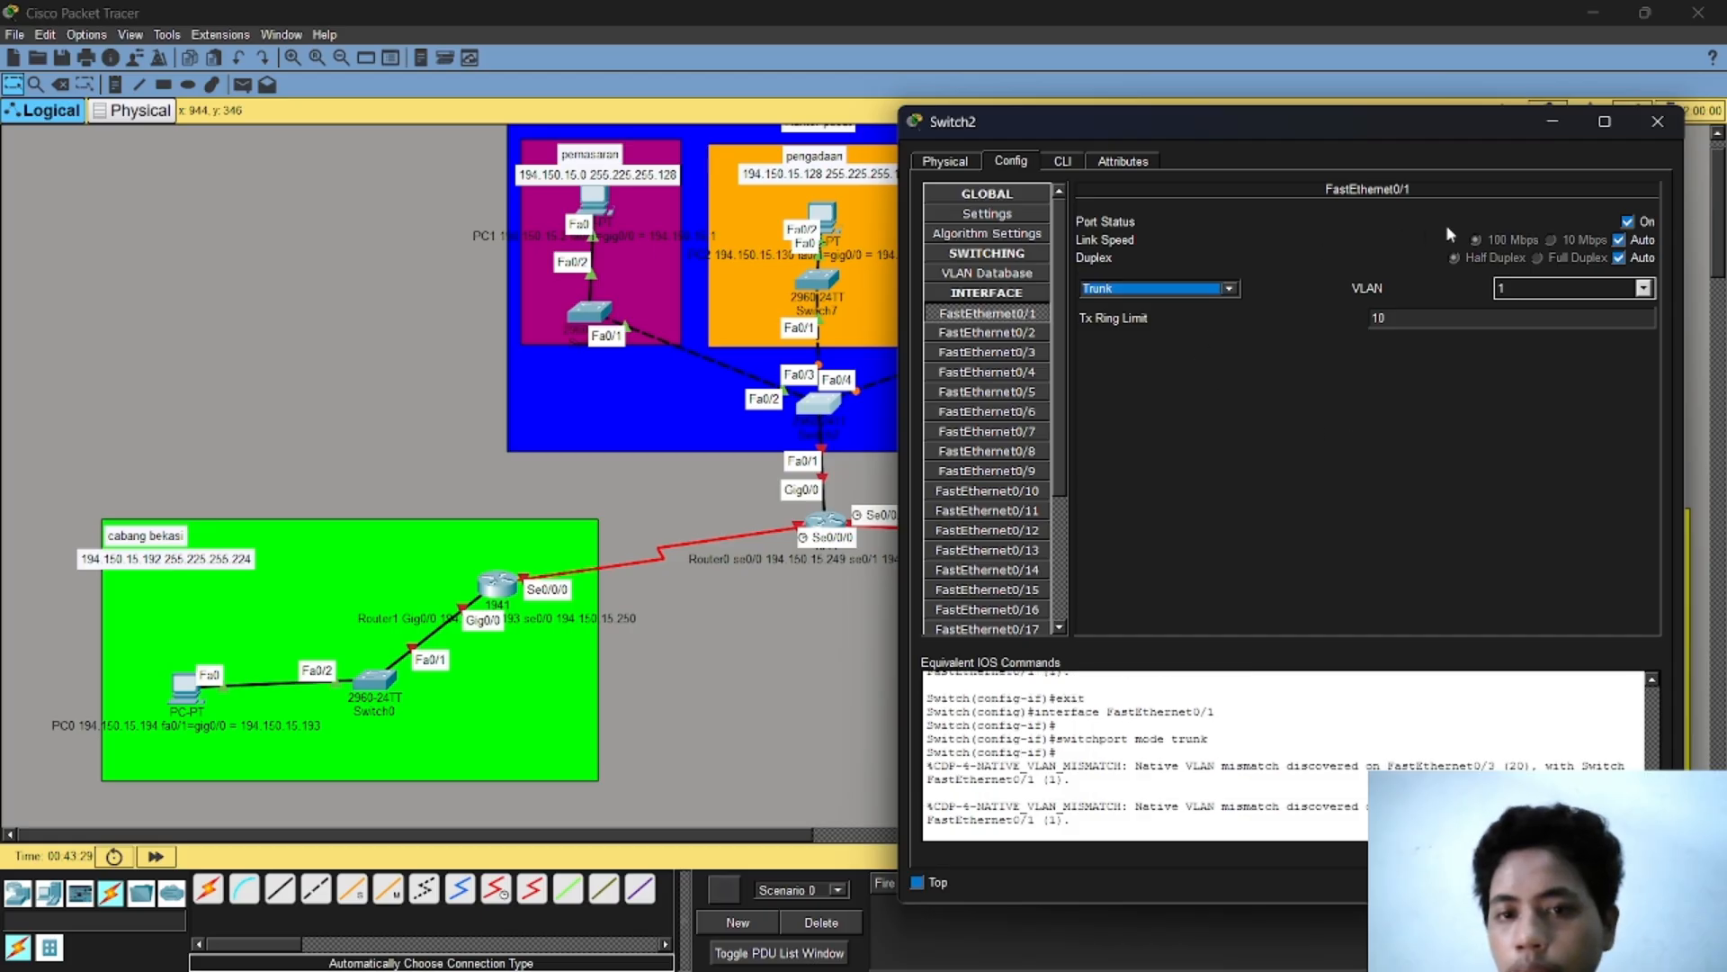
click(1654, 129)
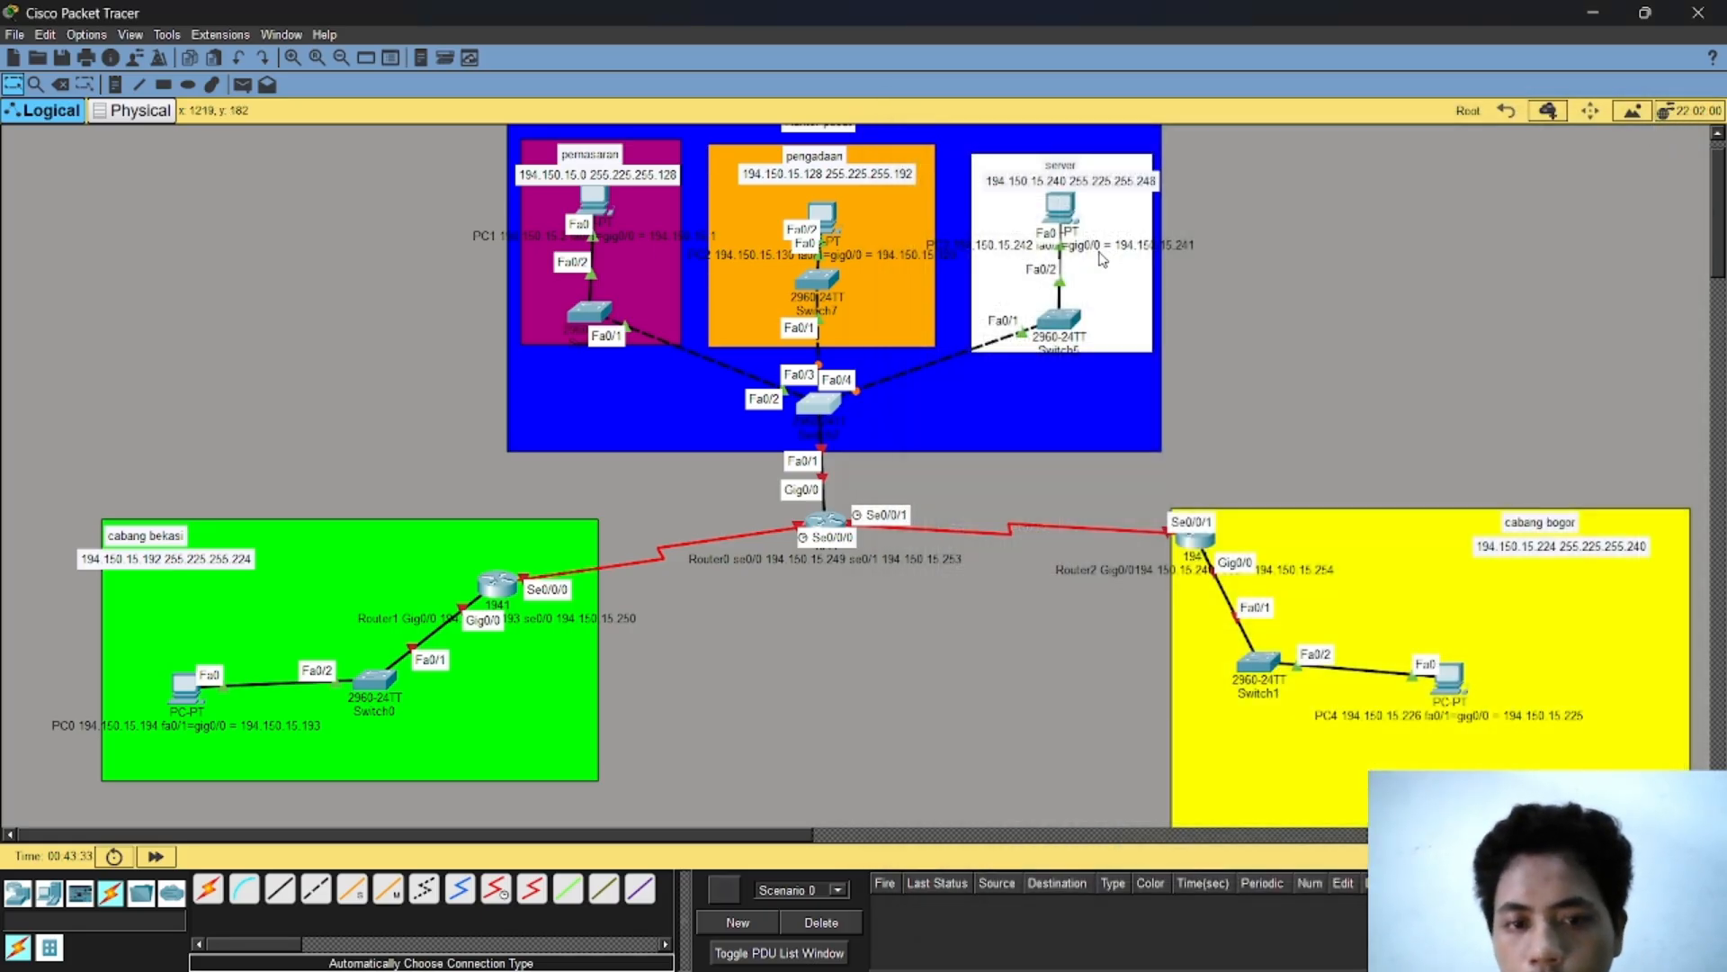
Step: Open Router0's command line, answer no to the initial configuration dialog and start the session
click(826, 522)
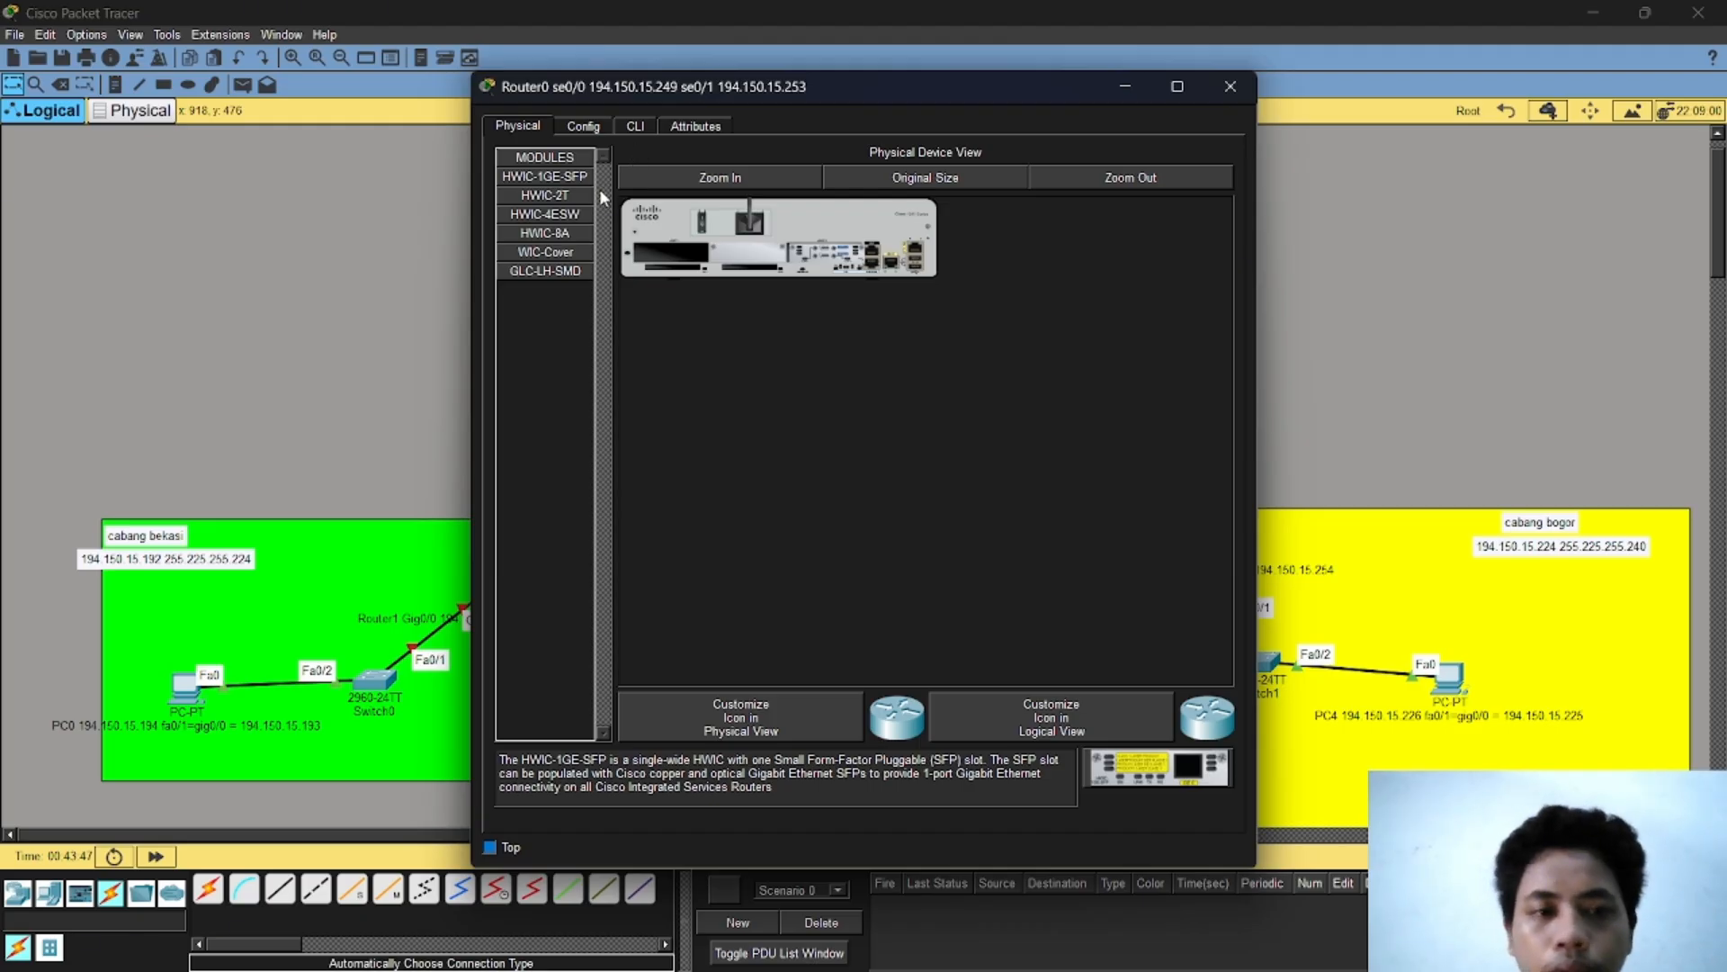
click(636, 127)
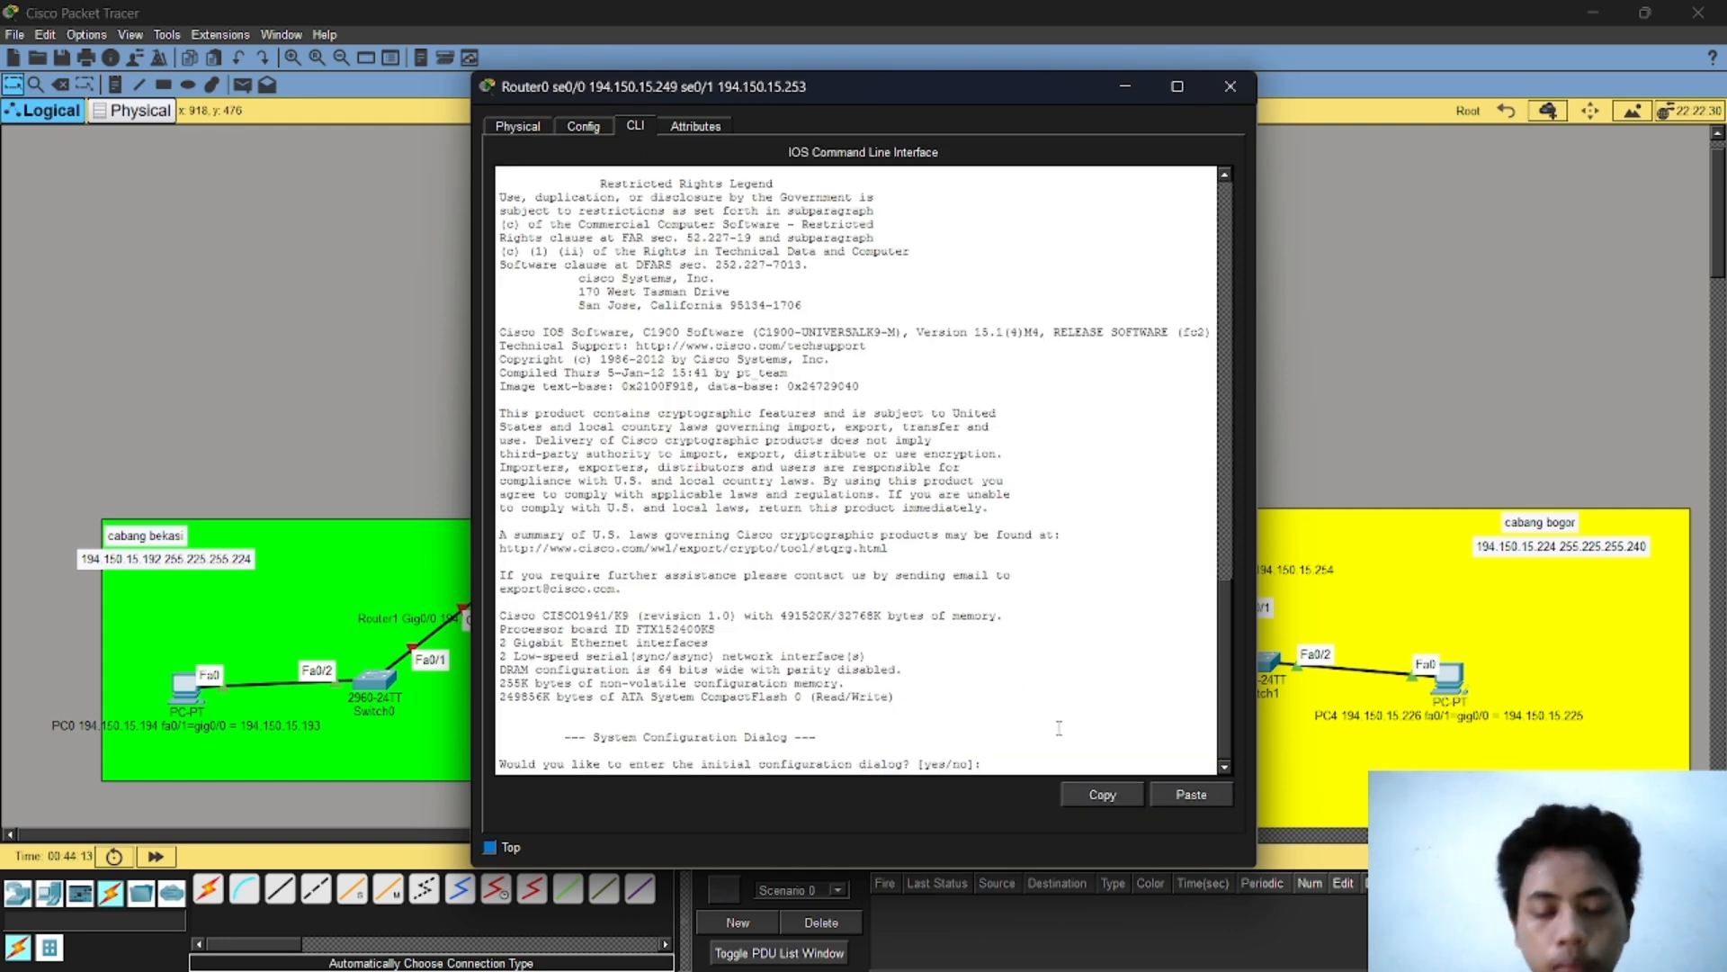
text(no)
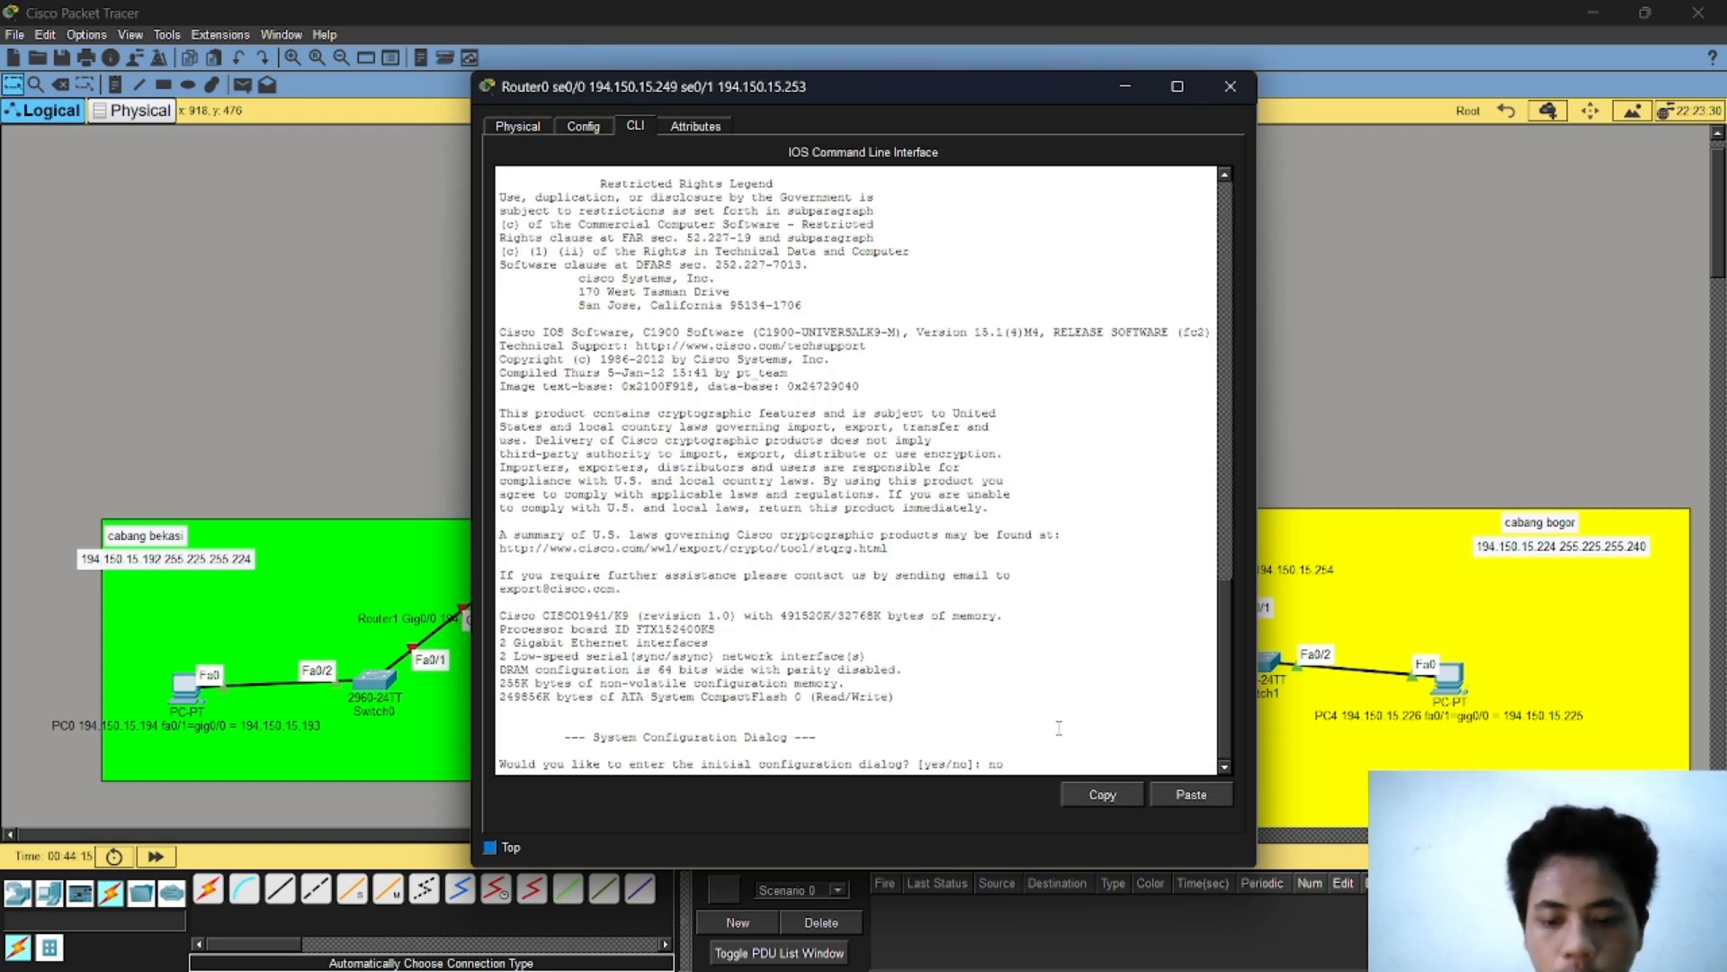
key(Return)
key(Return)
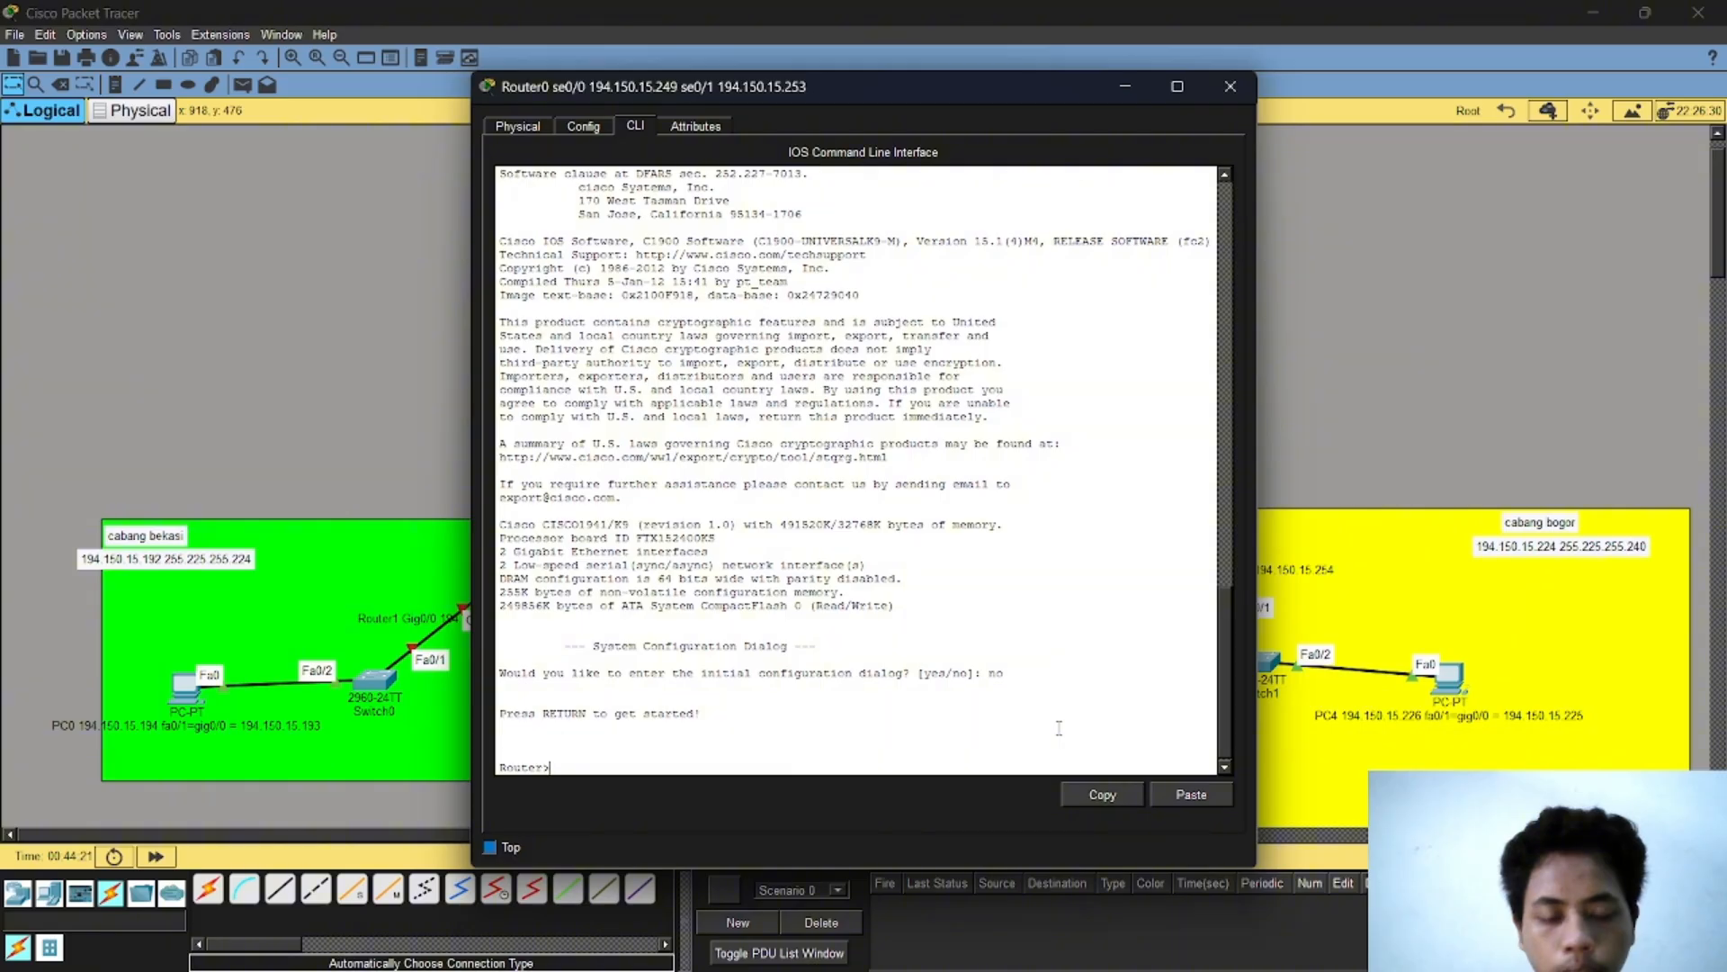
Step: Enter privileged mode with enable and global configuration mode with conf t on Router0
text(en)
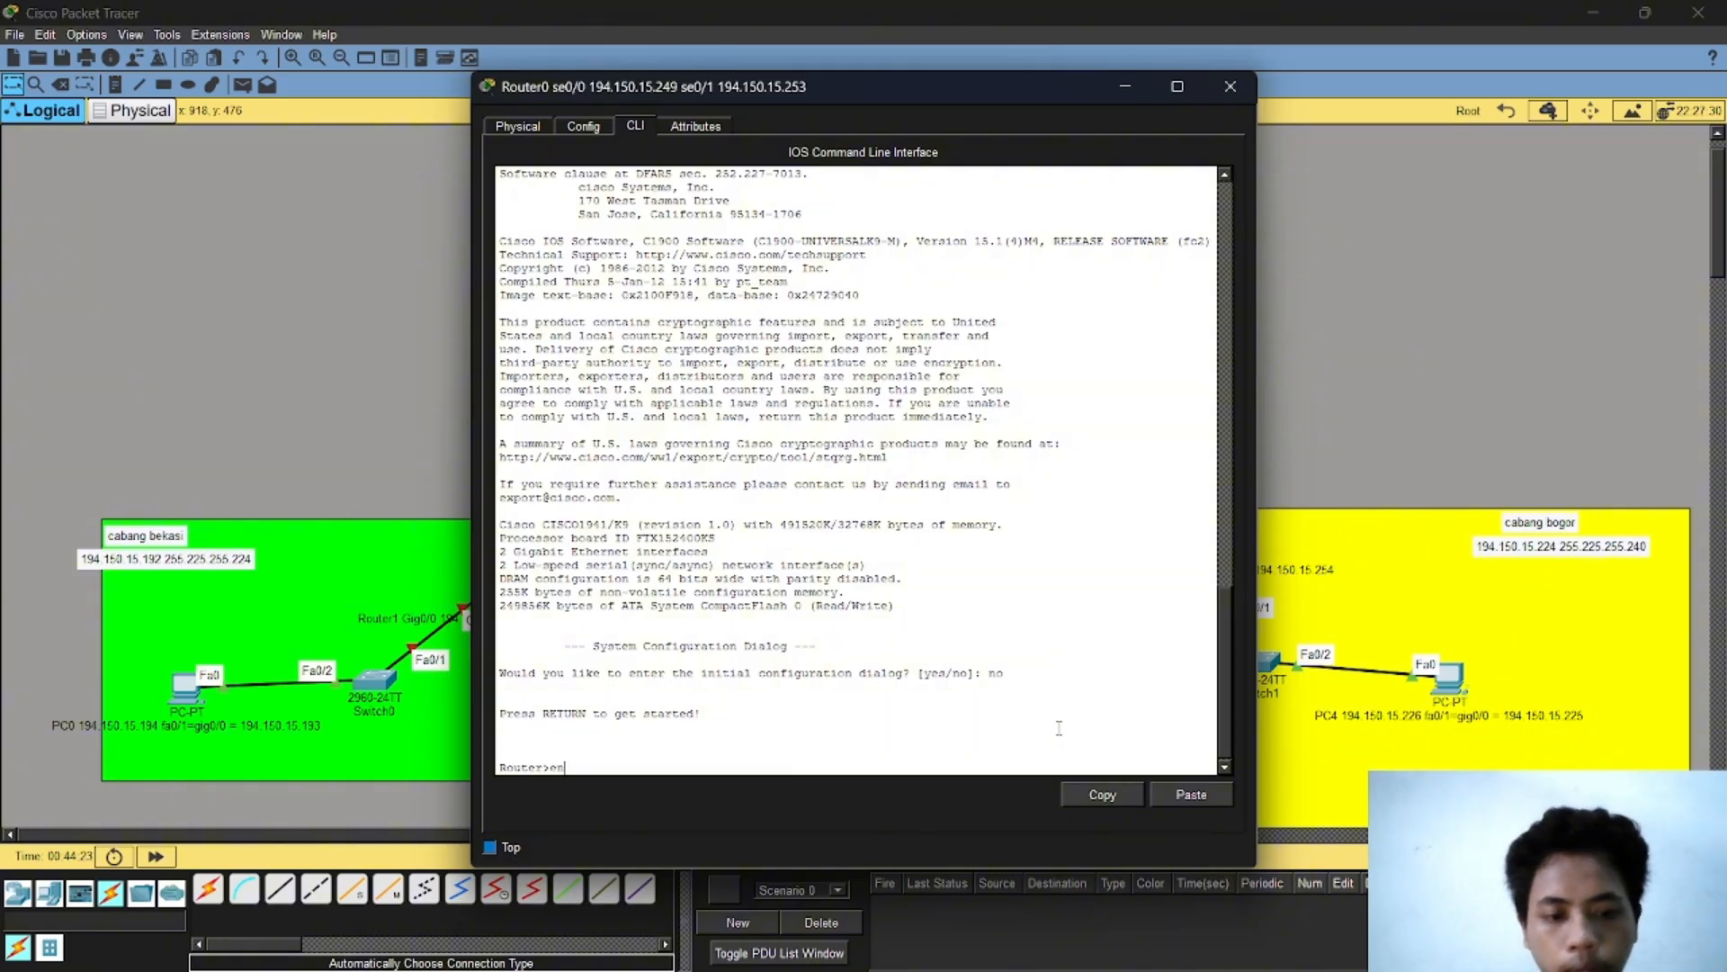
text(ab)
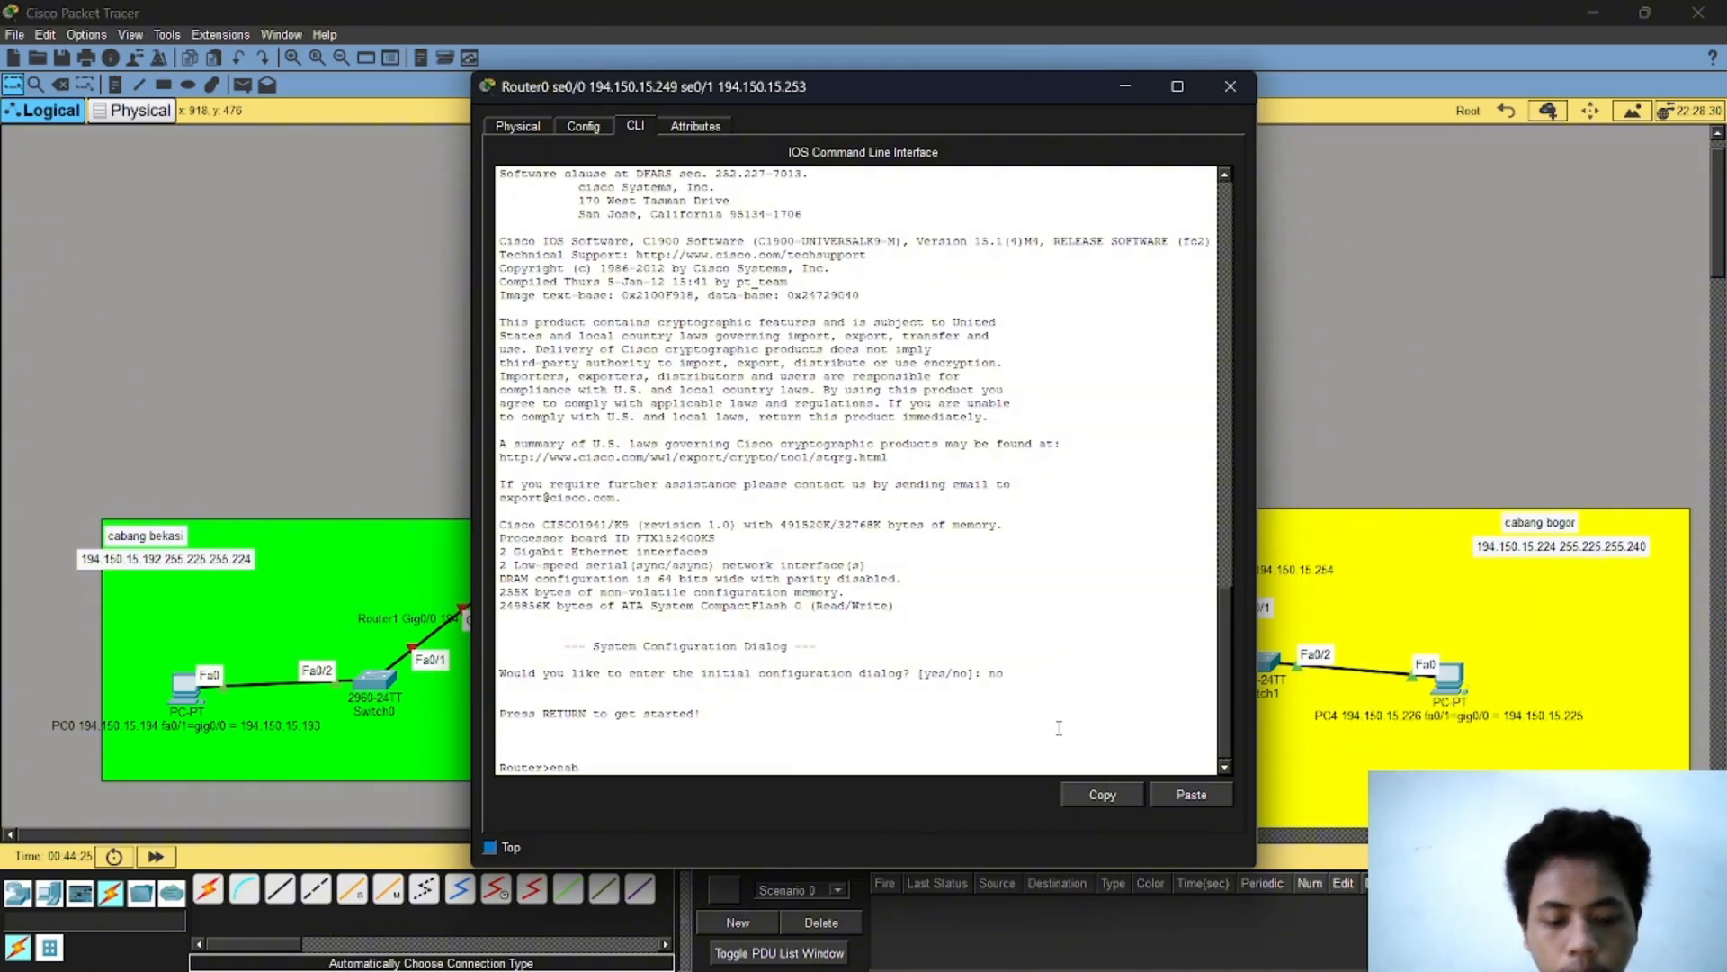
text(le)
key(Return)
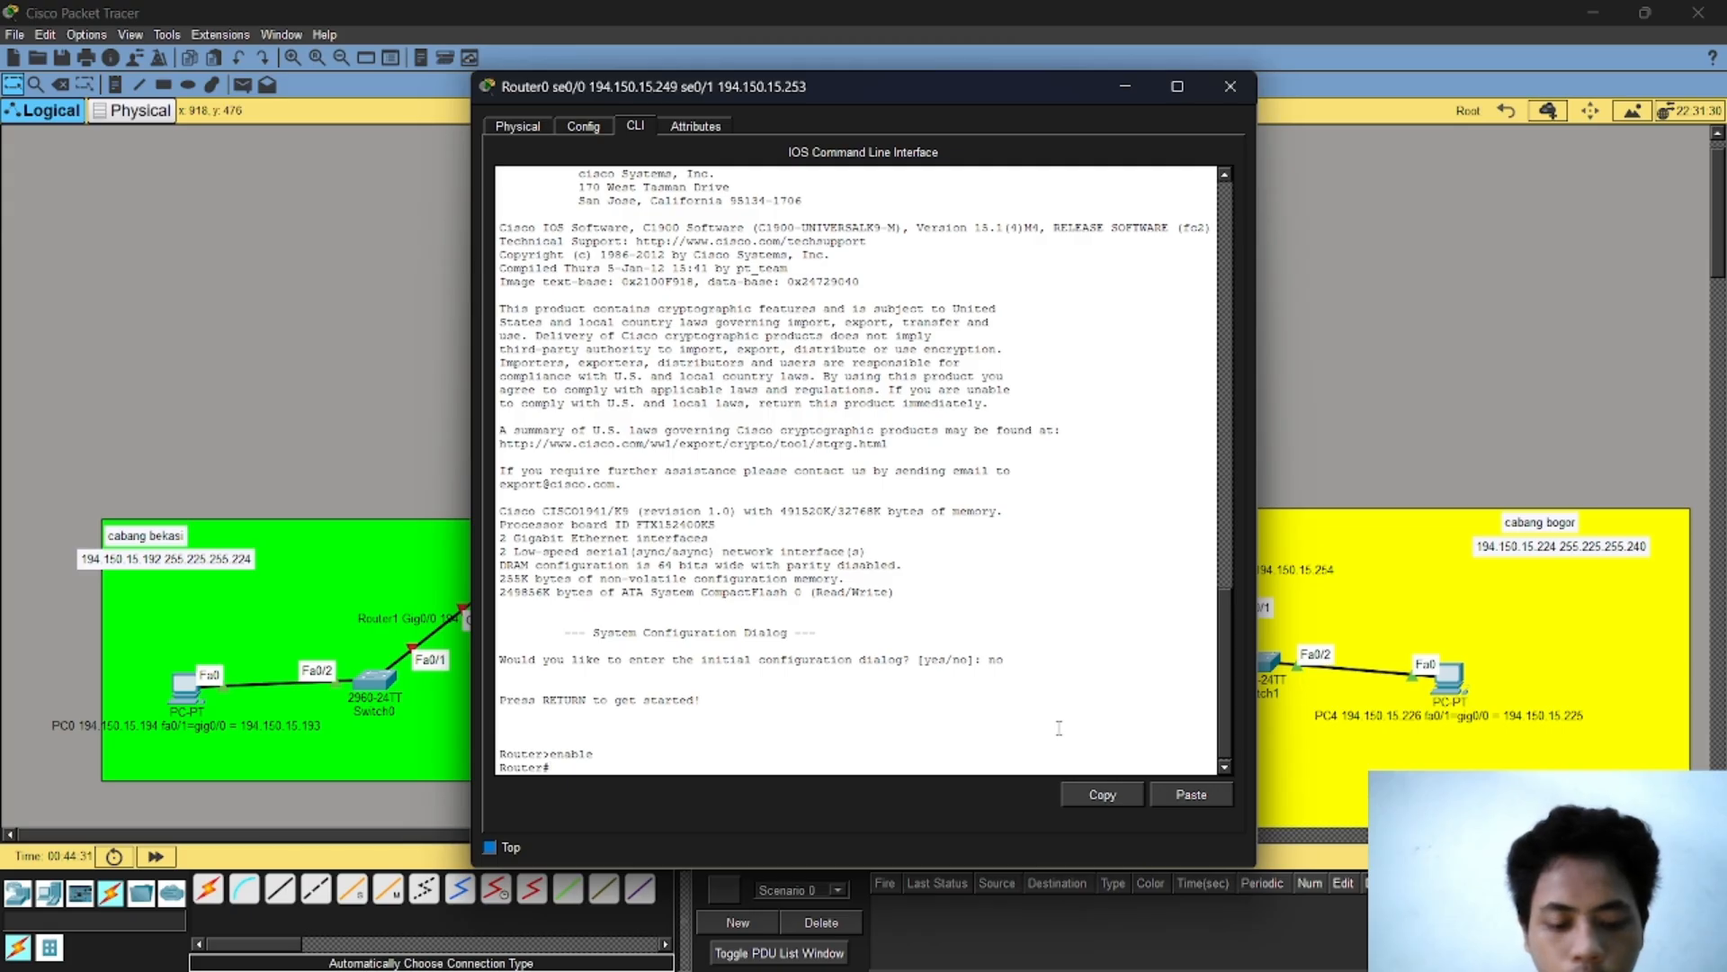
text(conf)
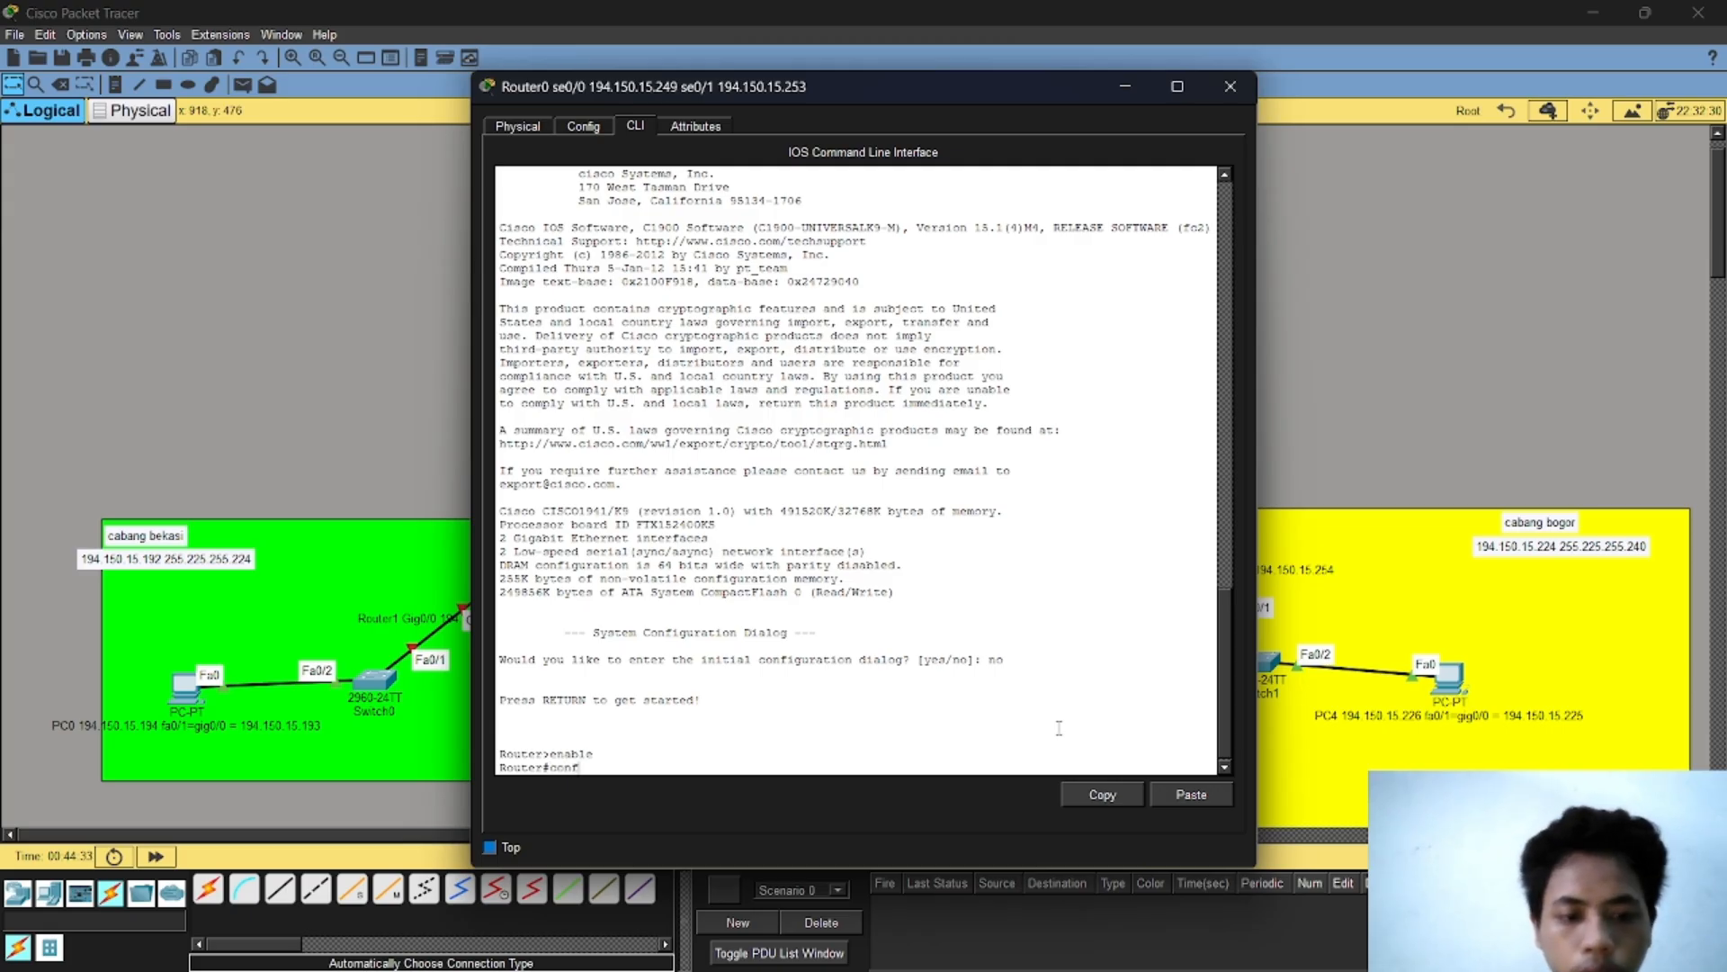
text(ig)
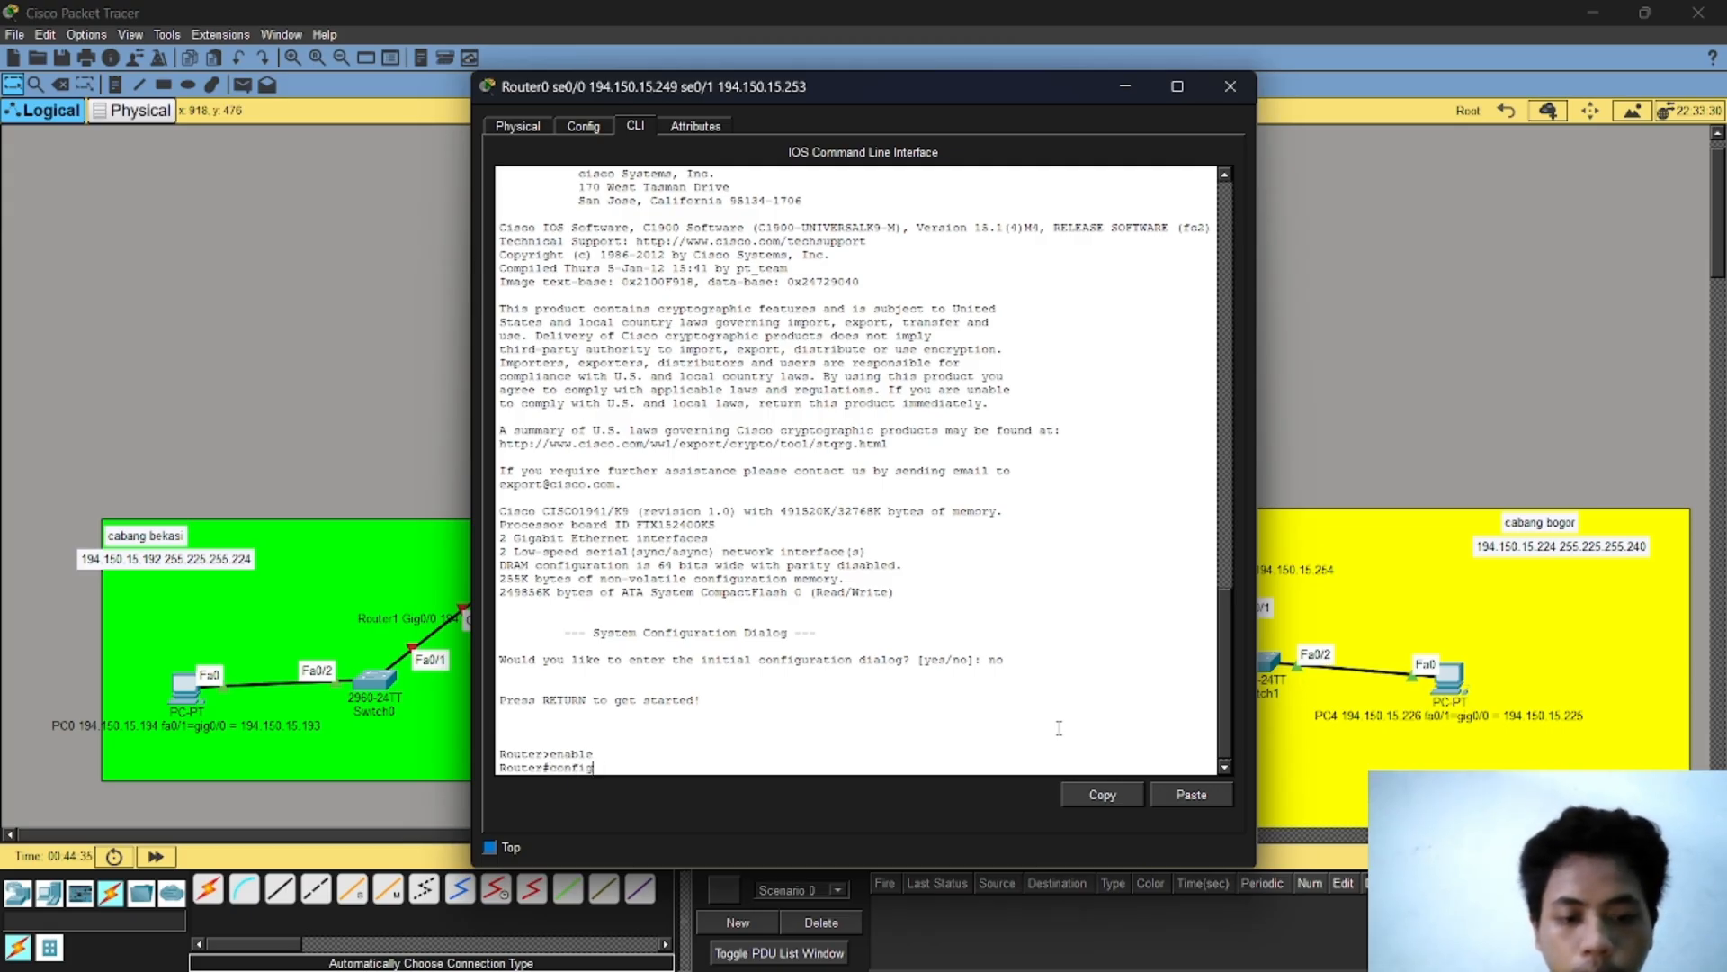
key(BackSpace)
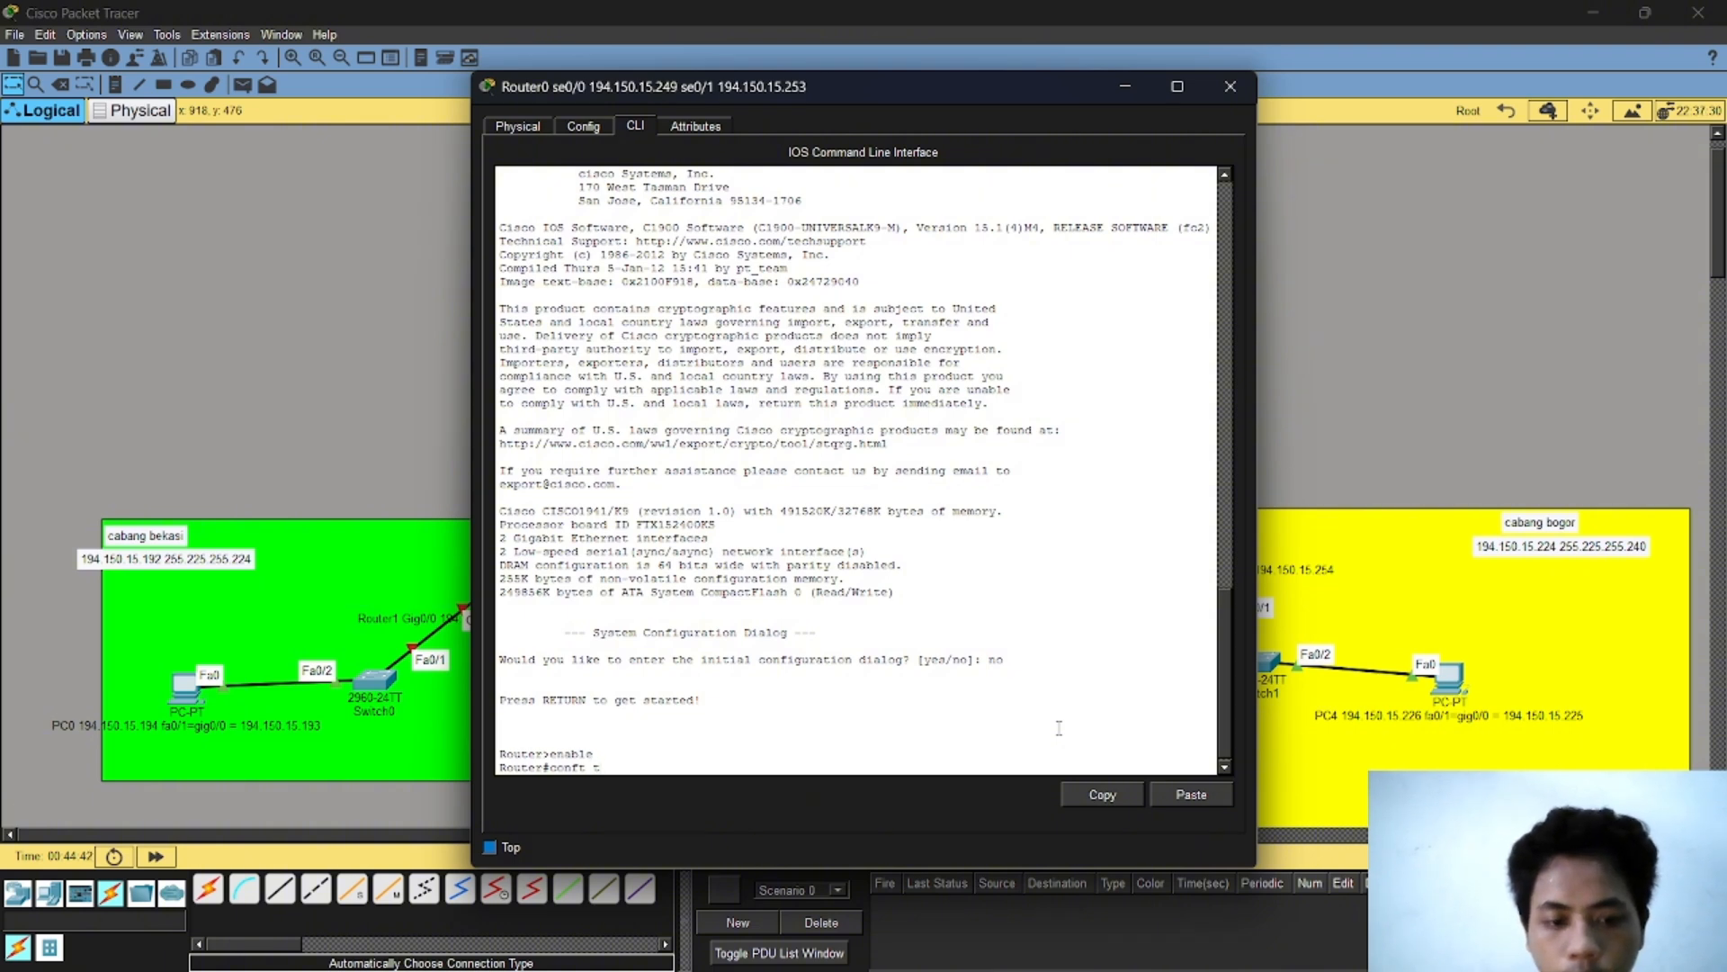
key(BackSpace)
key(Return)
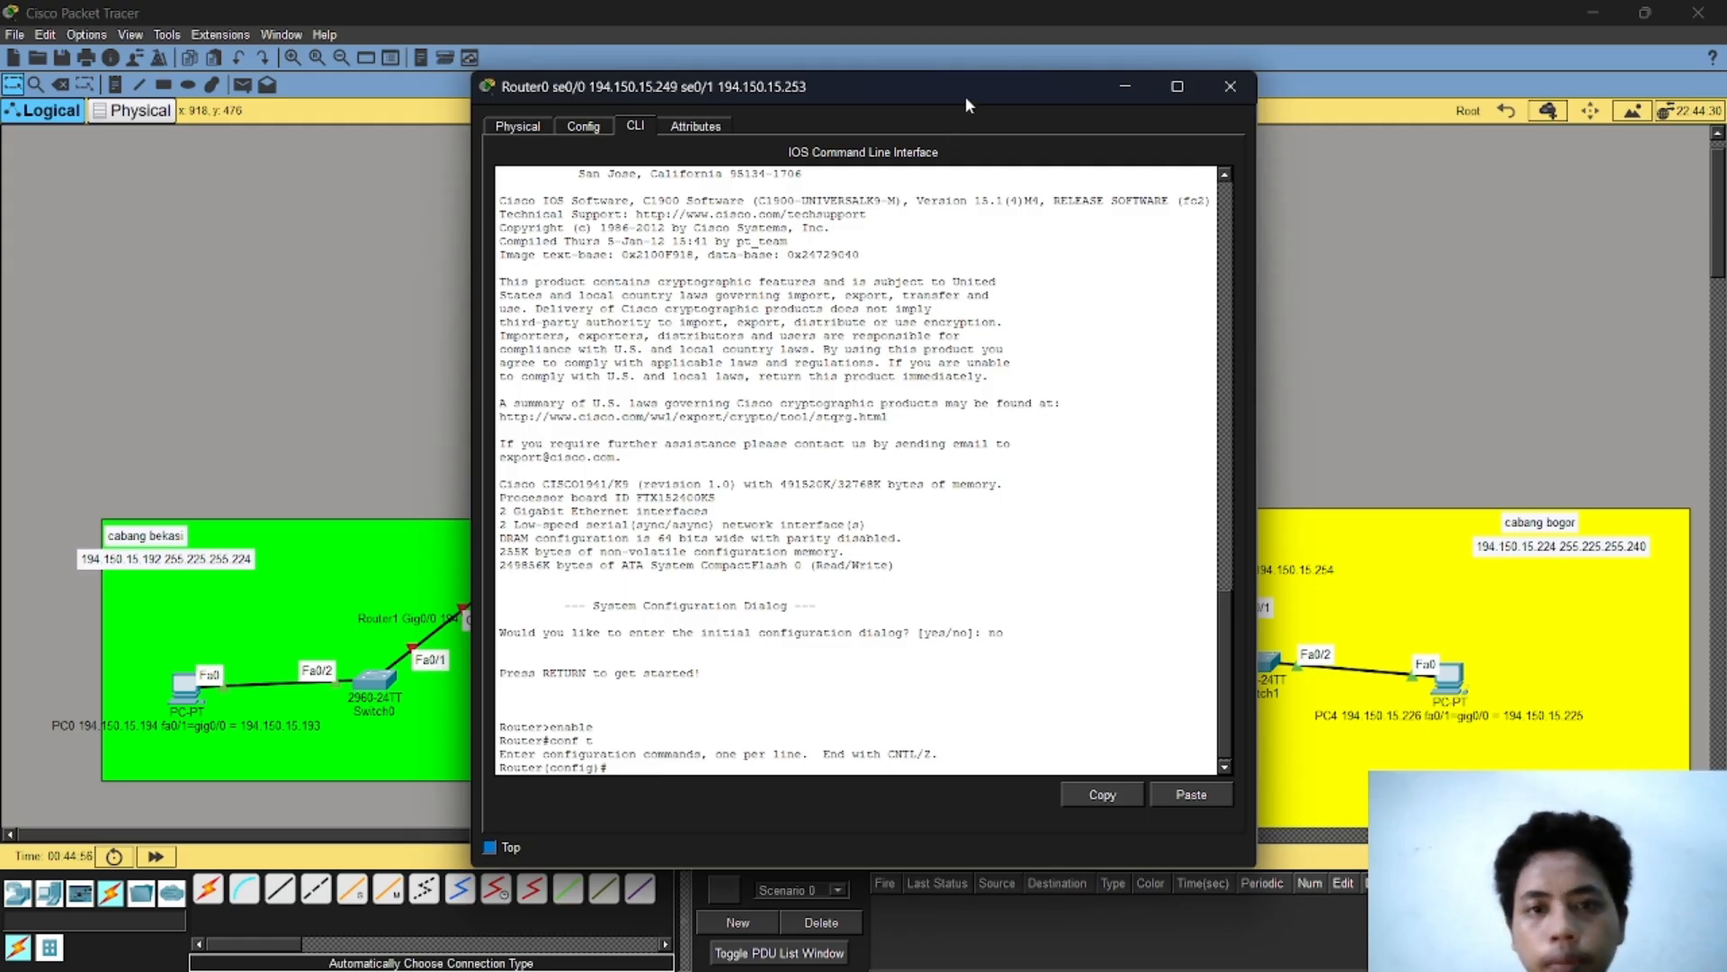
Step: Move the Router0 window clear of the head office topology and try the command interface gigabitEthetnet o/o.10
drag(965, 95, 1407, 139)
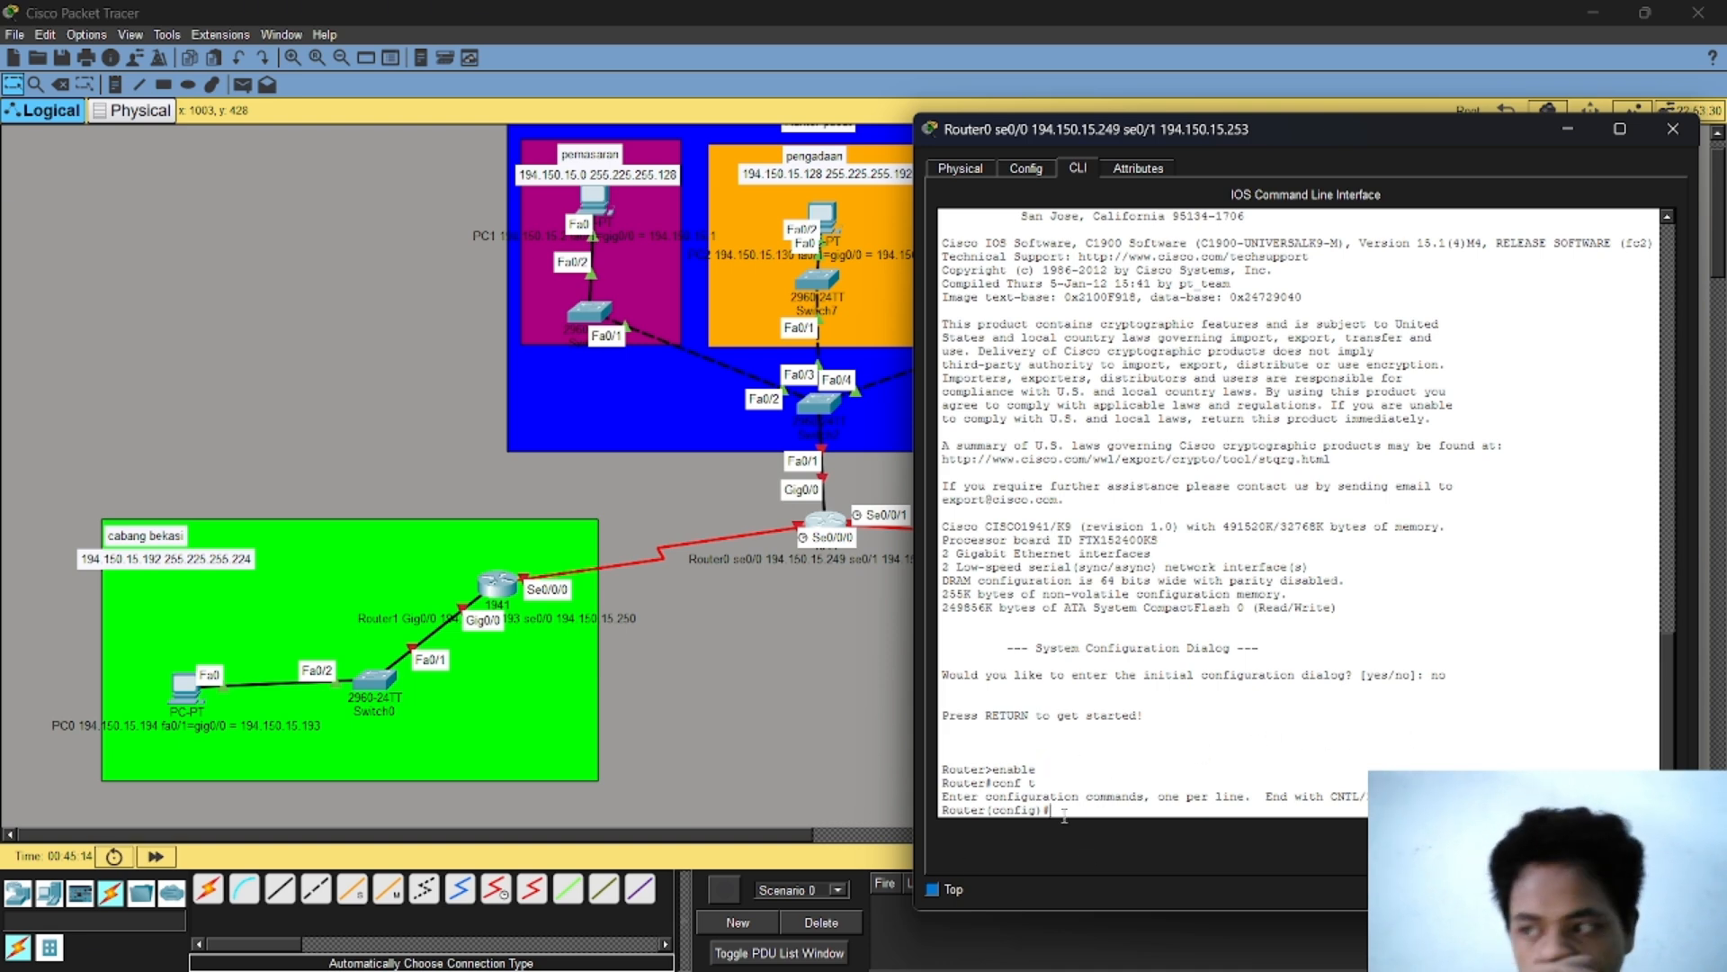
text(inte)
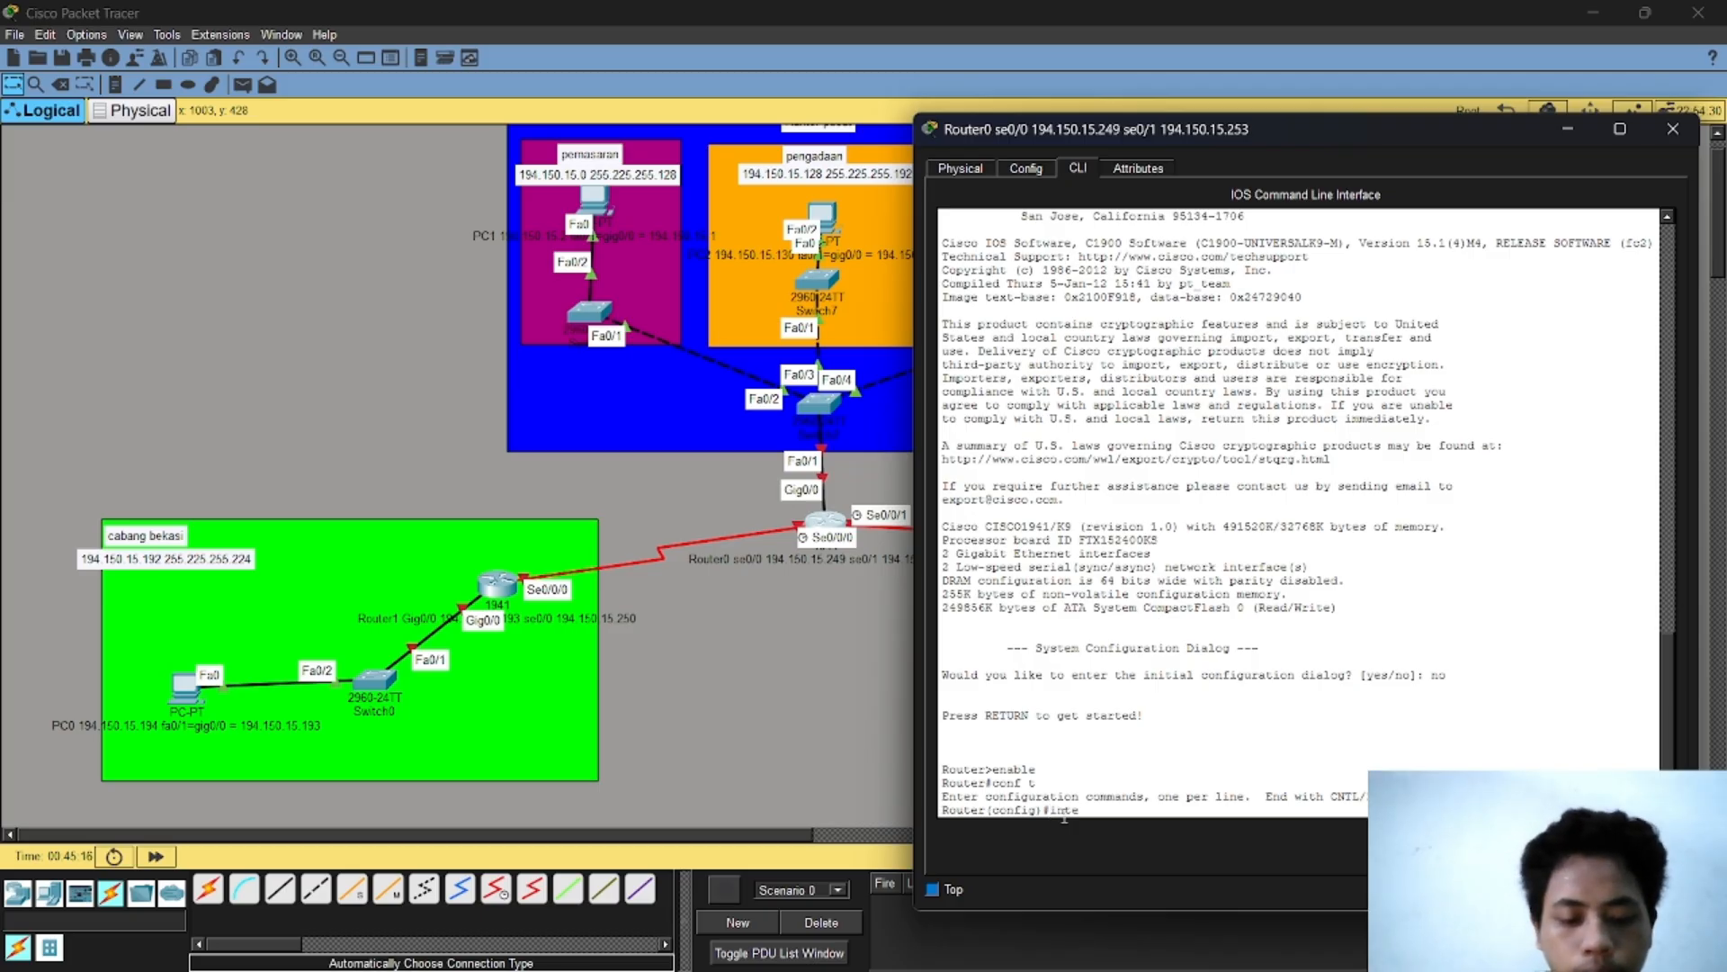
text(rface)
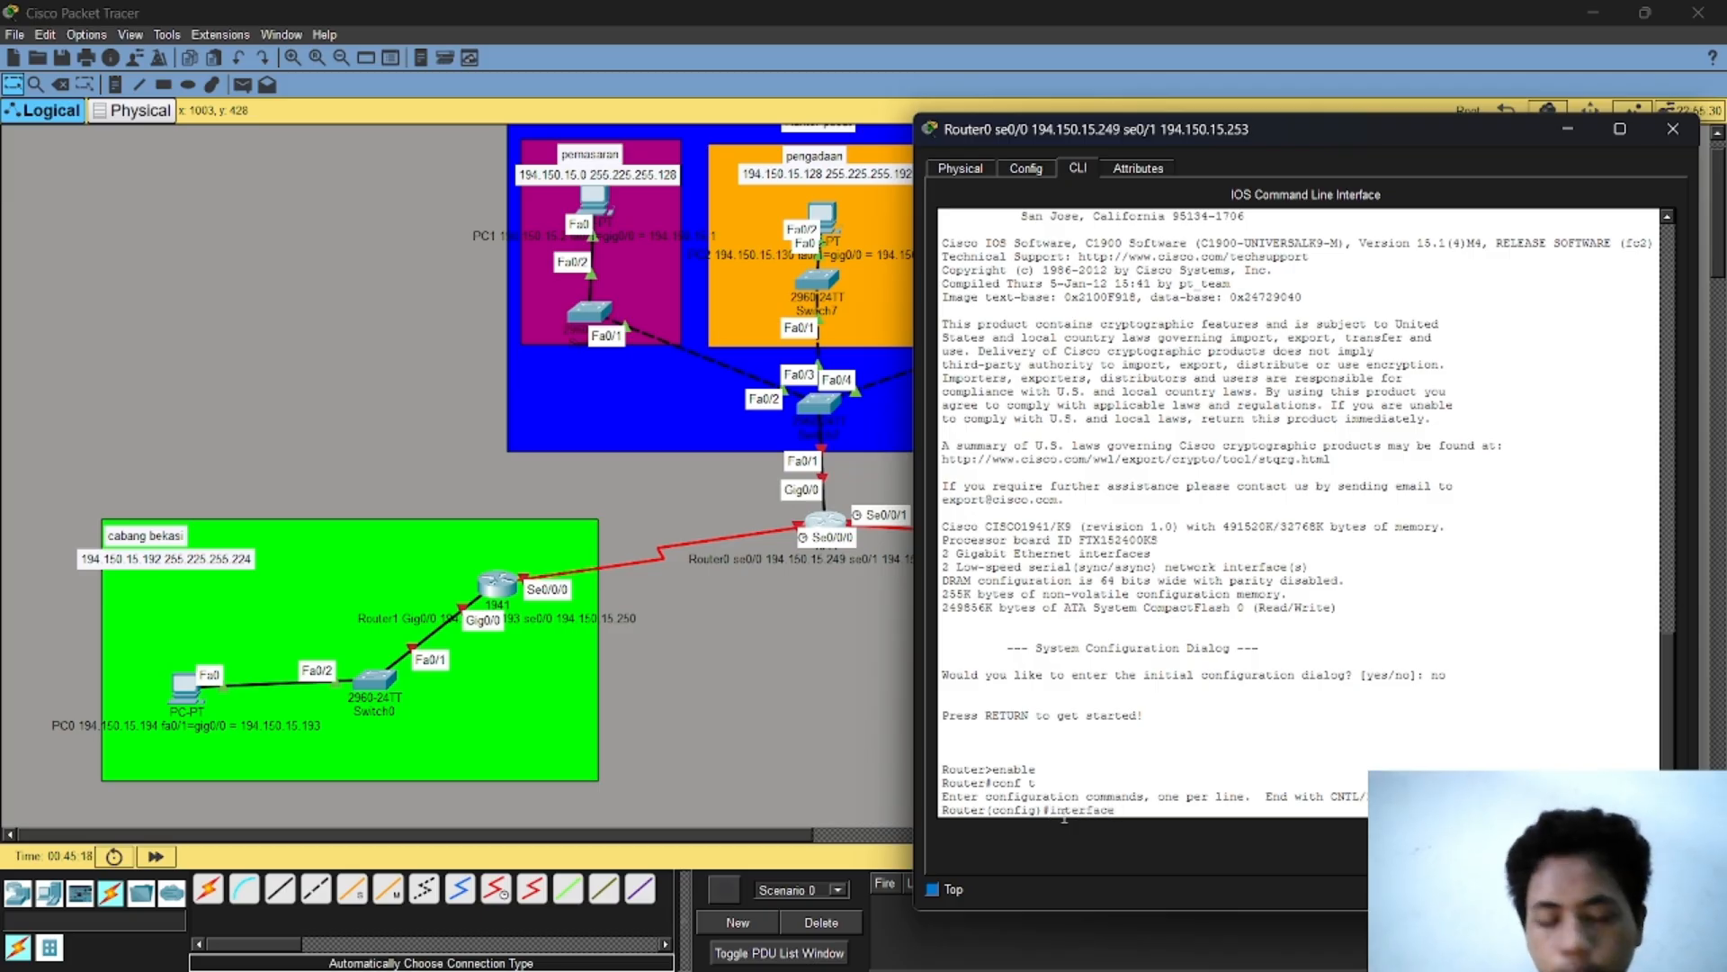
text( giga)
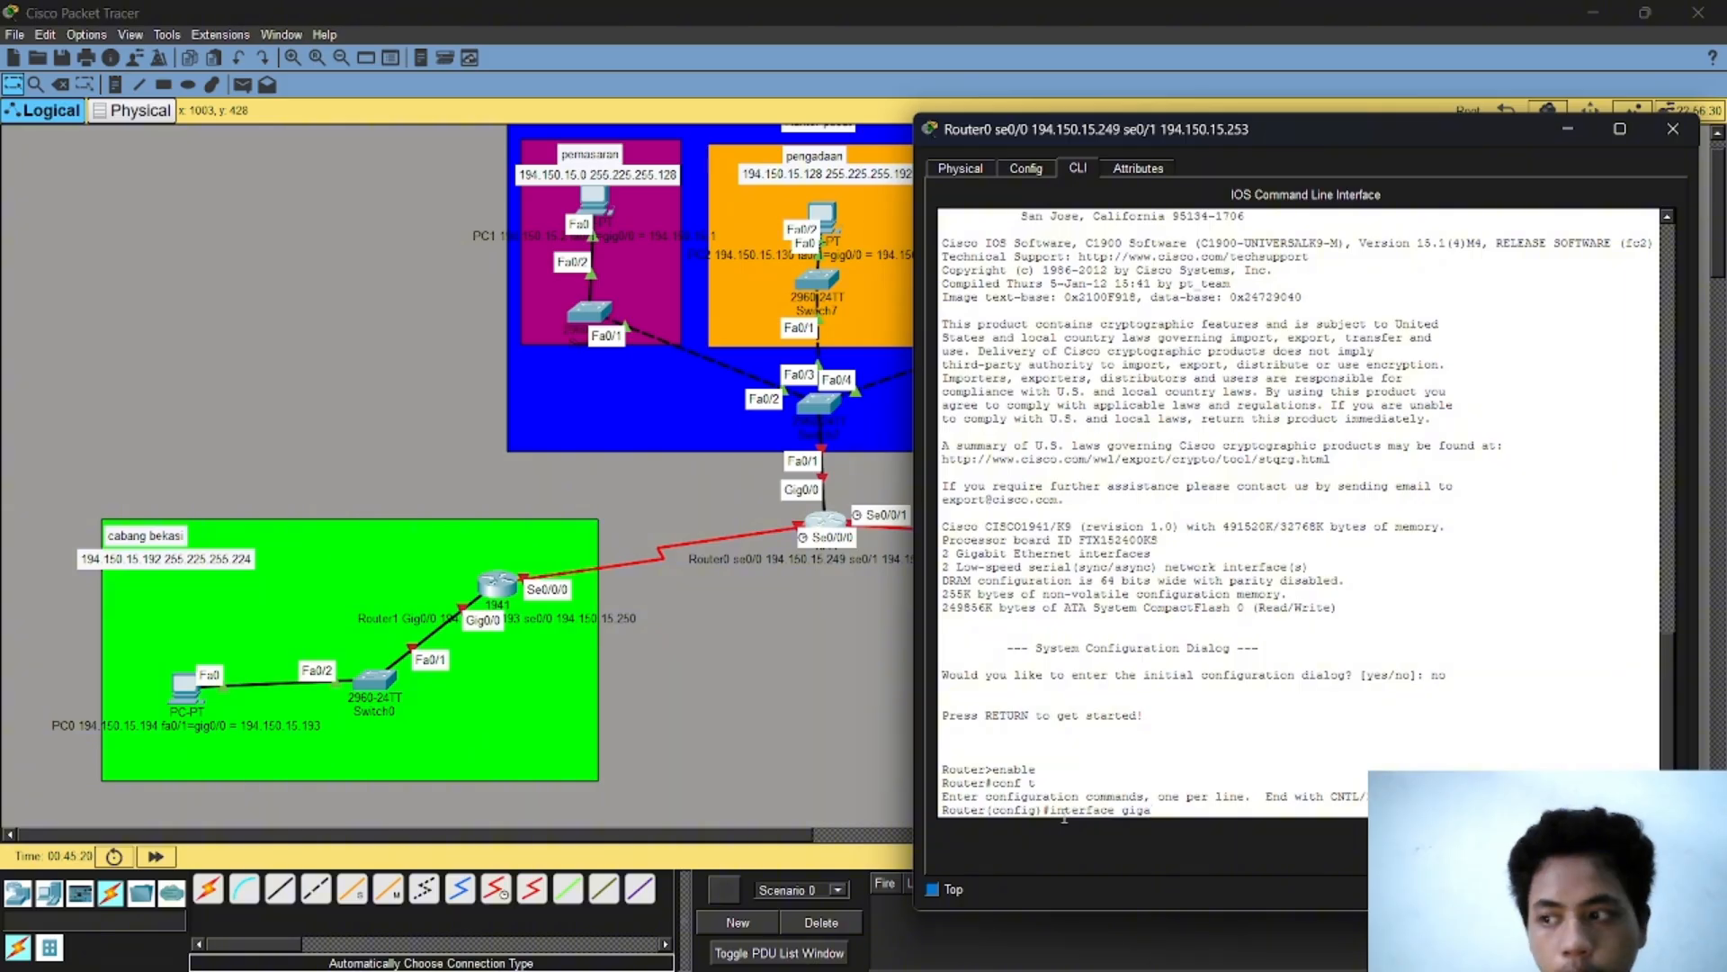
text(bit)
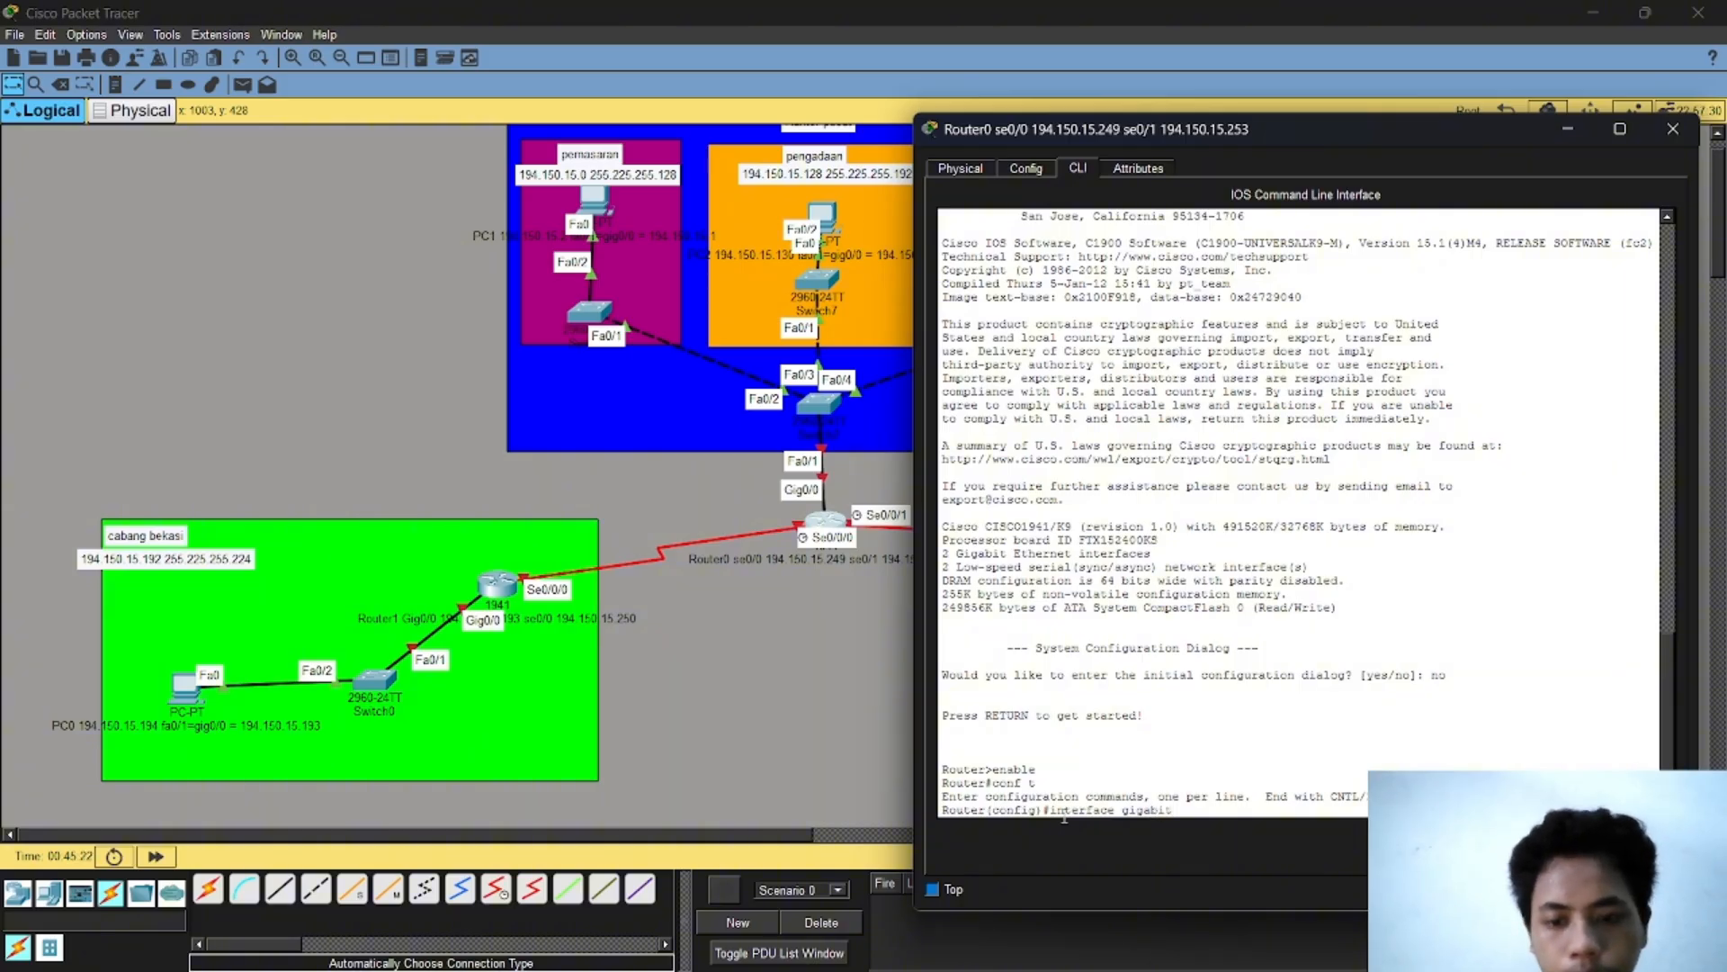
text(Ethet)
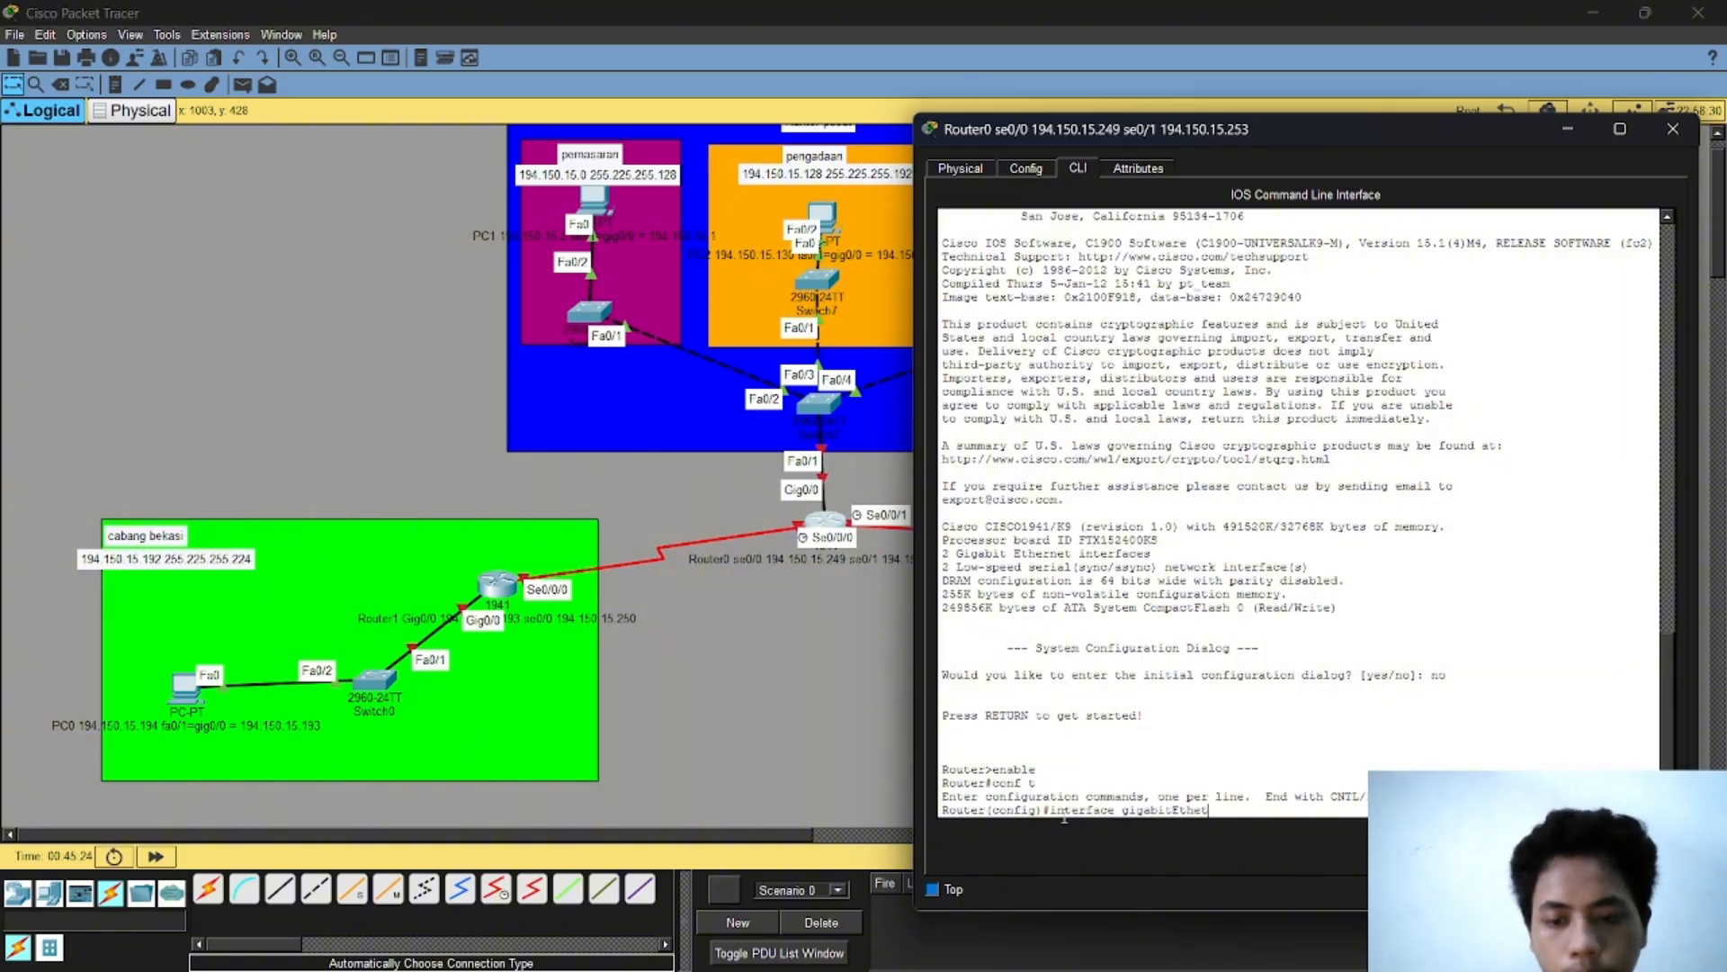
text(net o/o.)
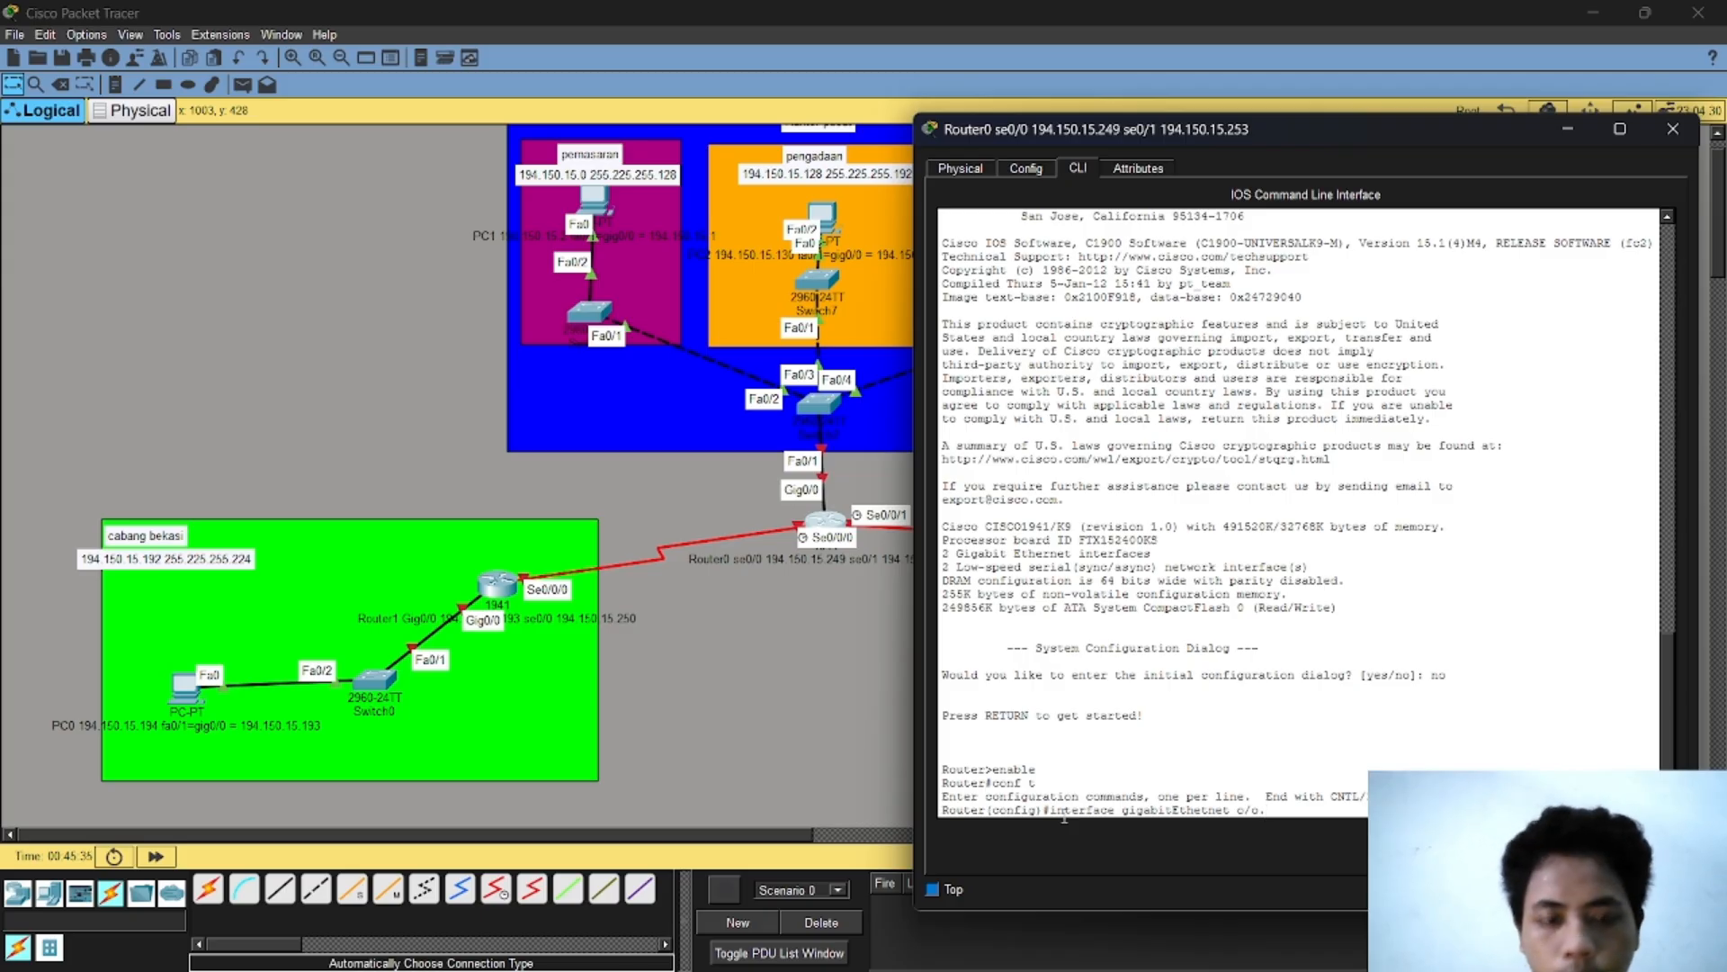
text(10)
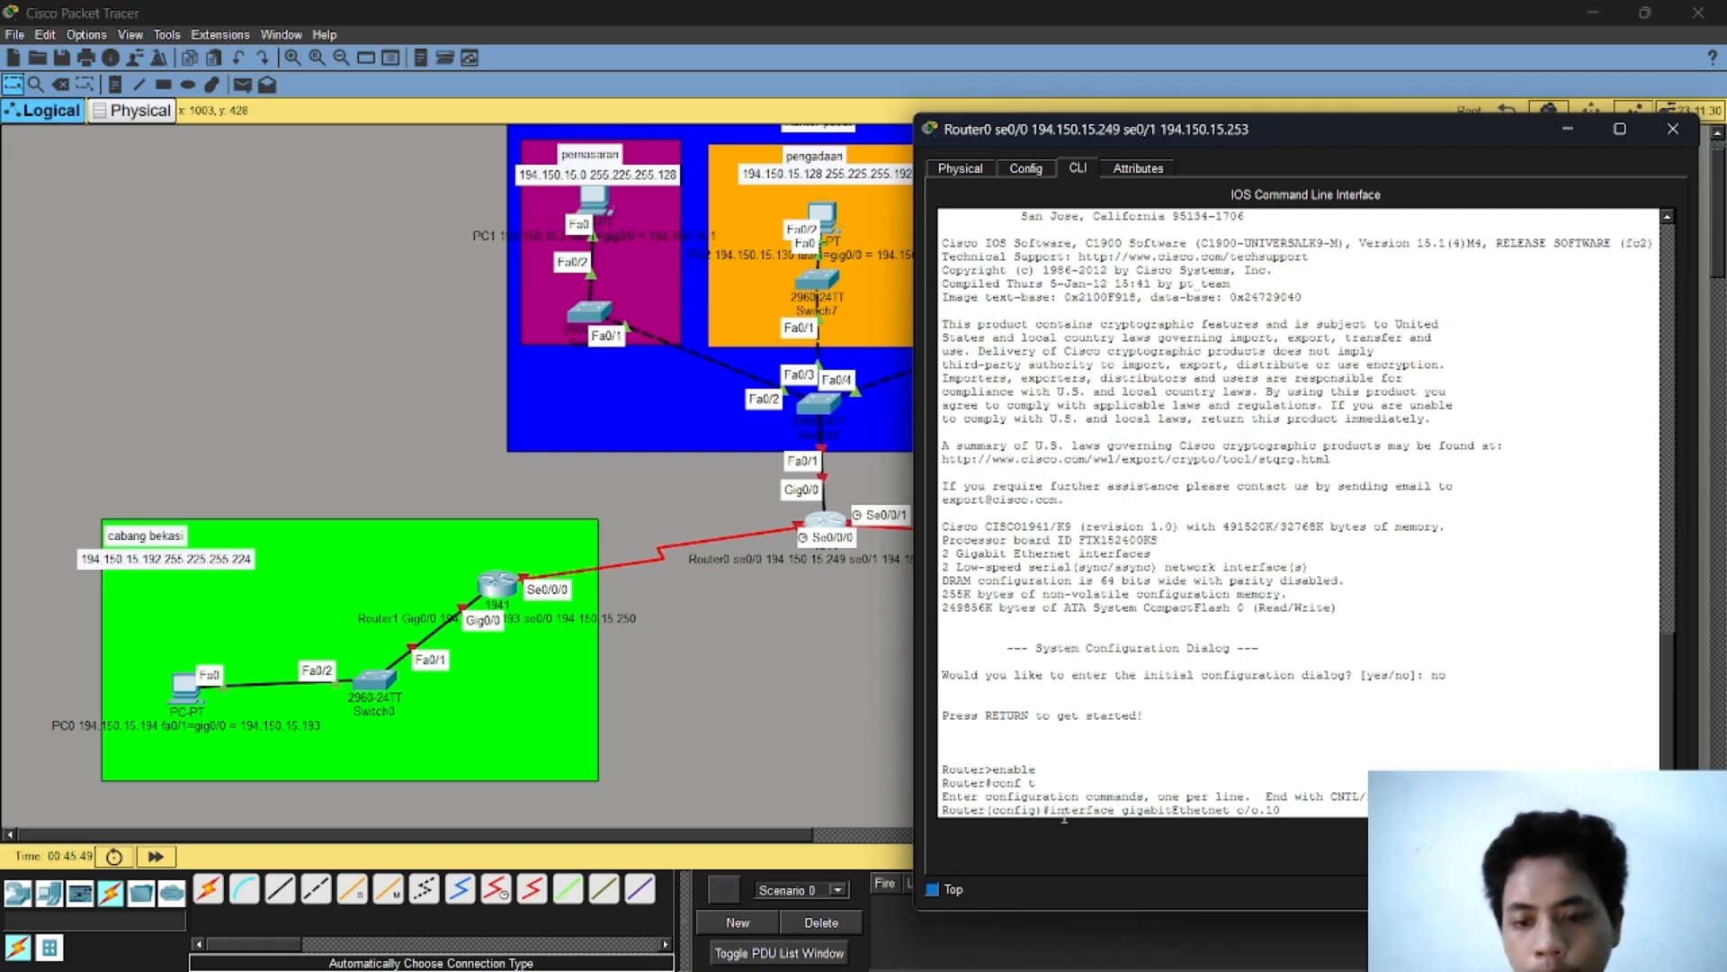
key(Return)
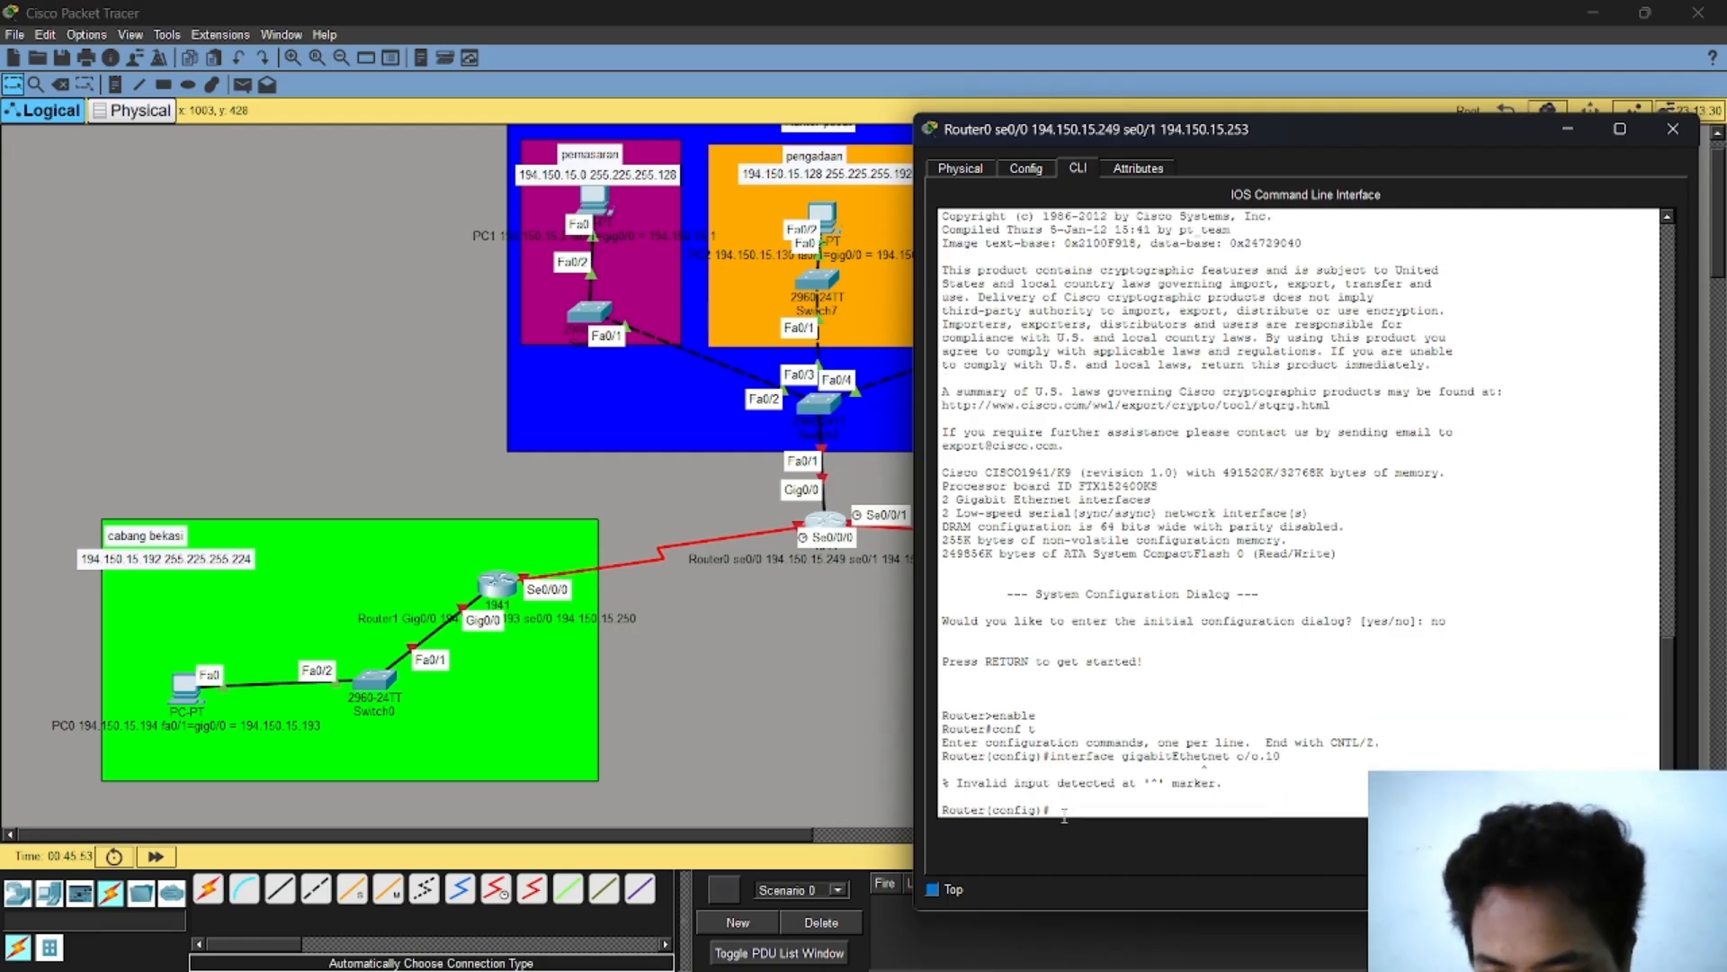
Step: Correct the spelling and port number of the last command and run interface gigabitEthernet 0/0.10 on Router0
key(Up)
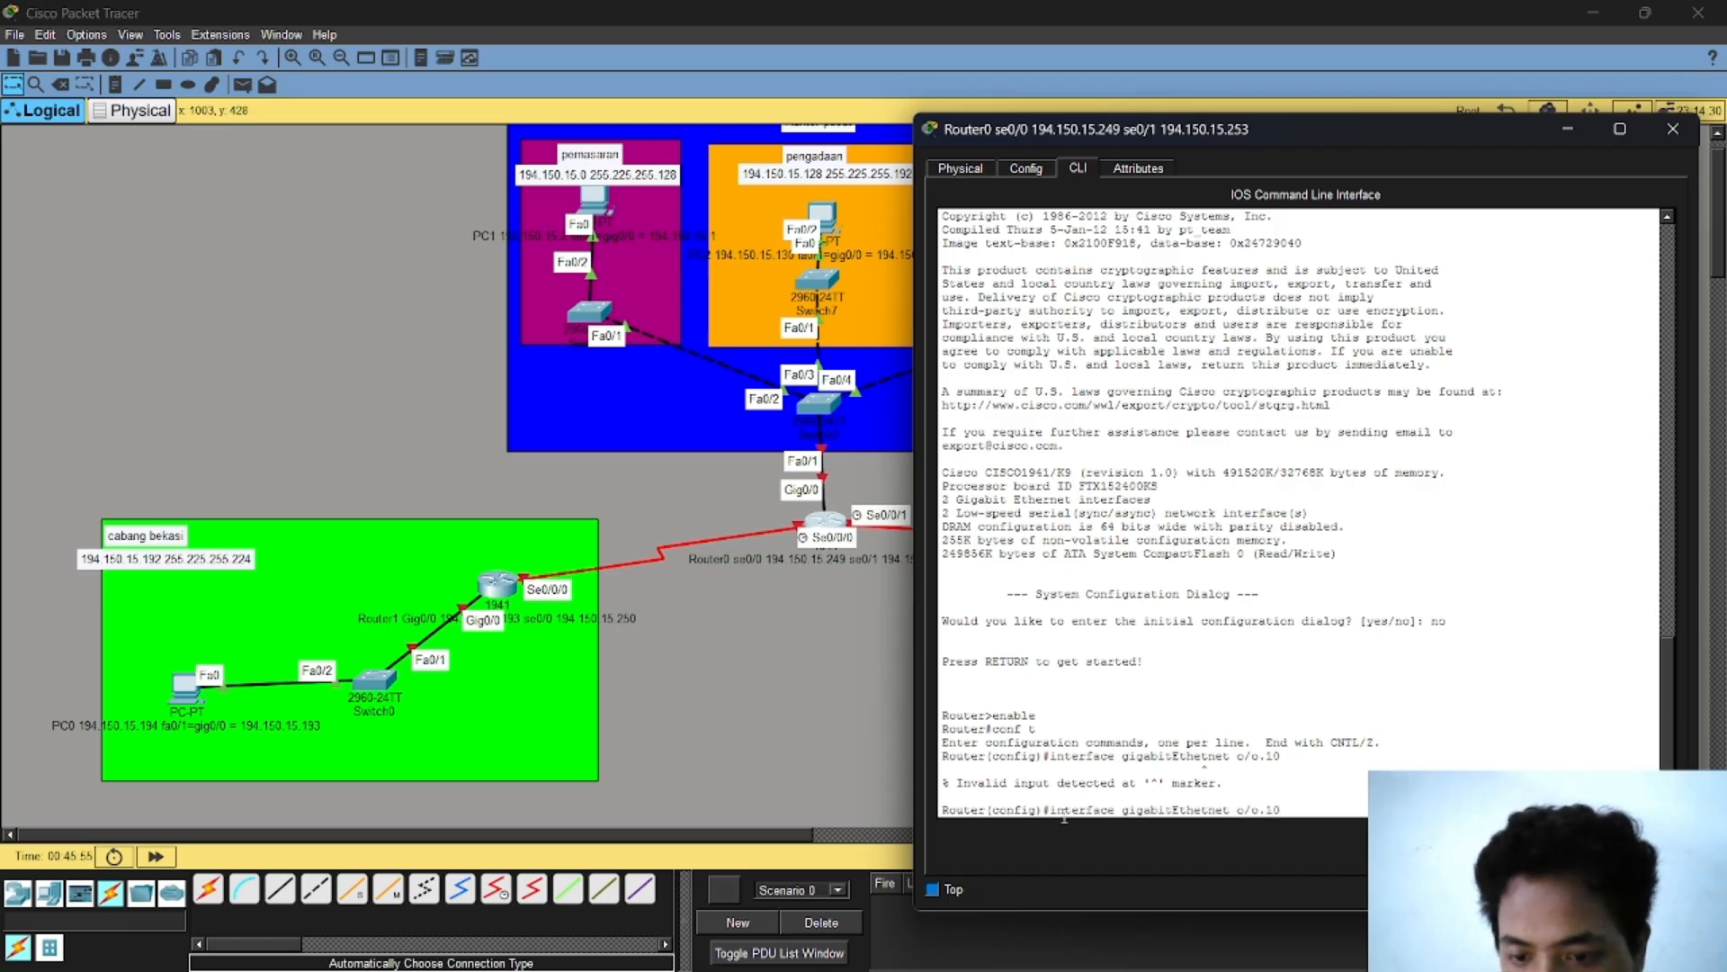
key(BackSpace)
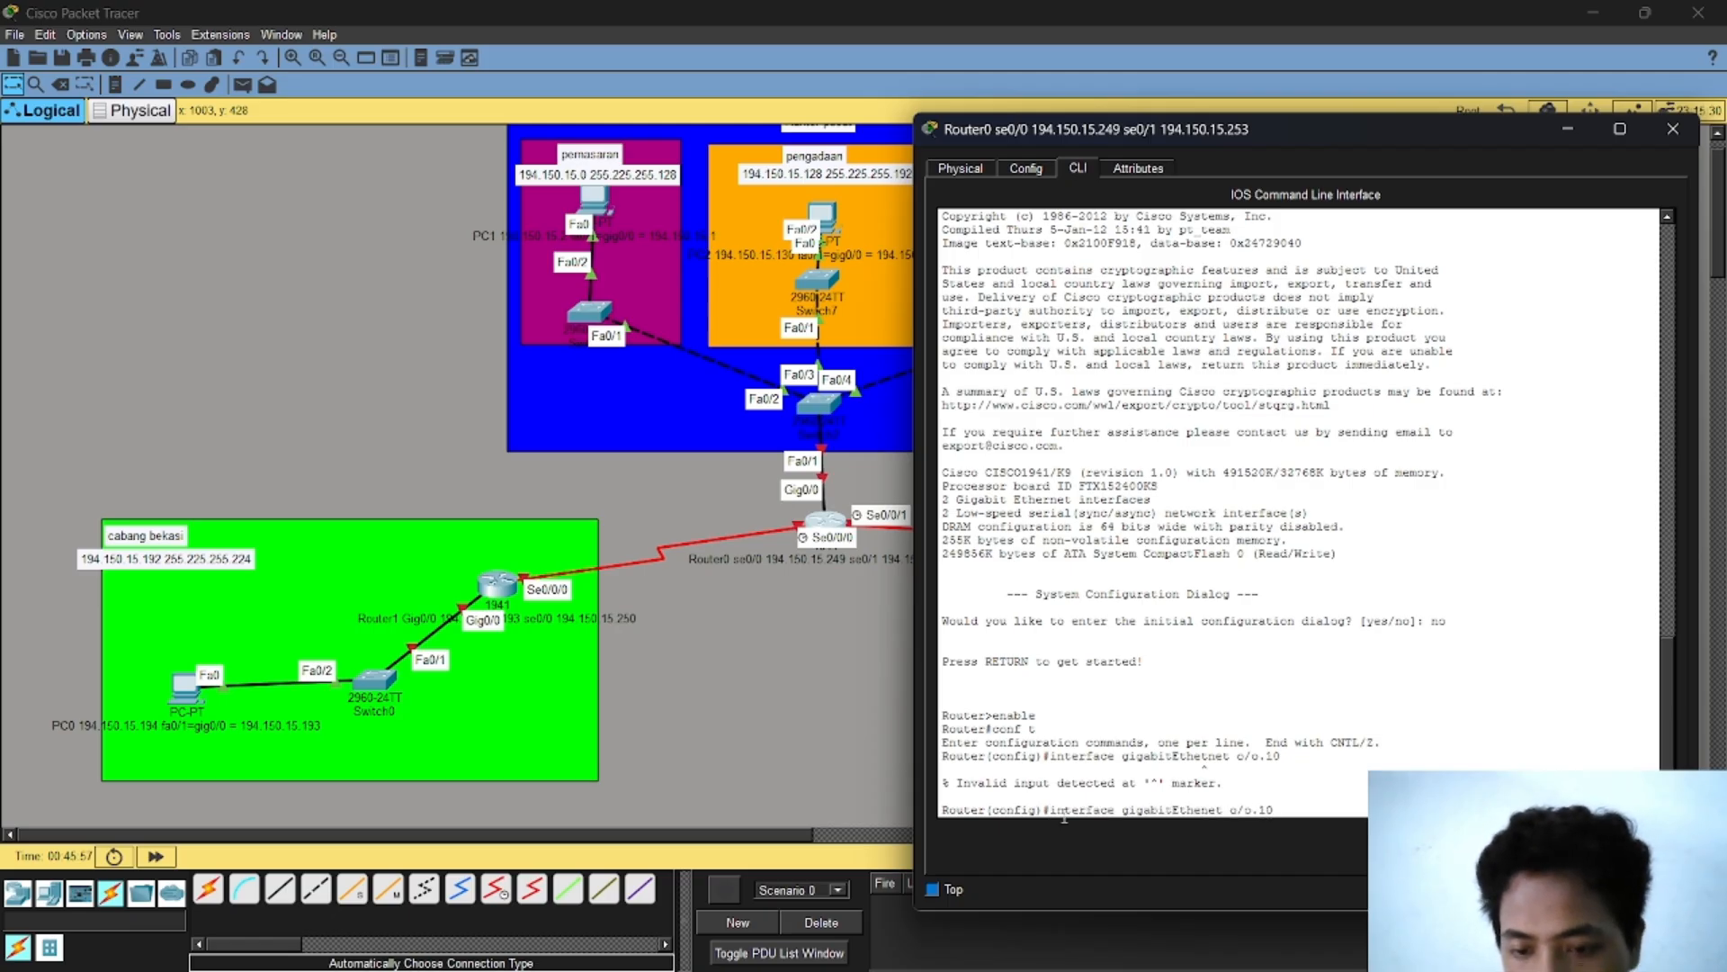
text(r)
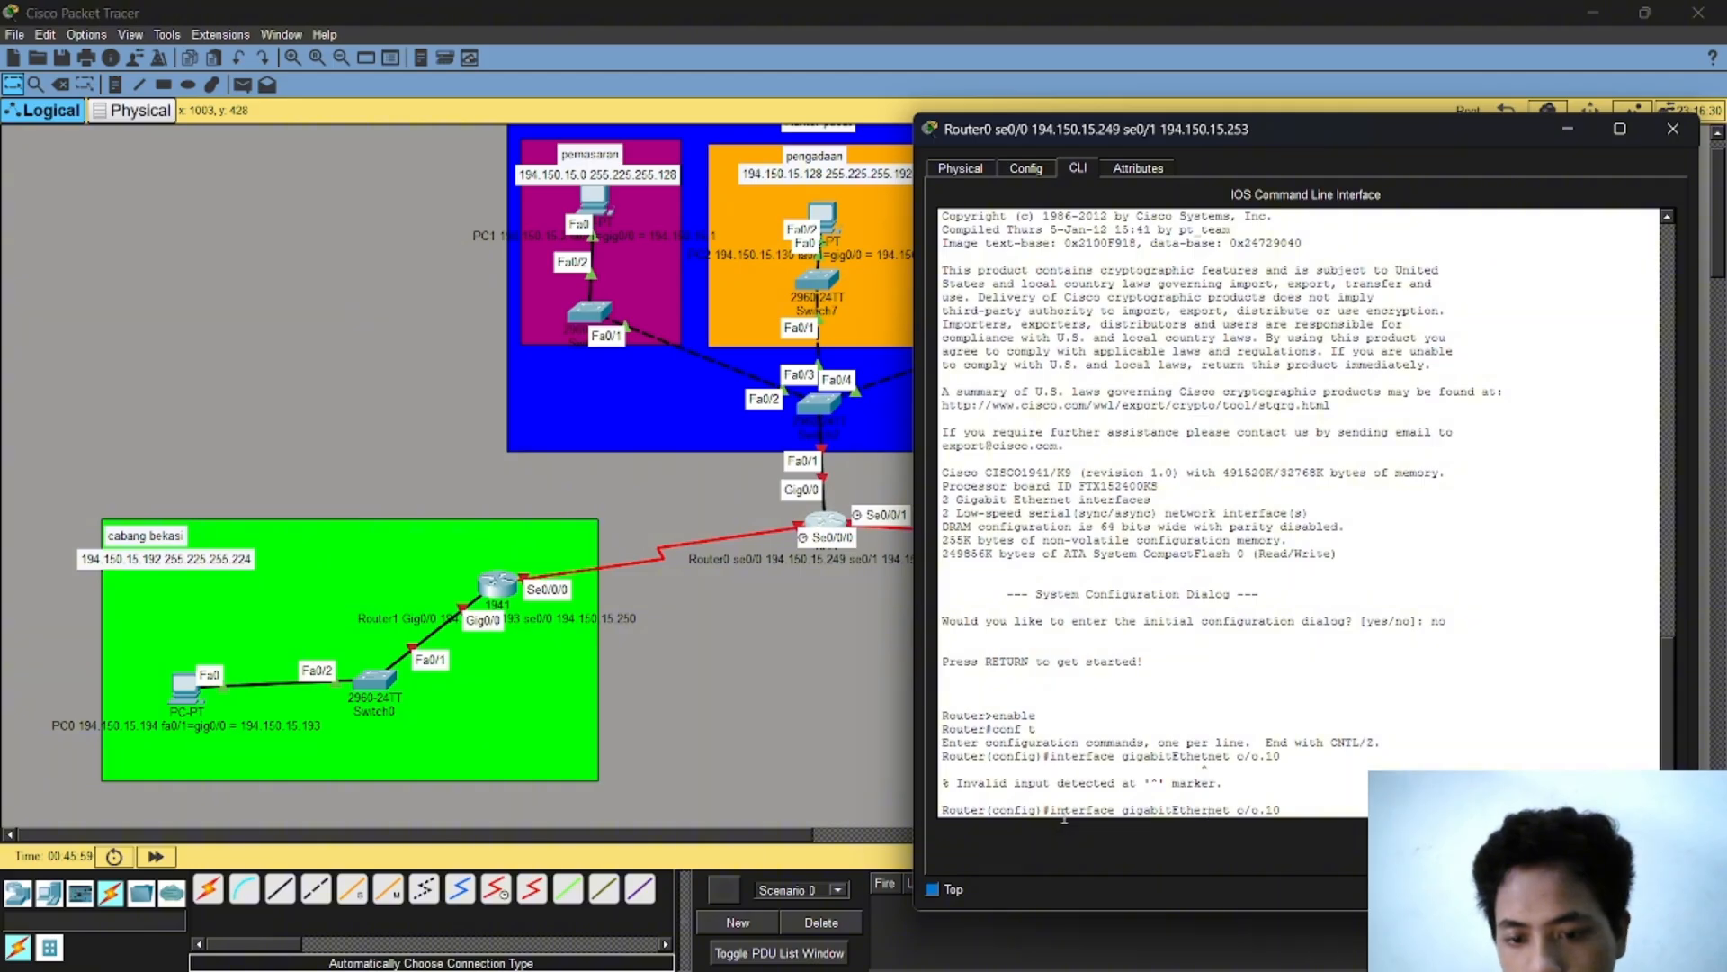
key(Return)
key(Up)
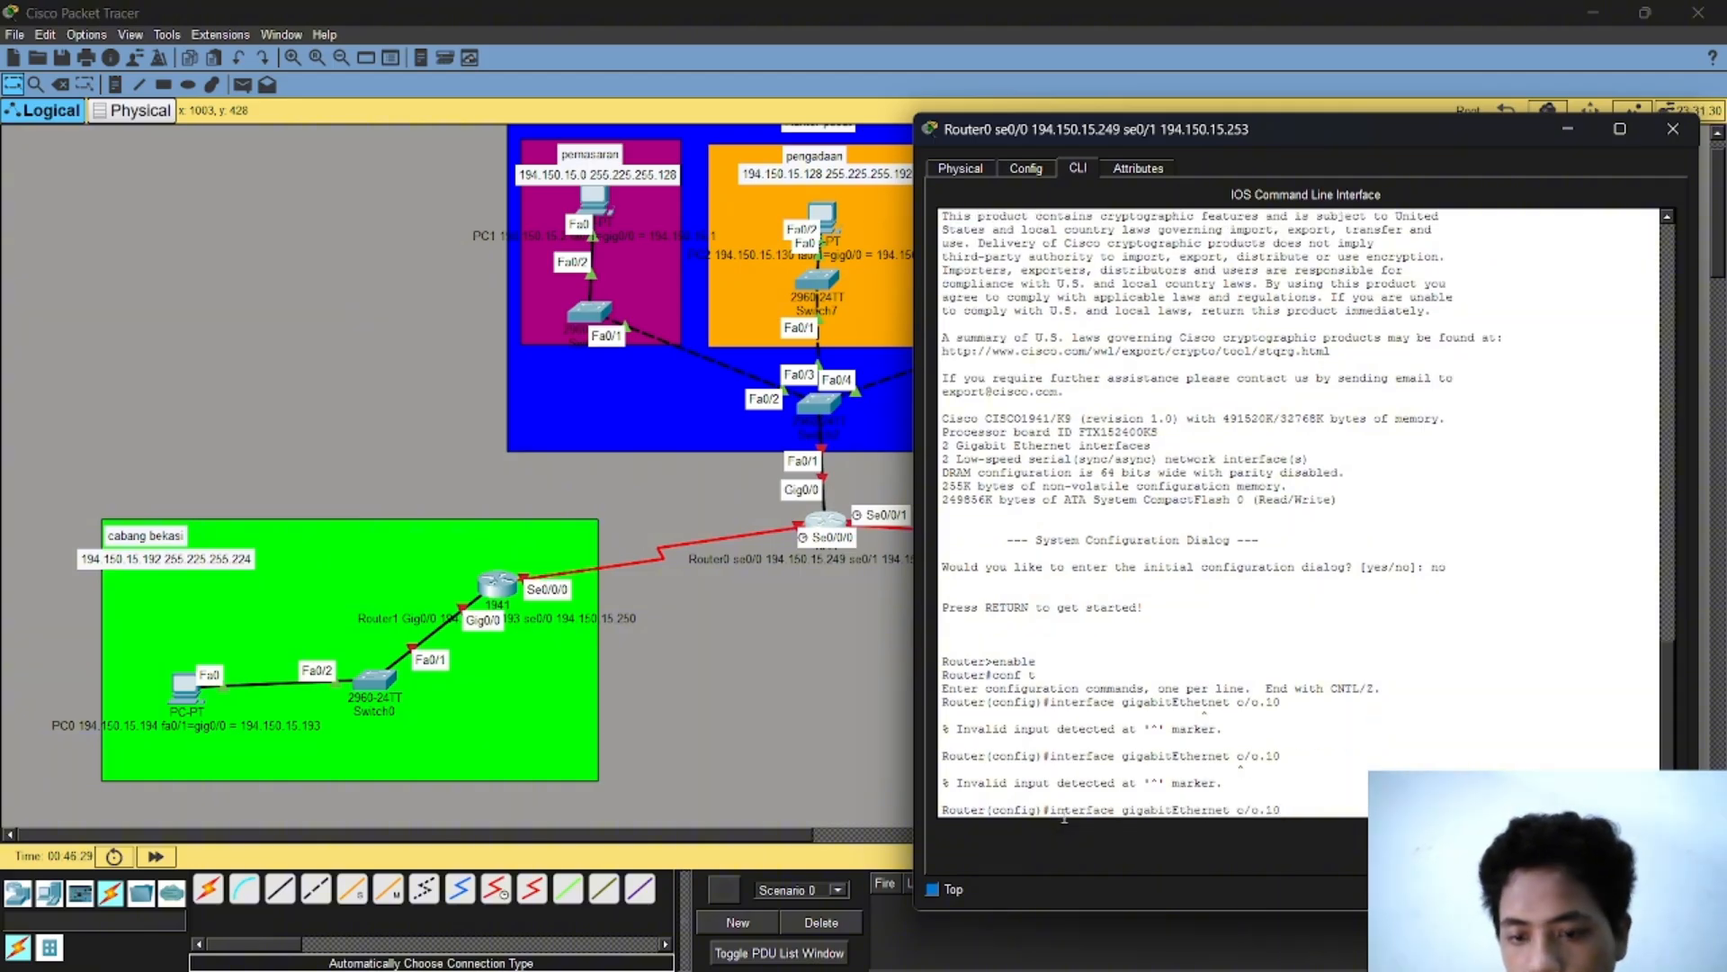
key(Left)
key(Left)
key(Left)
key(BackSpace)
text(0)
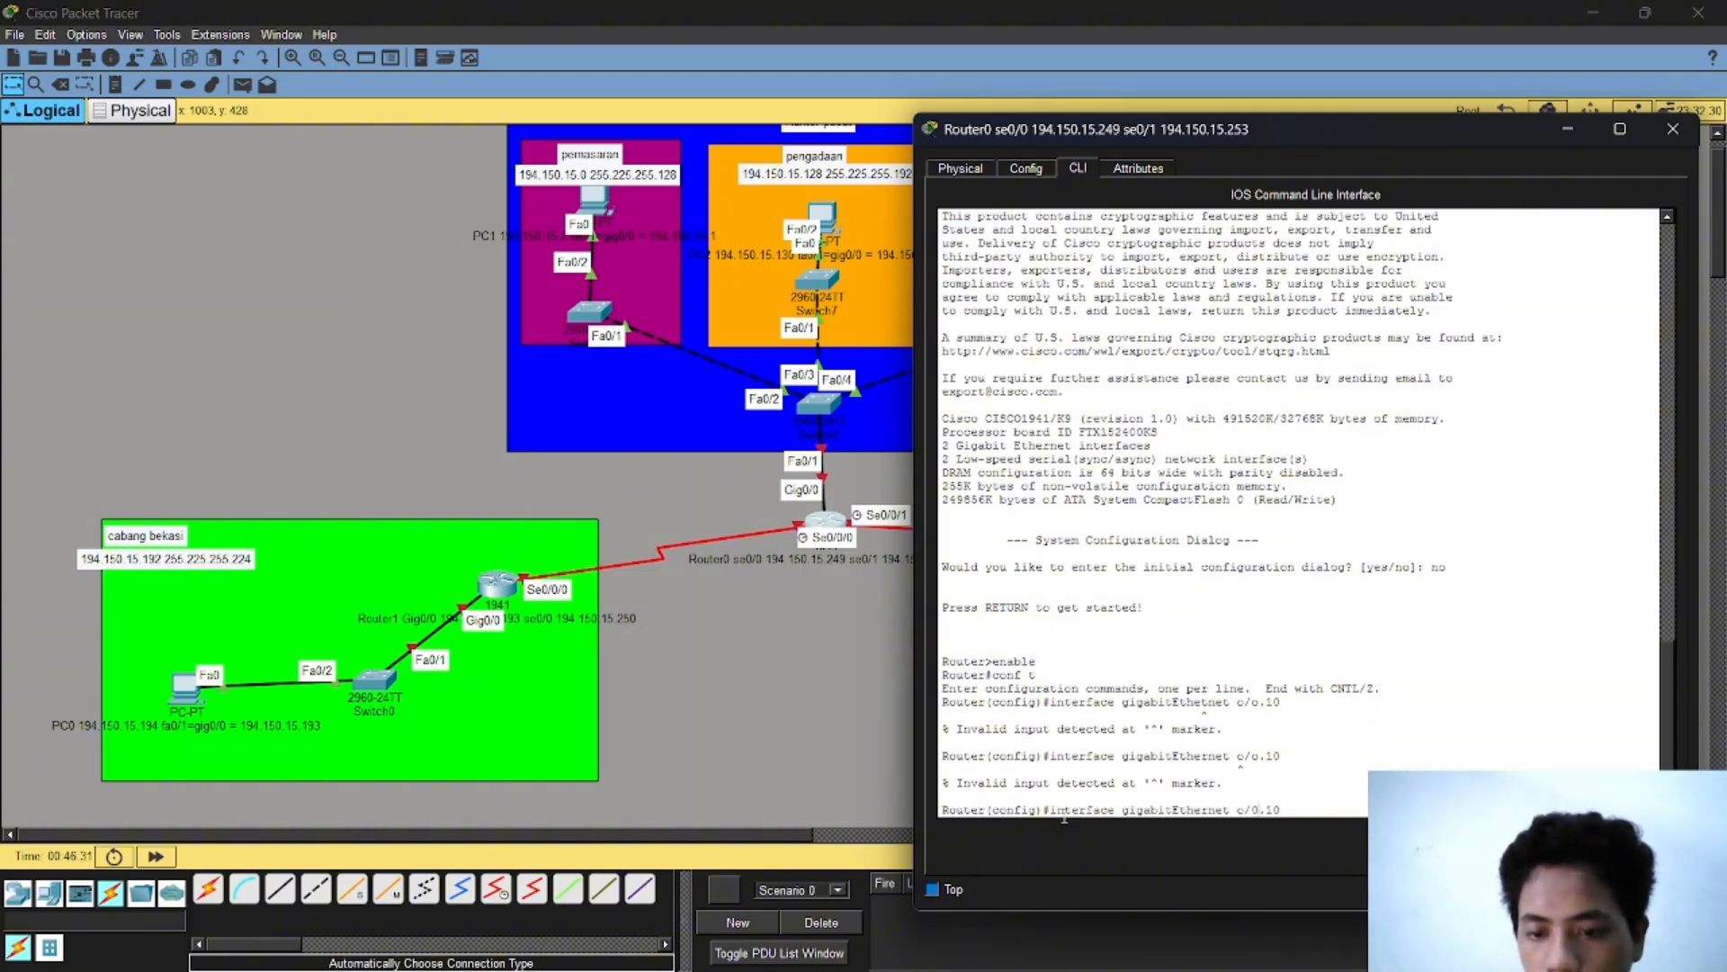
key(BackSpace)
text(0)
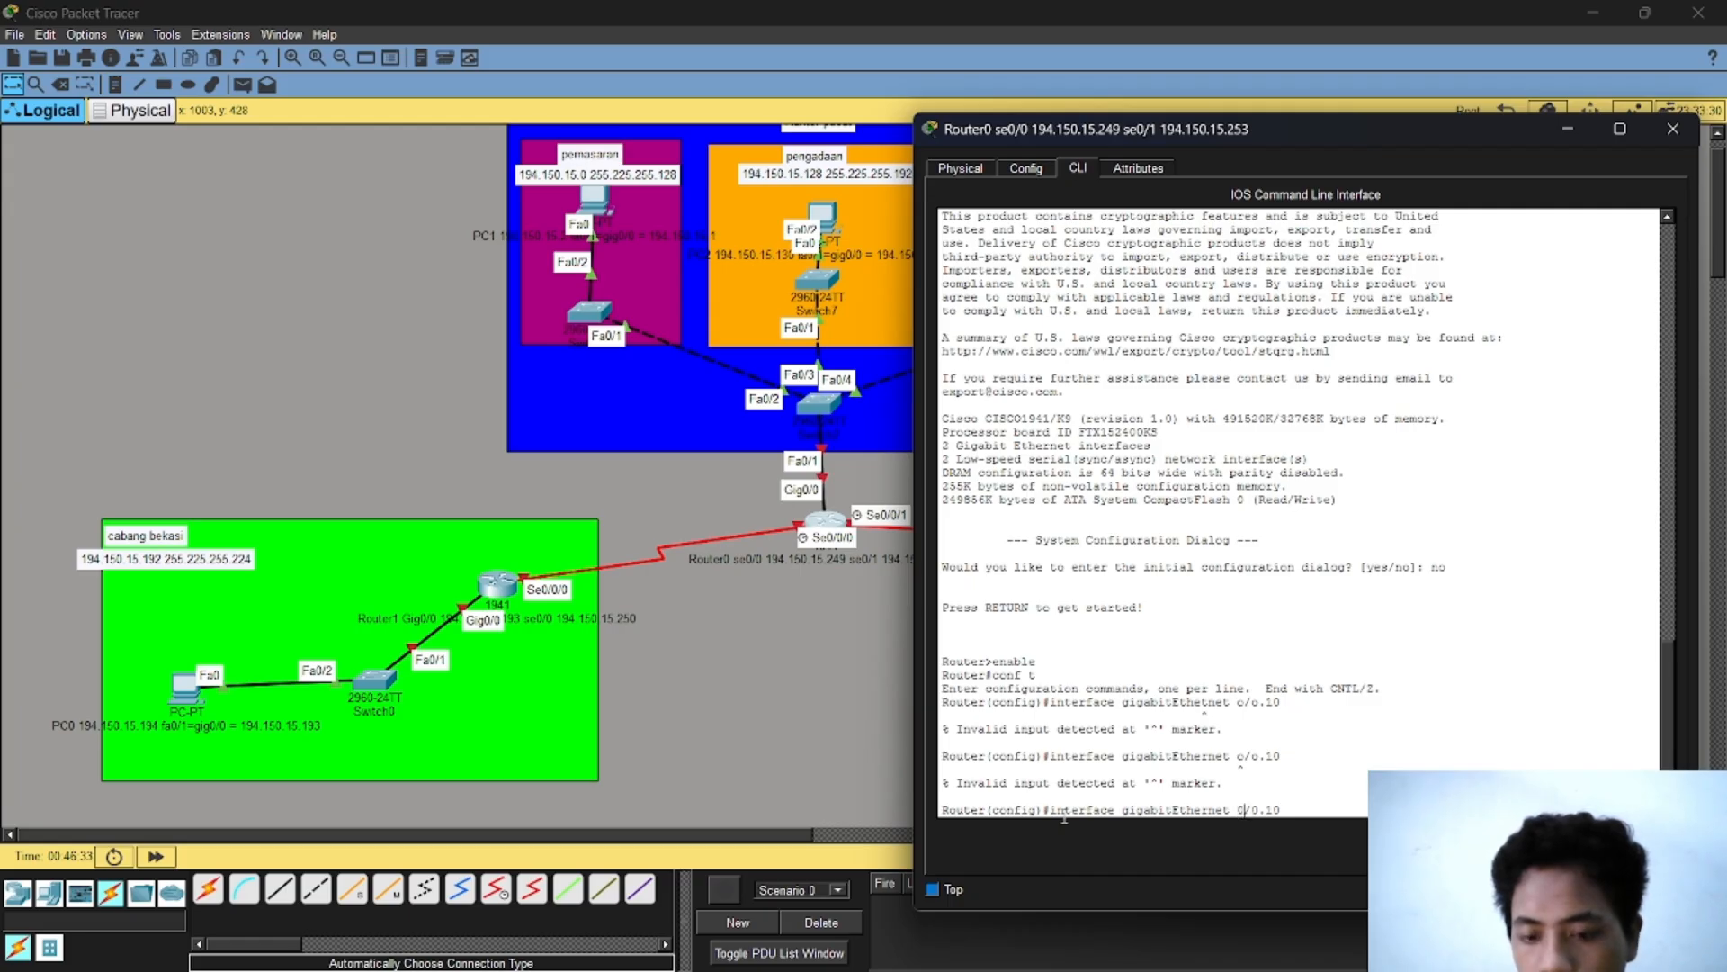
key(Return)
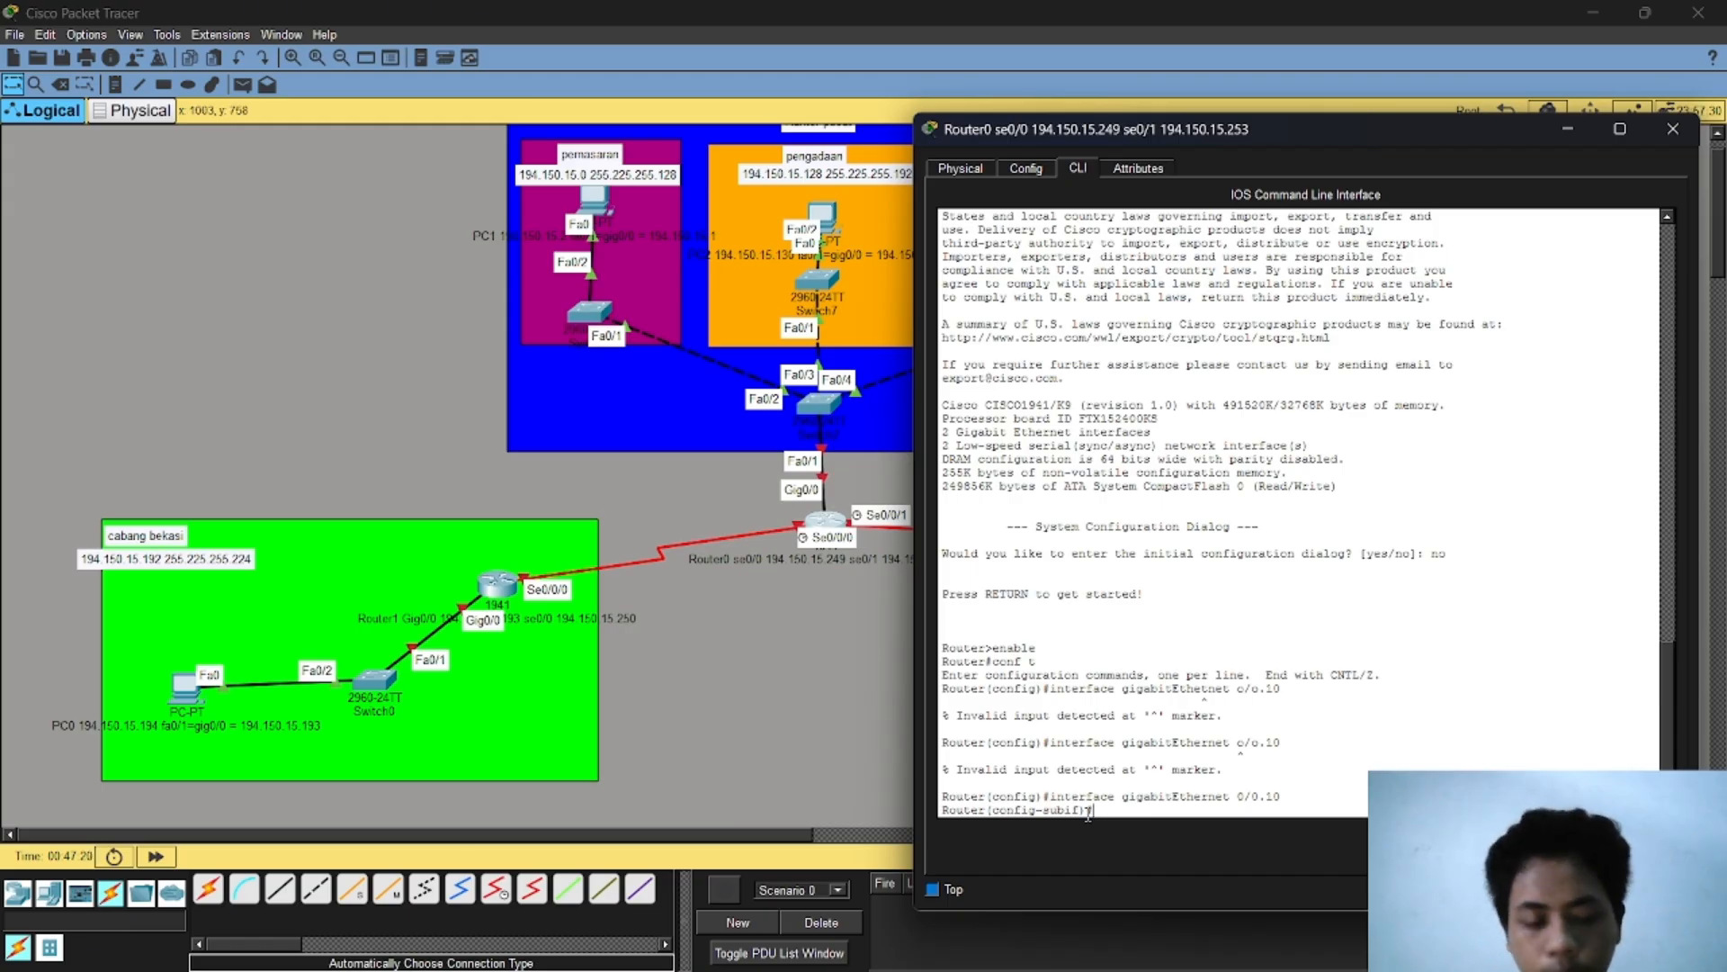
Step: Try the command enacapsulation dit1Q 10 on Router0's gigabitEthernet 0/0.10 subinterface
text(cap)
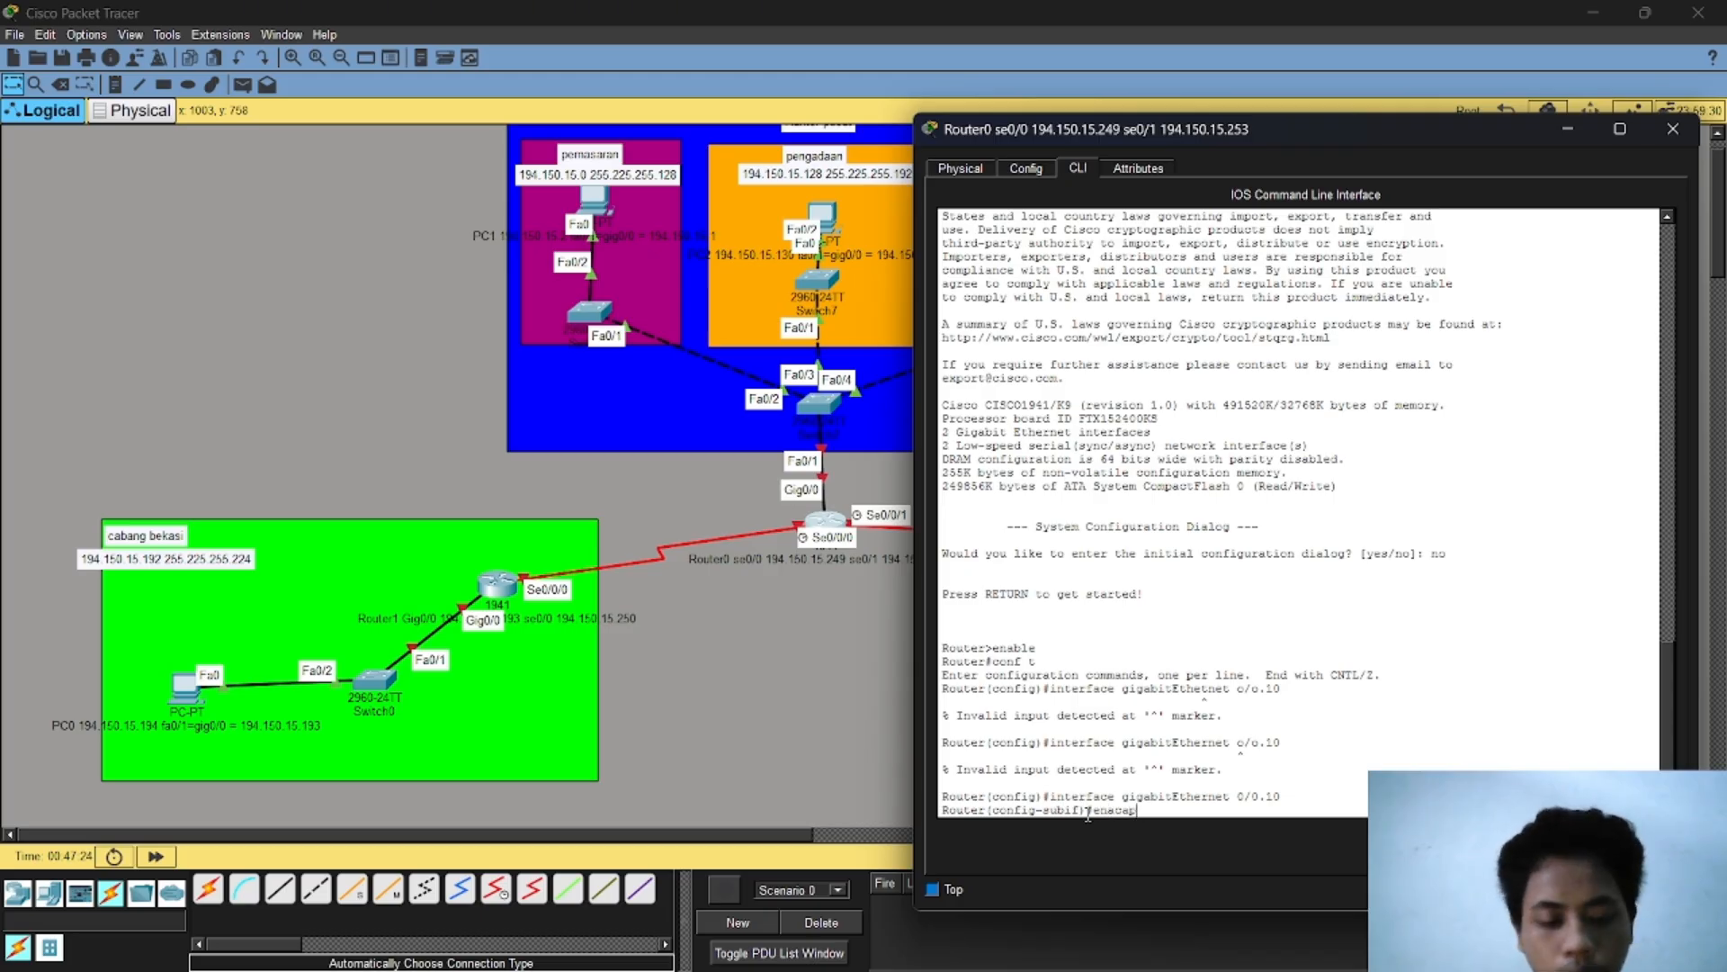
text(sula)
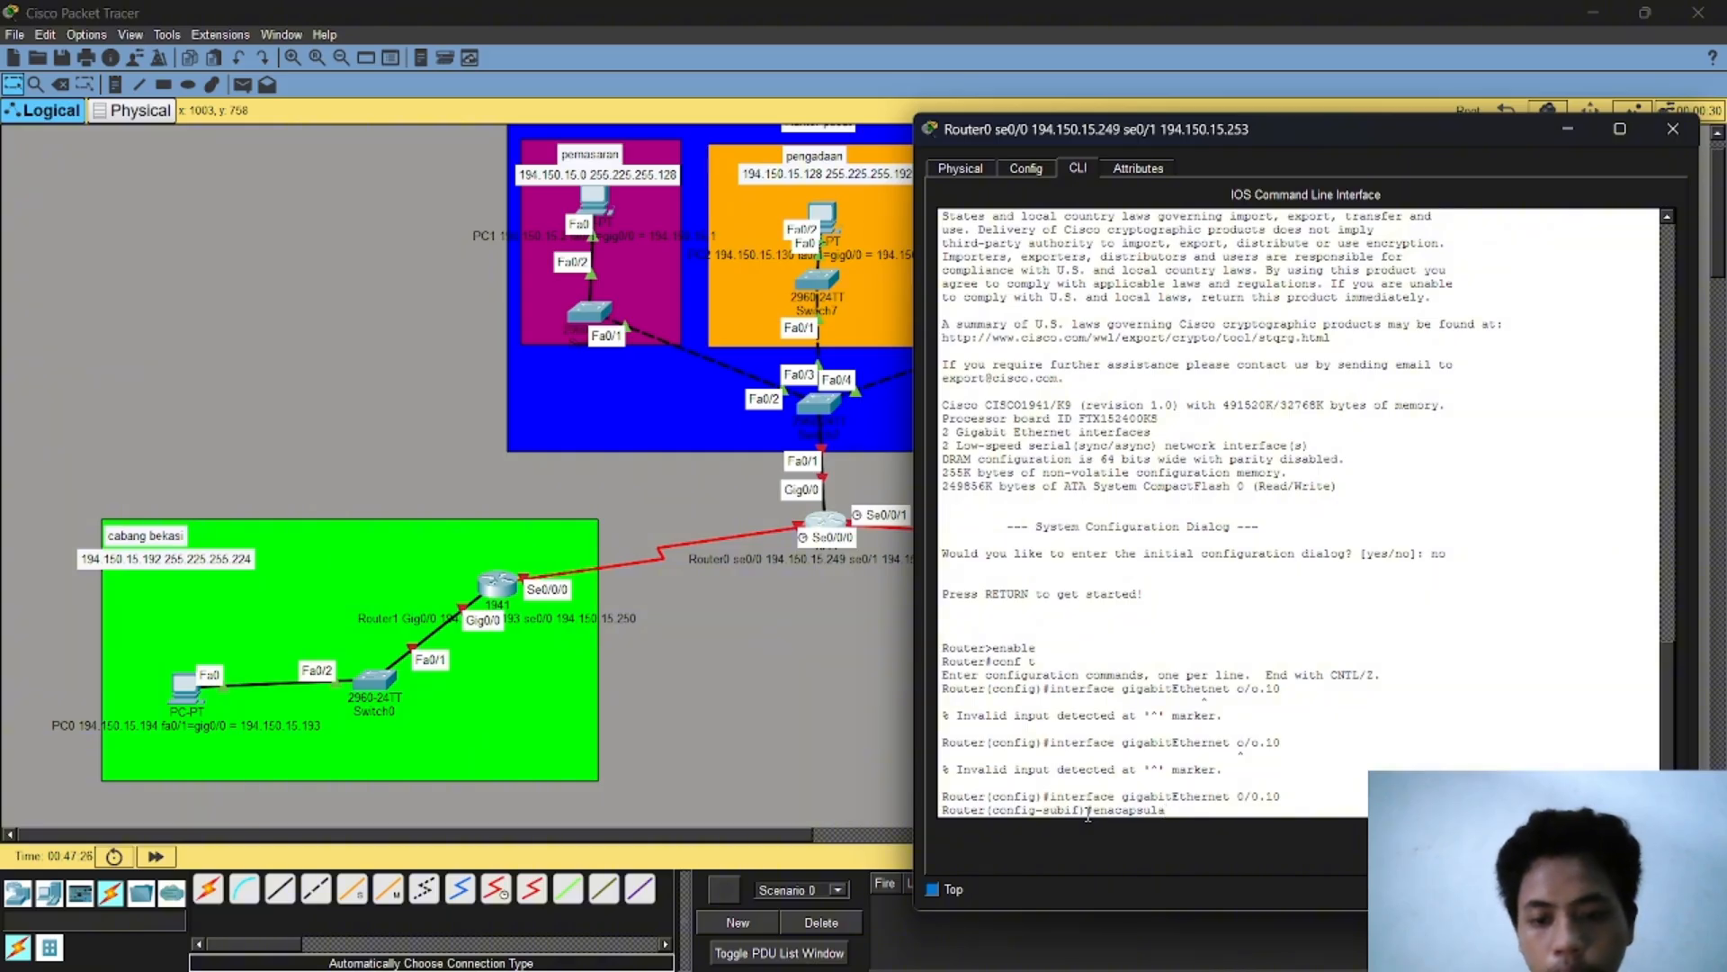
text(tio)
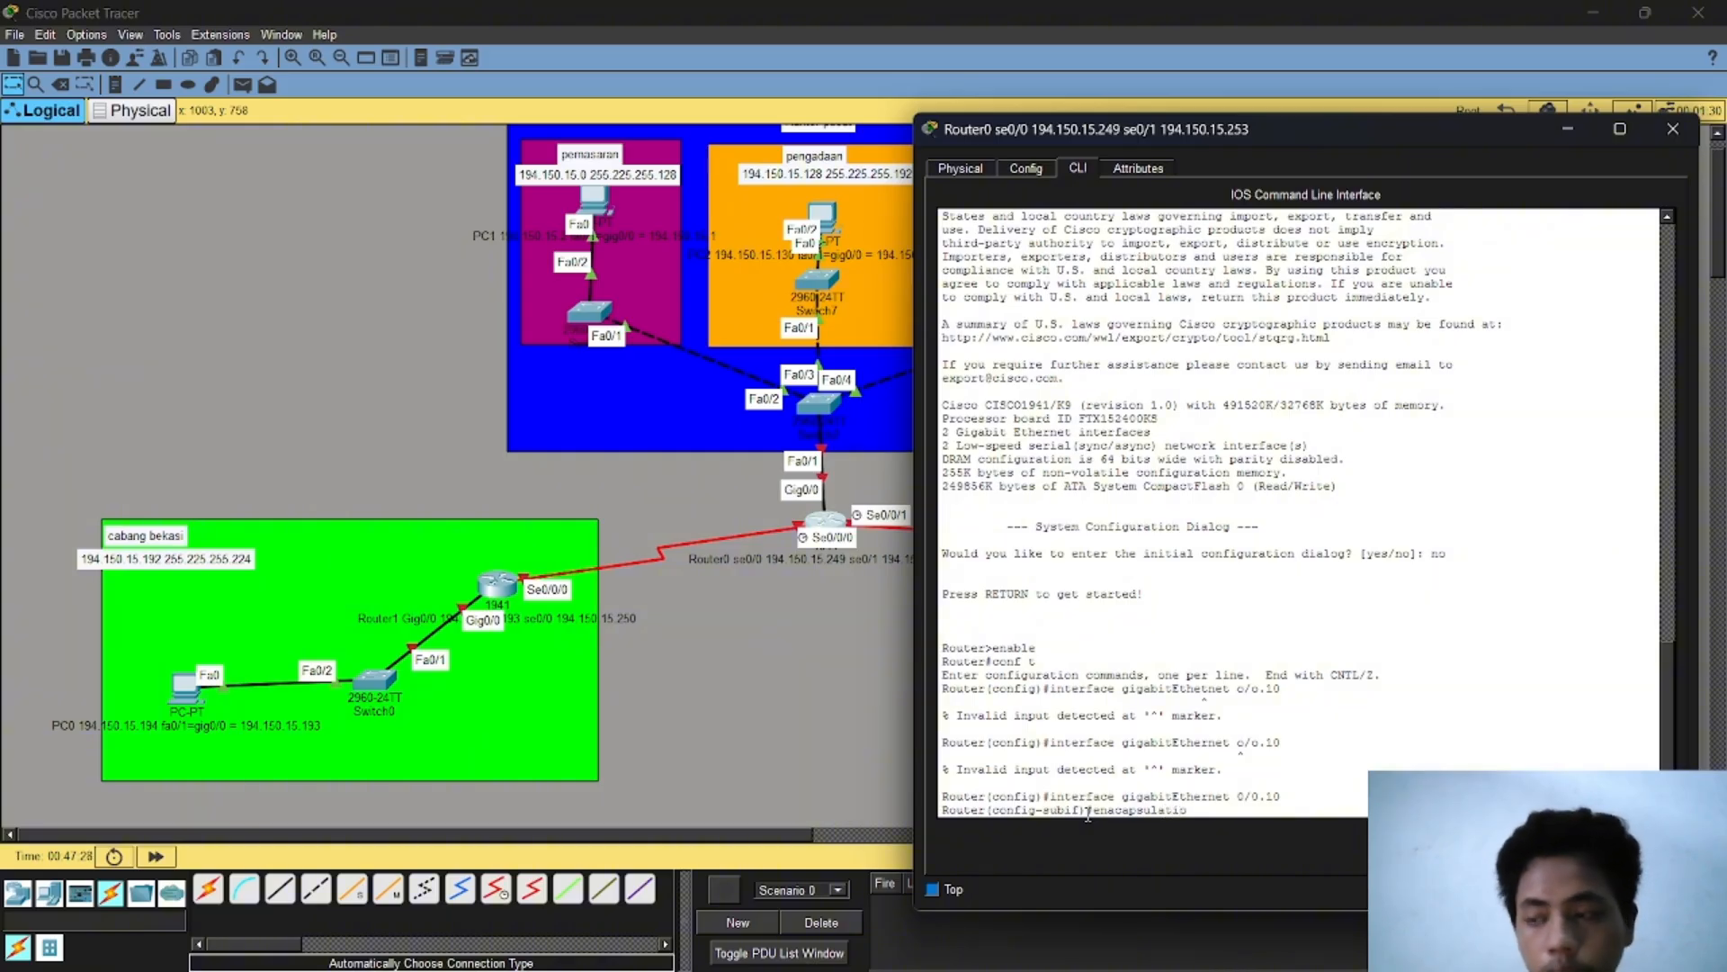
text(n )
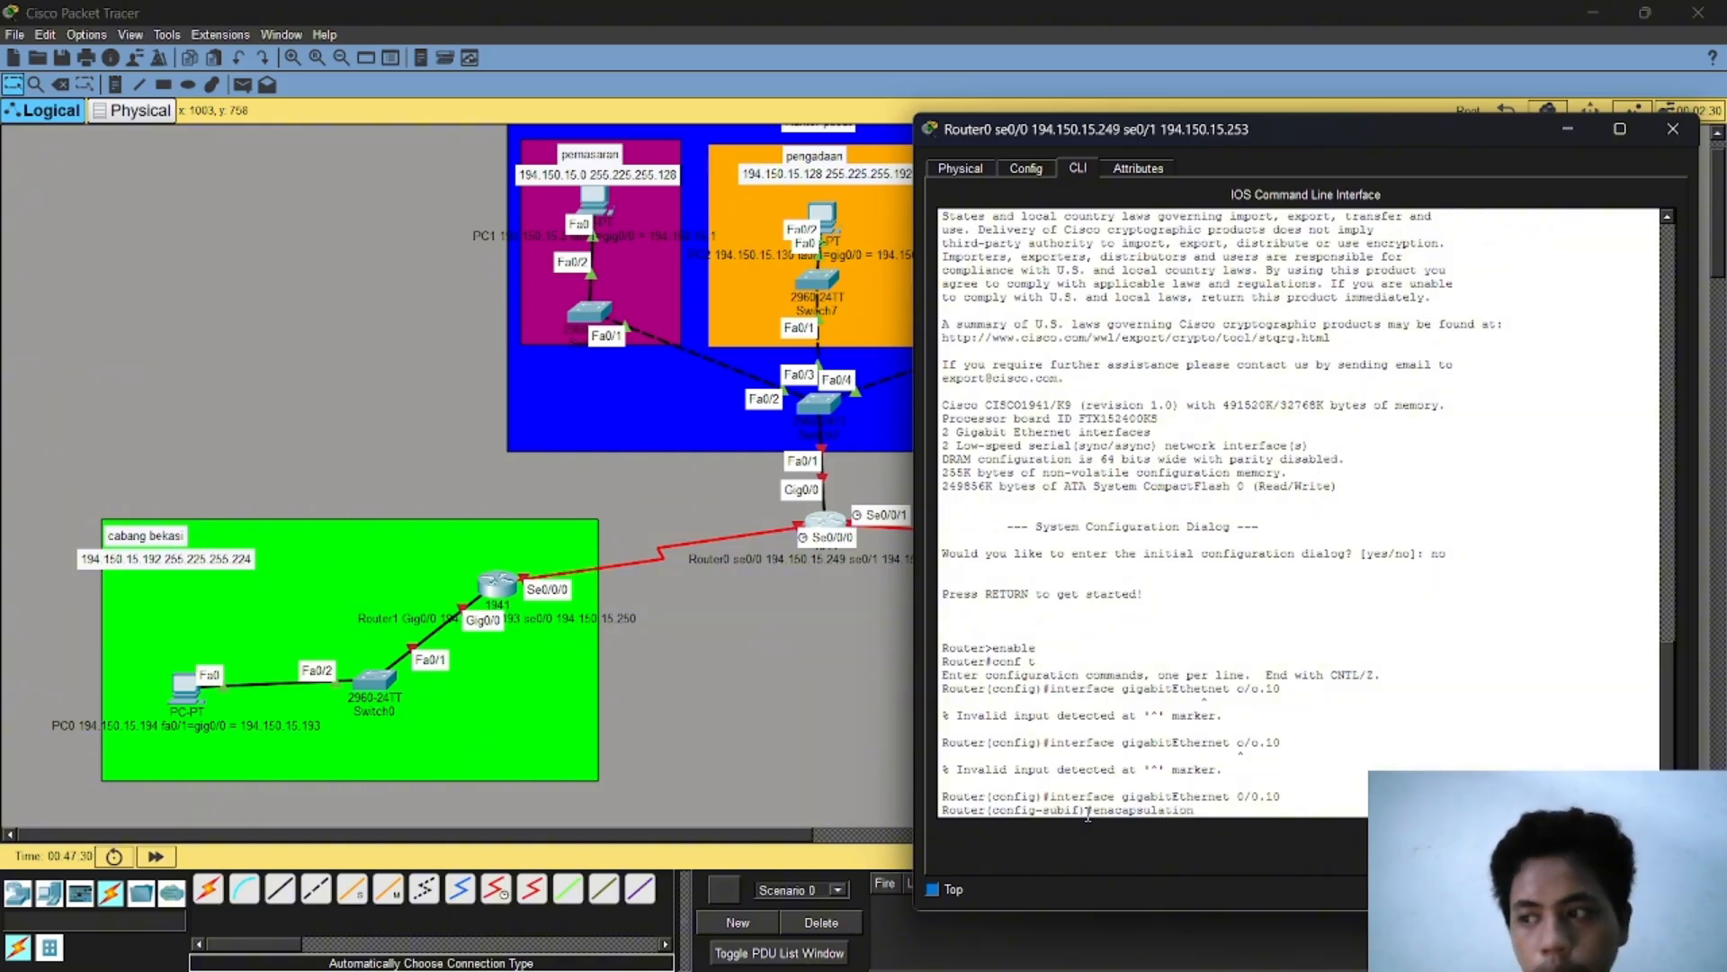
text(dit)
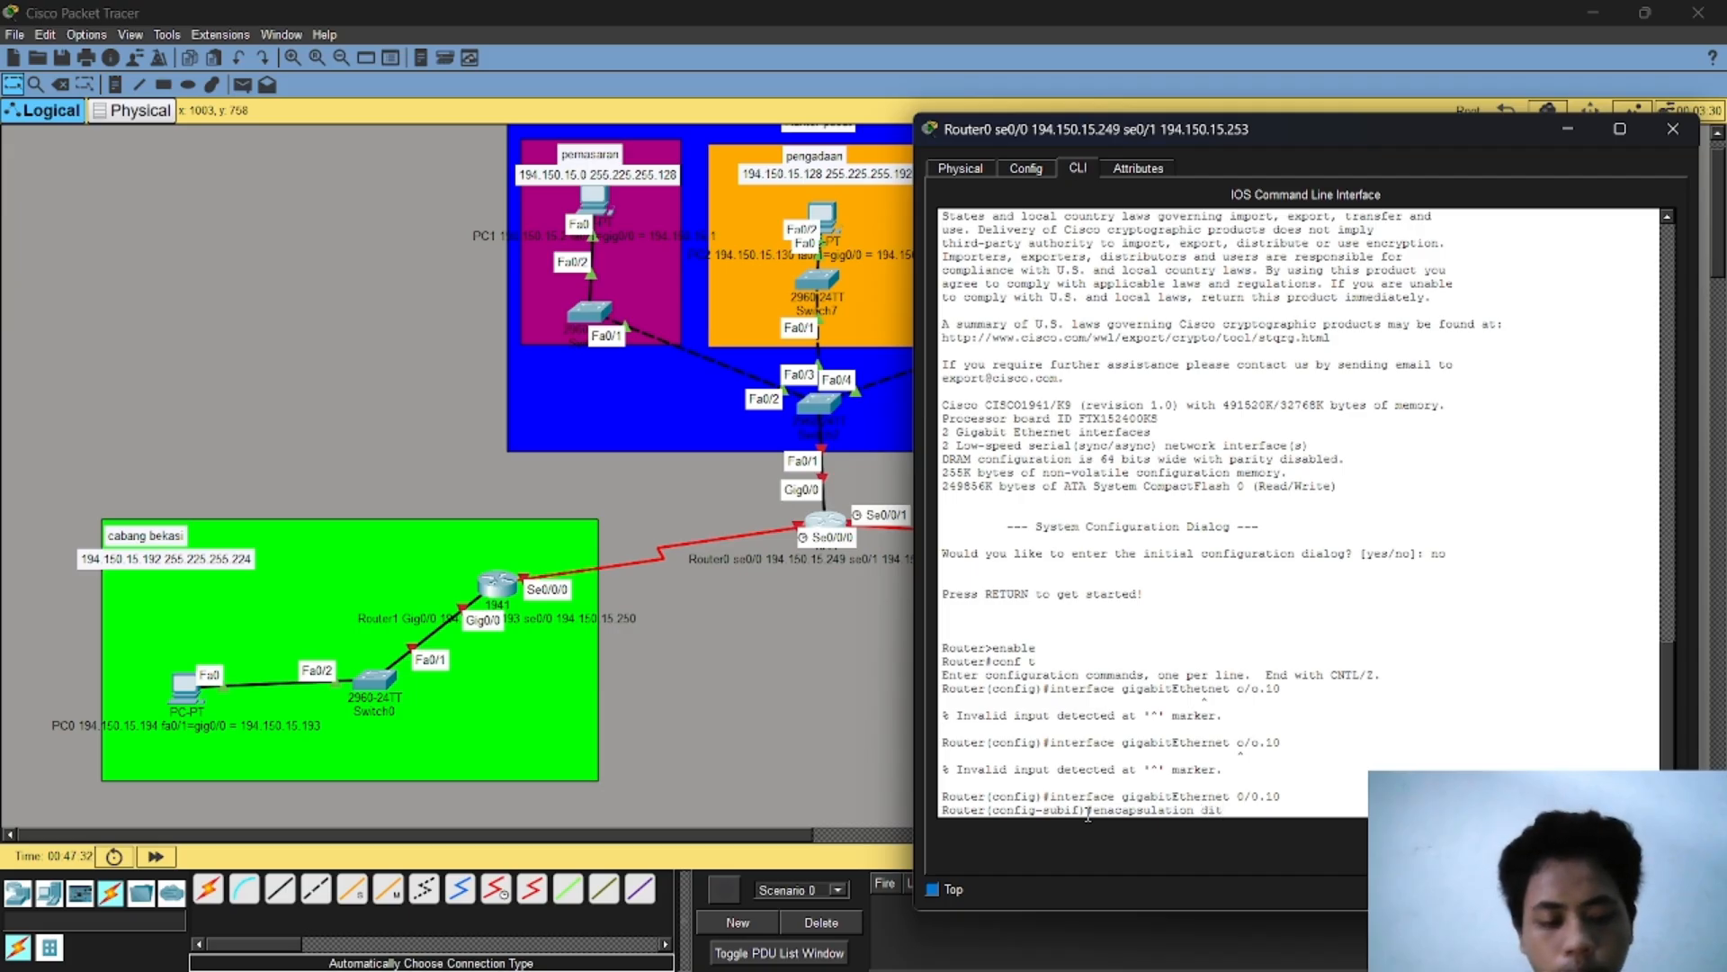
text(1Q)
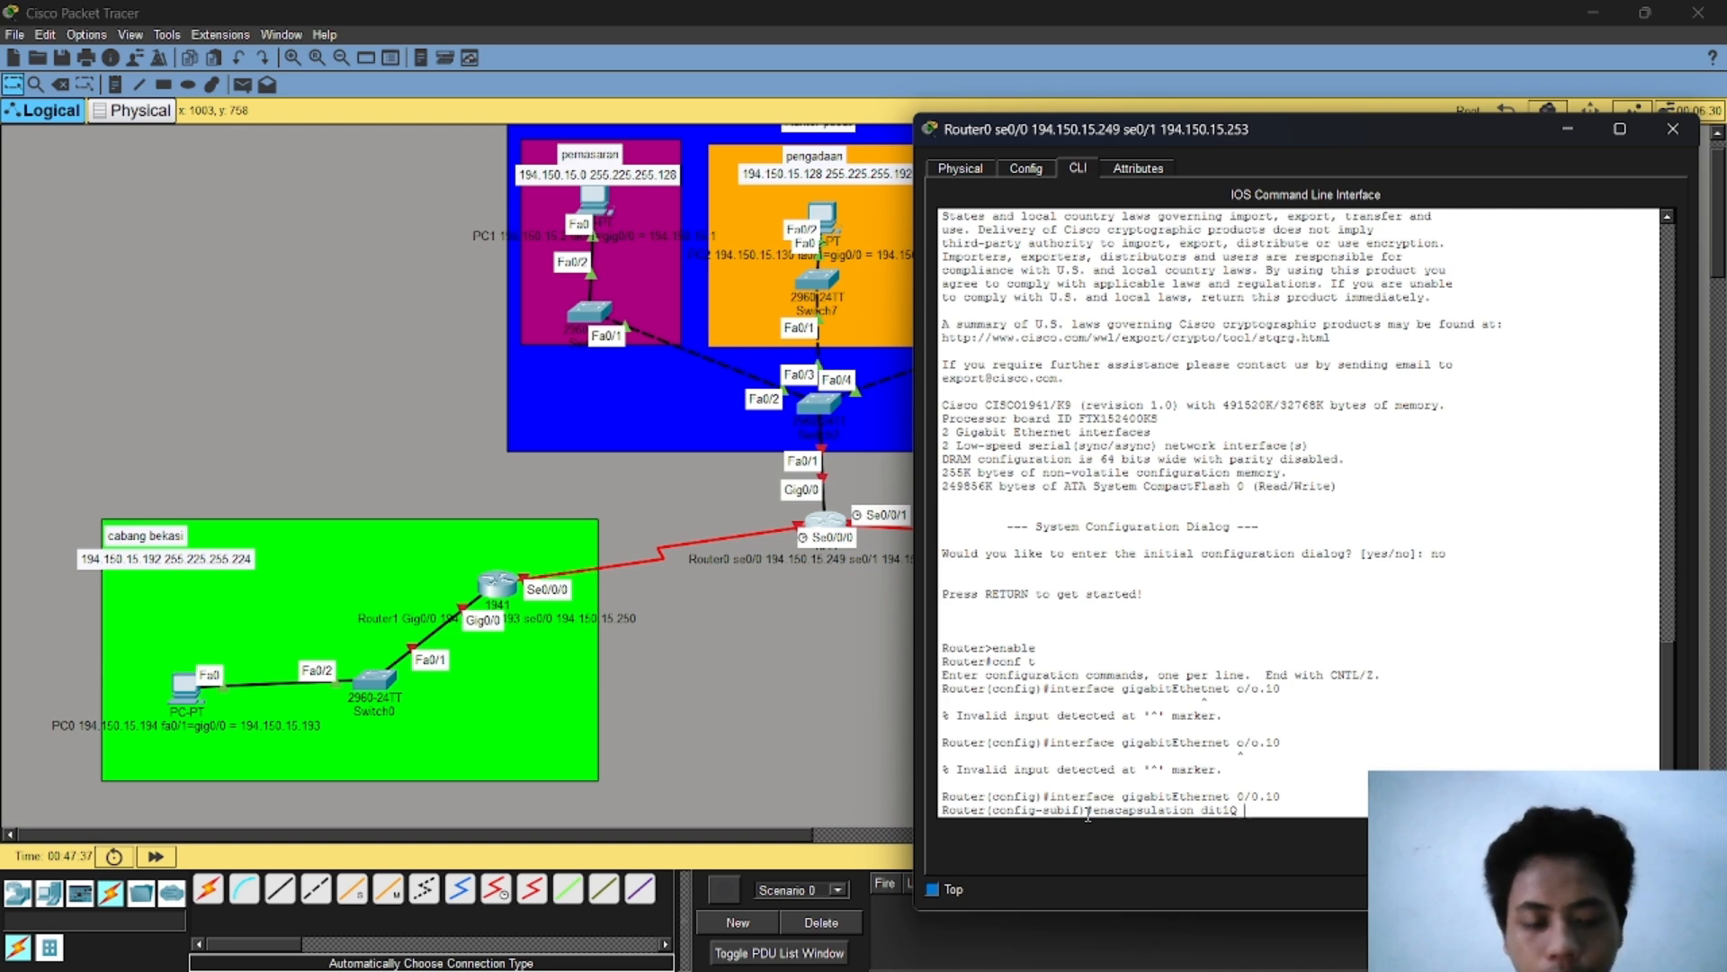
text( 10)
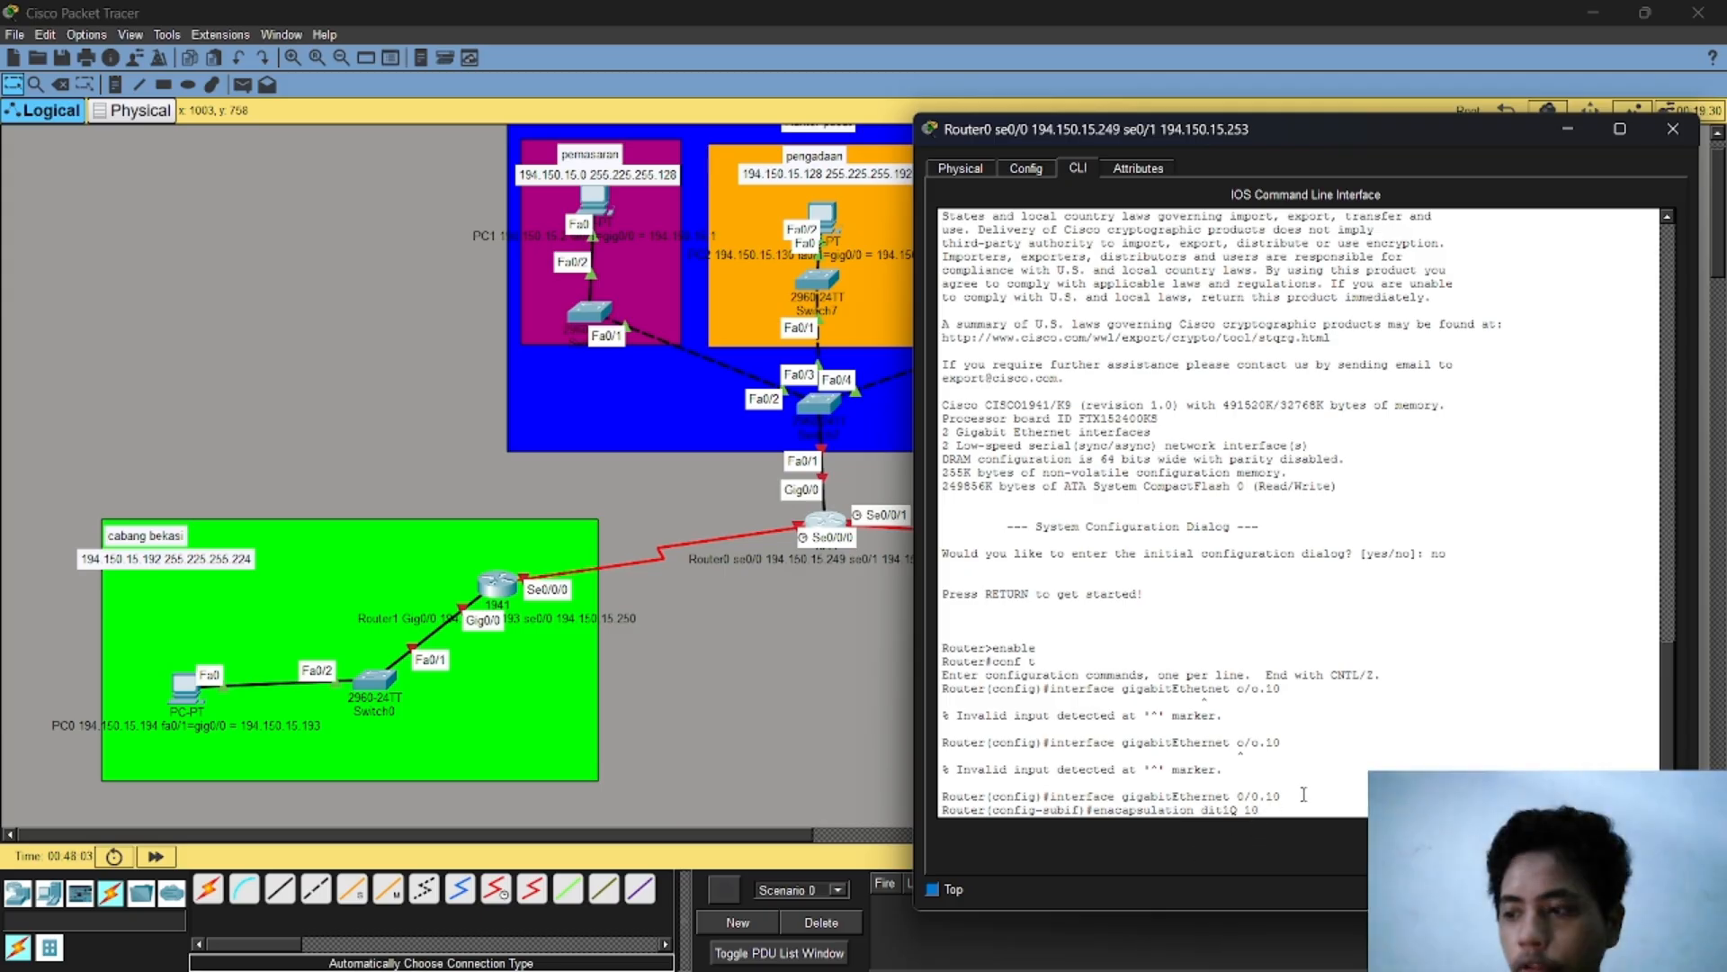
key(Return)
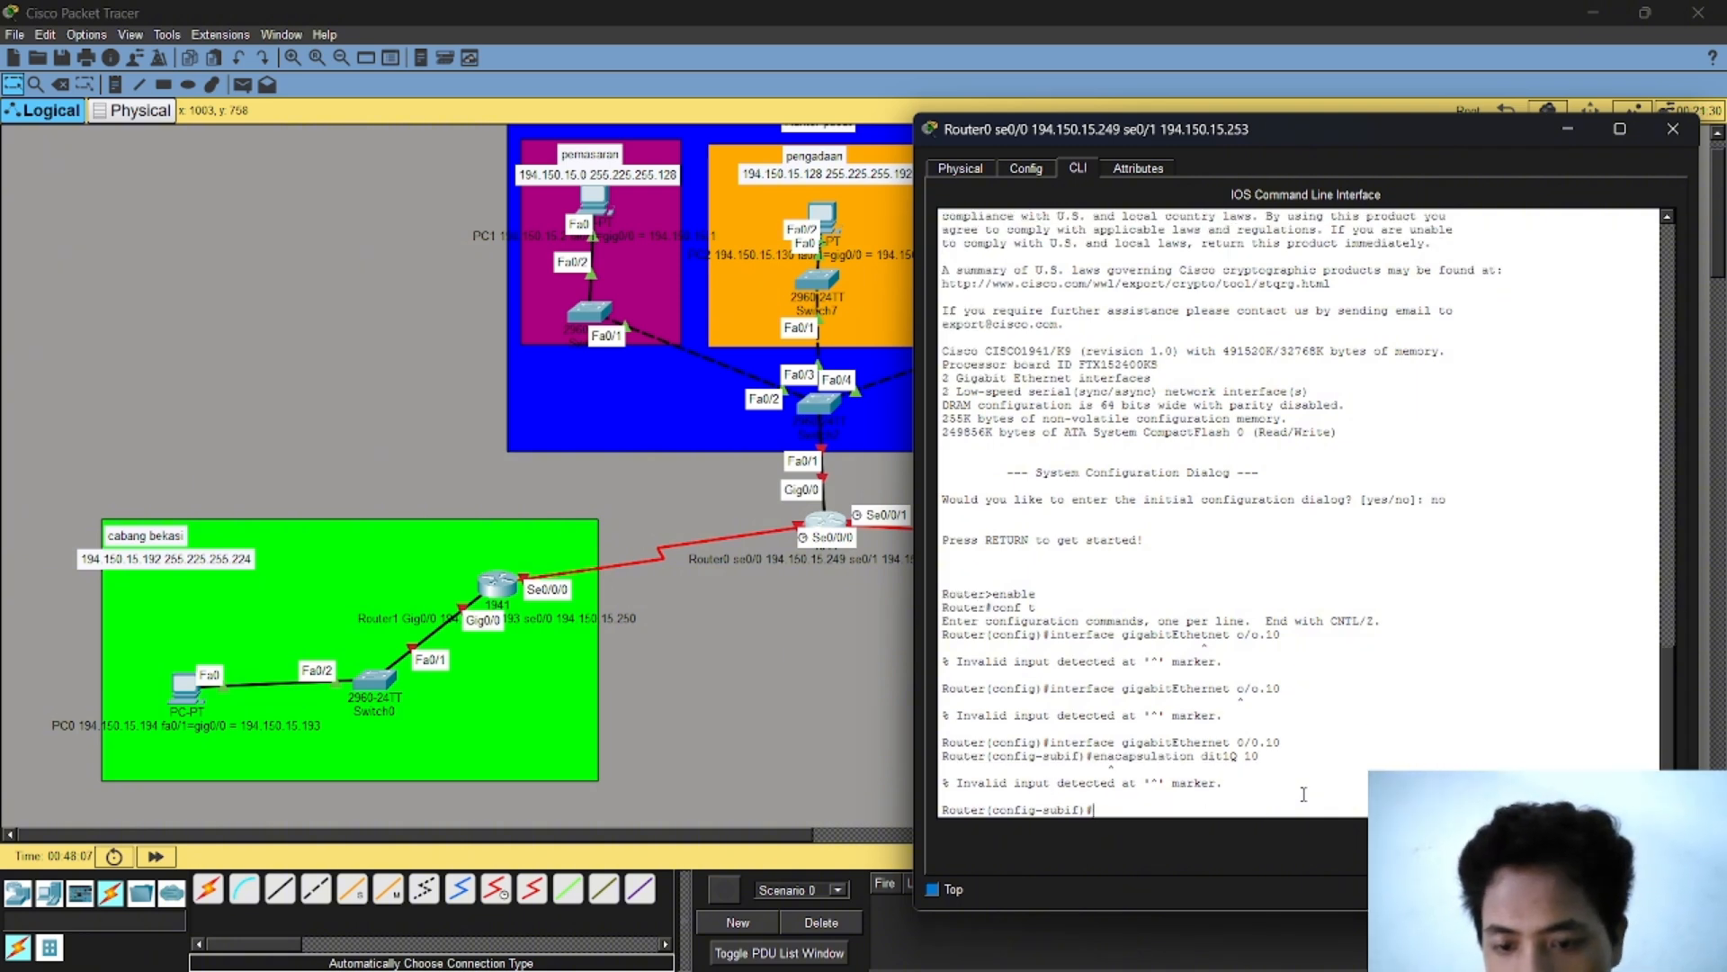
Step: Recall the last encapsulation command on Router0's 0/0.10 subinterface and start moving back through it to correct its spelling
key(Up)
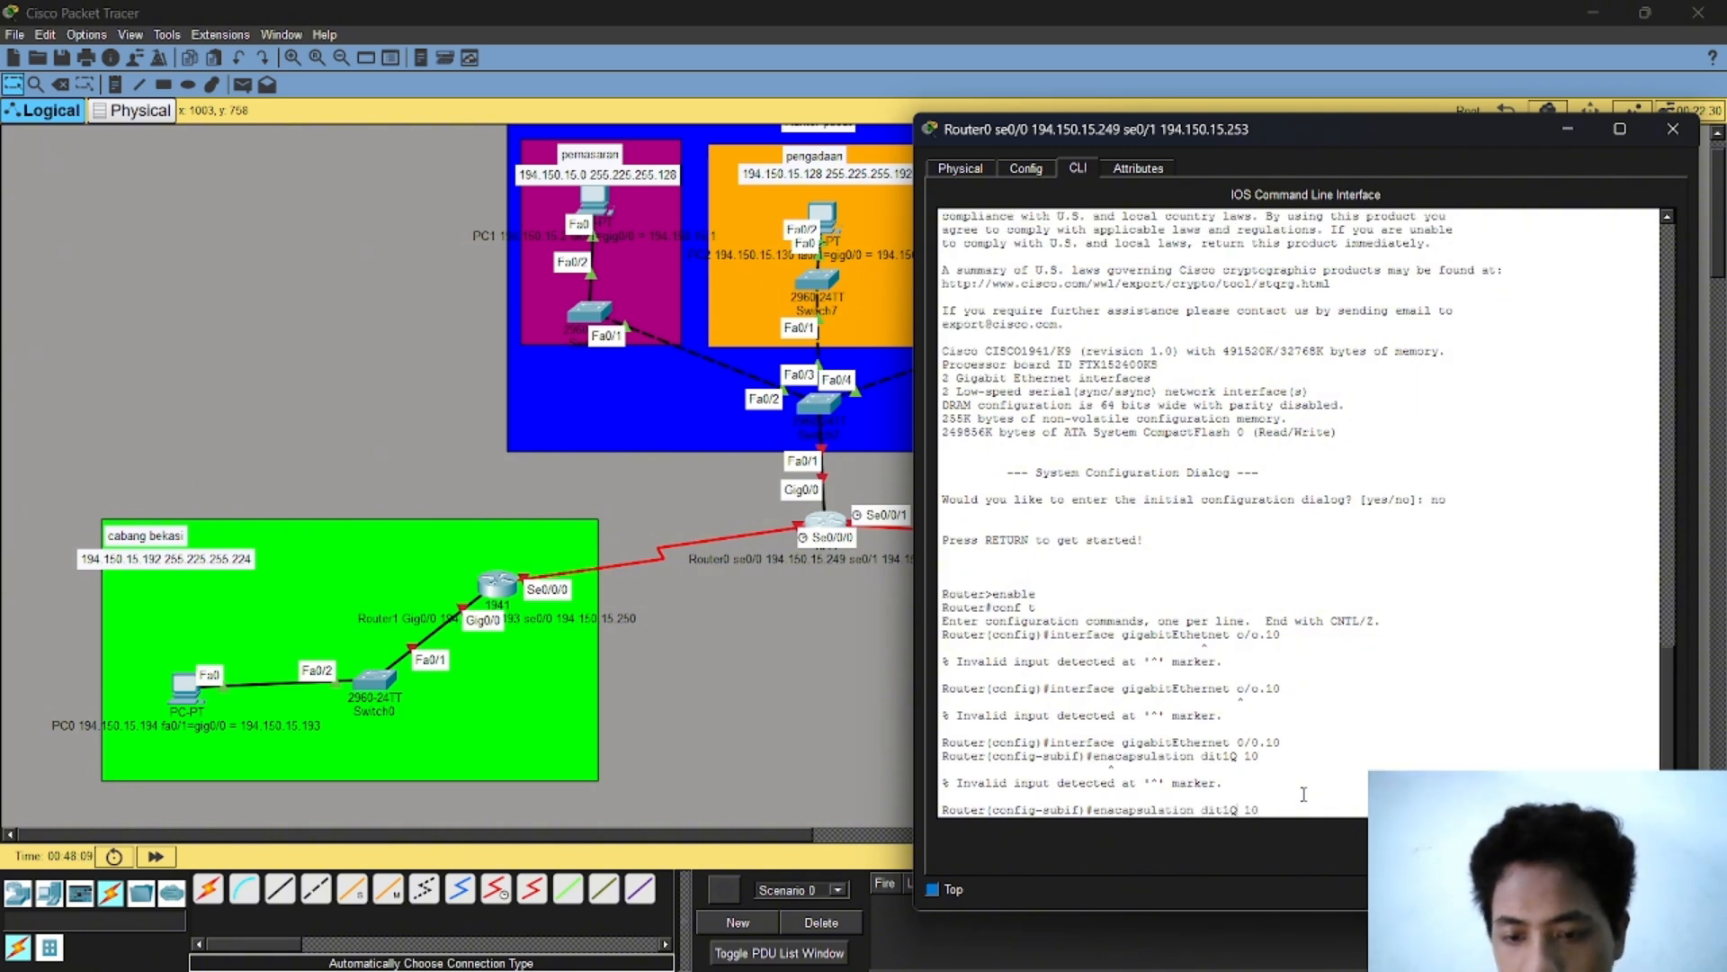
key(Left)
key(Left)
key(Left)
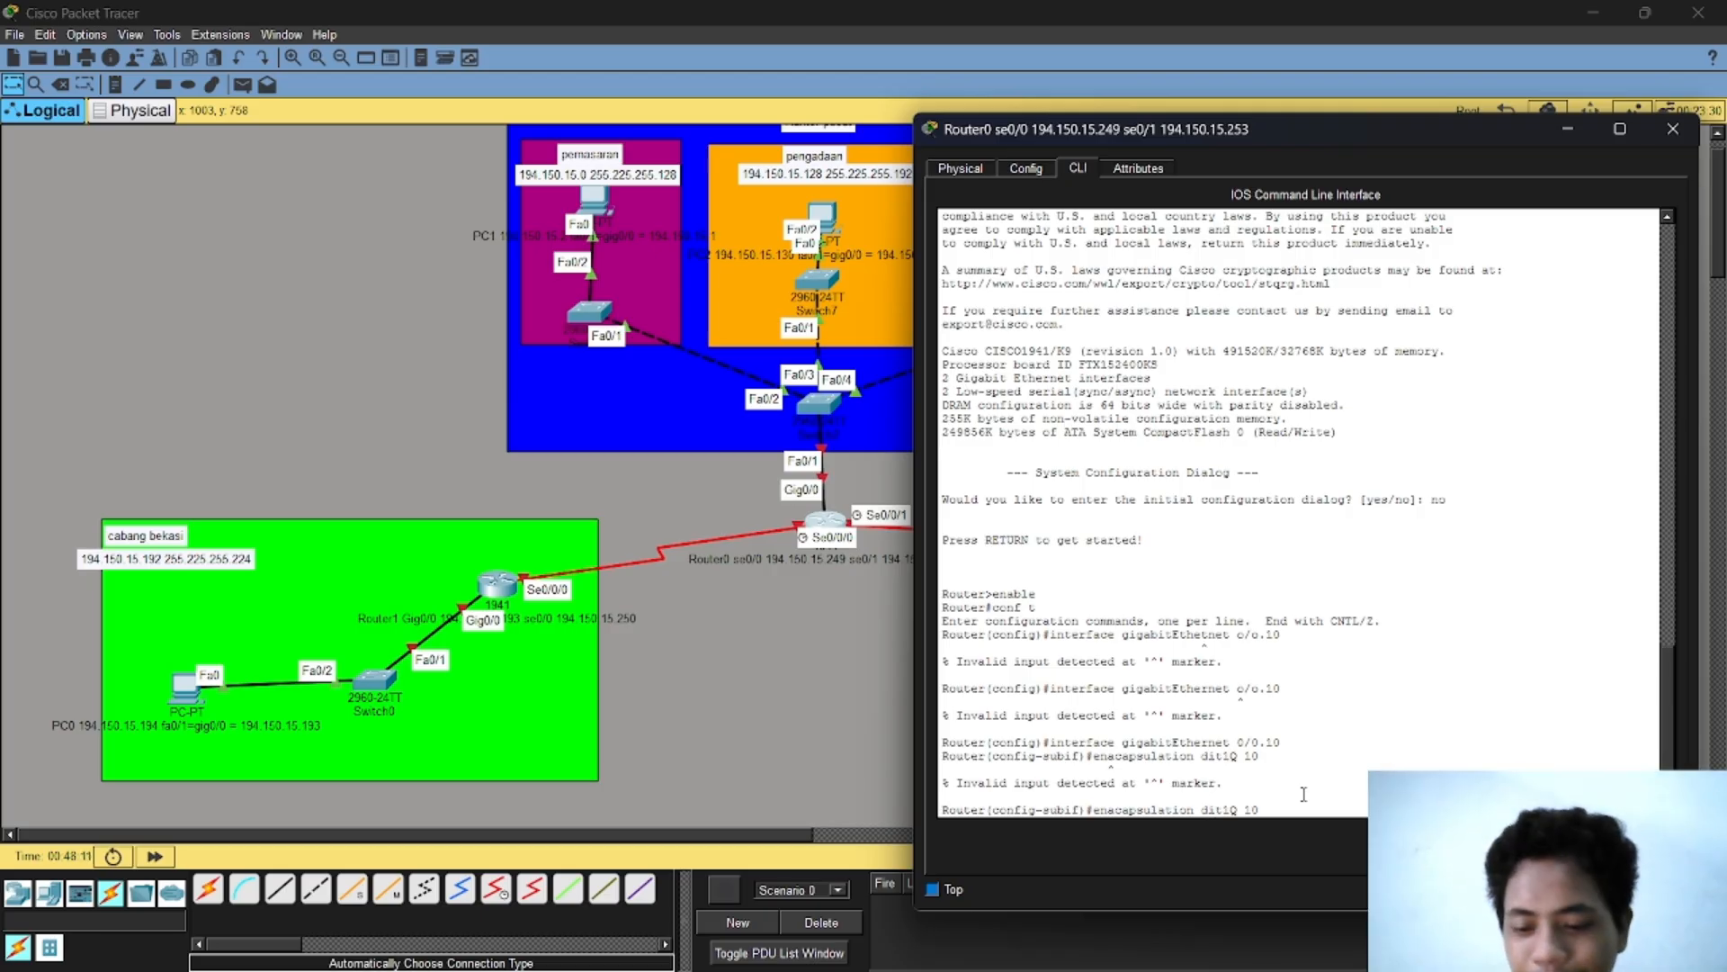
Step: Correct the misspelled encapsulation command and apply encapsulation dot1Q 10 on Router0's GigabitEthernet 0/0.10 subinterface
key(BackSpace)
text(o)
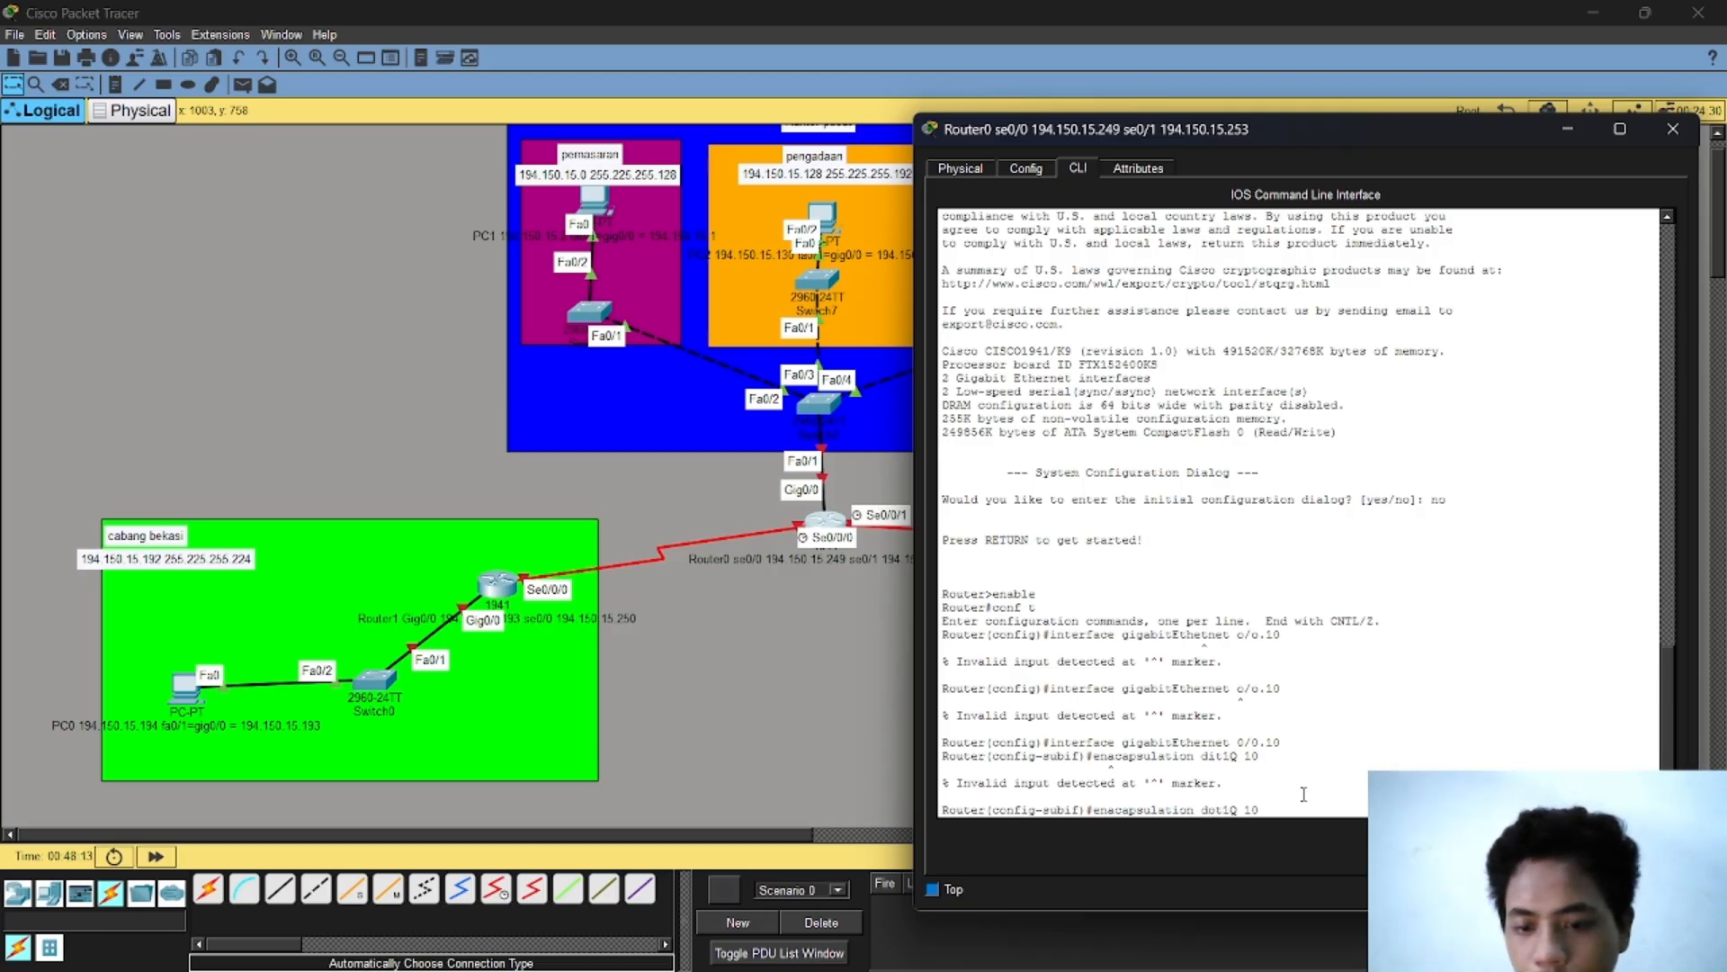
key(Return)
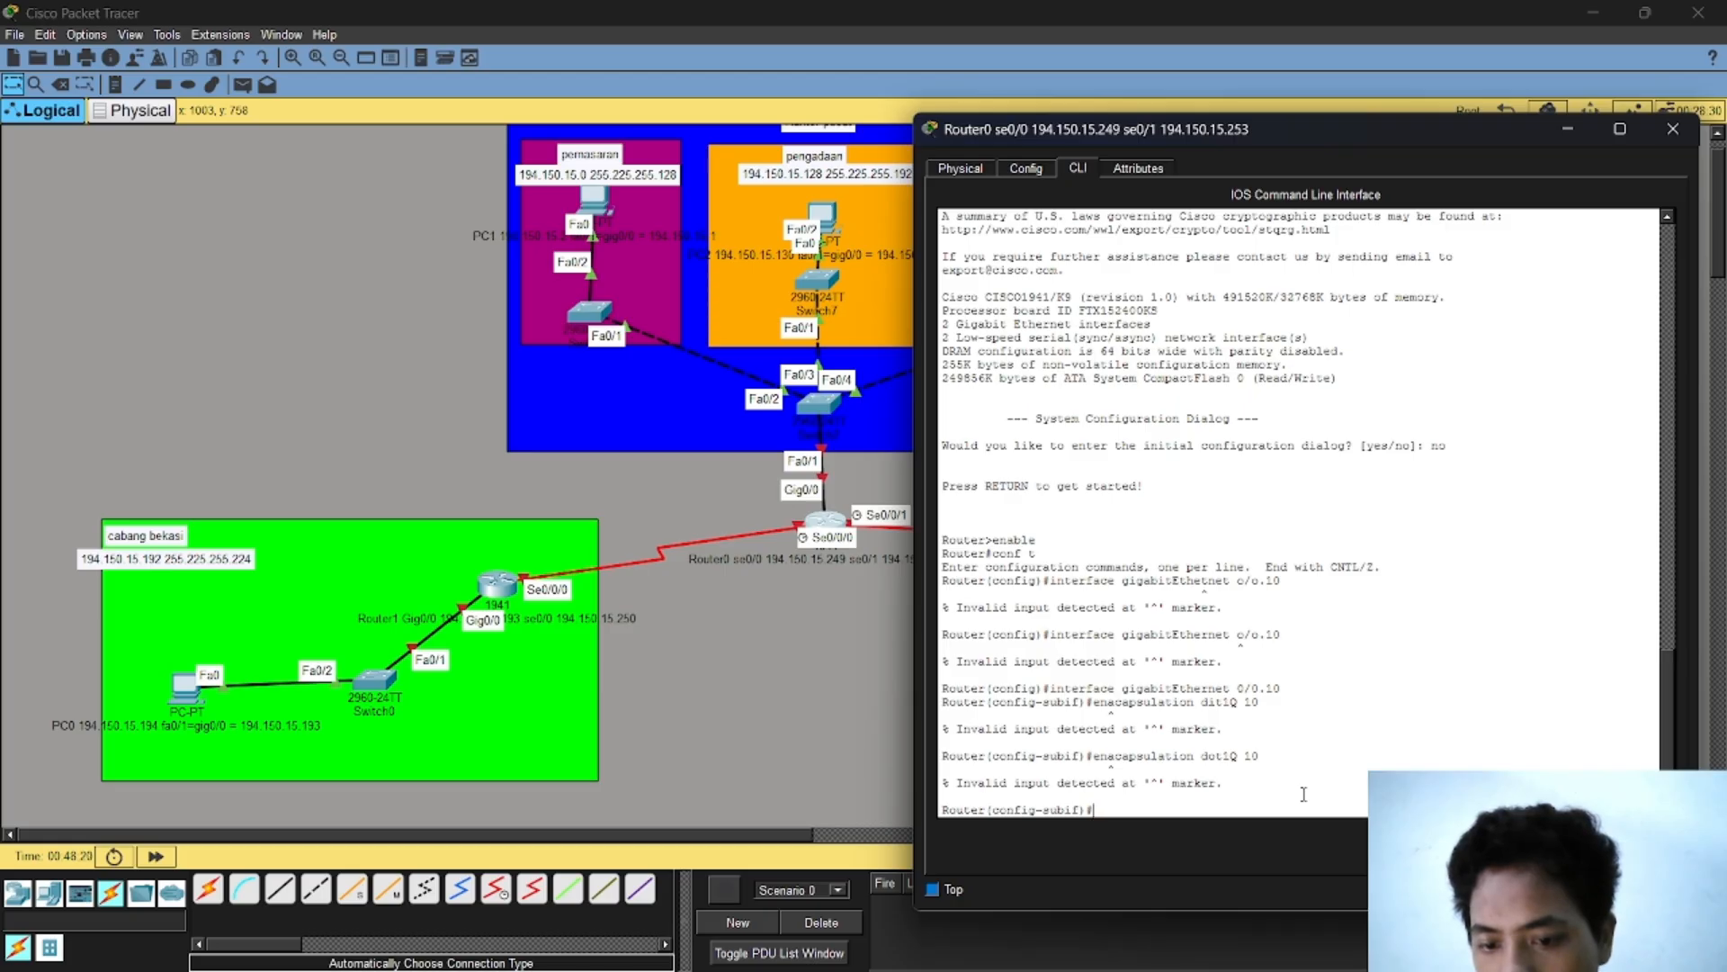
key(Up)
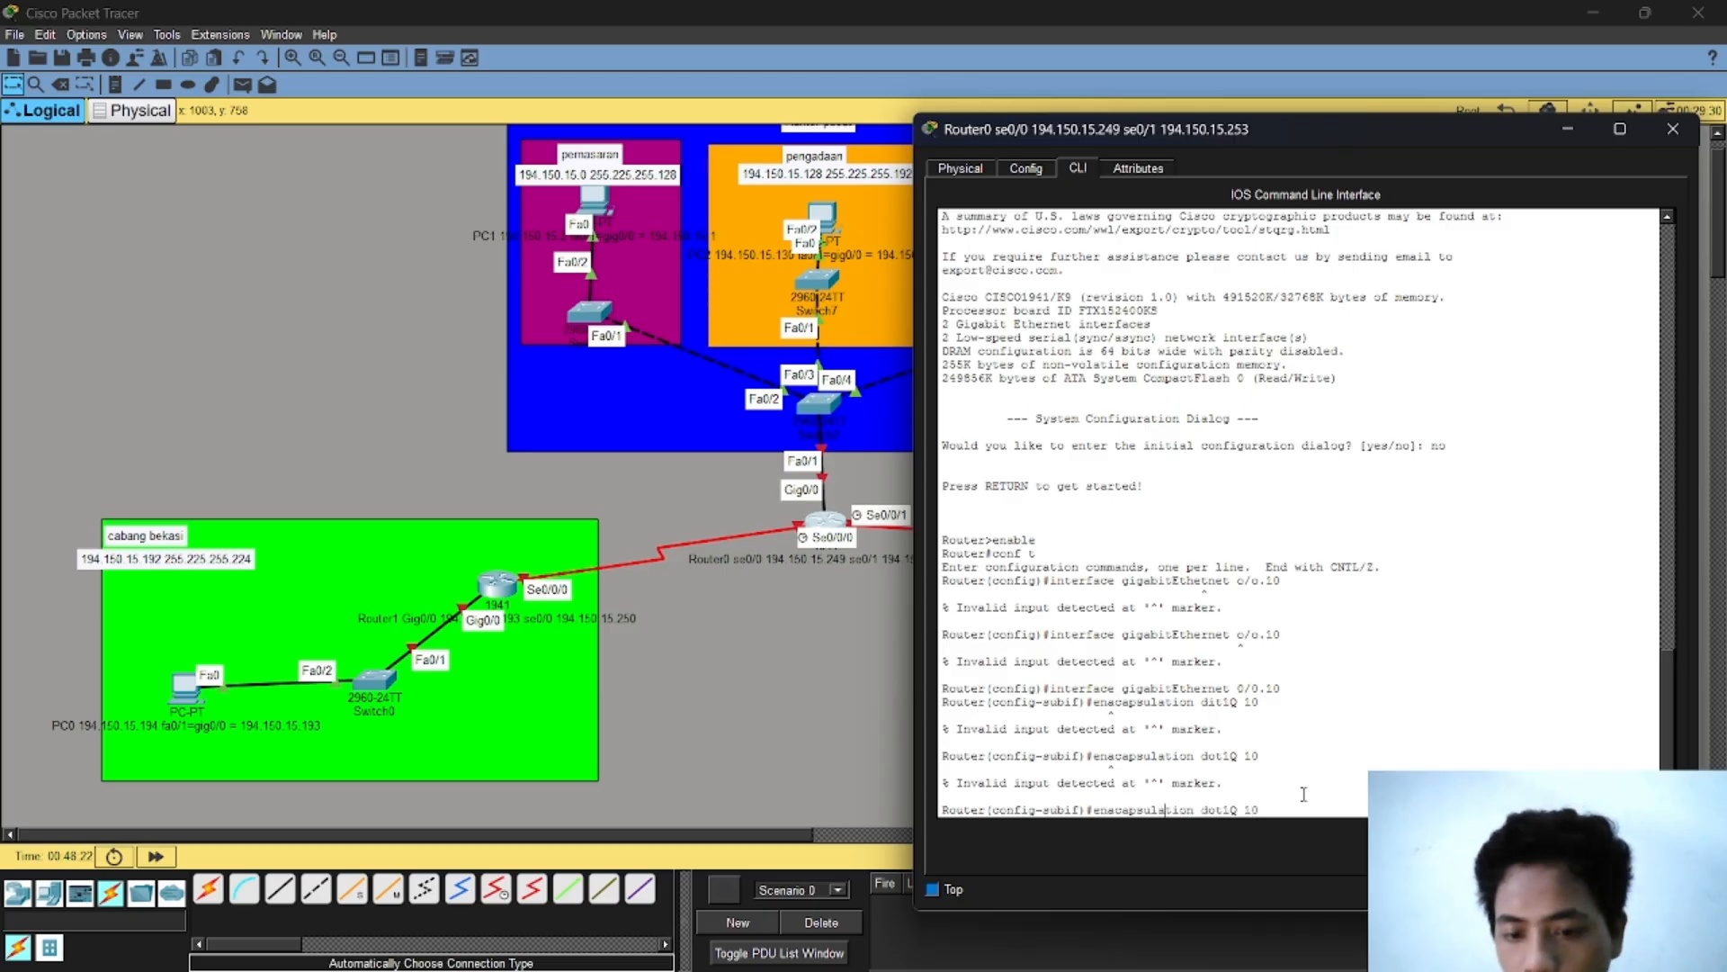
key(BackSpace)
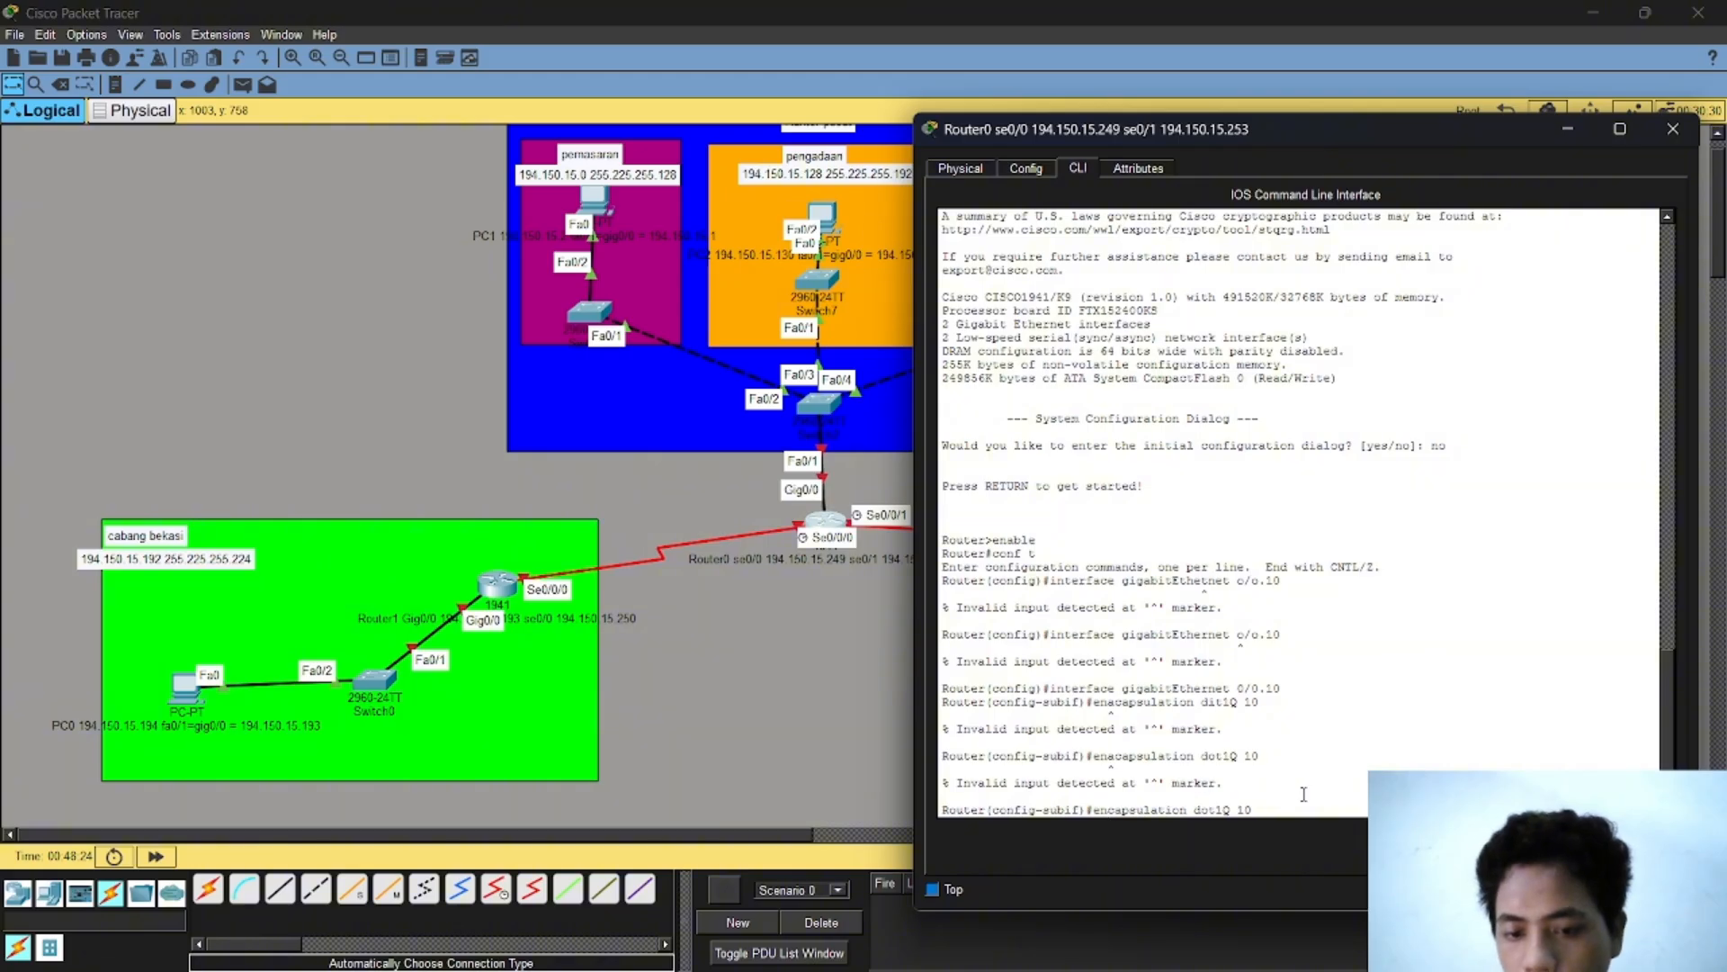
key(Return)
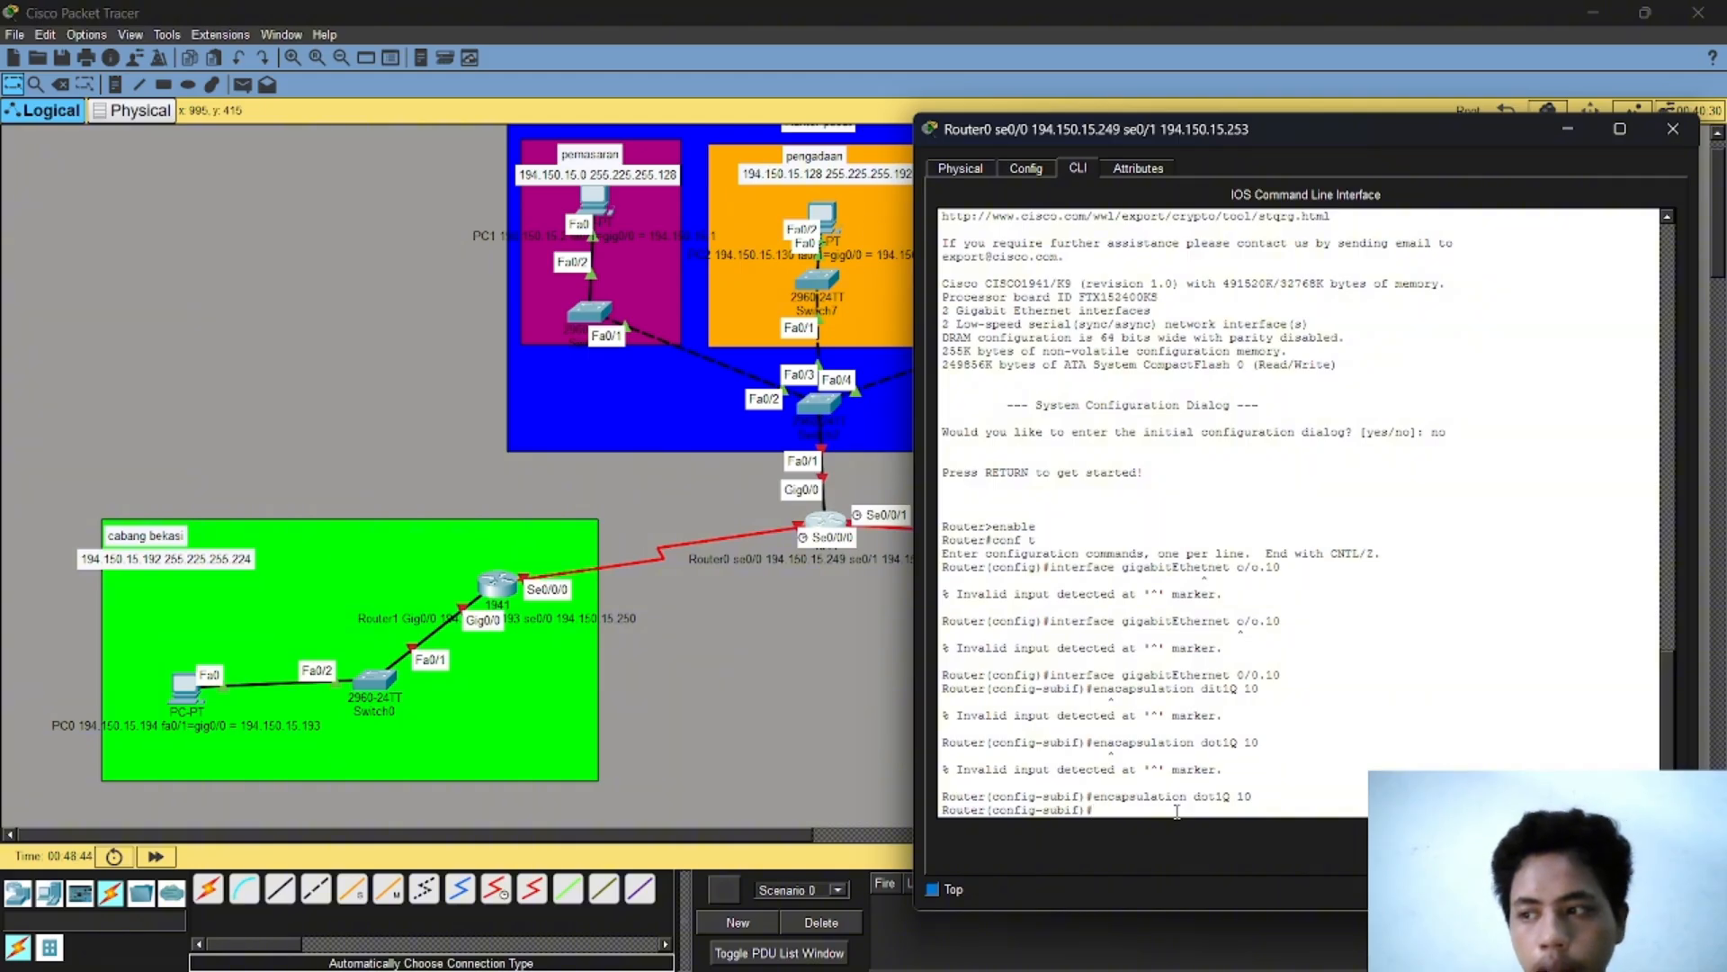
Step: Assign IP address 194.150.15.1 with mask 255.255.255.128 to the GigabitEthernet 0/0.10 subinterface
text(ip addre)
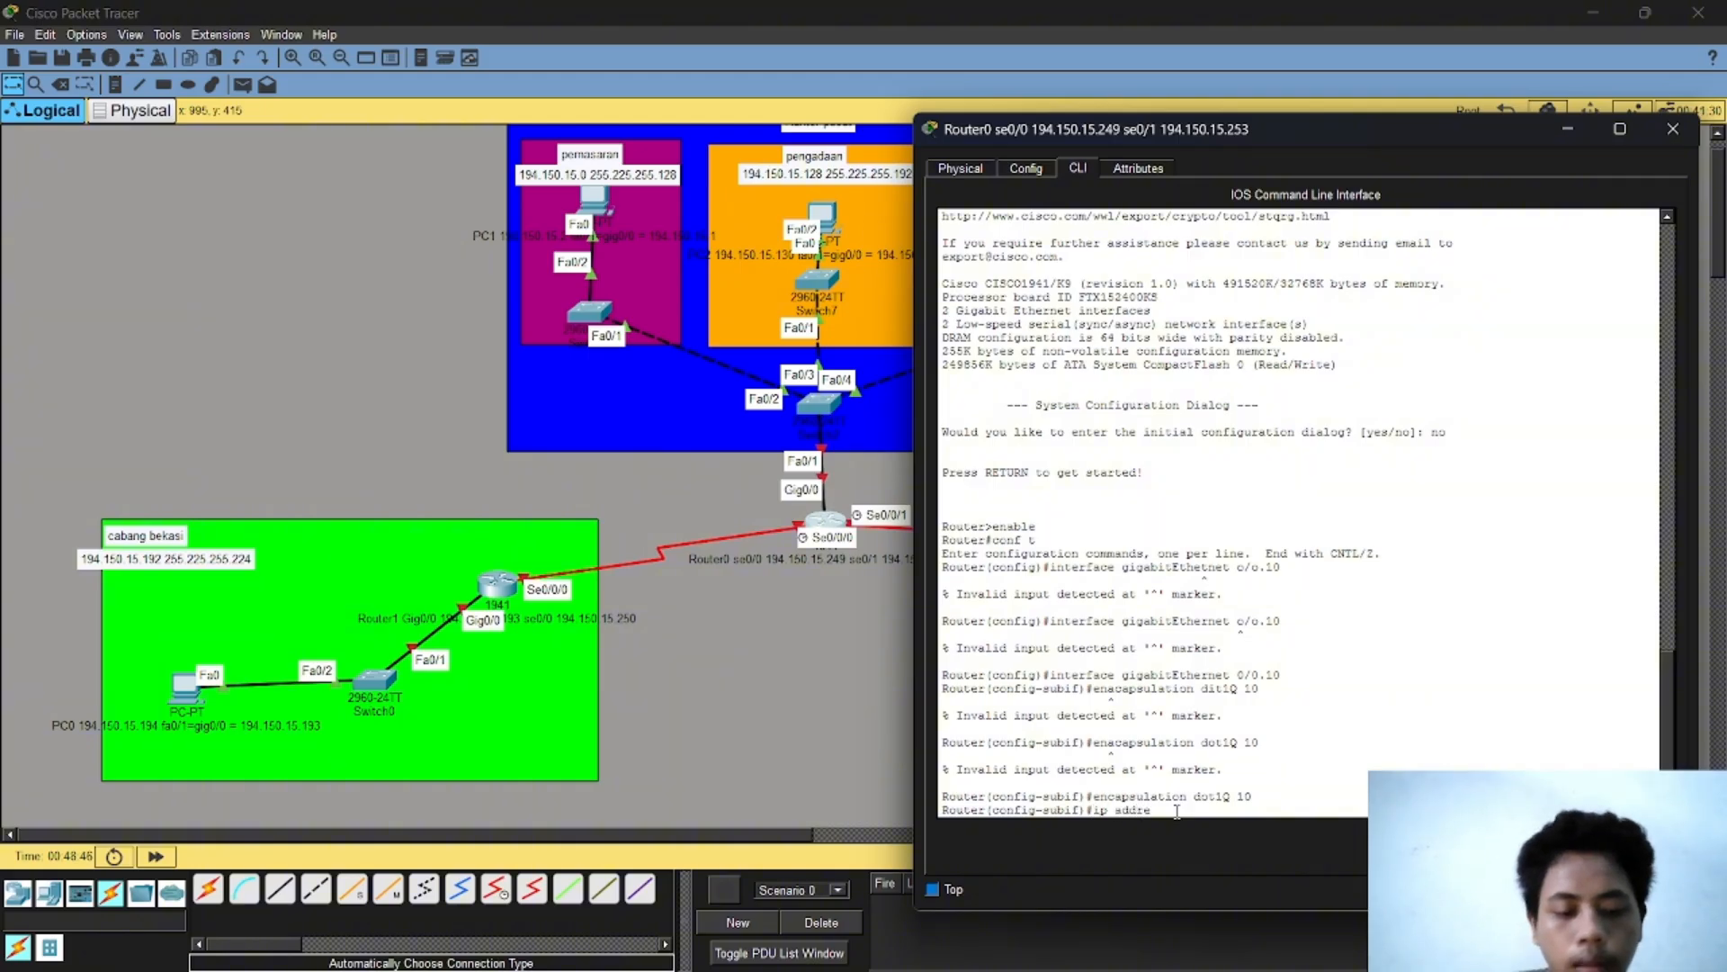
text(ss)
key(BackSpace)
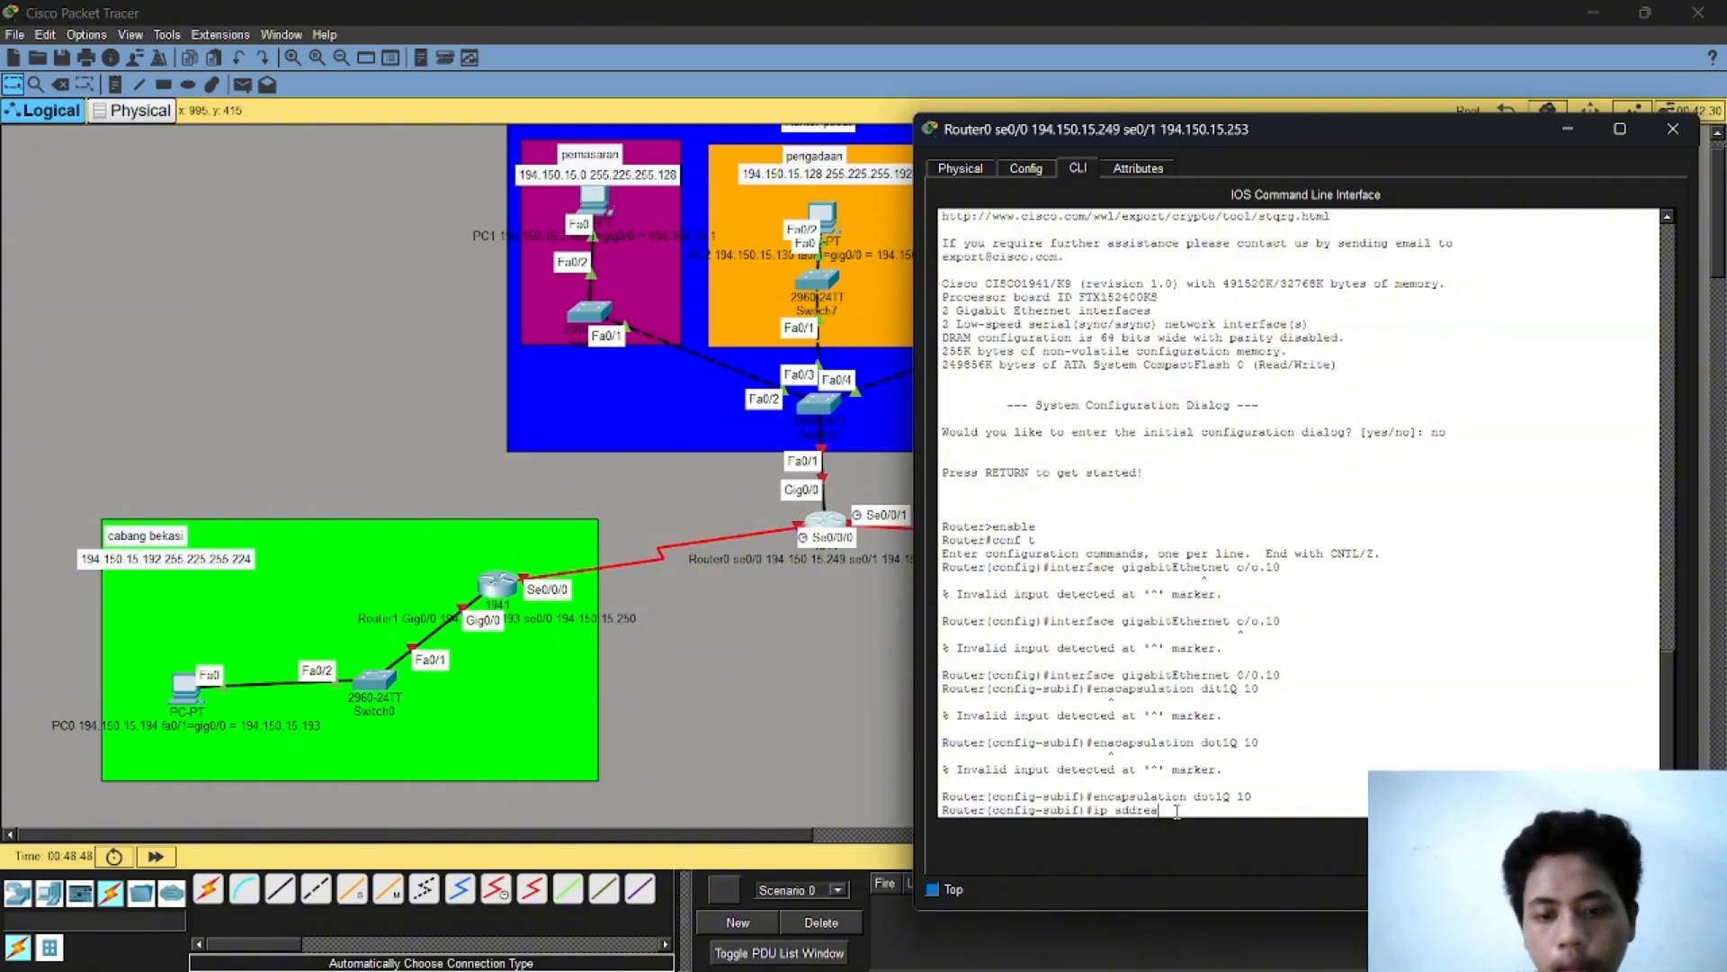
text(ss)
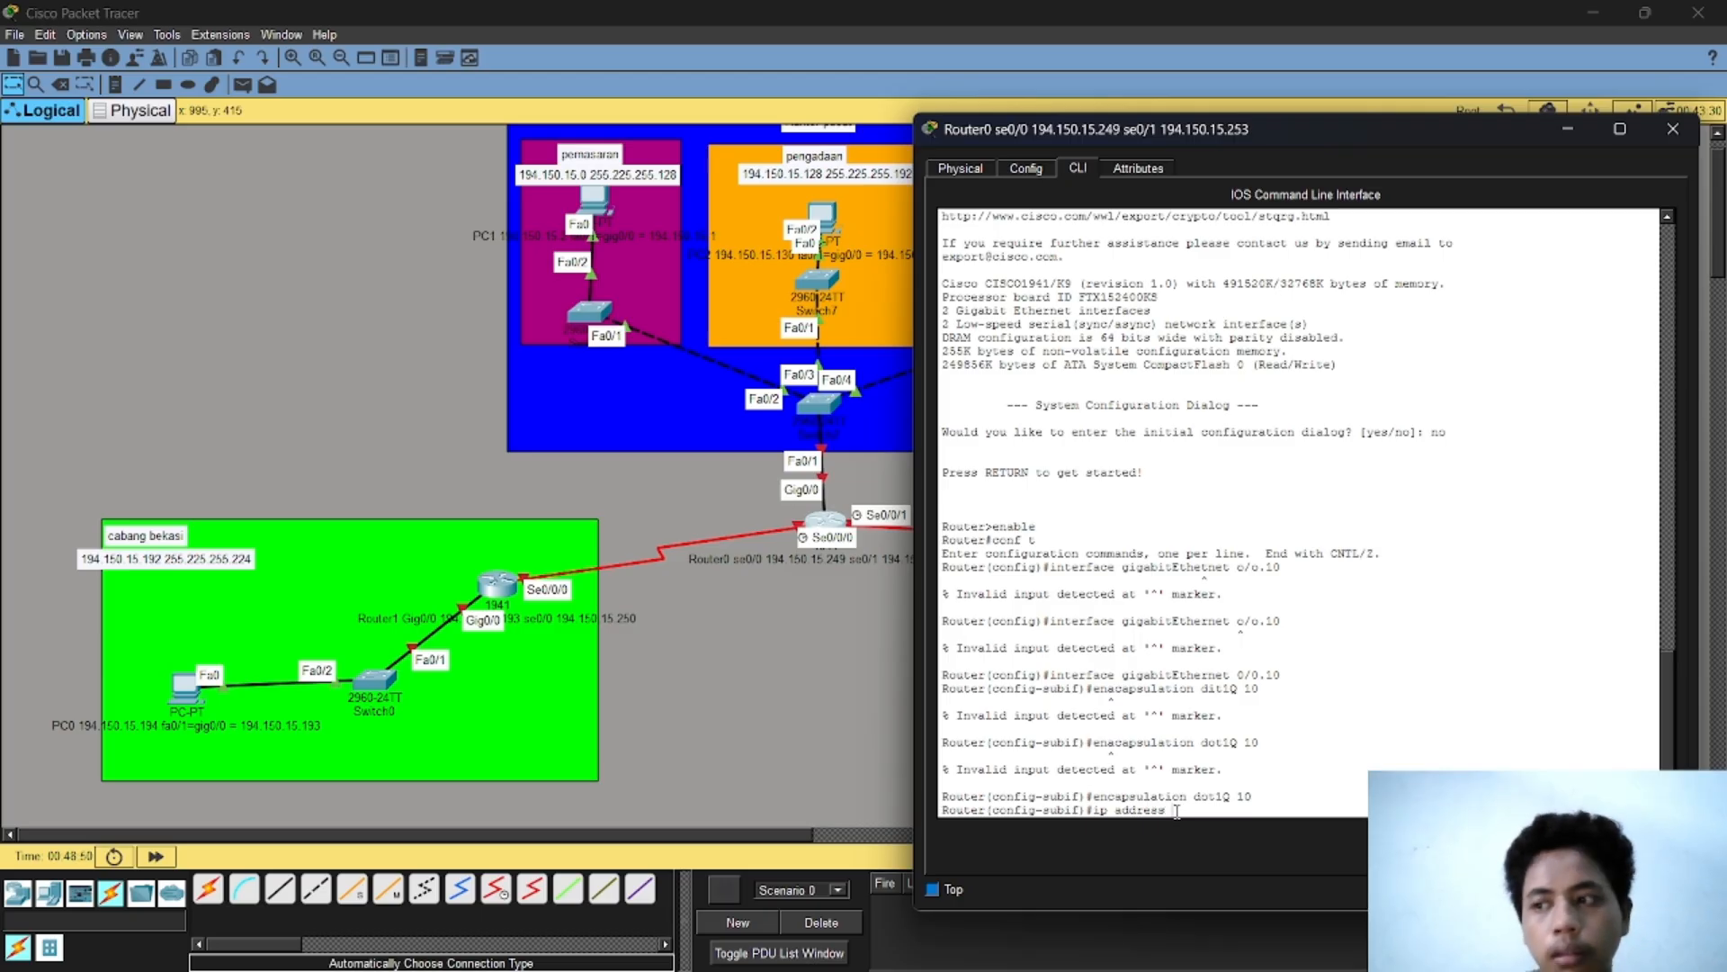
text(194.1)
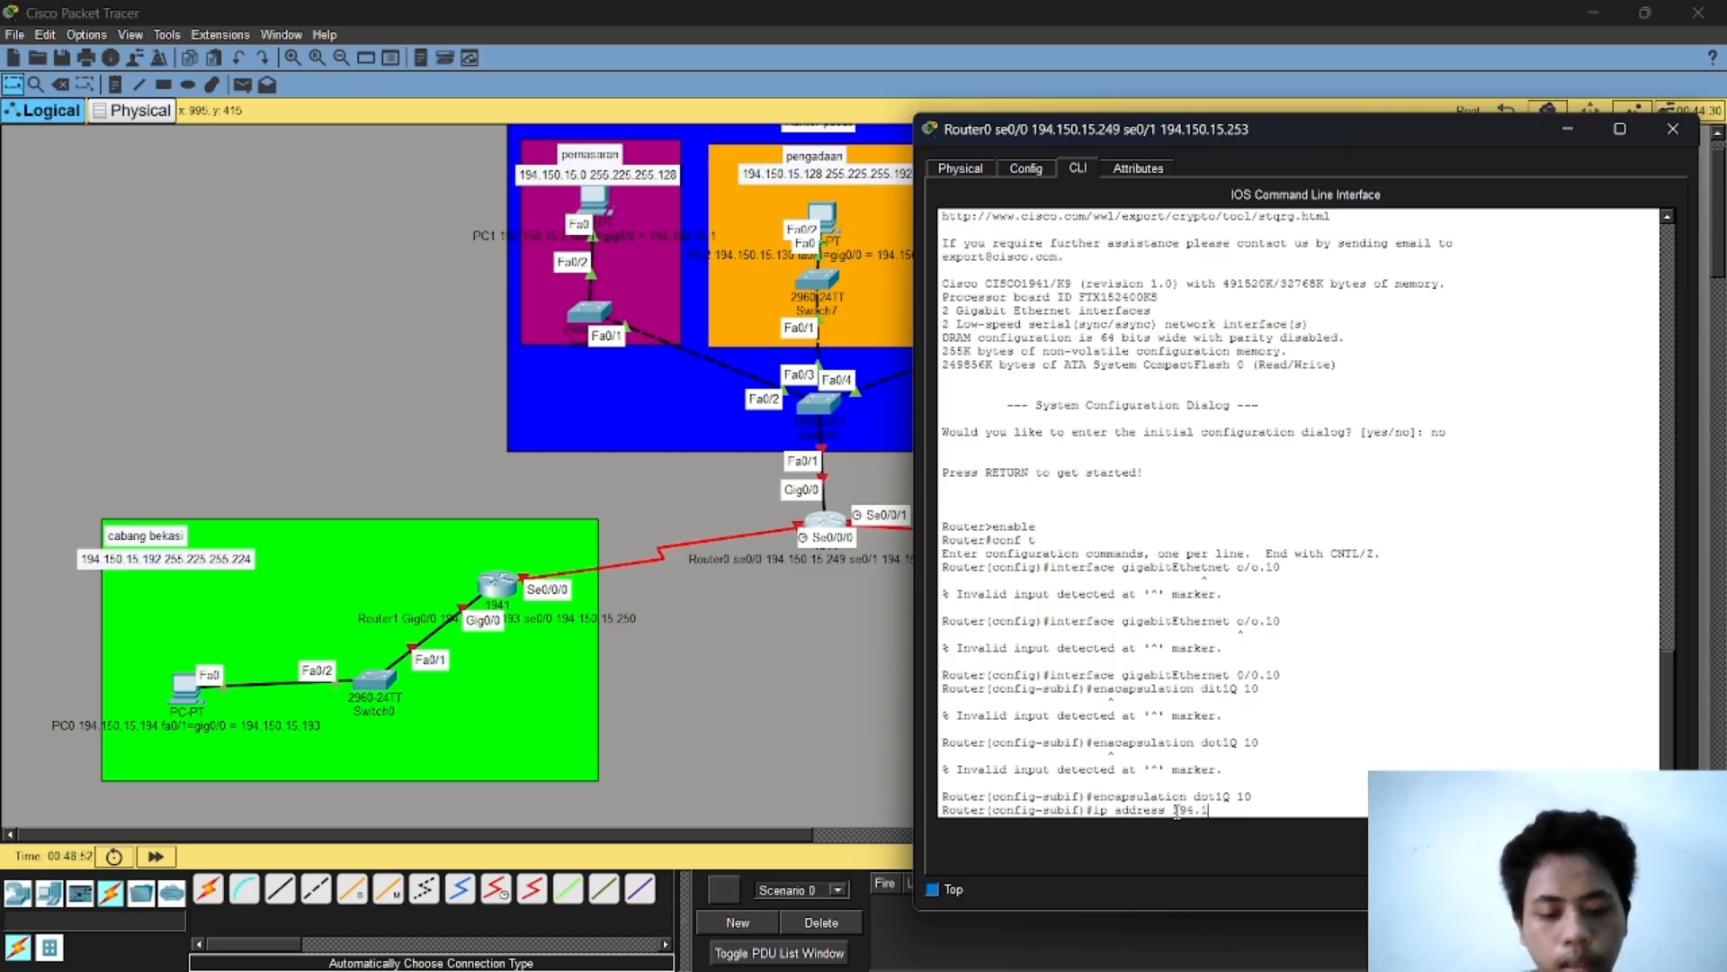
text(50.1)
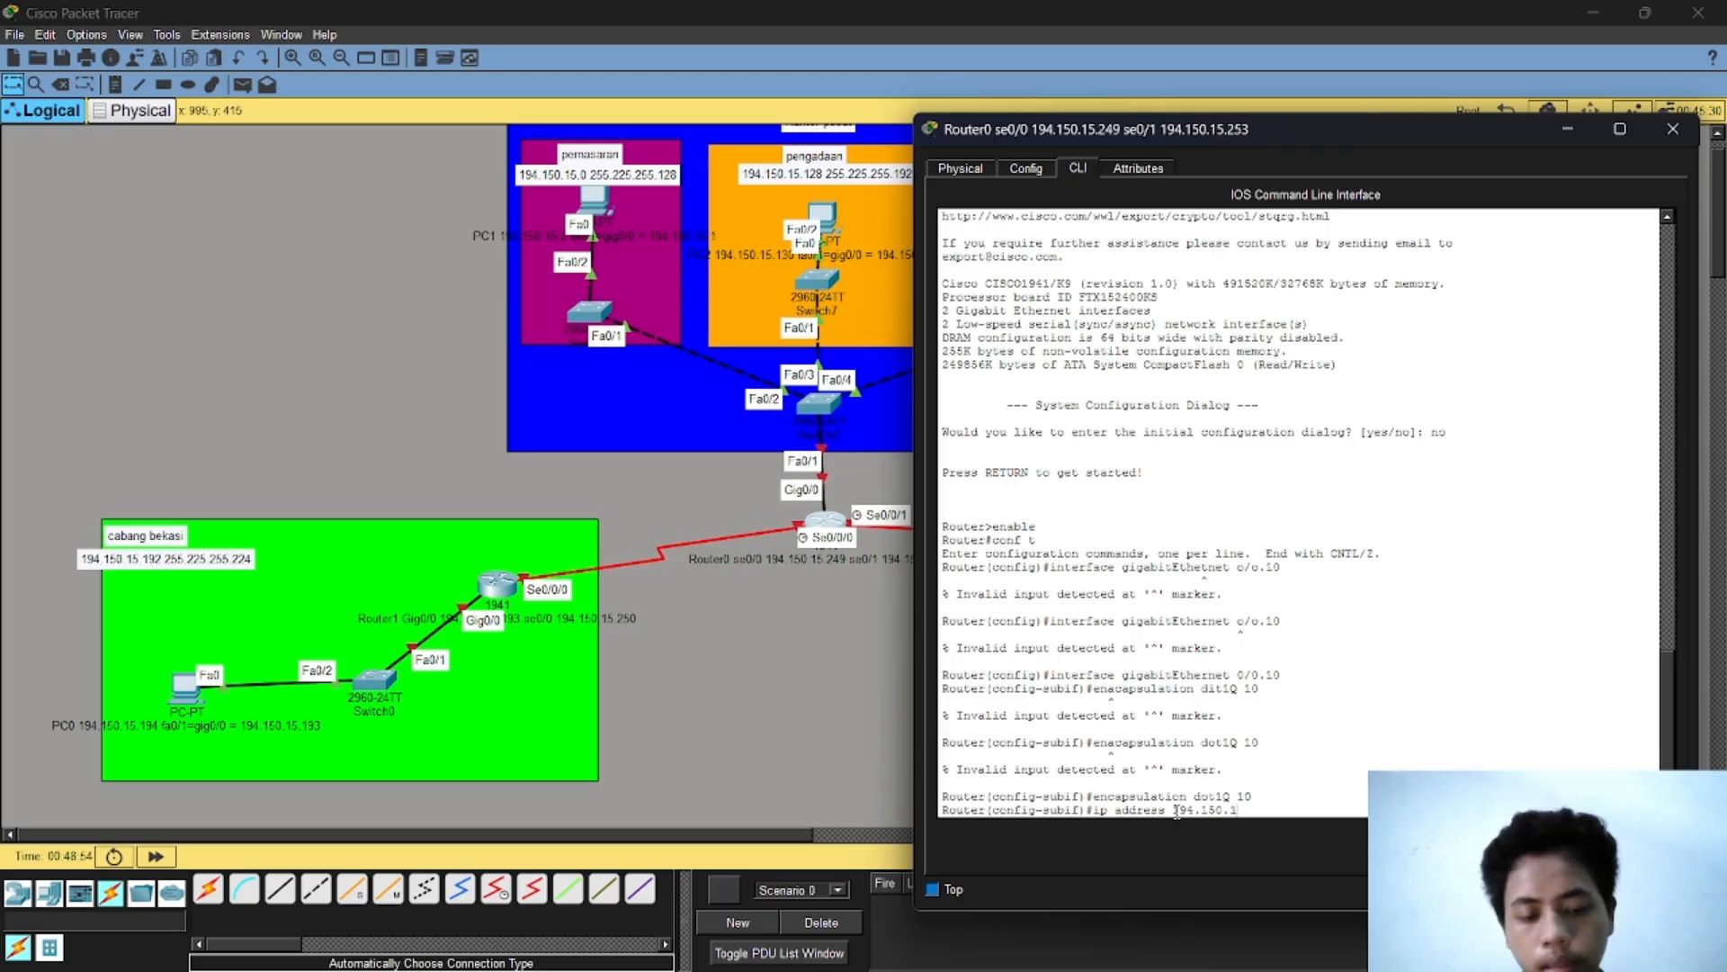
text(5.1)
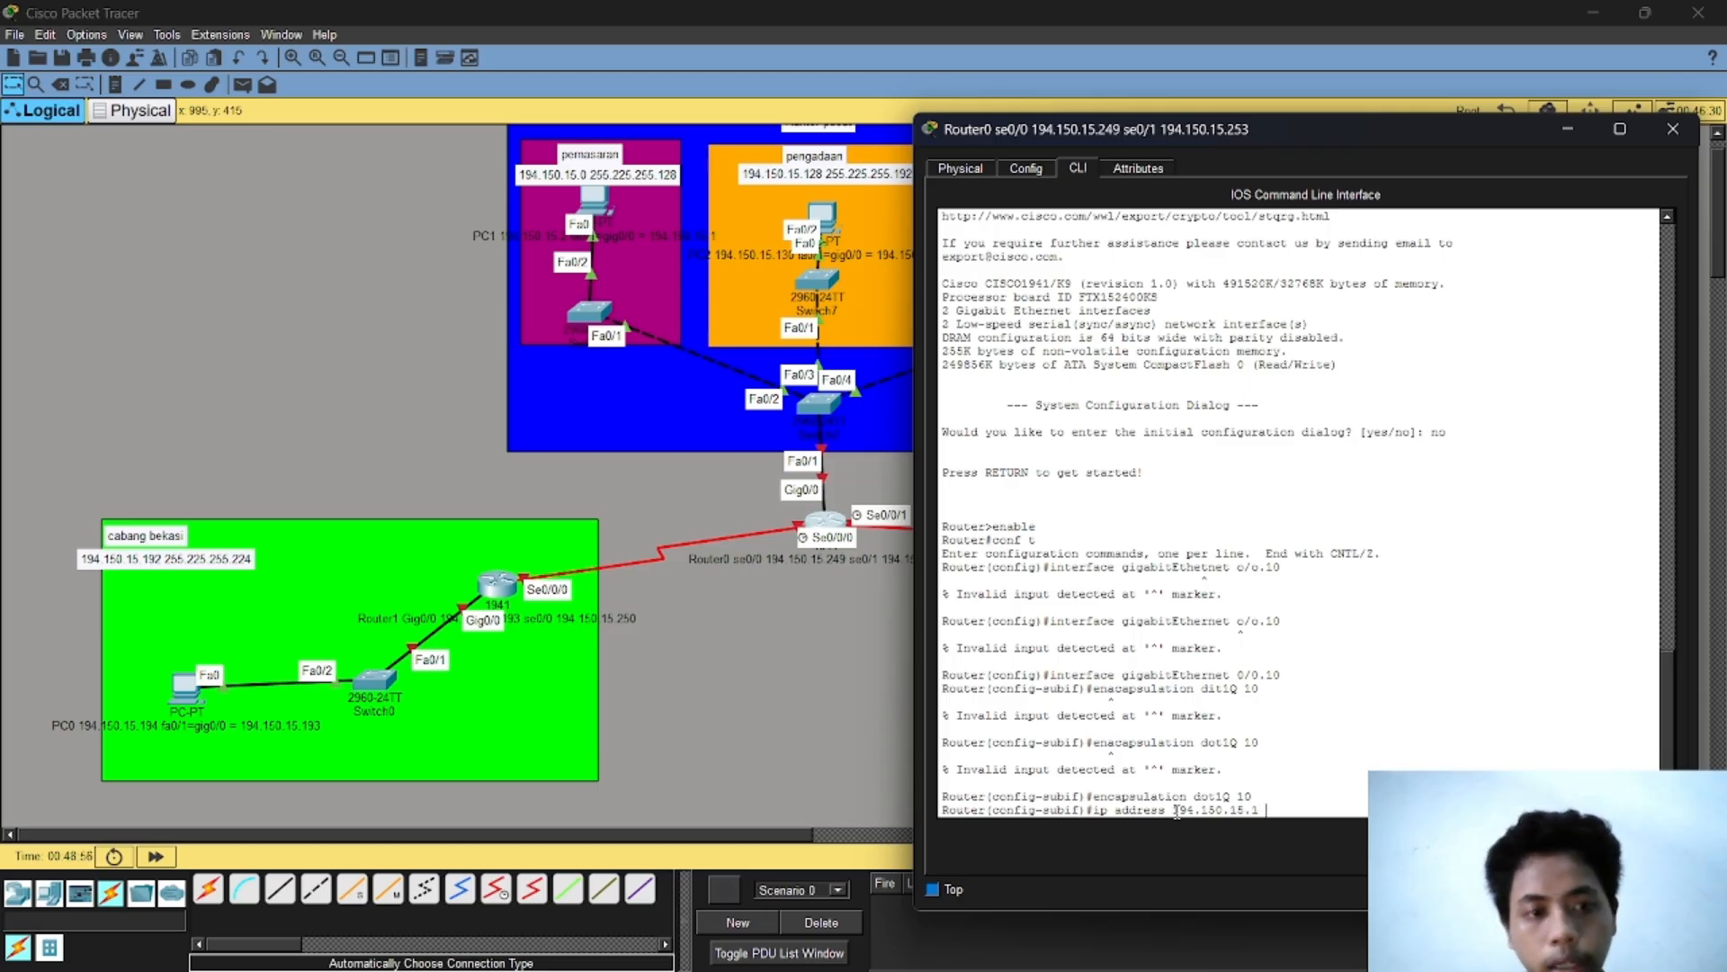
text( 255)
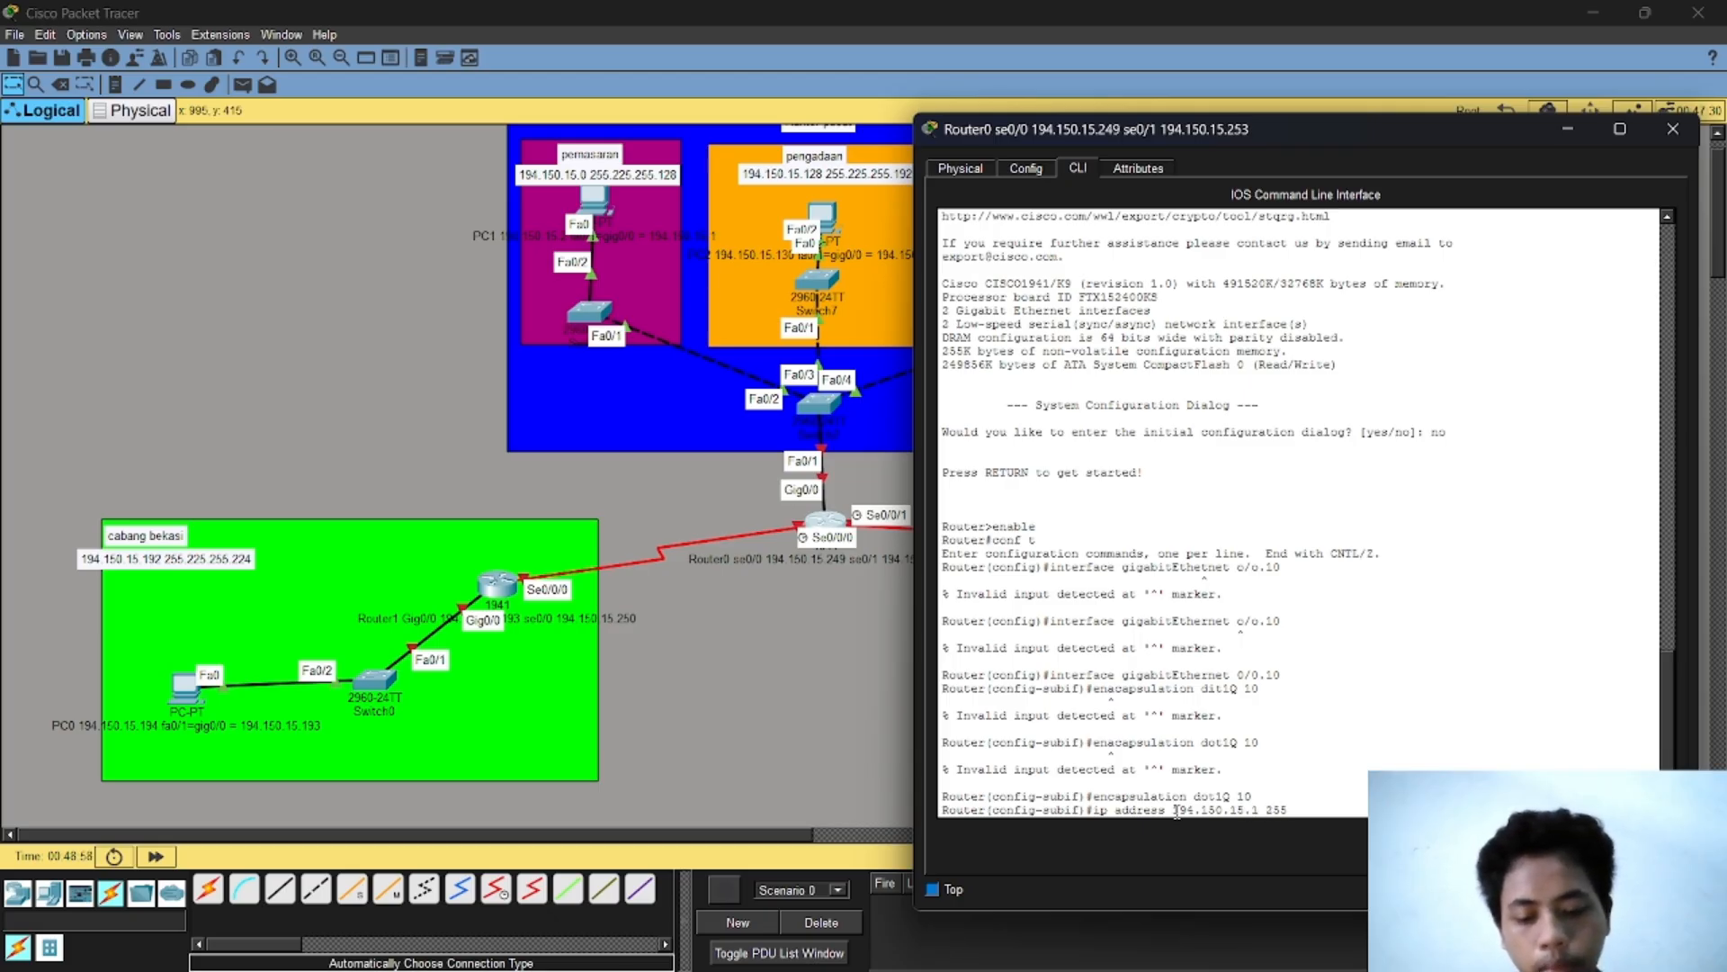
text(.255.255.12)
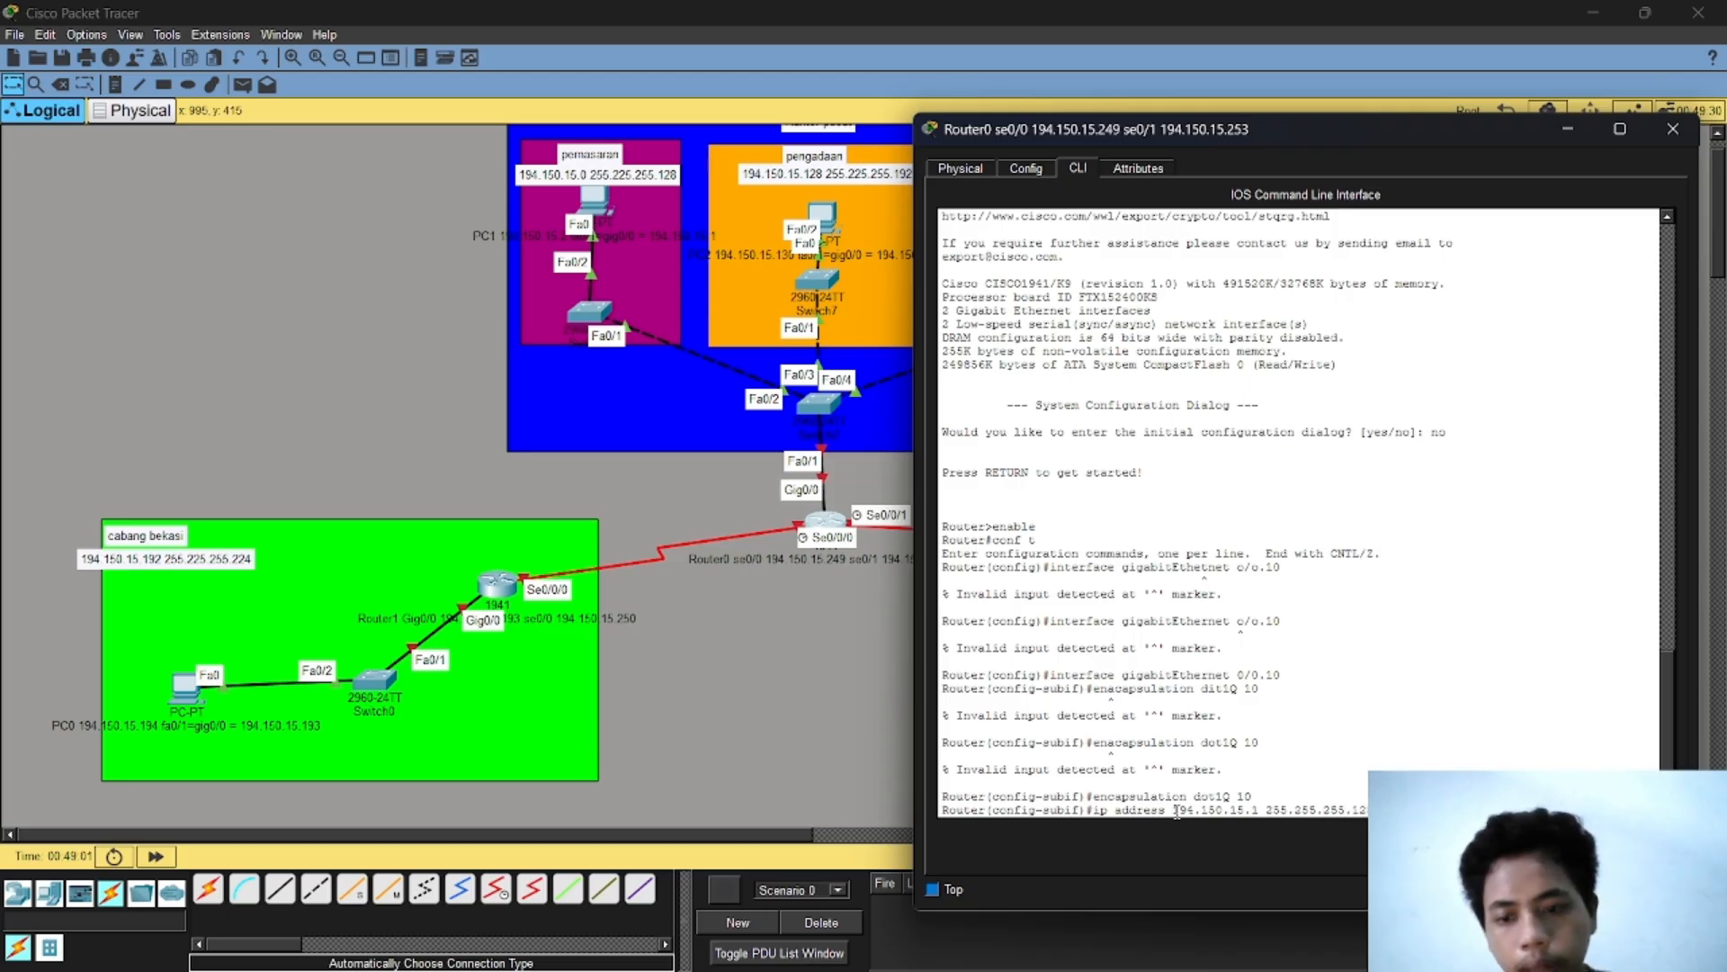
text(8)
key(Return)
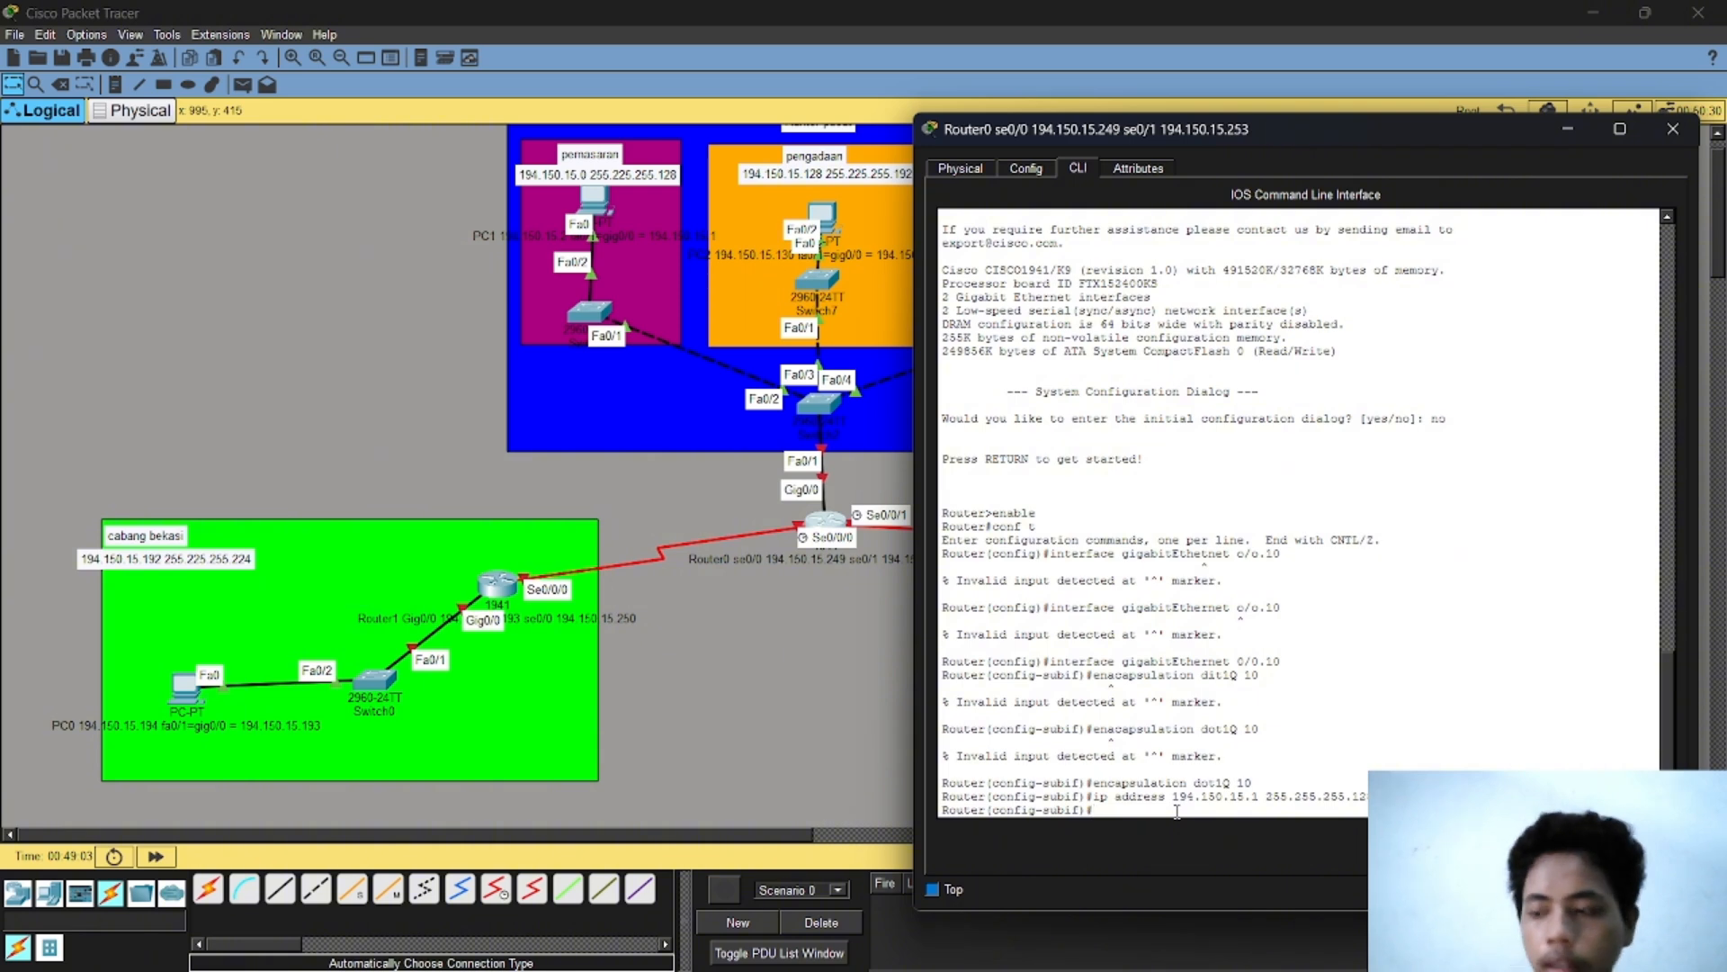
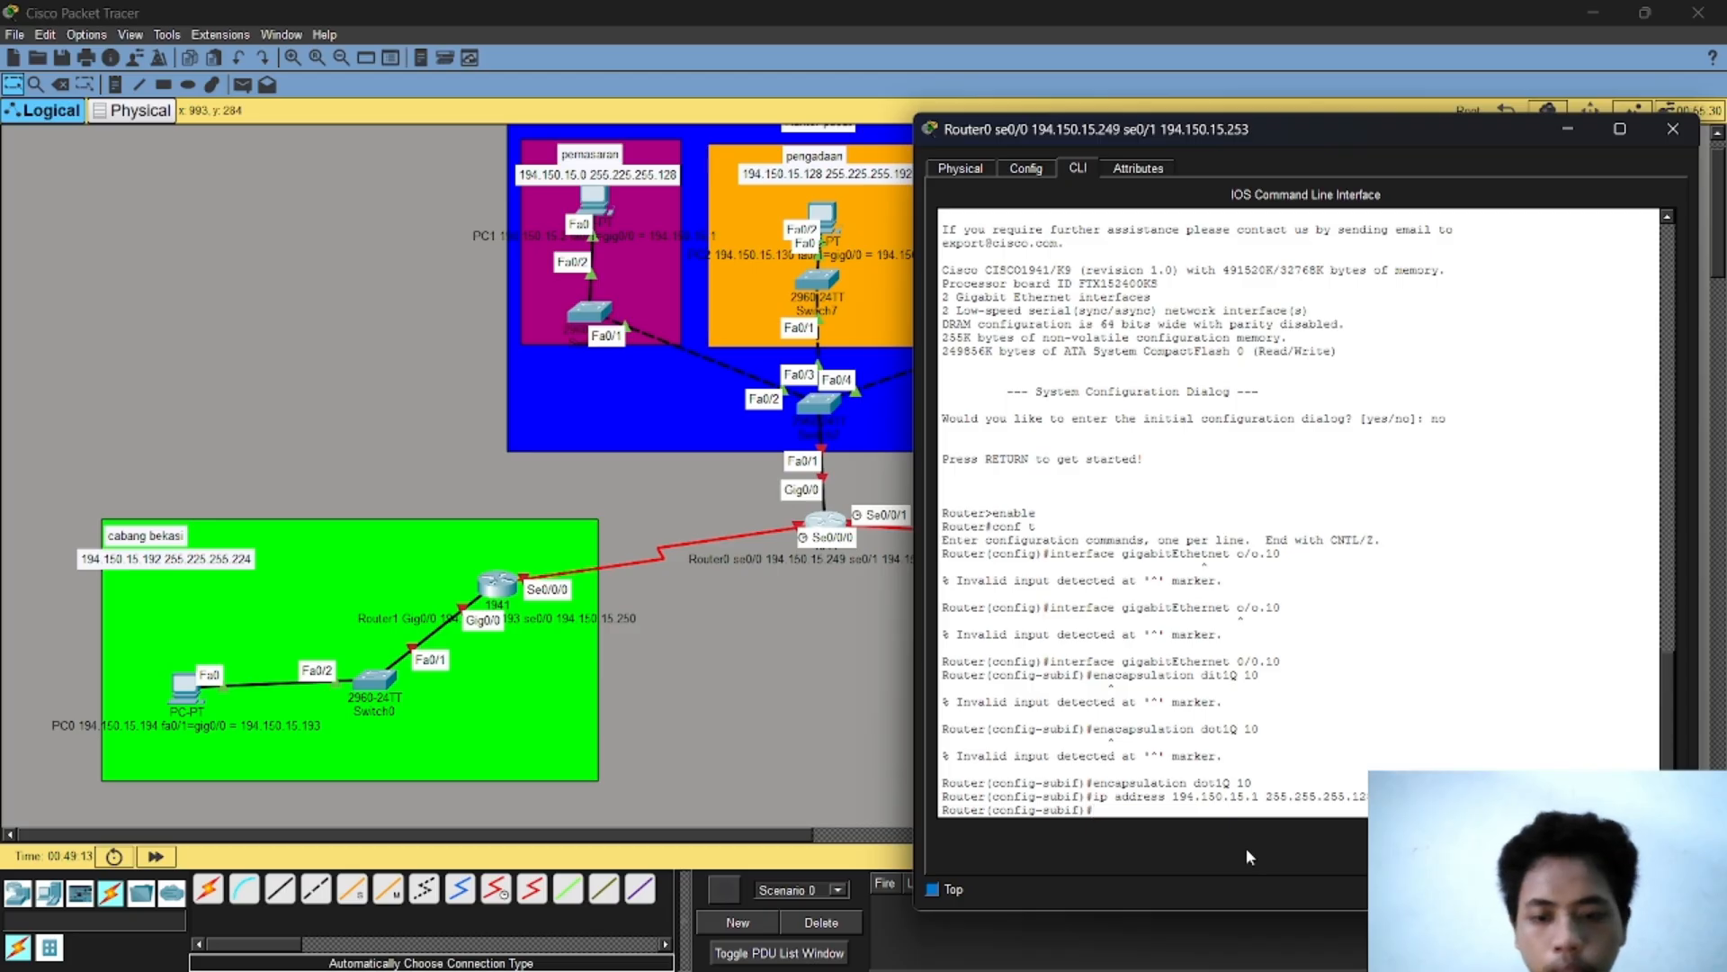
Step: Exit the GigabitEthernet 0/0.10 subinterface back to Router0's global configuration mode
text(exi)
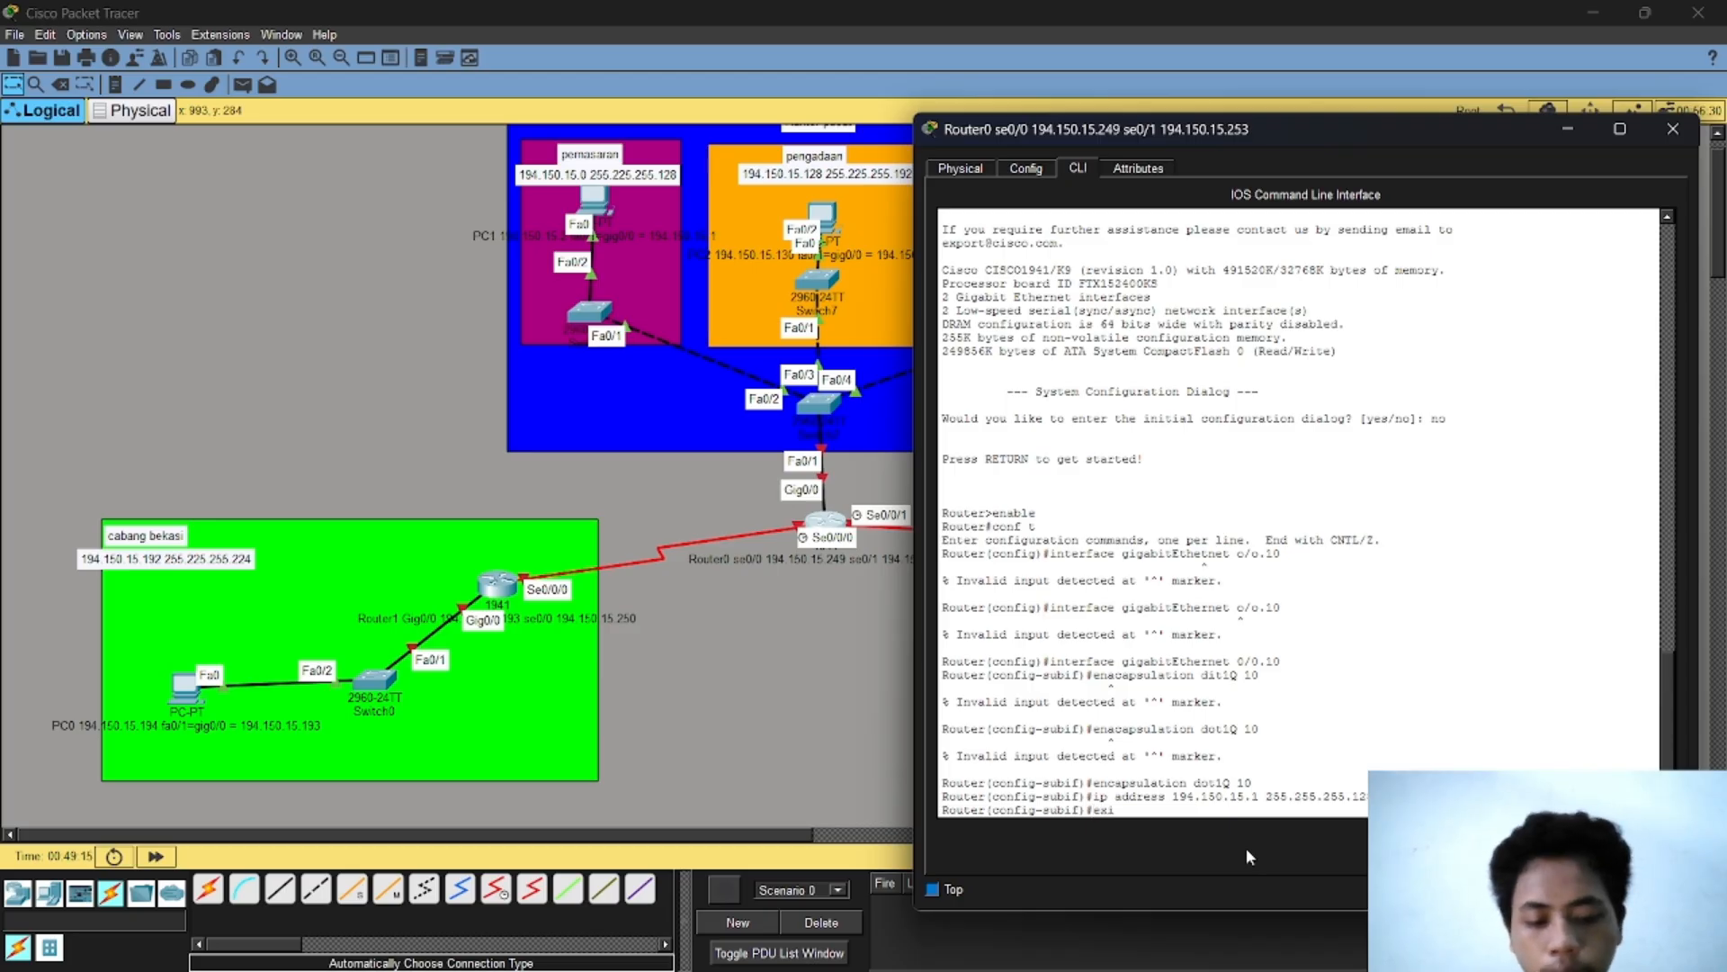
text(itt)
key(Return)
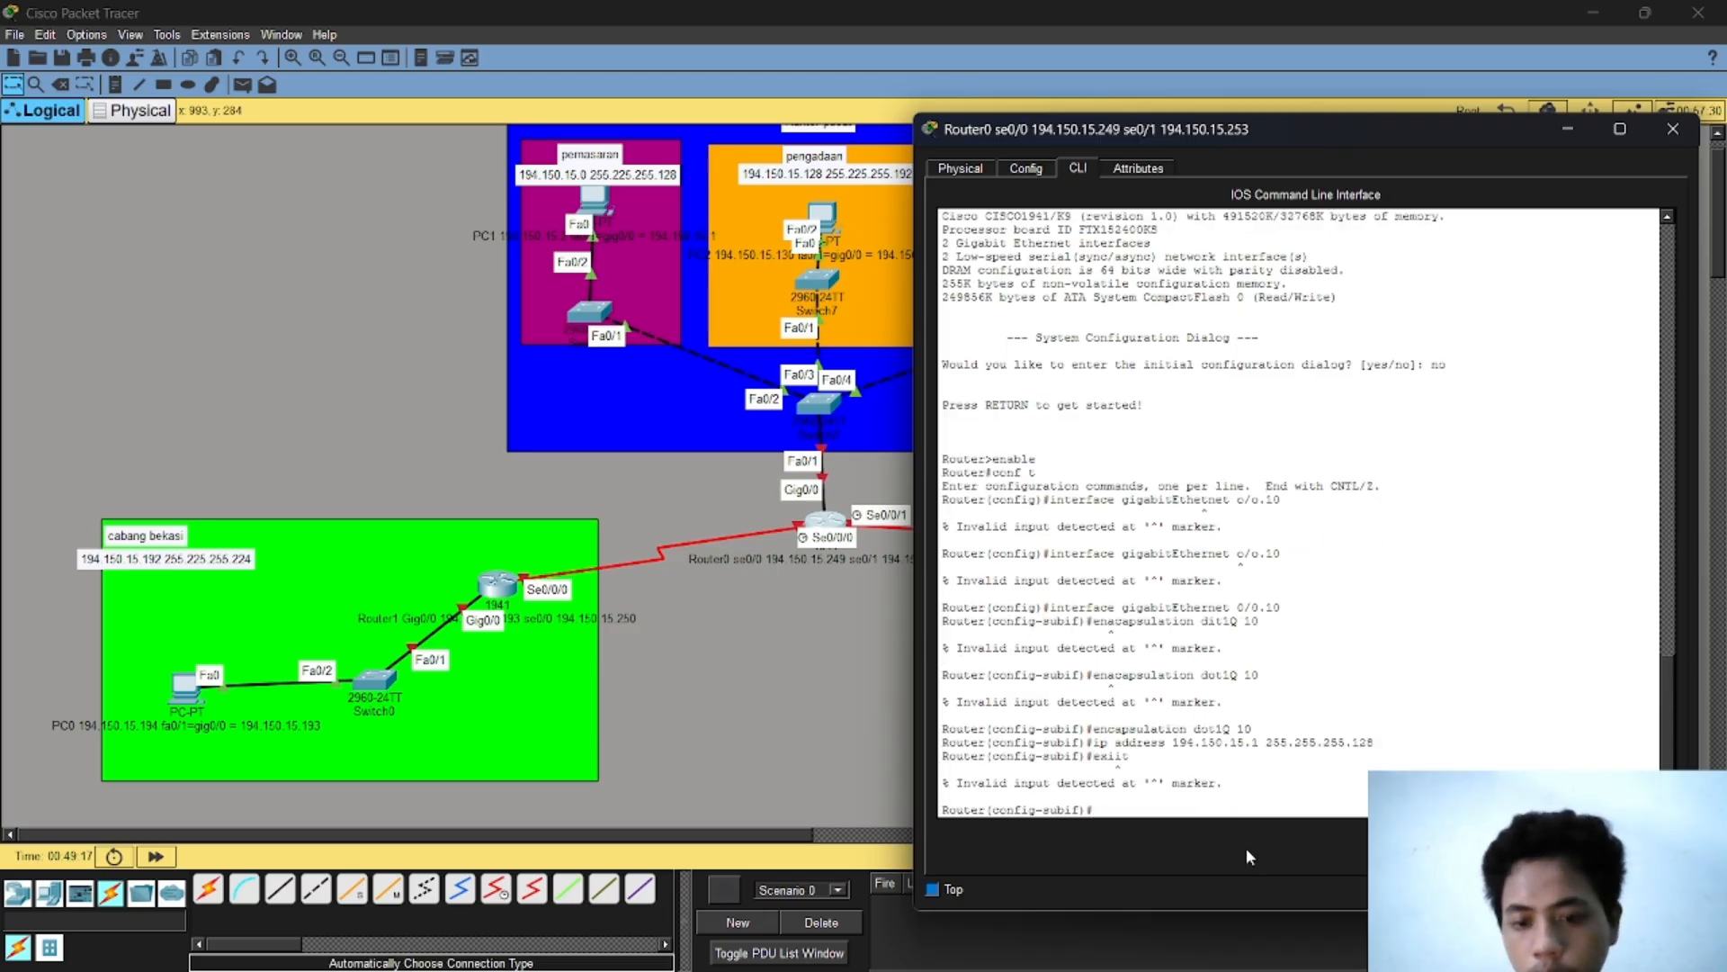
text(exit)
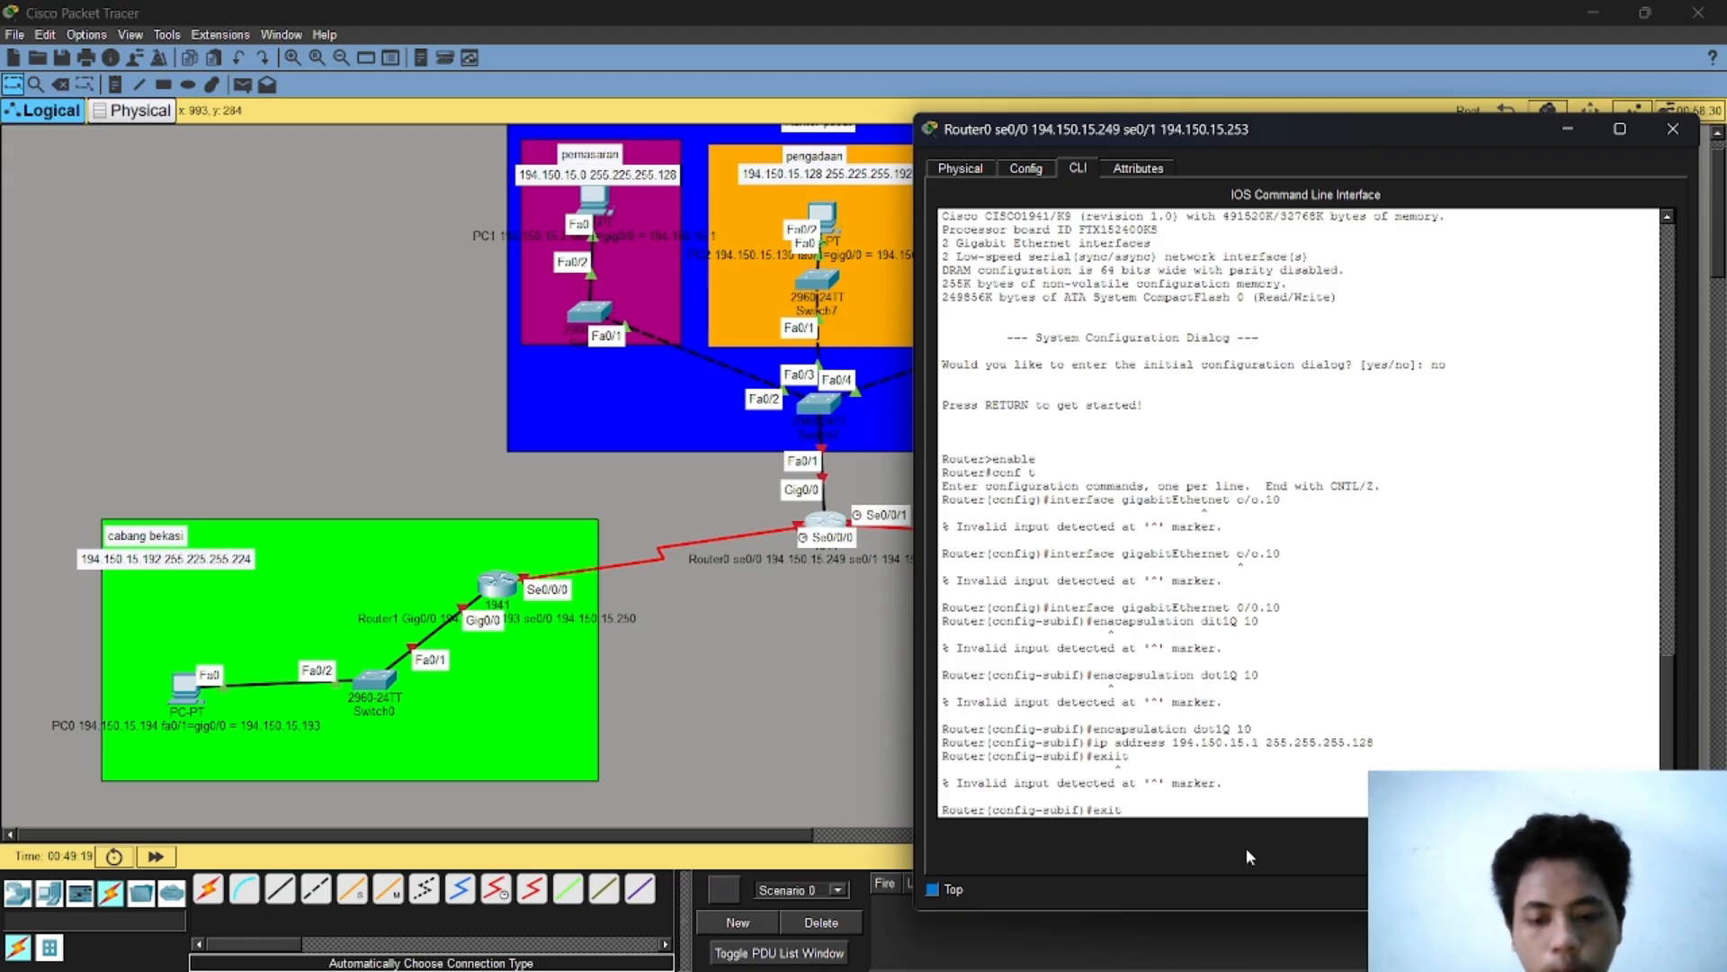
key(Return)
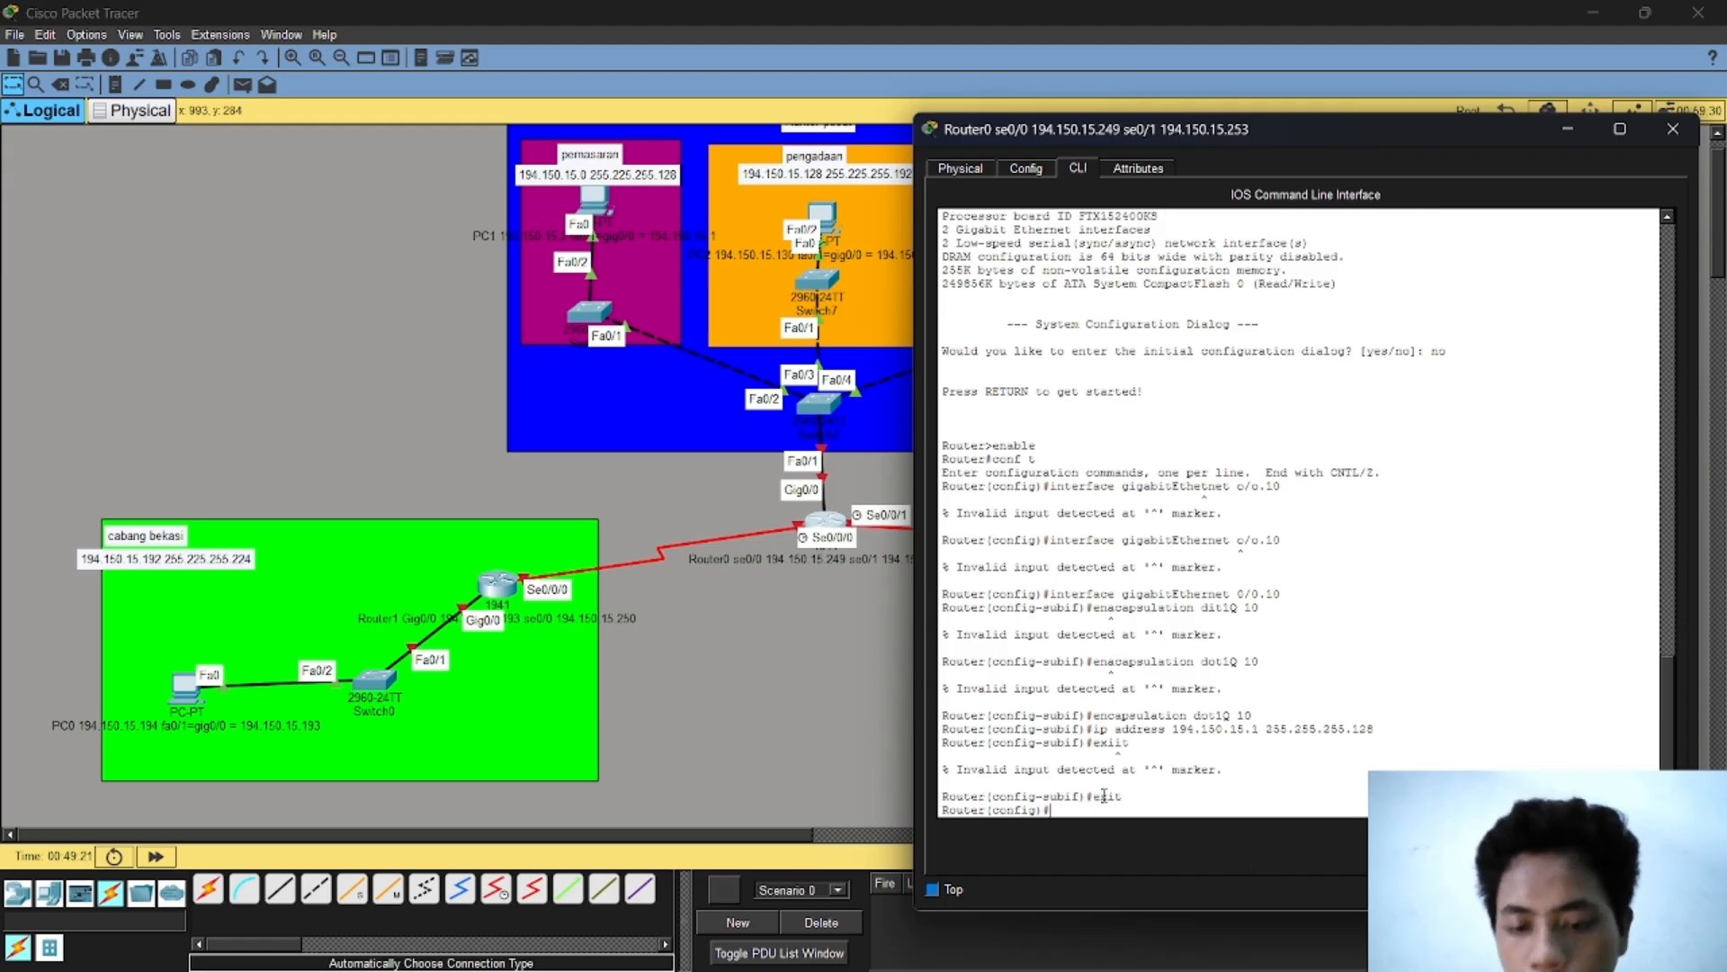
Step: Reuse the earlier interface command to enter subinterface GigabitEthernet 0/0.20 on Router0
key(Up)
key(Up)
key(Up)
key(Up)
key(Up)
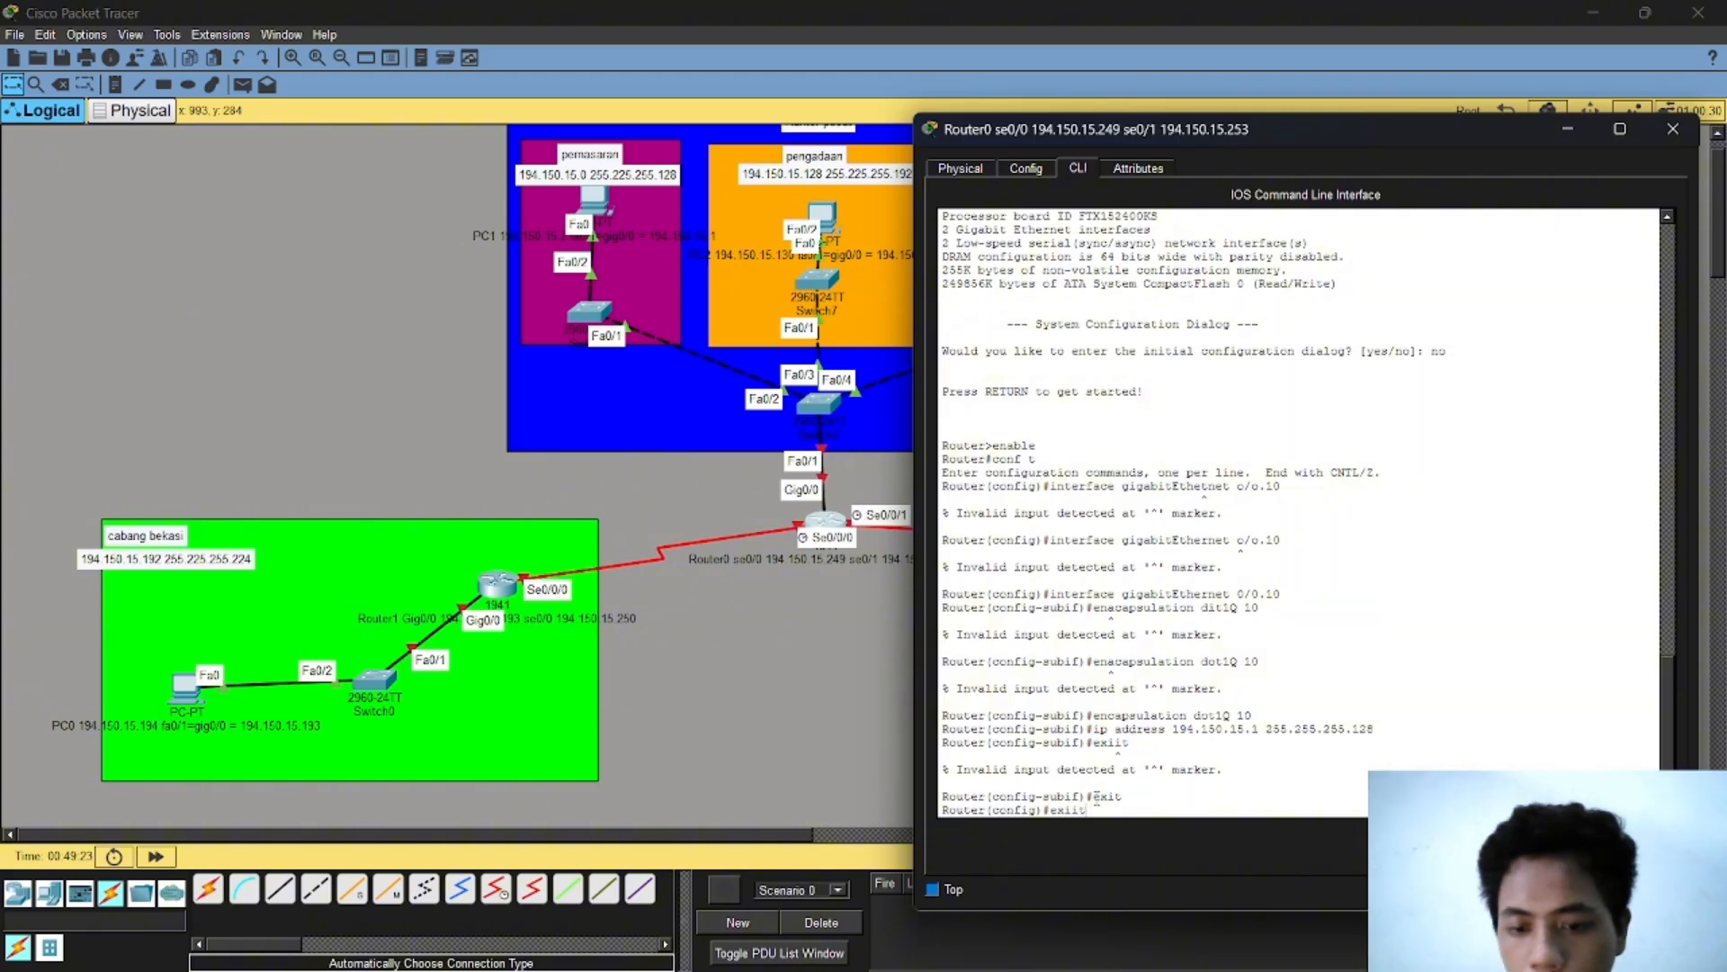
key(Up)
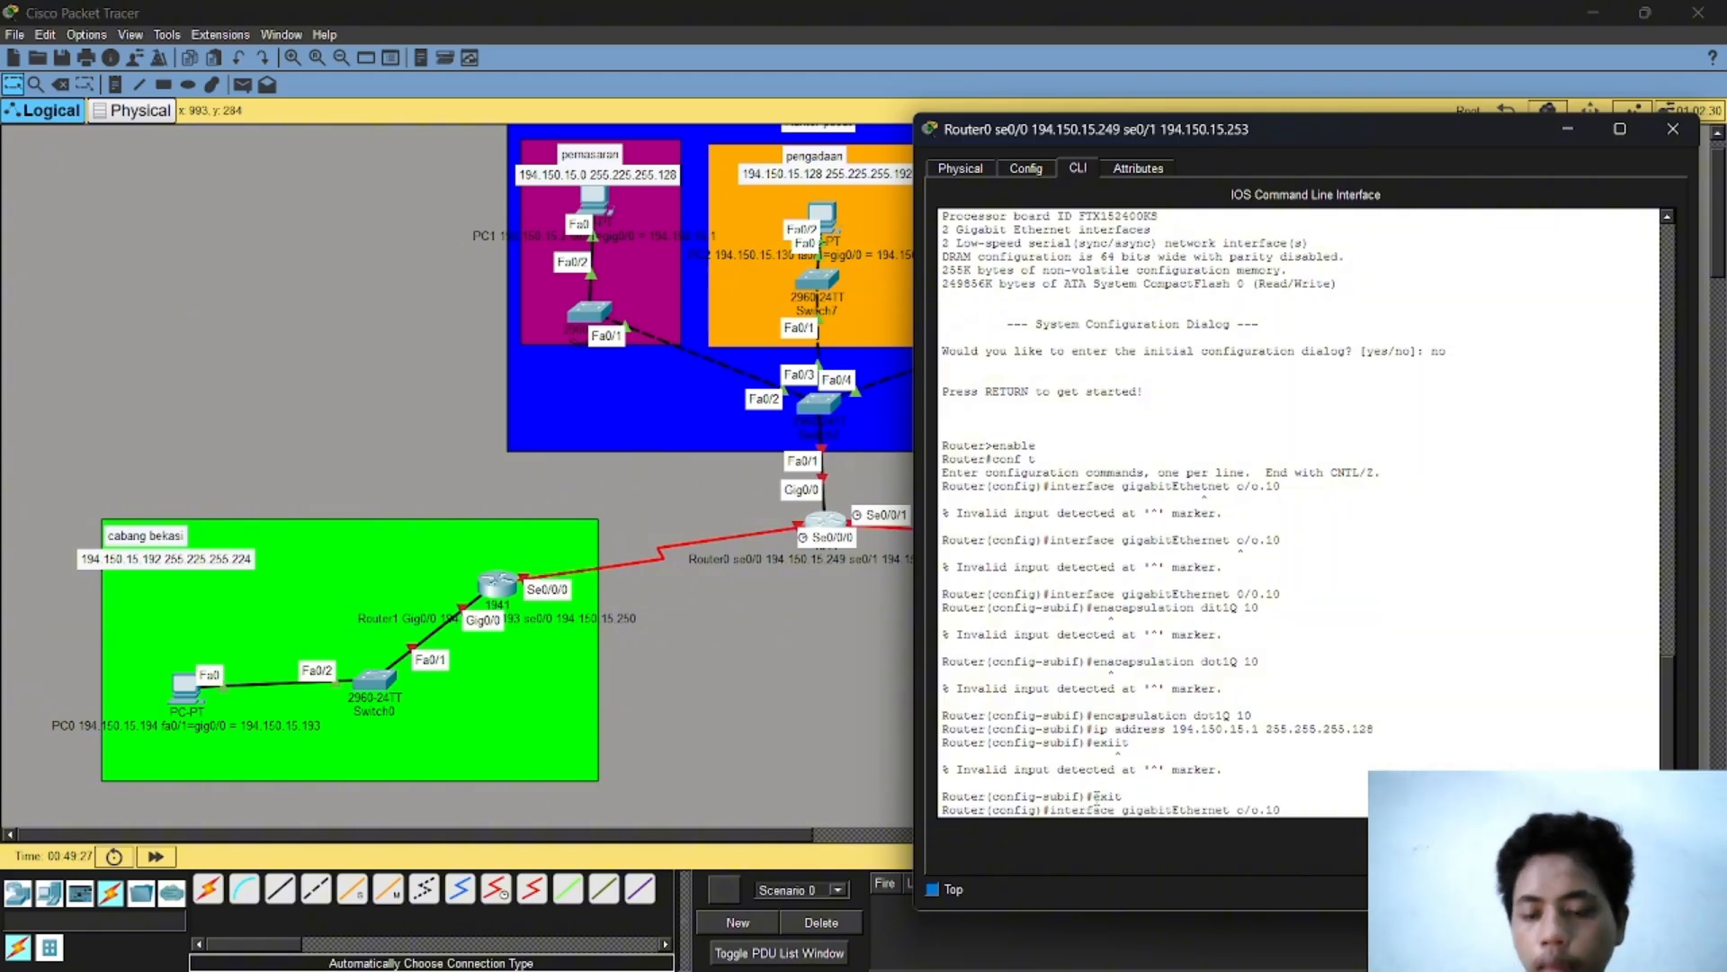
key(BackSpace)
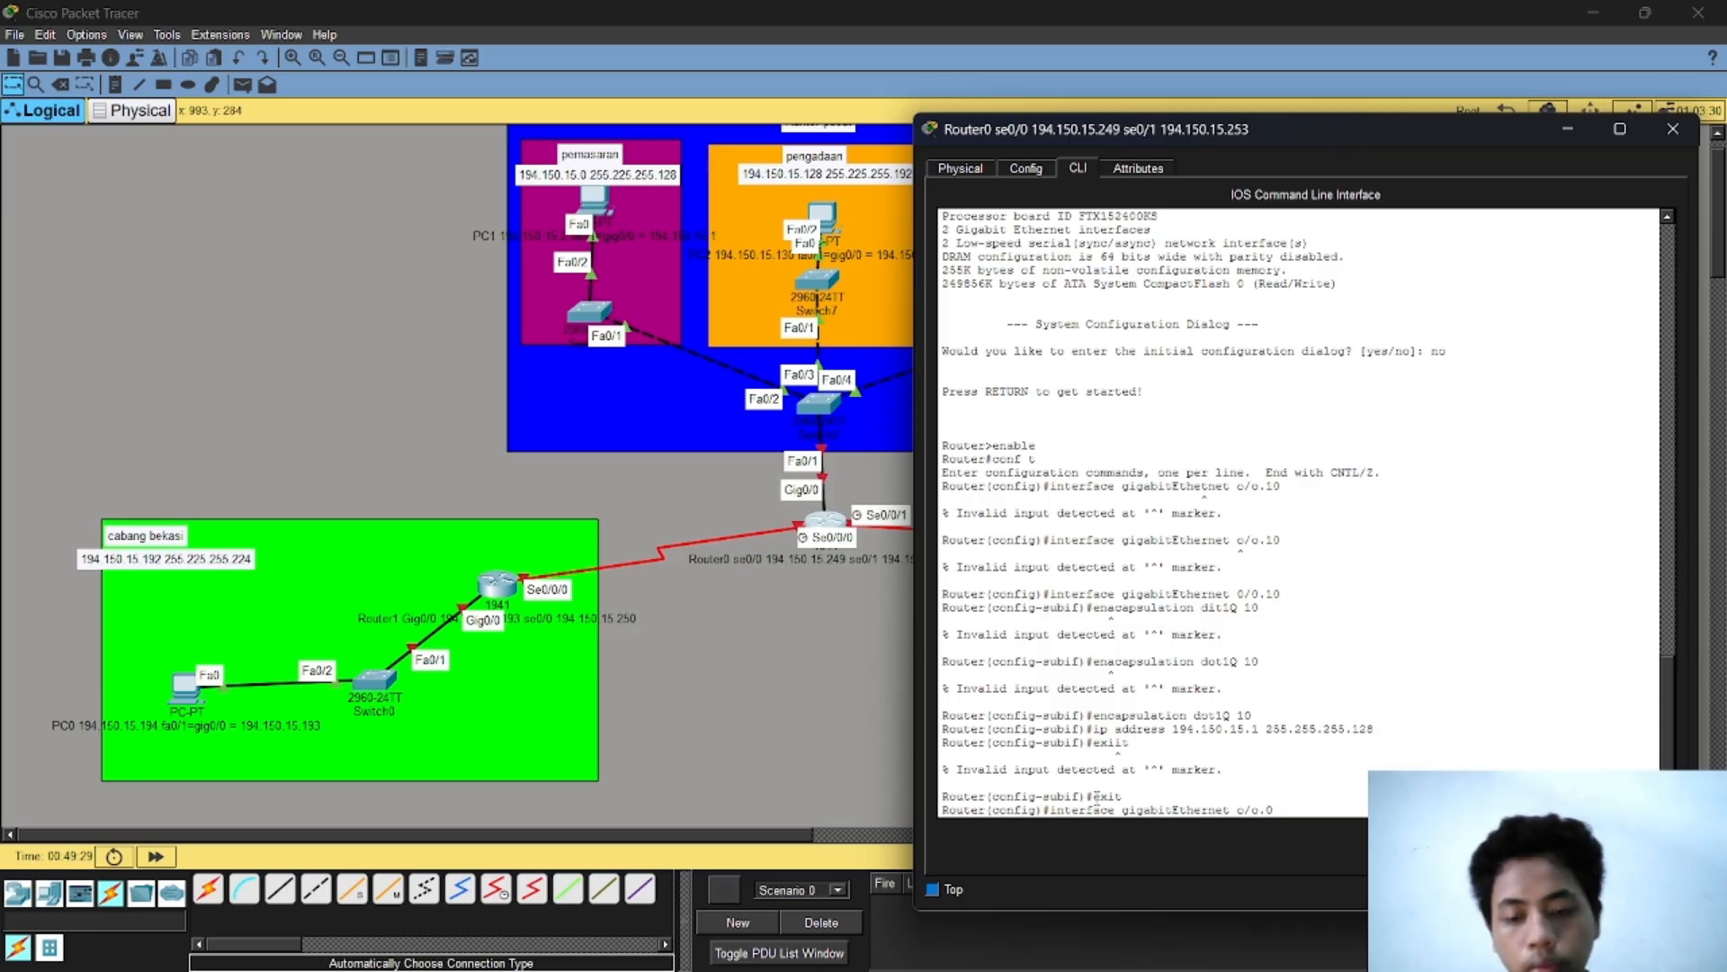
text(2)
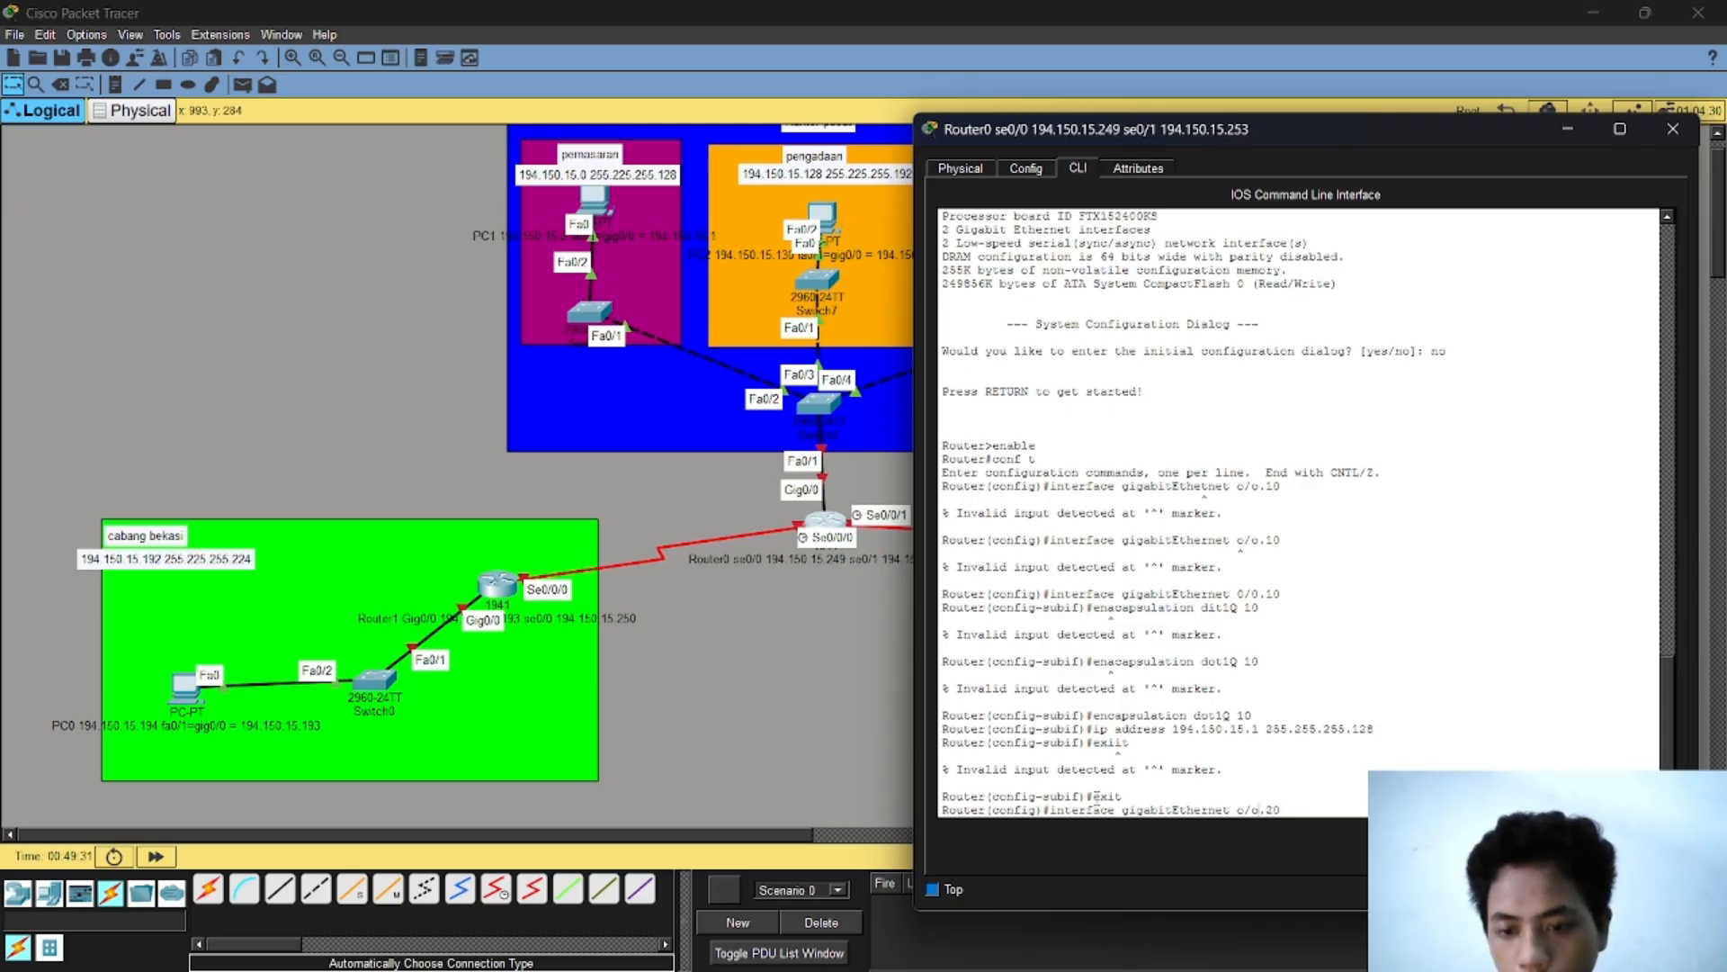
Step: Apply encapsulation dot1Q 20 to the GigabitEthernet 0/0.20 subinterface
key(Up)
key(Up)
key(Up)
key(Up)
key(Up)
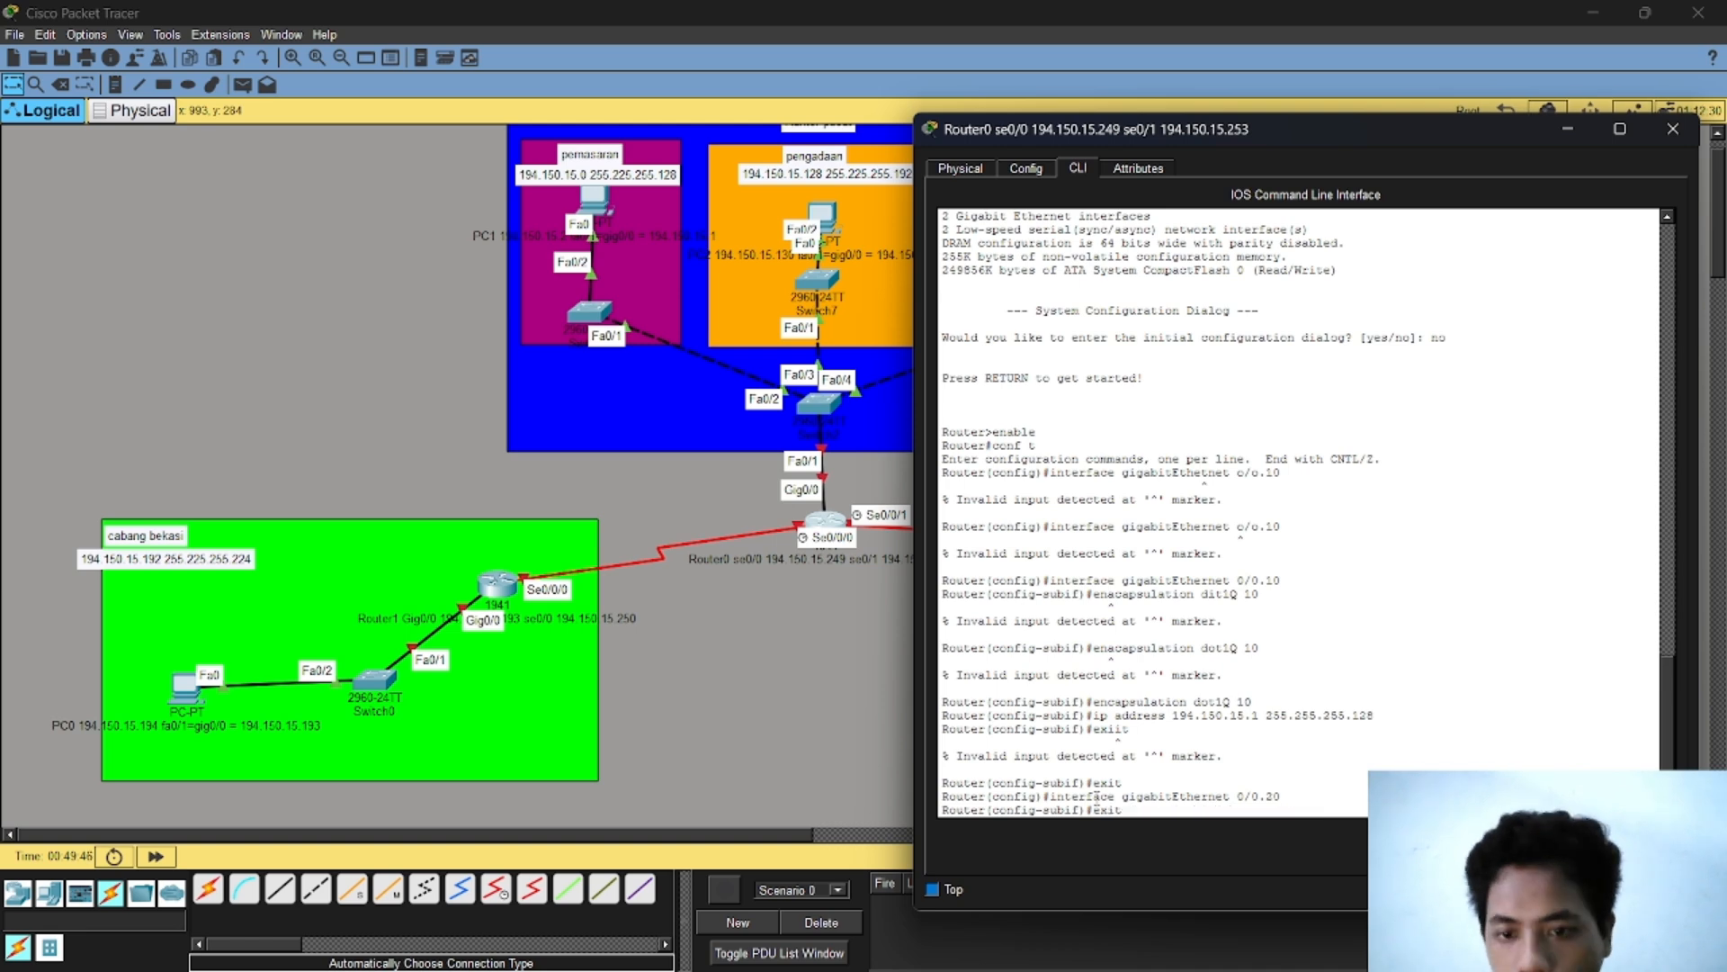
key(BackSpace)
key(Return)
Step: Assign IP address 194.150.15.129 with mask 255.255.255.192 to the GigabitEthernet 0/0.20 subinterface
key(Up)
key(Up)
key(Up)
key(Up)
key(Up)
drag(1351, 129, 1441, 117)
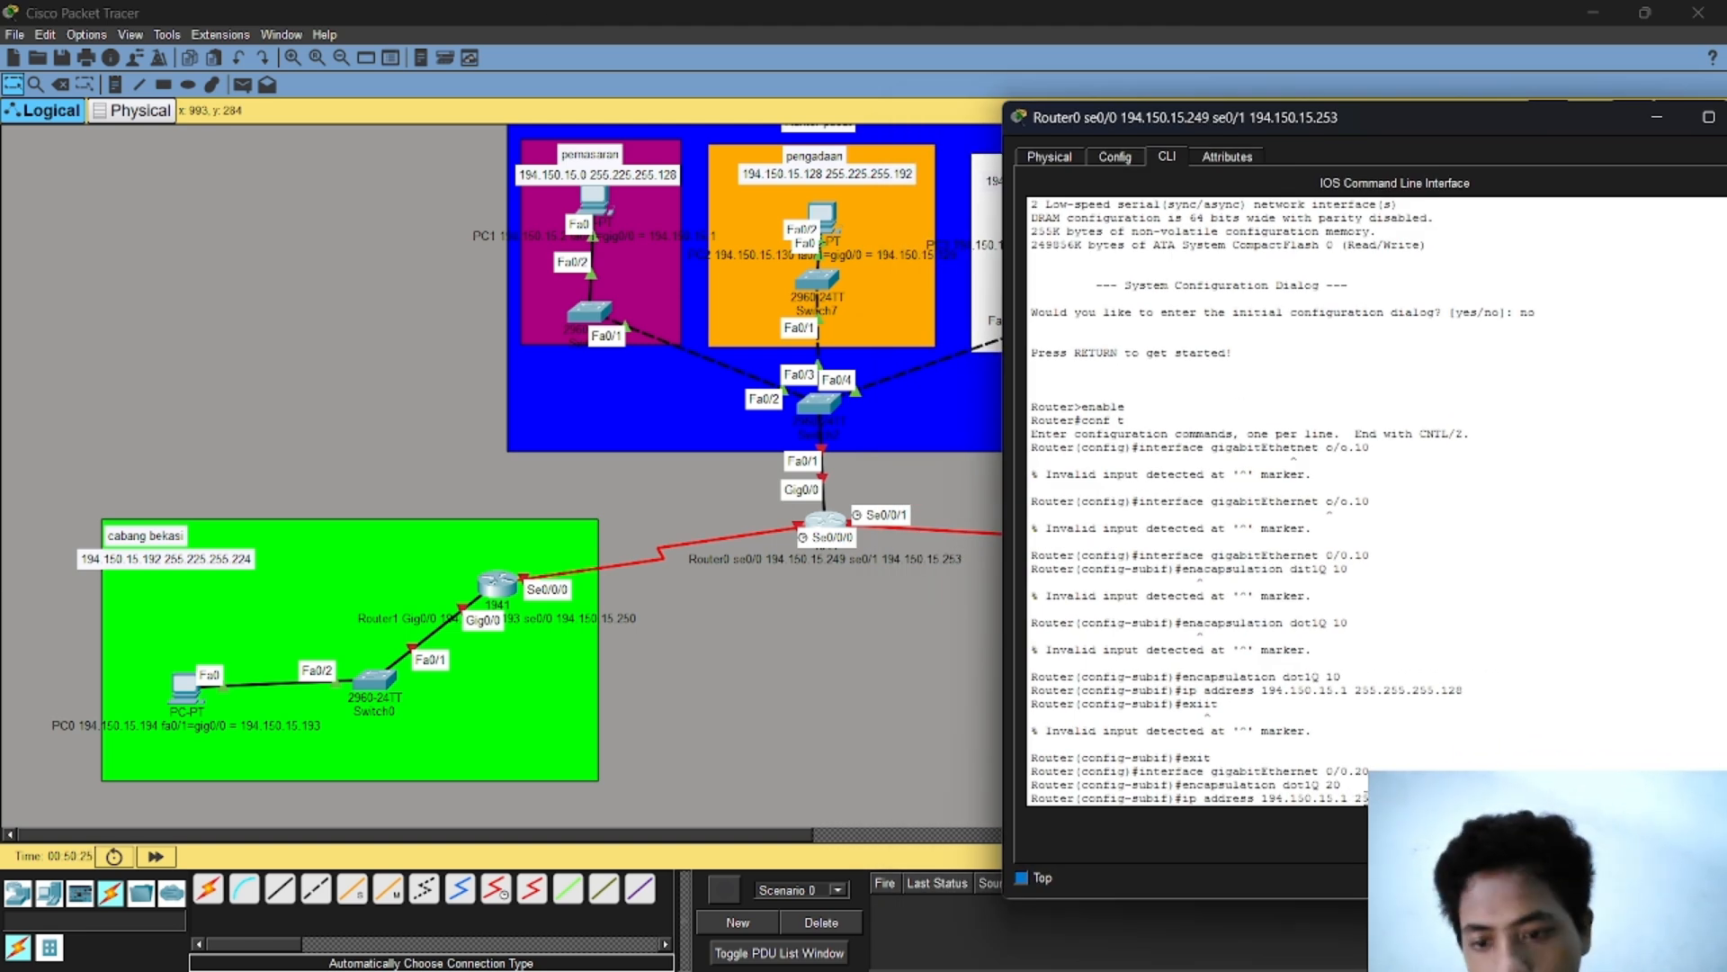
key(BackSpace)
key(BackSpace)
key(BackSpace)
key(BackSpace)
key(BackSpace)
key(BackSpace)
key(BackSpace)
key(BackSpace)
key(BackSpace)
key(BackSpace)
key(BackSpace)
key(BackSpace)
key(BackSpace)
key(BackSpace)
key(BackSpace)
key(BackSpace)
text(29 255.255.255.192)
key(Return)
Step: Exit the current subinterface and enter subinterface GigabitEthernet 0/0.30 on Router0
text(exit)
key(Return)
key(Up)
key(Up)
key(Up)
key(Up)
key(BackSpace)
key(BackSpace)
text(30)
key(Return)
Step: Apply encapsulation dot1Q 30 to the GigabitEthernet 0/0.30 subinterface
key(Up)
key(Up)
key(Up)
key(Up)
key(BackSpace)
key(BackSpace)
text(30)
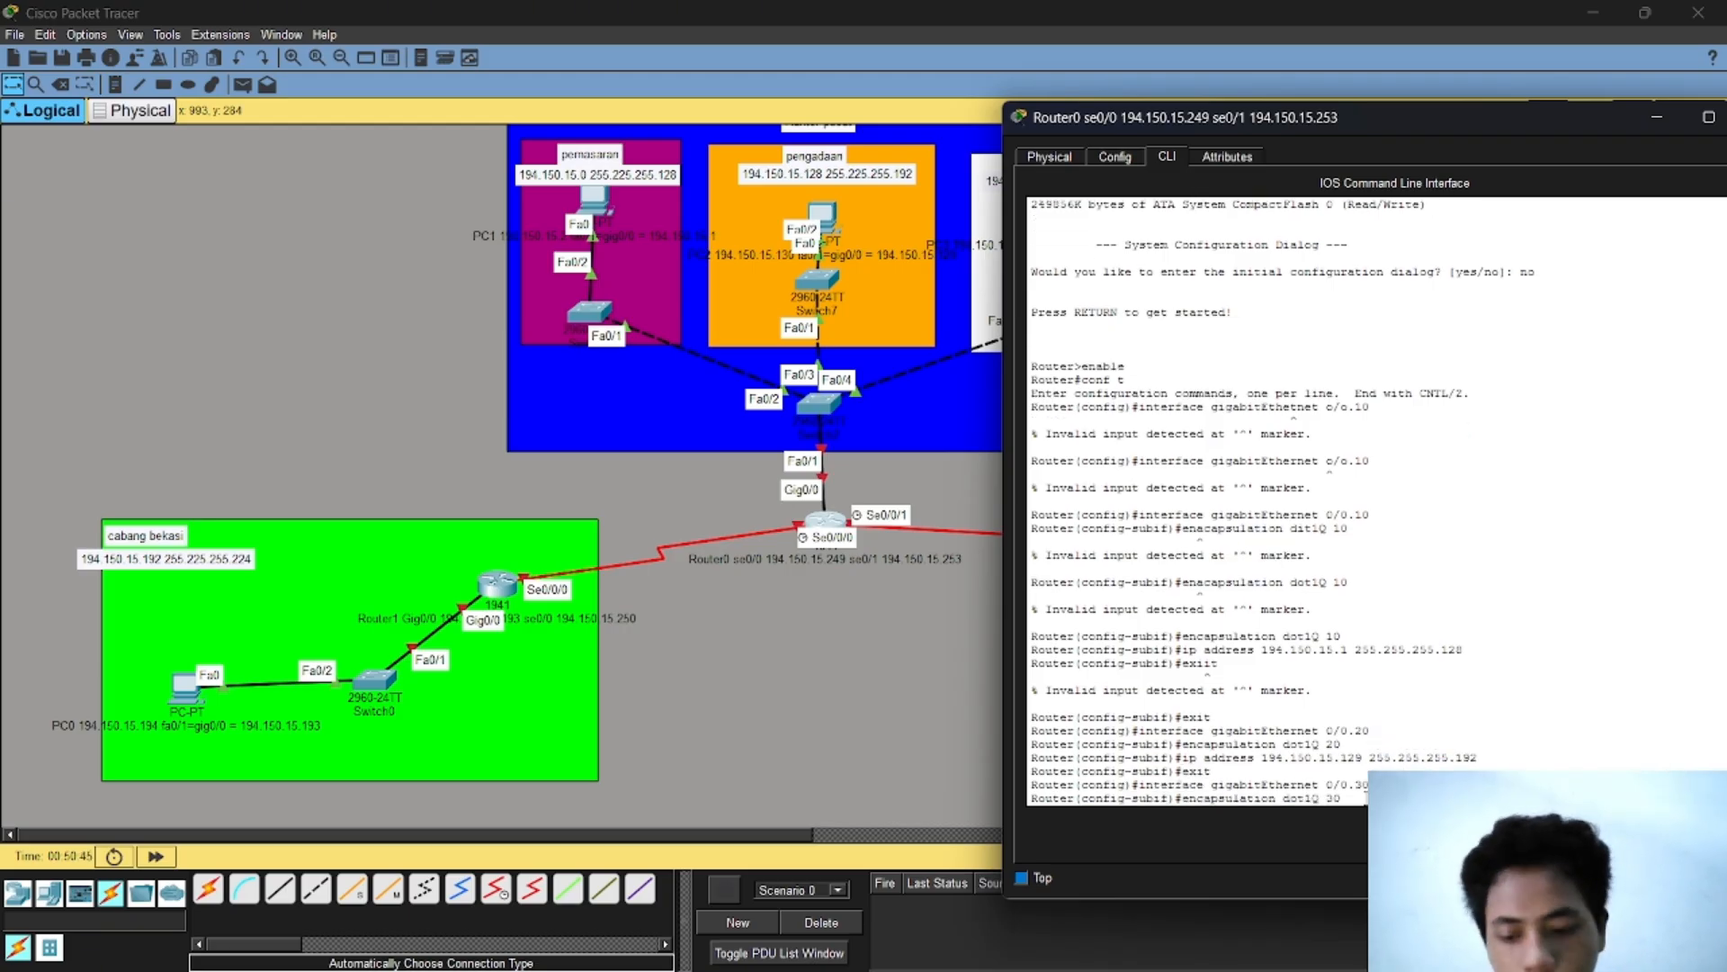
key(Return)
Step: Assign IP address 194.150.15.241 with mask 255.255.255.248 to the GigabitEthernet 0/0.30 subinterface
key(Up)
key(Up)
key(Up)
key(Up)
drag(1579, 118, 750, 142)
key(BackSpace)
key(BackSpace)
key(BackSpace)
key(BackSpace)
key(BackSpace)
key(BackSpace)
key(BackSpace)
key(BackSpace)
key(BackSpace)
key(BackSpace)
key(BackSpace)
key(BackSpace)
key(BackSpace)
key(BackSpace)
key(BackSpace)
key(BackSpace)
key(BackSpace)
key(BackSpace)
key(BackSpace)
text(241 255.255.255.192)
key(BackSpace)
key(BackSpace)
key(BackSpace)
text(248)
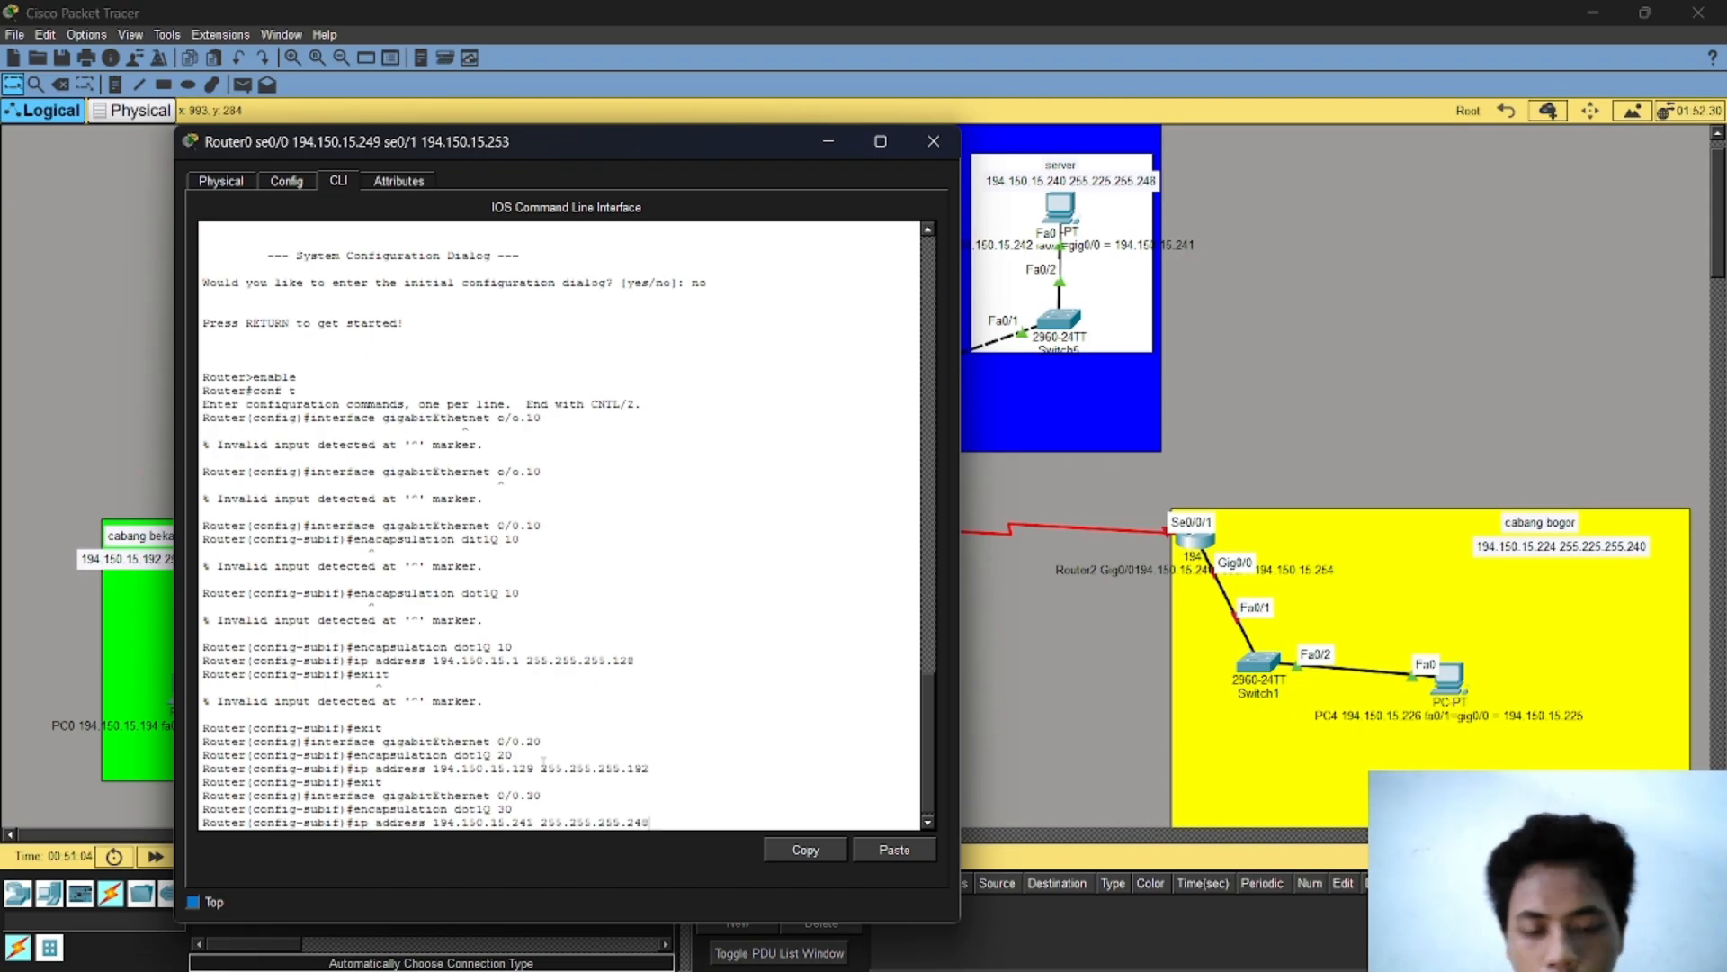
key(Return)
Step: Exit the GigabitEthernet 0/0.30 subinterface and close Router0's configuration window
text(exit)
key(Return)
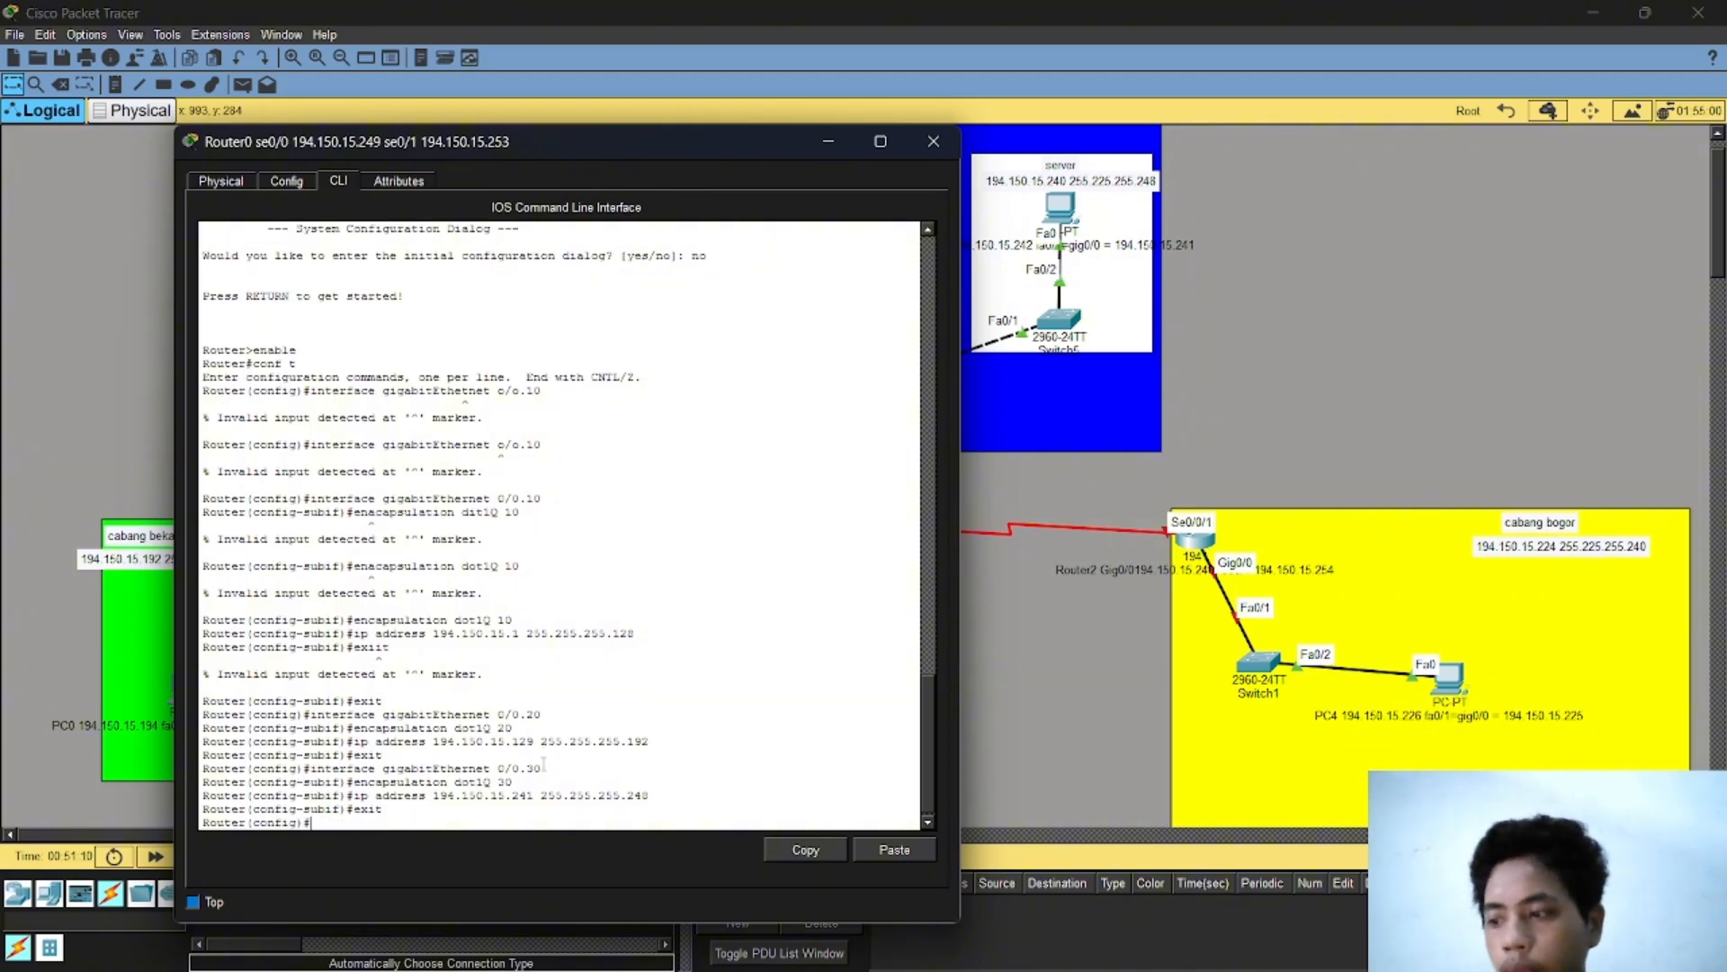
click(930, 144)
Step: Open the configuration of Router1 in cabang bekasi and turn on its GigabitEthernet0/0 port
click(504, 583)
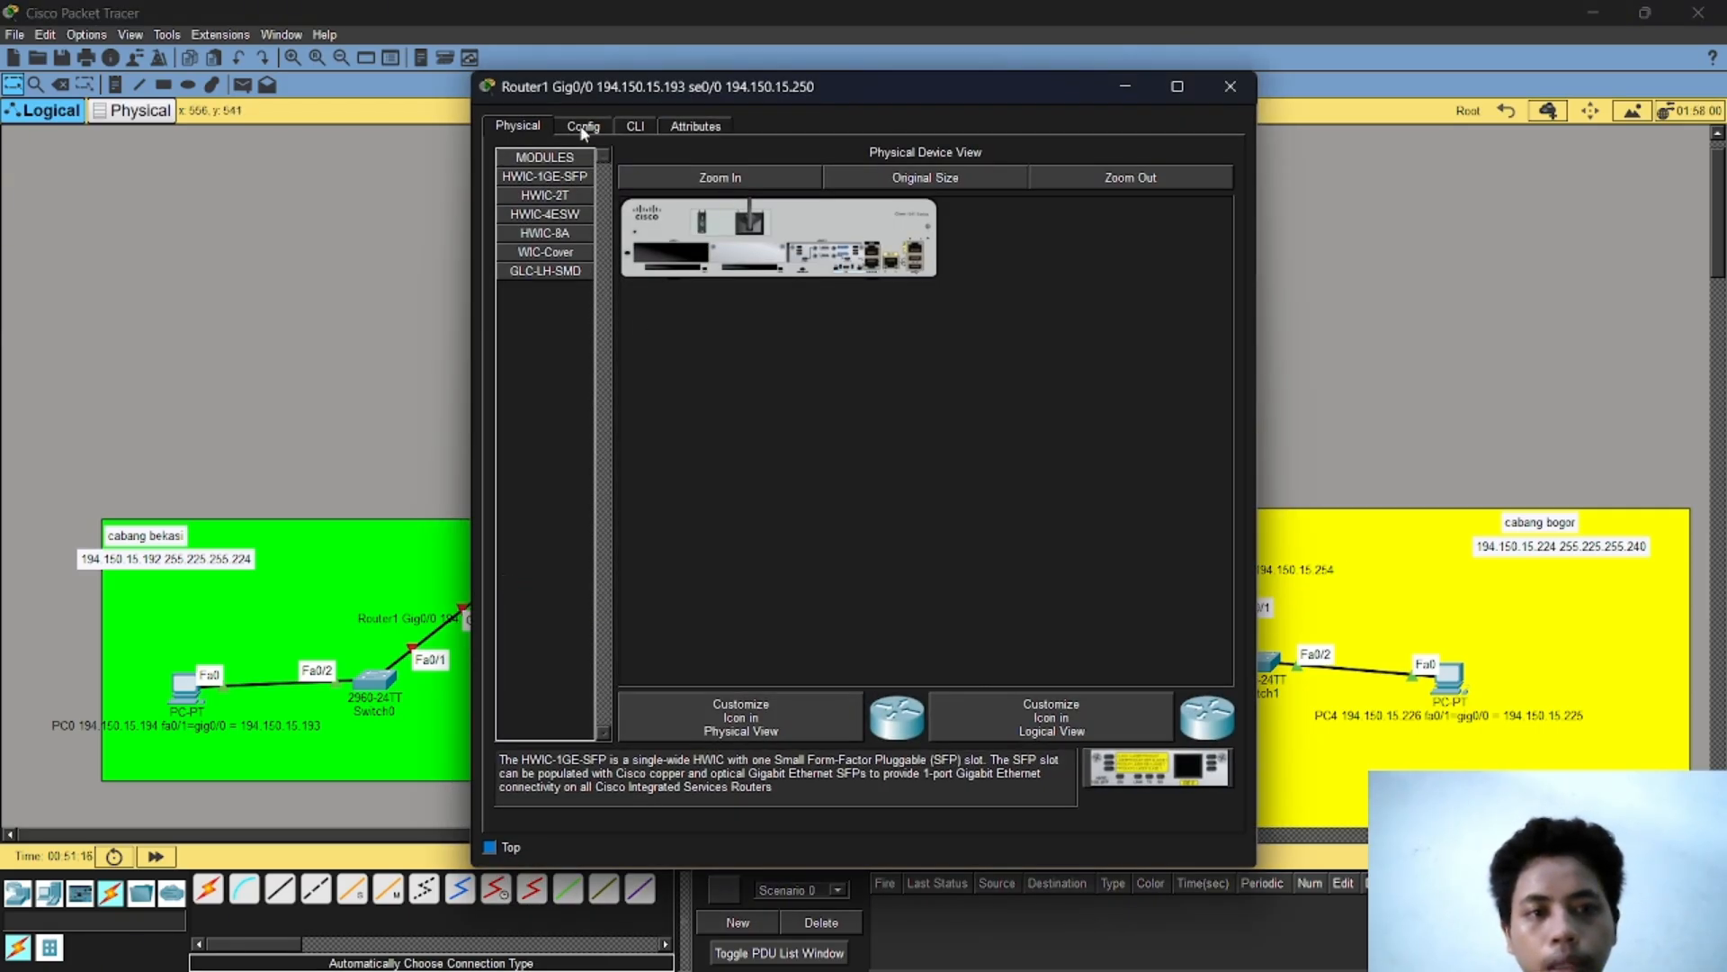
click(583, 128)
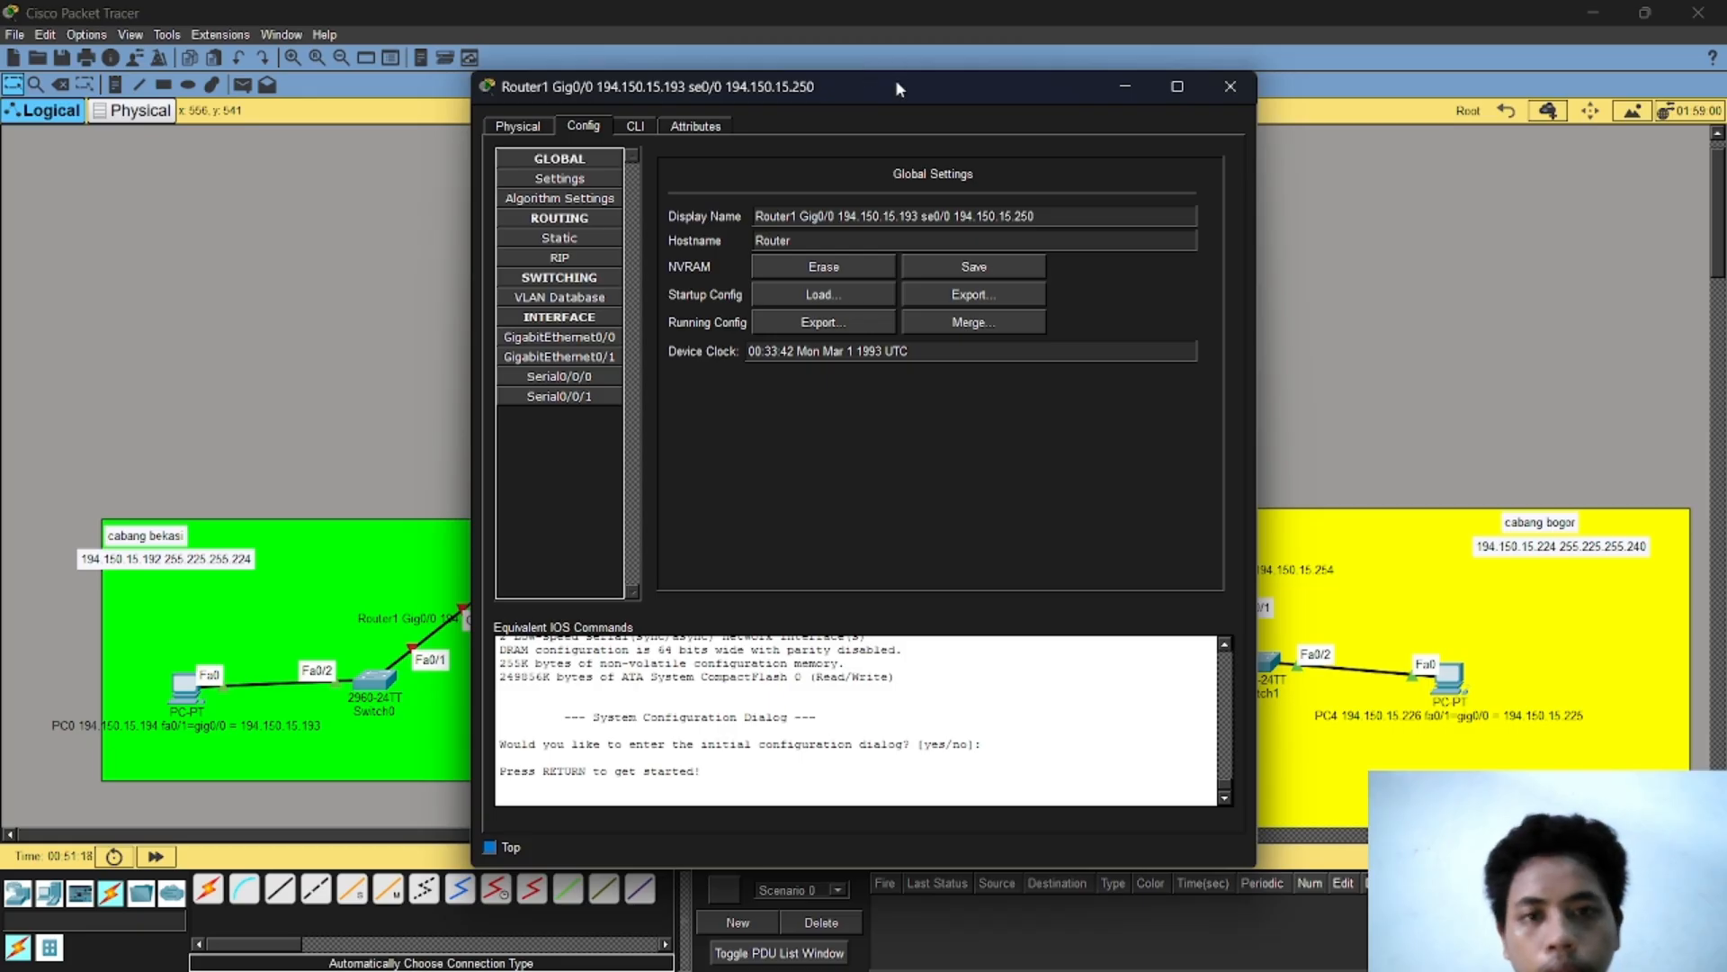
drag(896, 87, 1221, 99)
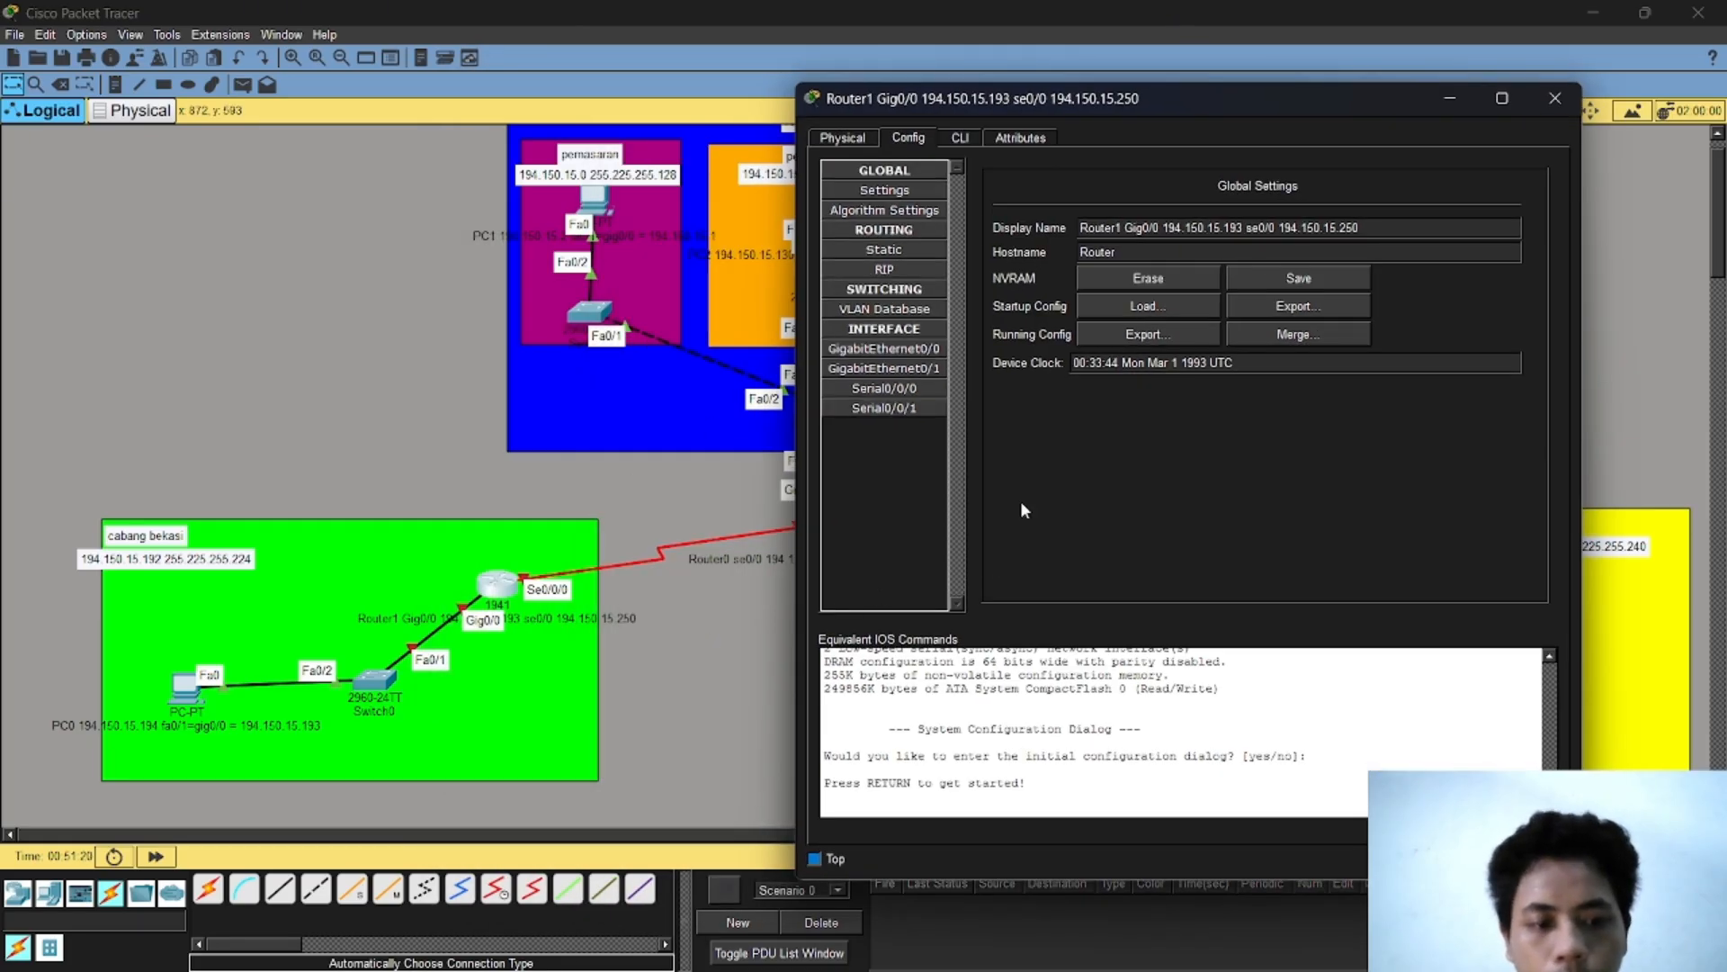
click(916, 351)
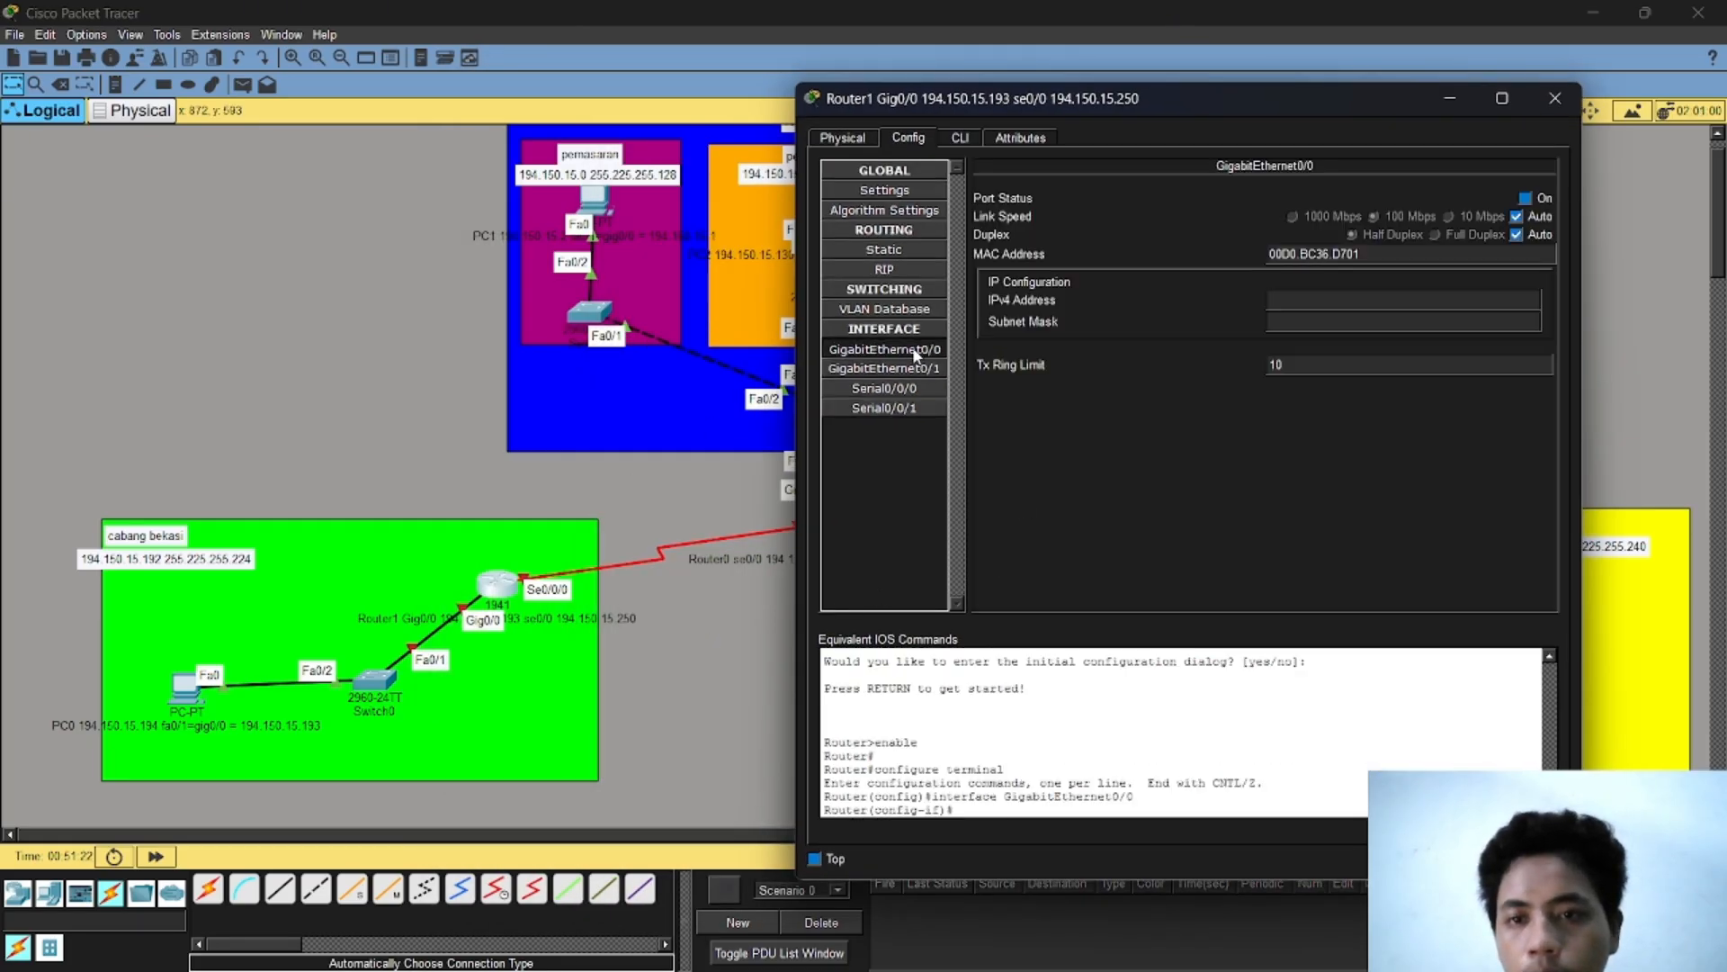
click(1525, 197)
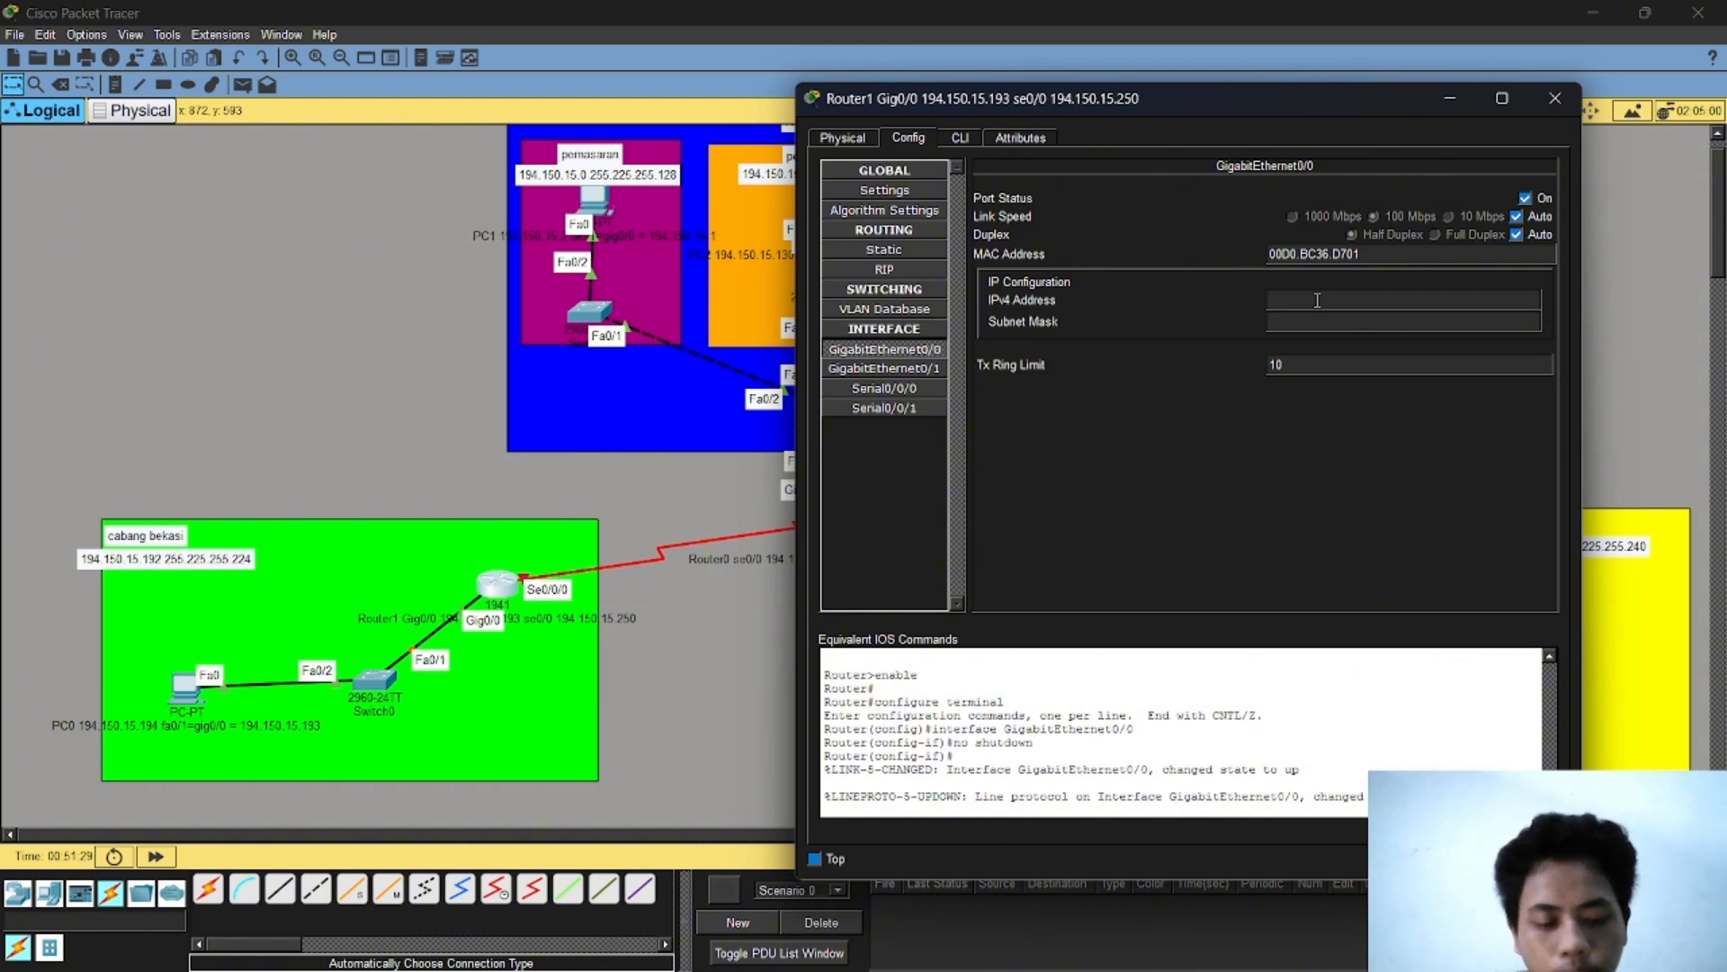
Step: Assign IP address 194.150.15.193 with subnet mask 255.255.255.224 to Router1's GigabitEthernet0/0 interface
text(194.1)
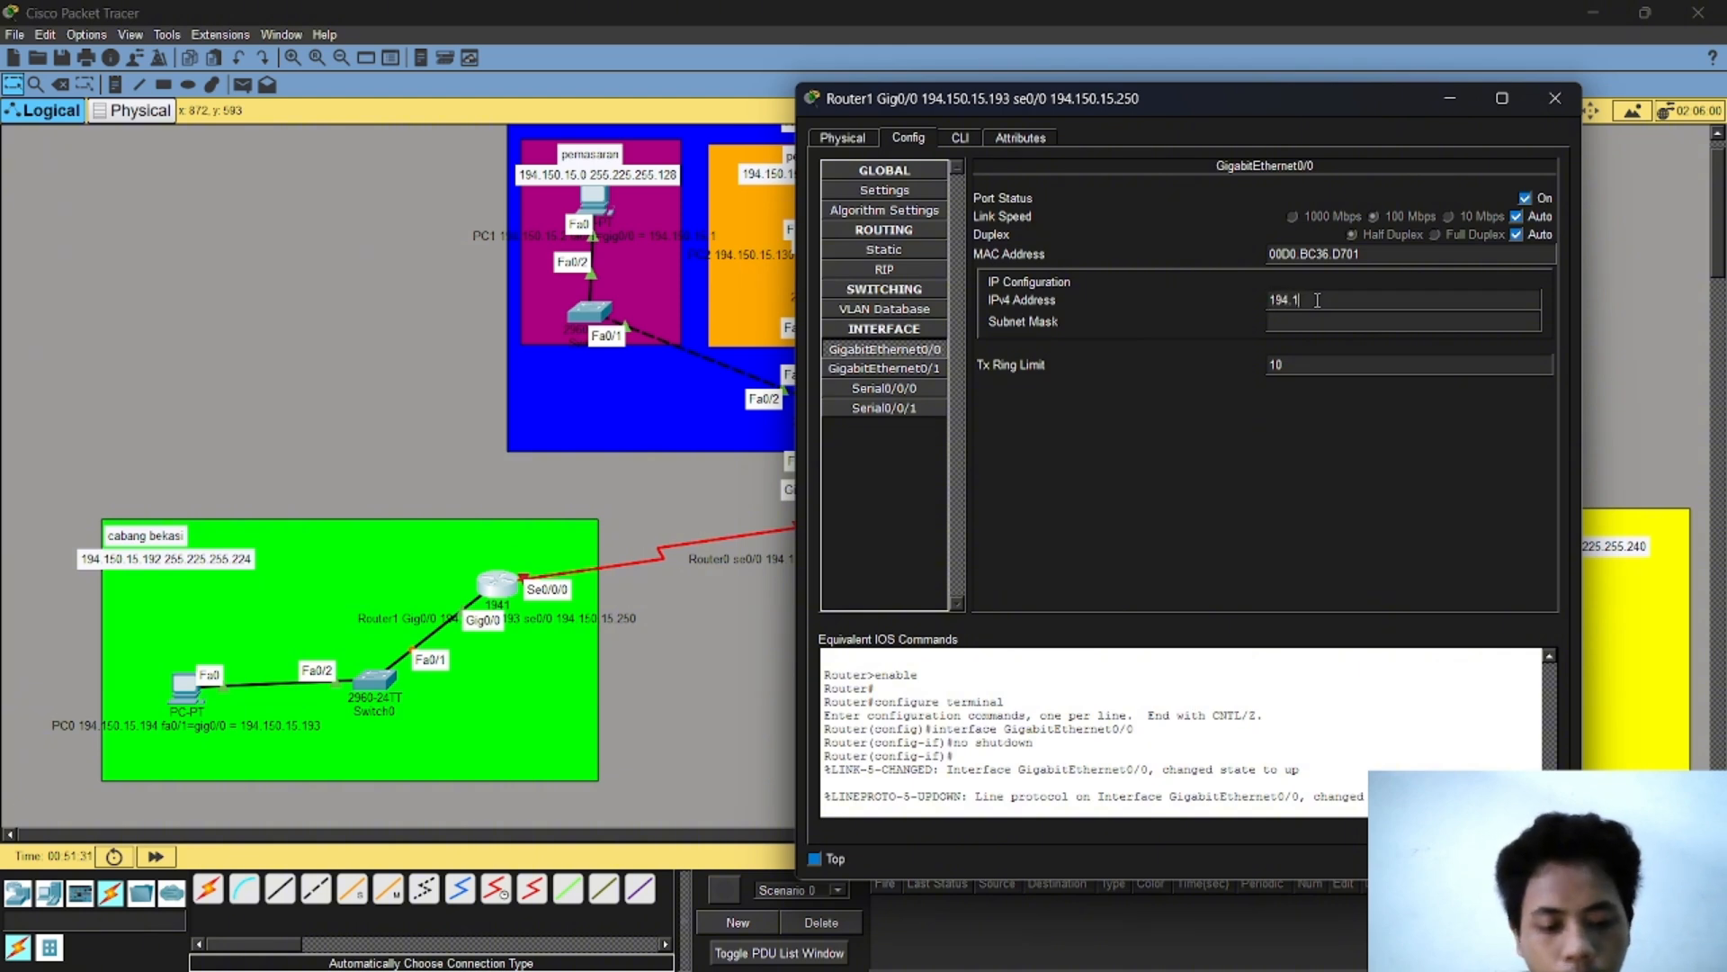
text(50.15.)
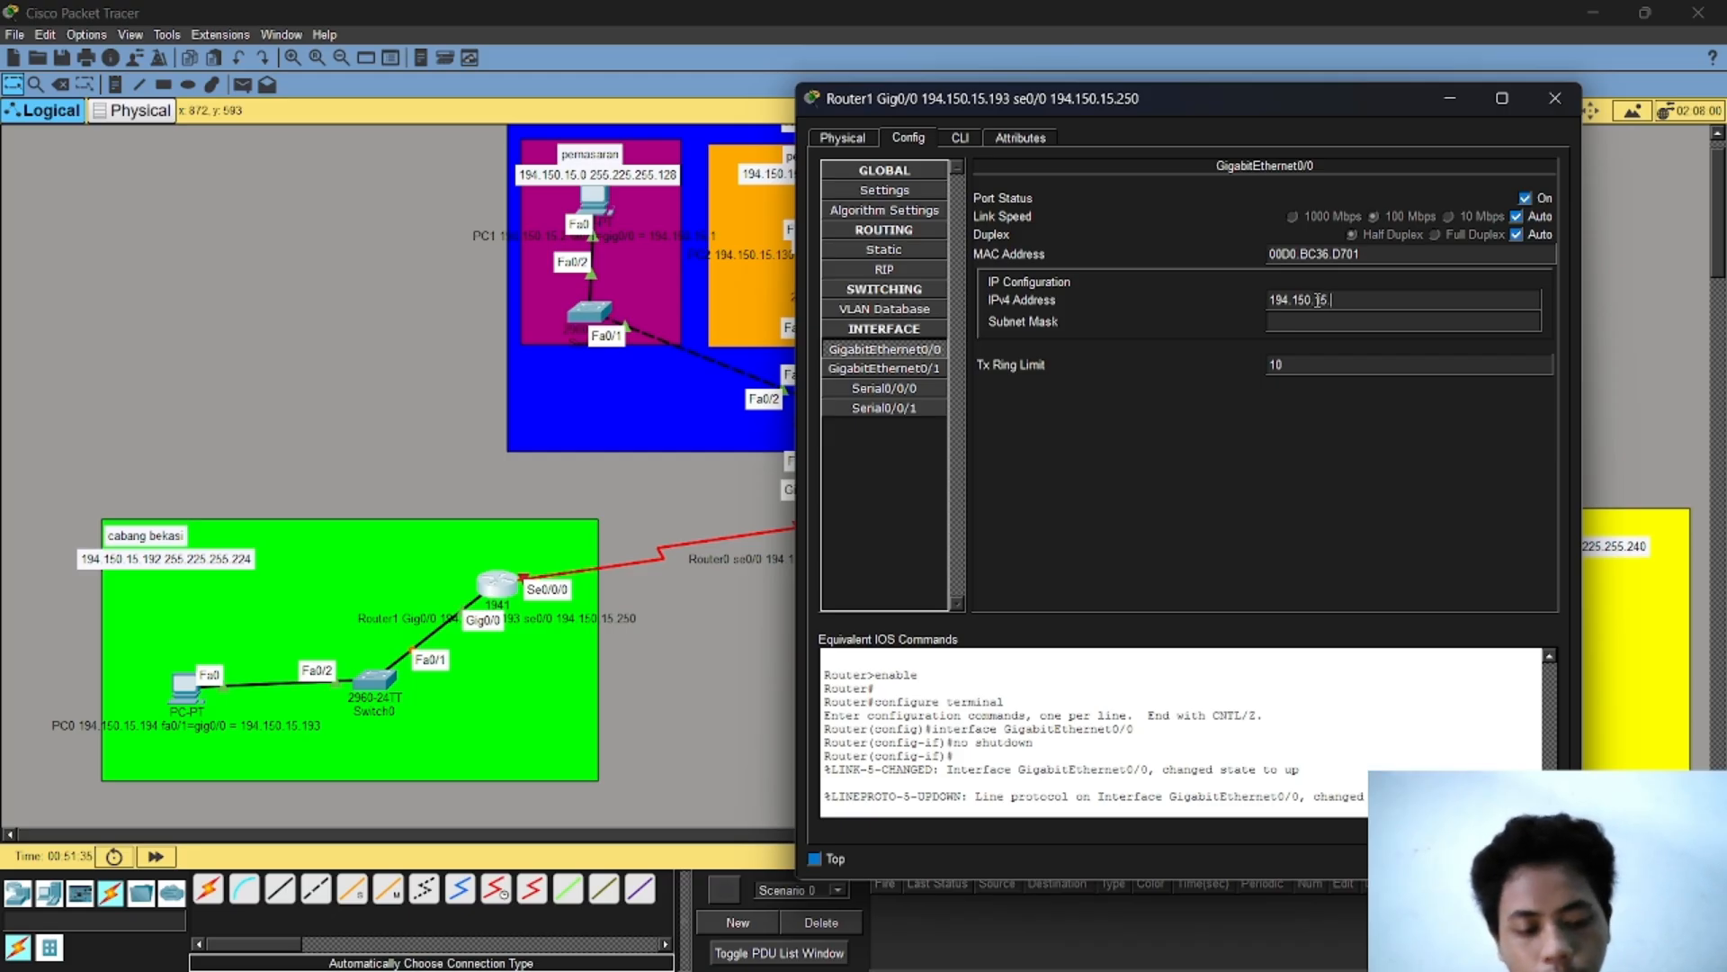
key(ctrl+a)
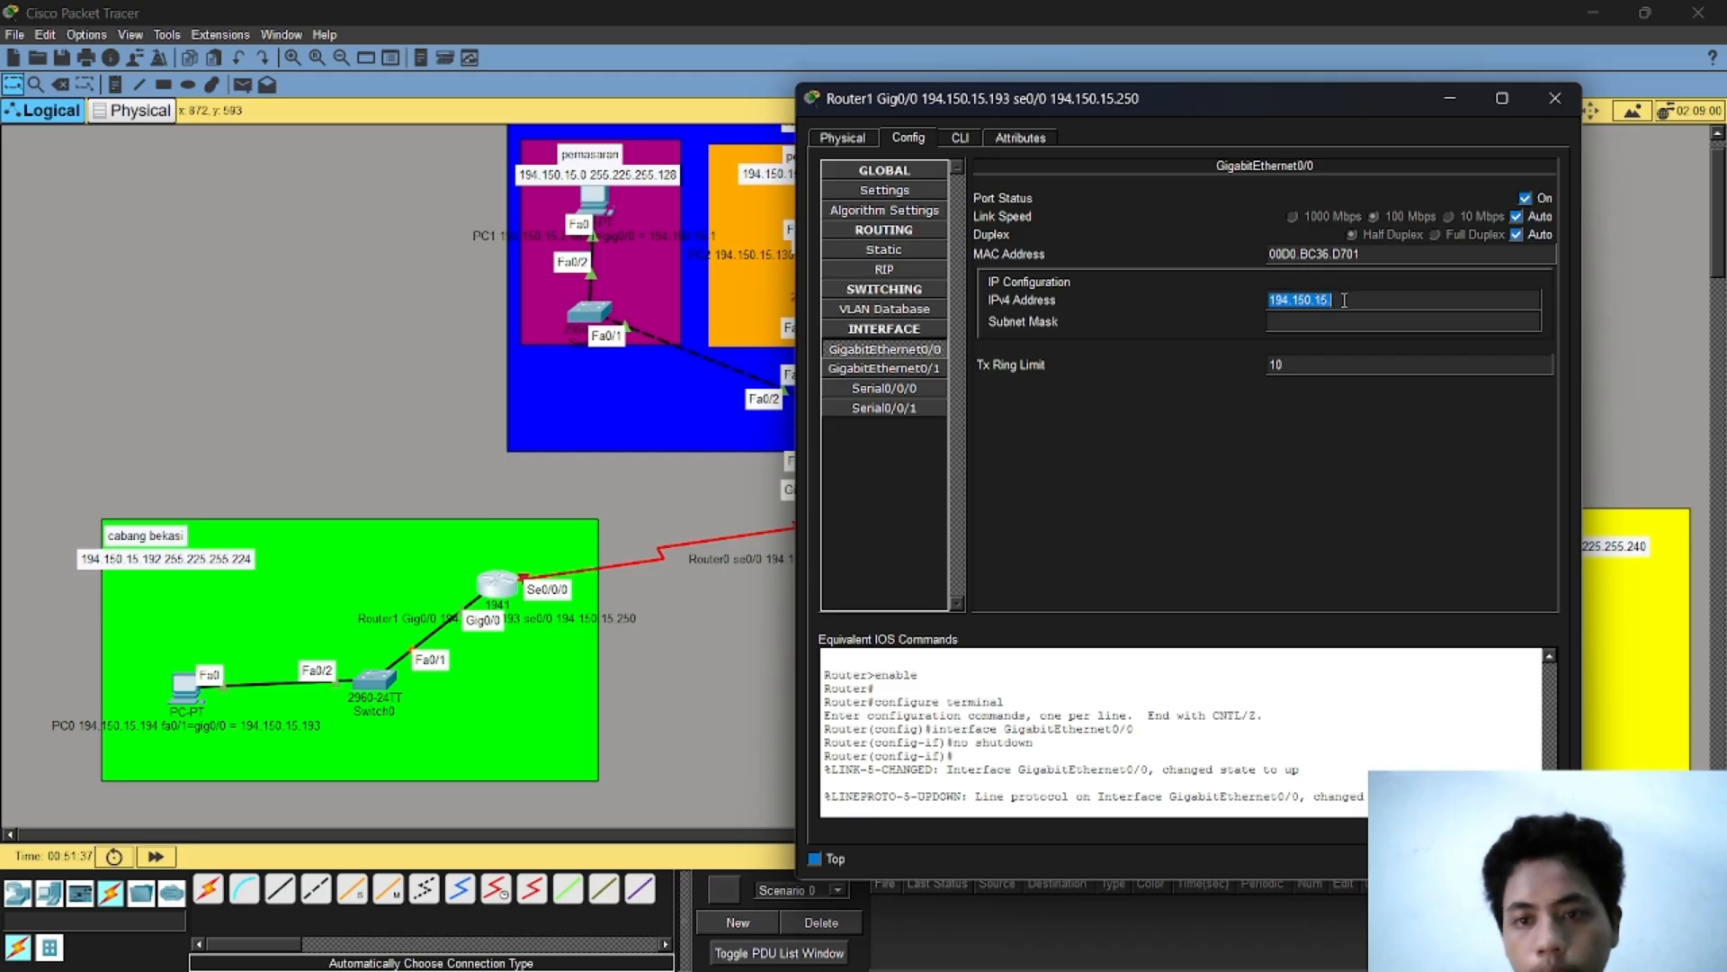
click(1344, 300)
text(.193)
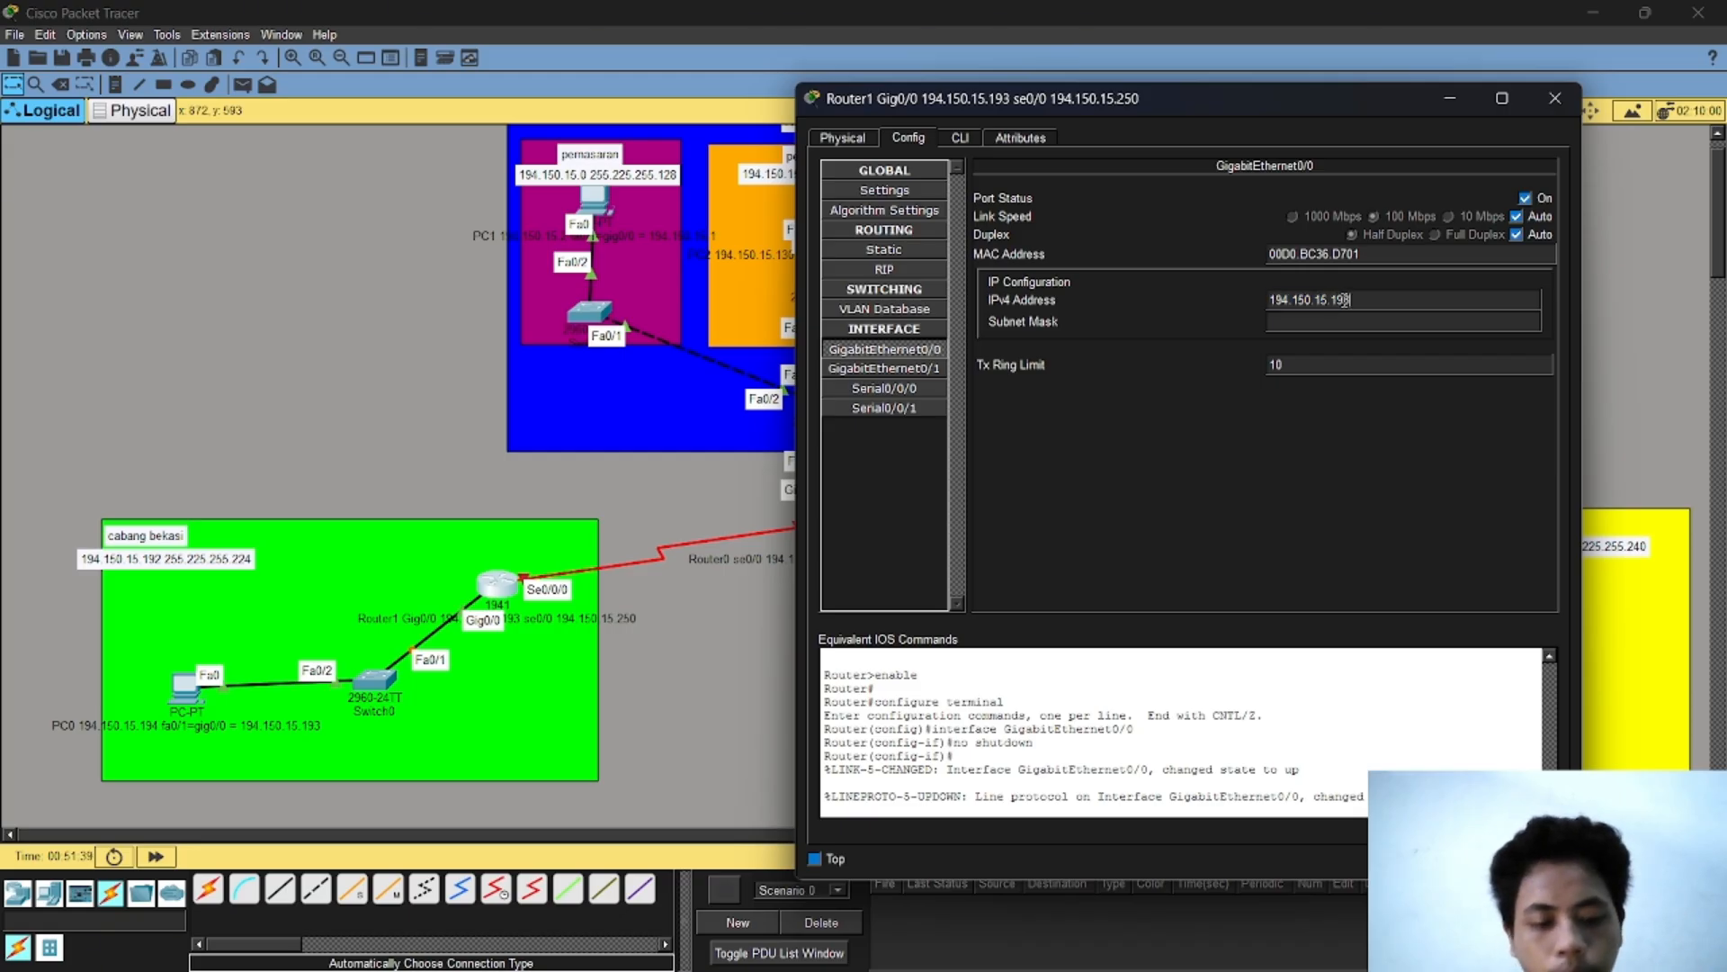
click(1368, 321)
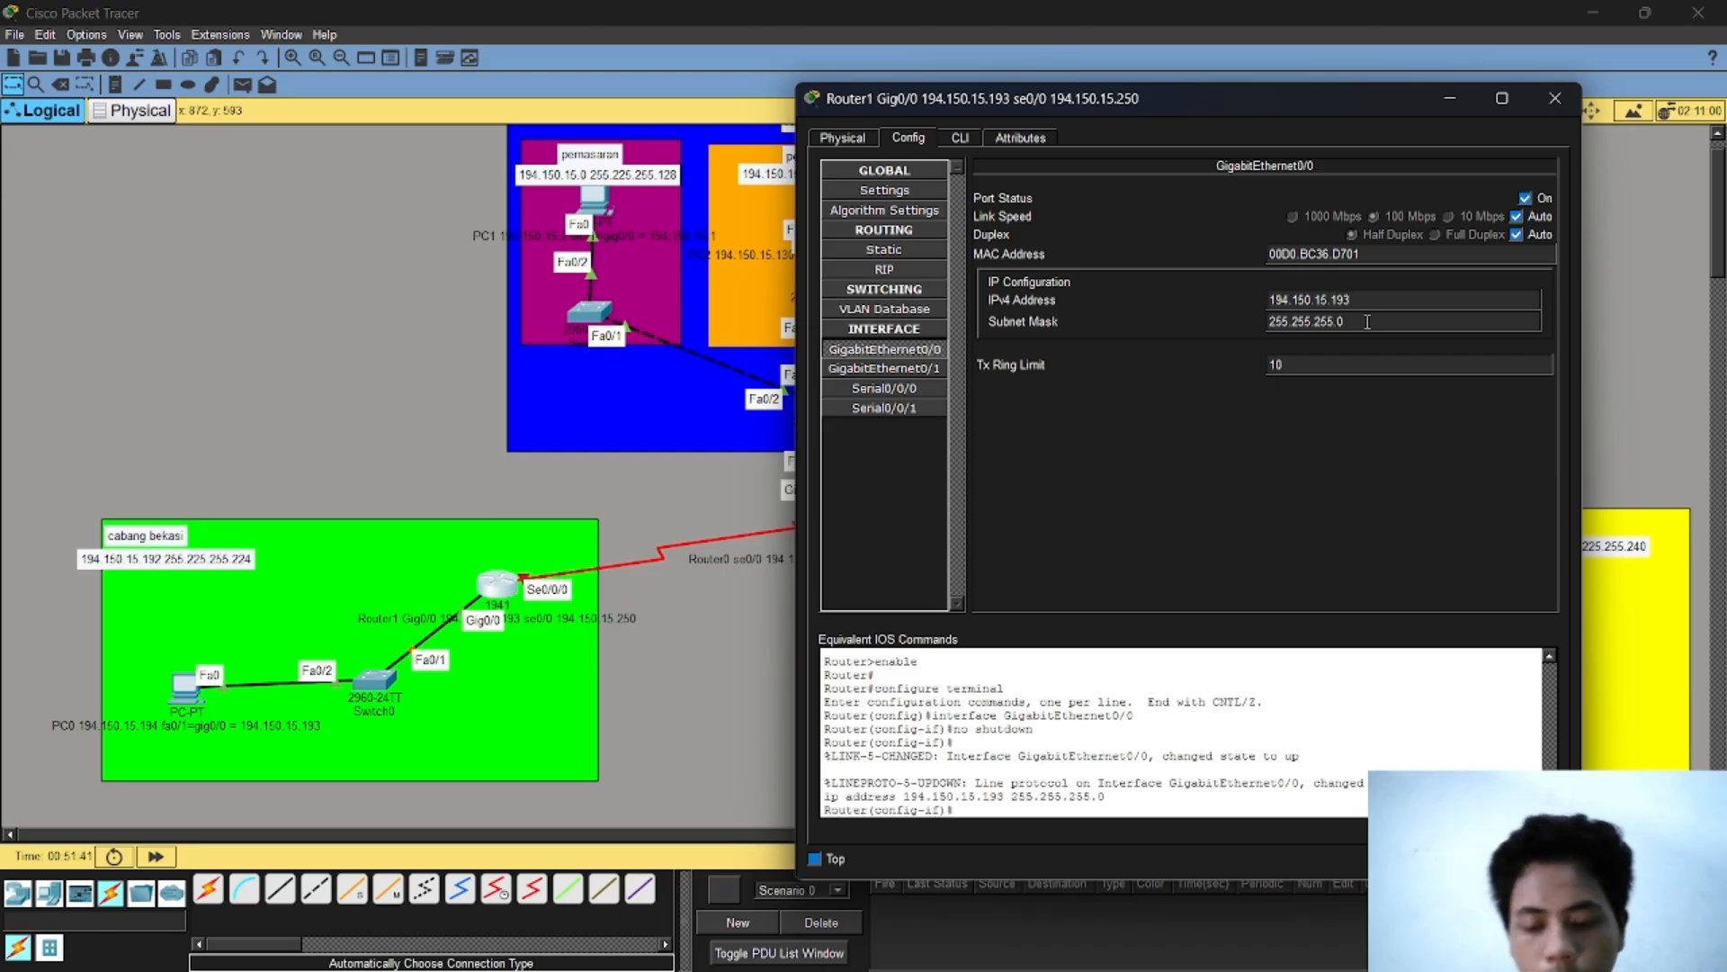
text(224)
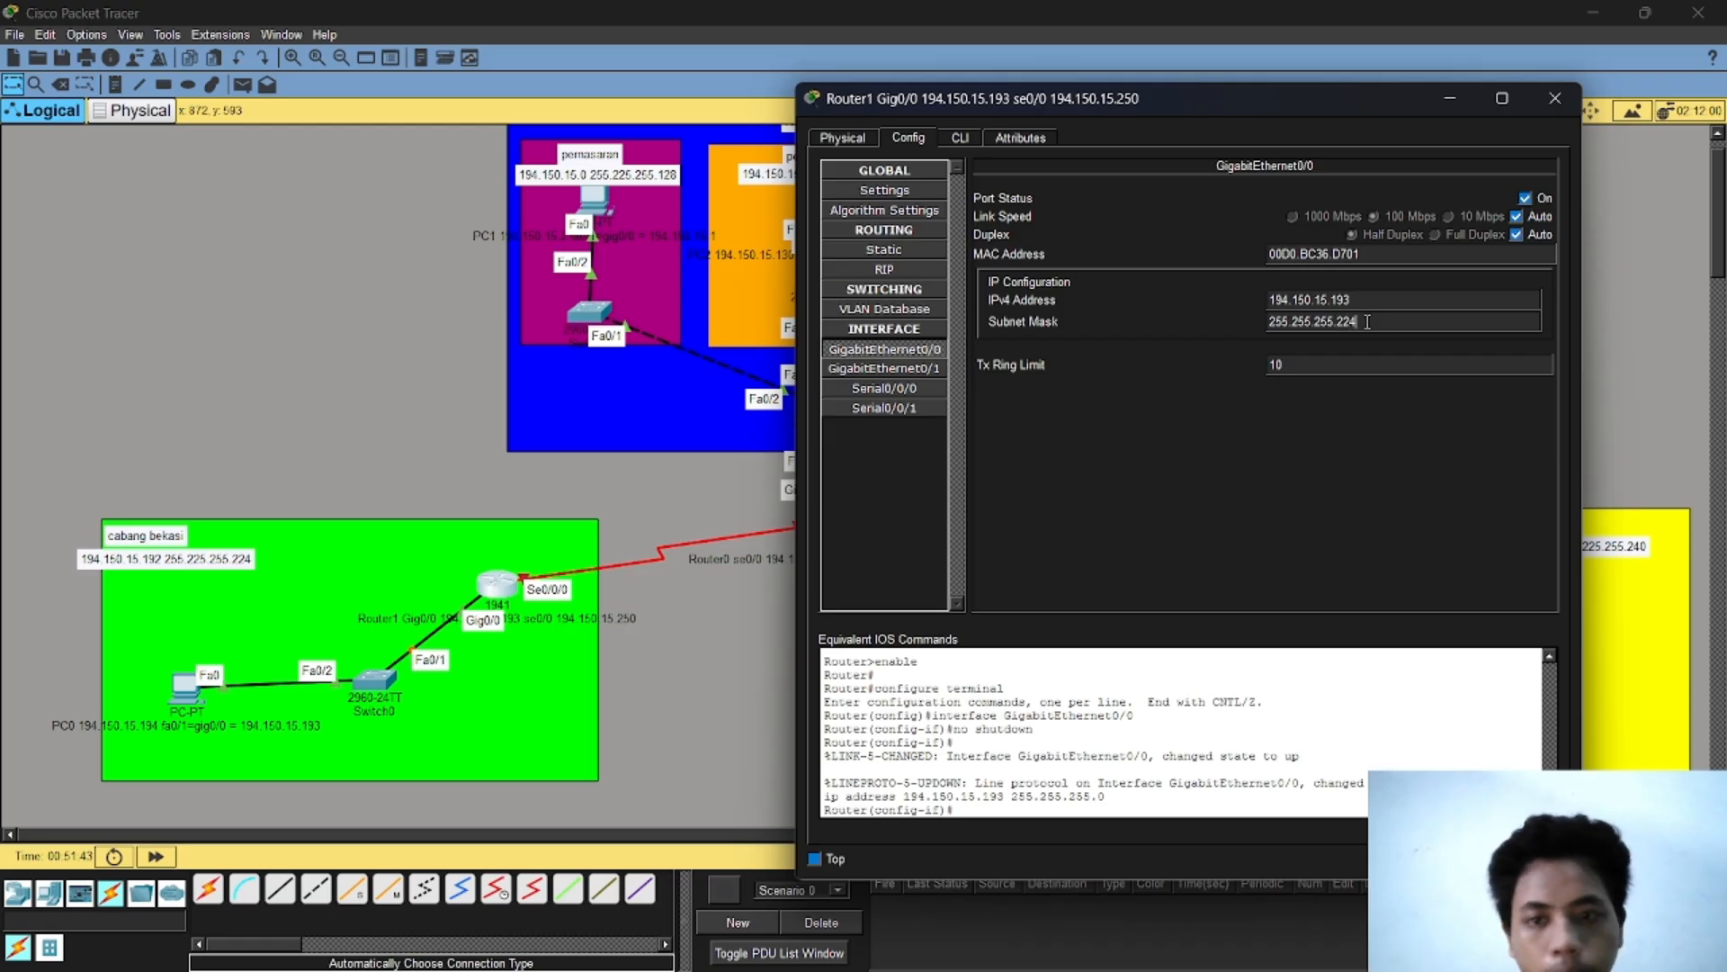
key(Return)
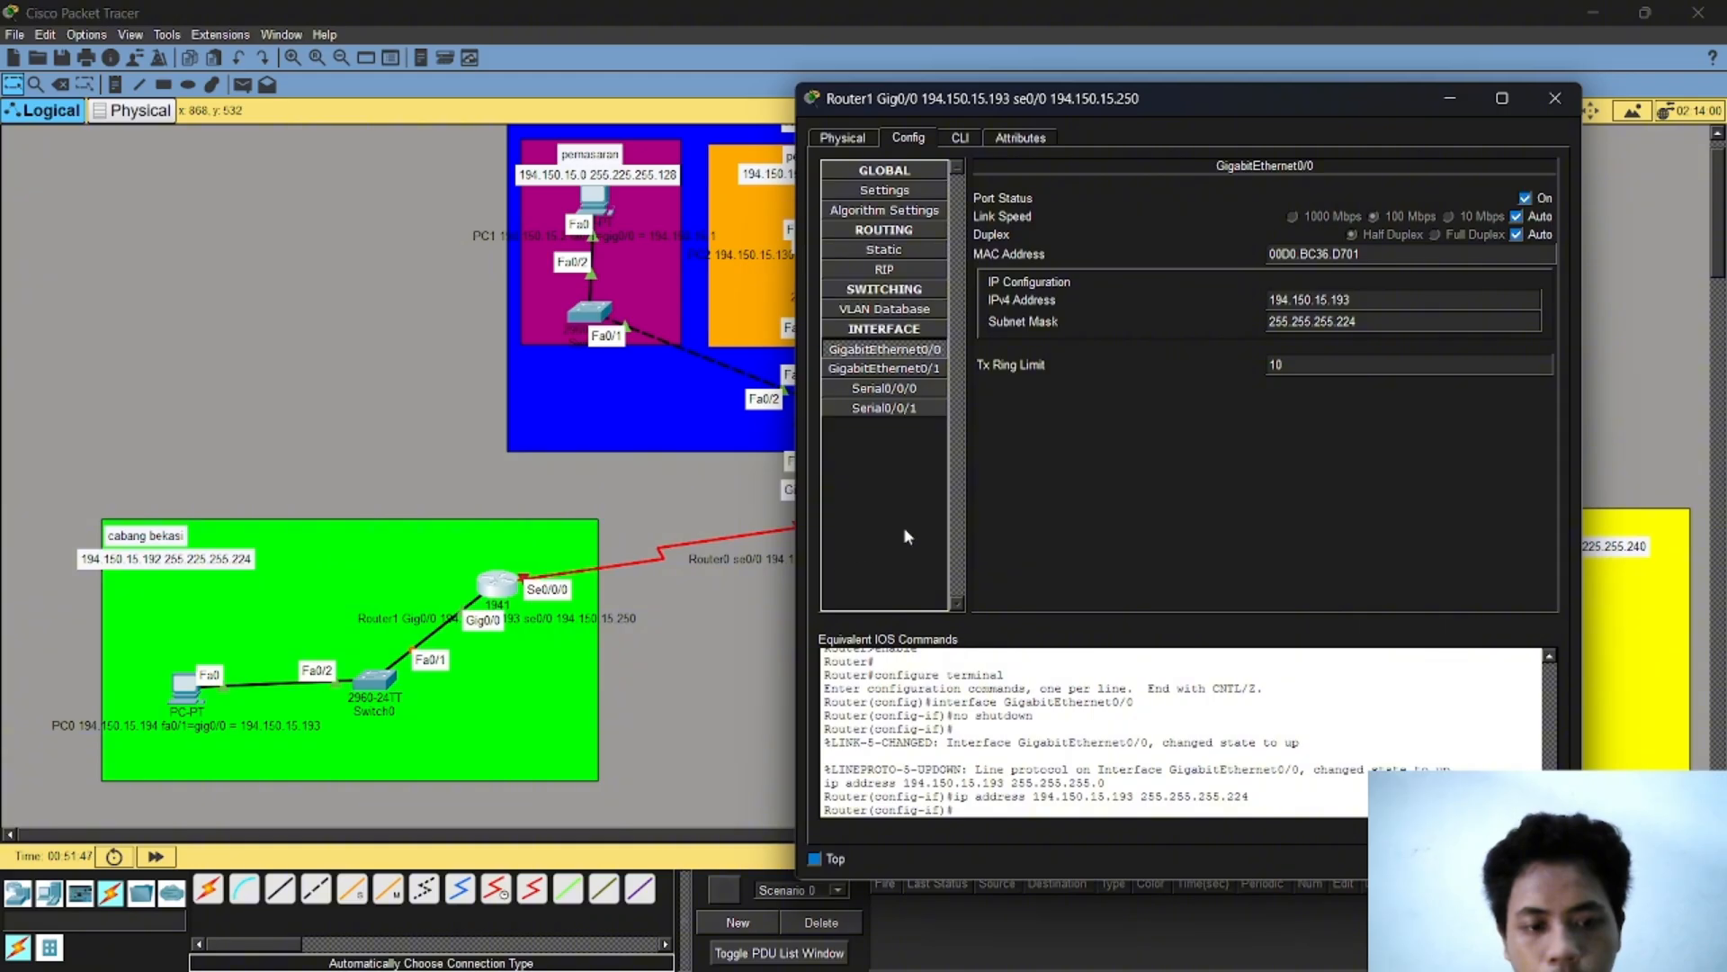
Step: Turn on Router1's Serial0/0/0 port and change its clock rate to Not Set
click(905, 389)
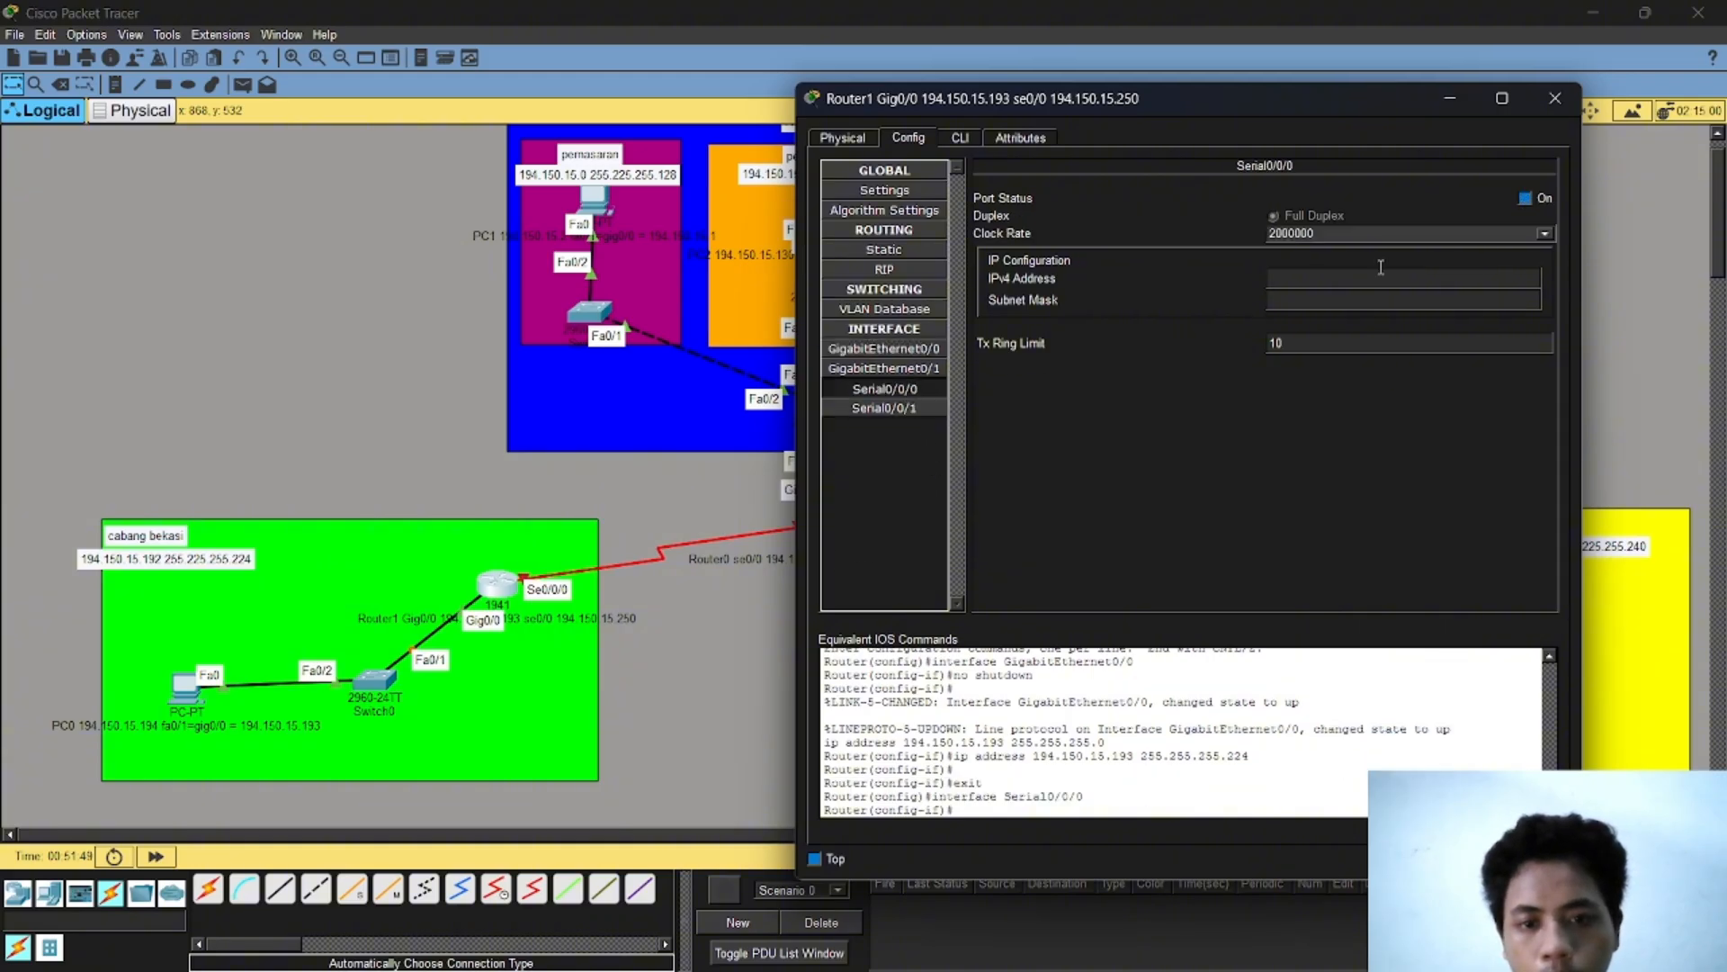
click(1526, 197)
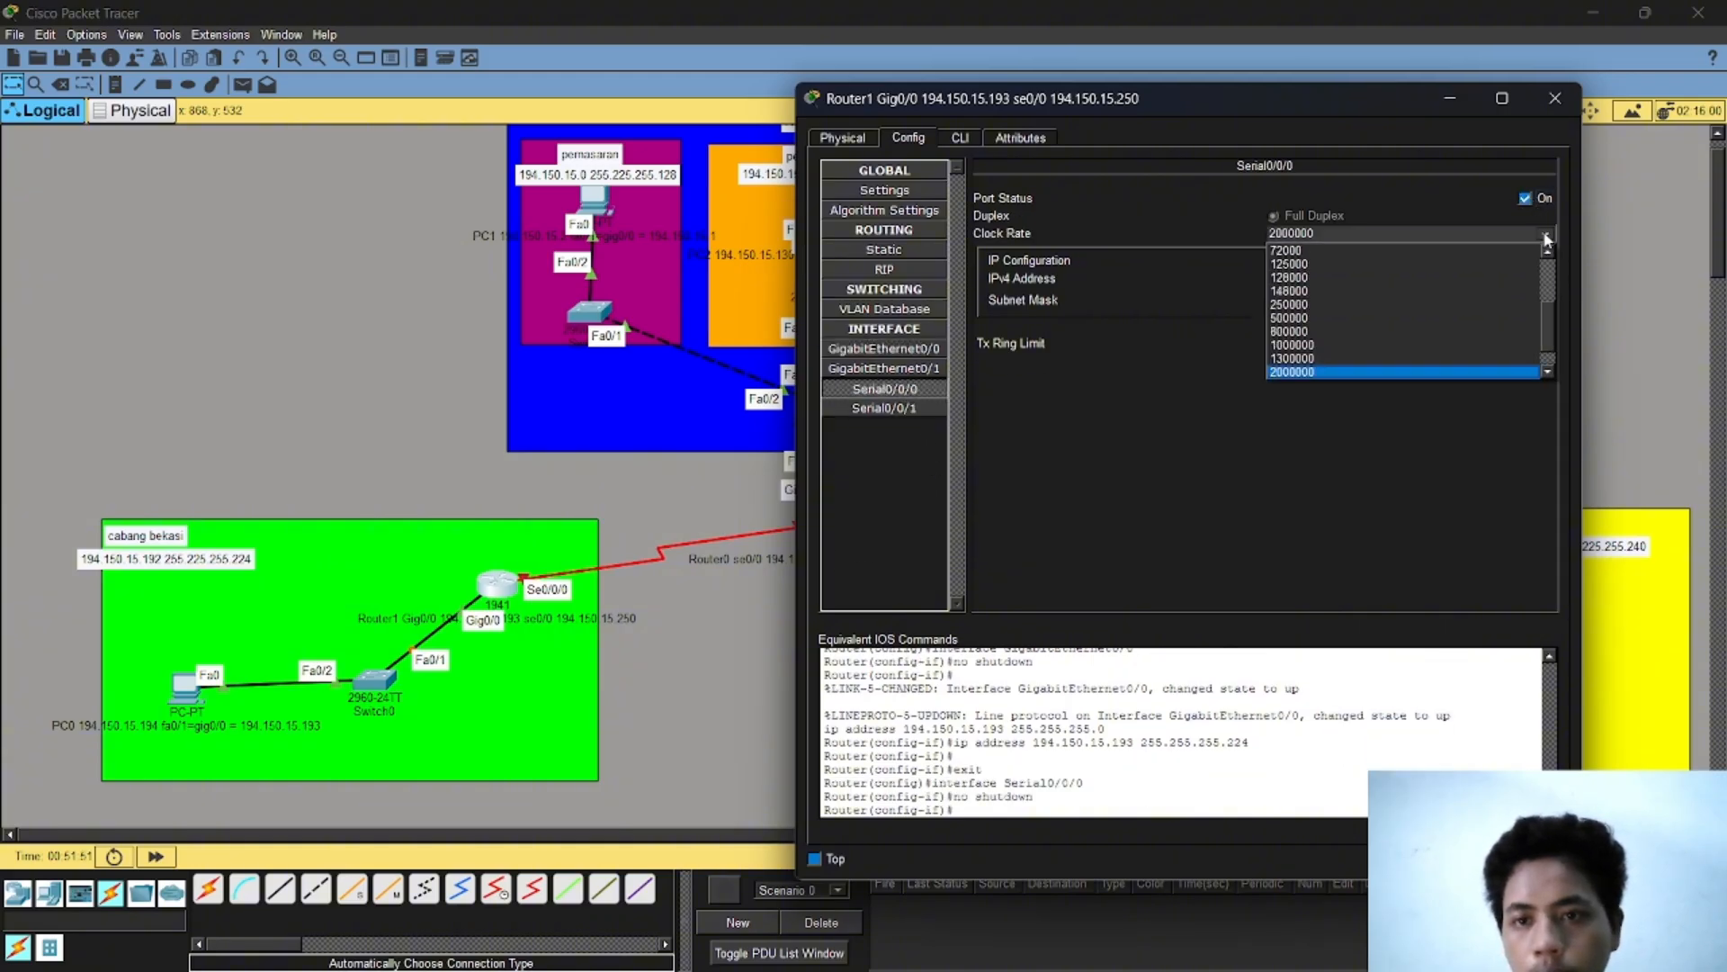
click(1545, 234)
scroll(1460, 278, down, 2)
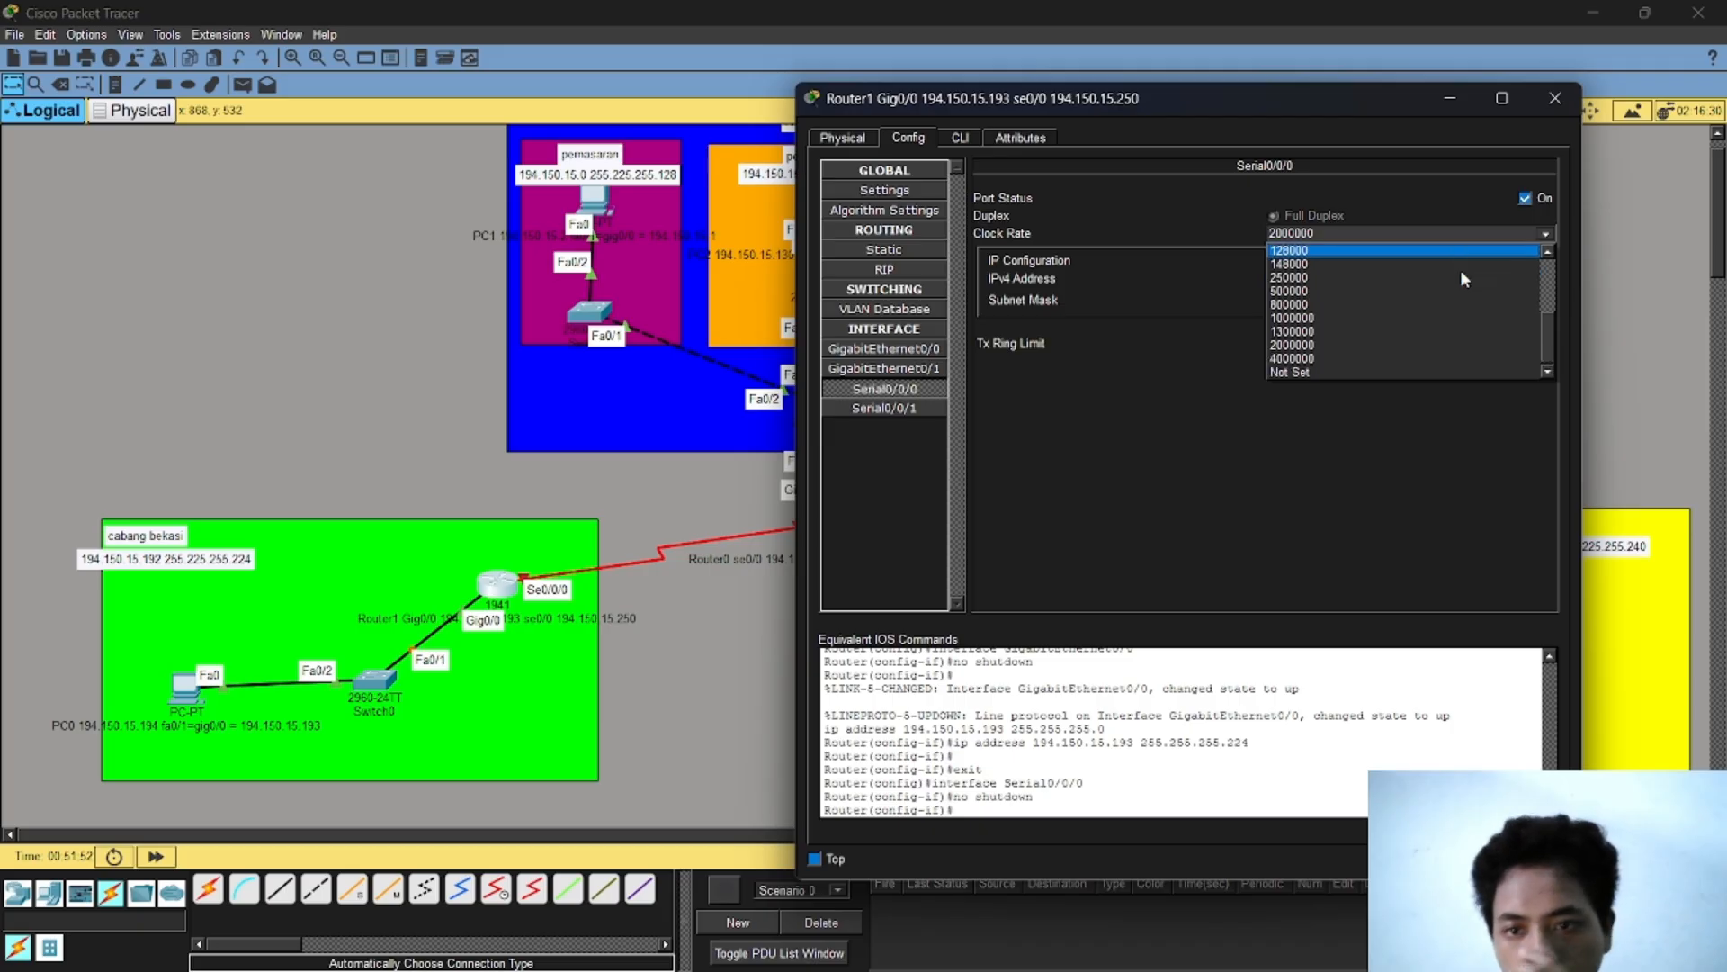
click(1360, 374)
Step: Assign IP address 194.150.15.250 with subnet mask 255.255.255.252 to Router1's Serial0/0/0 interface and close the router's window
click(1339, 278)
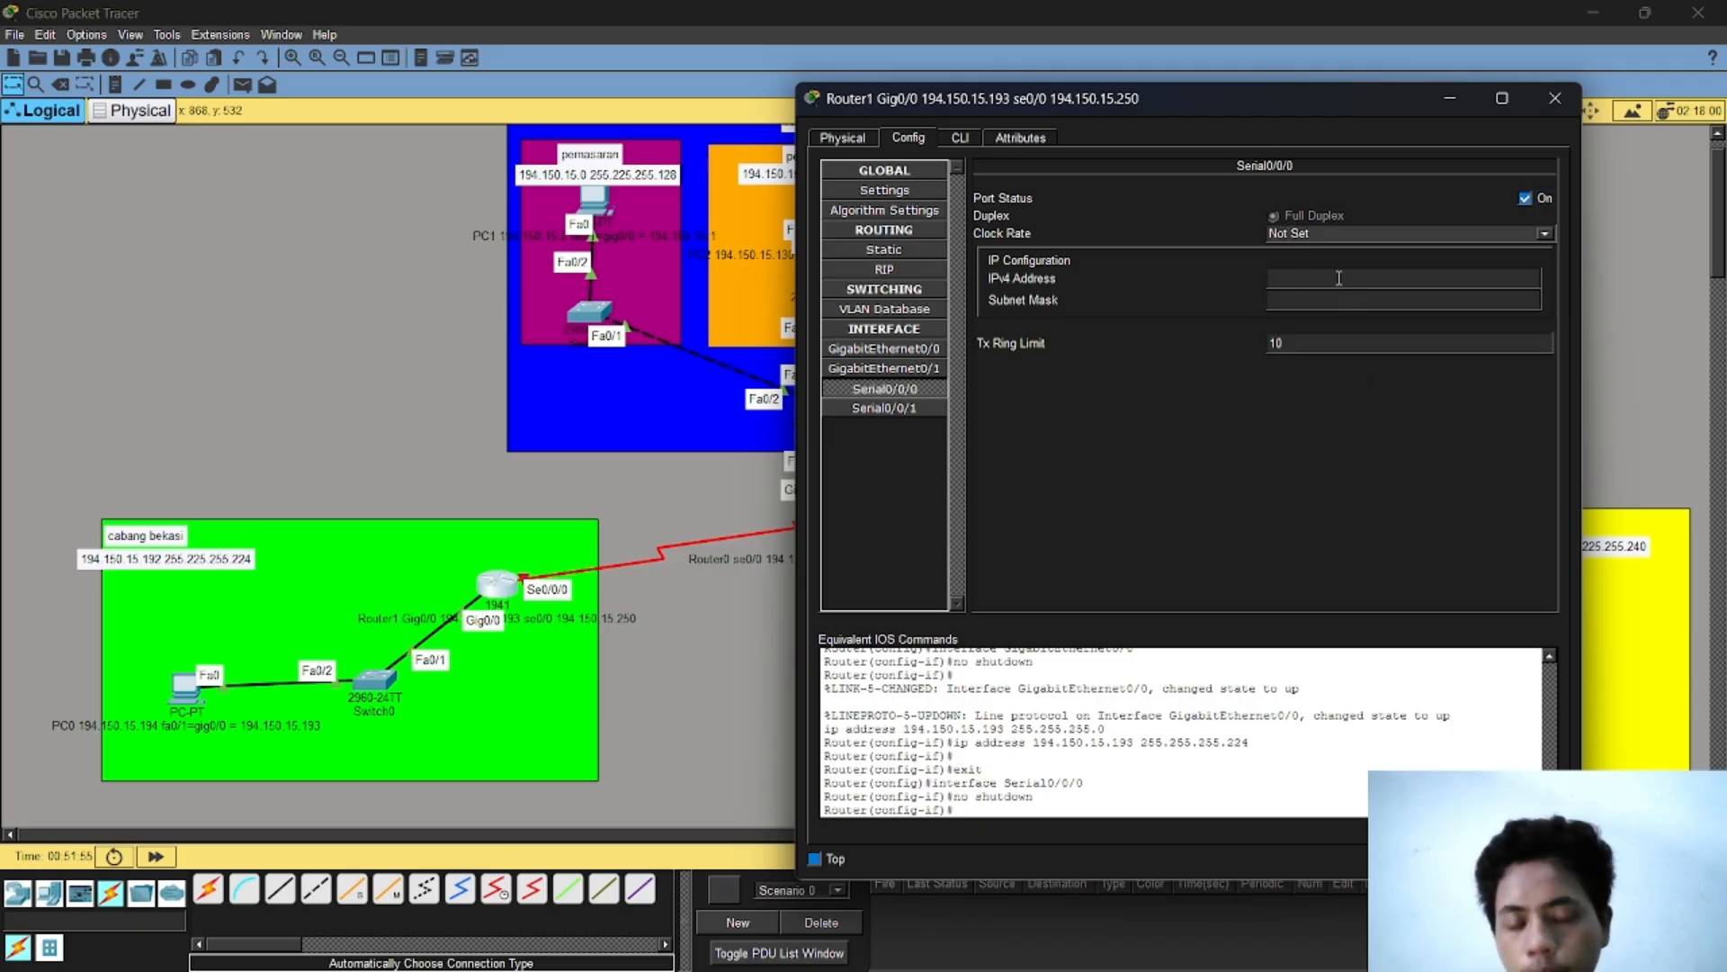
text(194.150.15.)
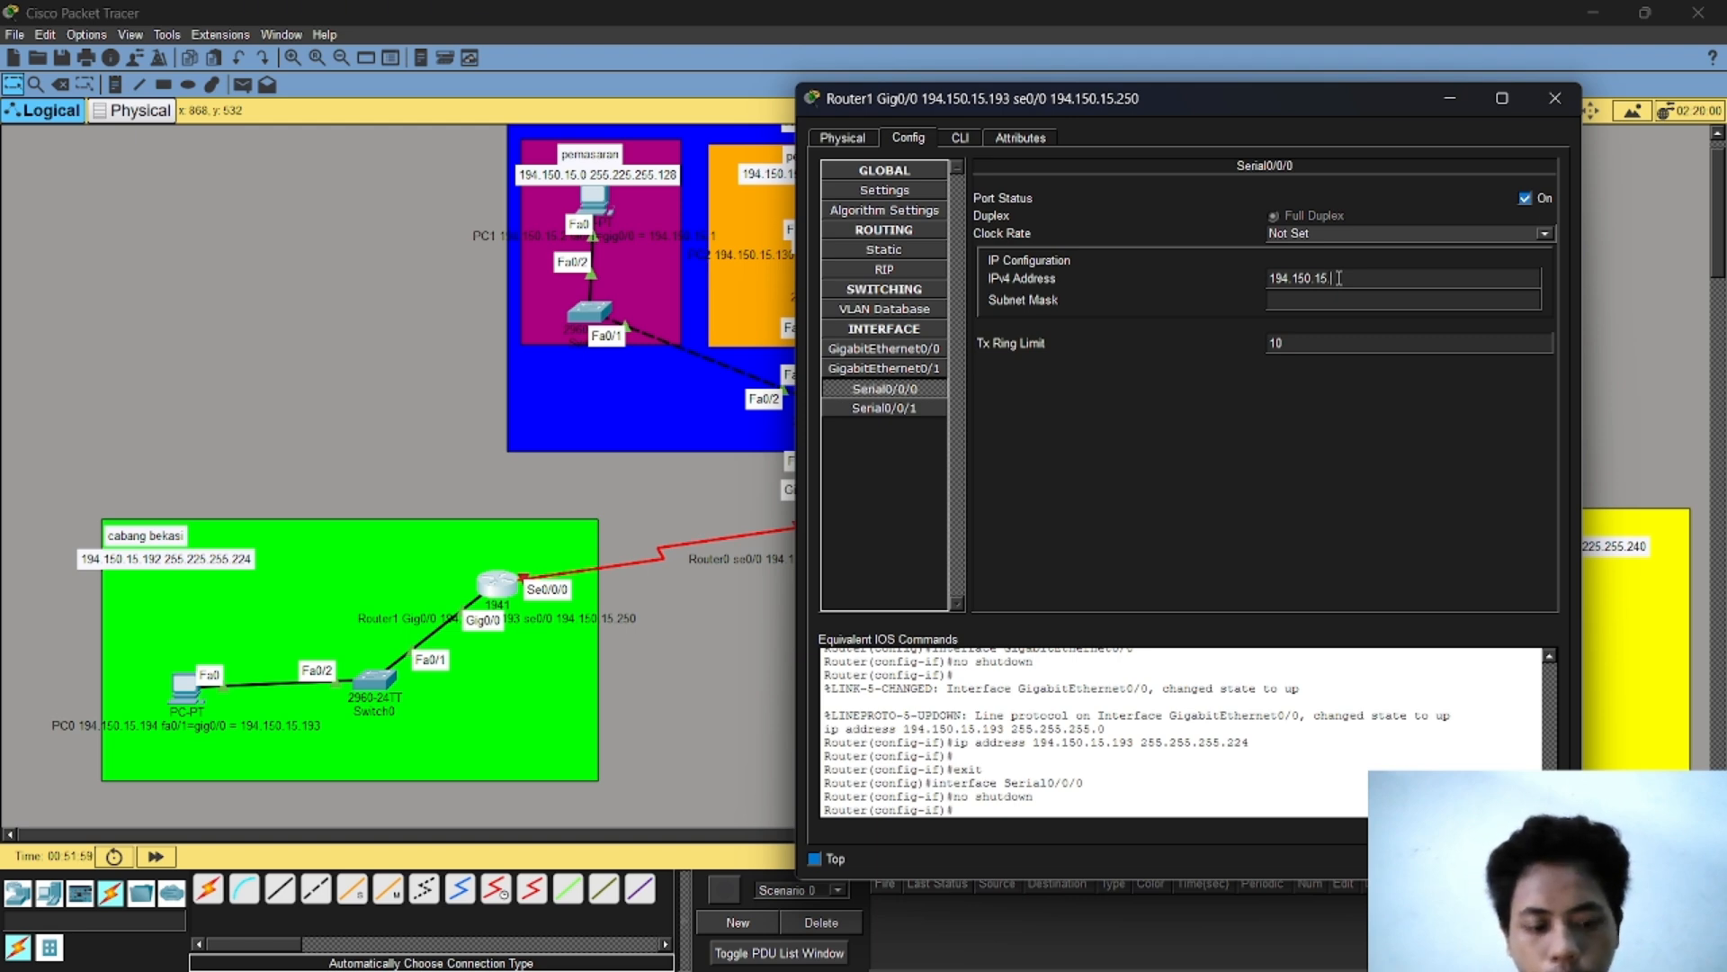
text(250)
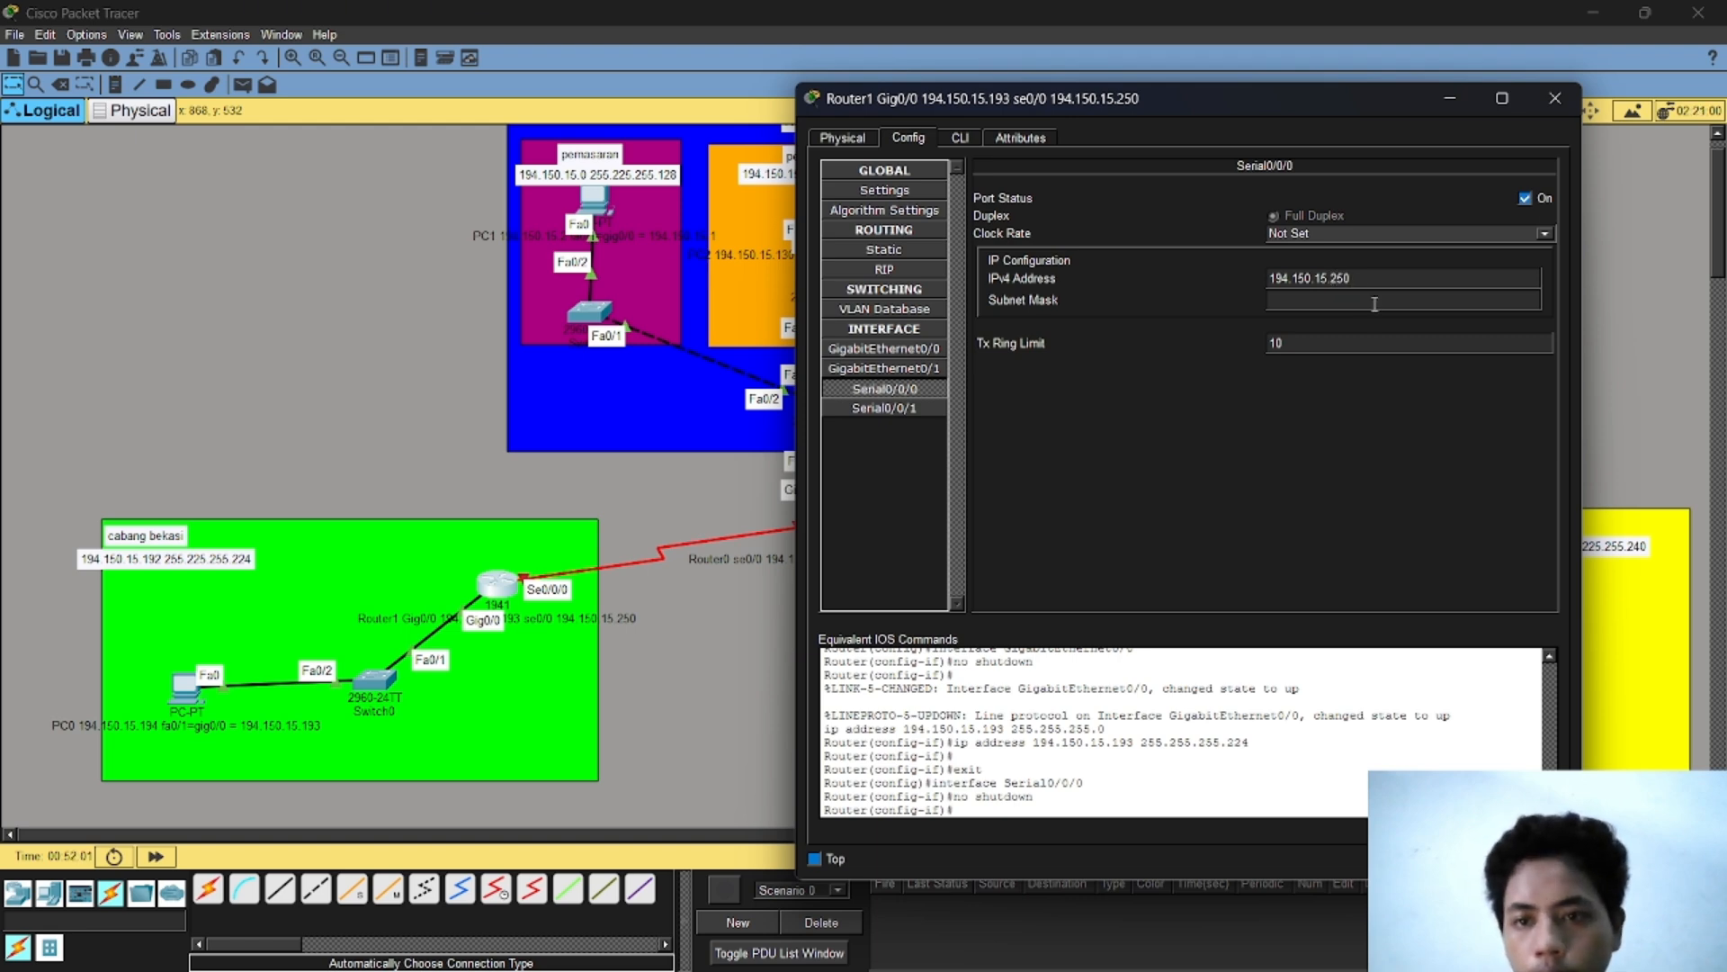
click(1375, 304)
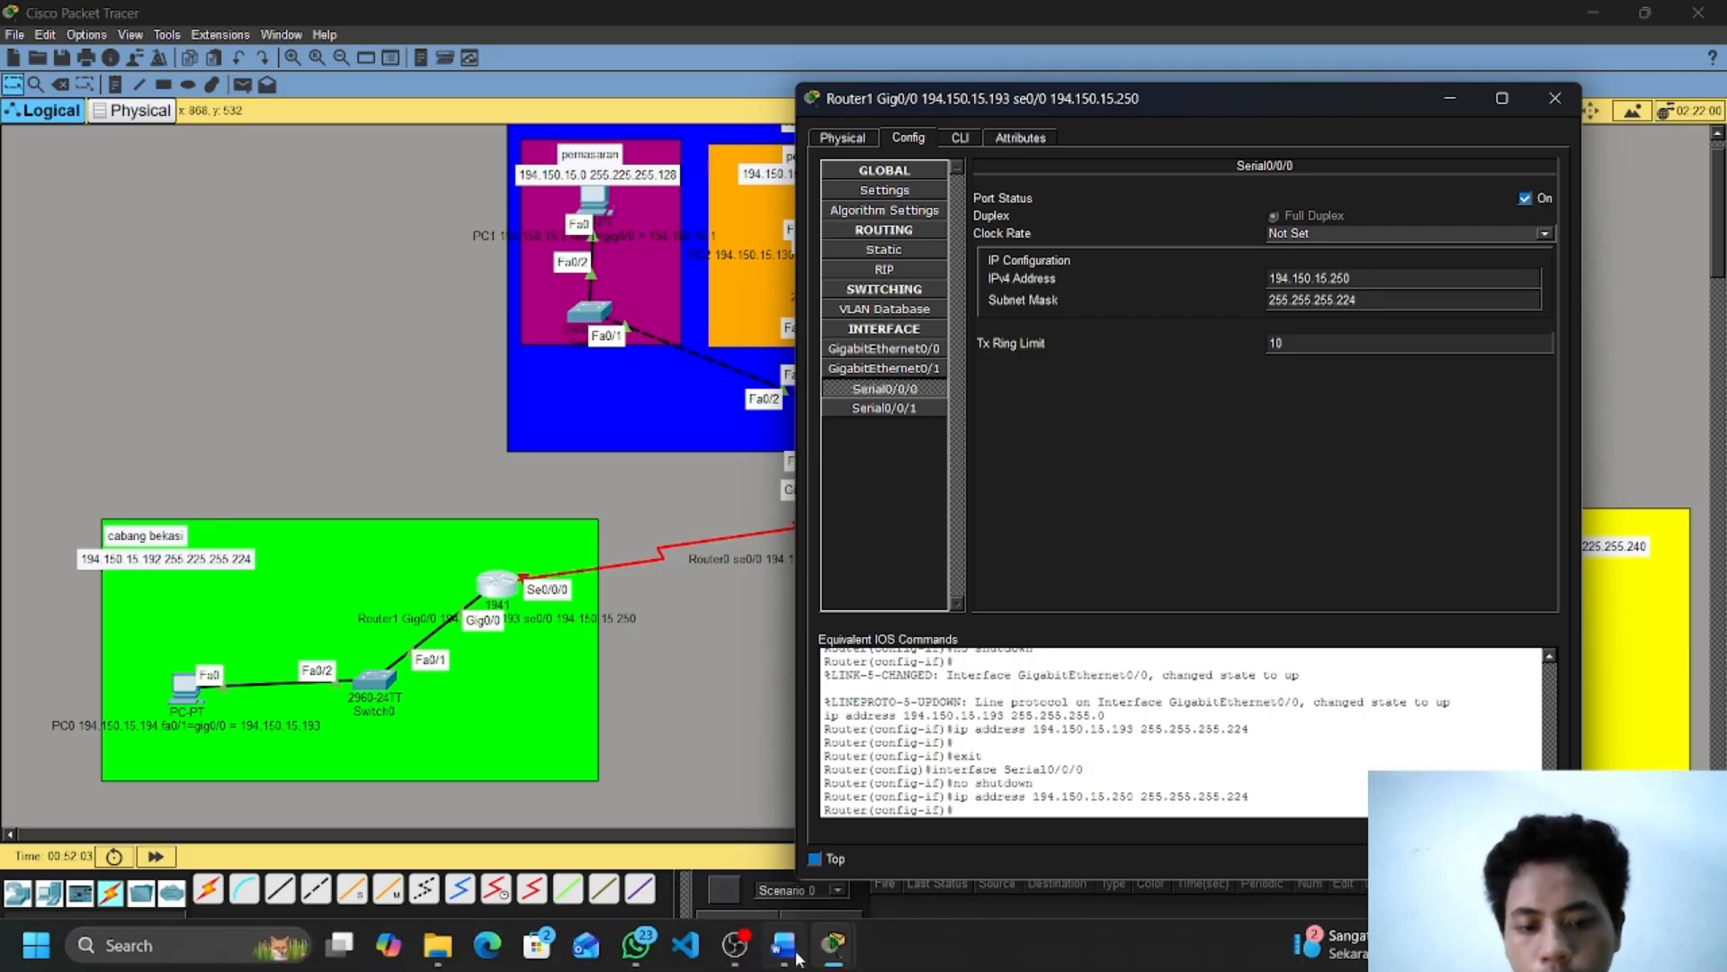
mouse_move(784, 945)
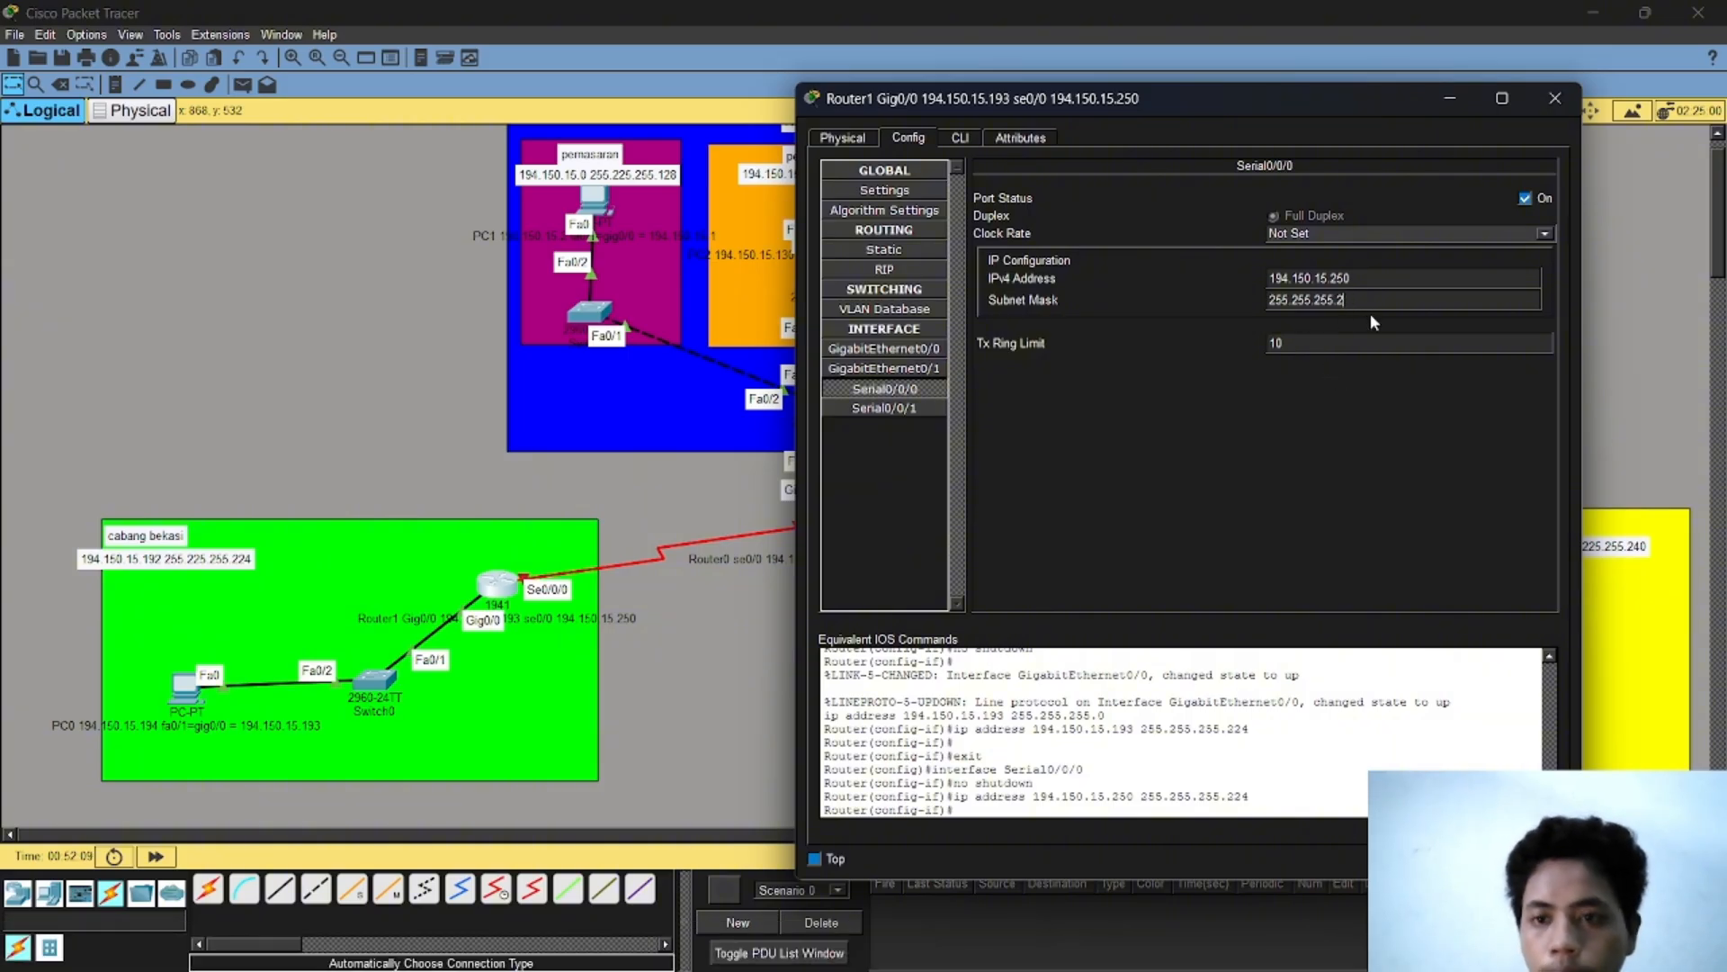
text(52)
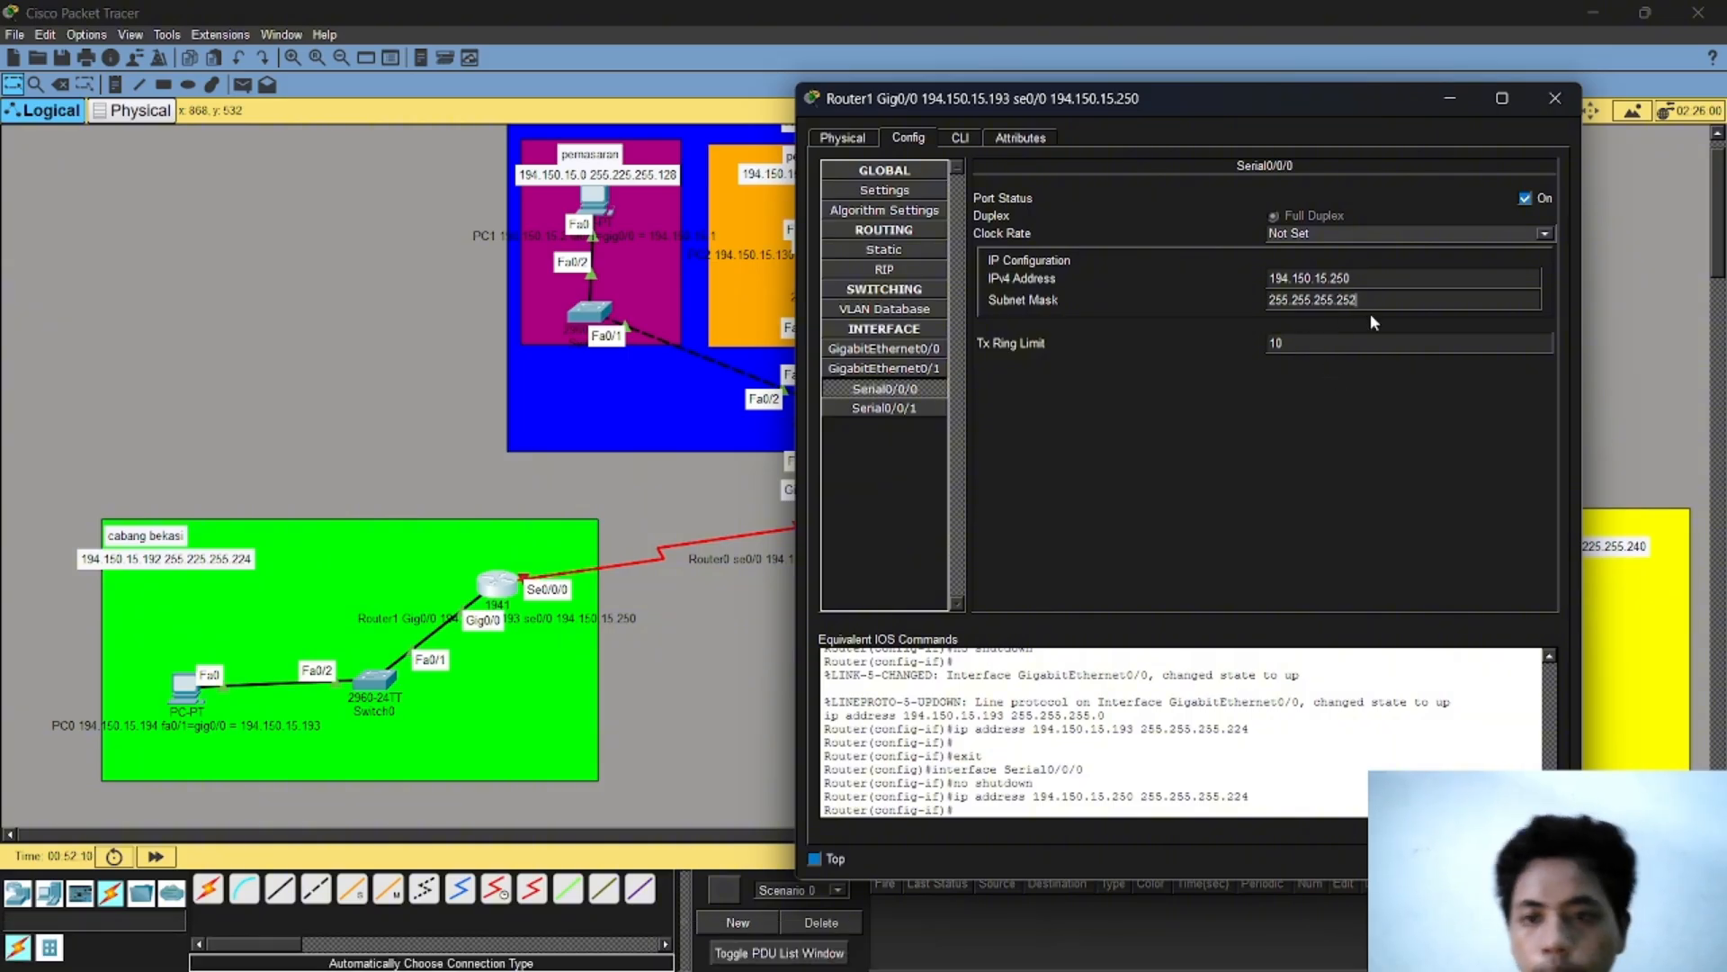
key(Return)
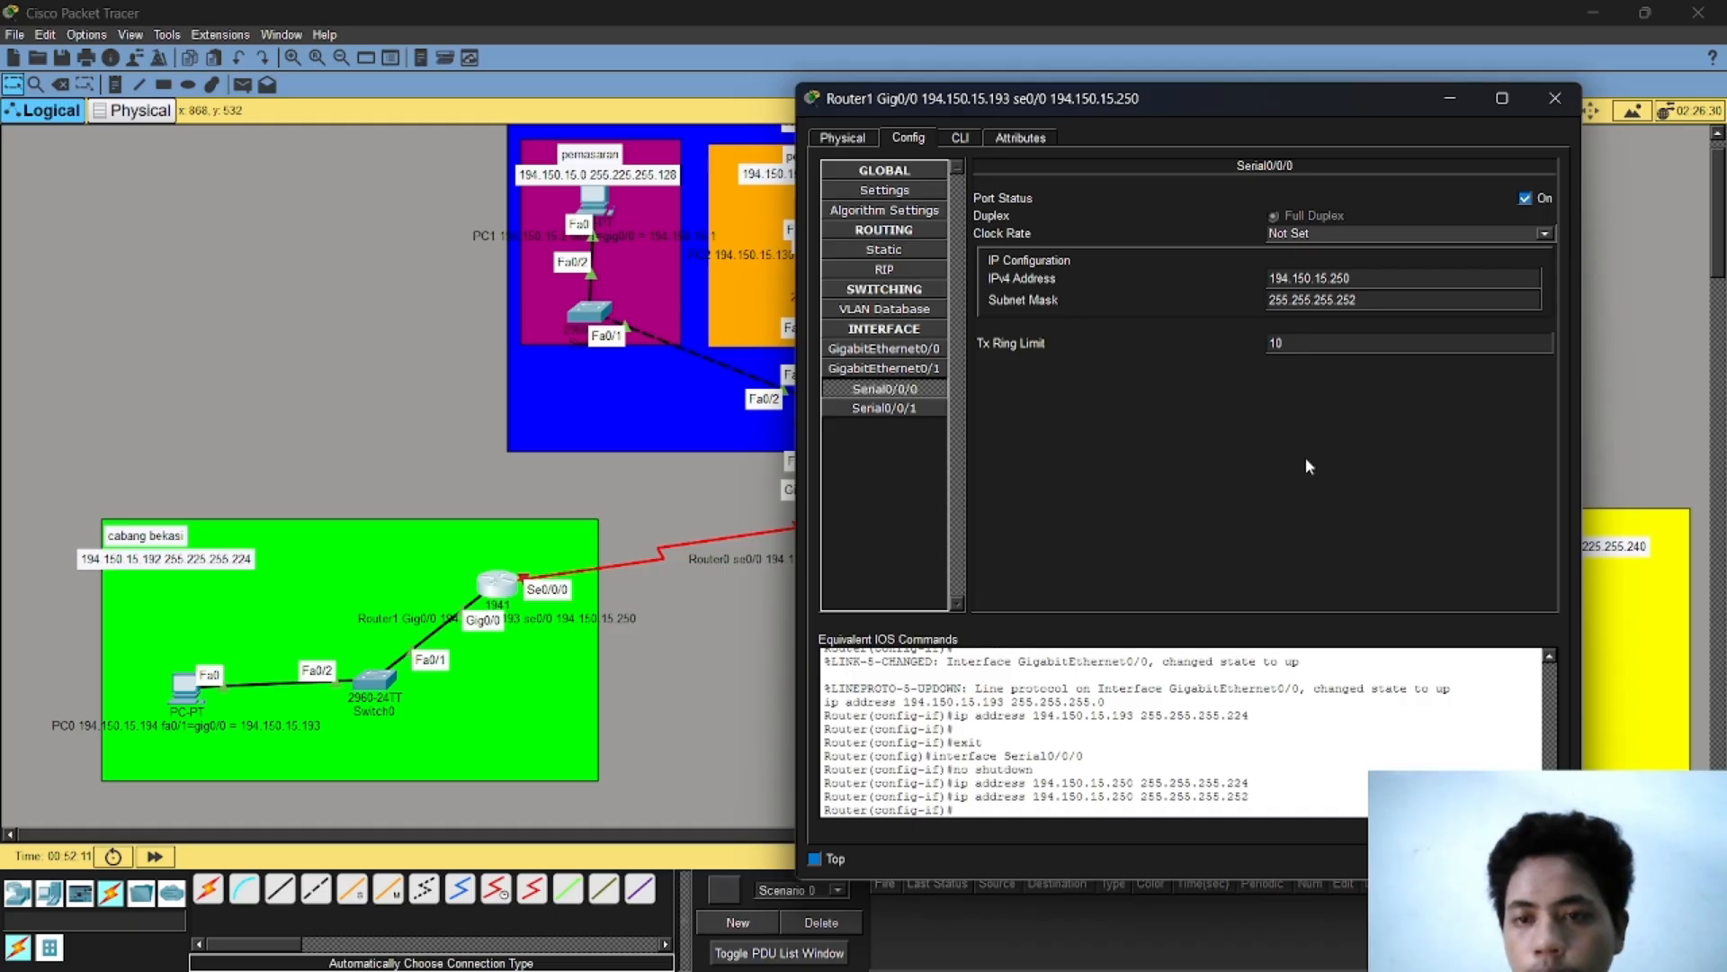
click(1553, 99)
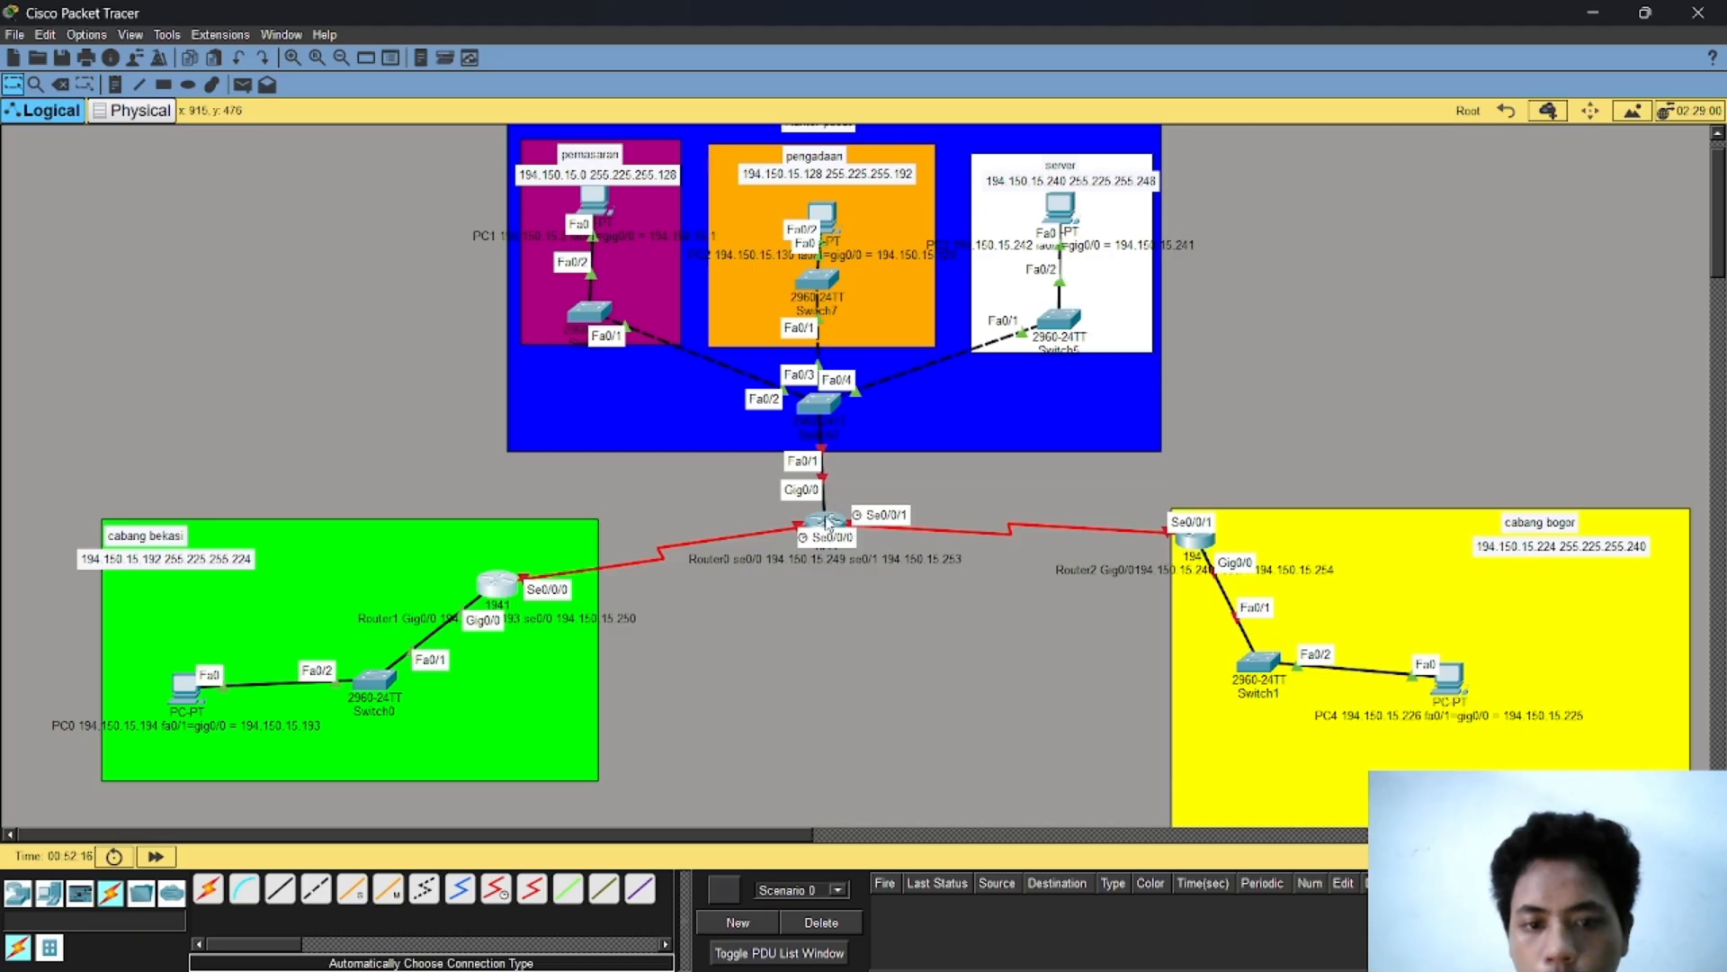
Step: Open Router0's configuration and turn on its GigabitEthernet0/0 port
click(826, 522)
click(567, 124)
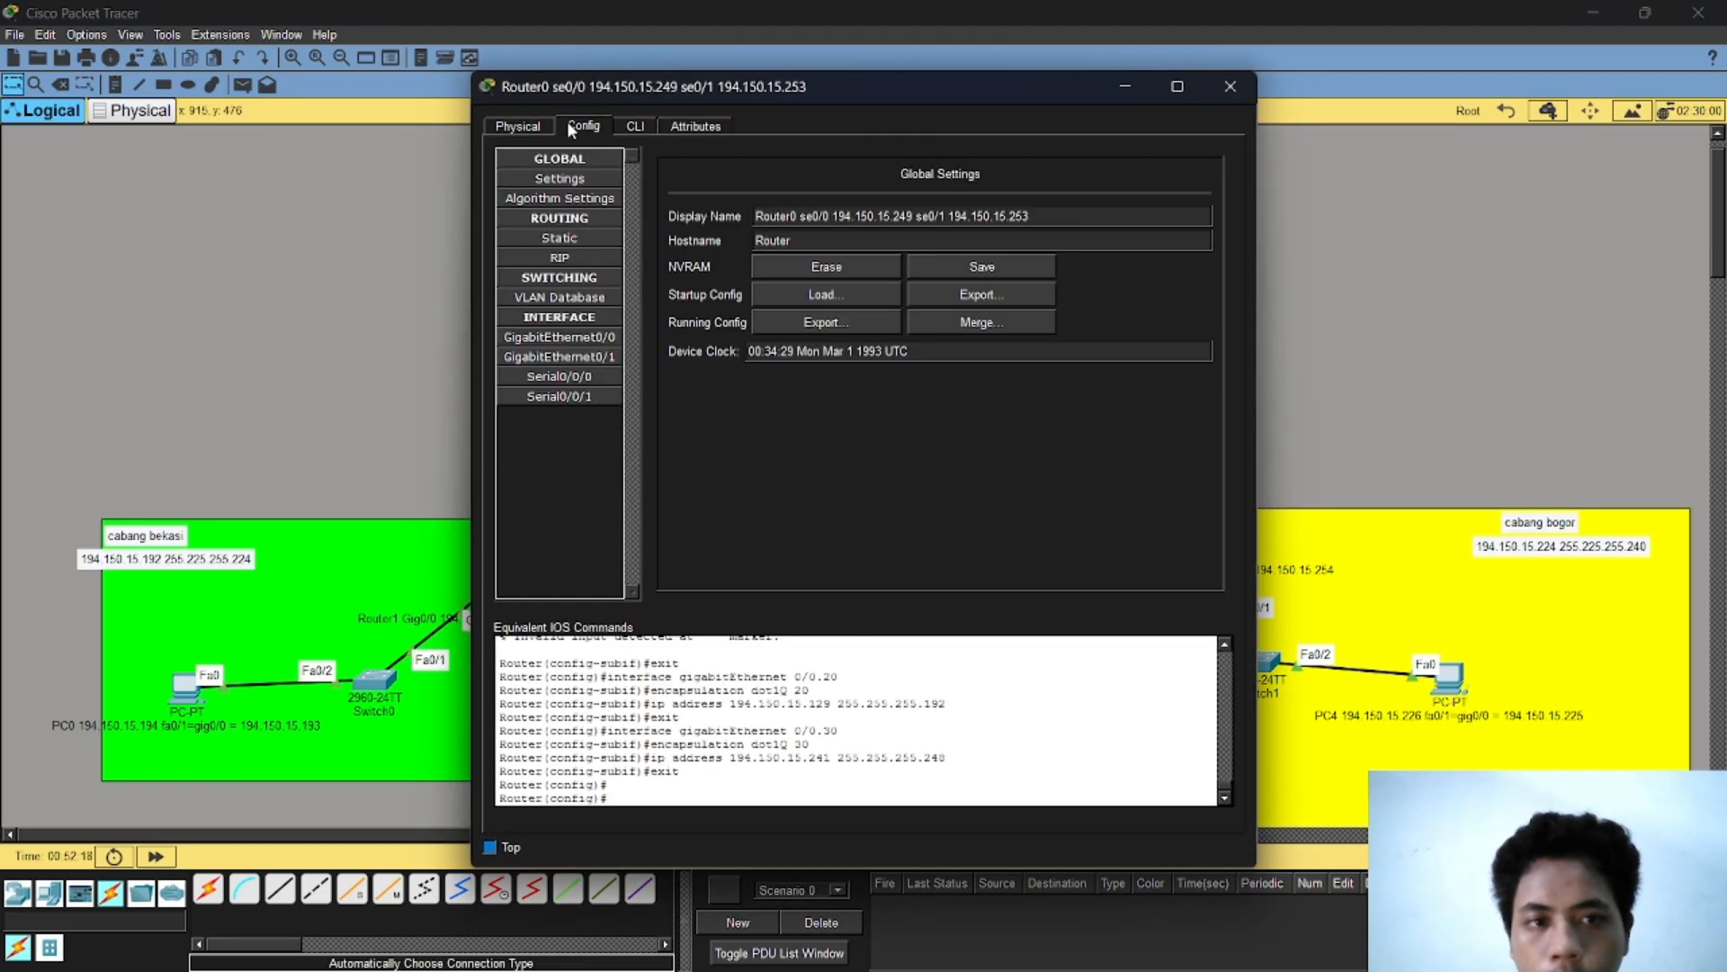
click(560, 337)
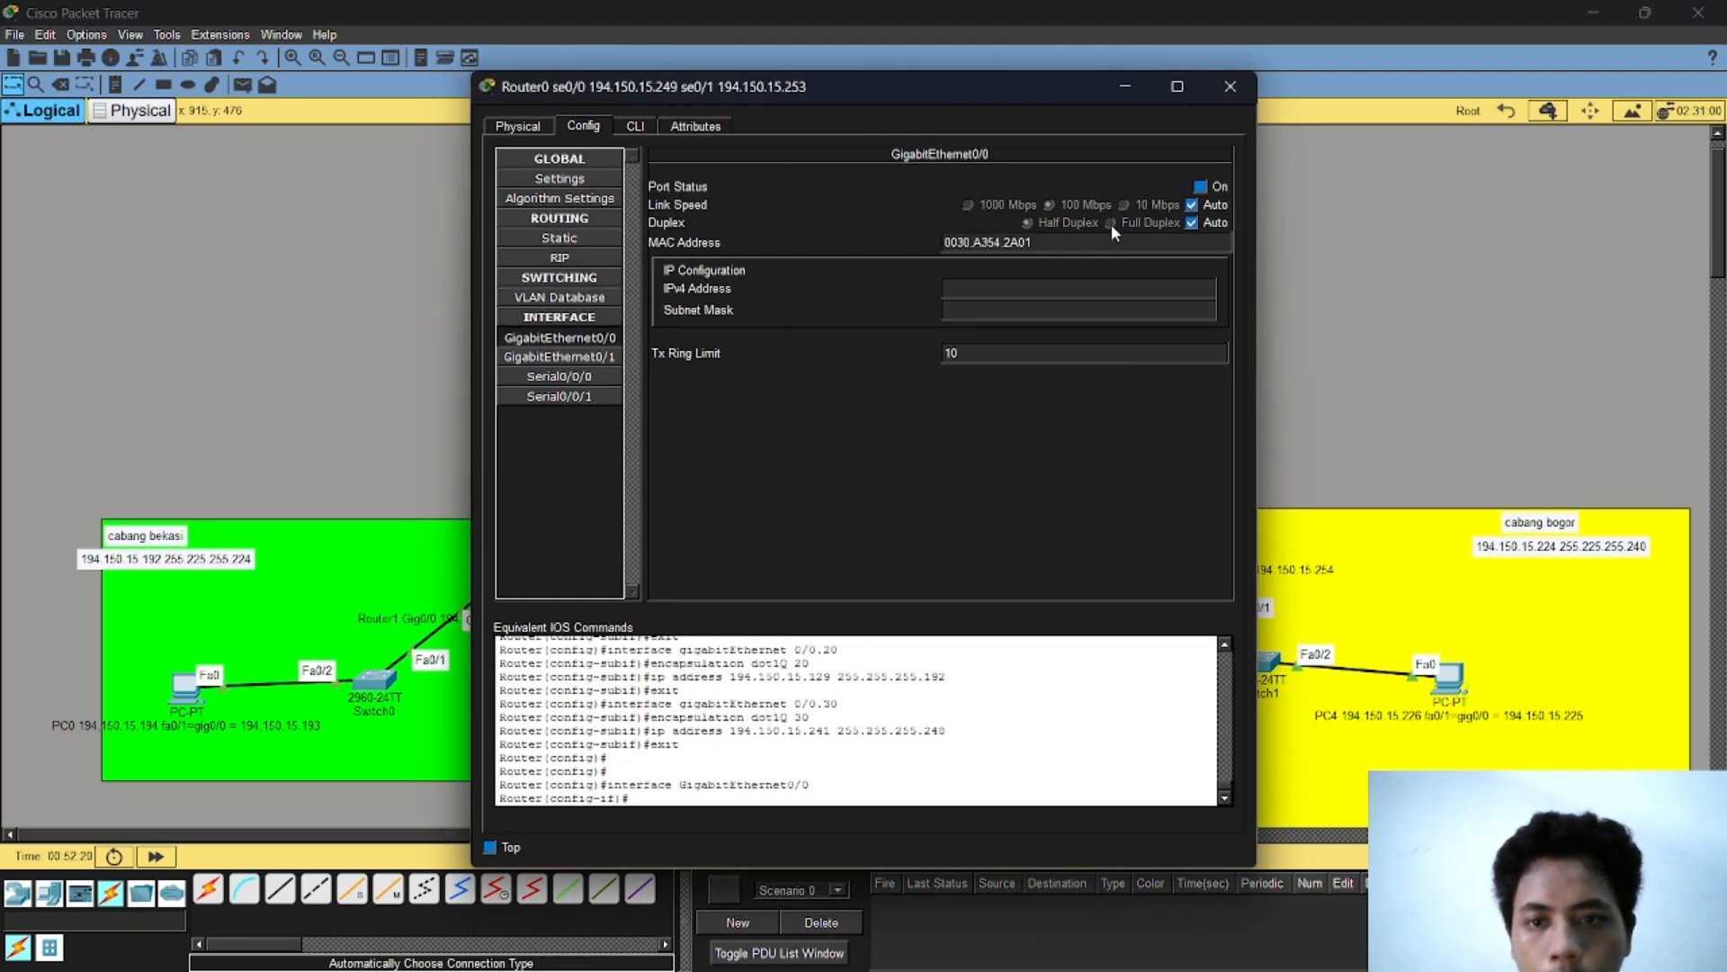
click(1200, 186)
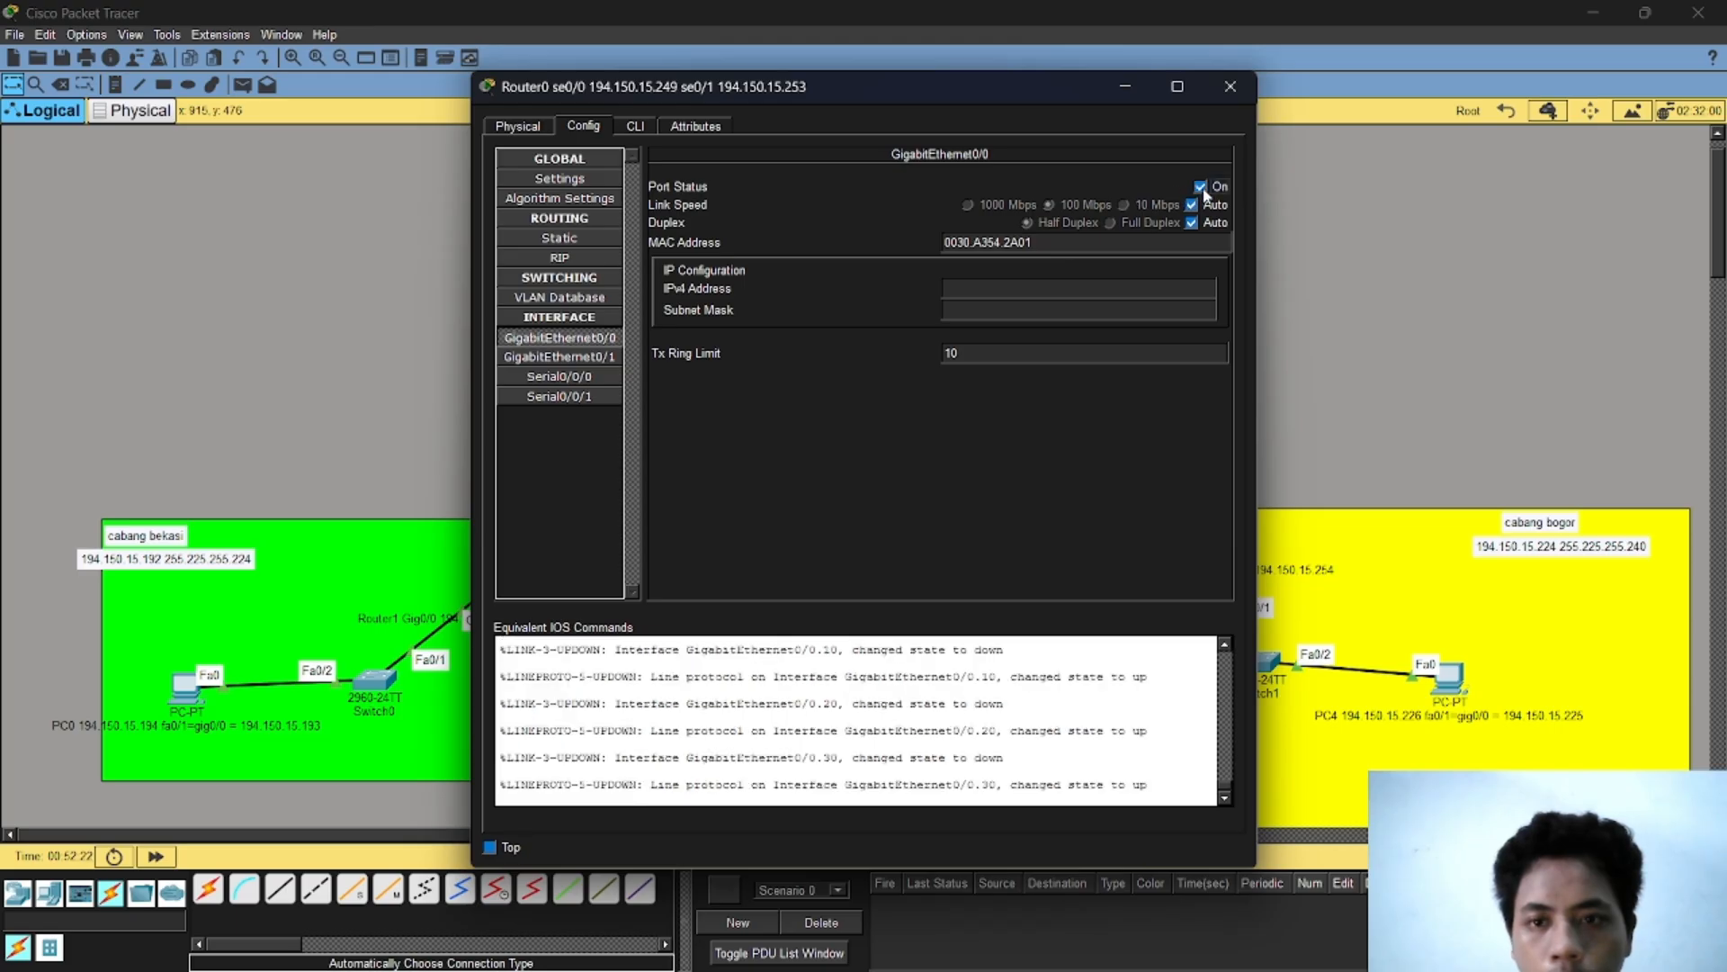
click(572, 378)
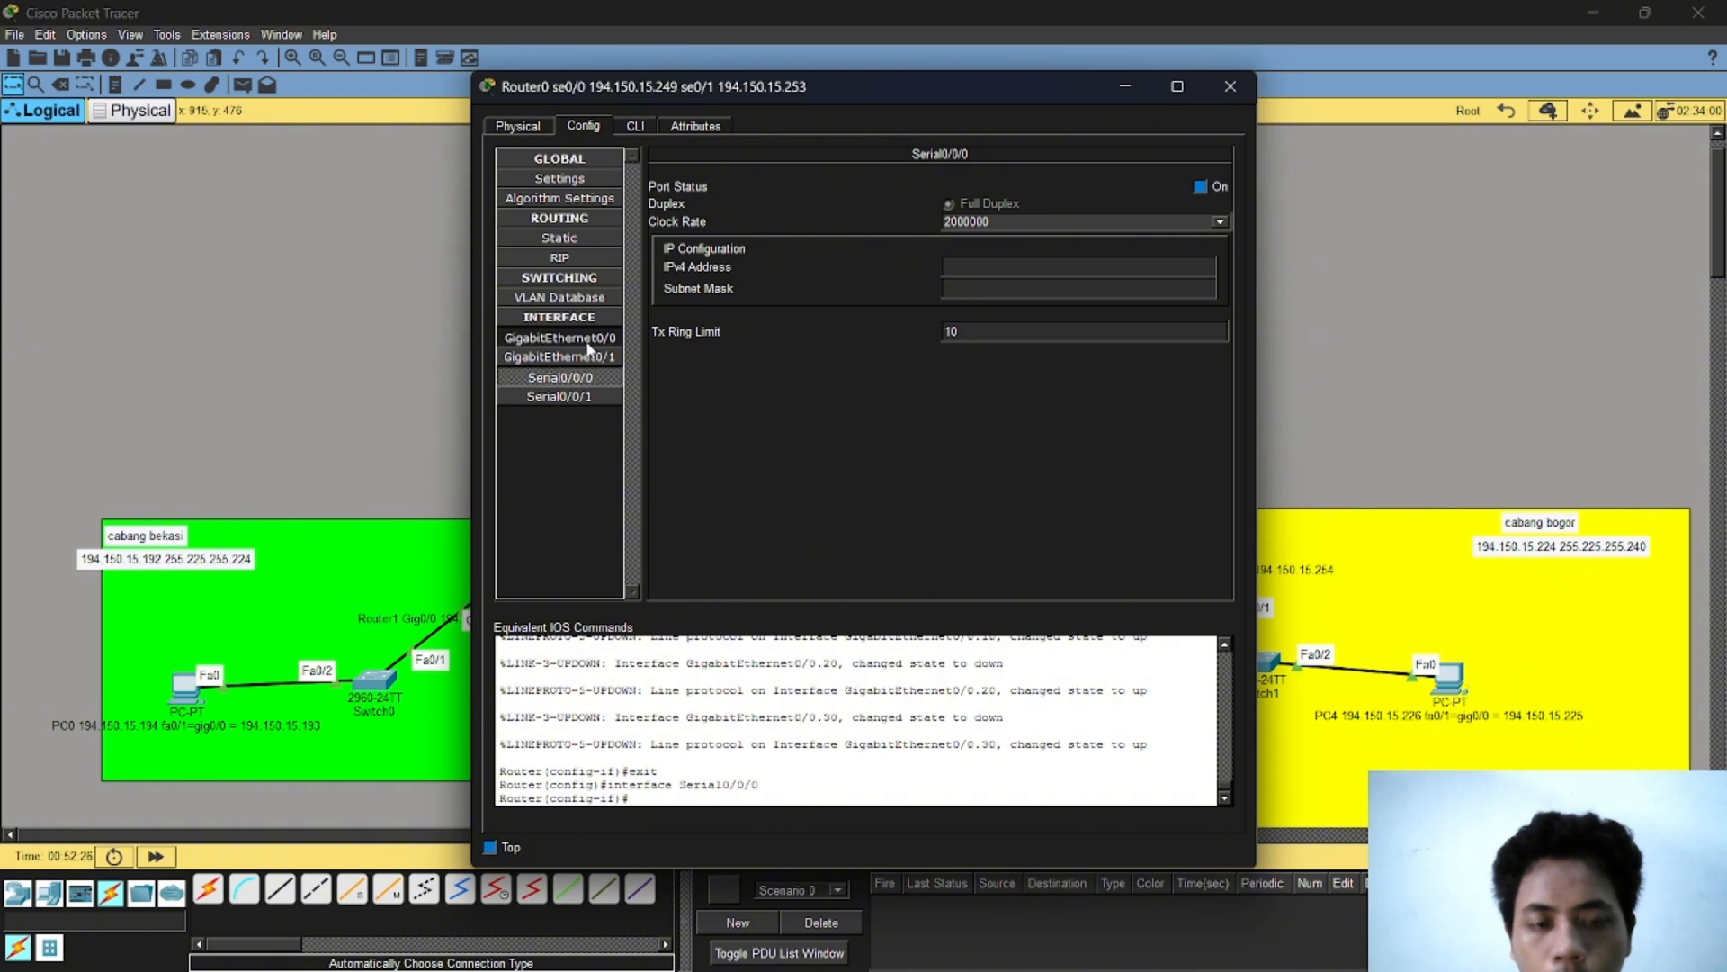
click(560, 338)
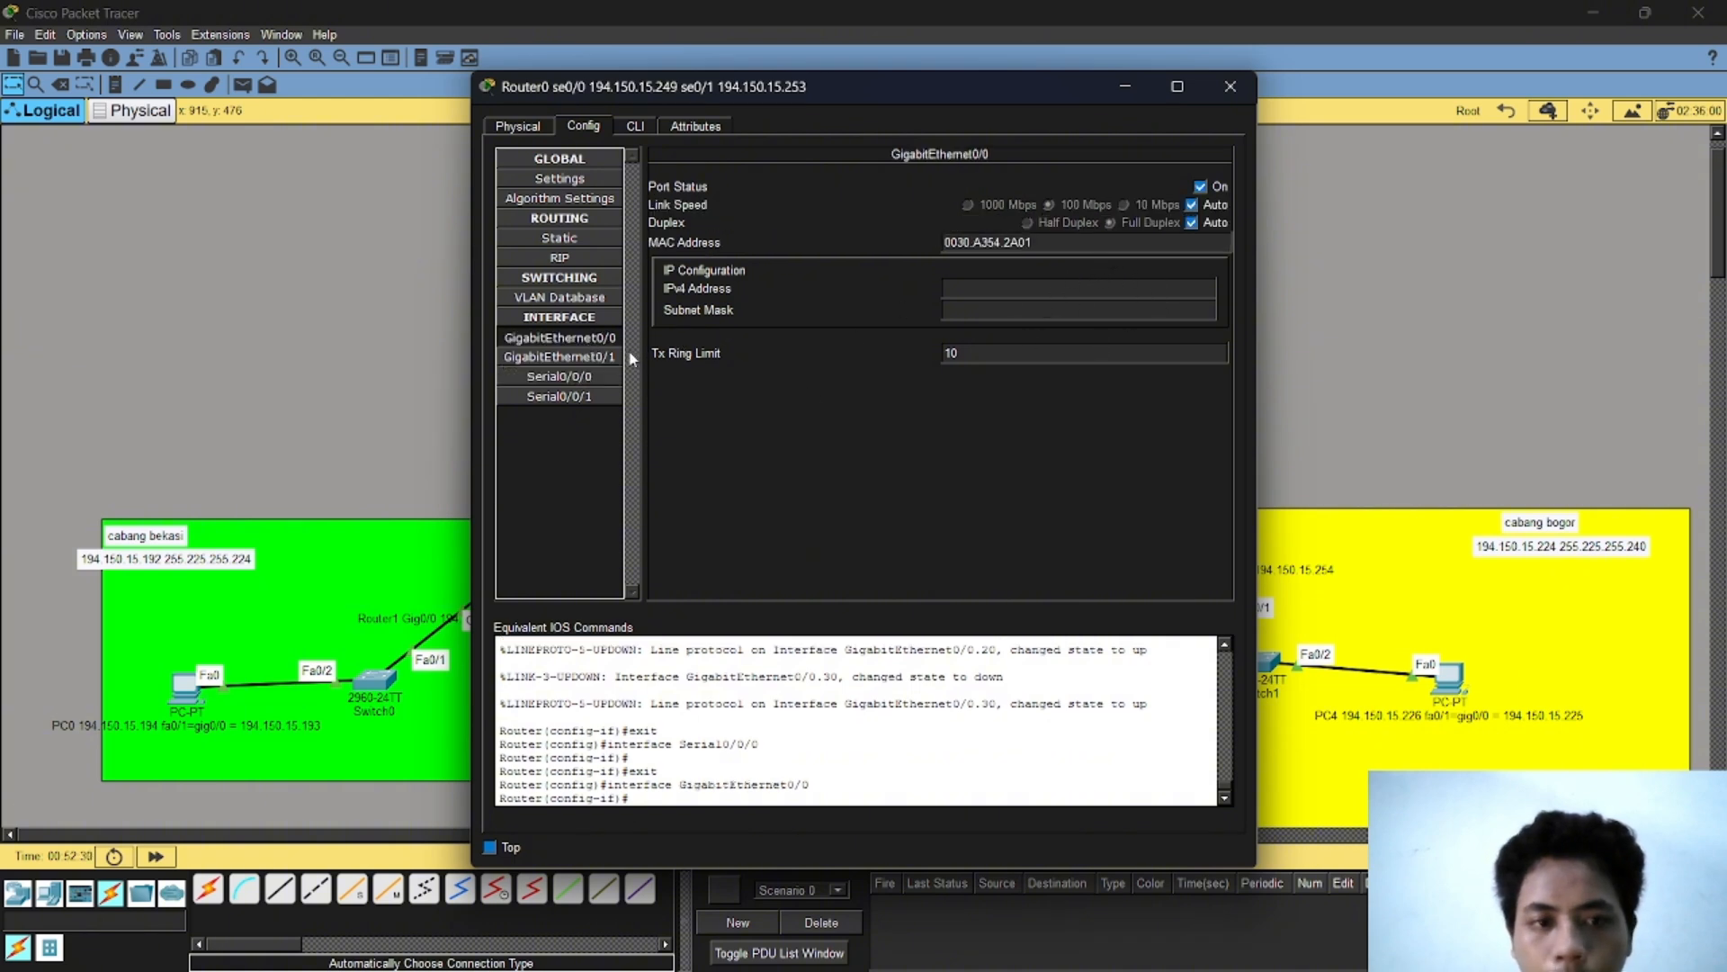
Step: Assign IP address 194.150.15.249 with subnet mask 255.255.255.252 to Router0's Serial0/0/0 interface
click(567, 376)
drag(983, 90, 1404, 93)
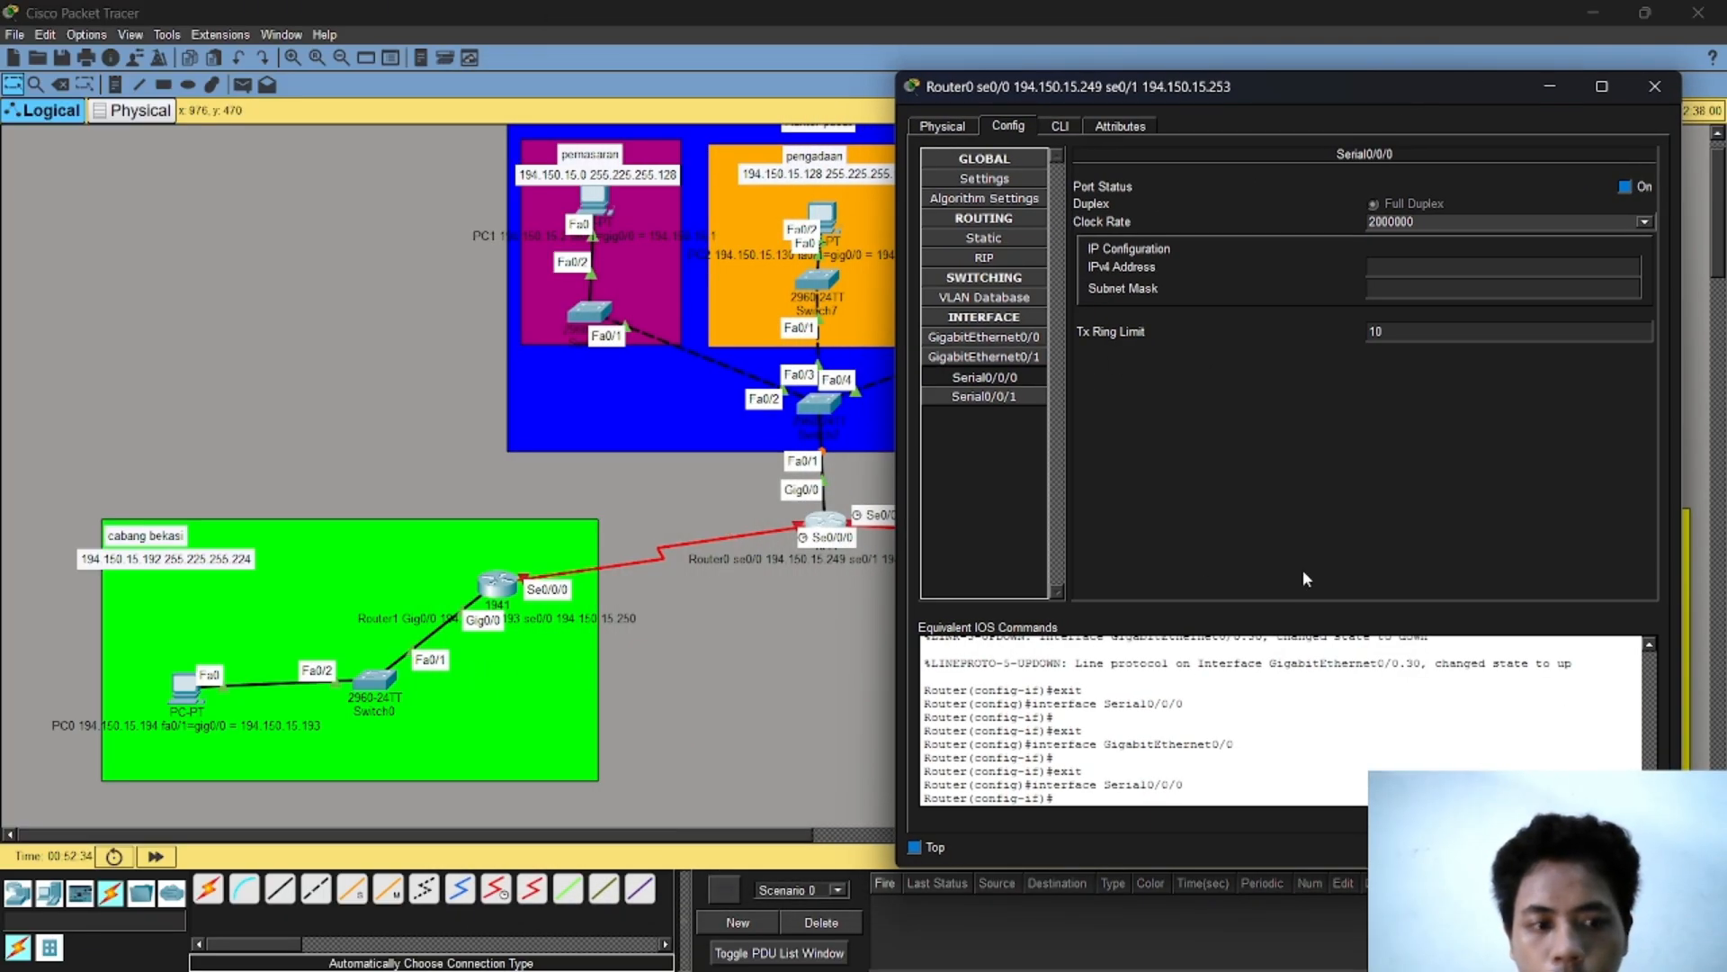
click(1416, 264)
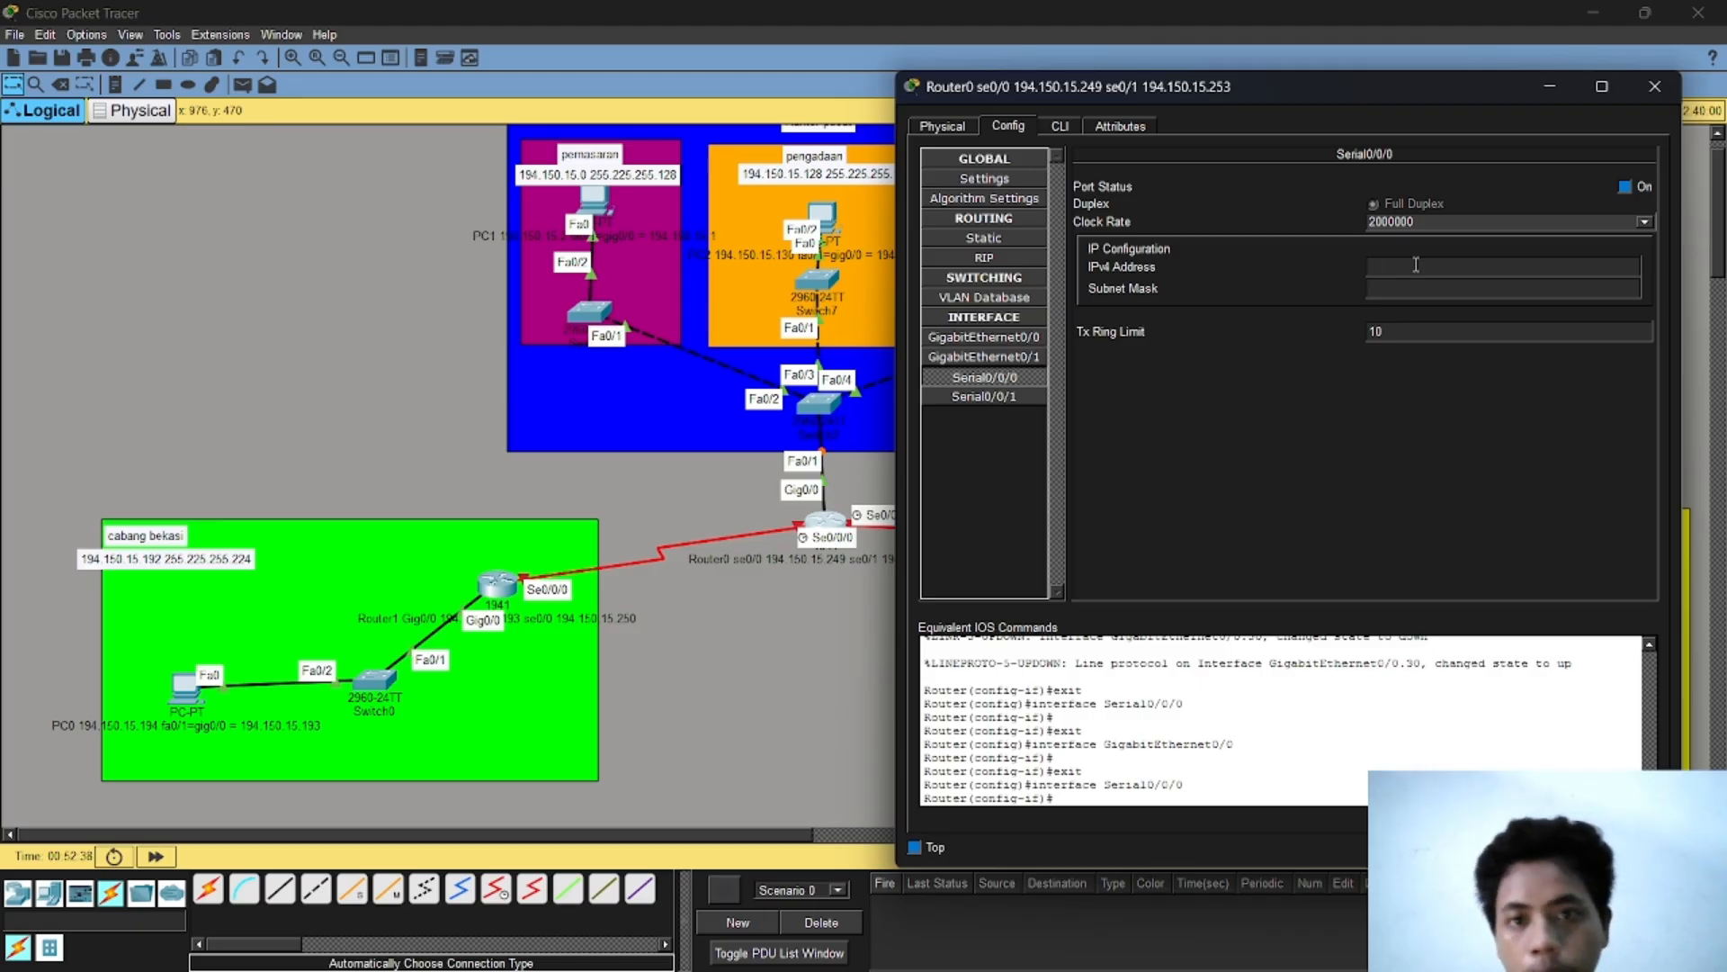
text(194.150.15.)
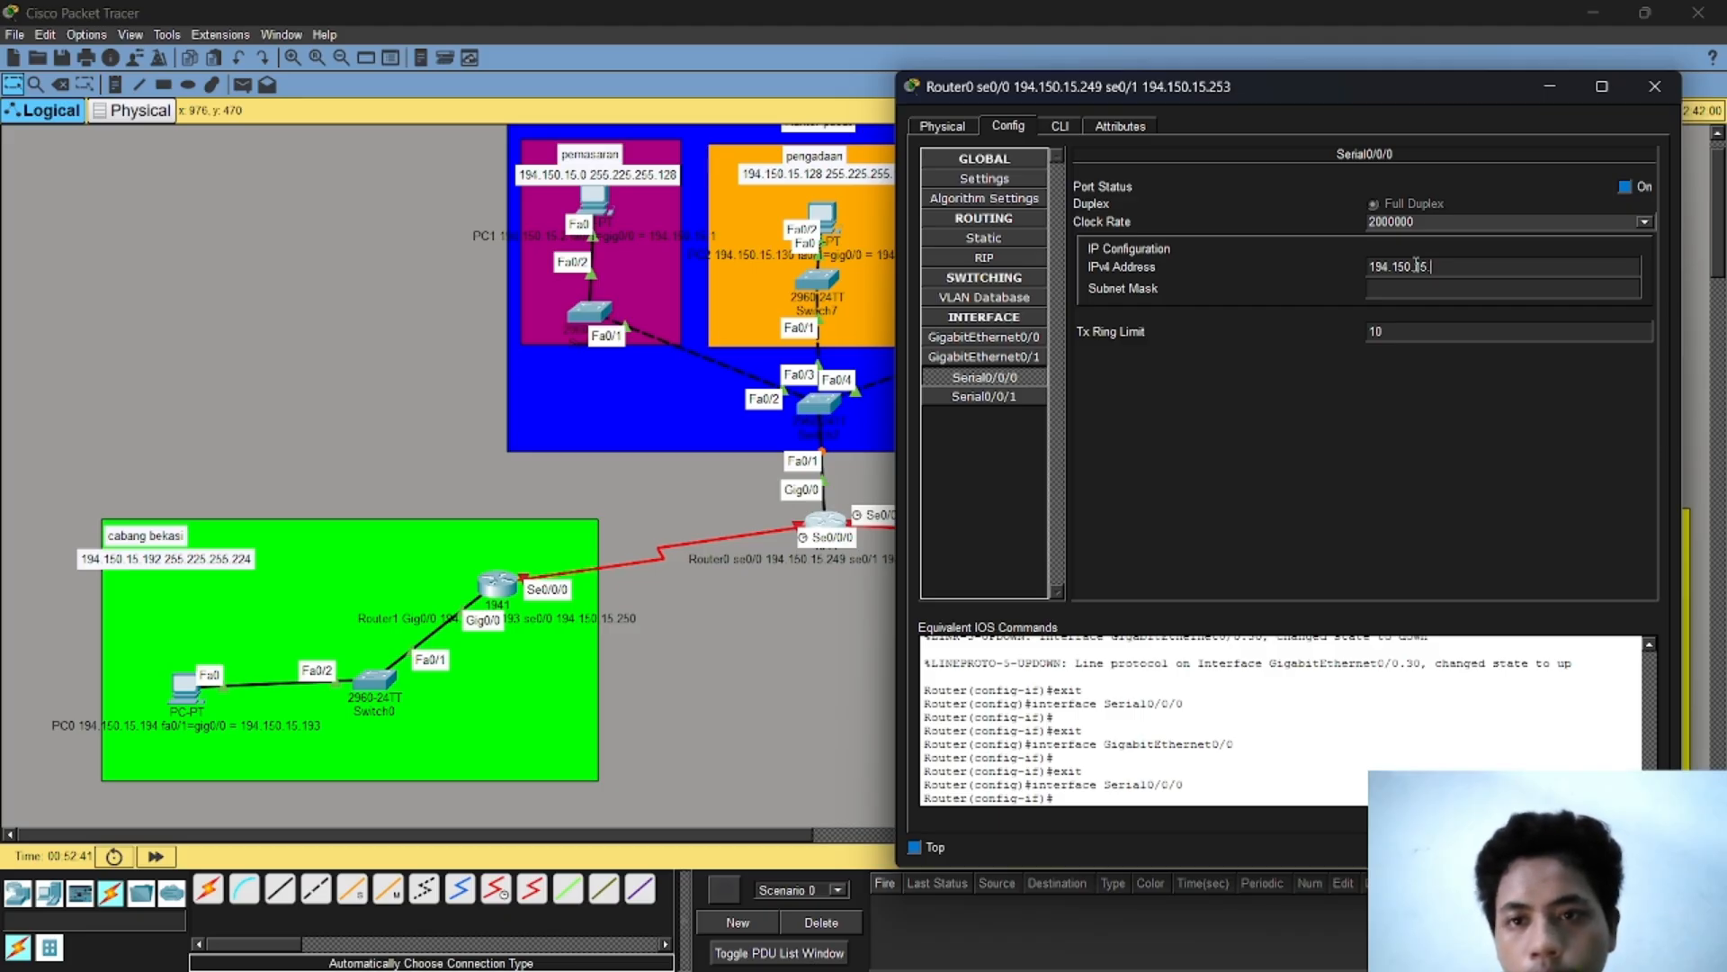
text(2)
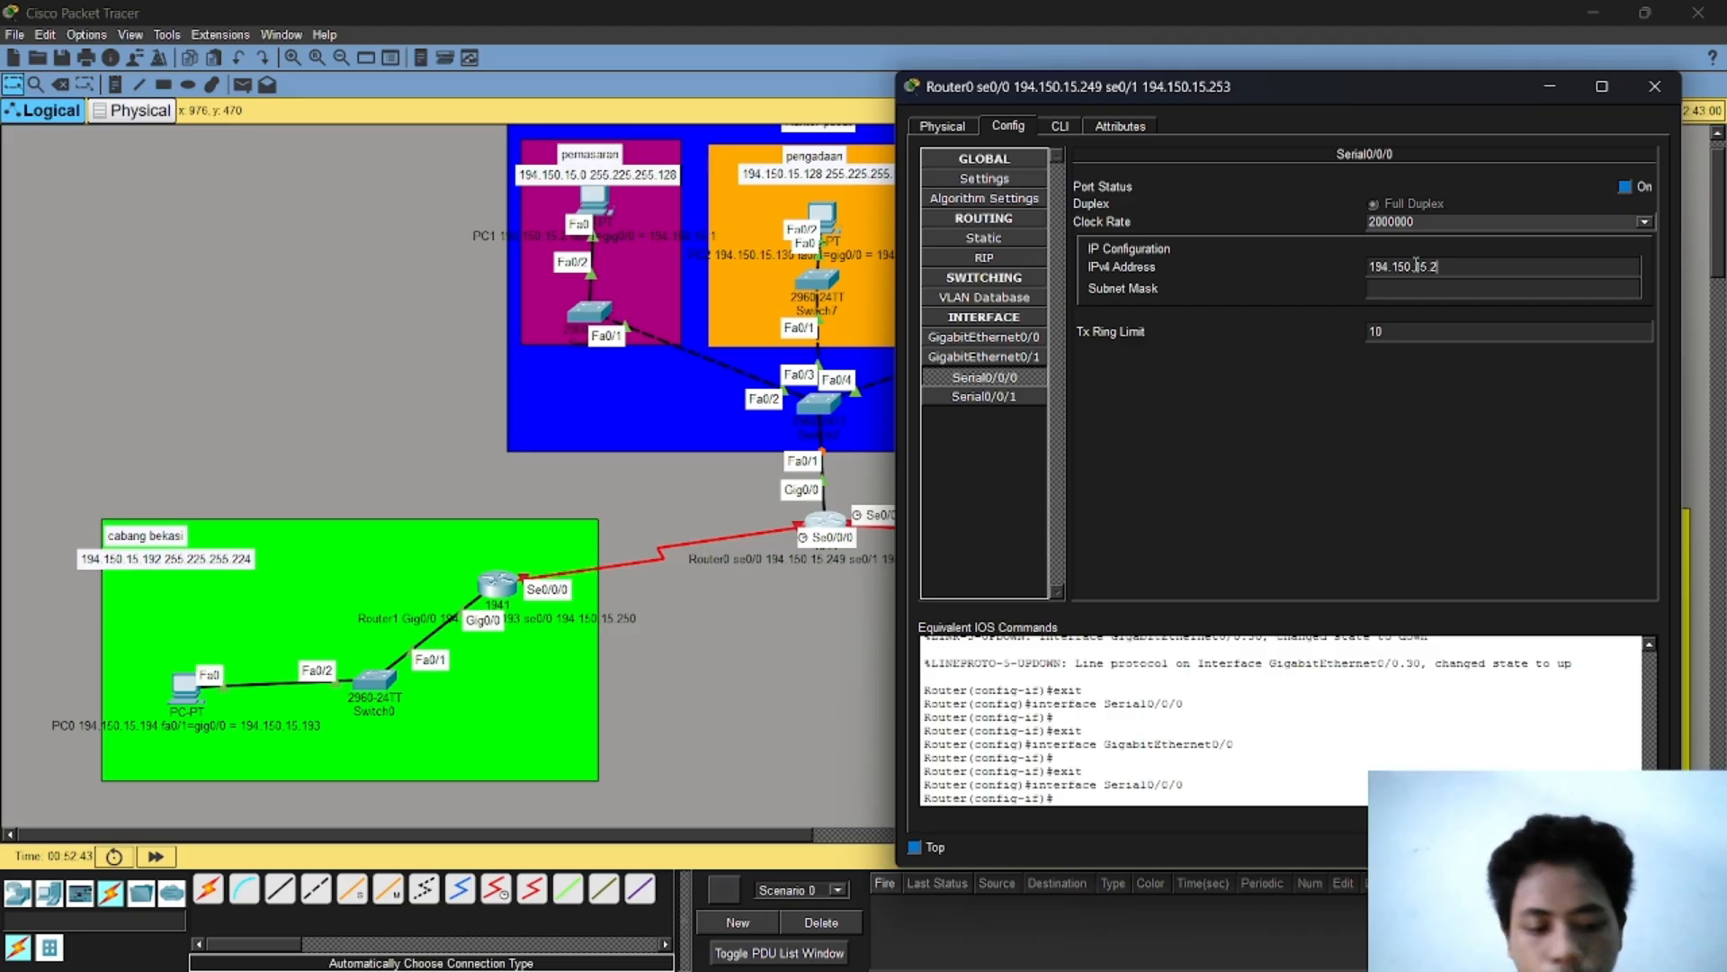
text(49)
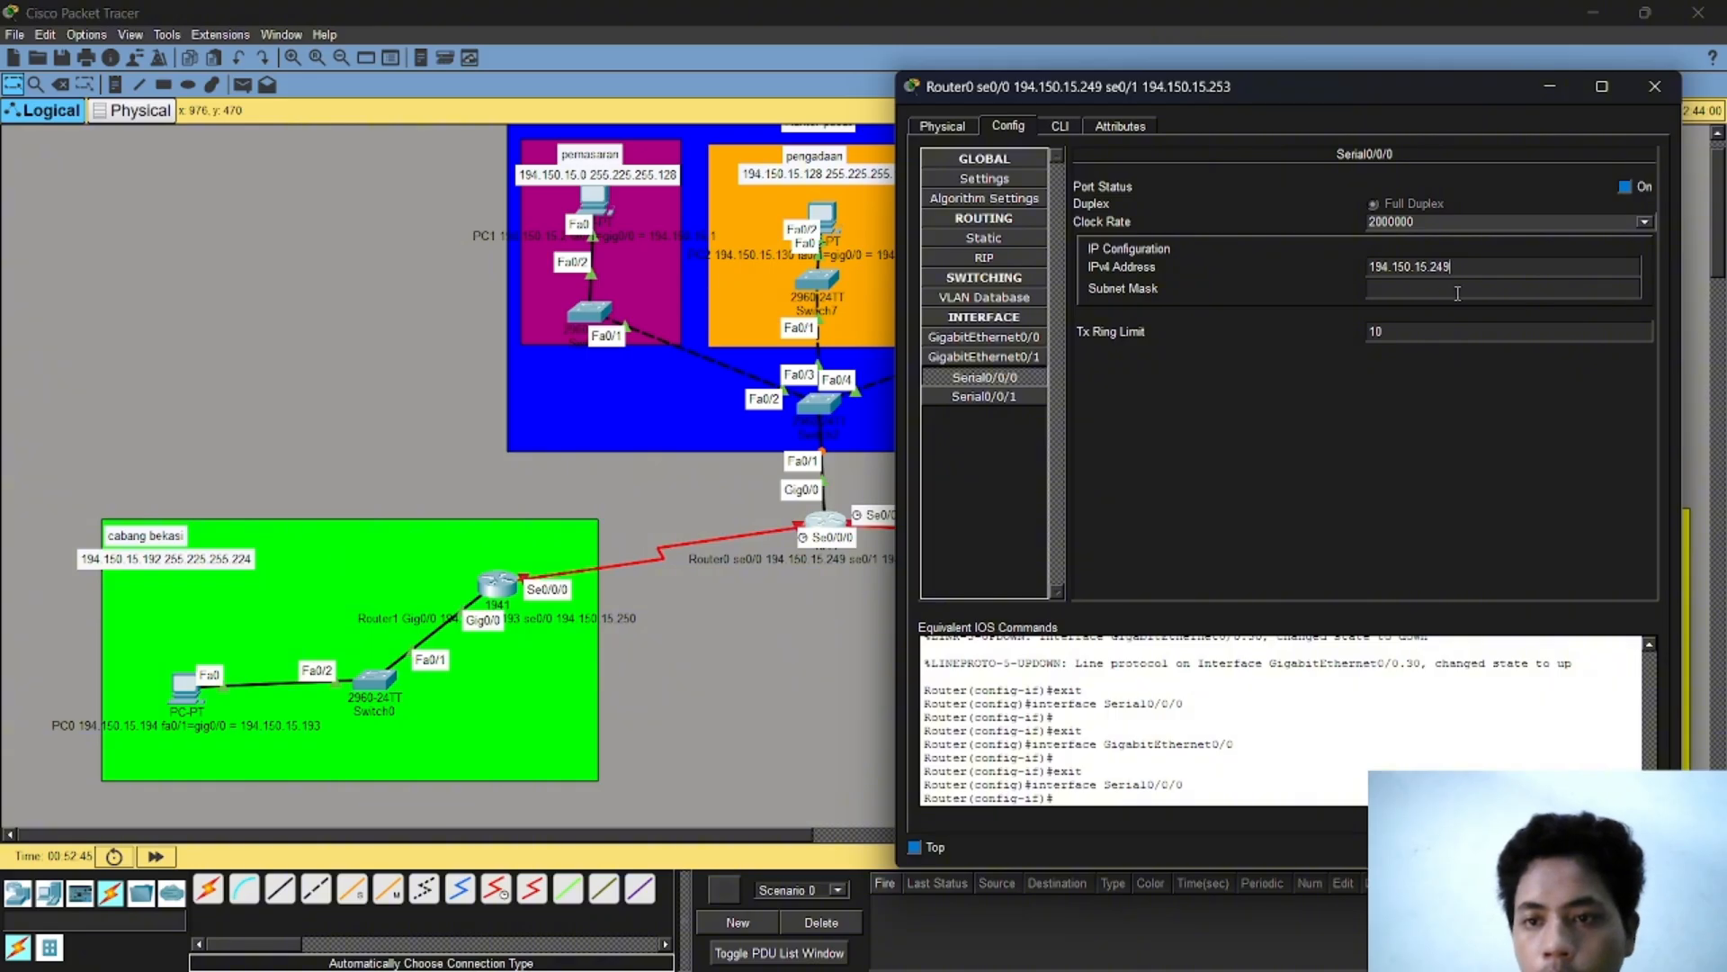
click(1459, 294)
key(BackSpace)
key(BackSpace)
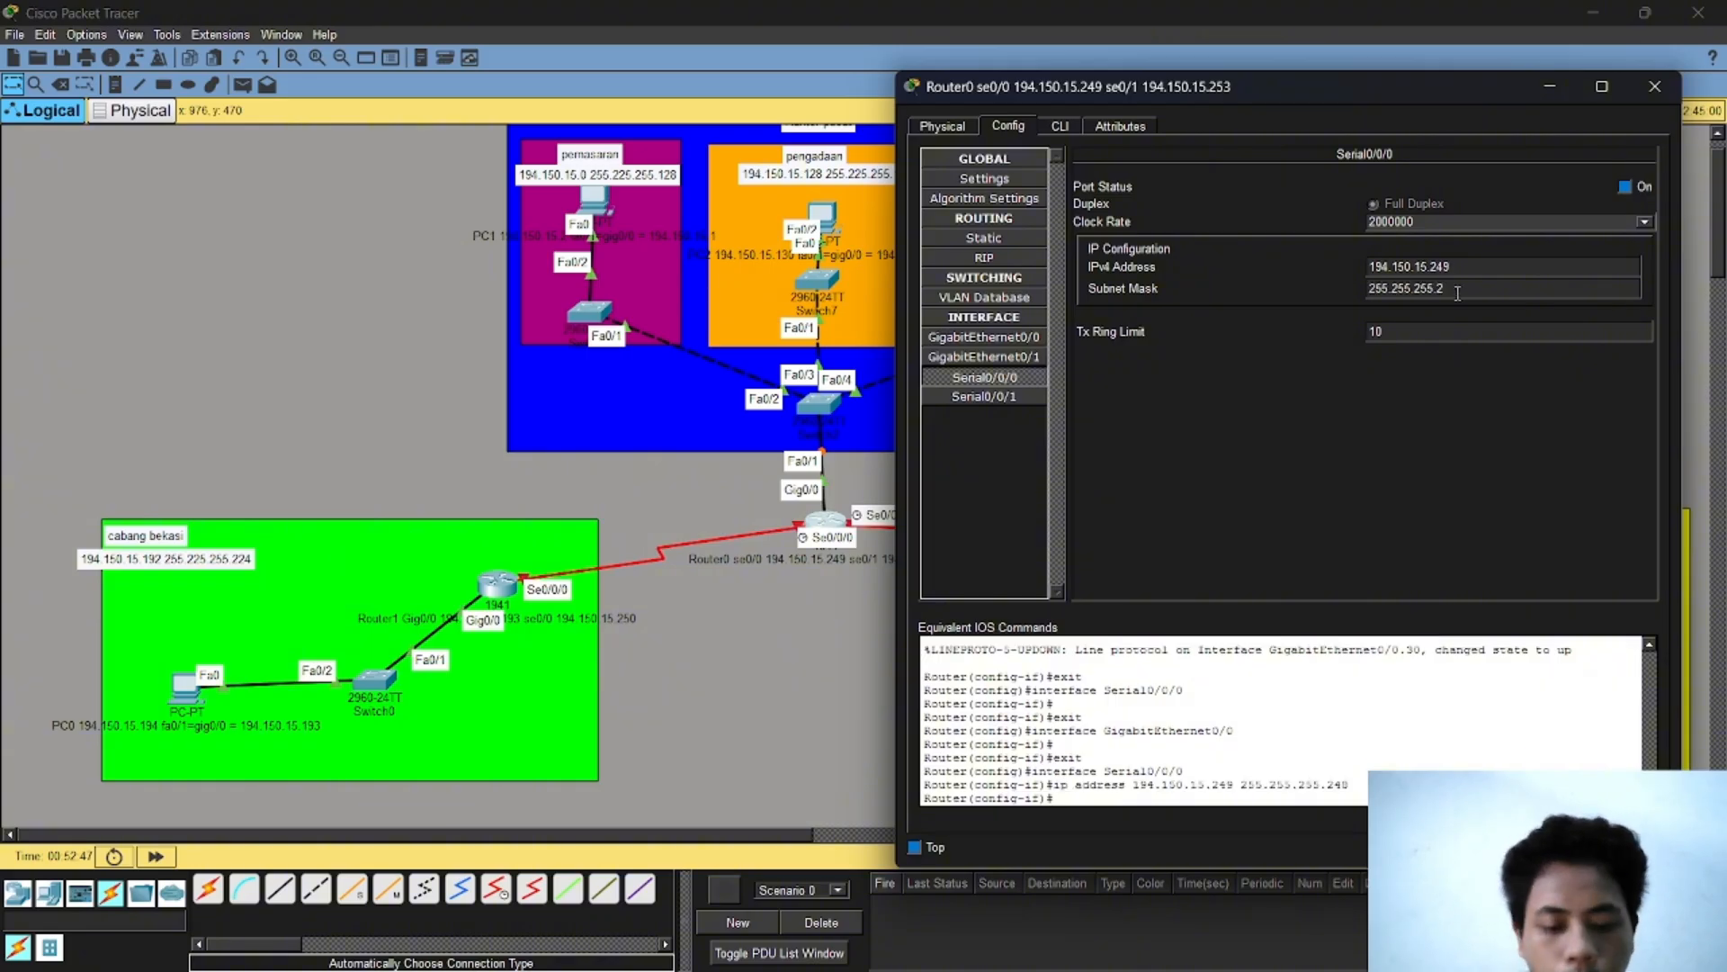
text(52)
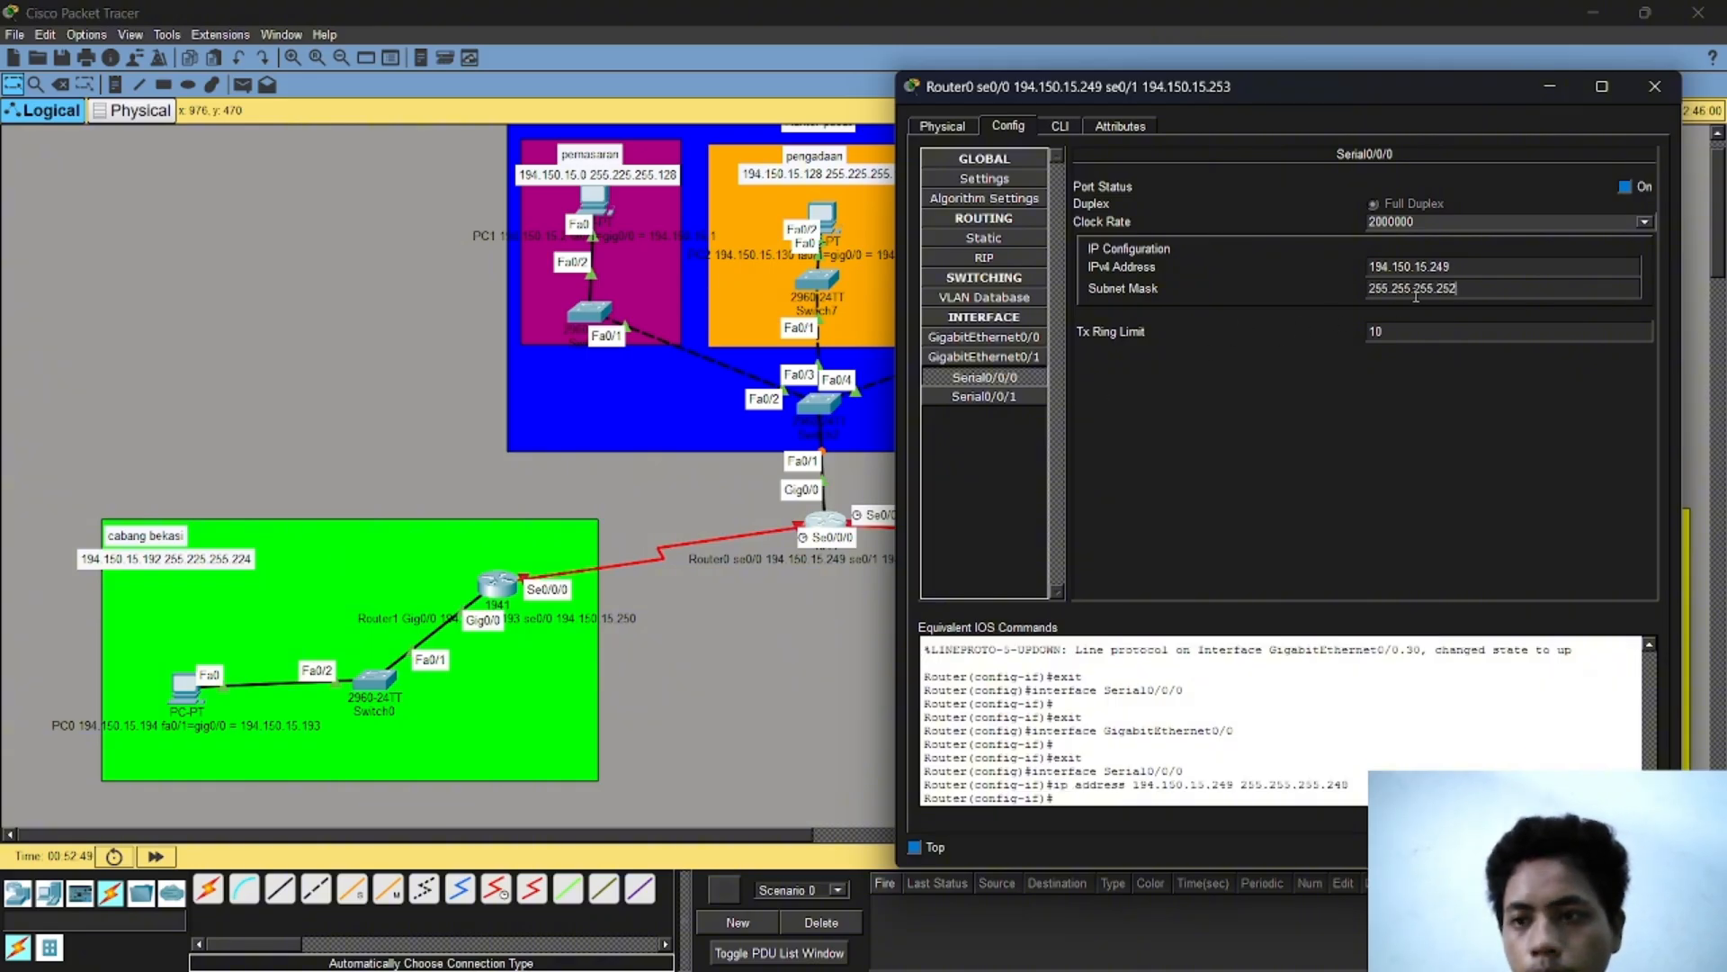
Step: Change the clock rate of Router0's Serial0/0/0 interface to Not Set and turn the port on
click(1642, 221)
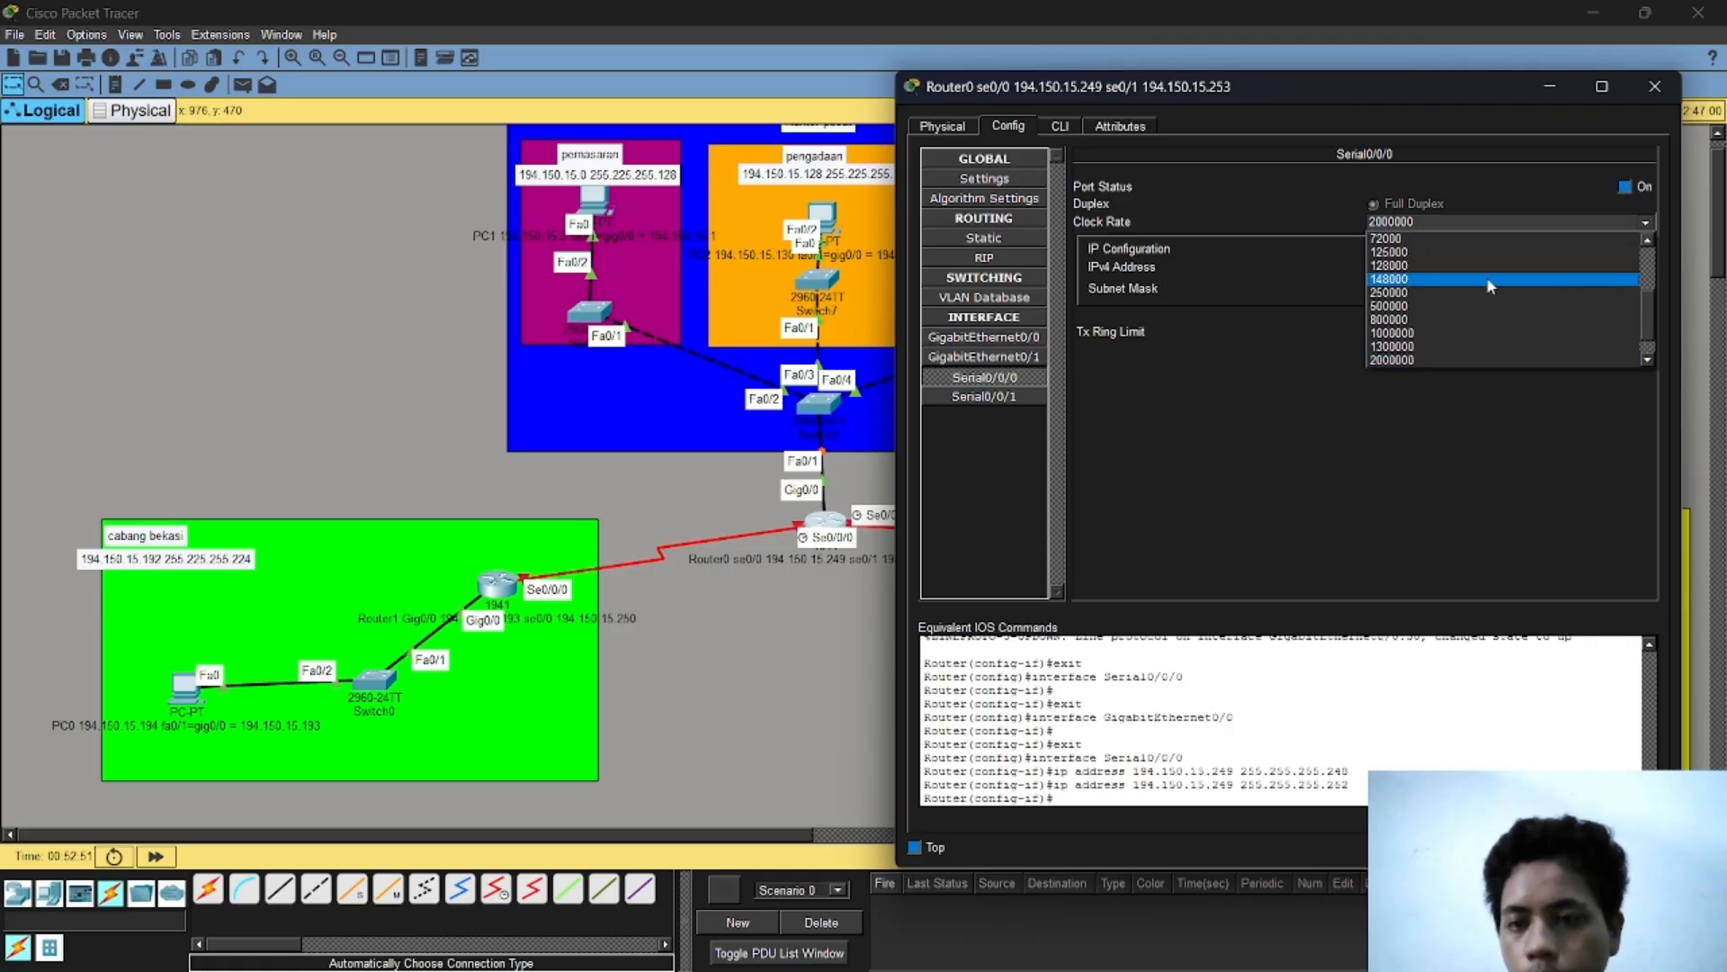
scroll(1488, 284, down, 1)
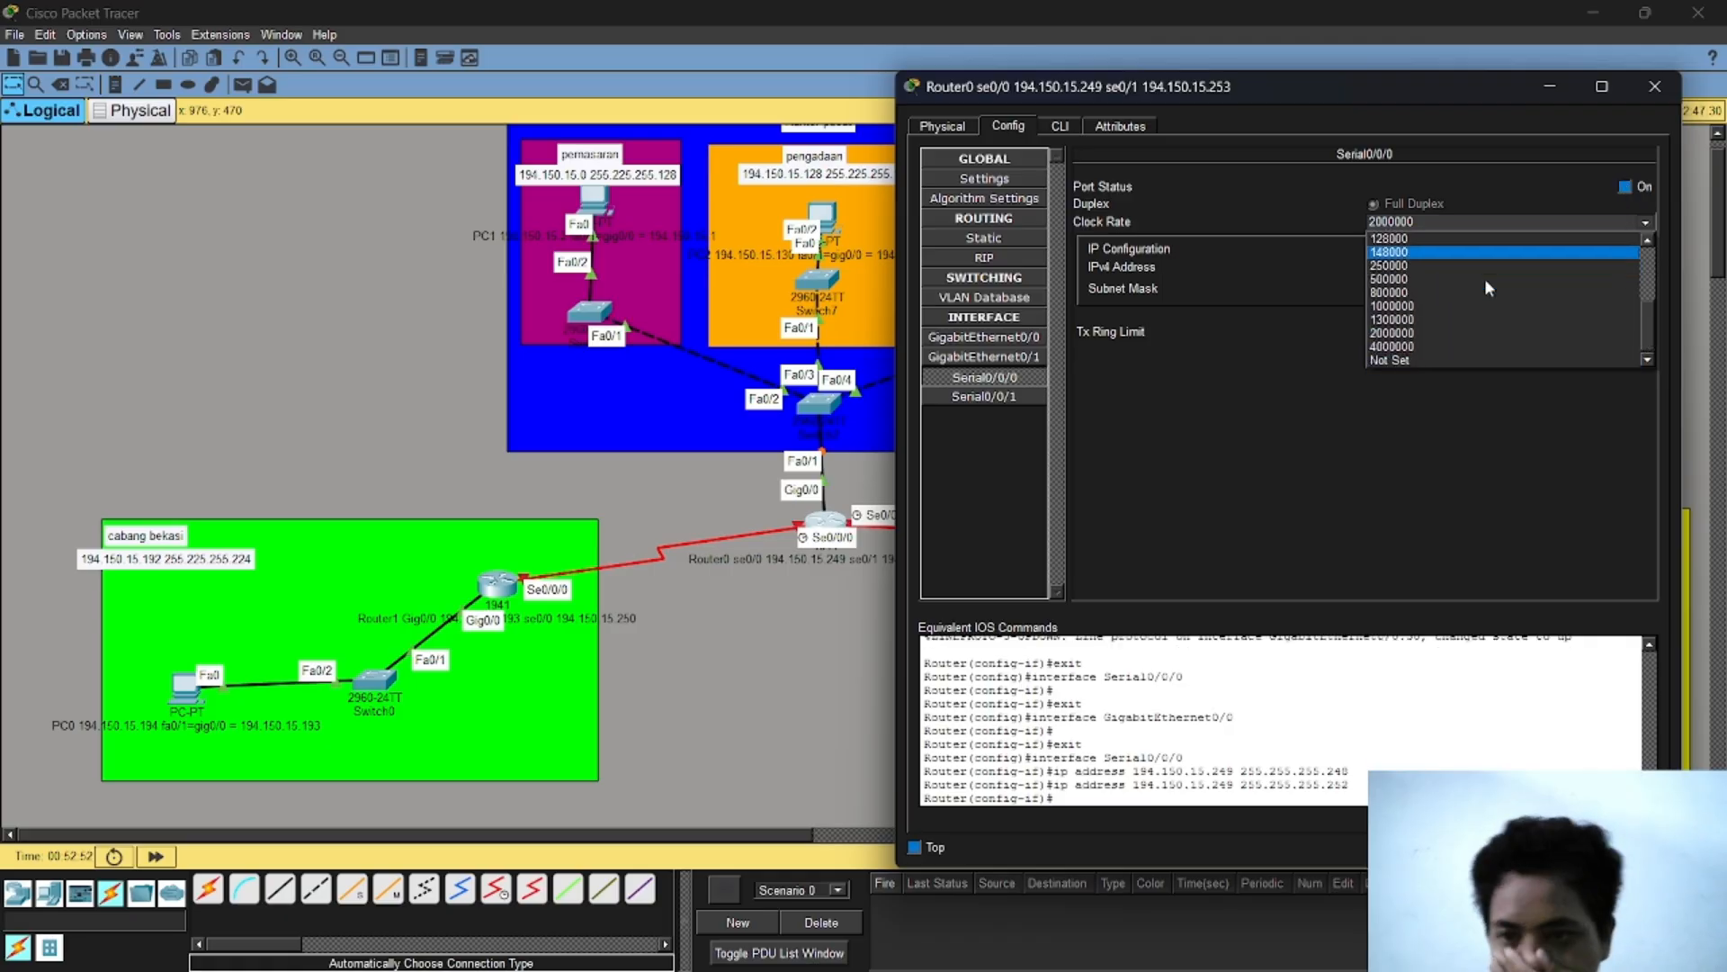
click(1417, 360)
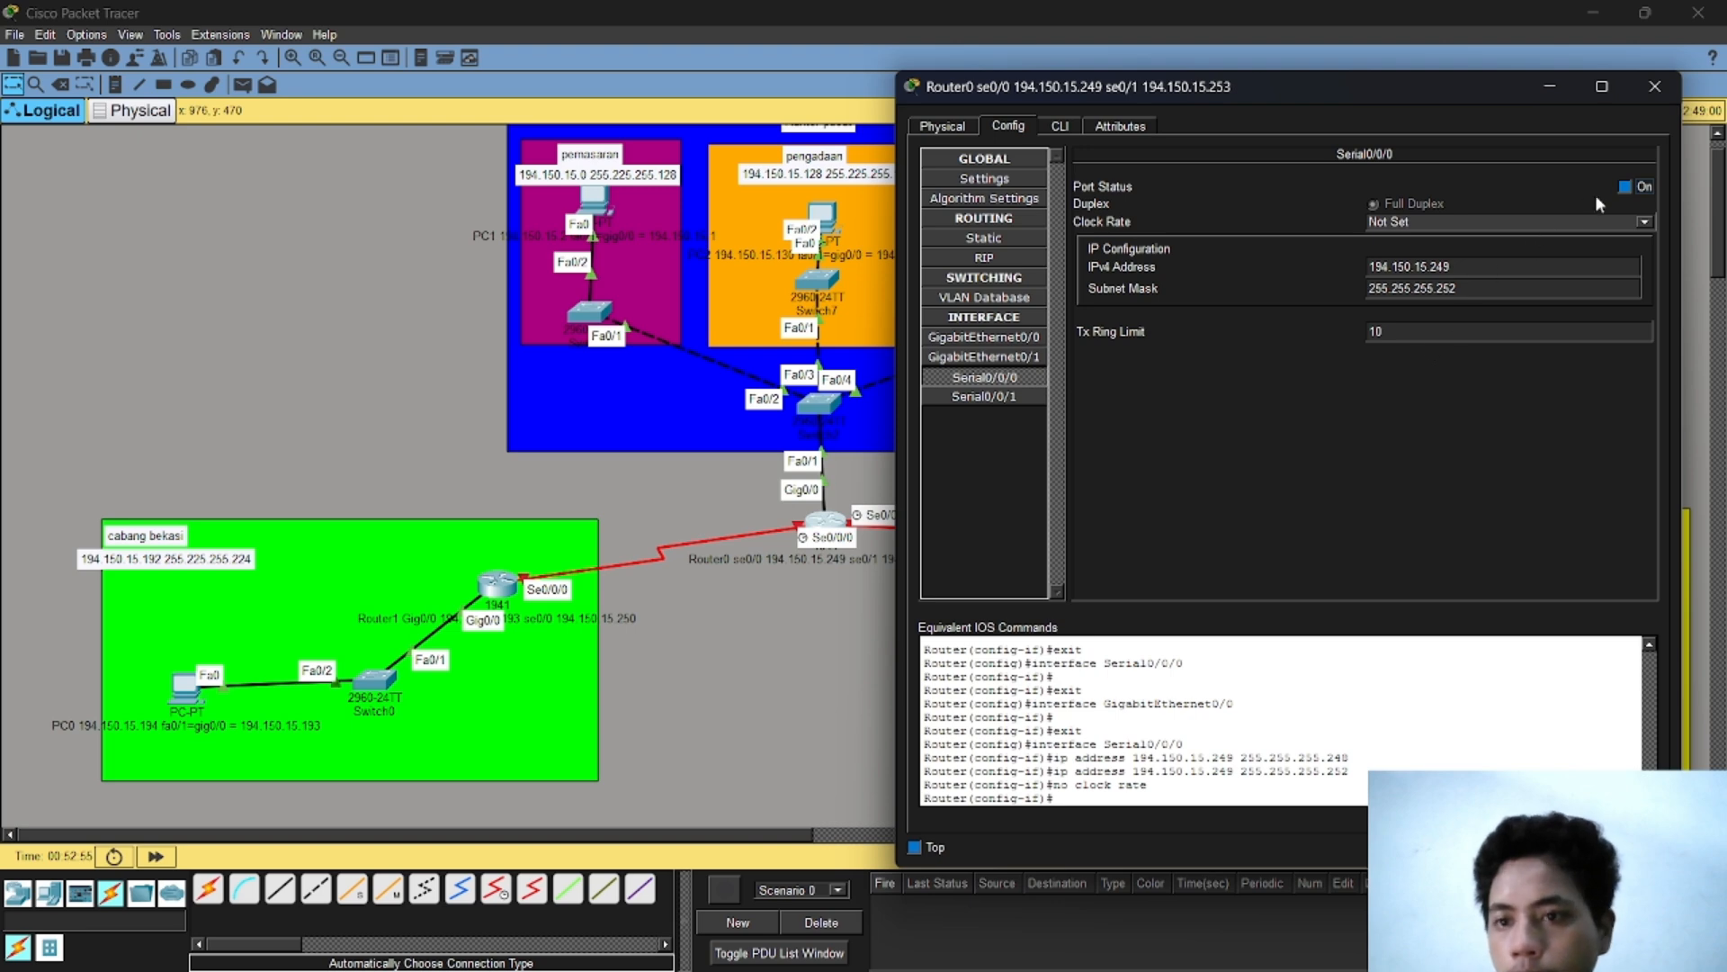
click(1625, 186)
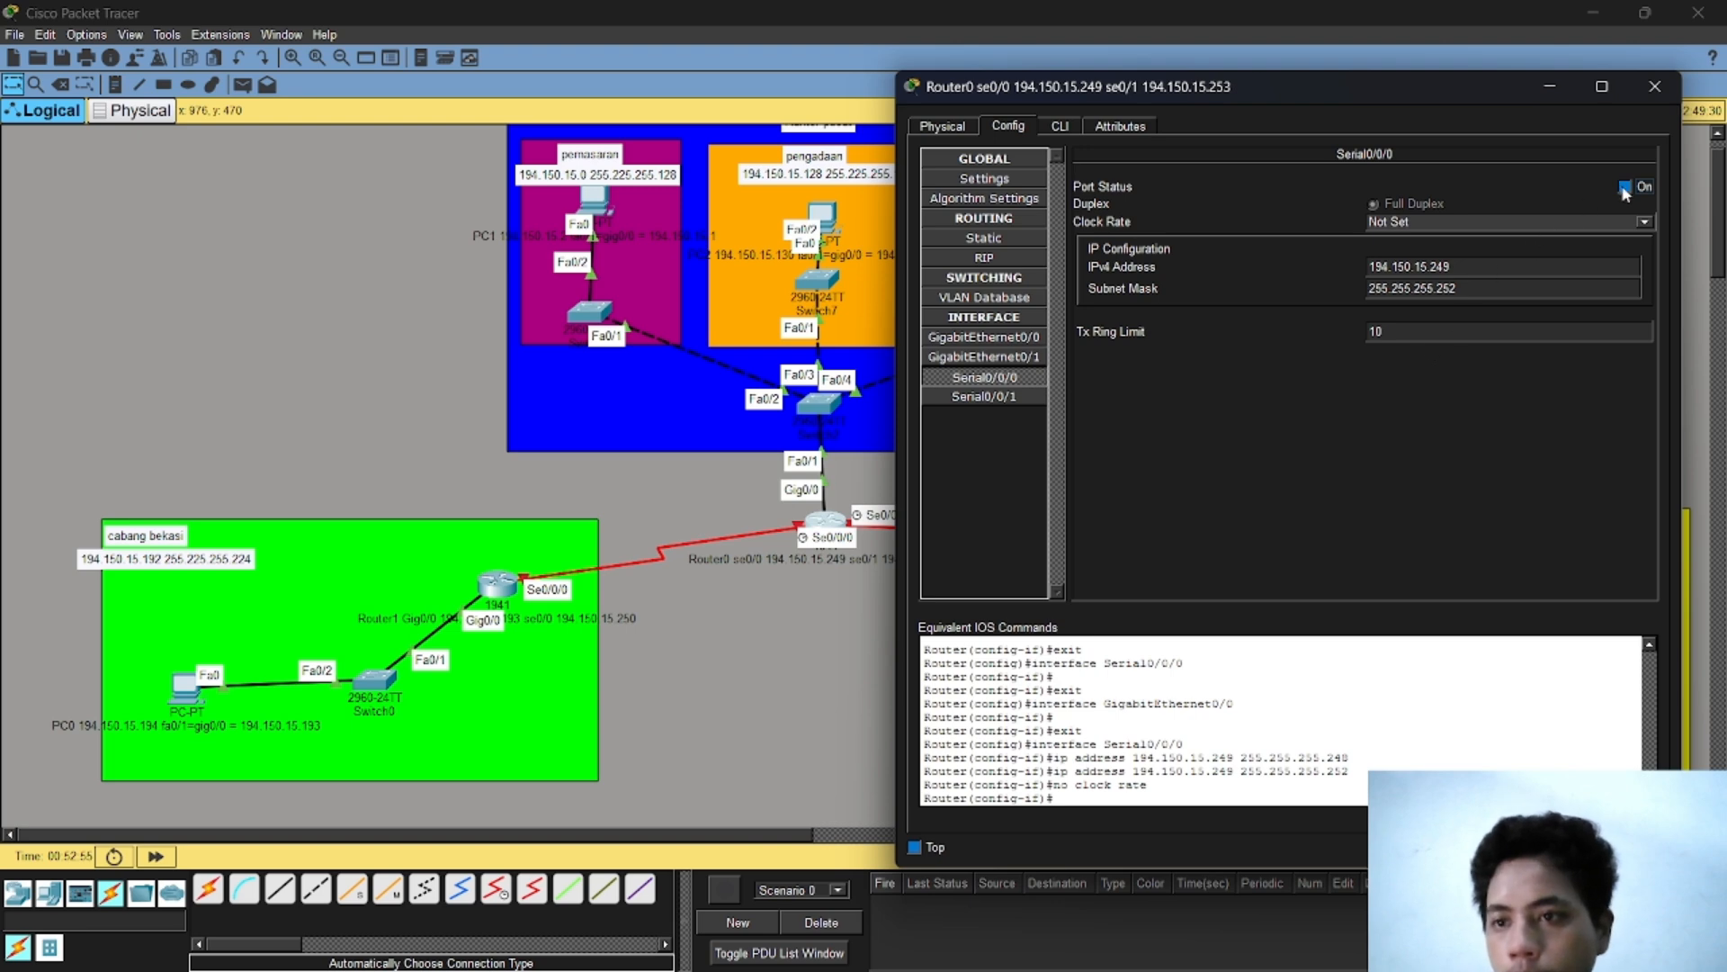
Step: Turn on Router0's Serial0/0/1 port and change its clock rate to Not Set
click(979, 397)
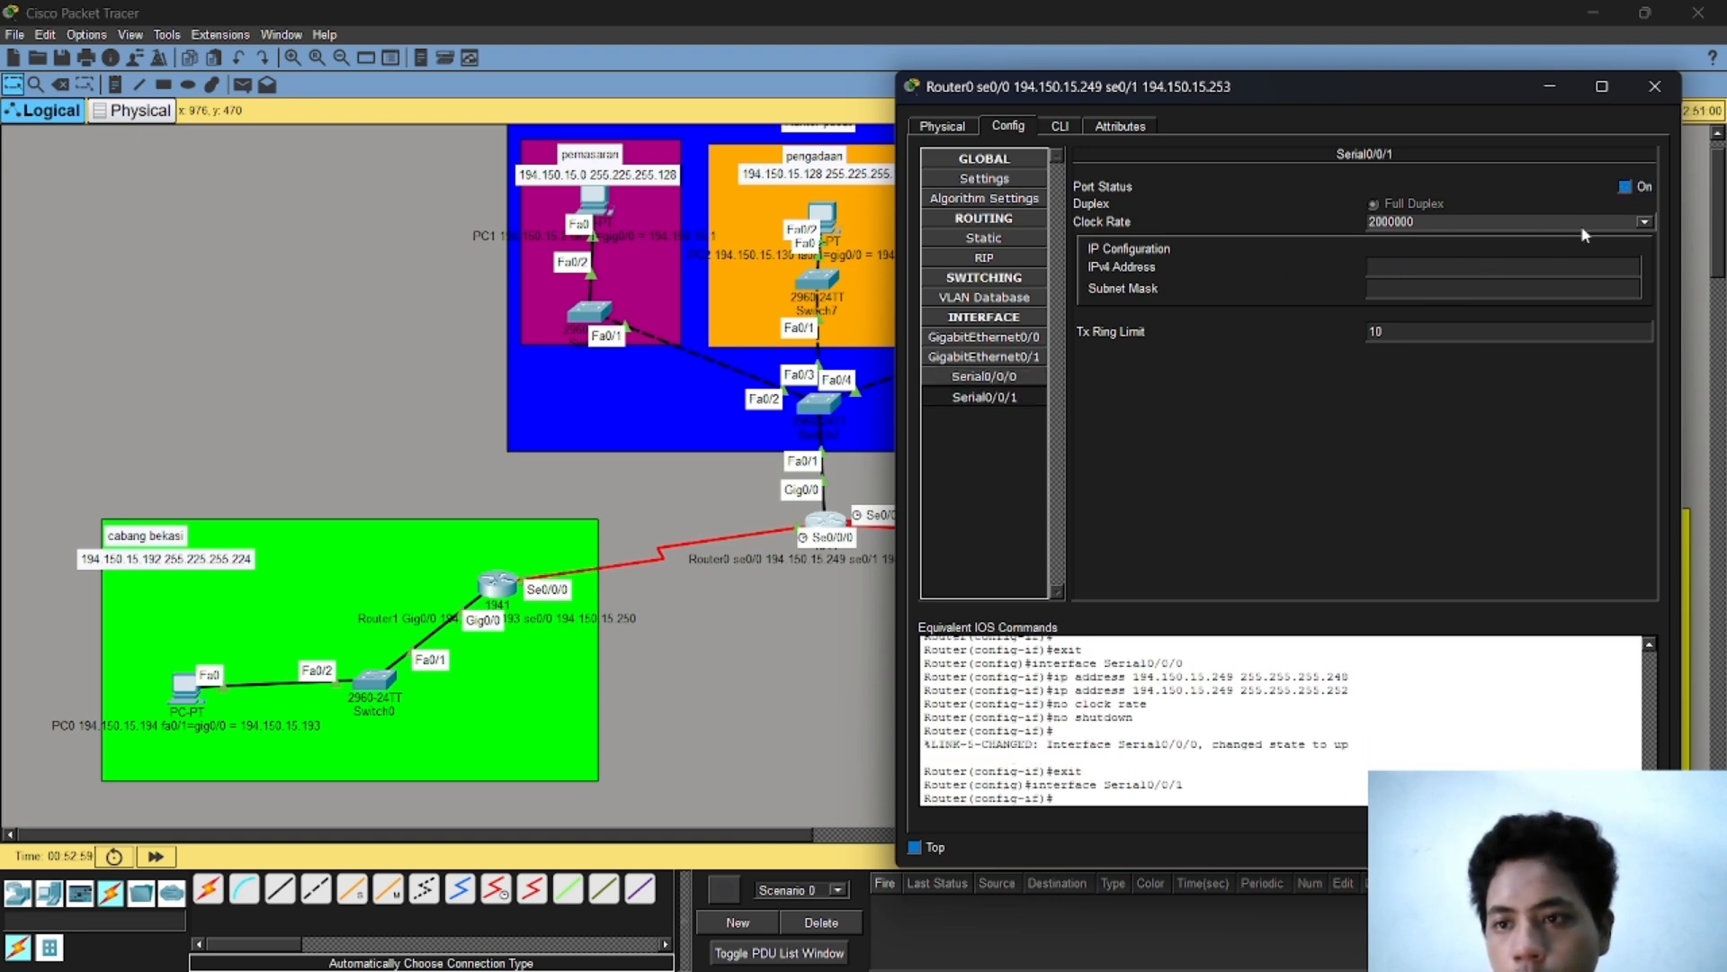
click(1625, 187)
click(1645, 222)
click(1445, 309)
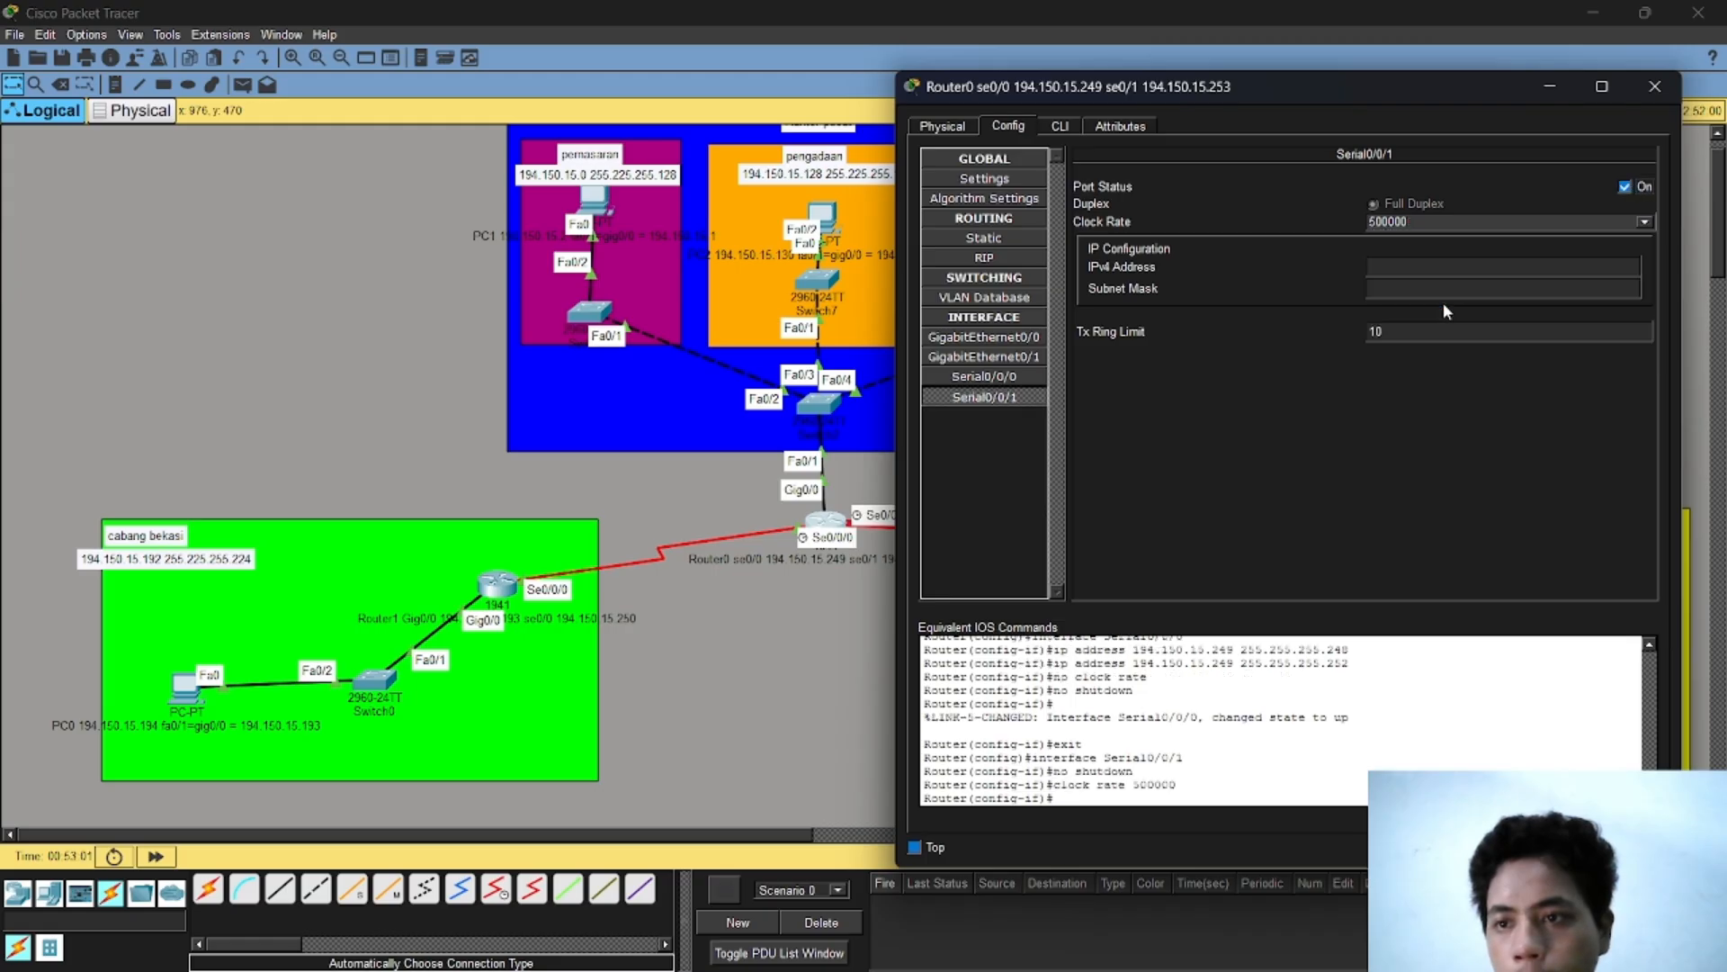
click(1650, 225)
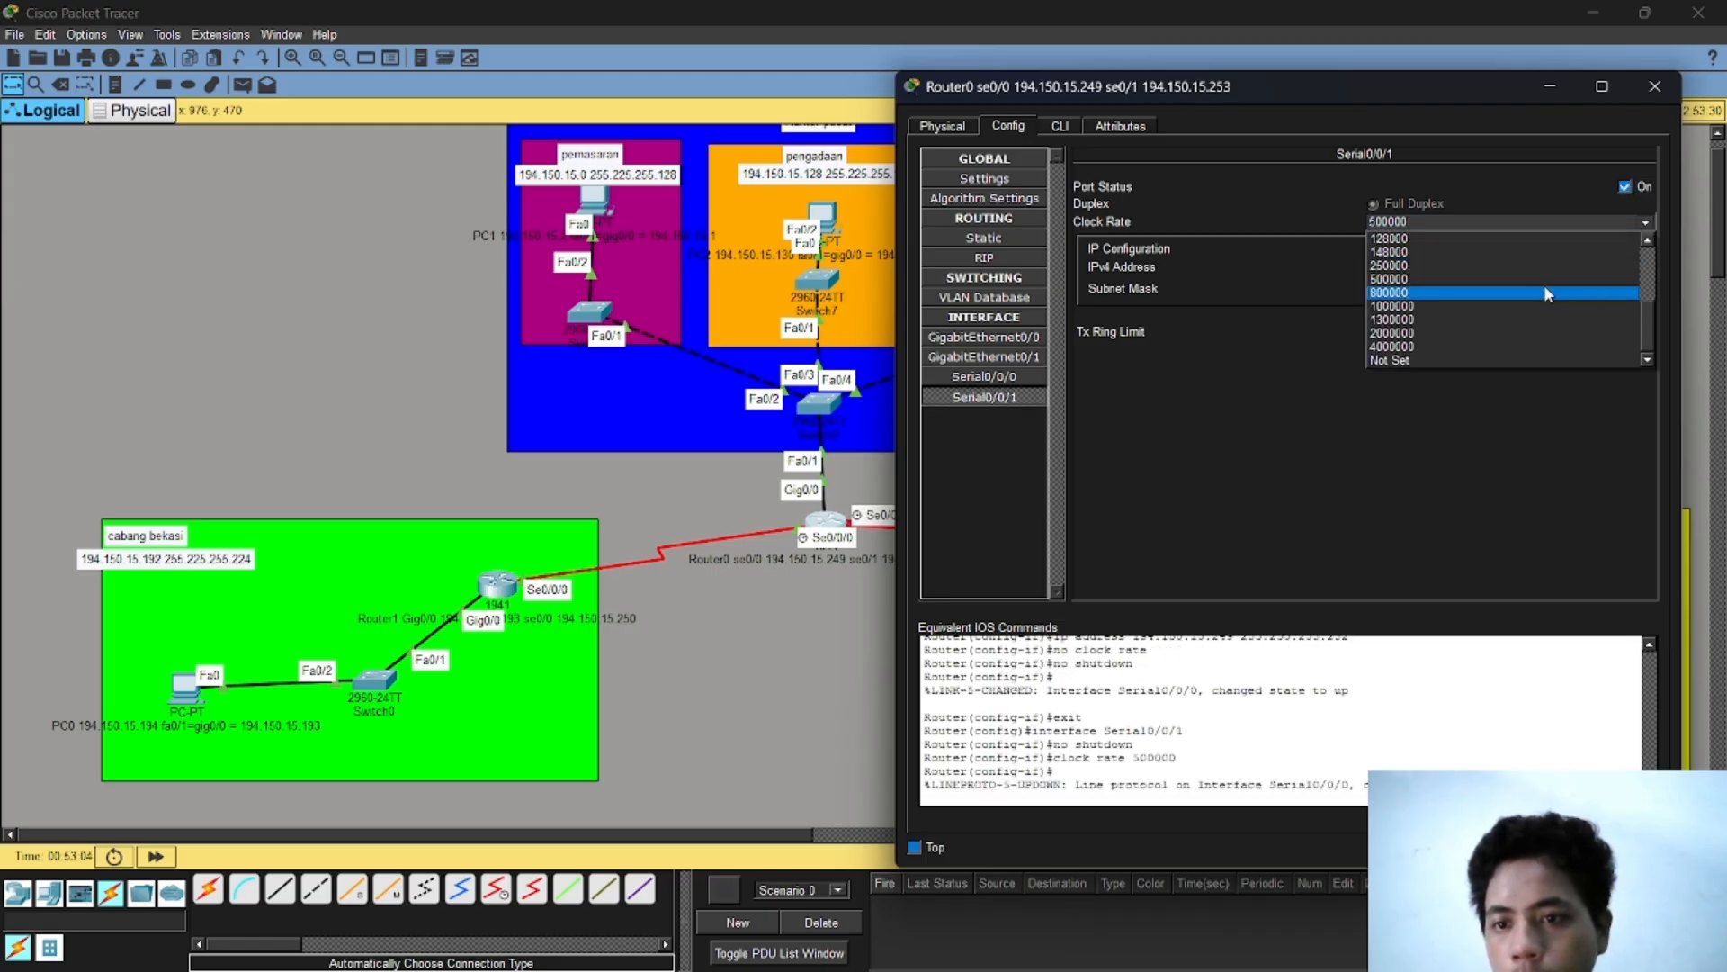
click(1439, 360)
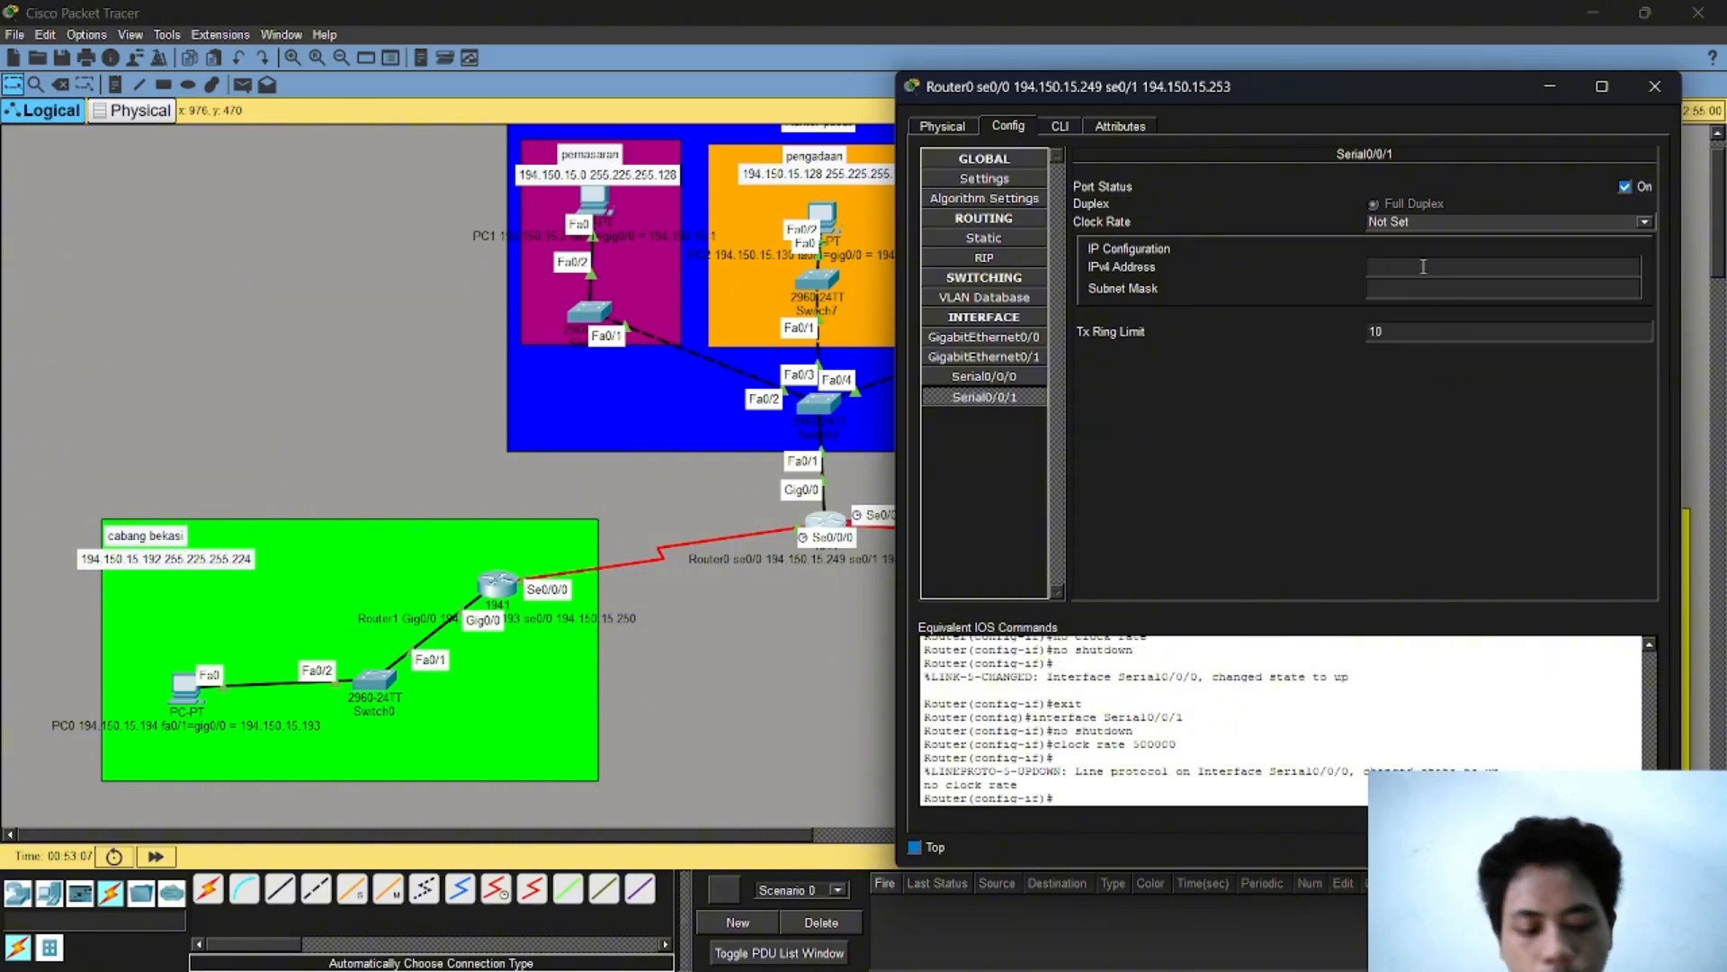
Step: Assign IP address 194.150.15.253 with subnet mask 255.255.255.252 to Router0's Serial0/0/1 interface and close the router's window
text(194.150.15)
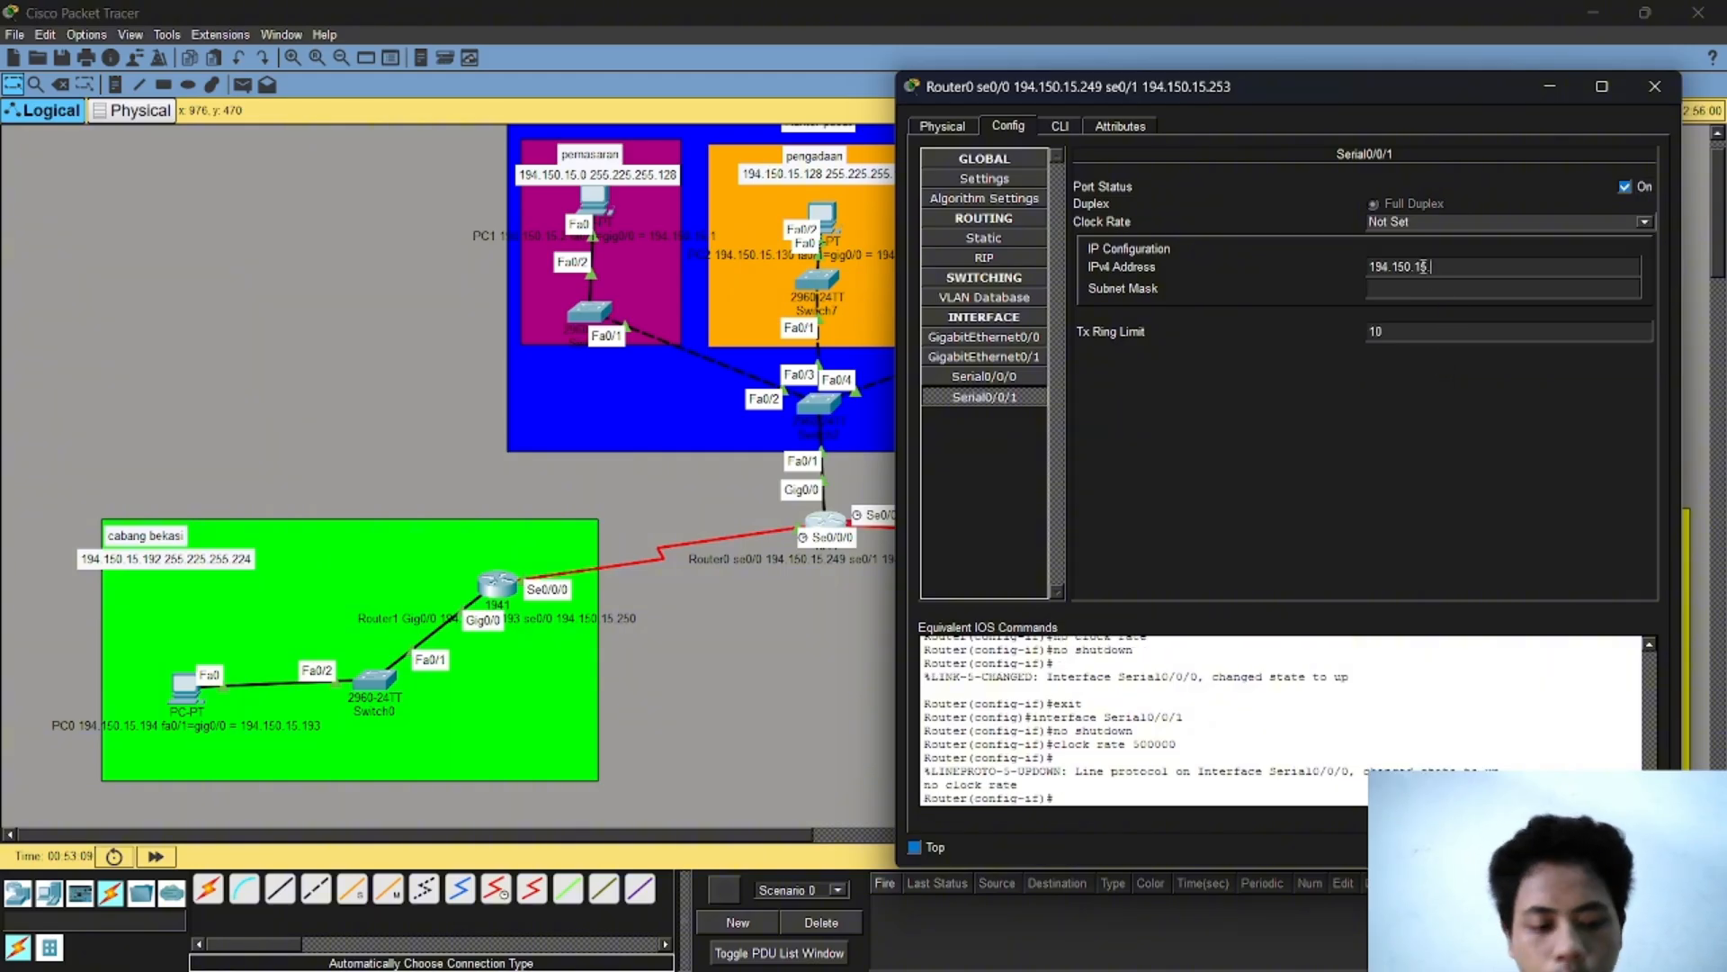
text(.253)
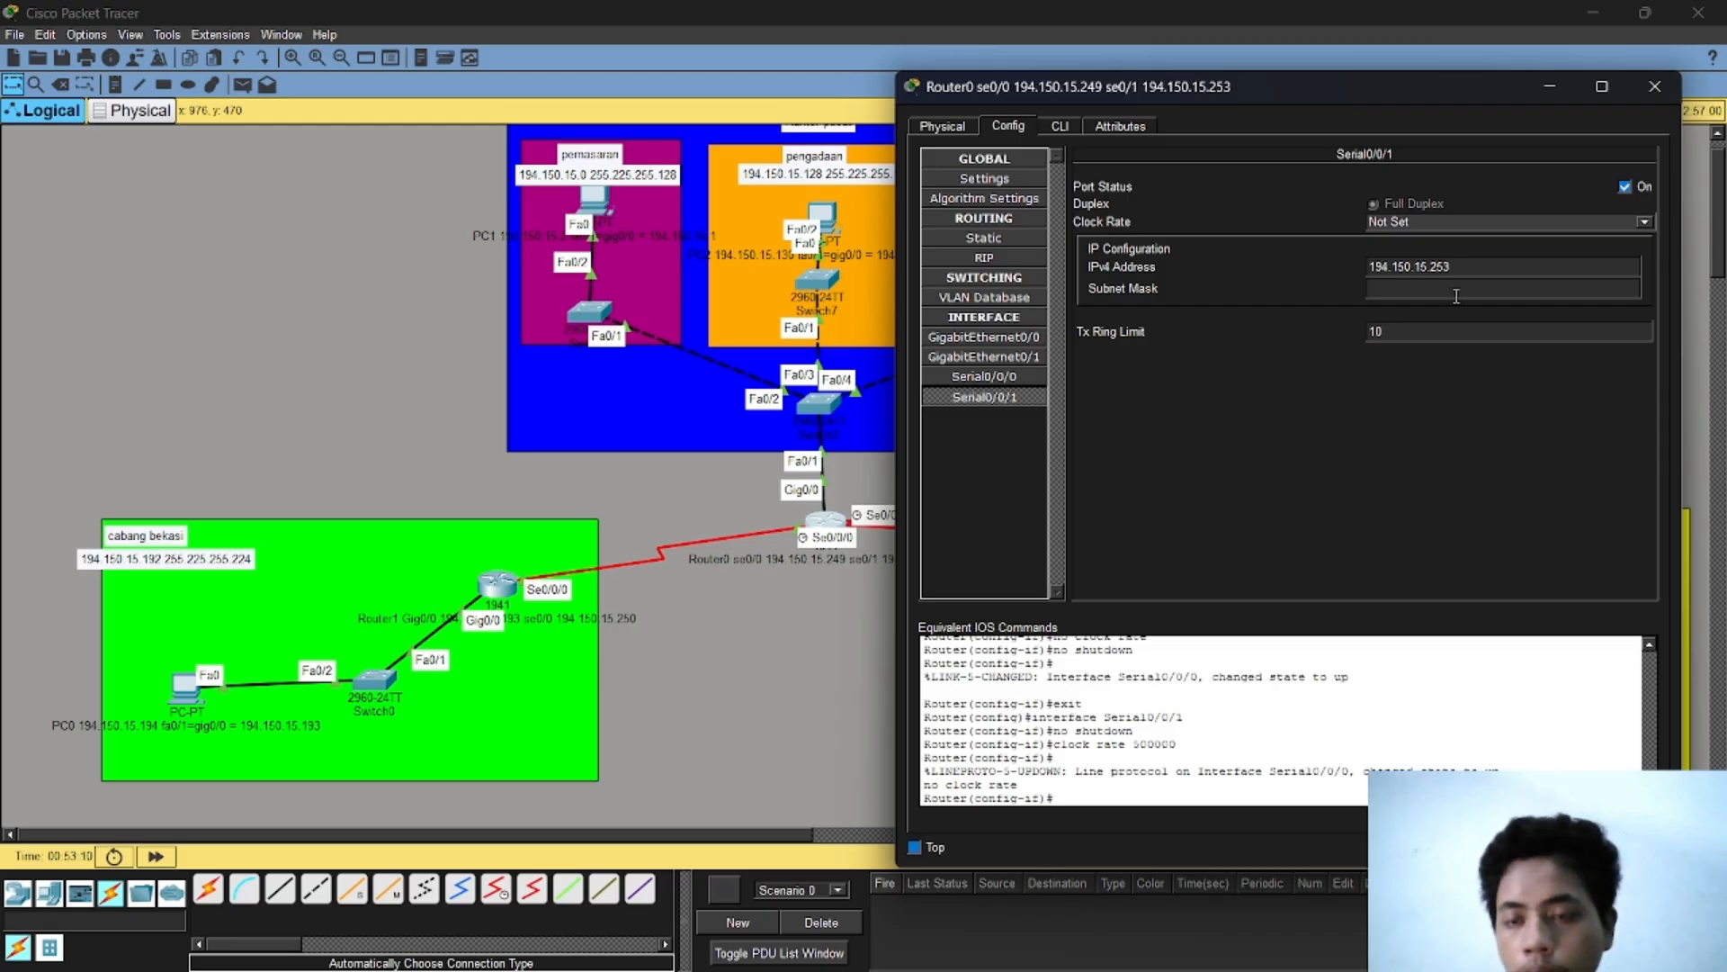
click(1456, 296)
text(255.255.255.252)
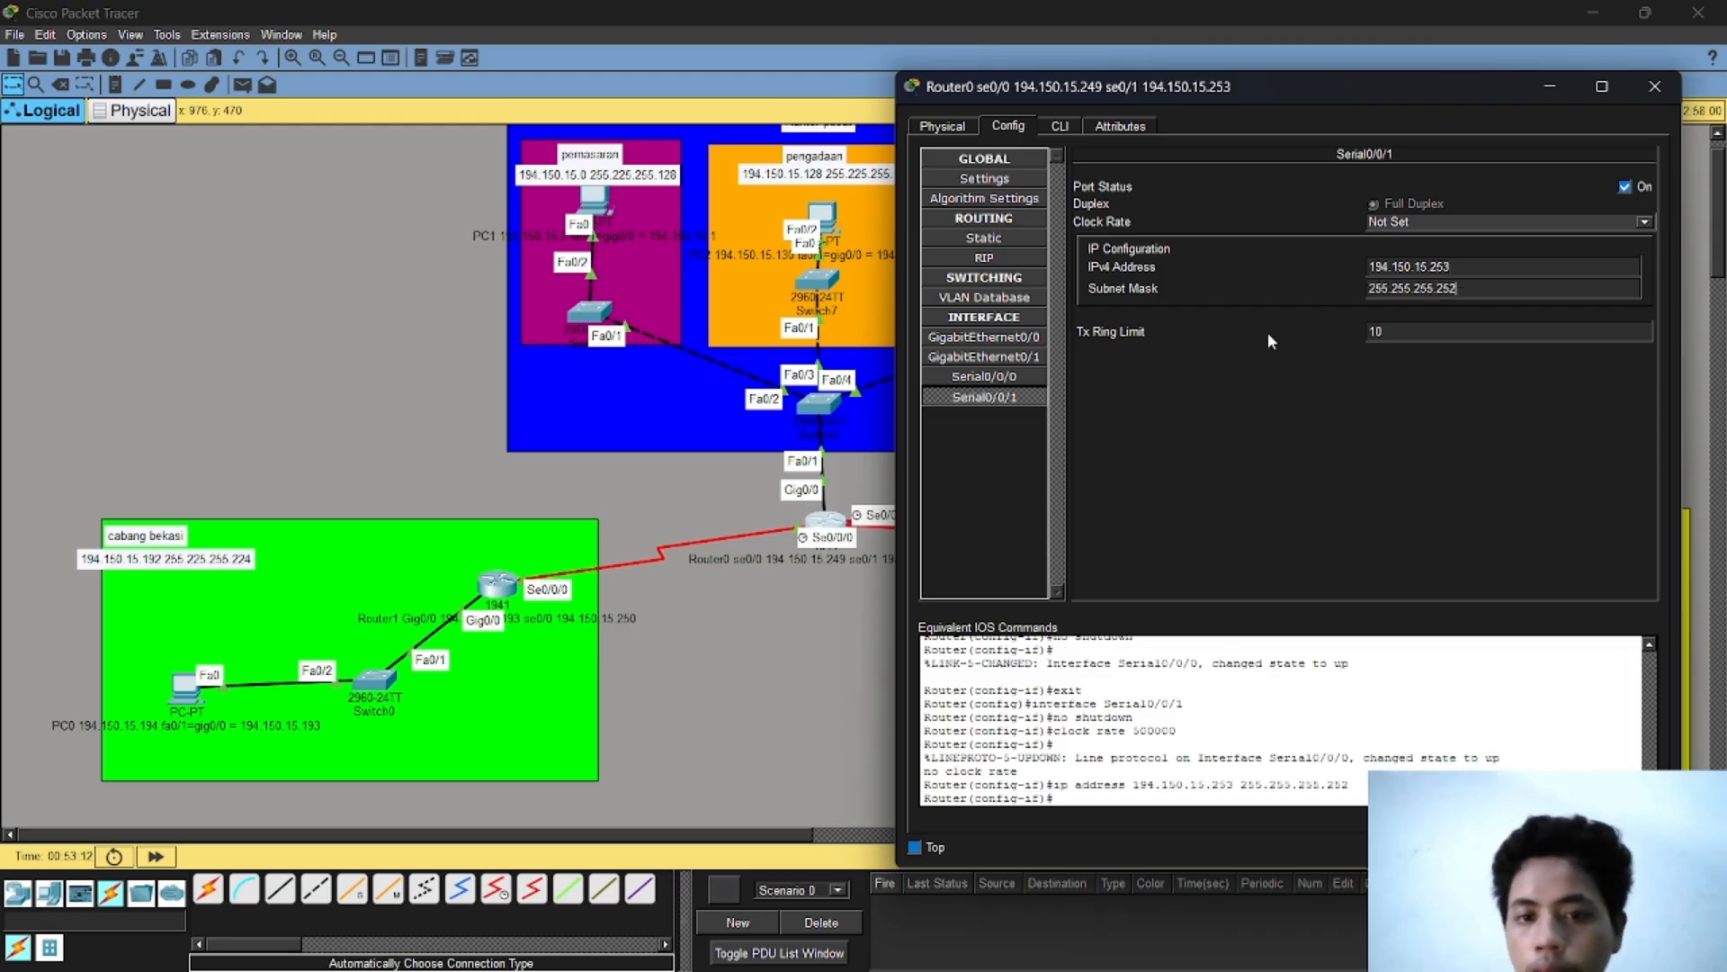
click(1657, 88)
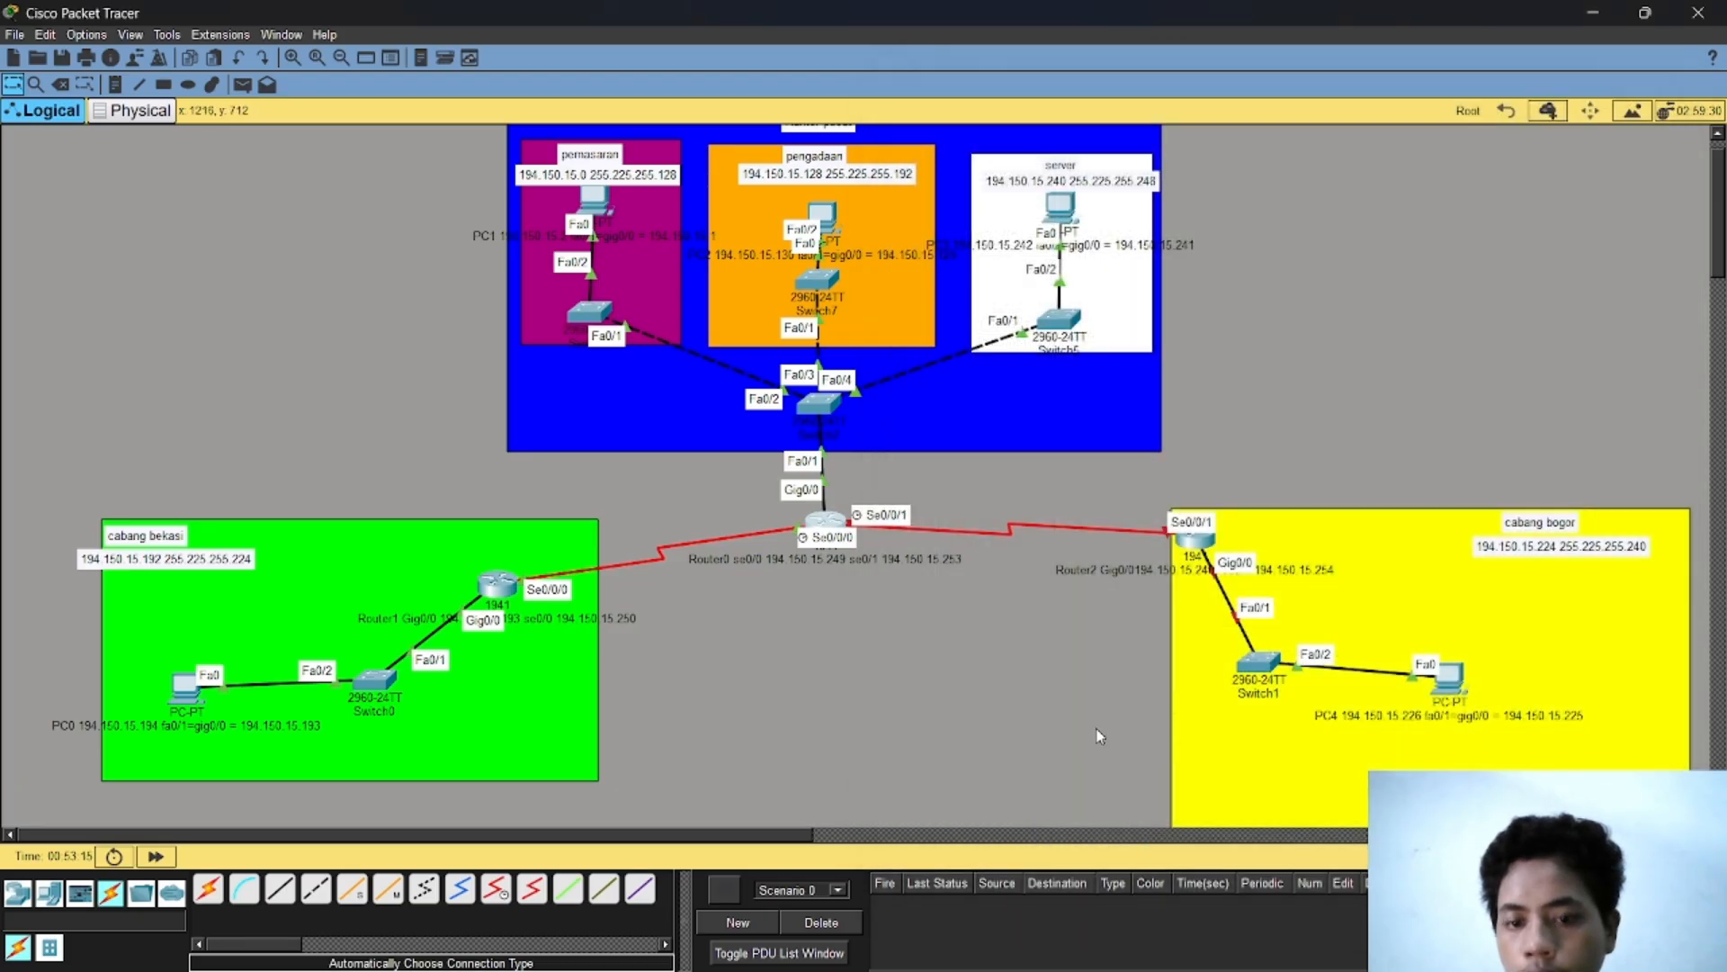
Step: Open Router2's configuration and turn on its GigabitEthernet0/0 port
click(1194, 543)
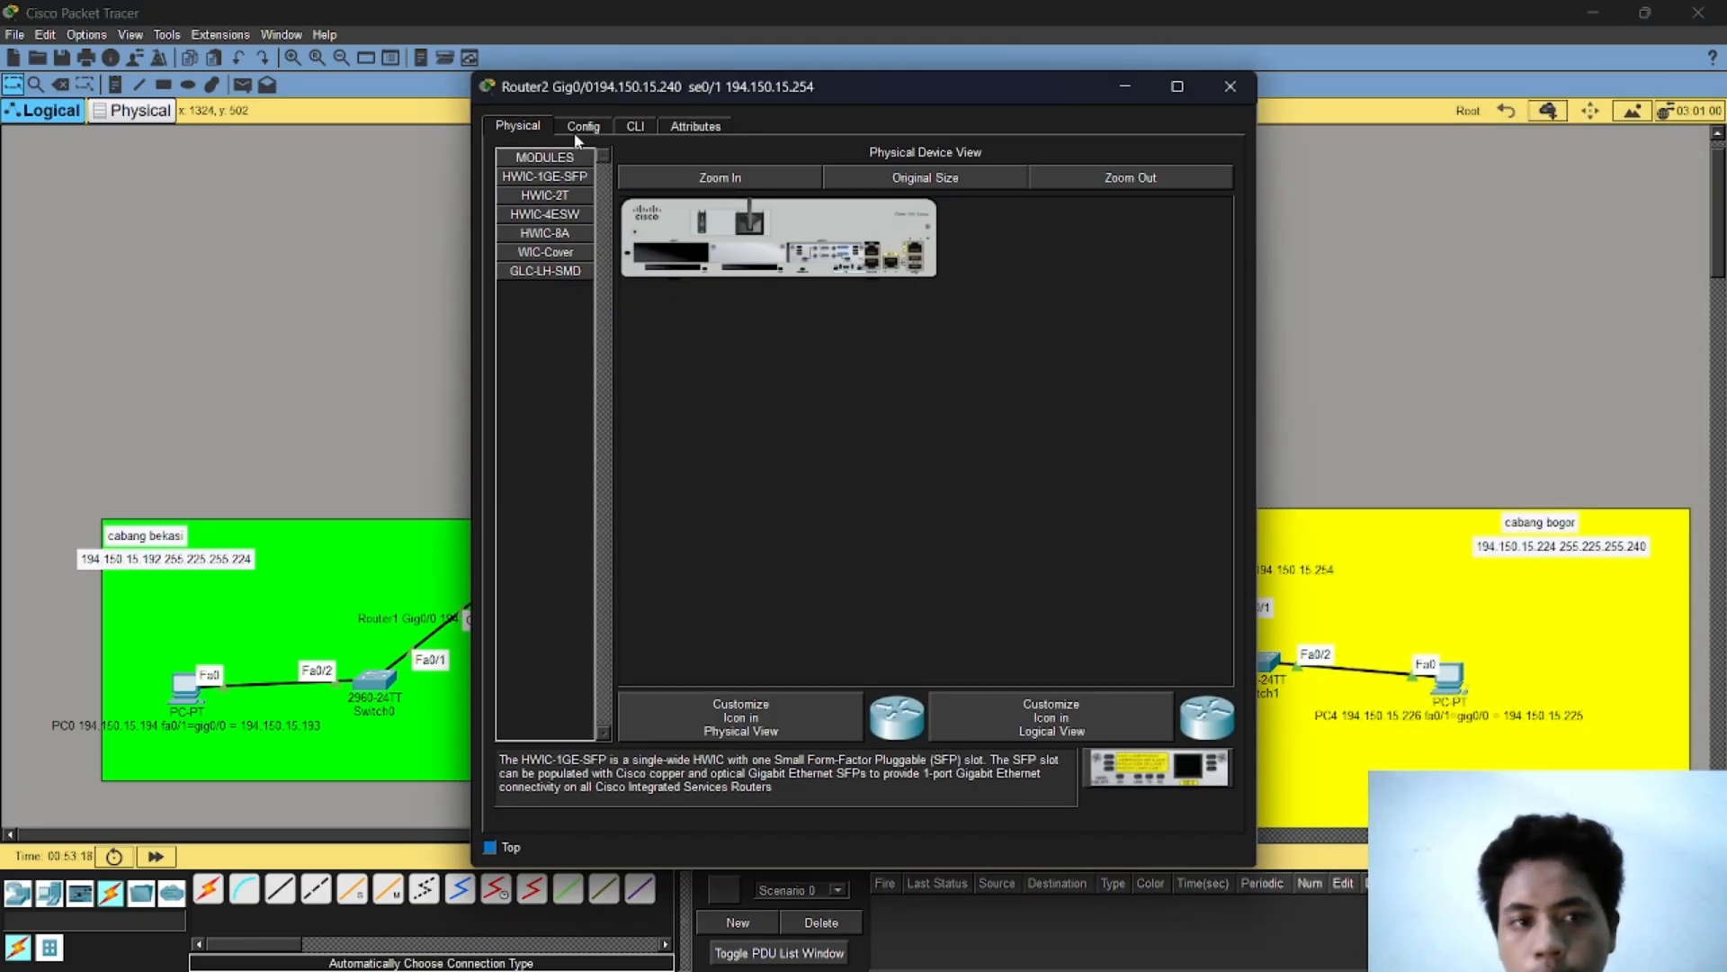
click(580, 127)
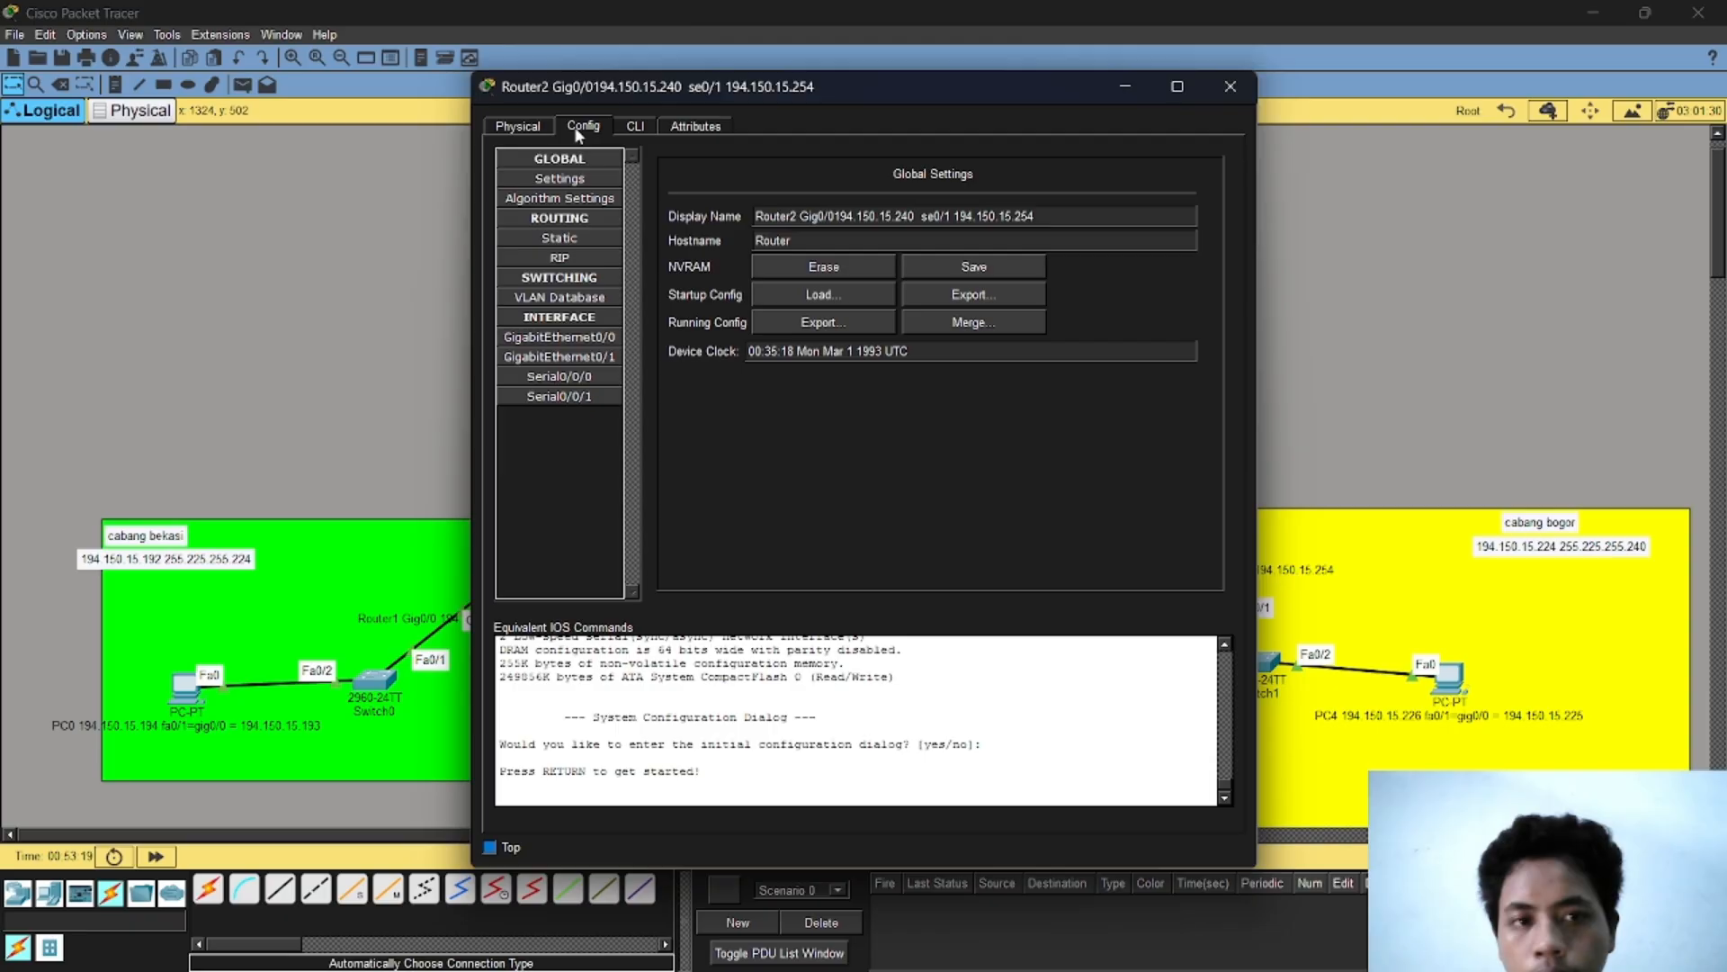
click(584, 338)
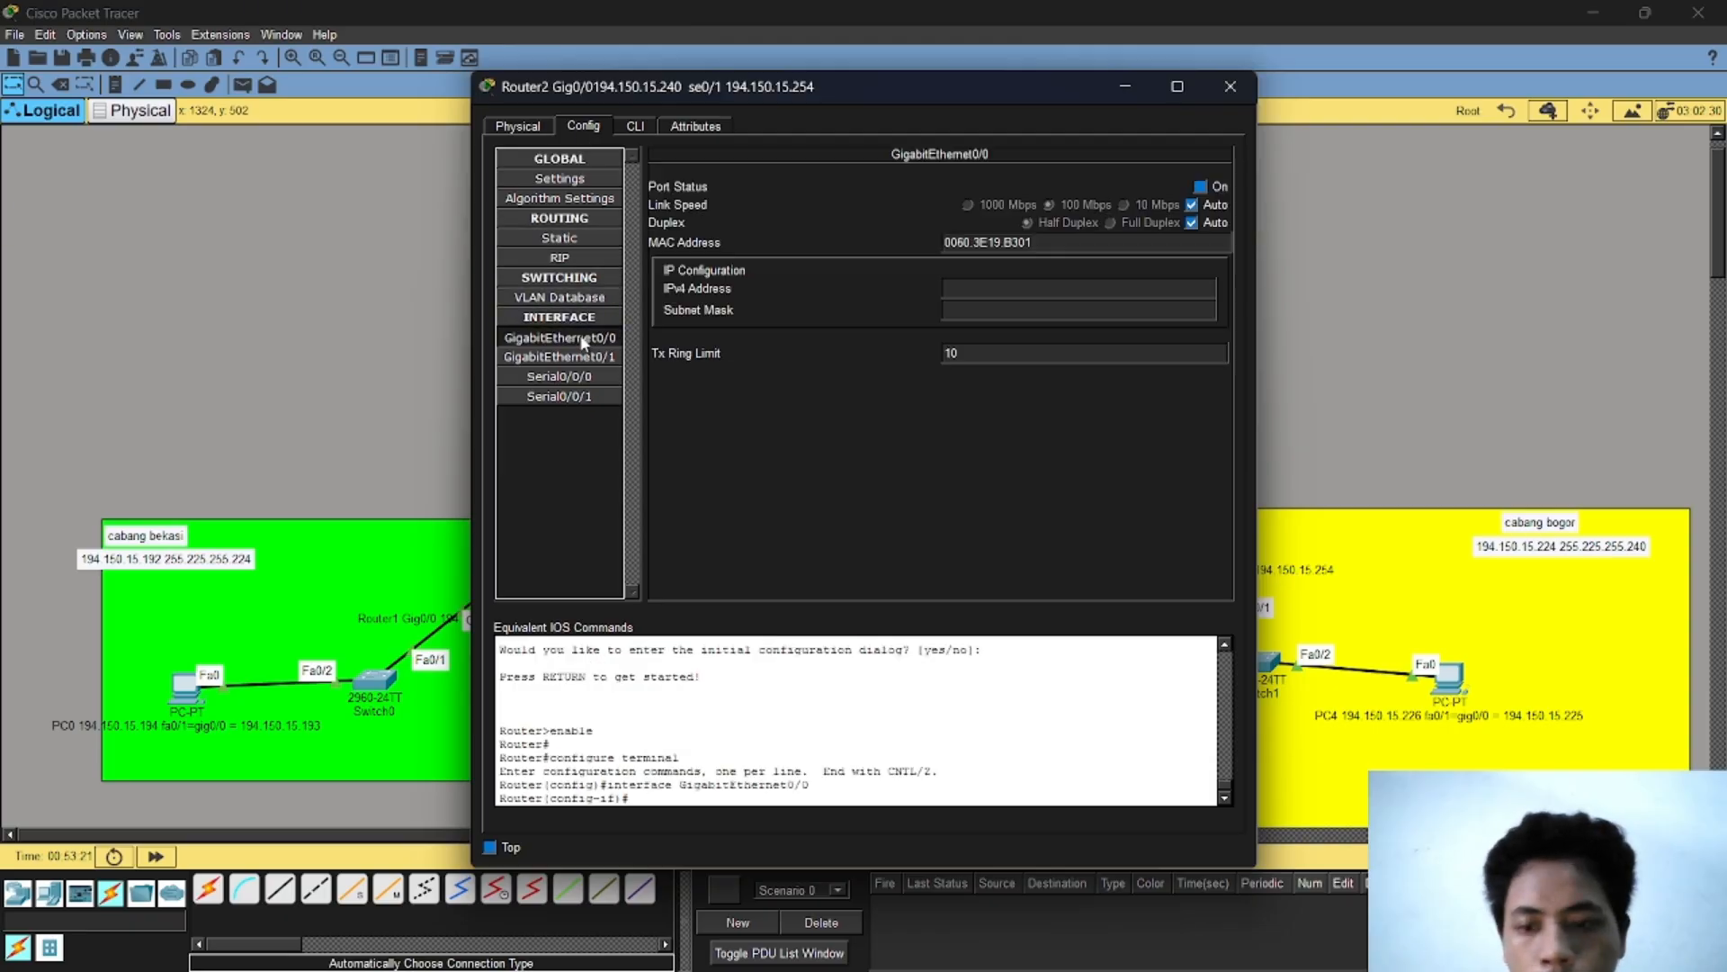
click(1200, 187)
Step: Try to assign IP address 194.150.15.240 to Router2's GigabitEthernet0/0, clear the address fields and close the router's window
click(1028, 288)
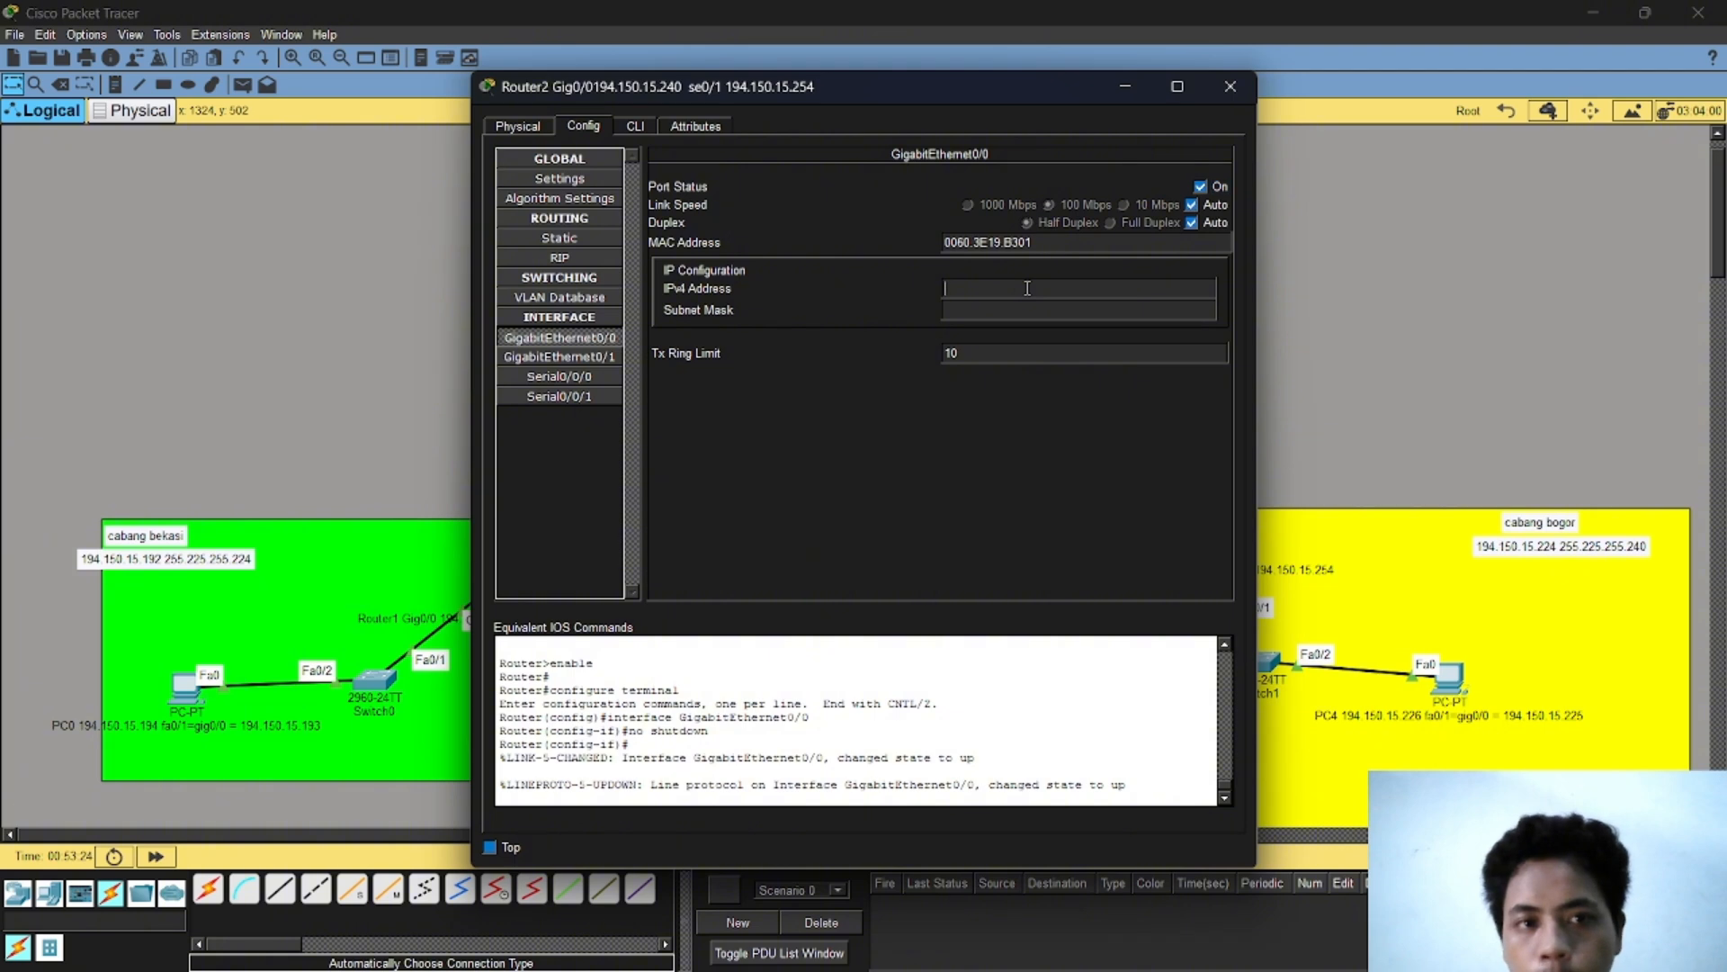
text(194.150.15.)
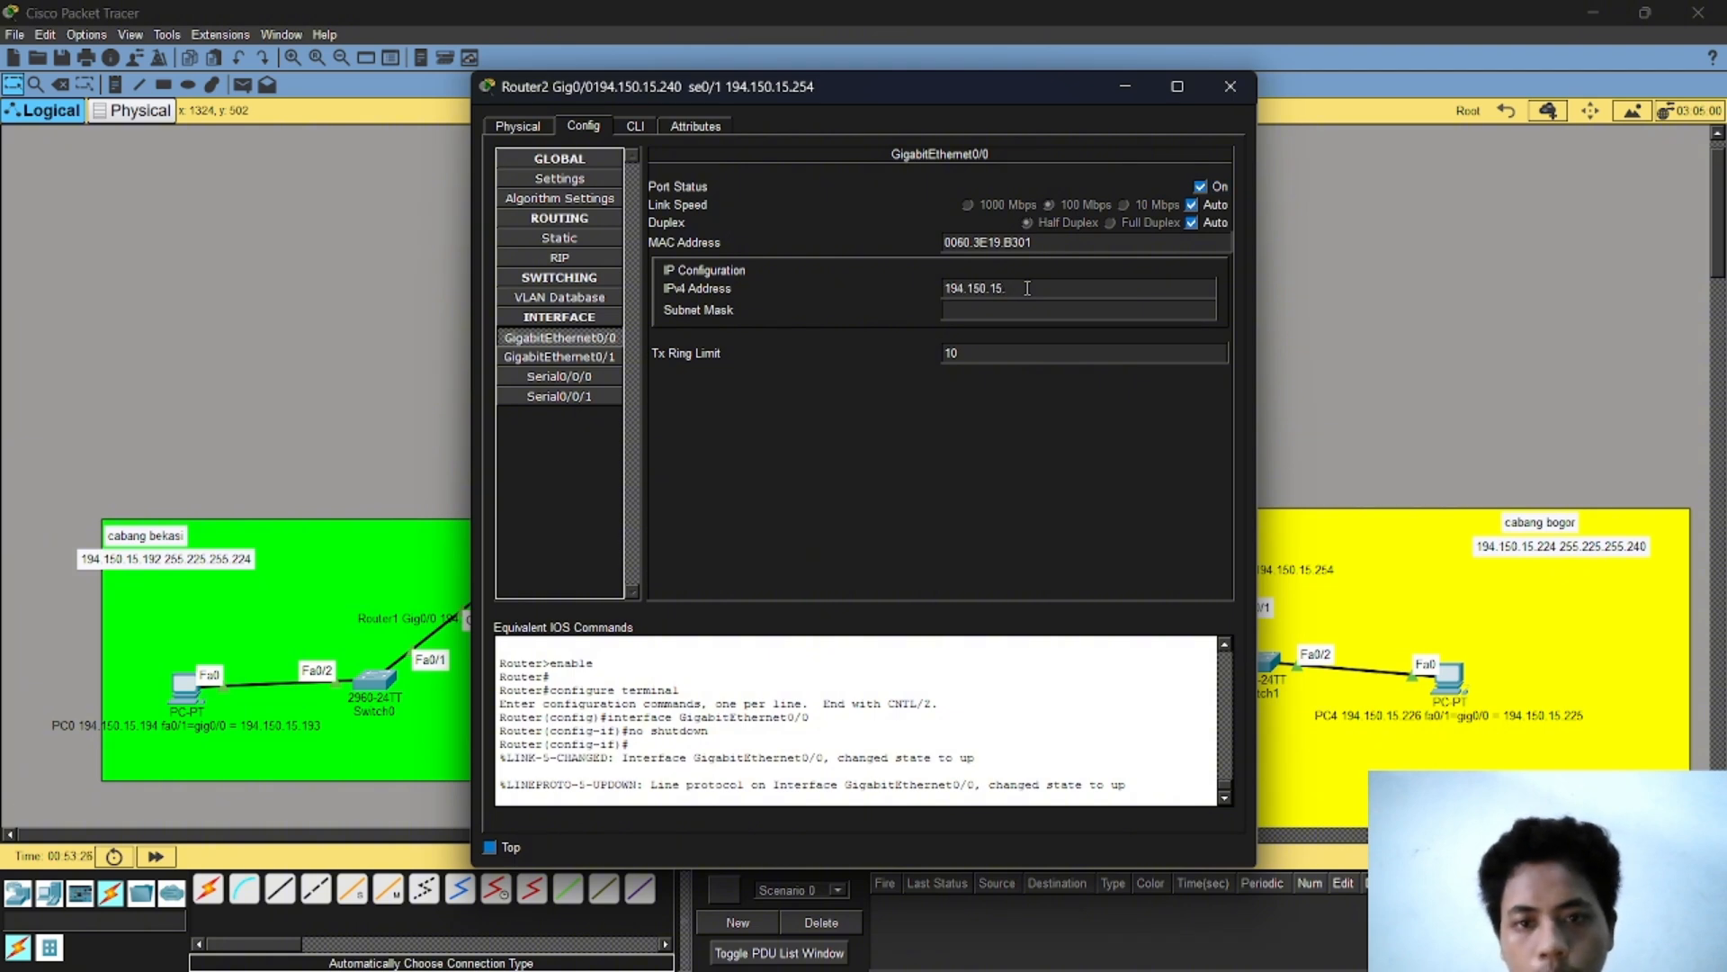
text(240)
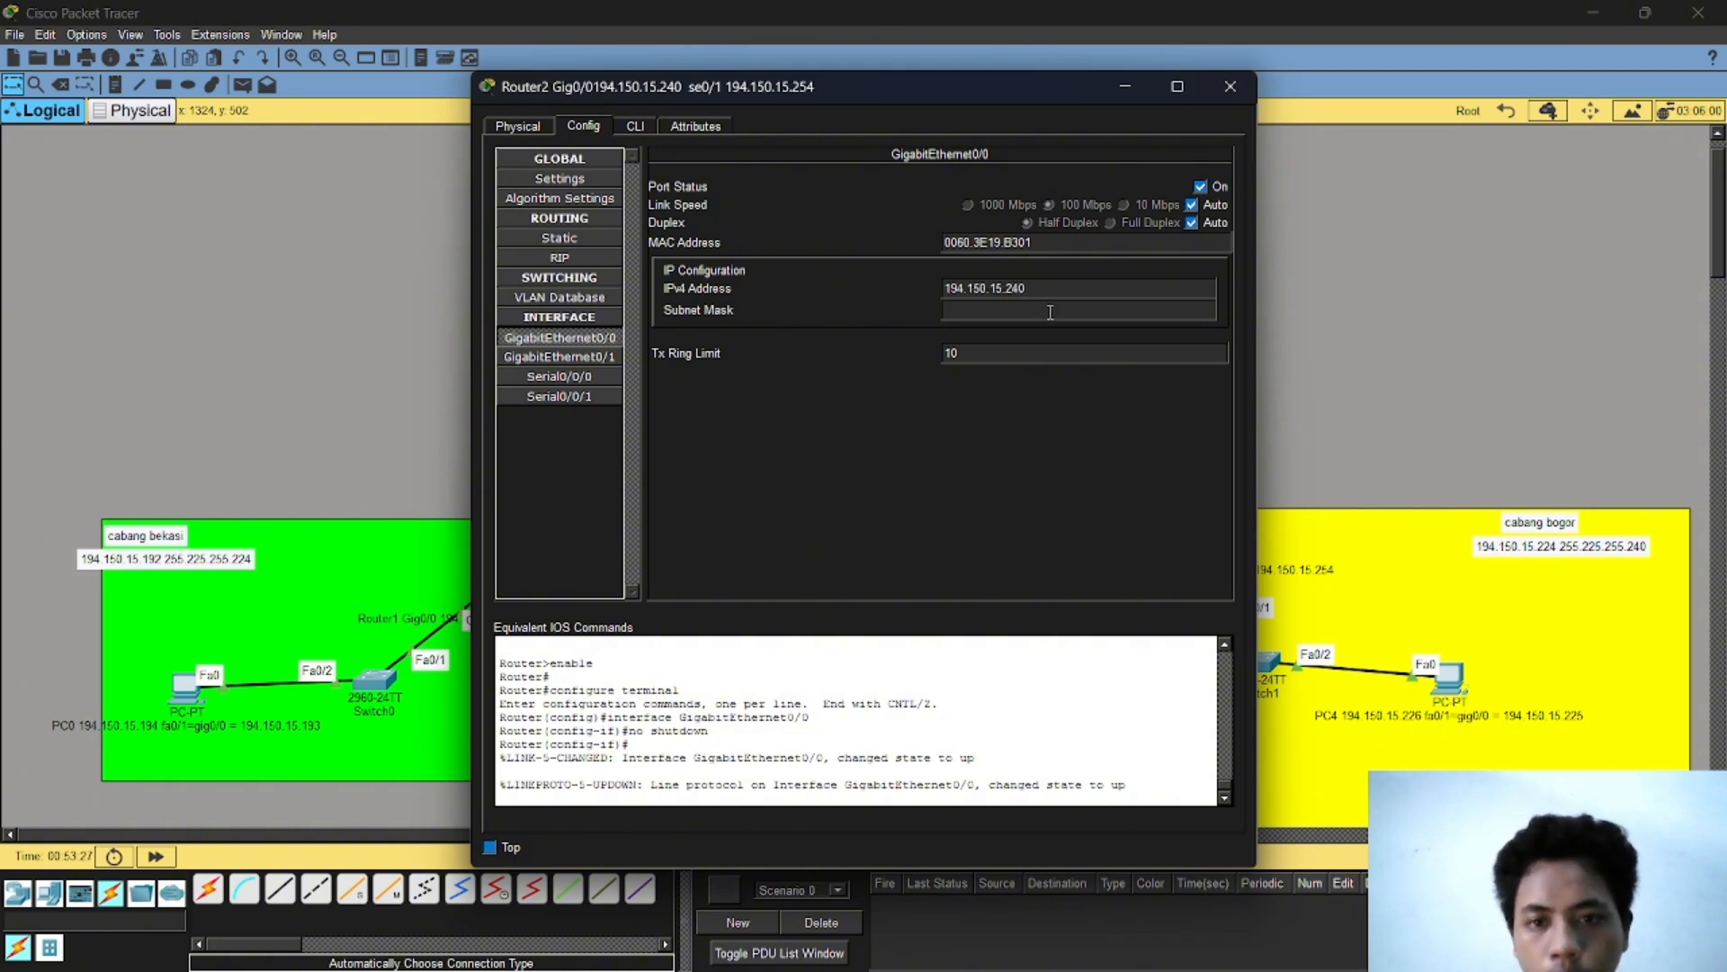
click(1050, 311)
key(BackSpace)
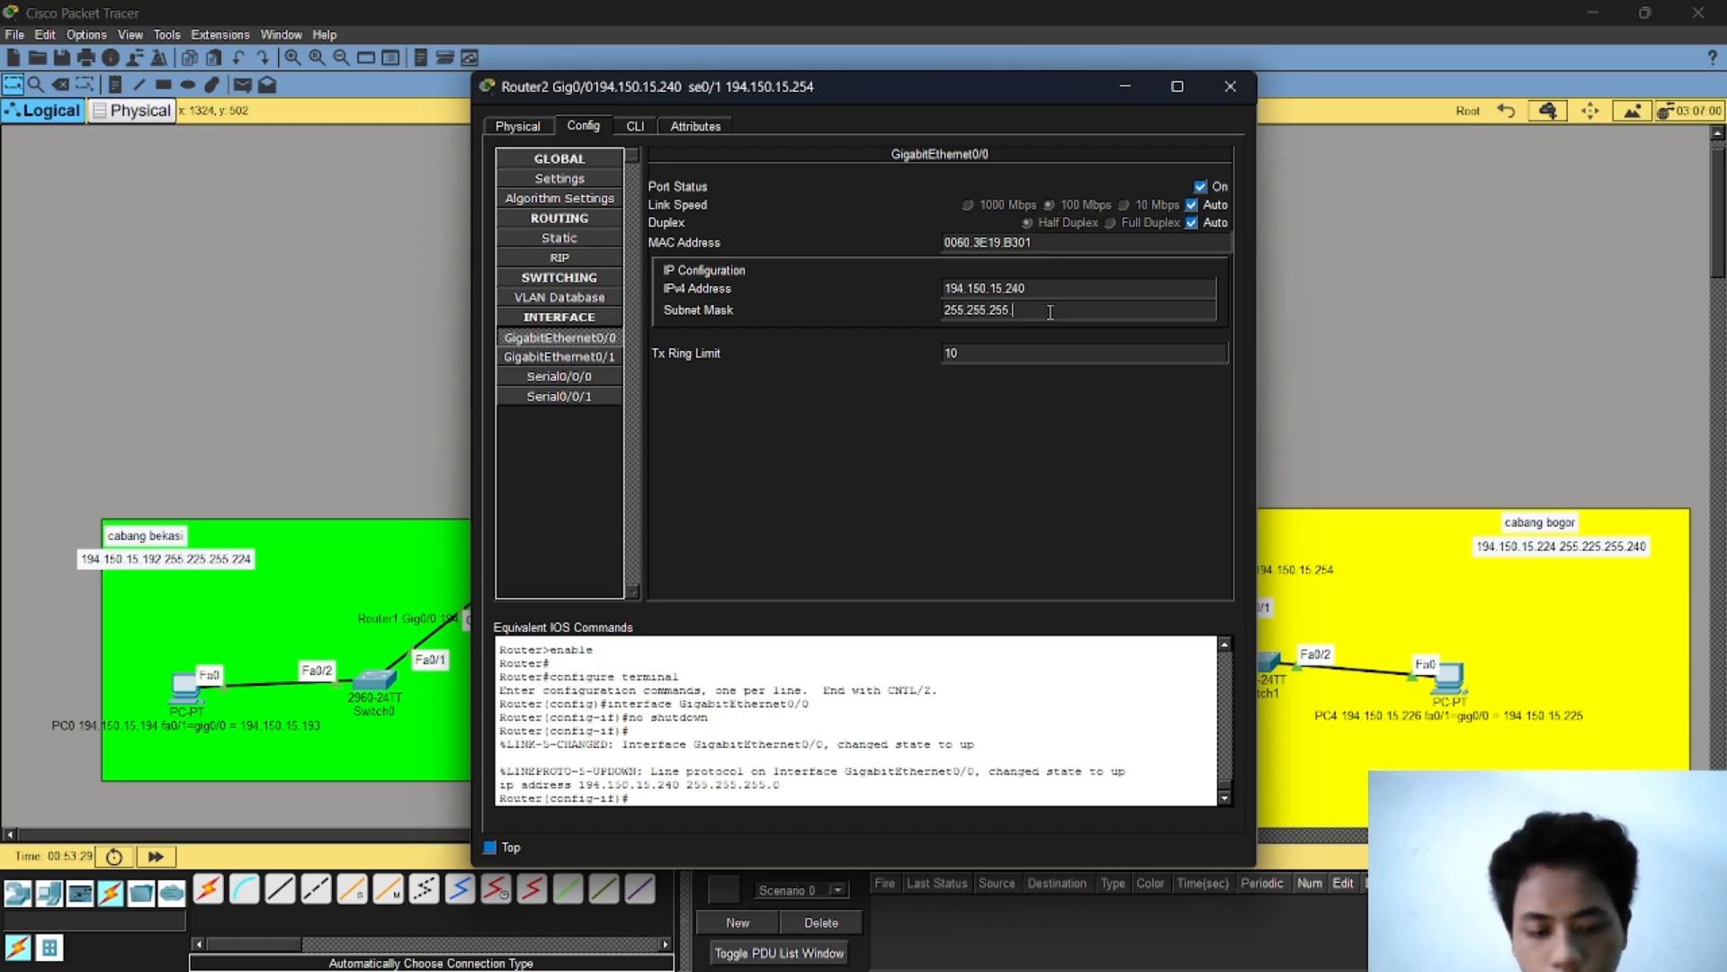
text(24)
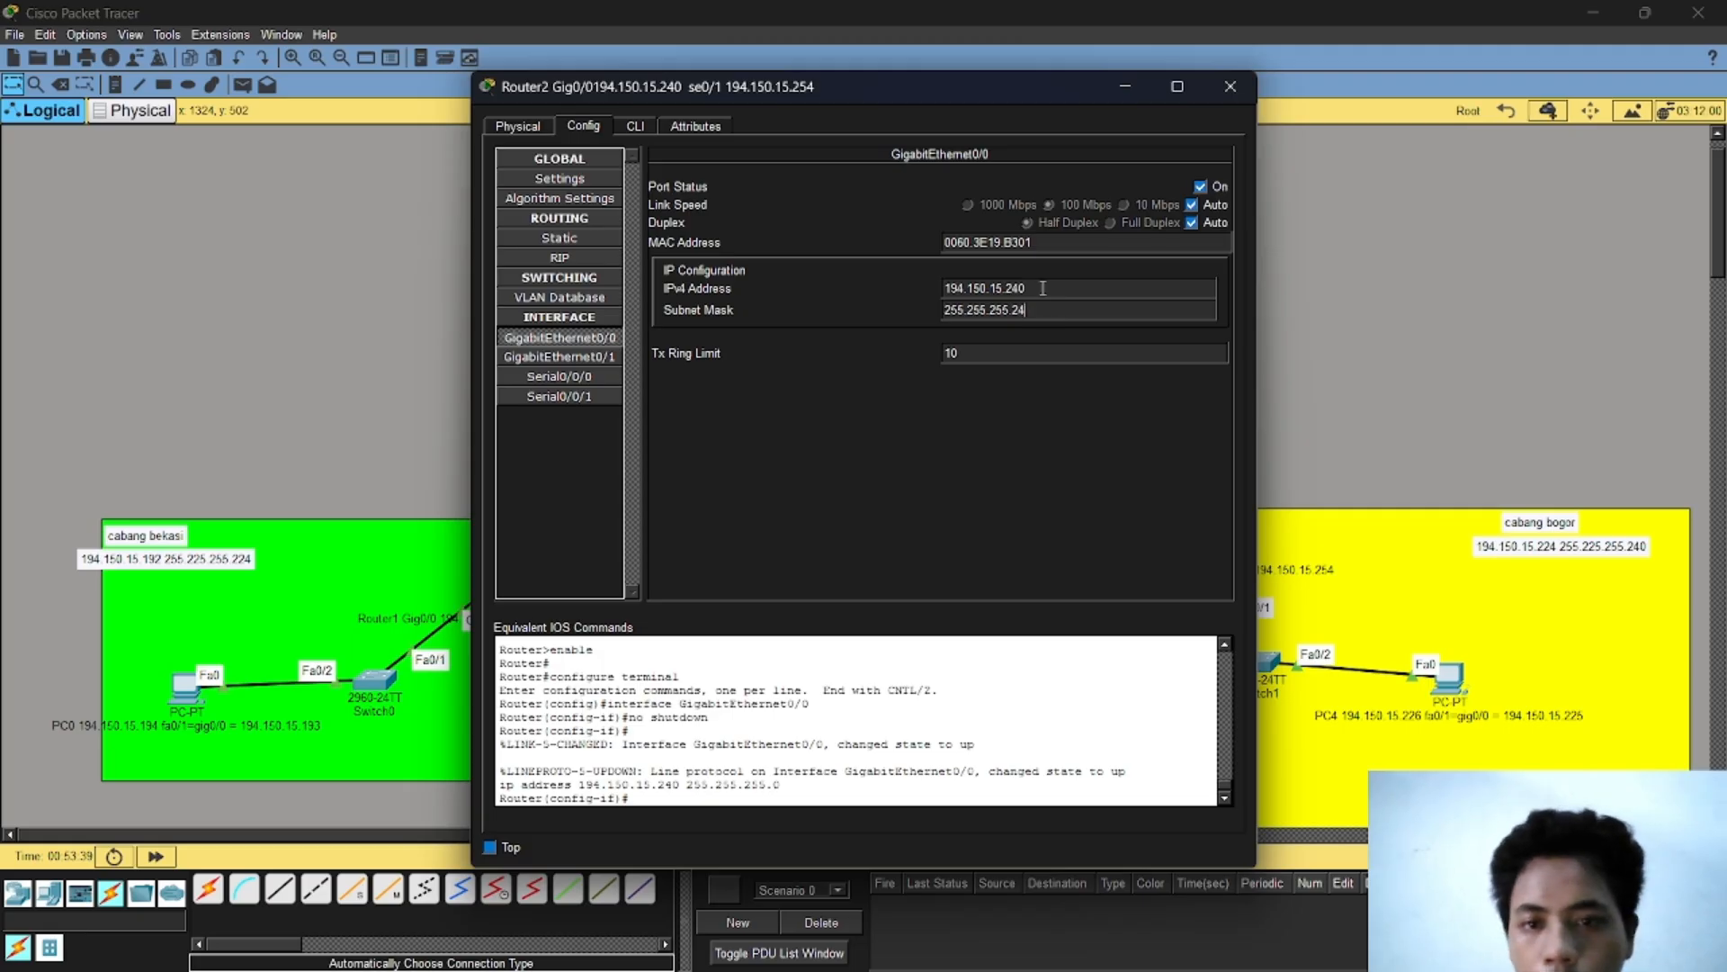
click(1041, 288)
click(867, 504)
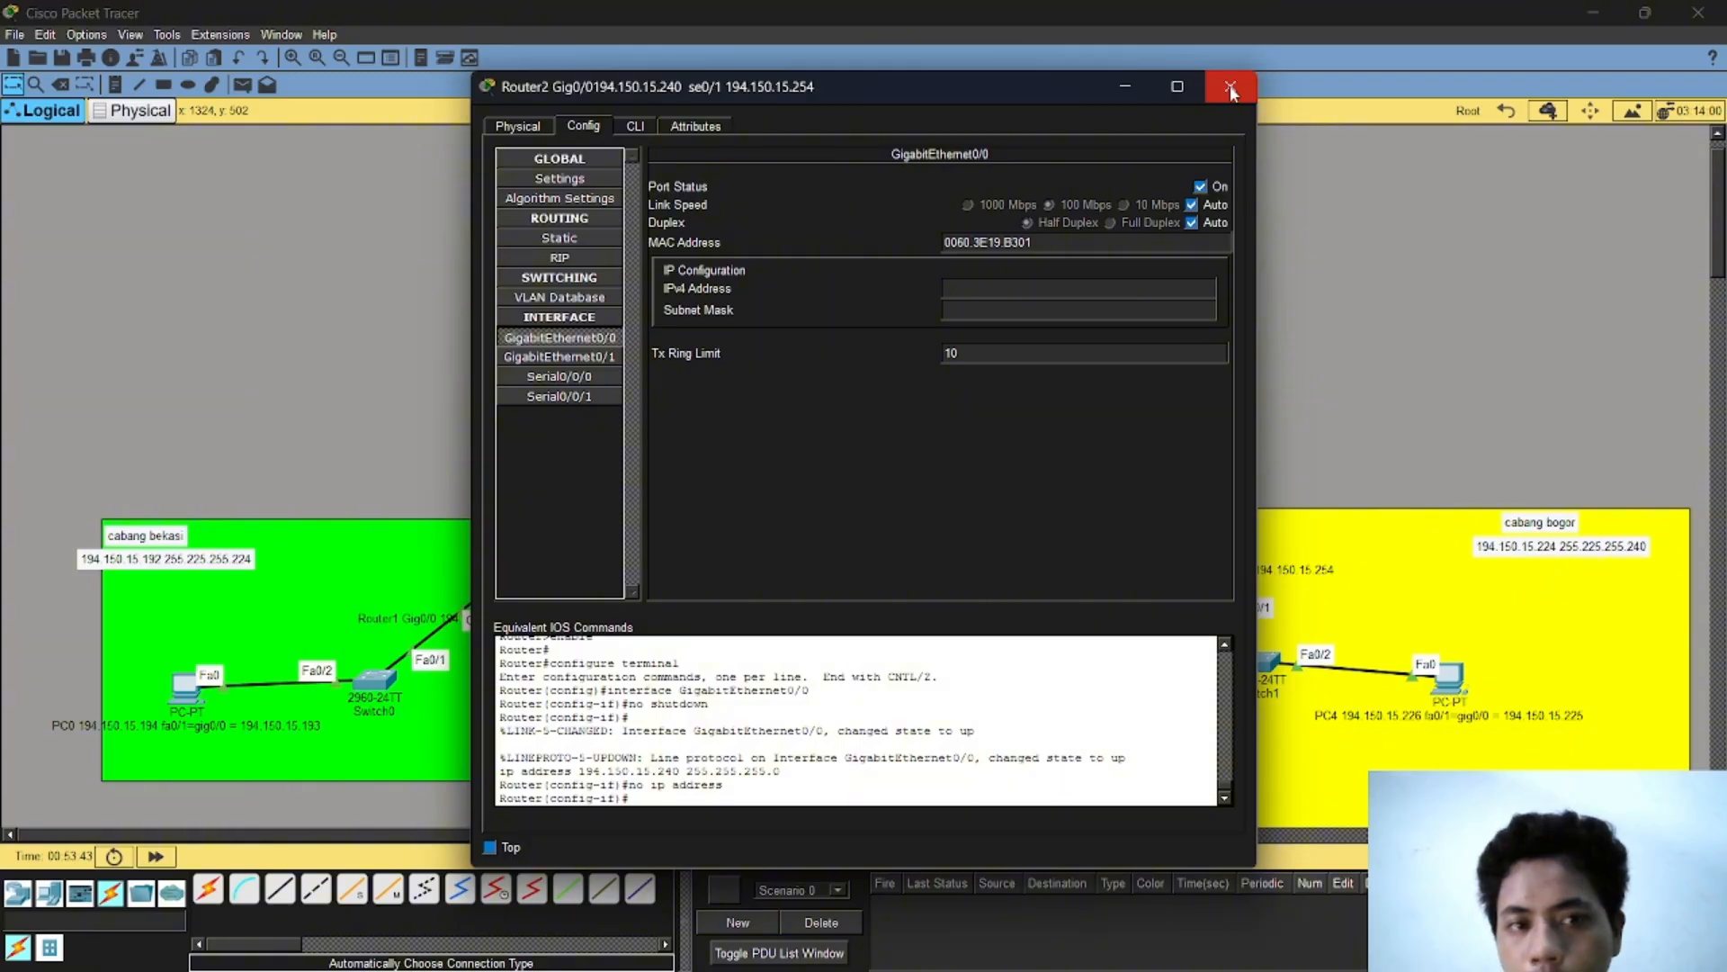
click(1026, 288)
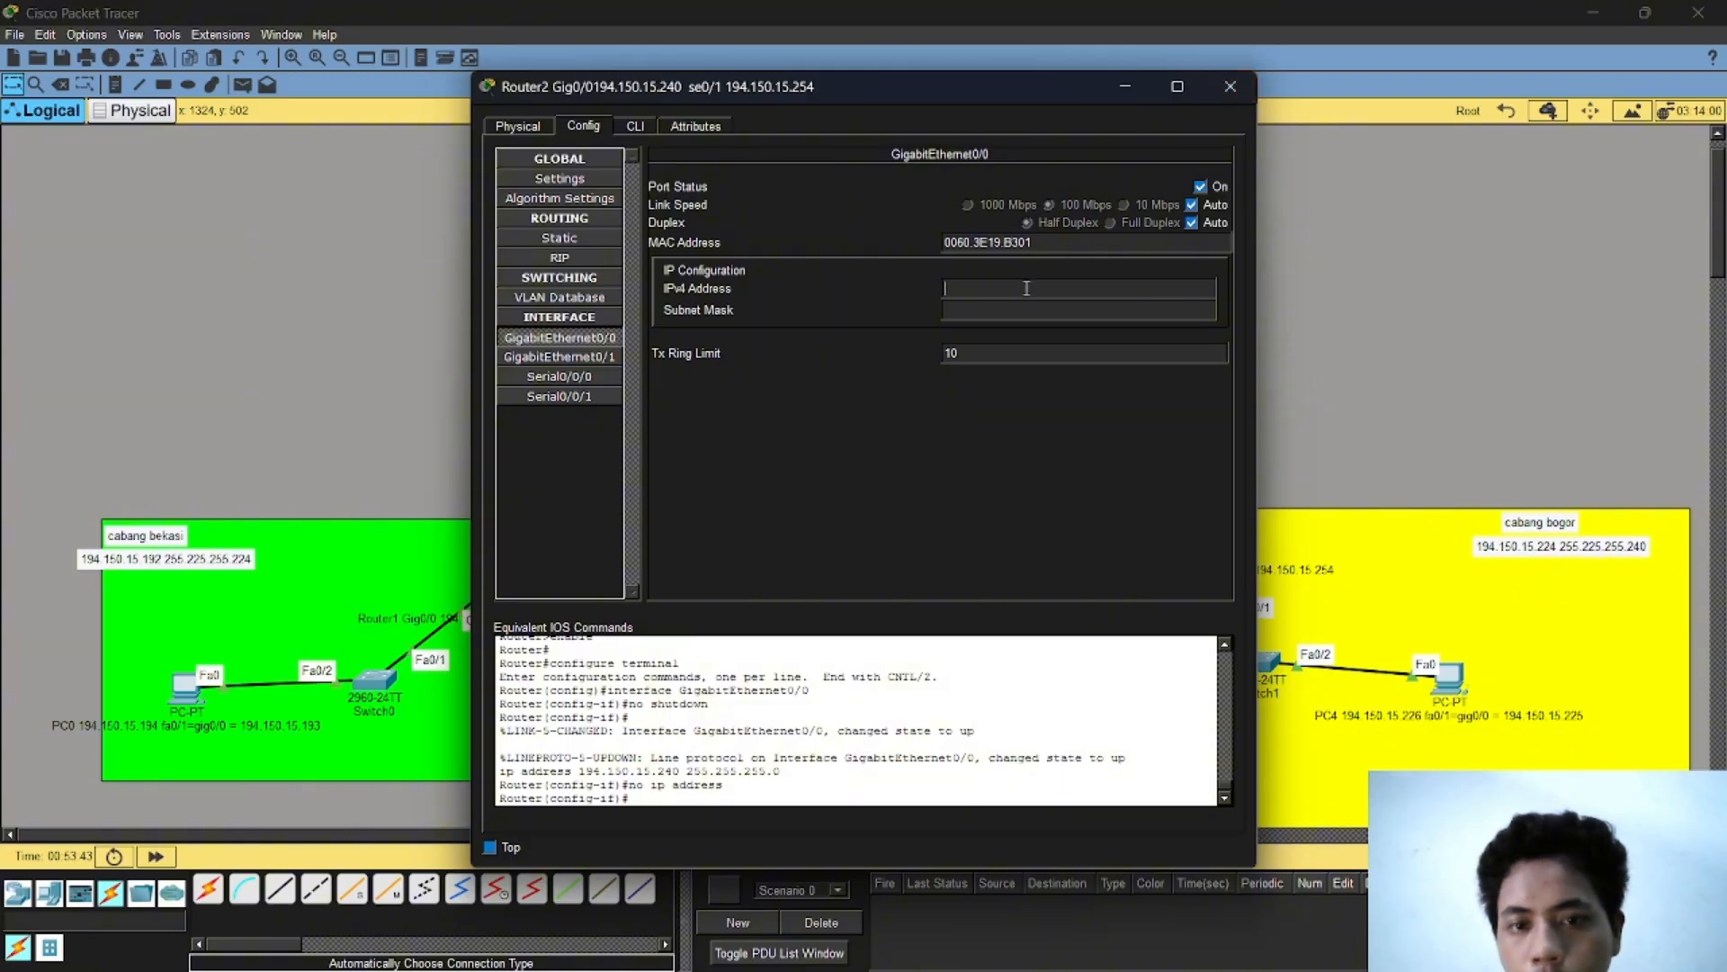
click(1231, 87)
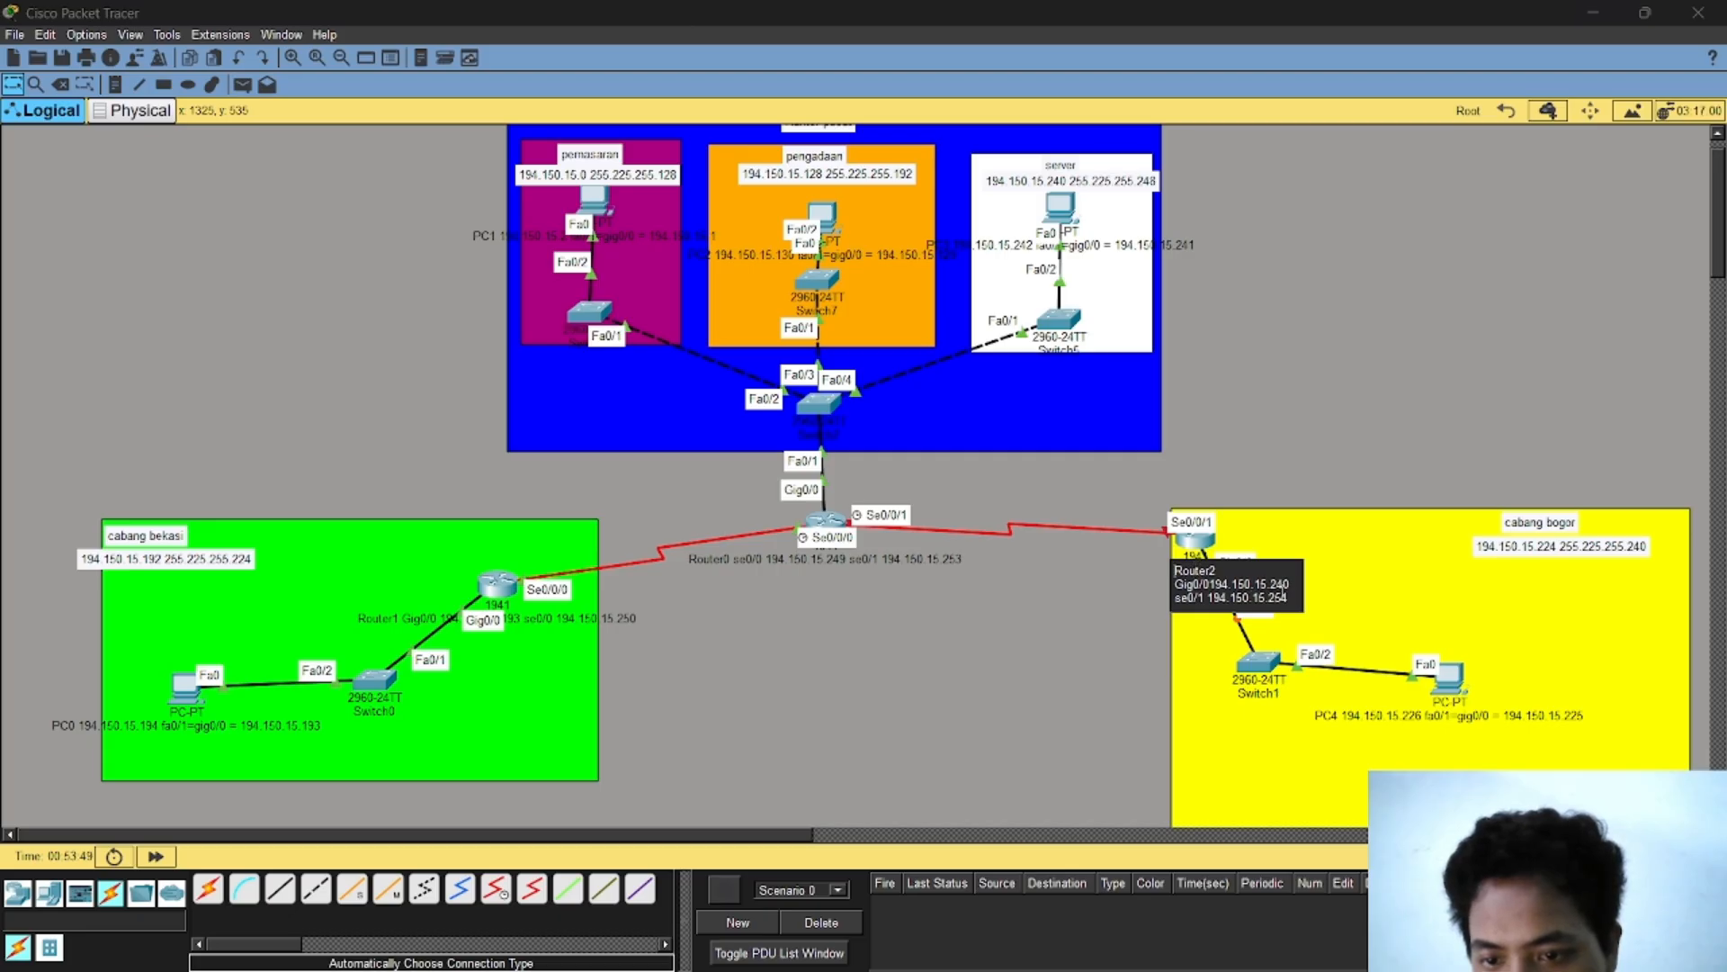
Step: Reopen Router2's GigabitEthernet0/0 settings, try the IP address 194.150.15.254 and close the router's window
click(1186, 543)
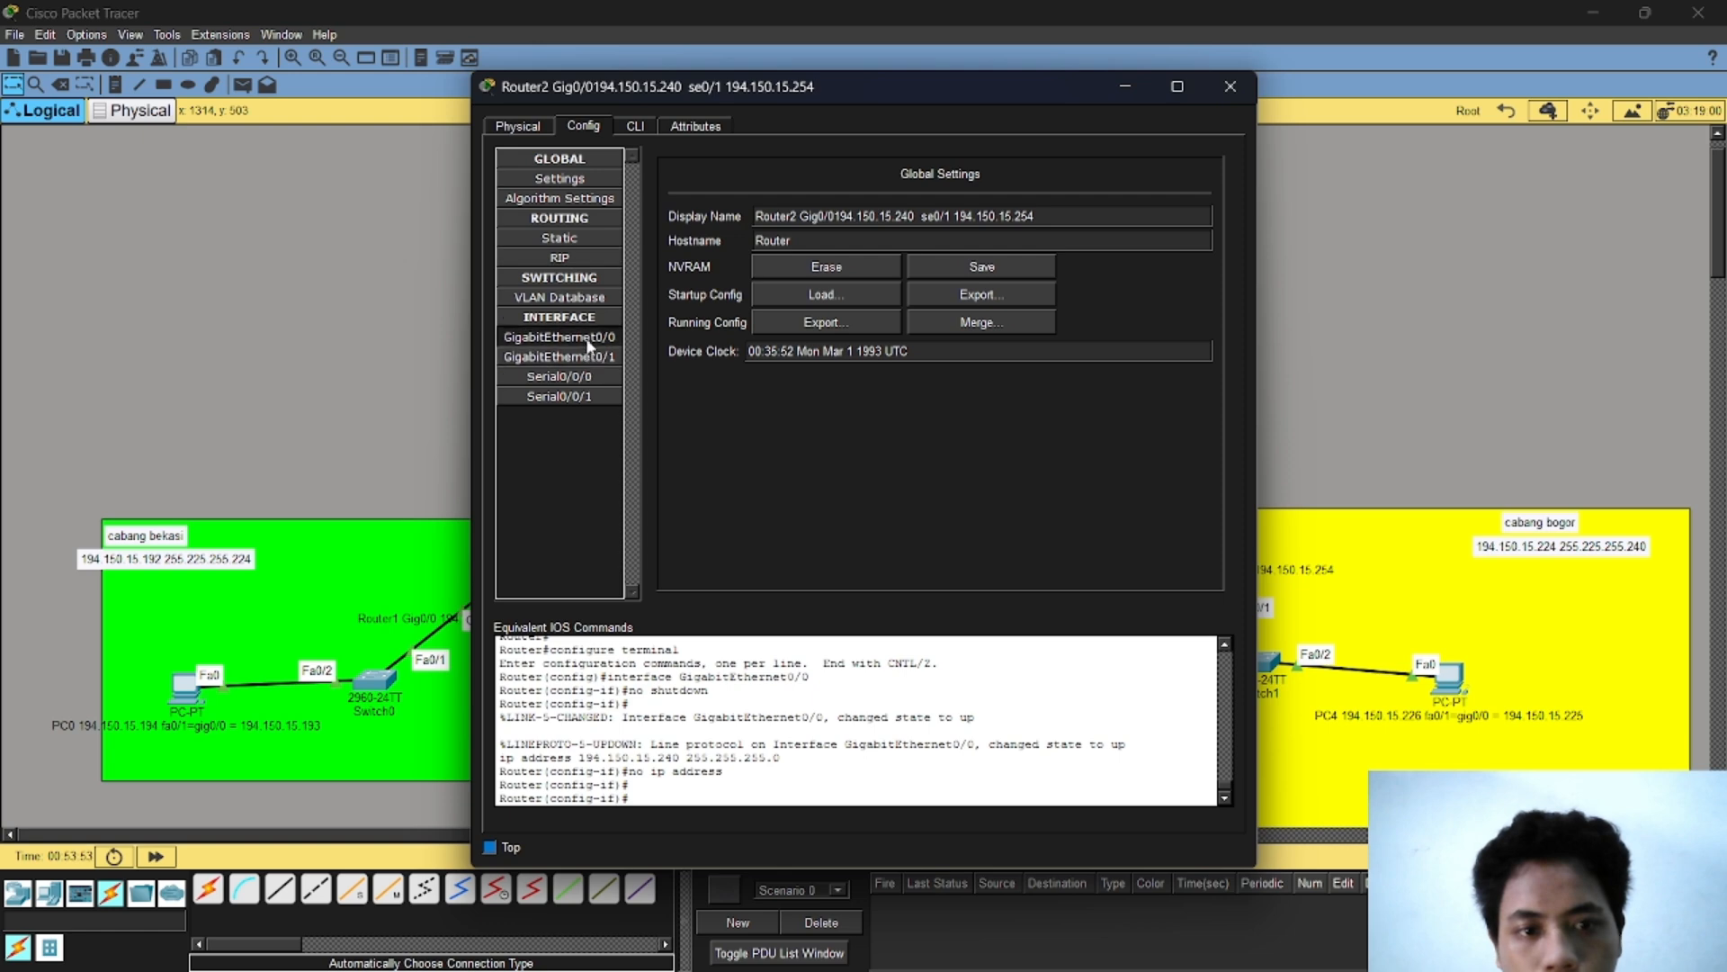
click(588, 341)
click(1023, 285)
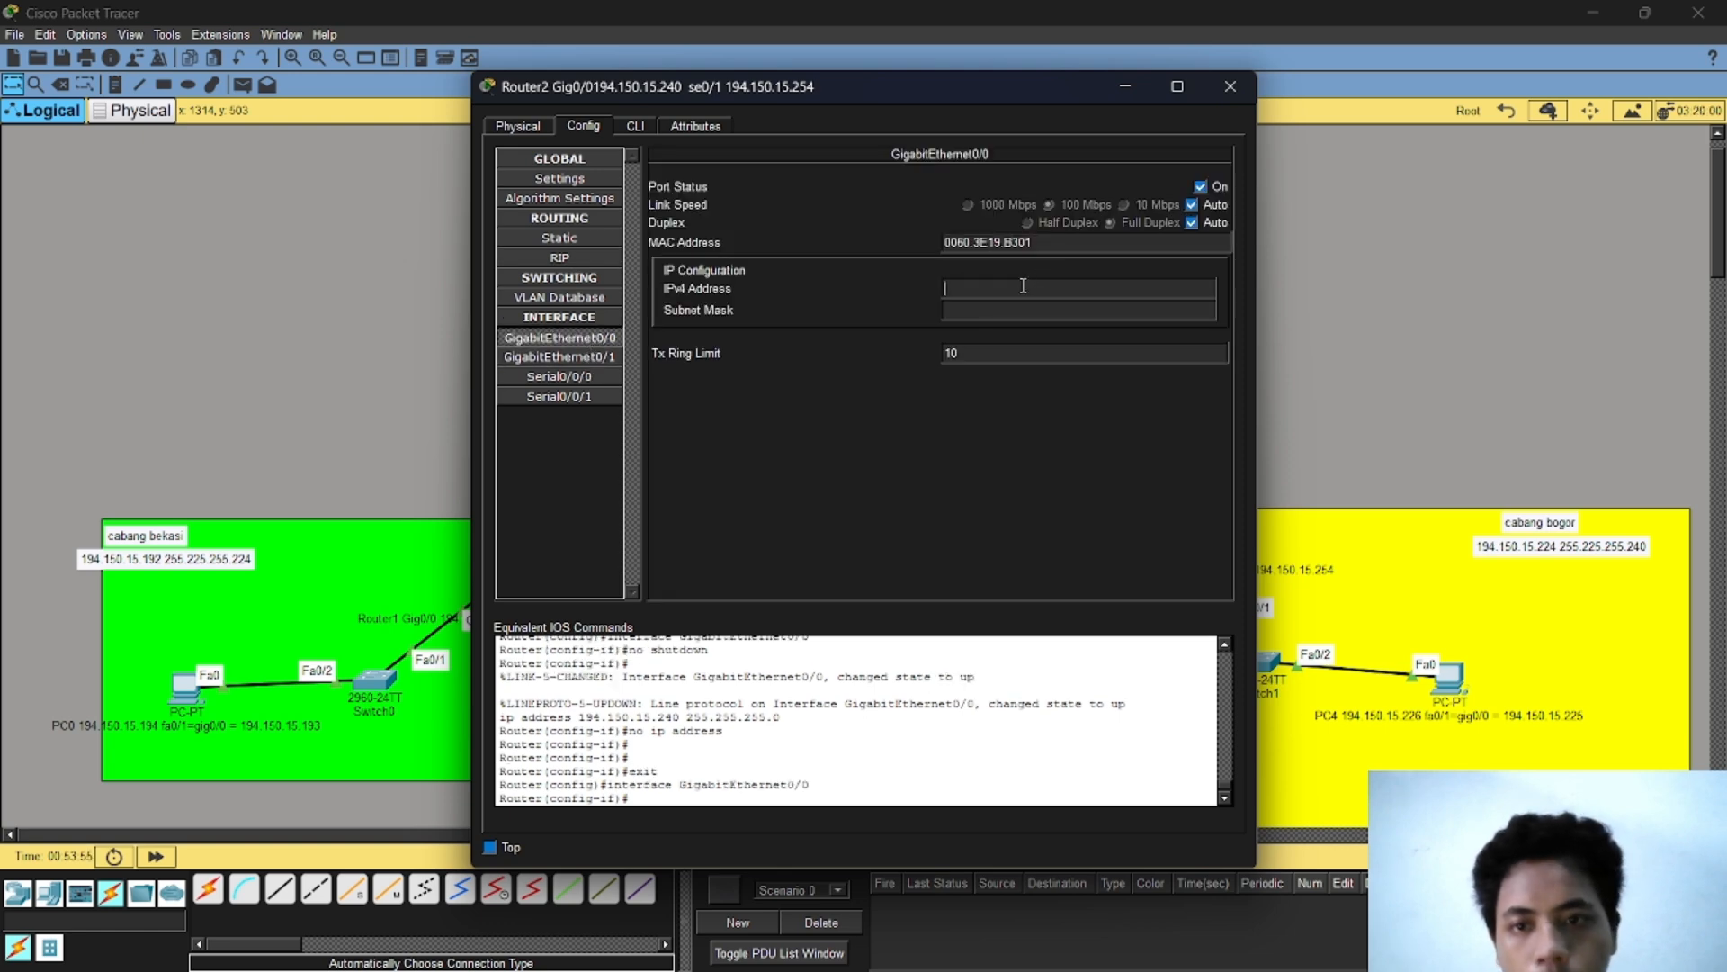
text(194.150.15.)
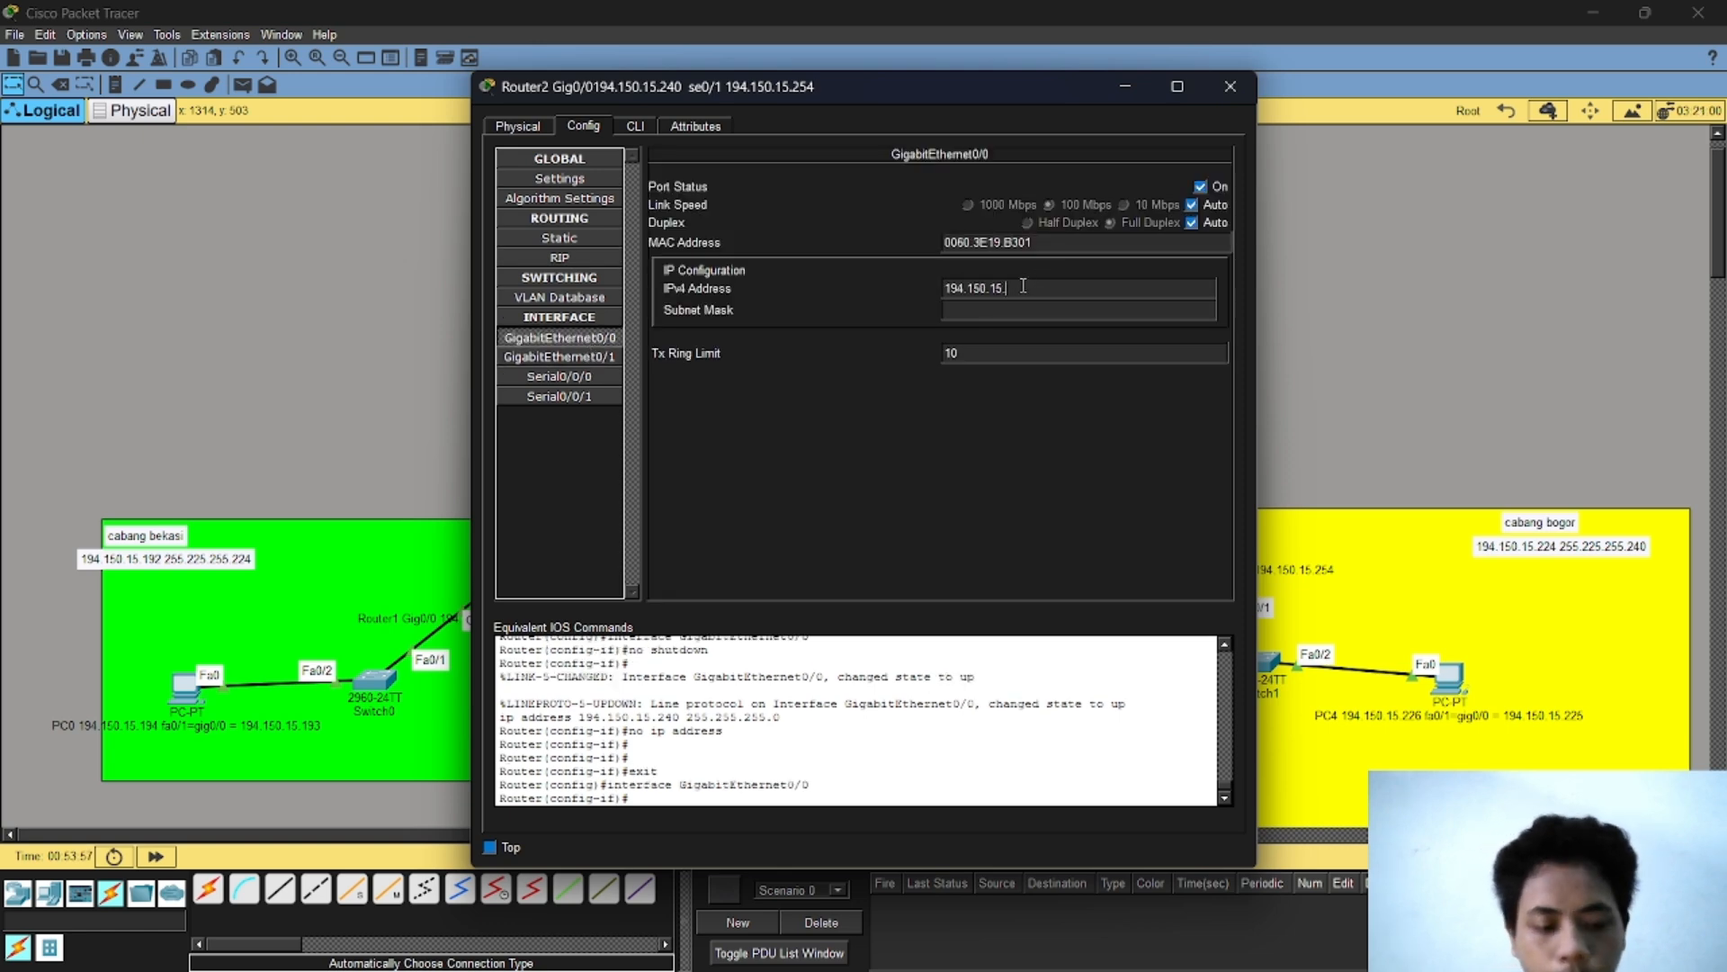
text(254)
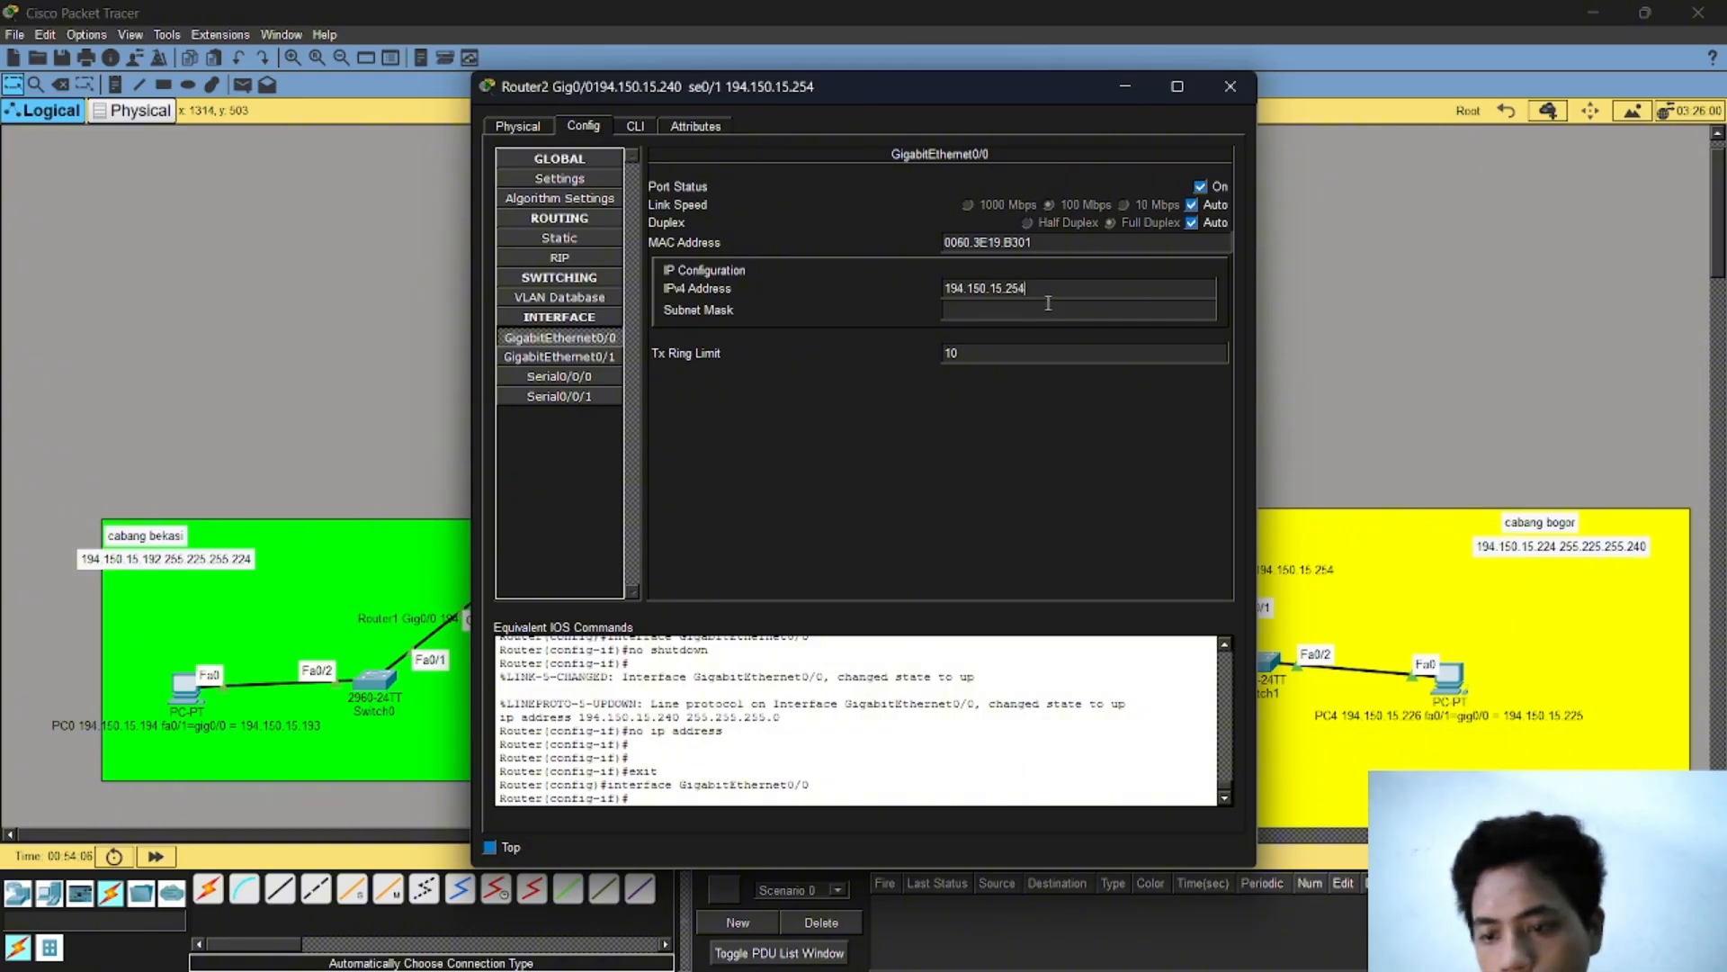
click(1231, 87)
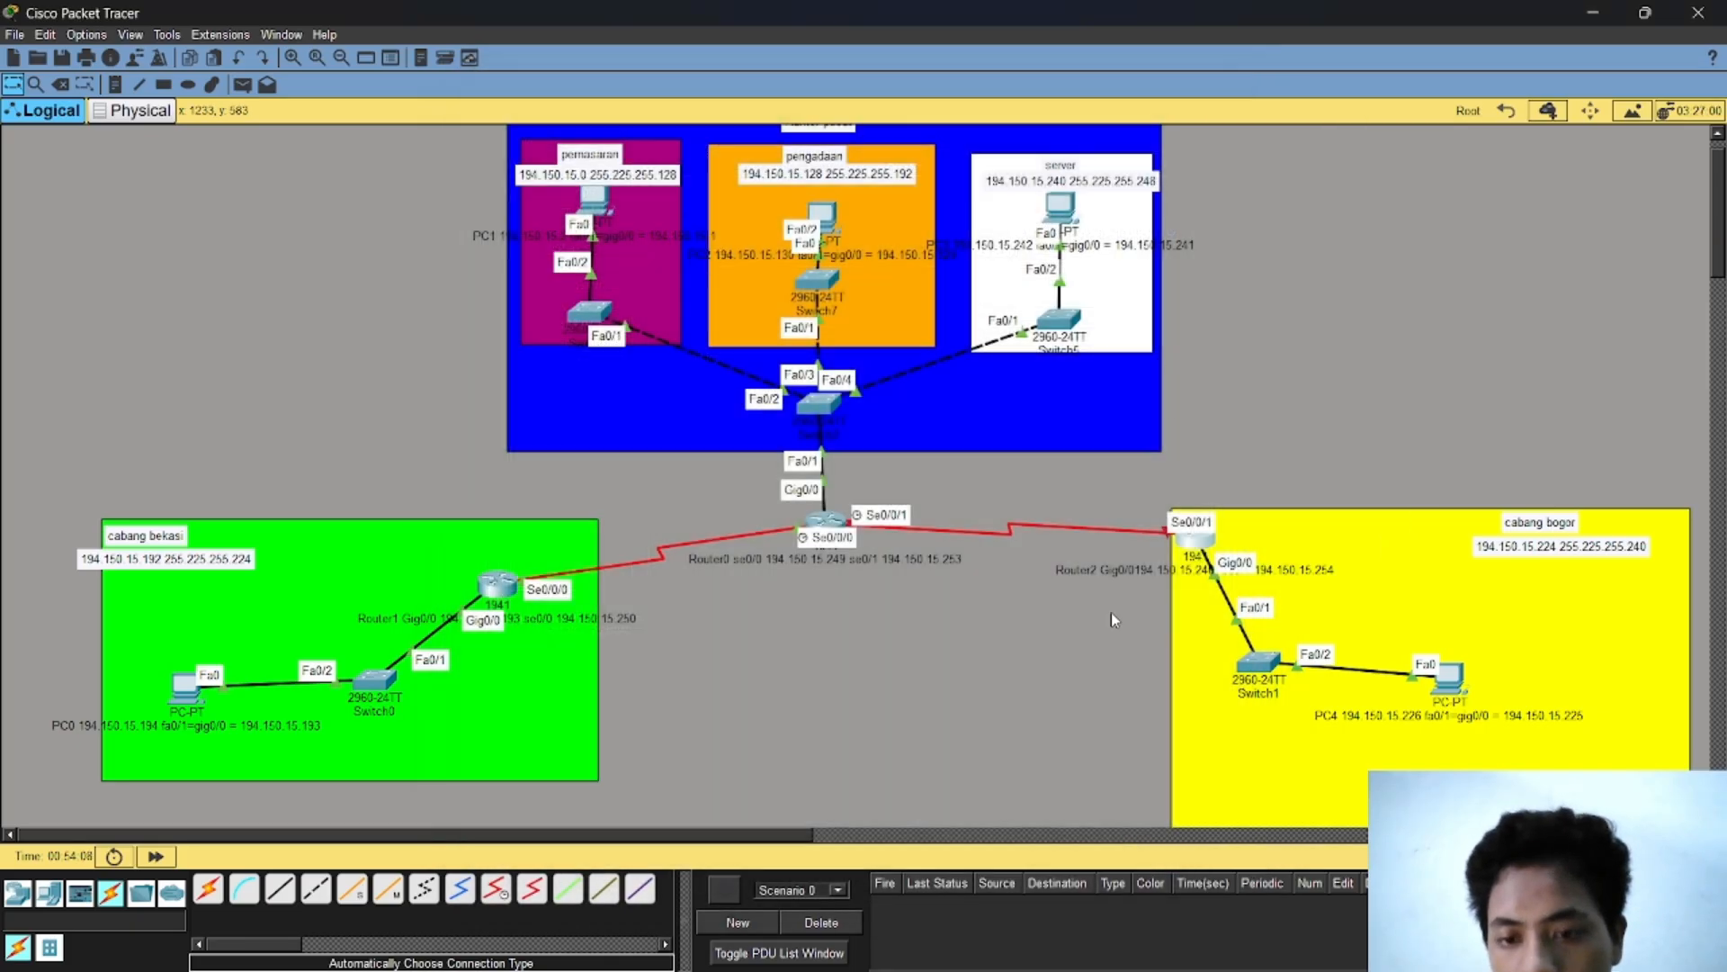
Step: Correct the Gig0/0 address in Router2's display name on the topology to 194.150.15.225
mouse_move(1188, 572)
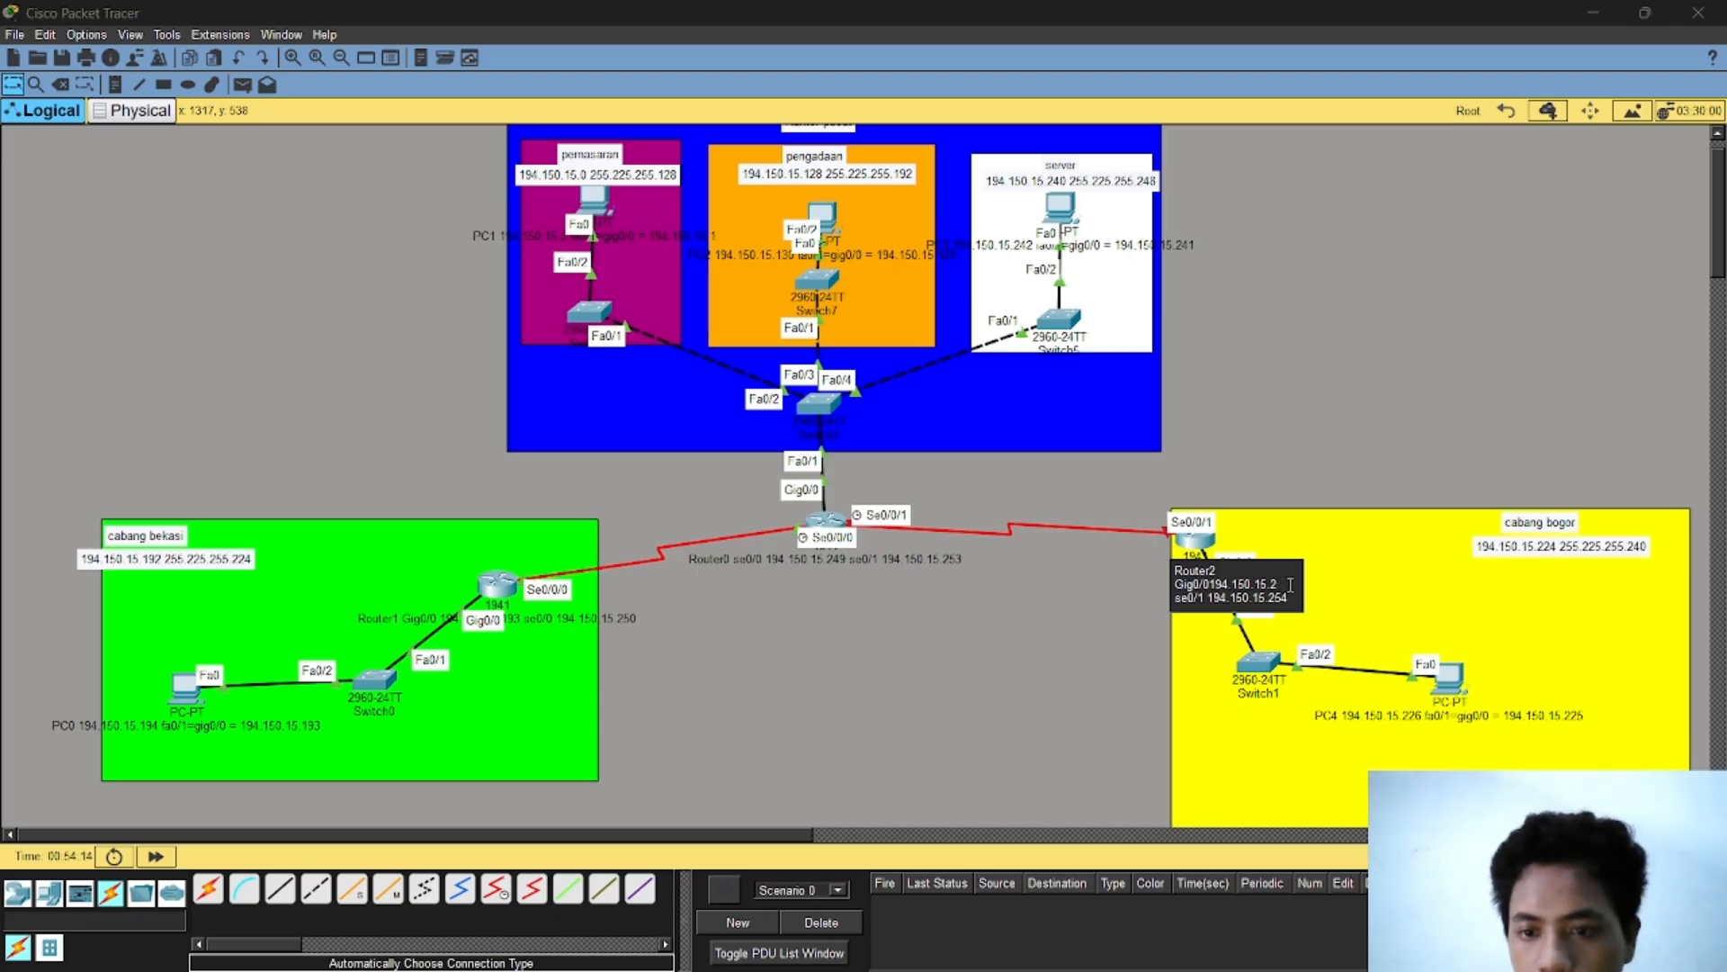
text(5)
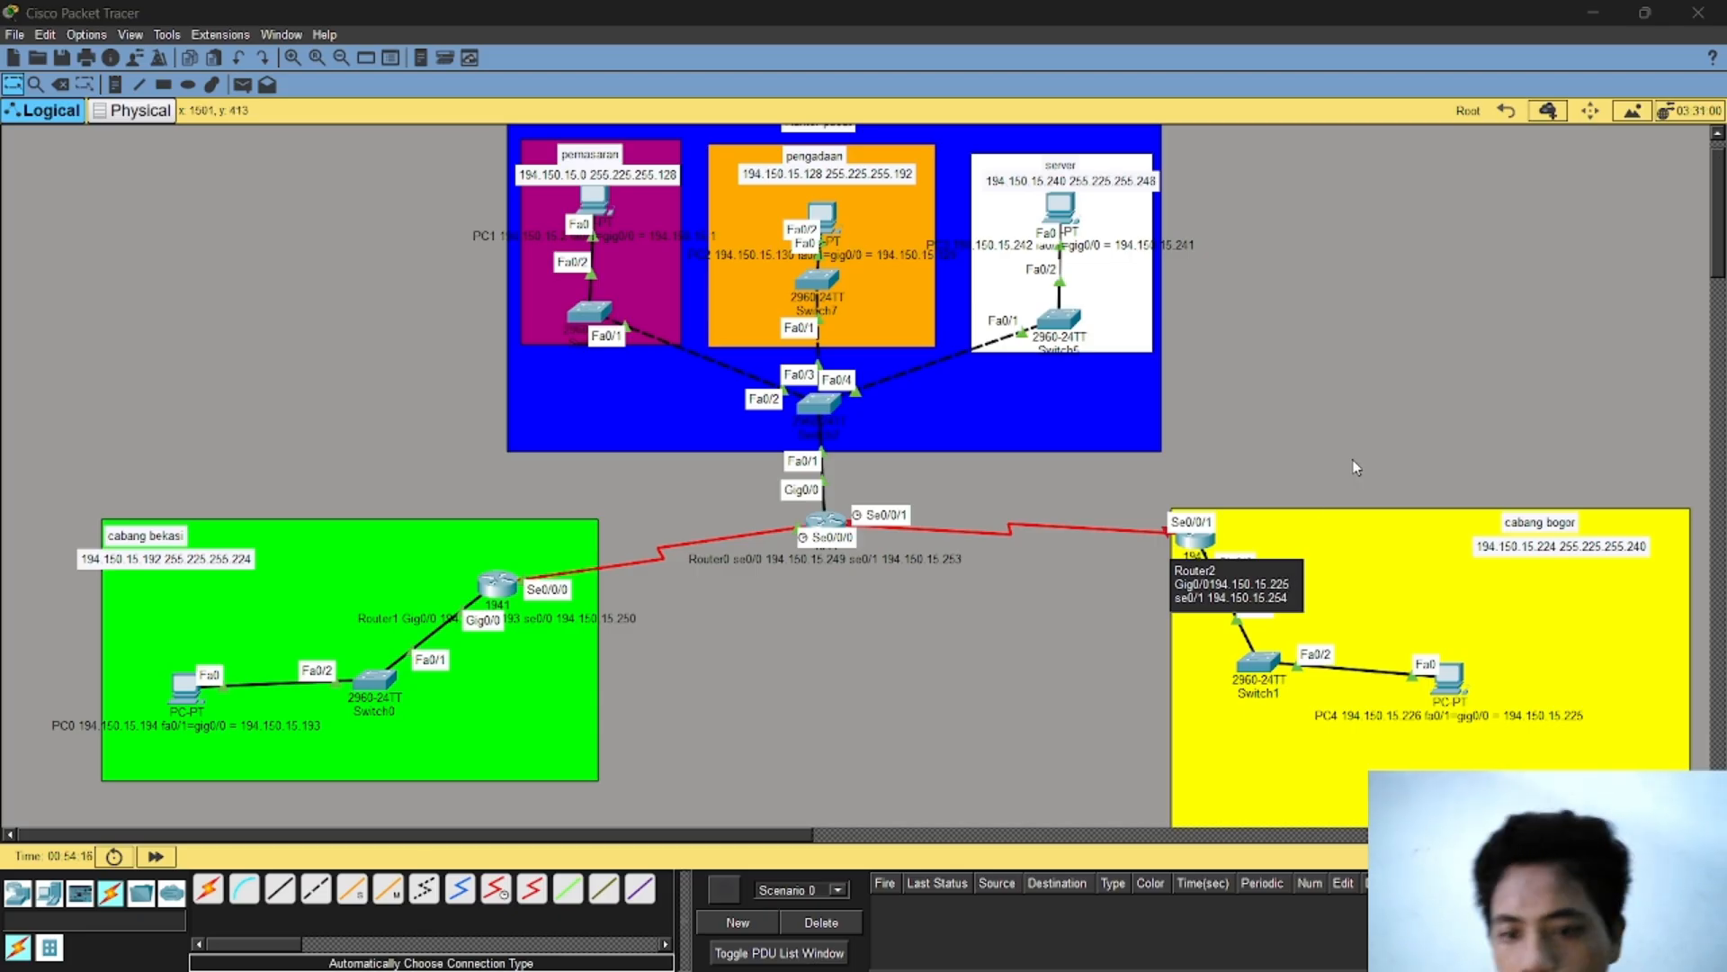
click(1003, 766)
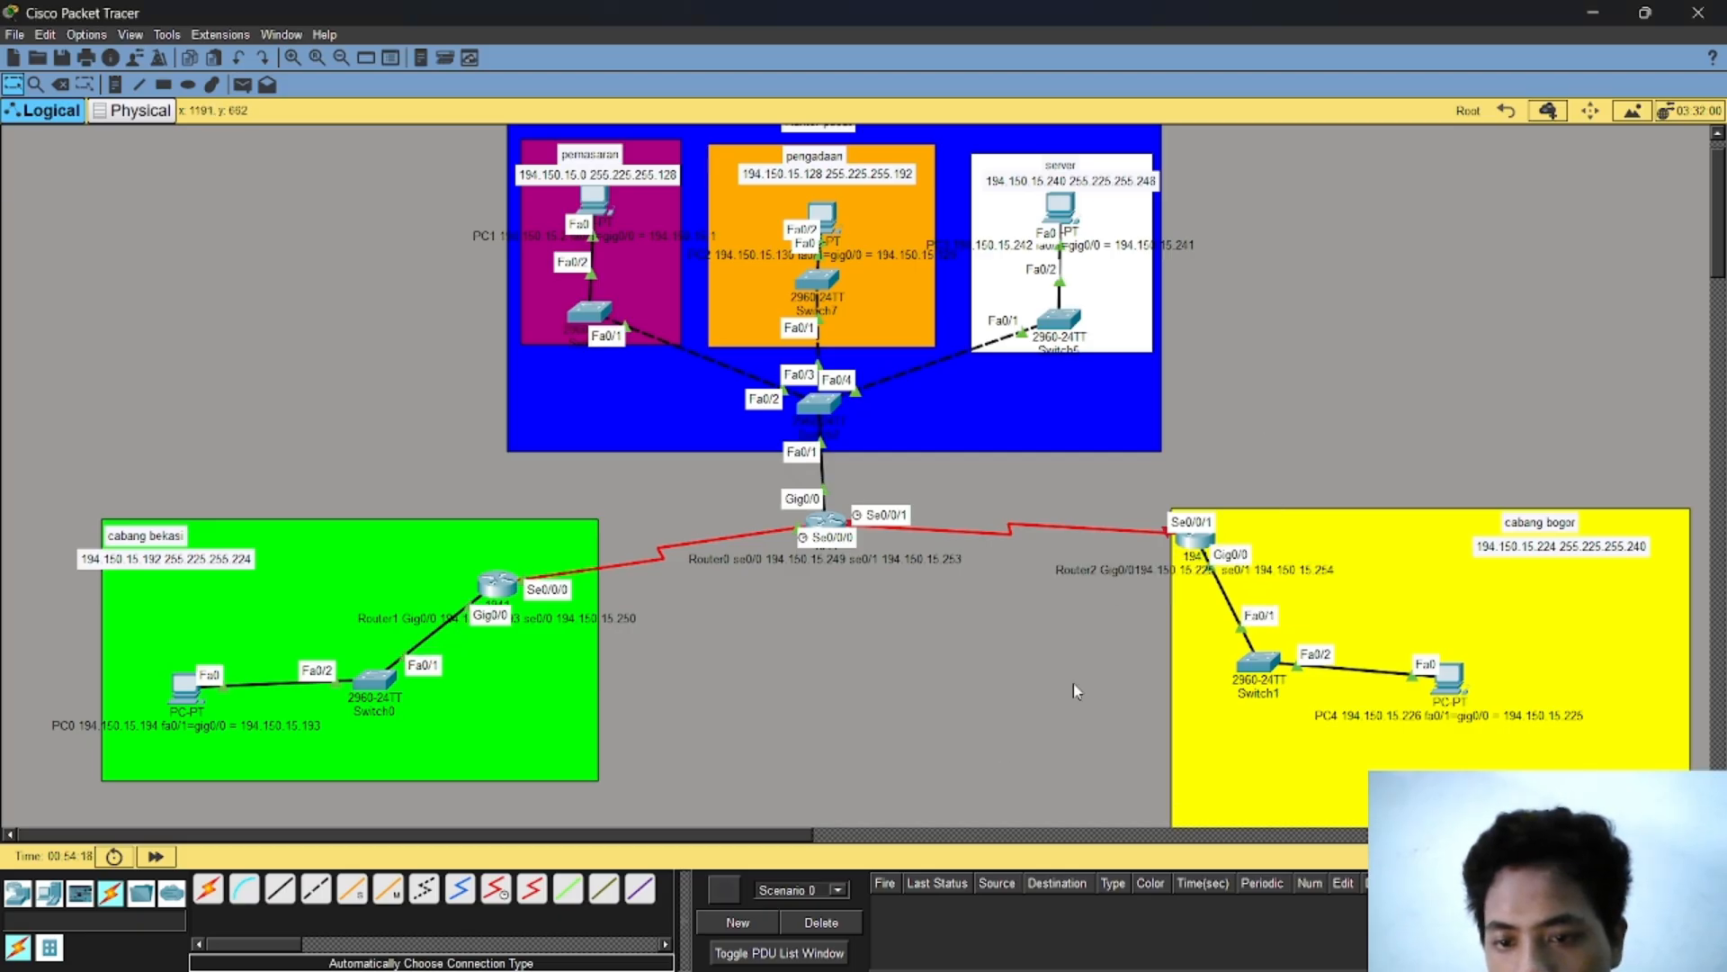
Step: Assign IP address 194.150.15.225 with subnet mask 255.255.255.240 to Router2's GigabitEthernet0/0 interface
click(1193, 544)
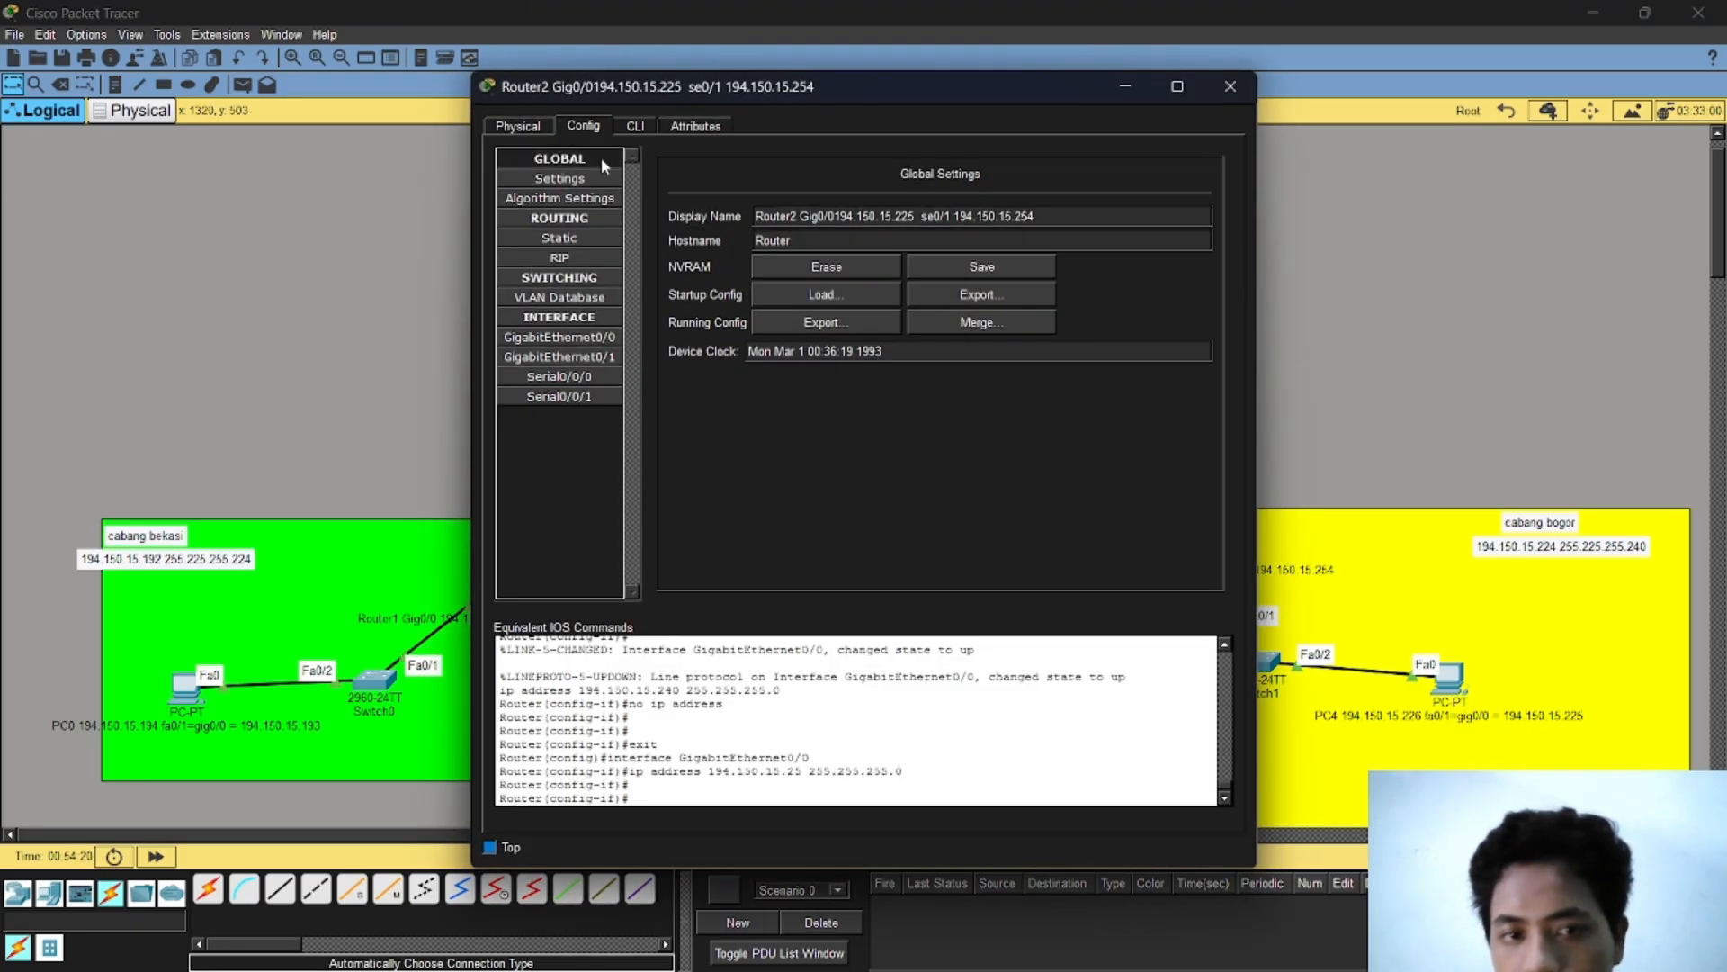
click(559, 338)
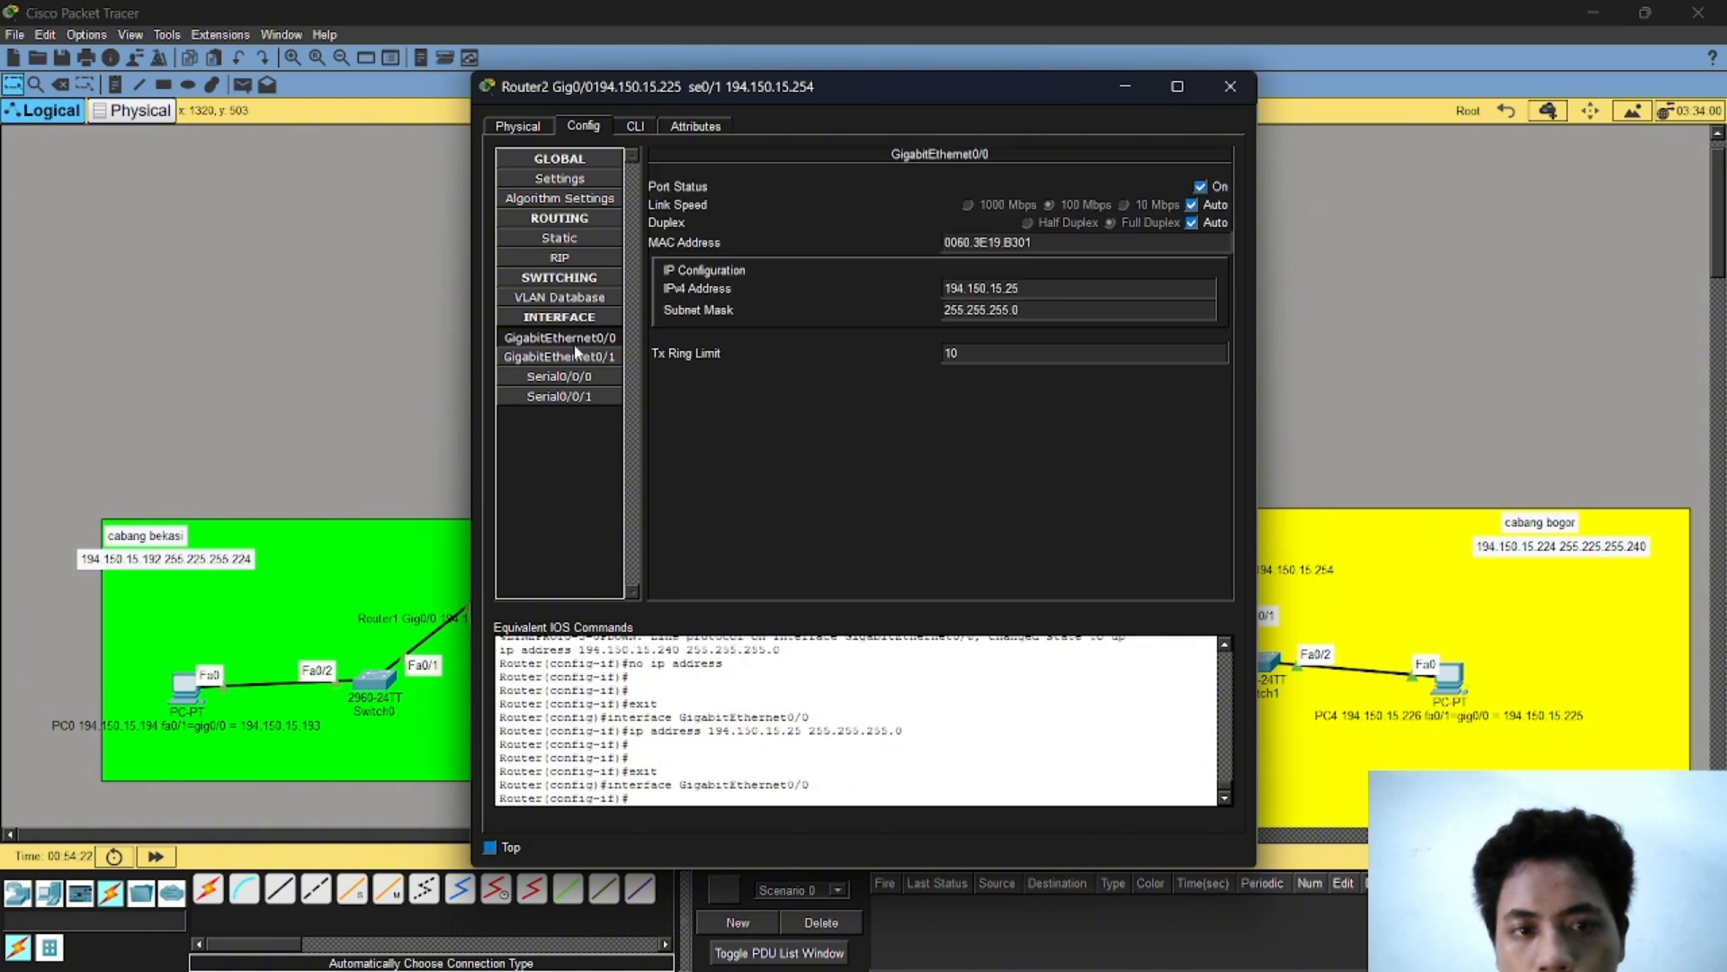
click(1029, 283)
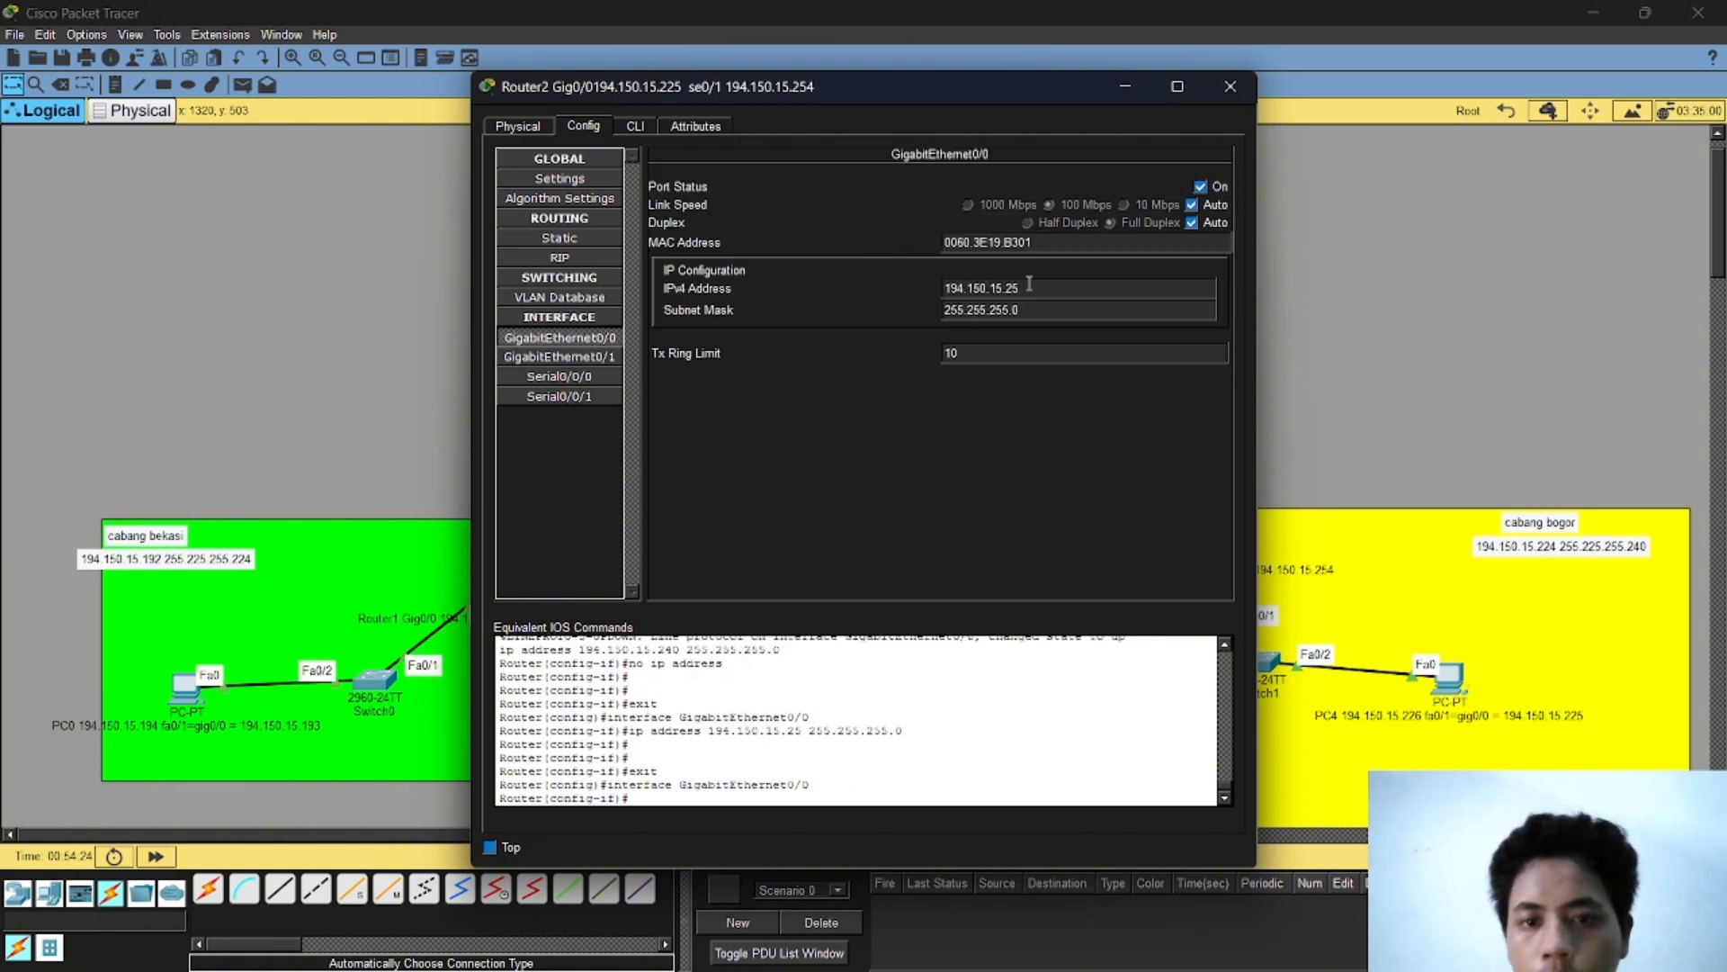
key(BackSpace)
text(2)
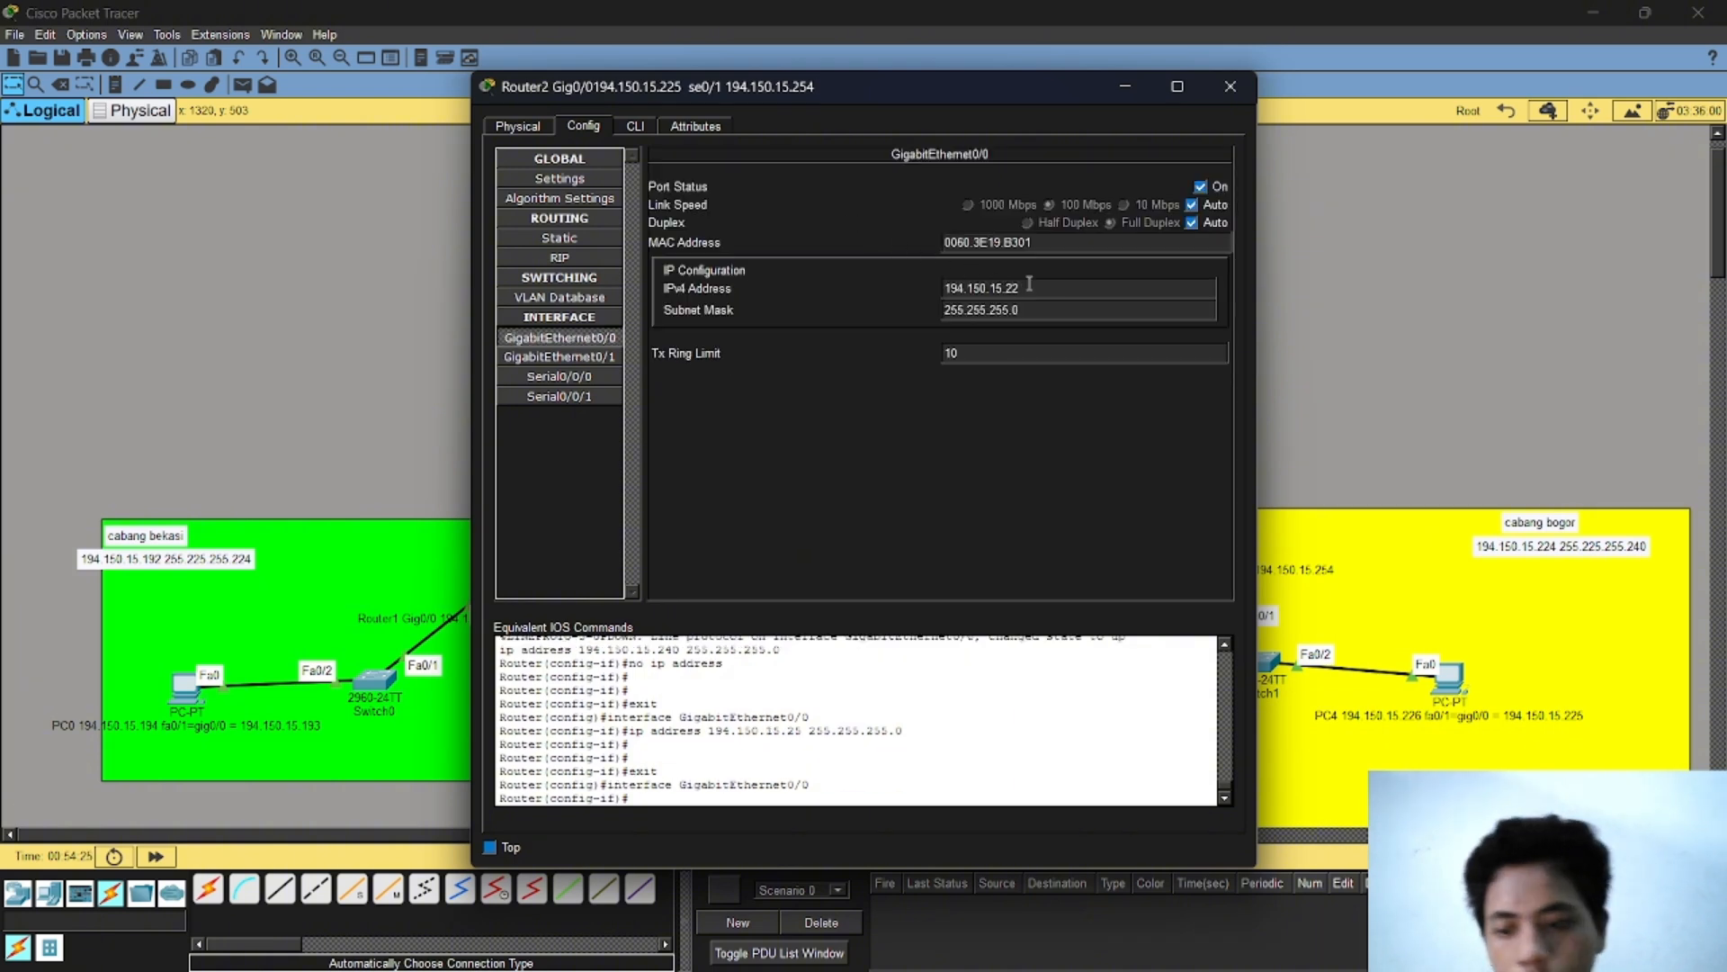
text(5)
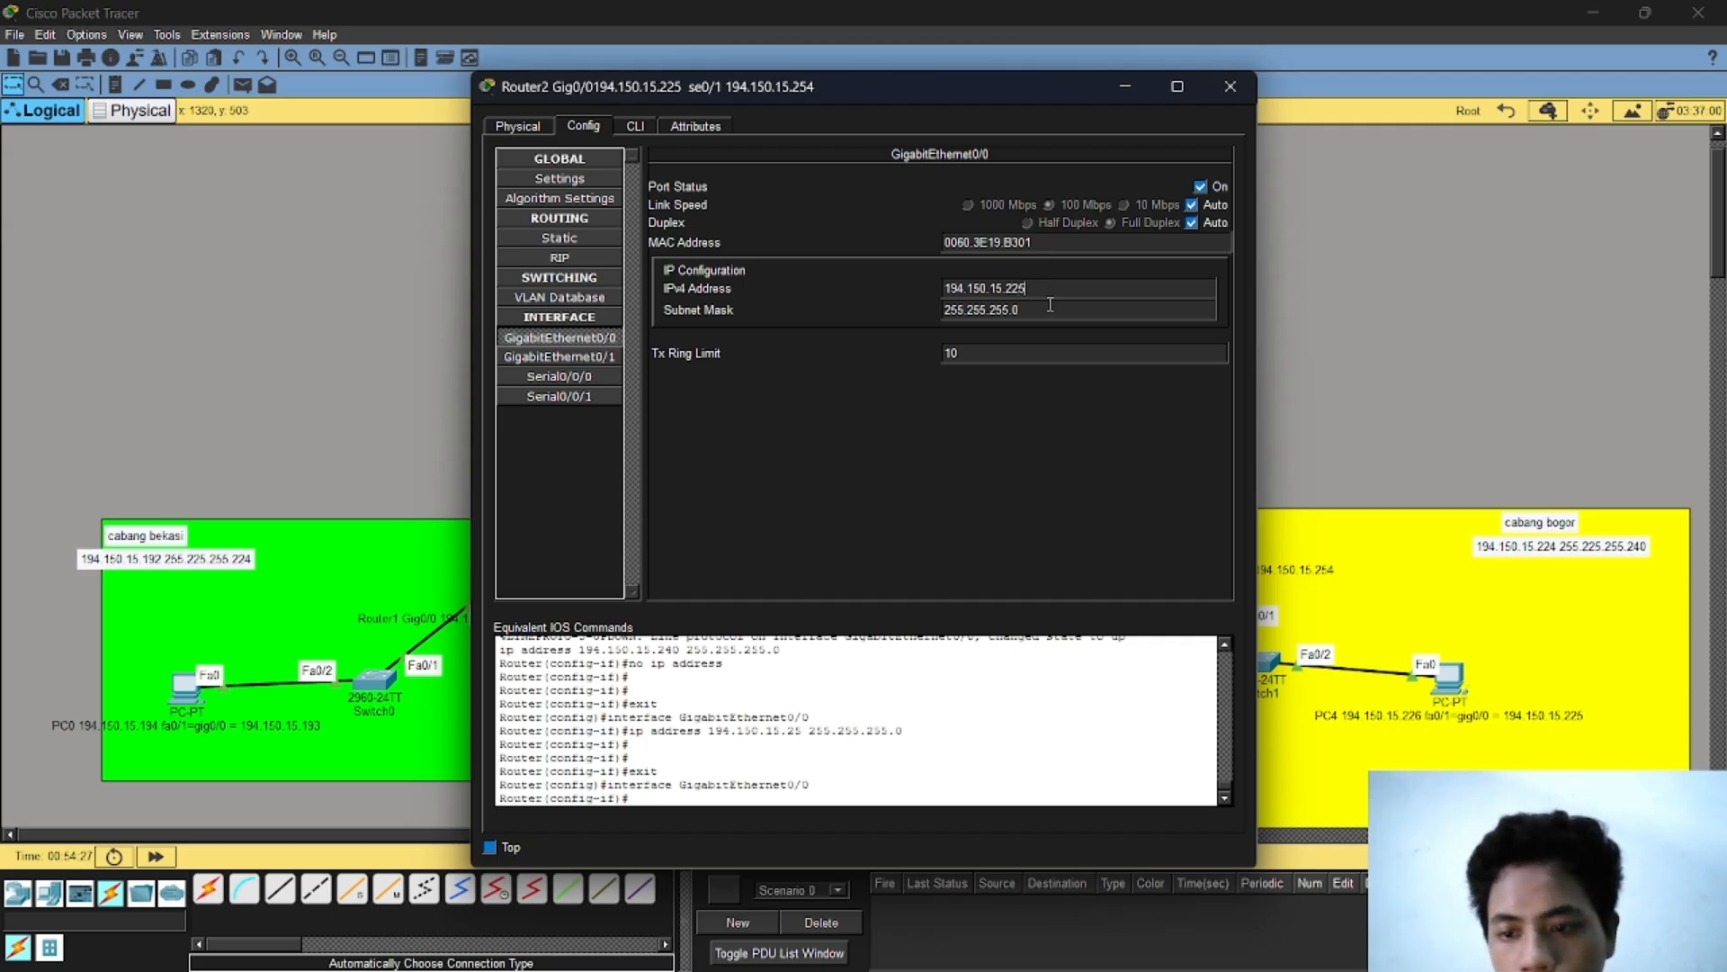
click(1043, 312)
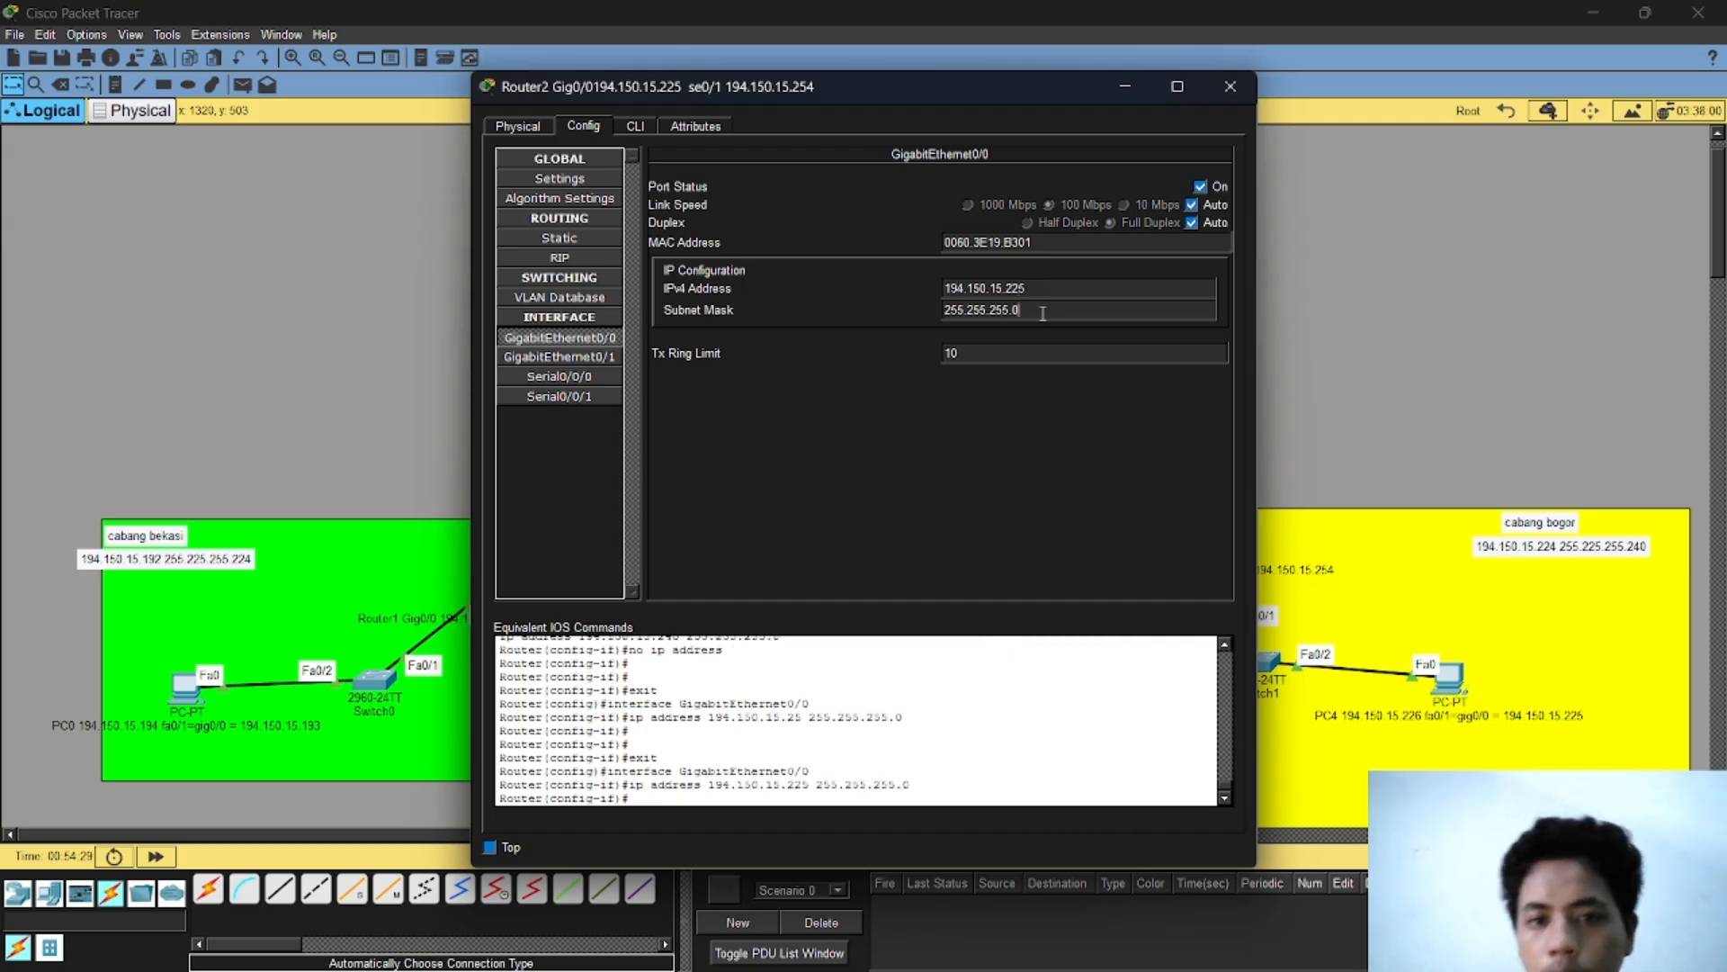
key(BackSpace)
text(240)
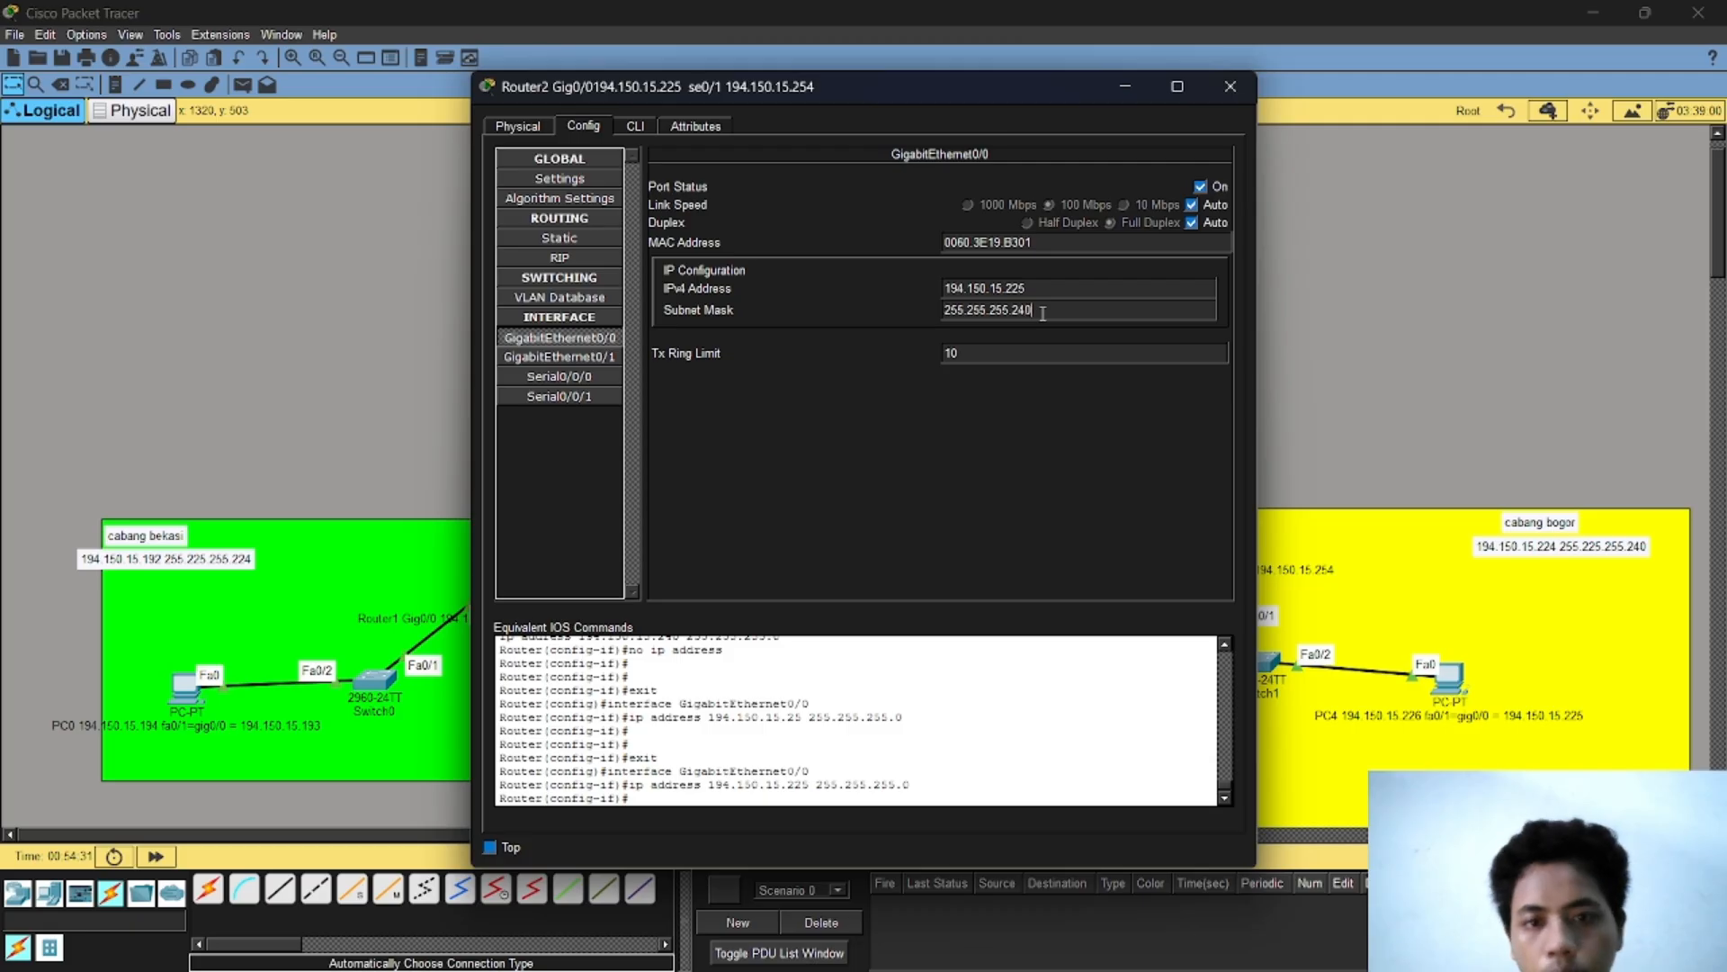
Step: Turn on Router2's Serial0/0/1 port and set its clock rate to Not Set
click(577, 402)
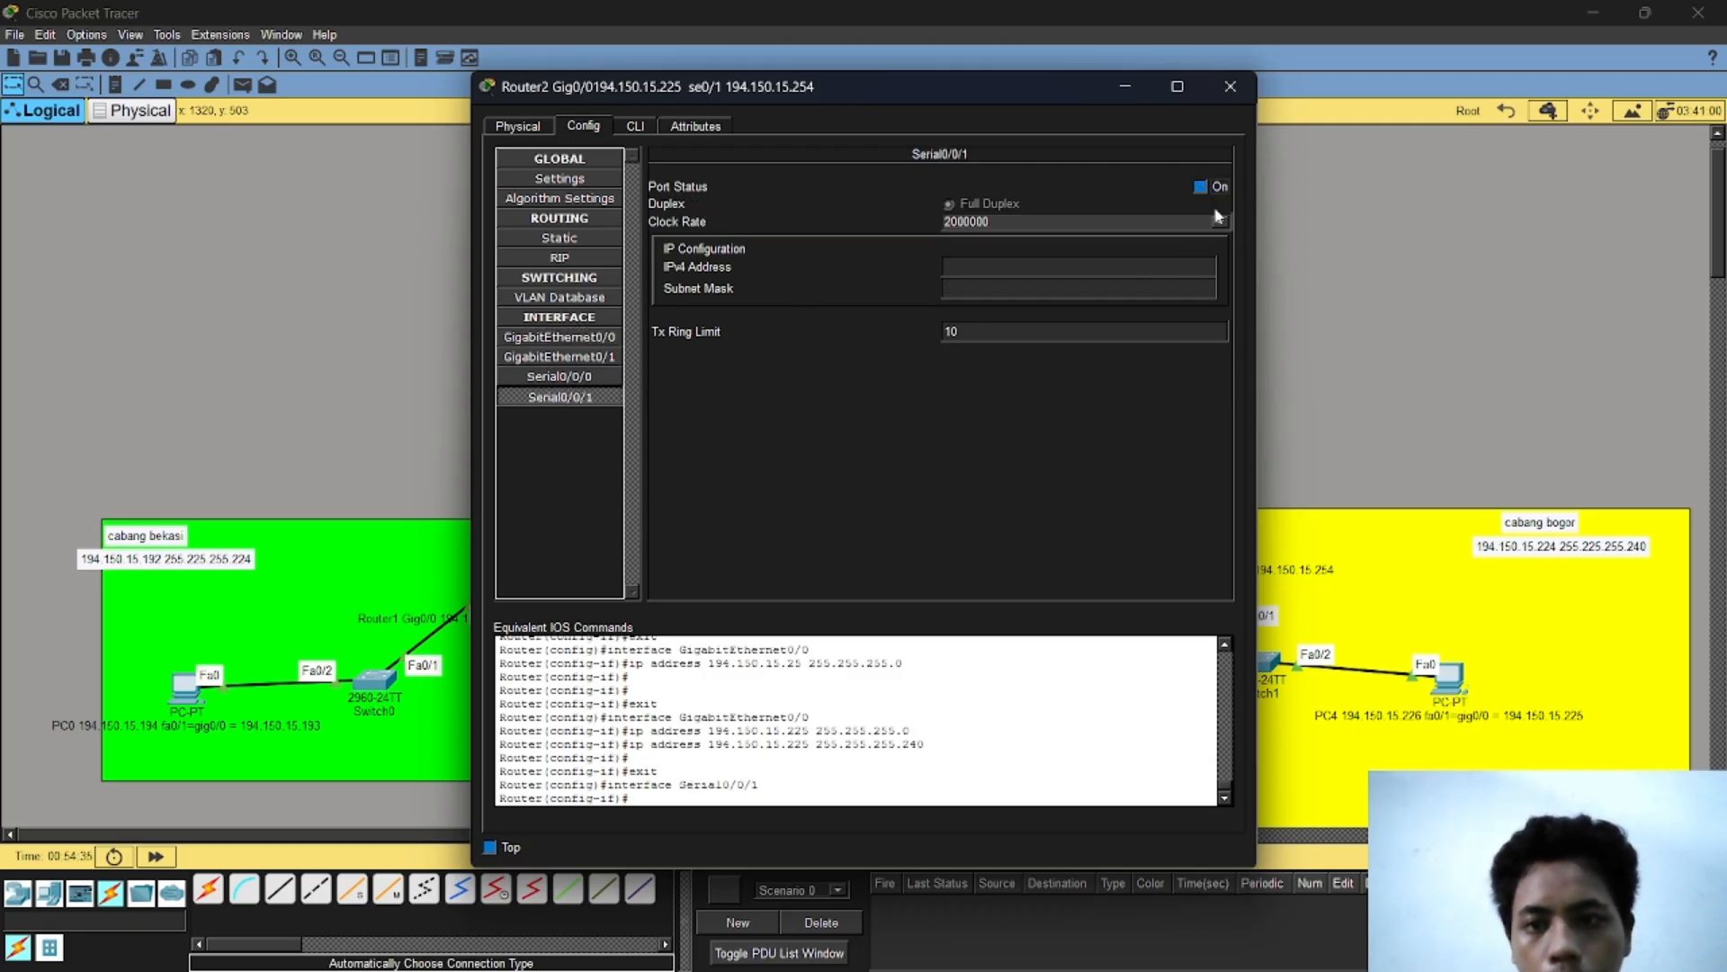
click(1202, 187)
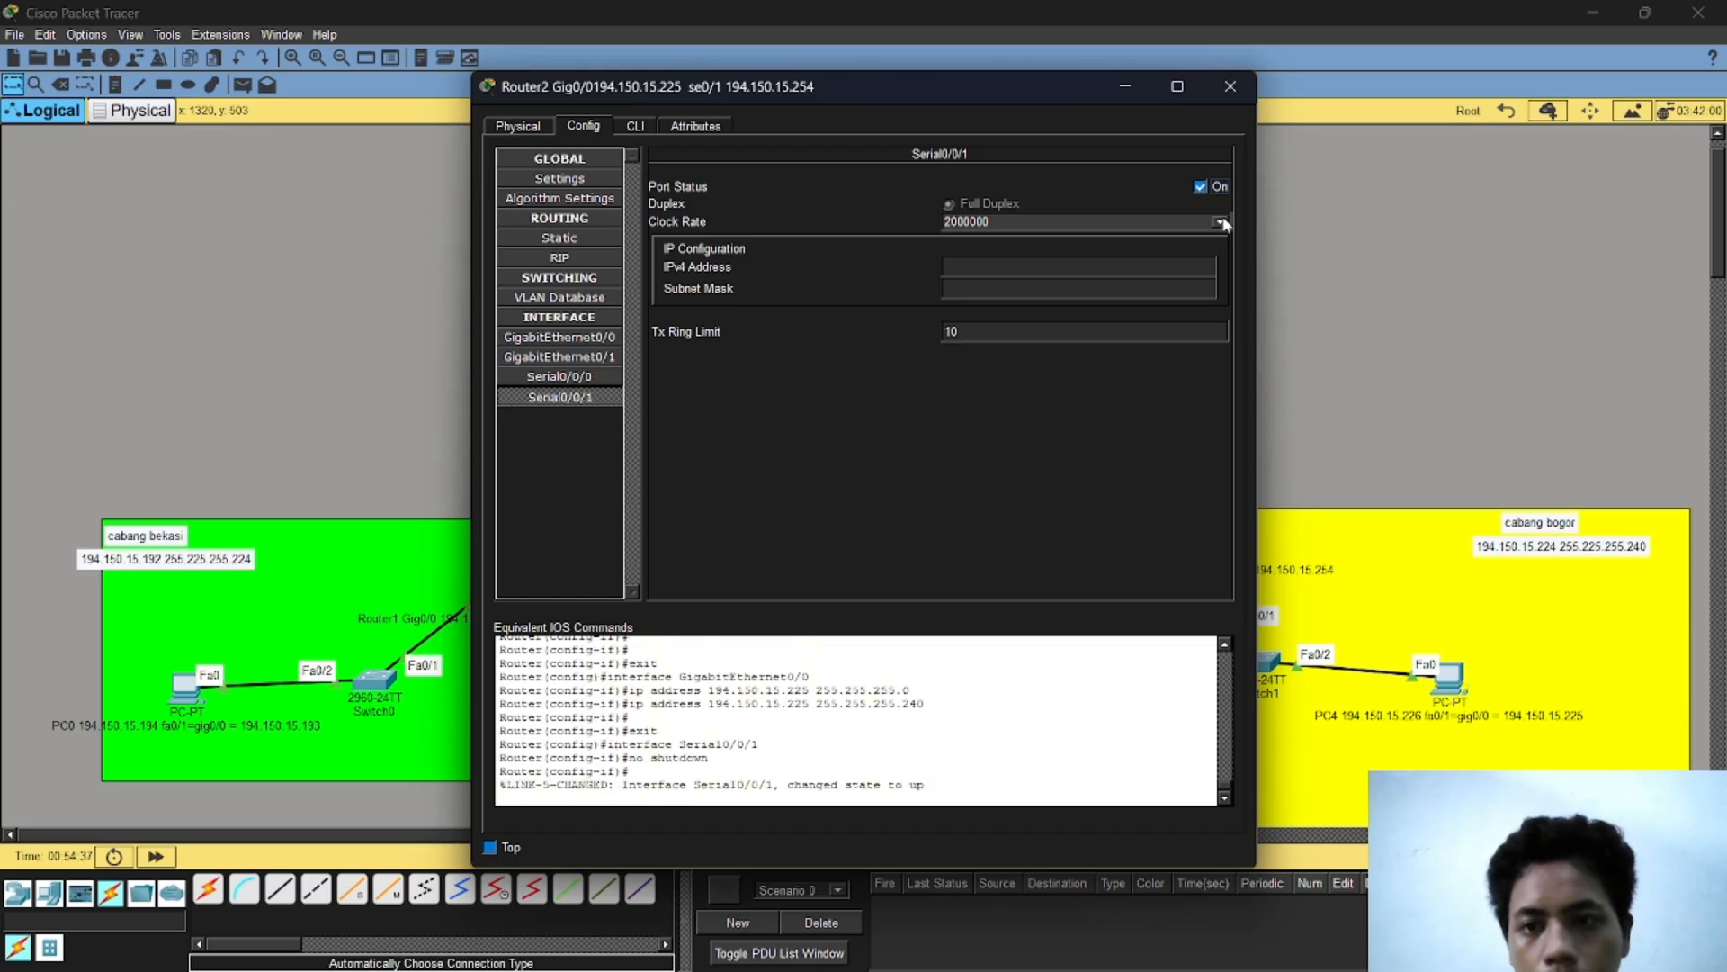
click(1220, 221)
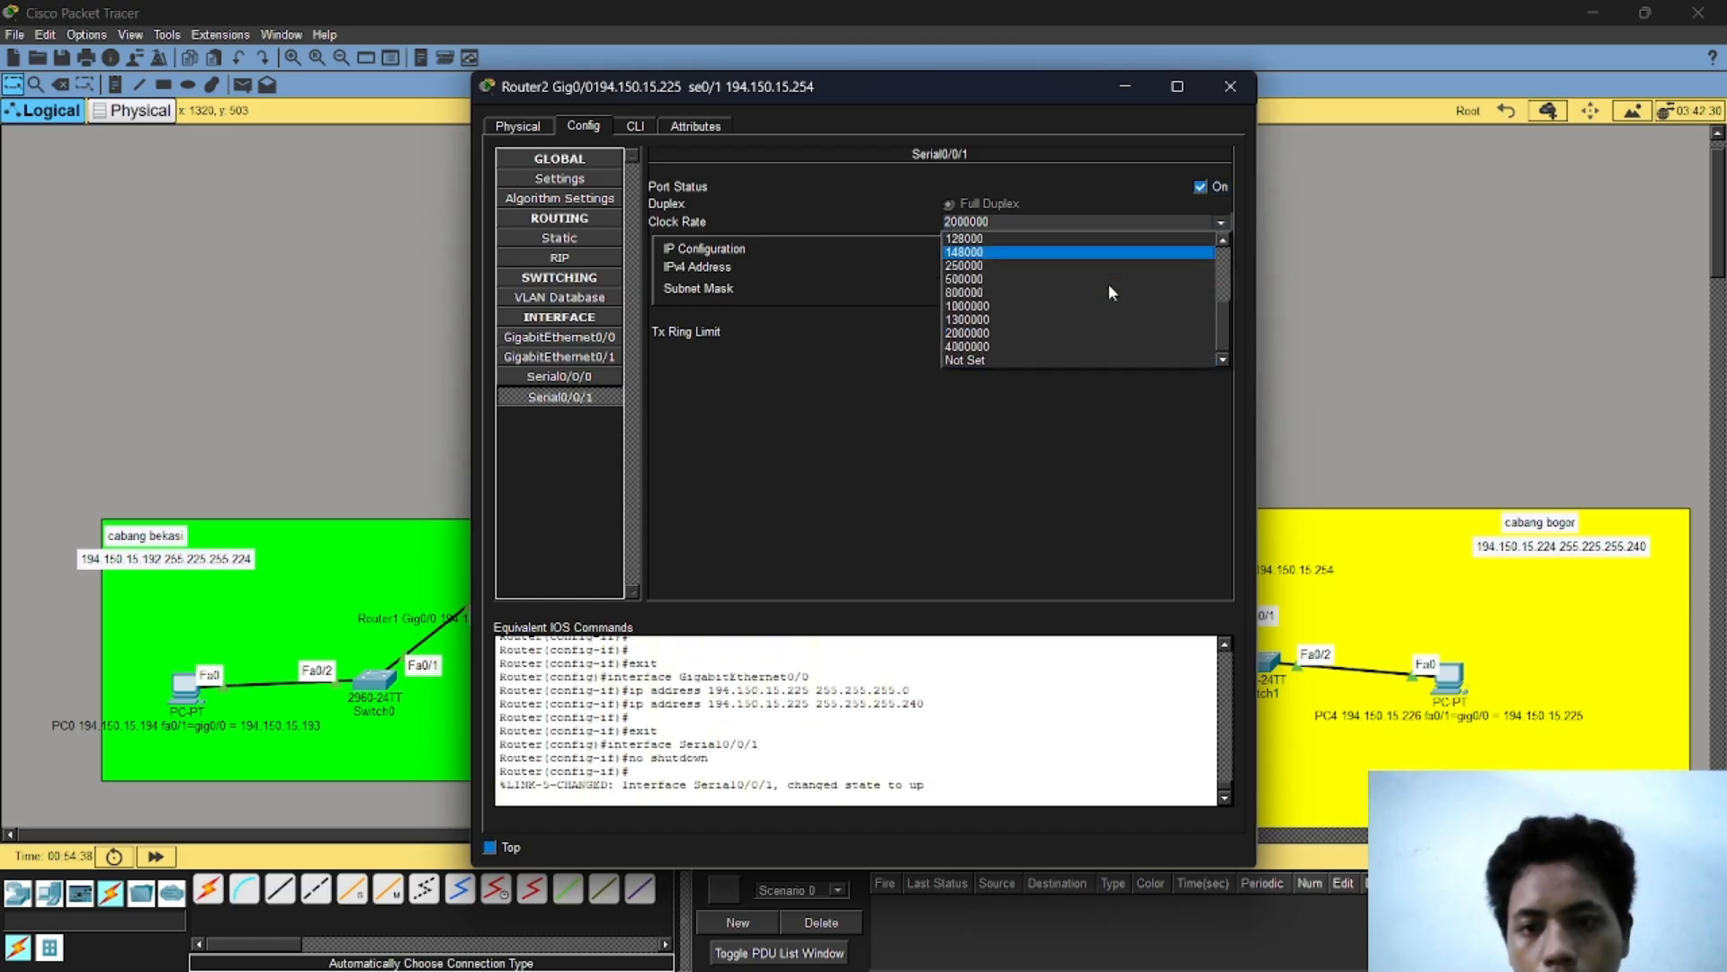
click(998, 359)
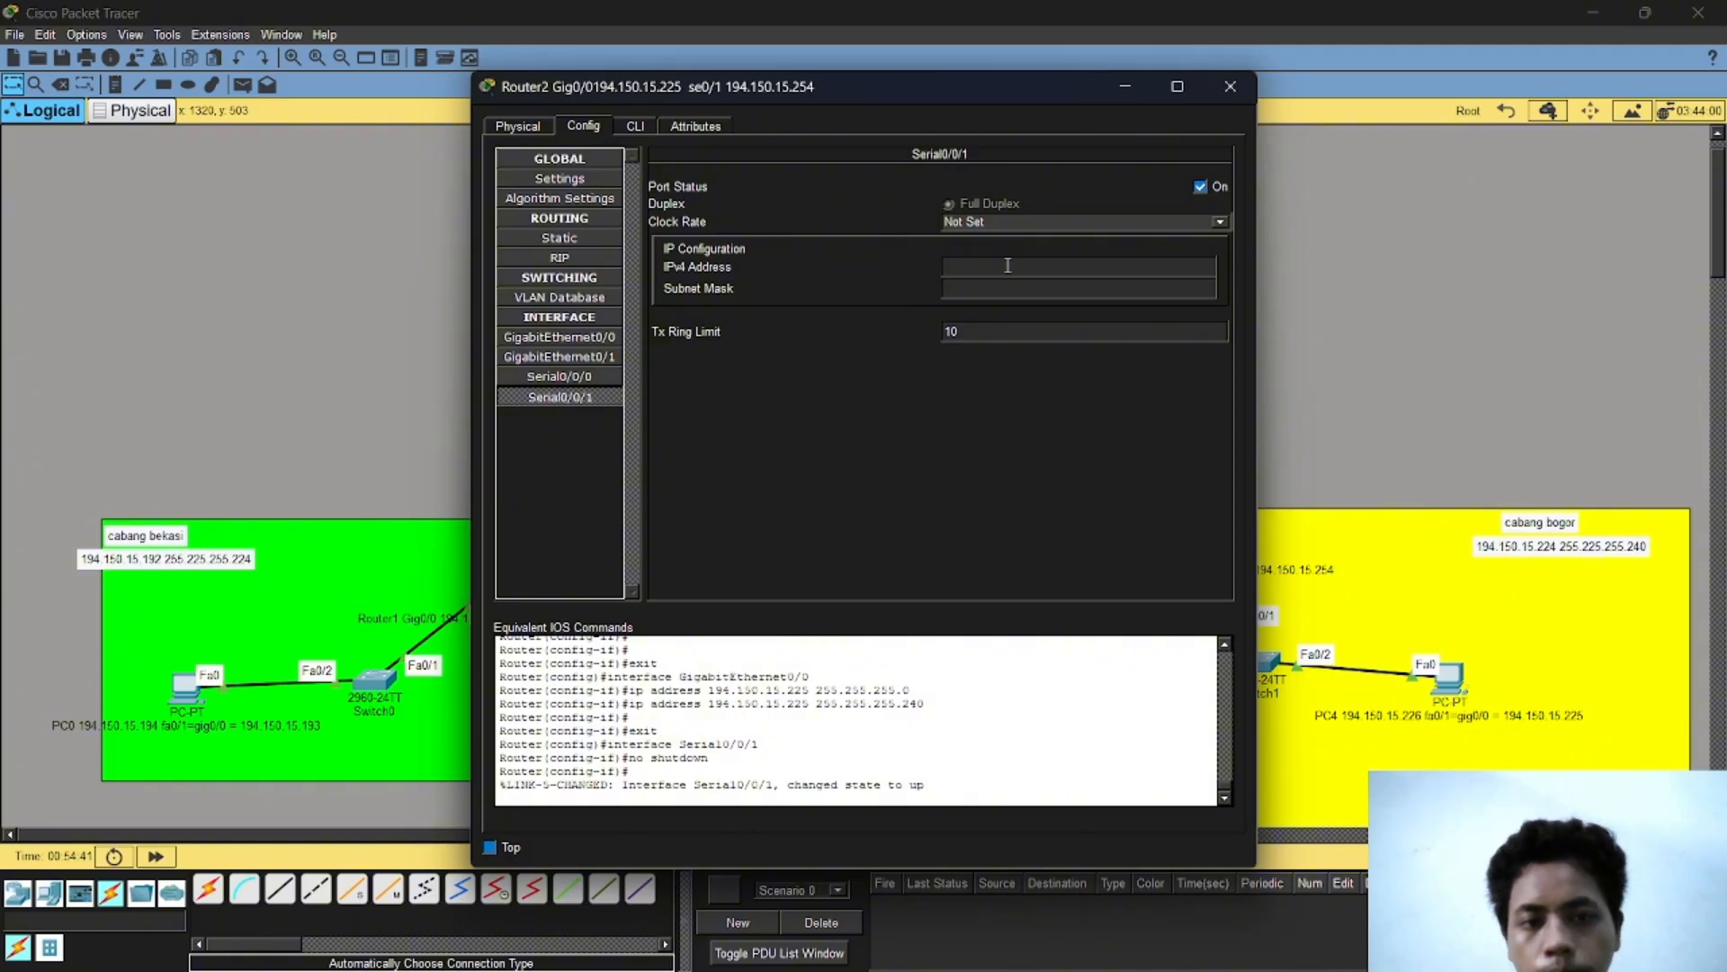
Step: Assign IP address 194.150.15.254 with subnet mask 255.255.255.252 to Router2's Serial0/0/1 interface
text(194.150.15.)
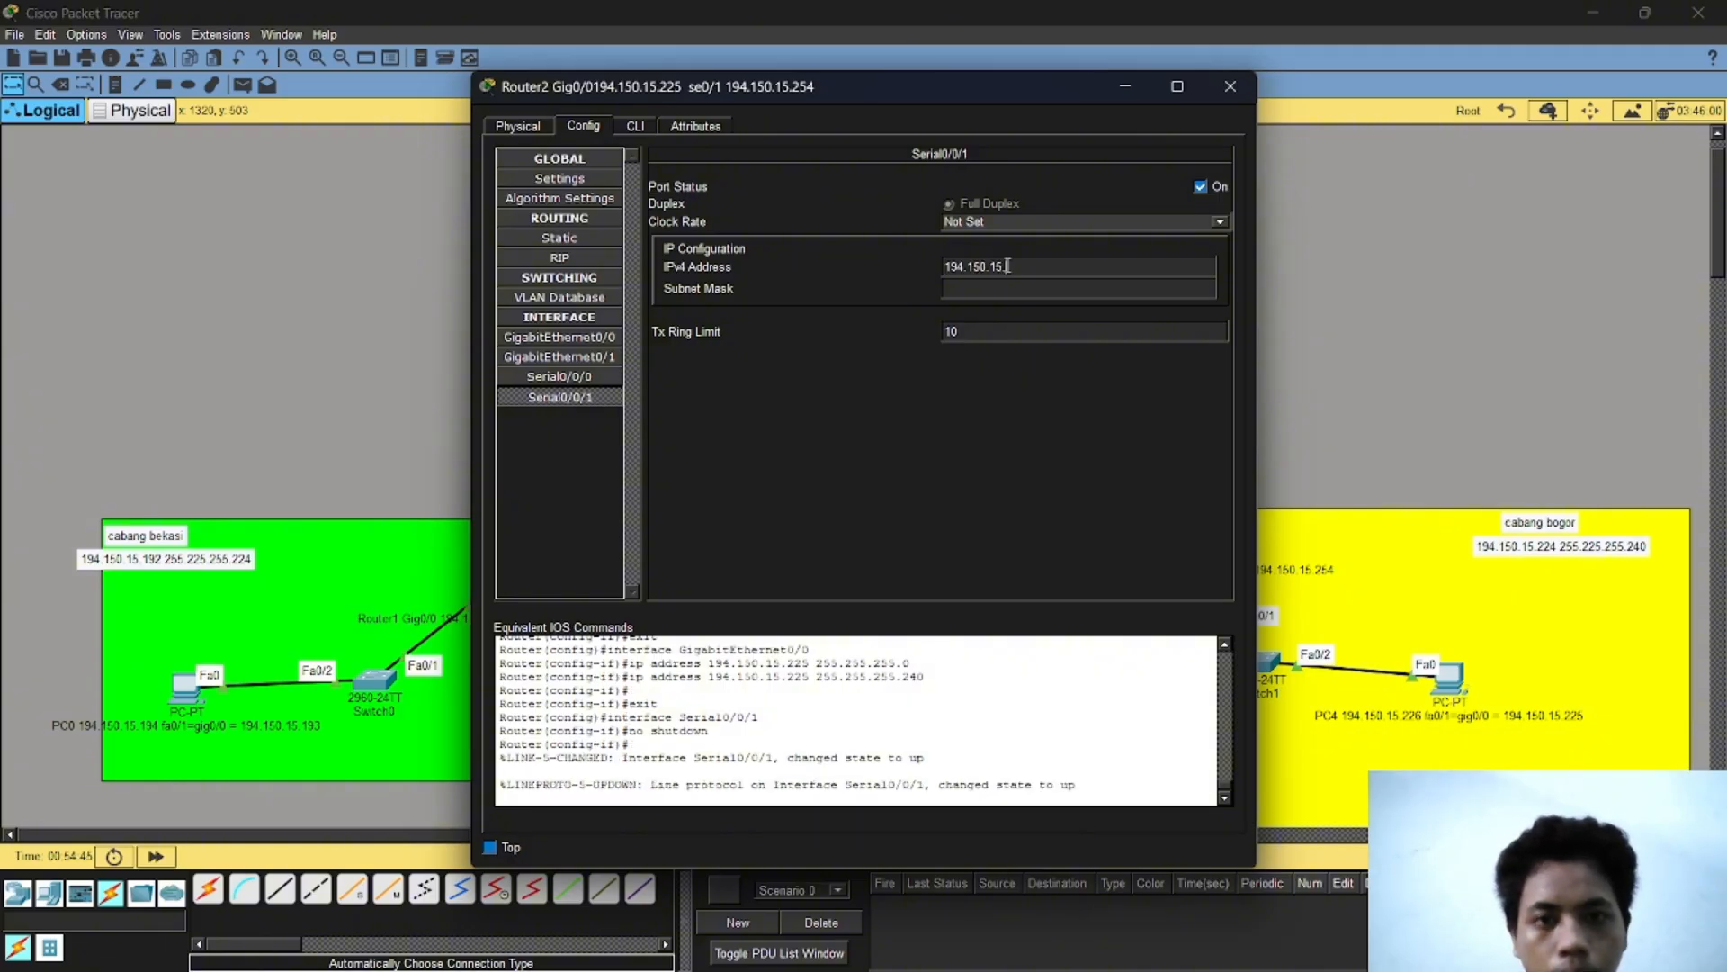
text(2)
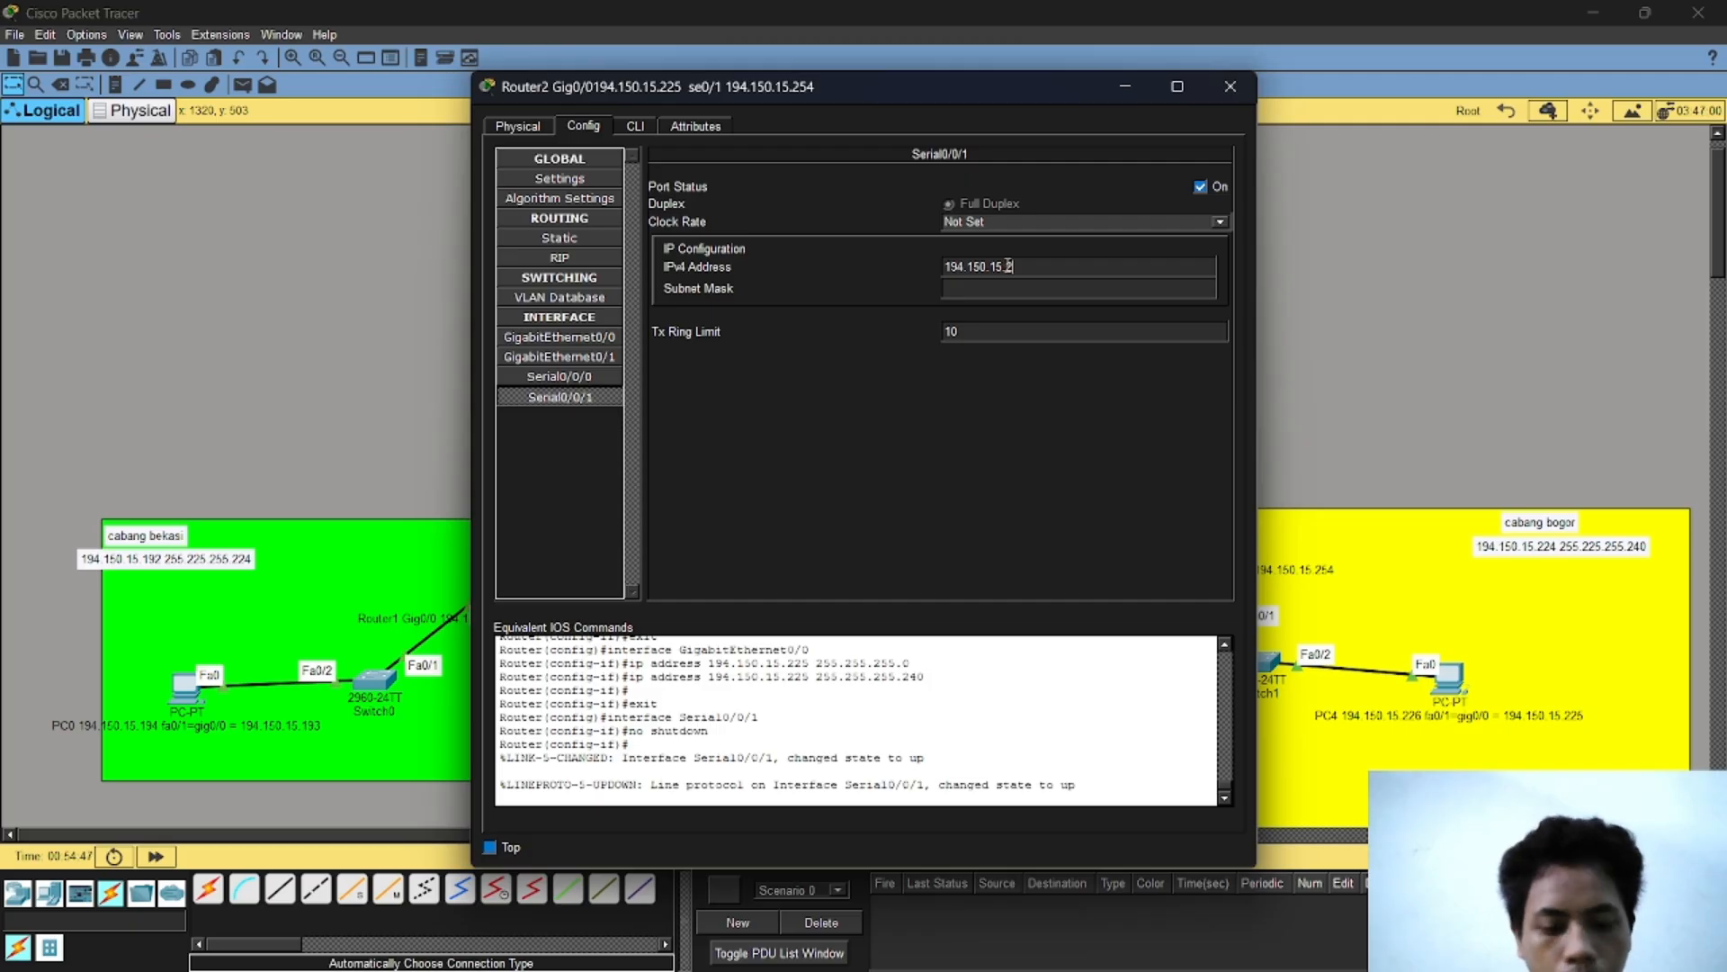
text(54)
click(1026, 287)
text(255.255.255.240)
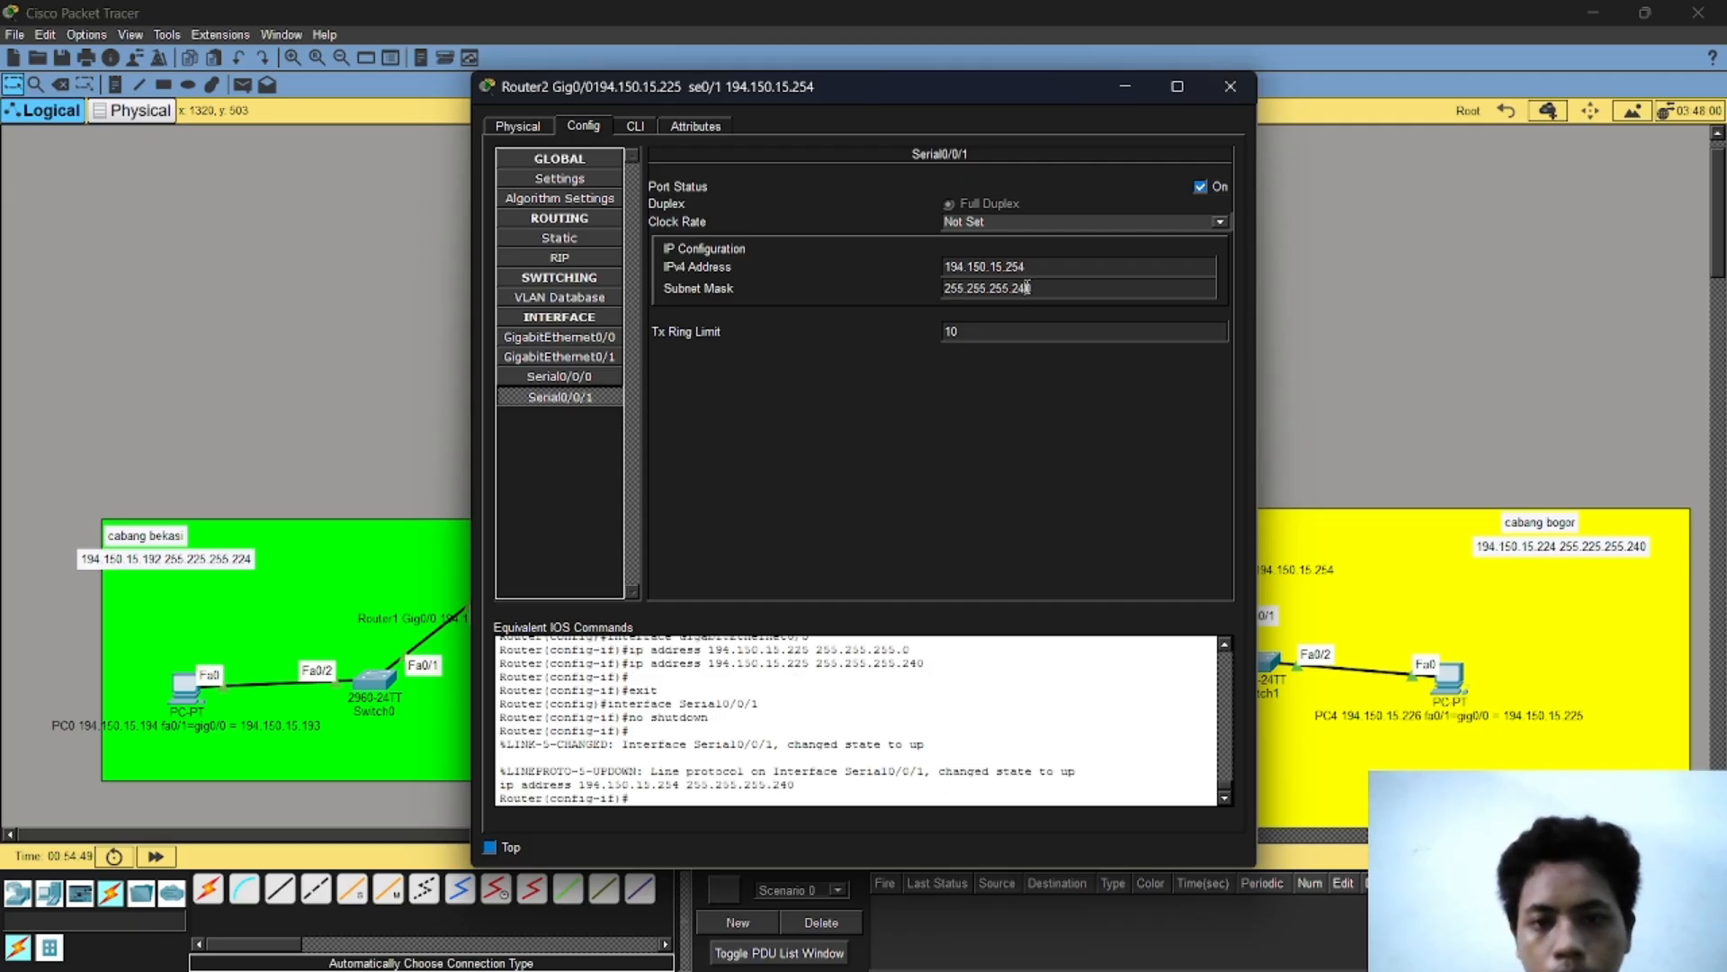
key(BackSpace)
key(BackSpace)
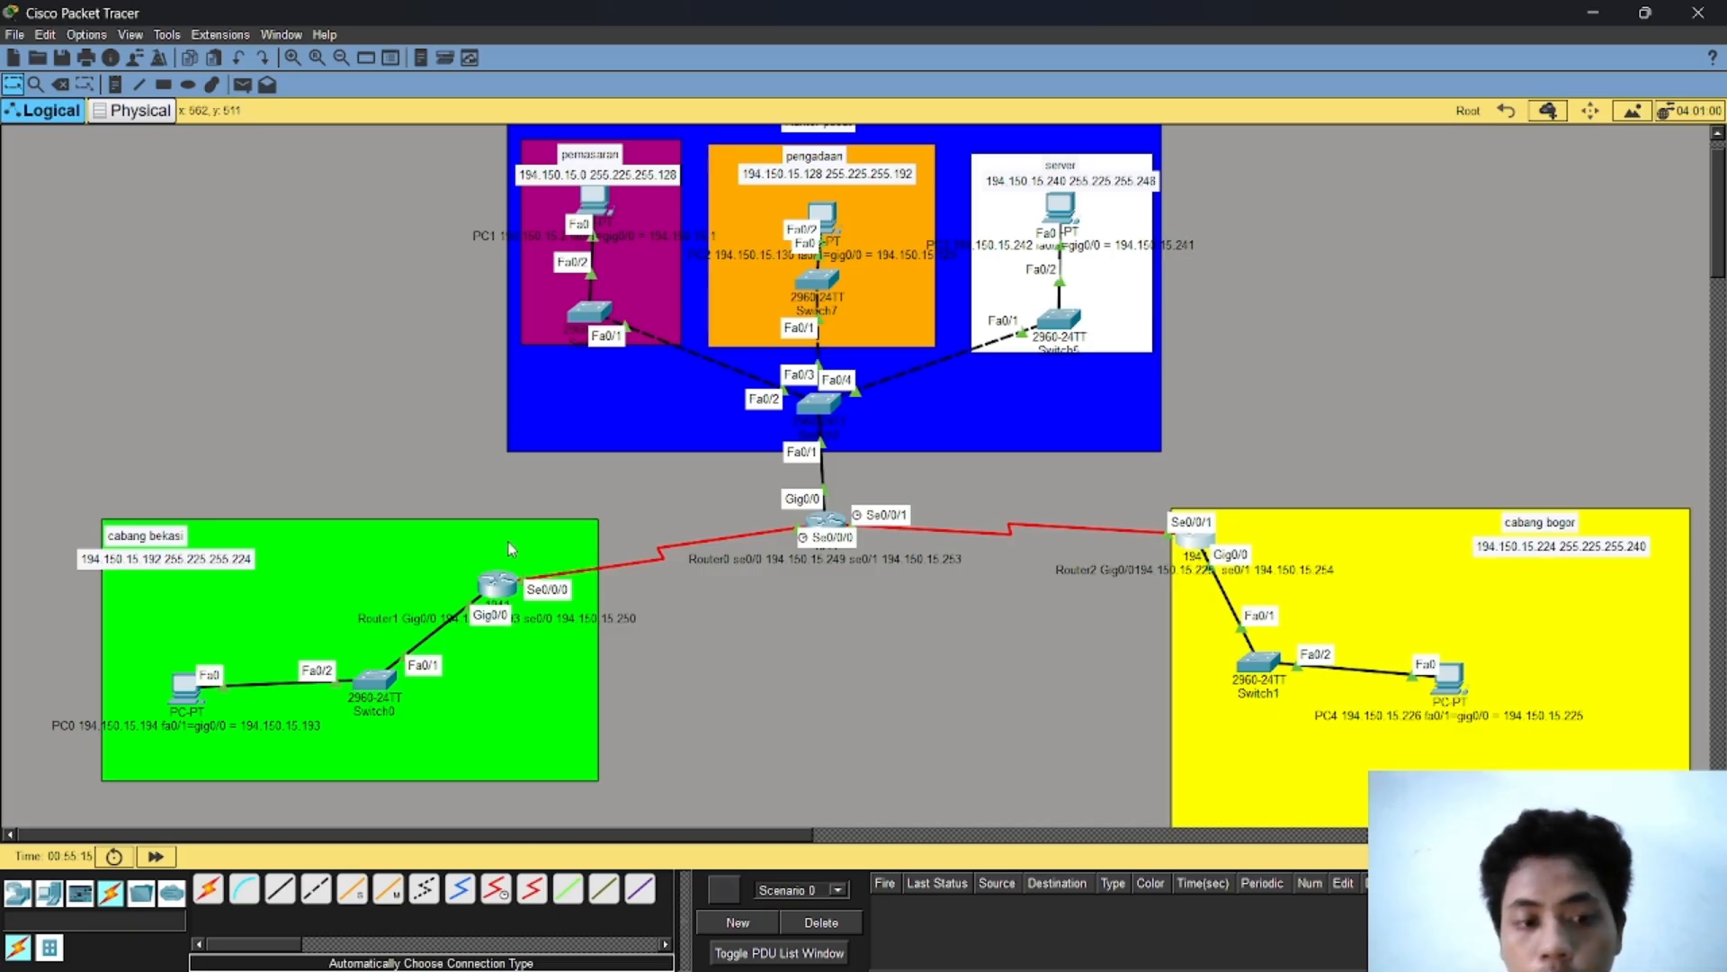
Step: Open Router1's static route settings and consult the static routing table in the Word document
click(500, 587)
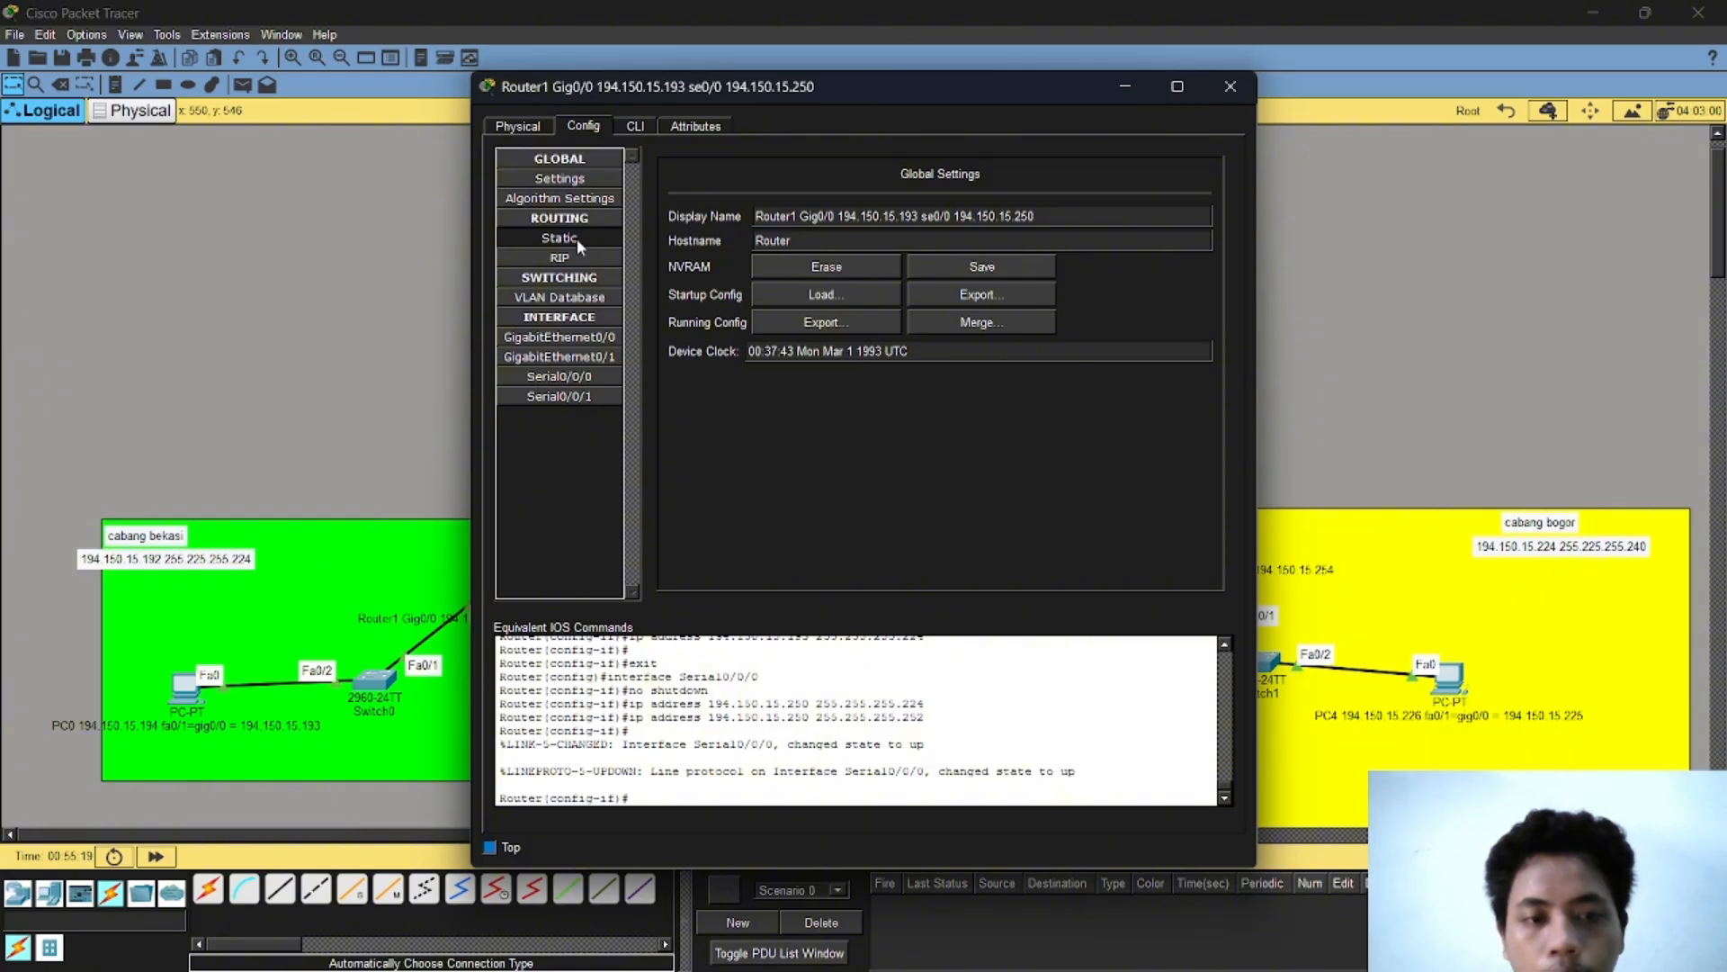
click(576, 239)
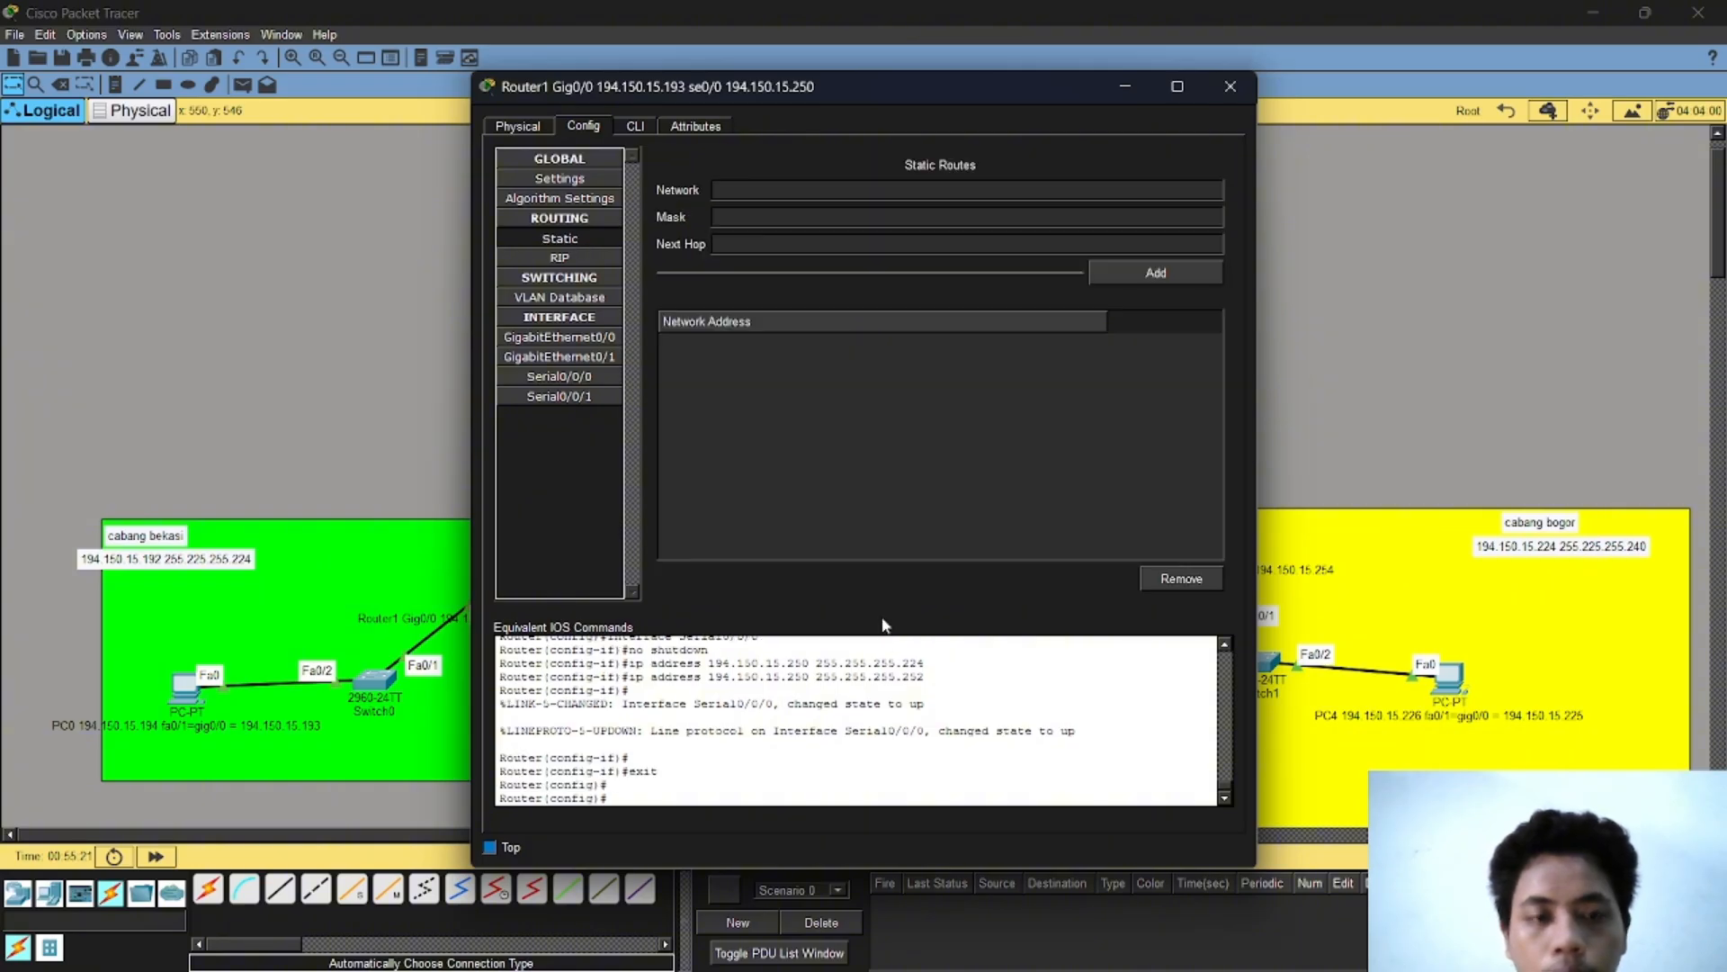
mouse_move(880, 962)
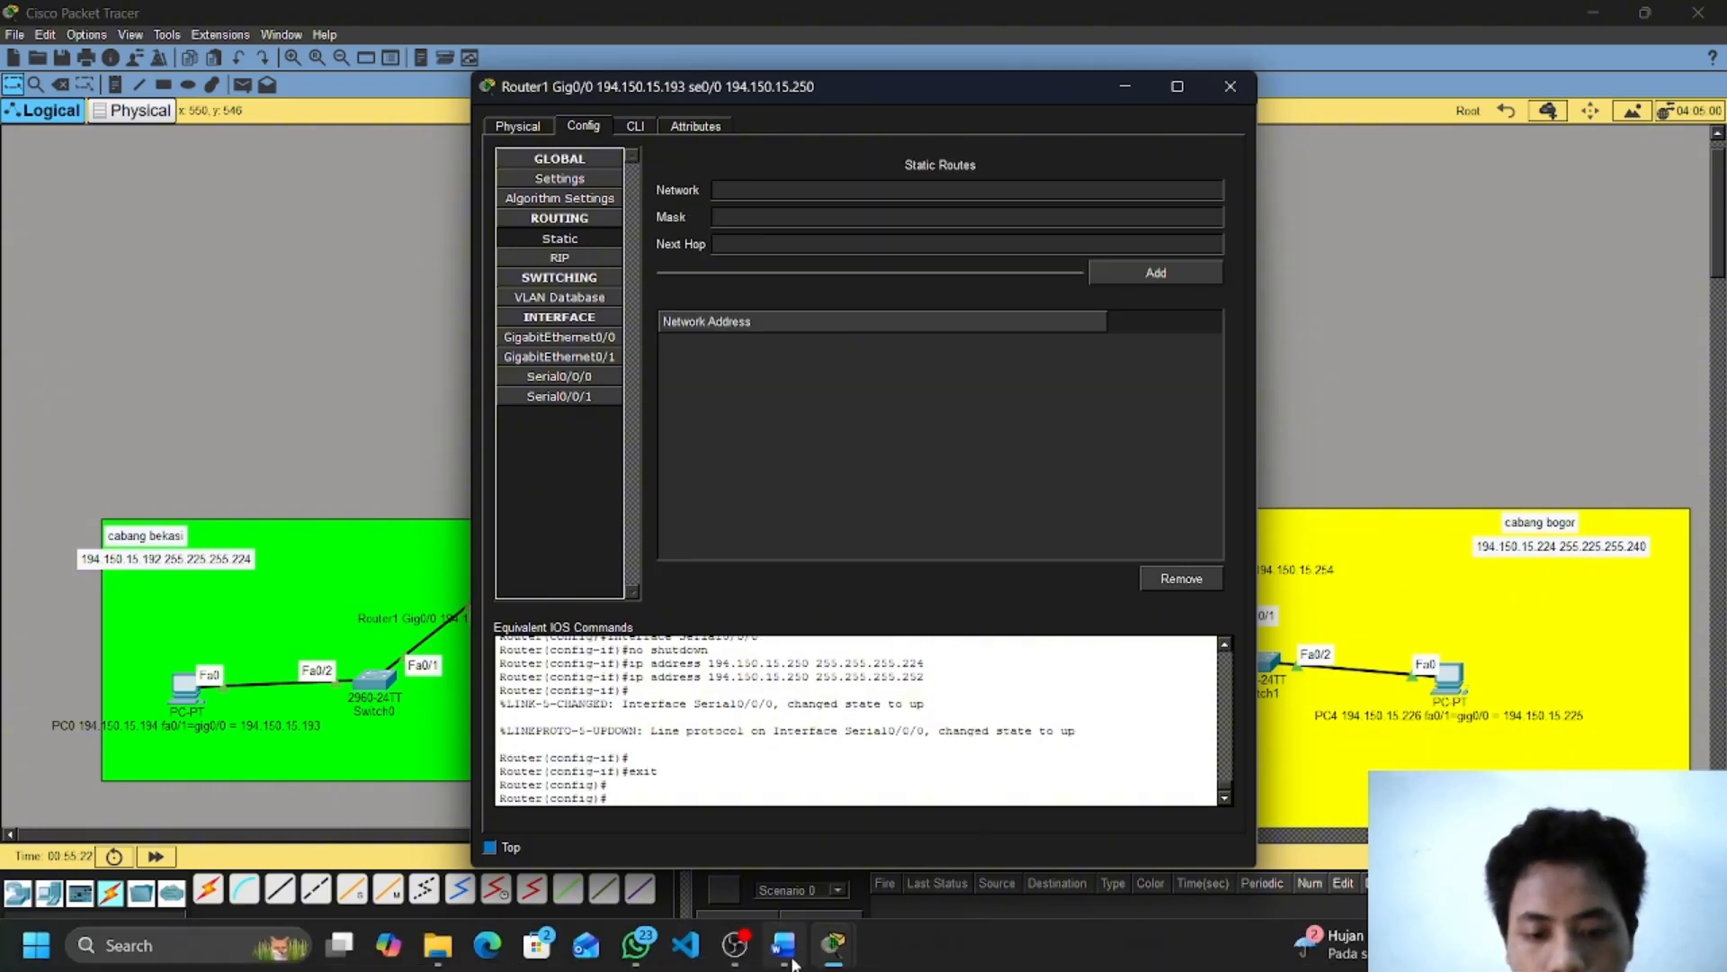
click(782, 945)
scroll(1447, 379, down, 3)
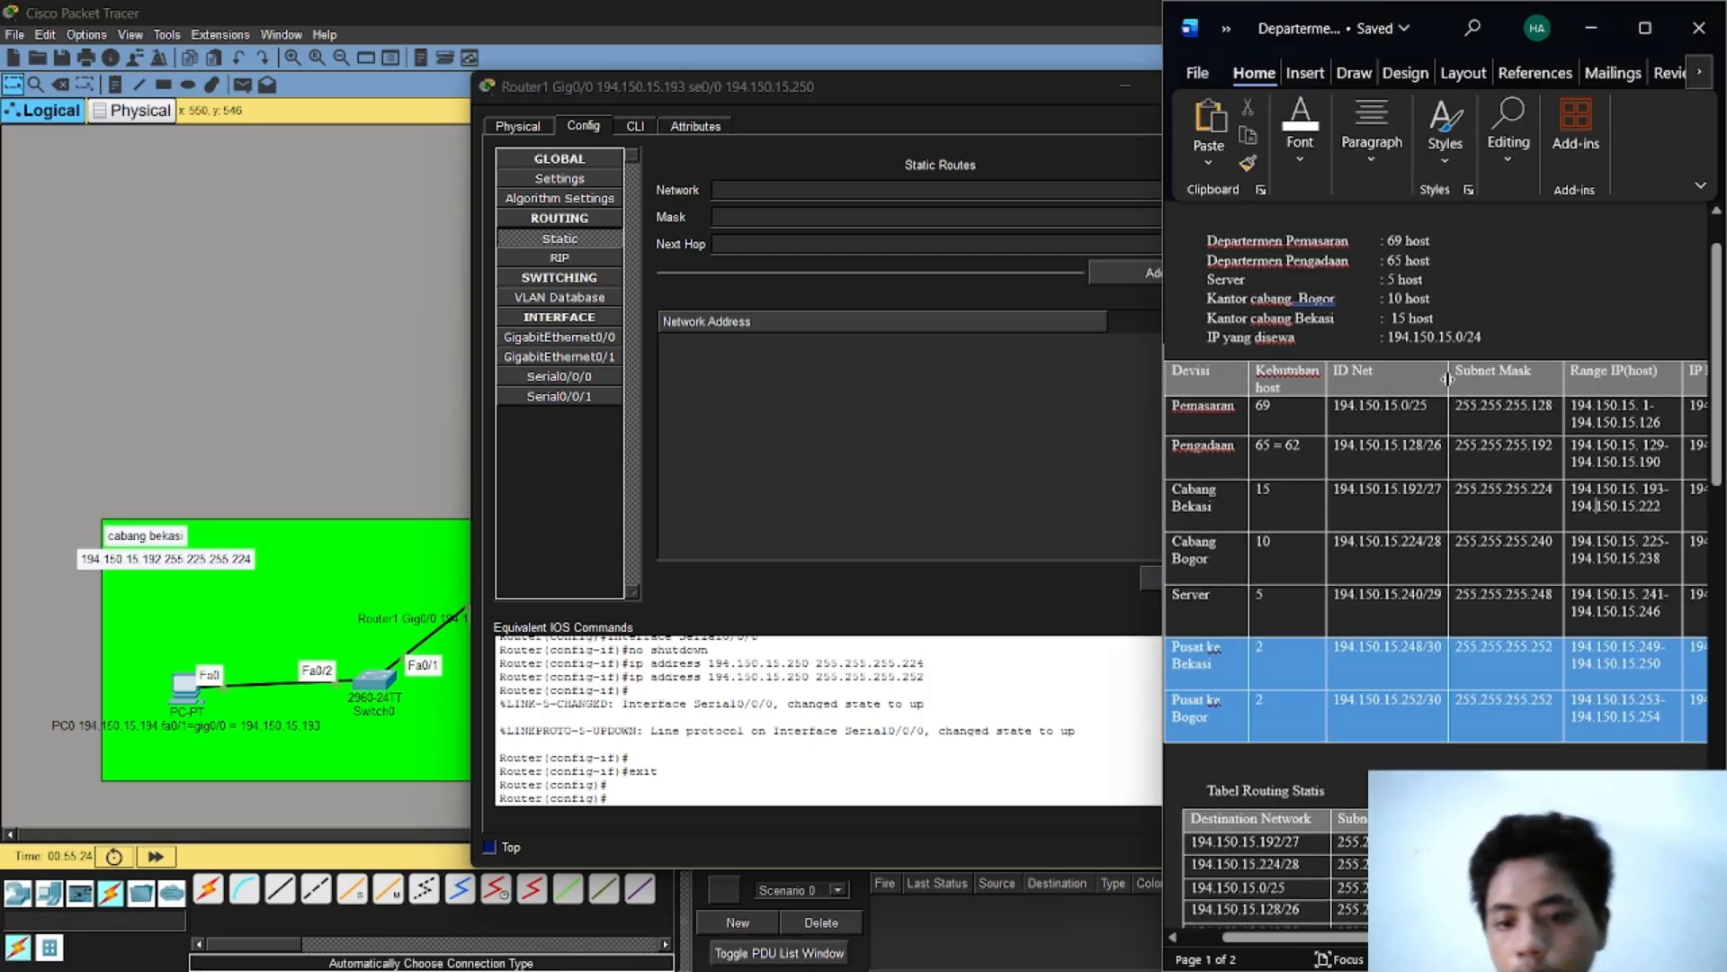
scroll(1447, 379, down, 1)
scroll(1448, 379, right, 1)
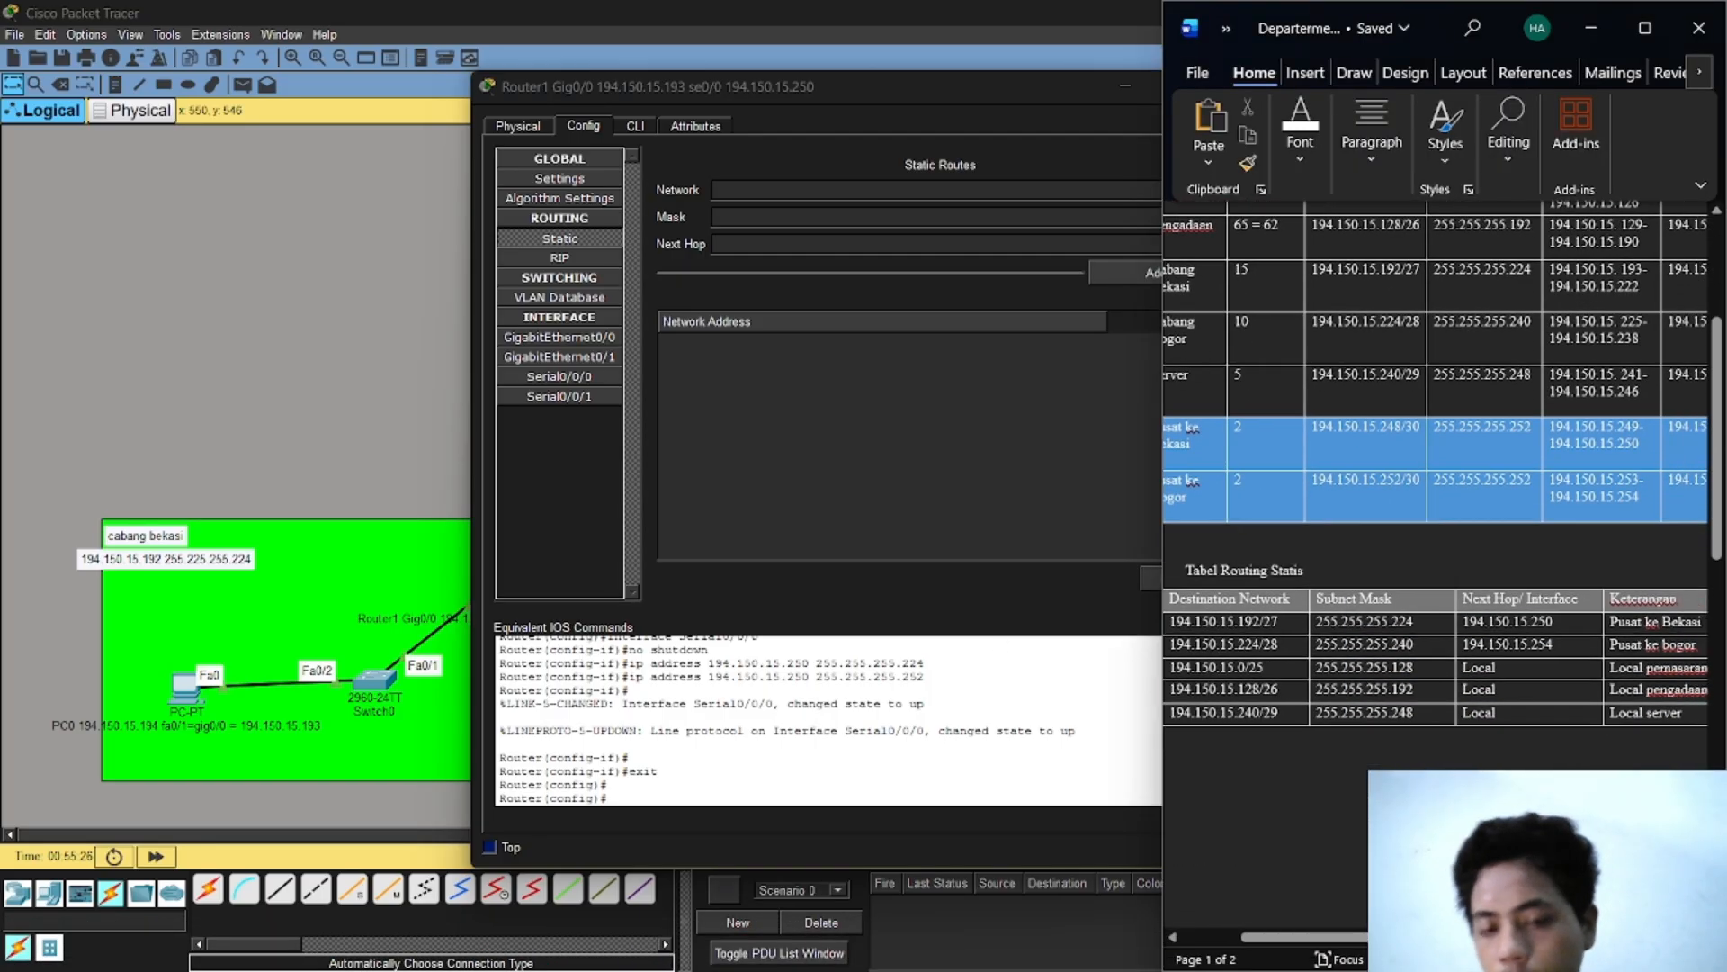
scroll(1440, 450, left, 1)
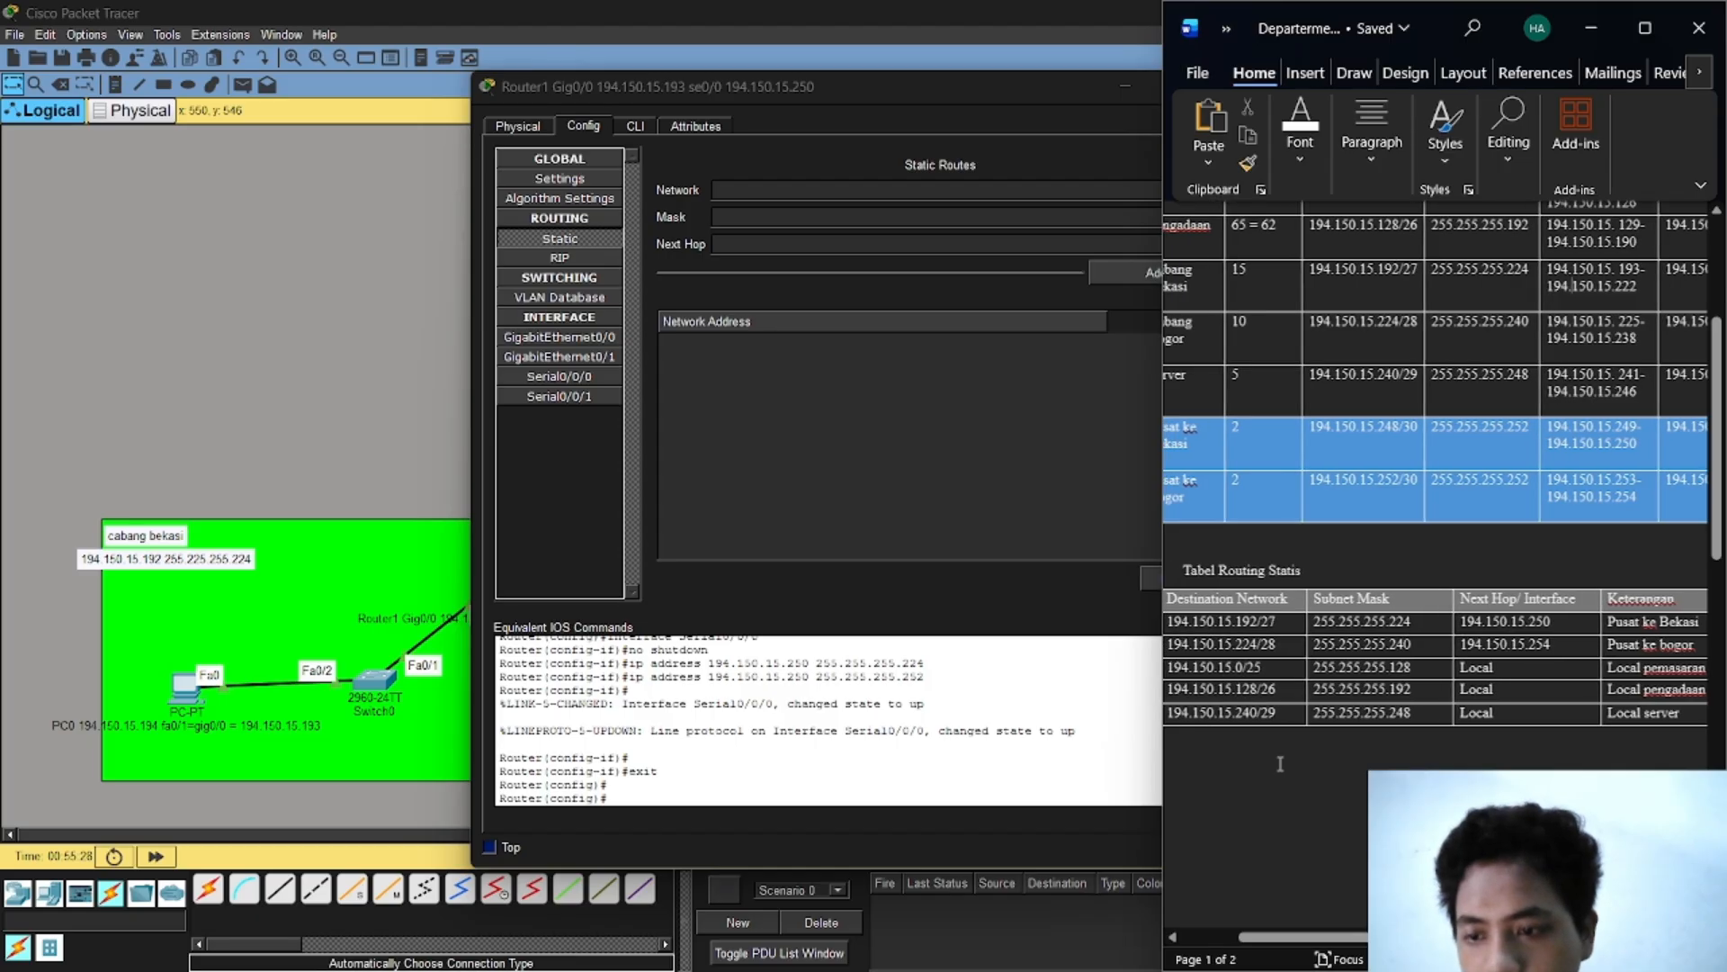
click(823, 441)
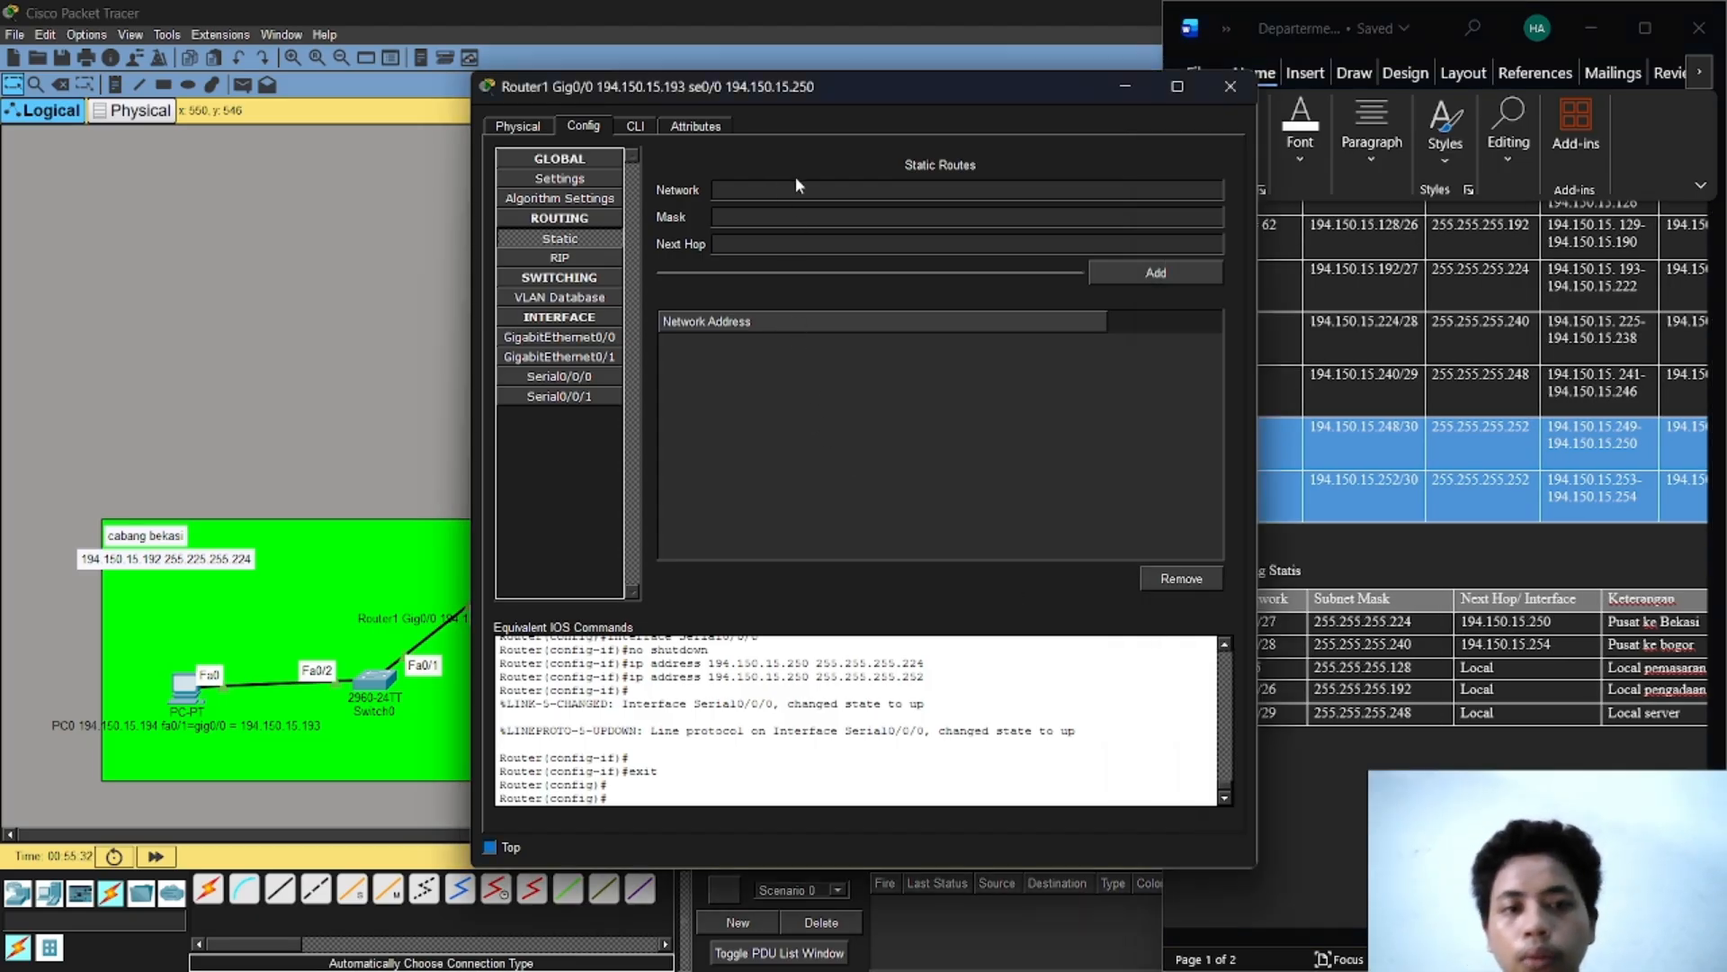
Step: Enter network 0.0.0.0 and mask 0.0.0.0 for a default static route on Router1
drag(885, 92, 1127, 457)
click(1022, 559)
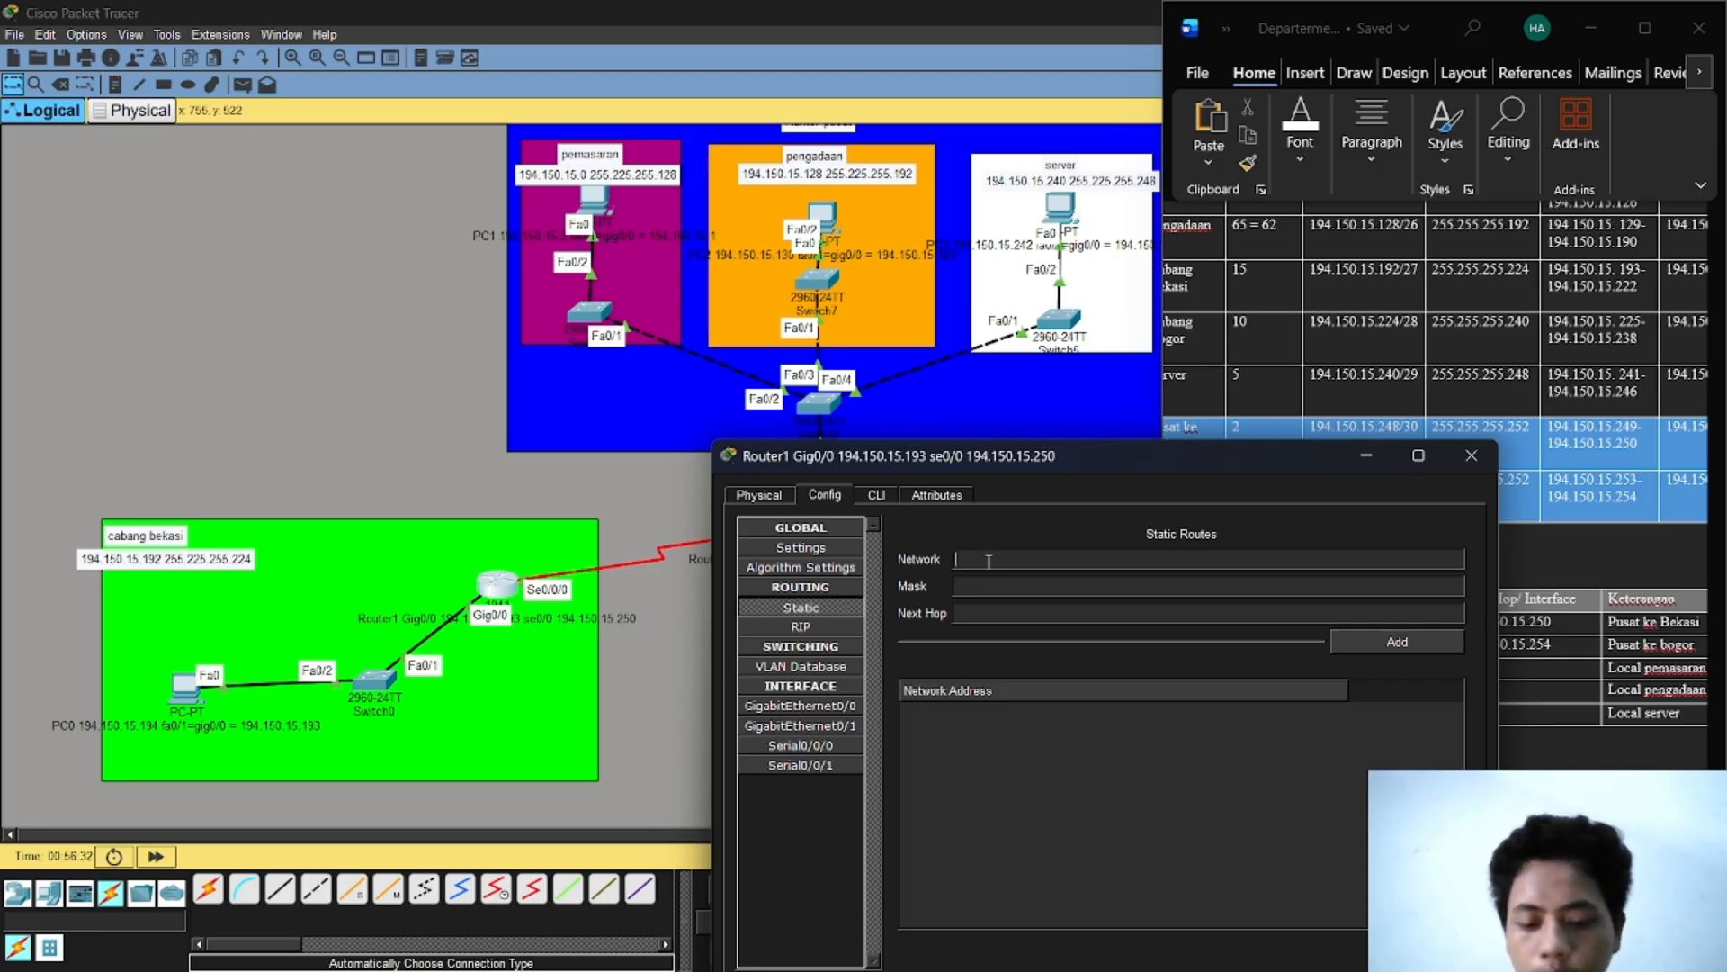
text(0.)
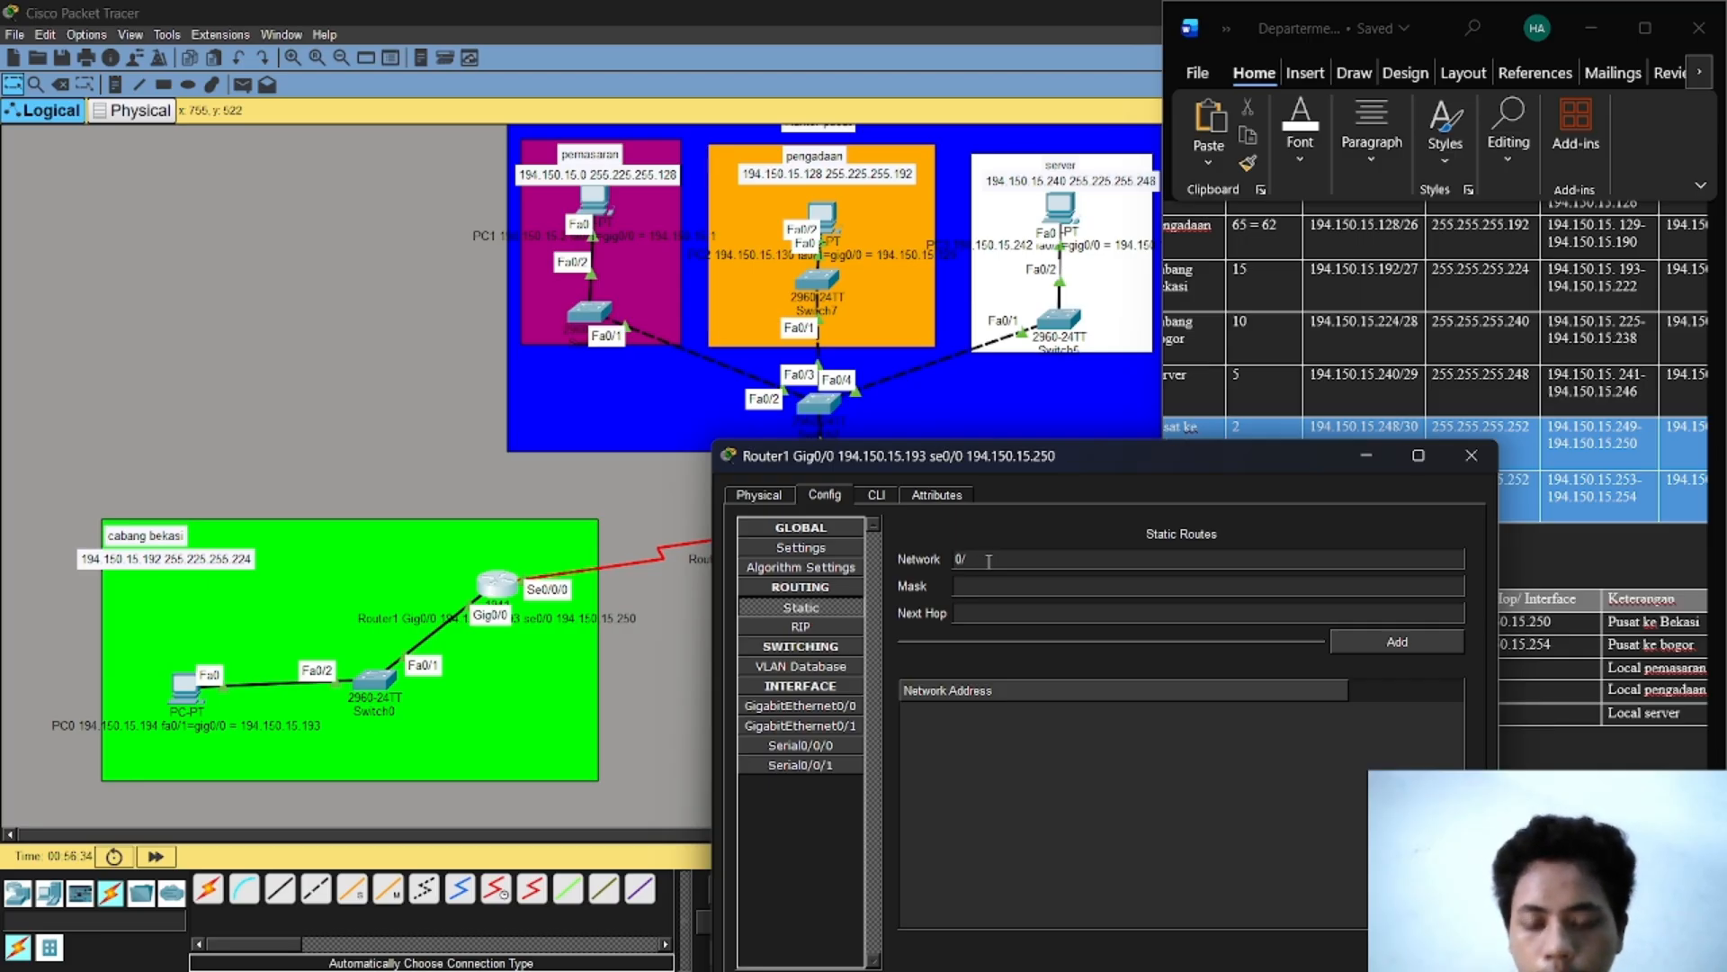
text(0.0.)
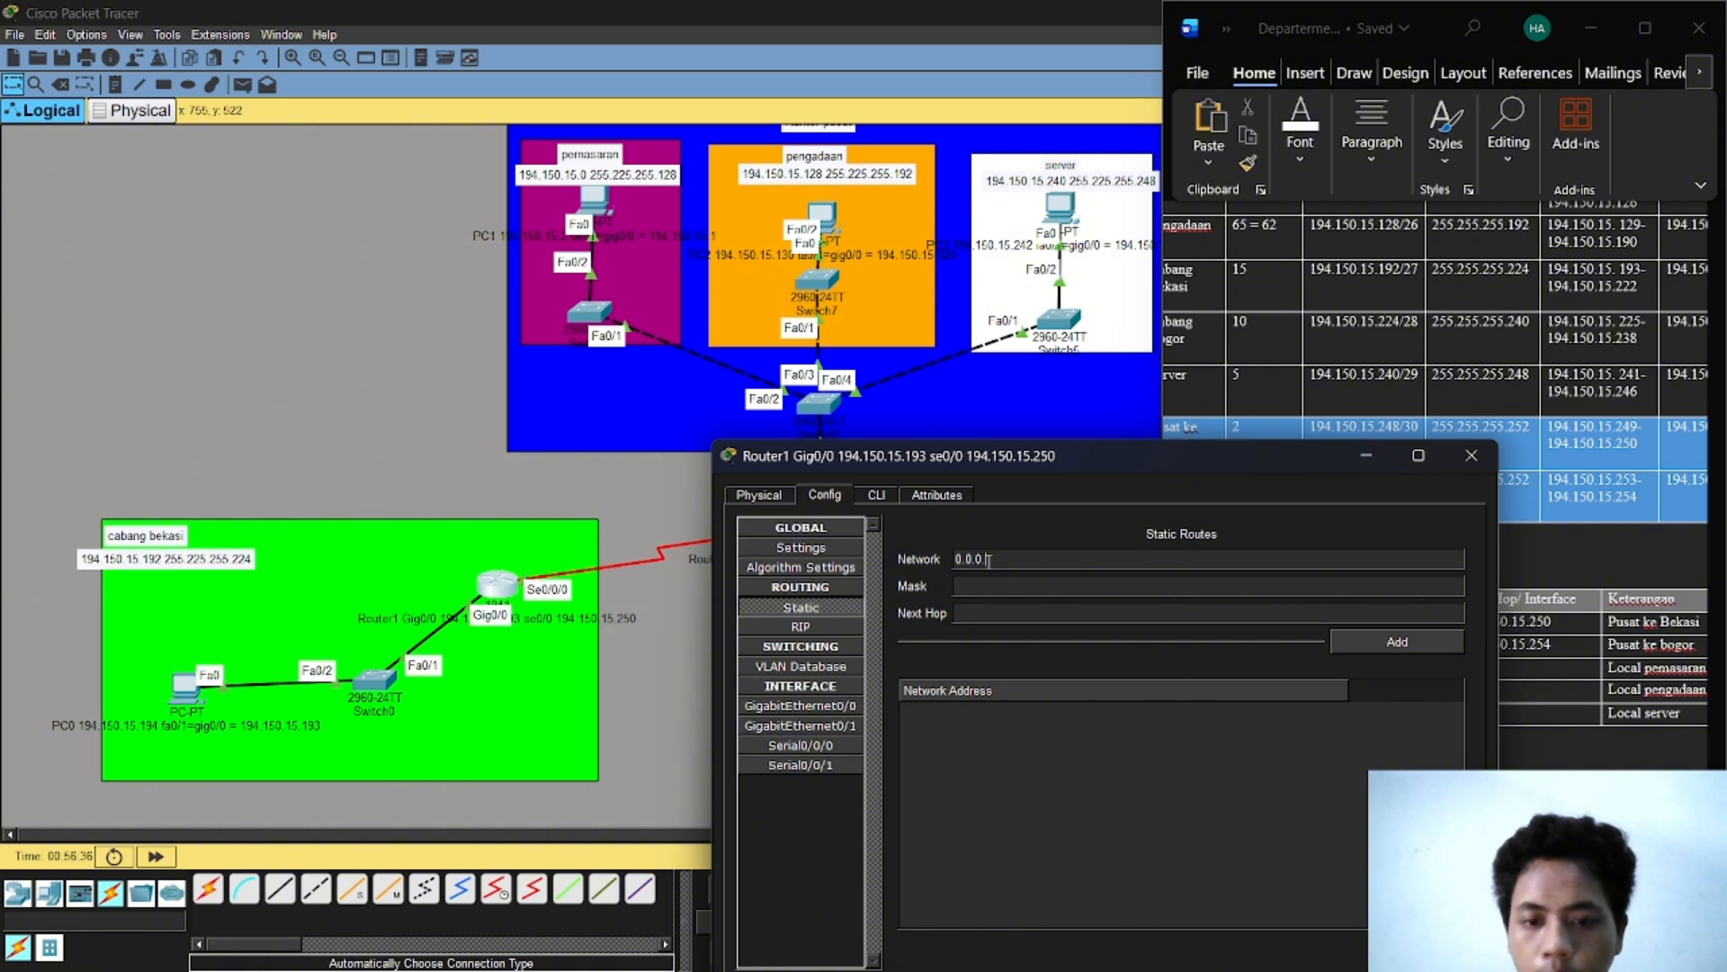
text(0)
click(1001, 582)
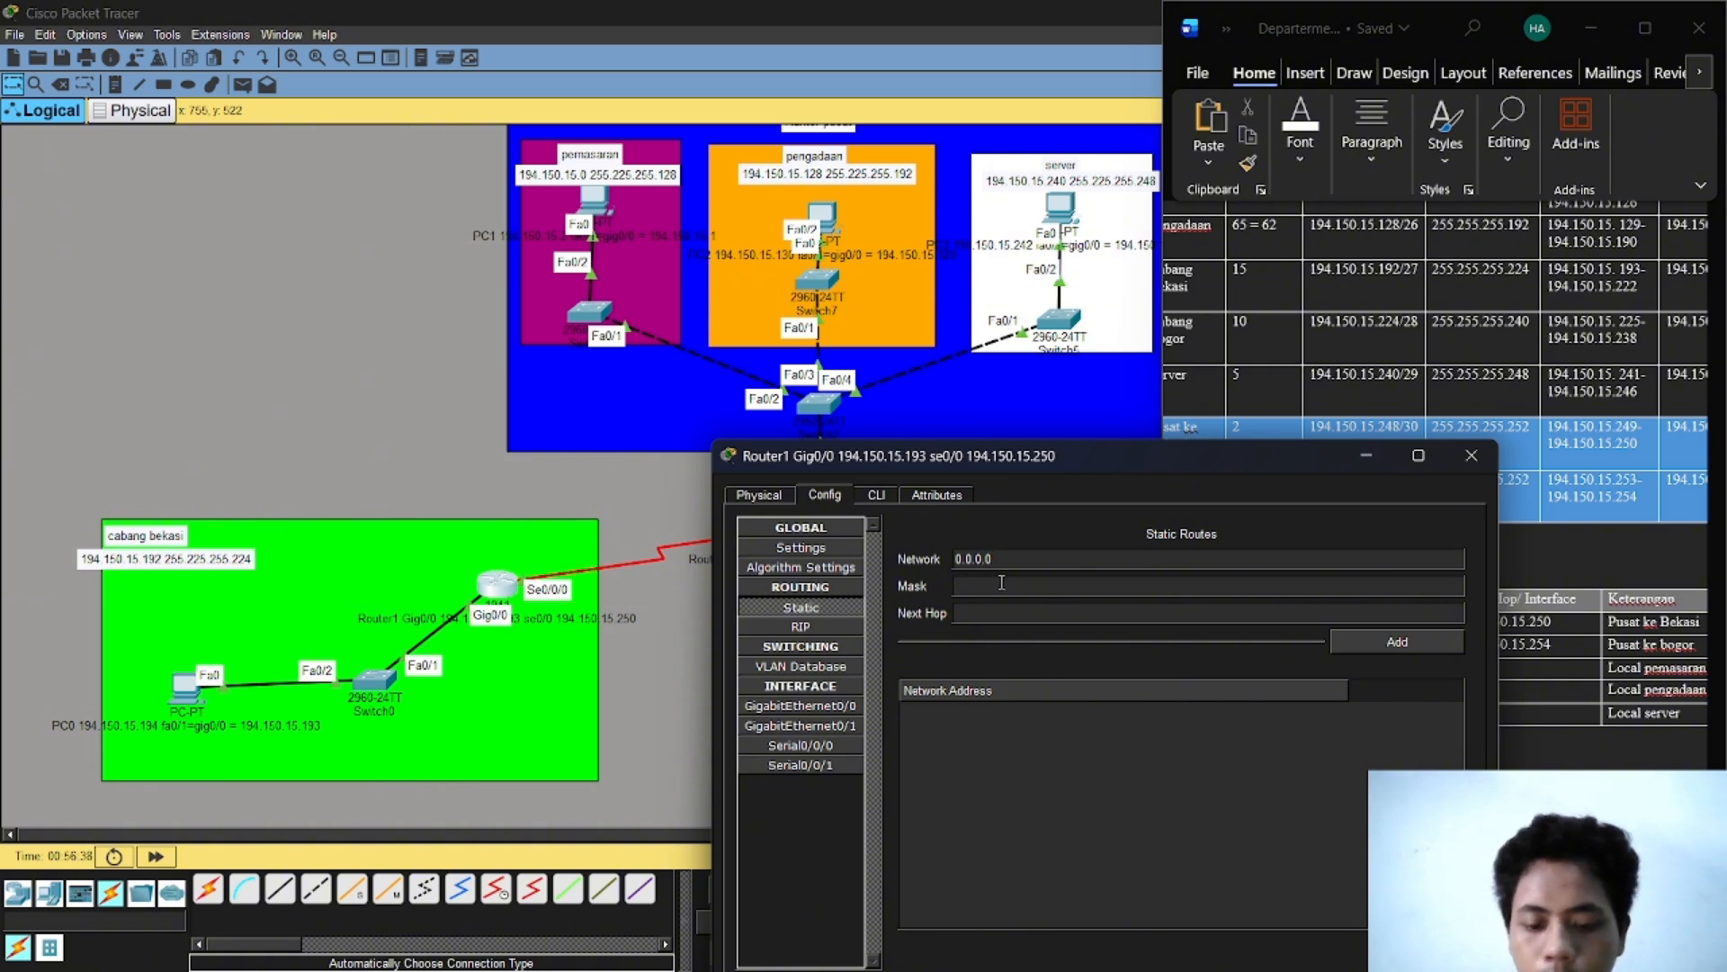
text(0.0)
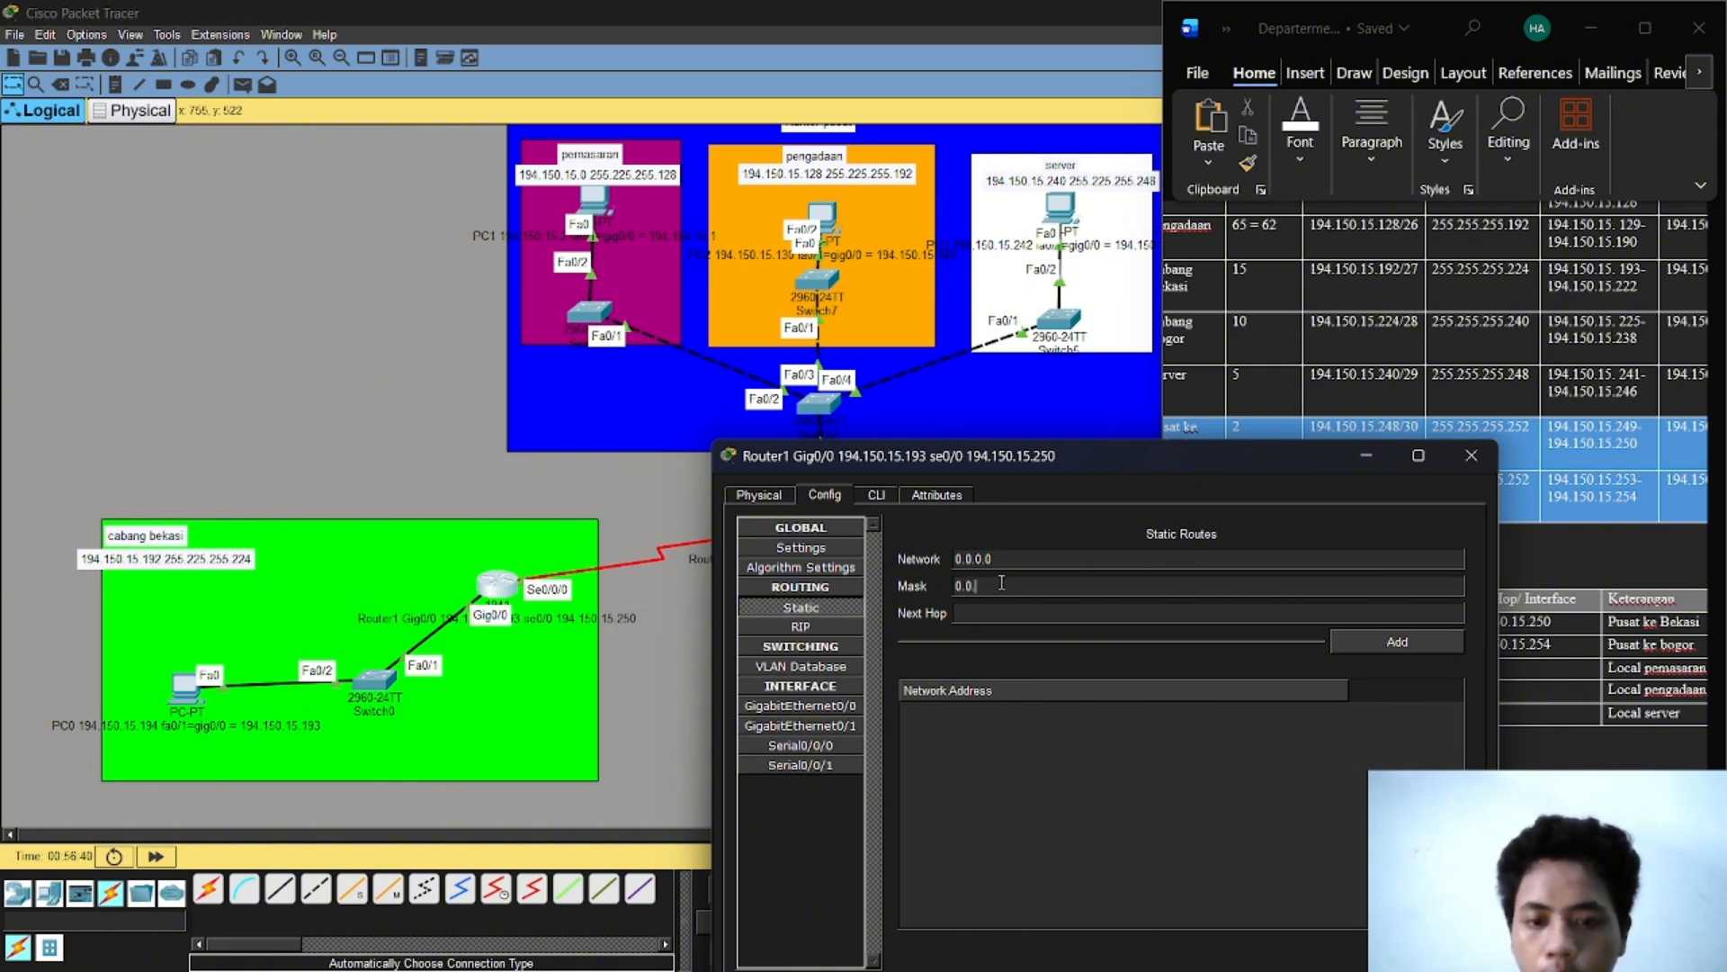
text(.0.0)
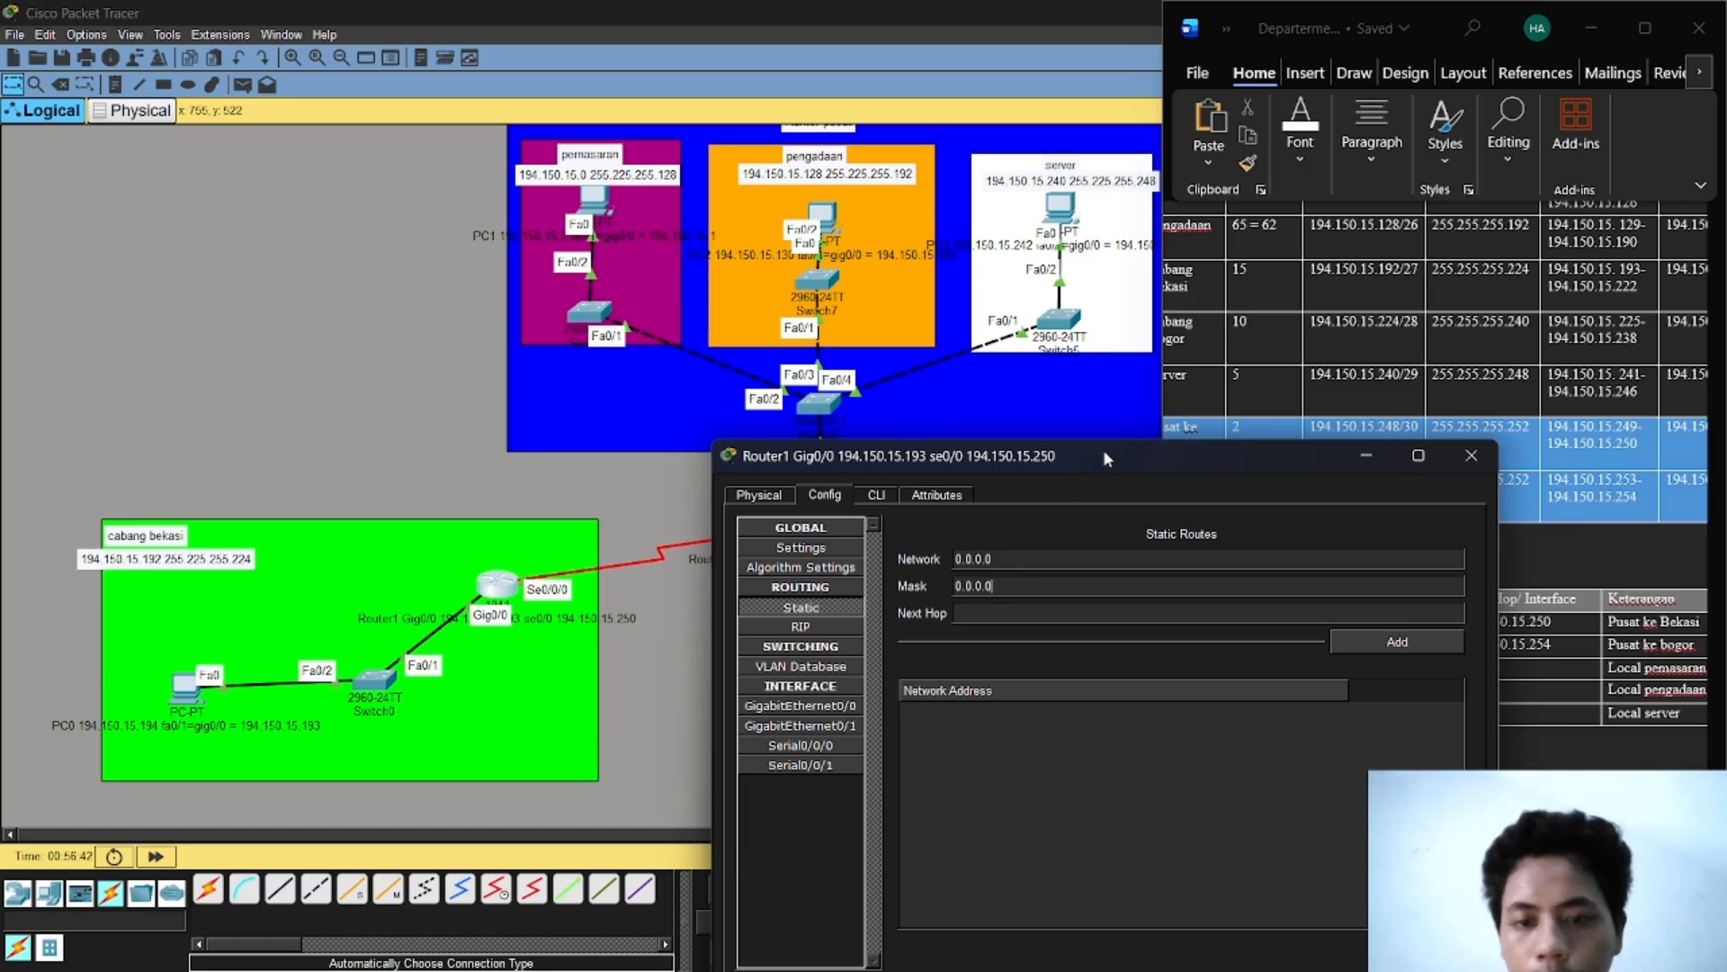
Step: Add Router1's default route with next hop 194.150.15.249 and close the router's window
drag(1103, 450, 1362, 337)
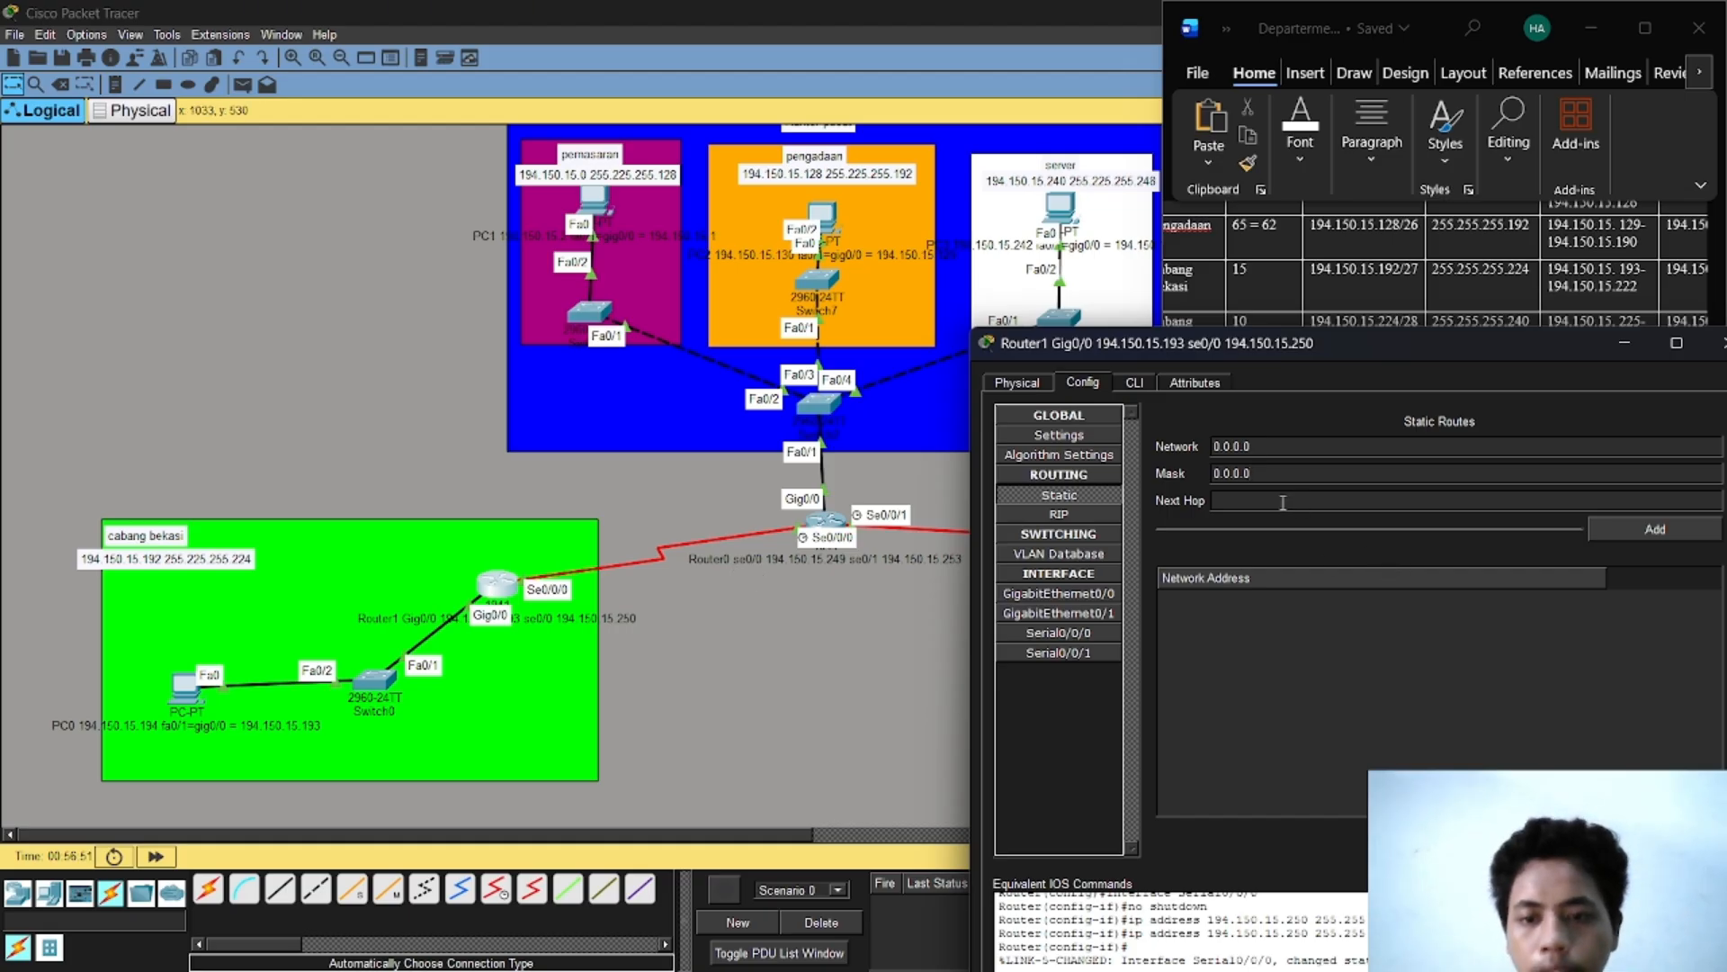
text(1)
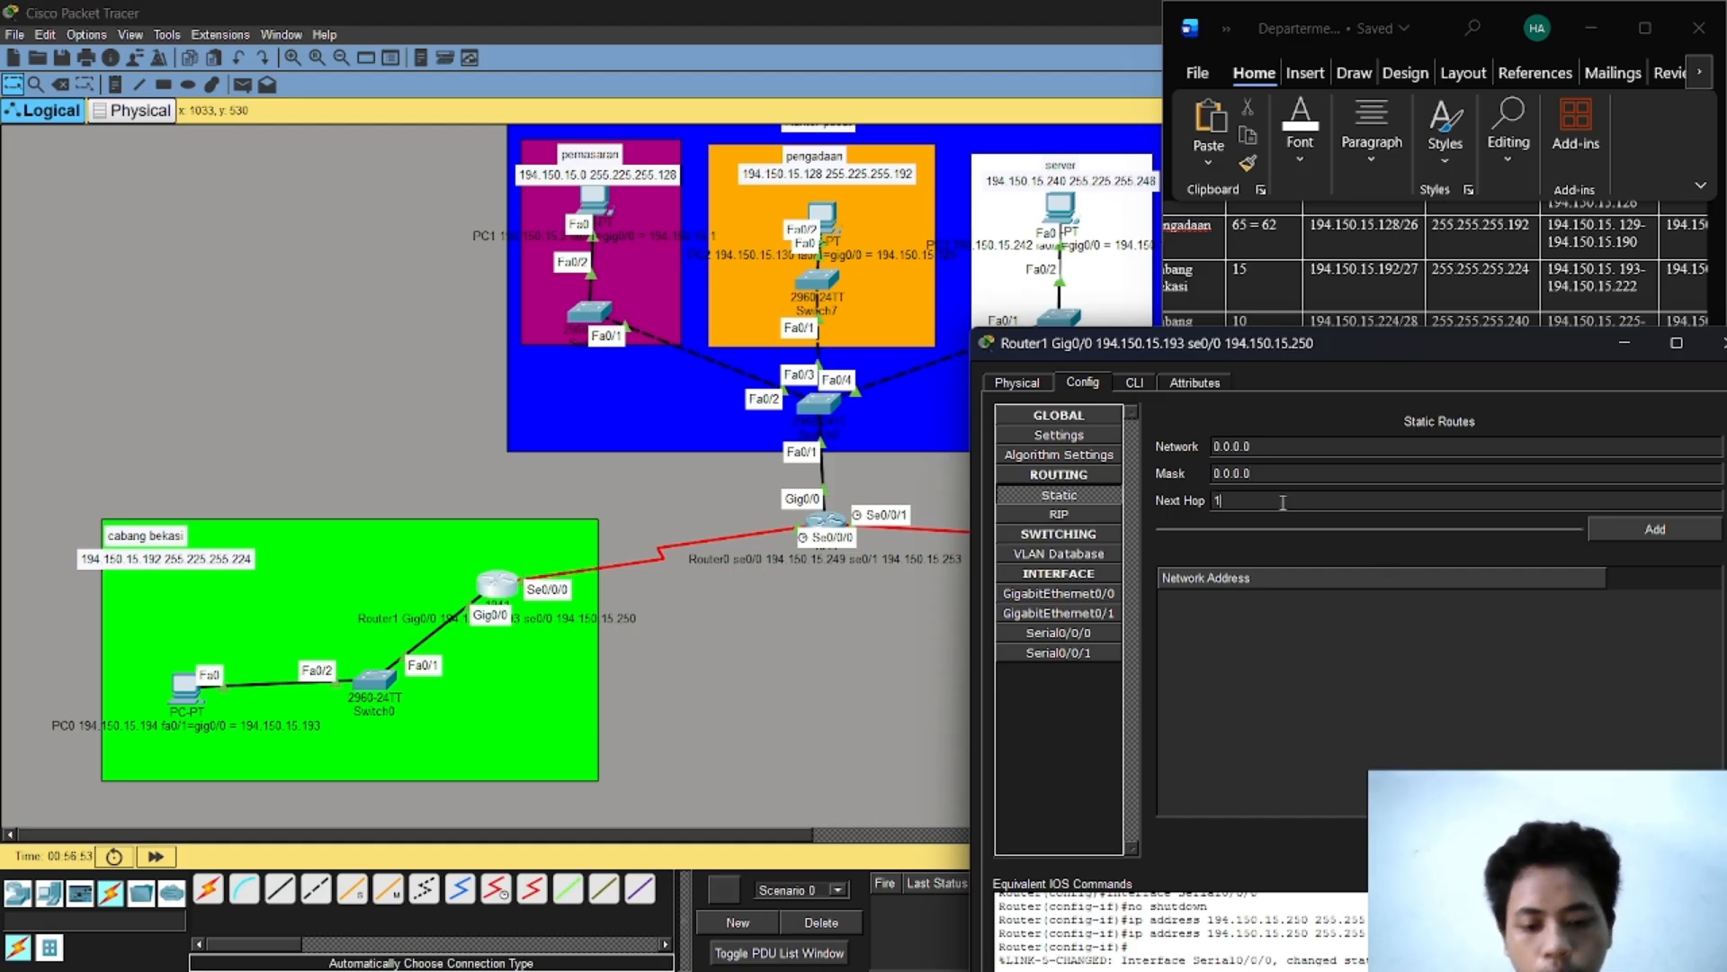
text(94.1)
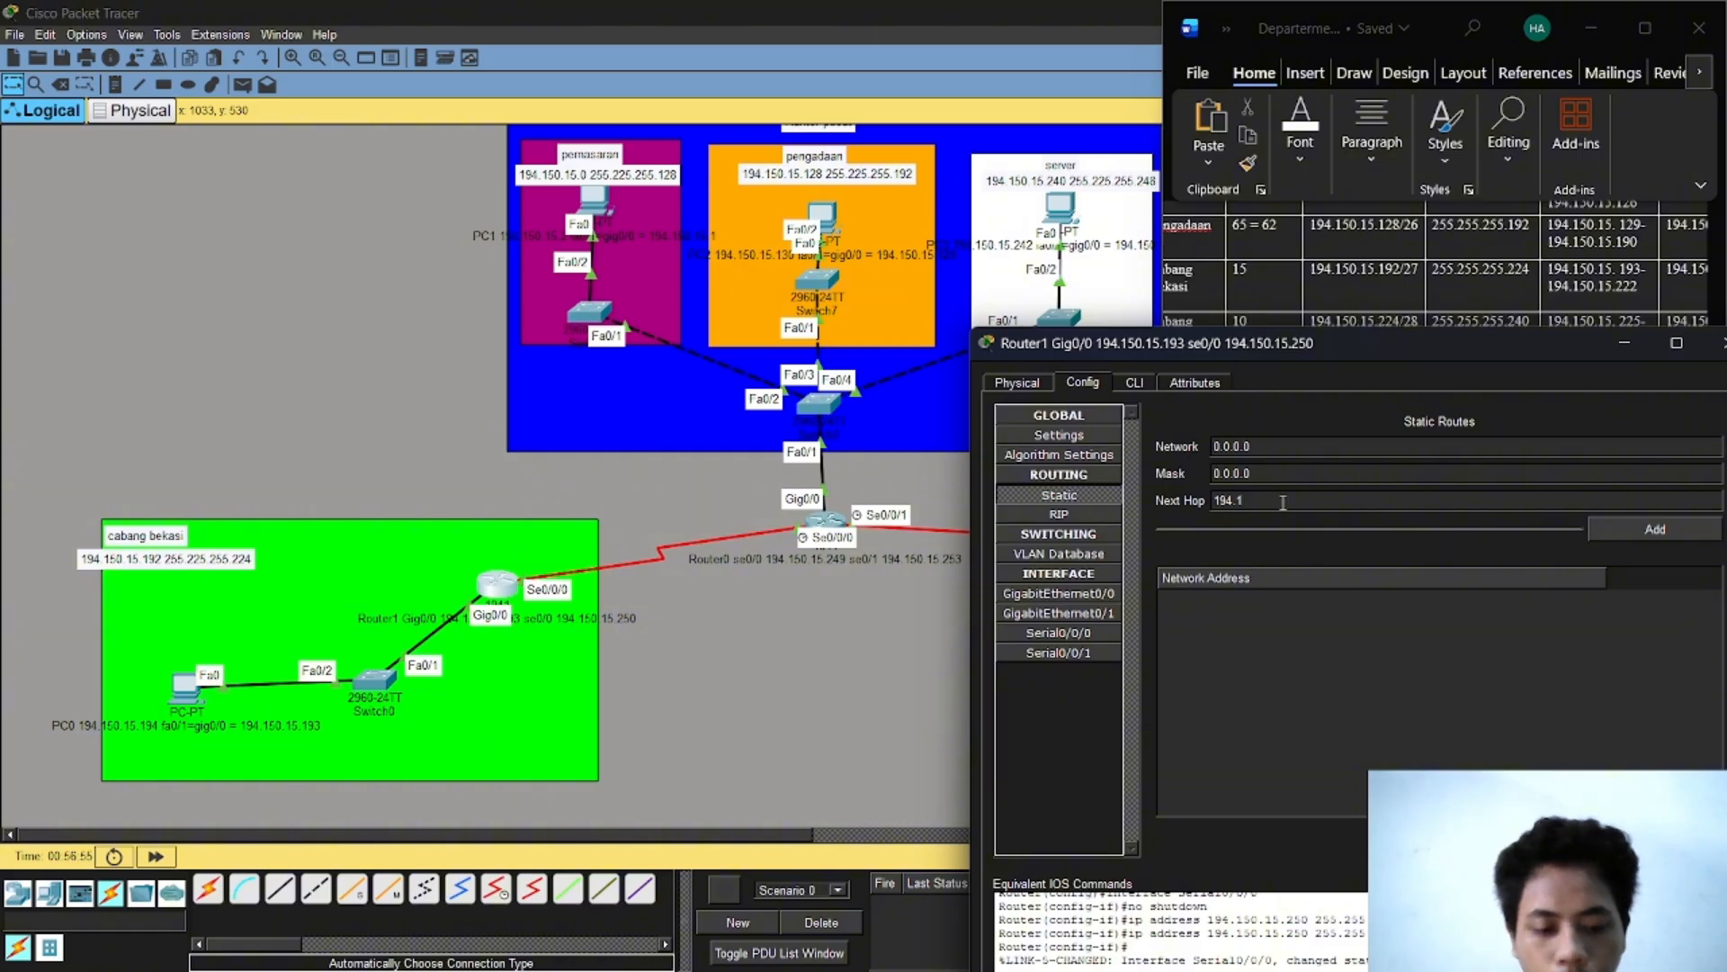
text(50.15)
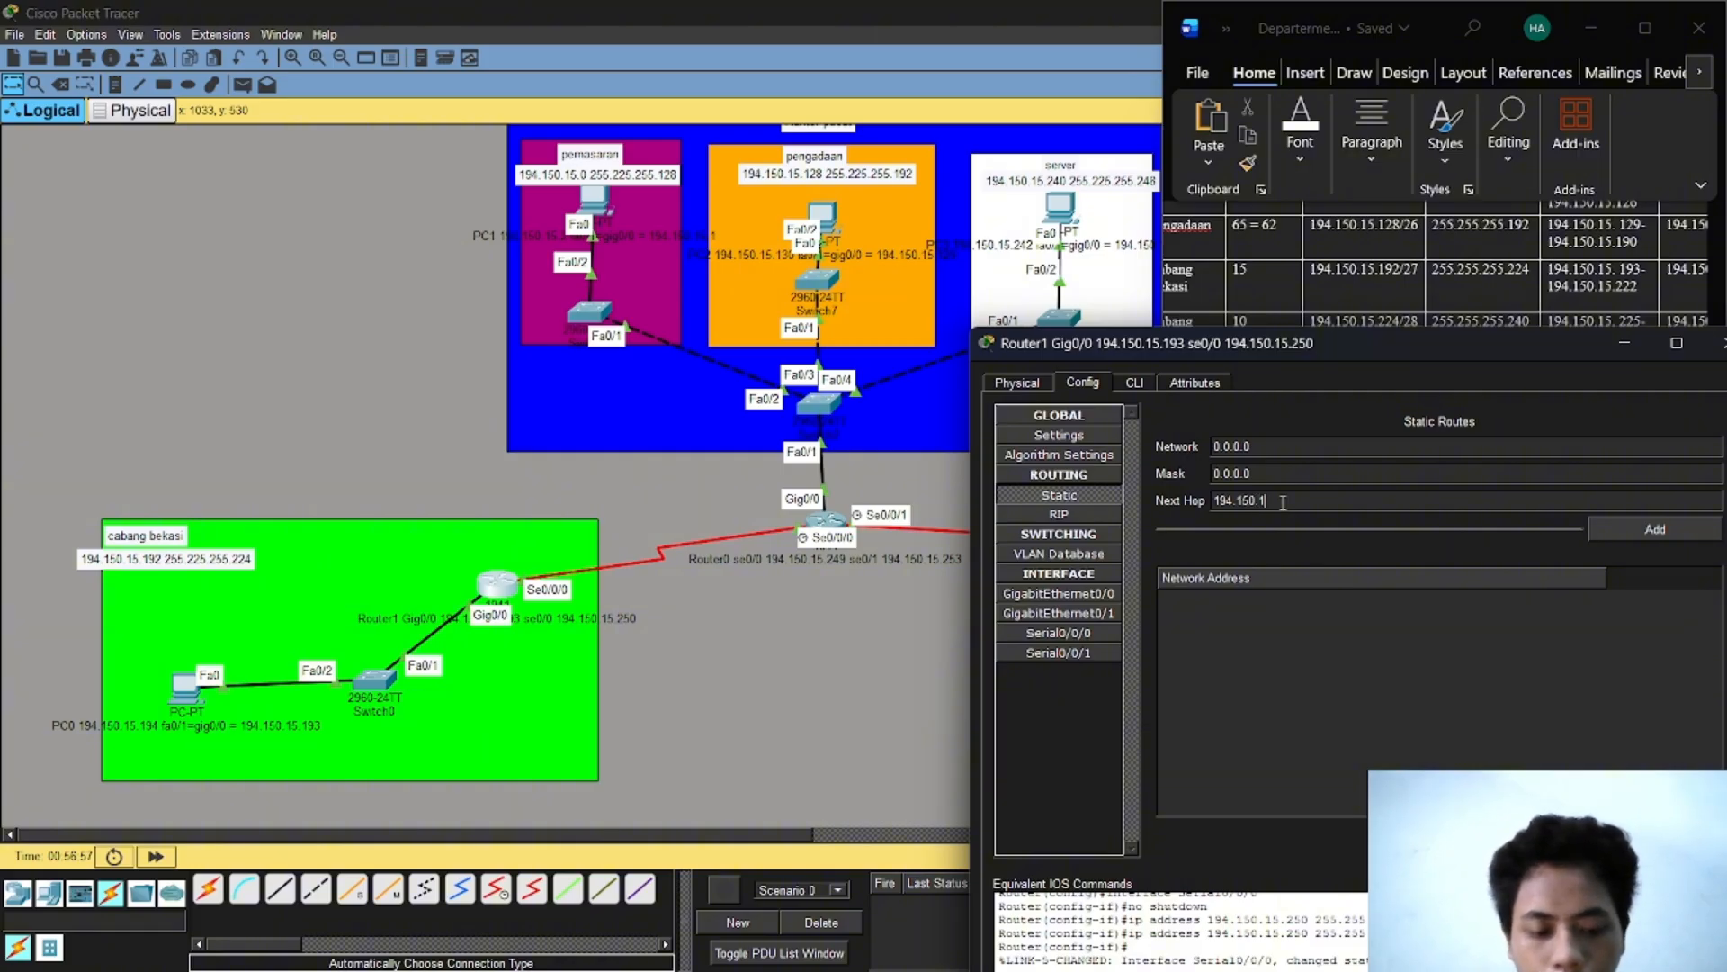
text(.249)
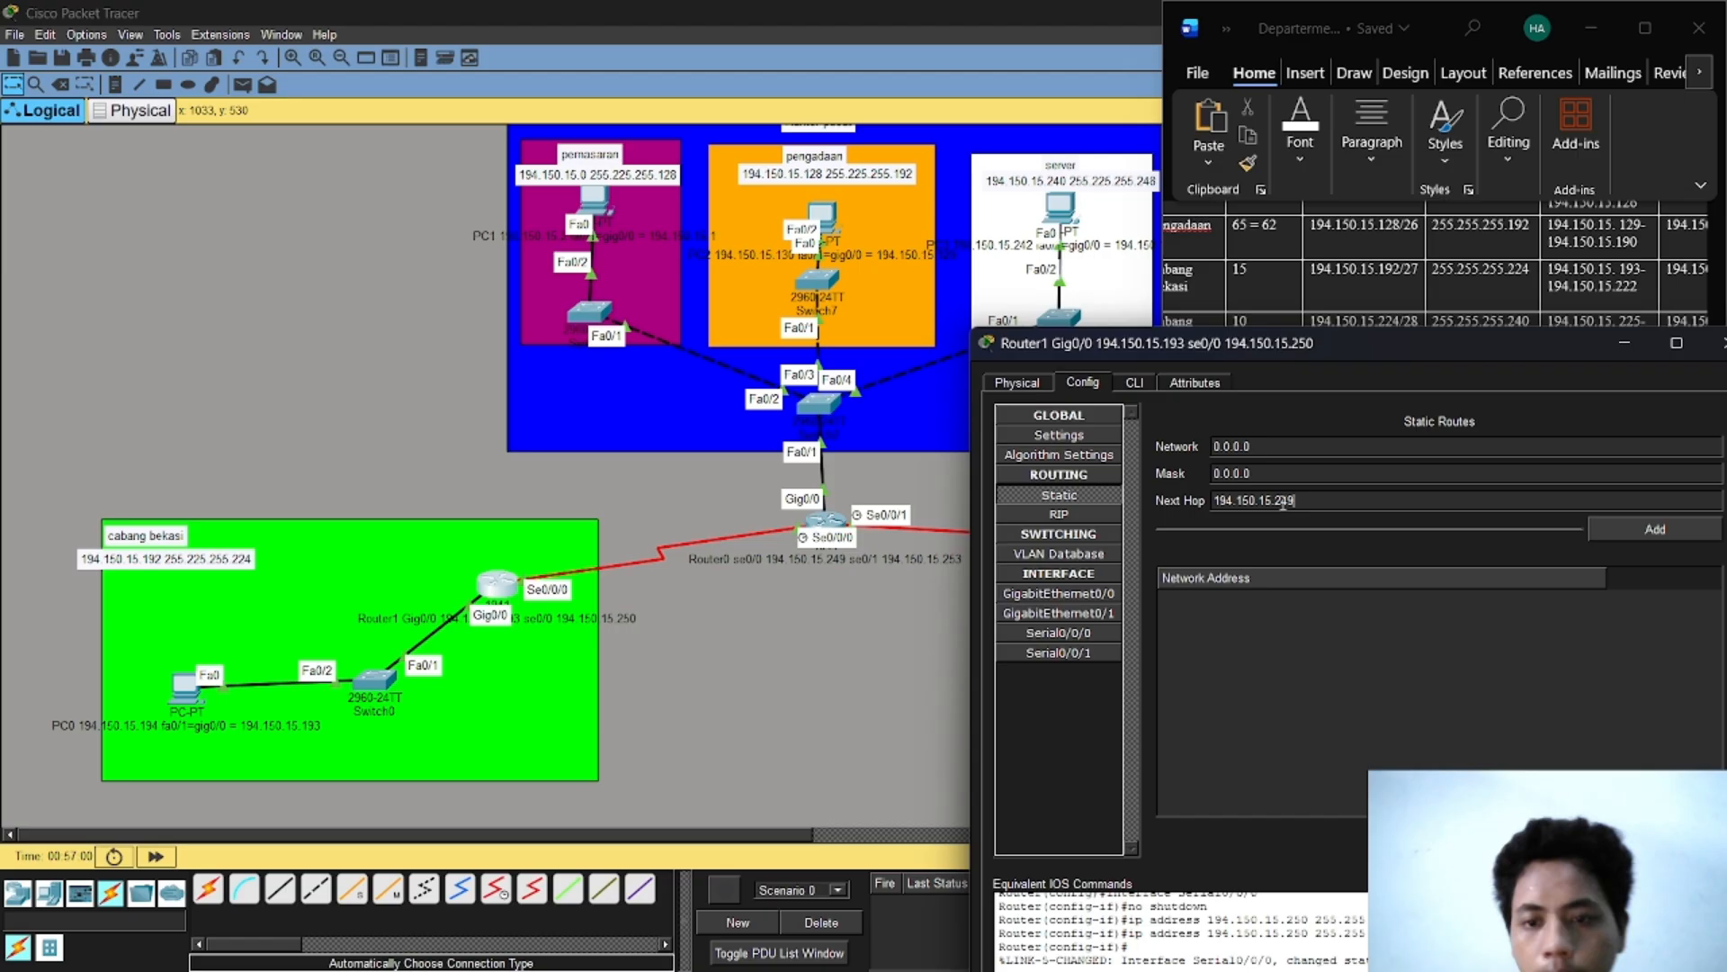
click(1689, 525)
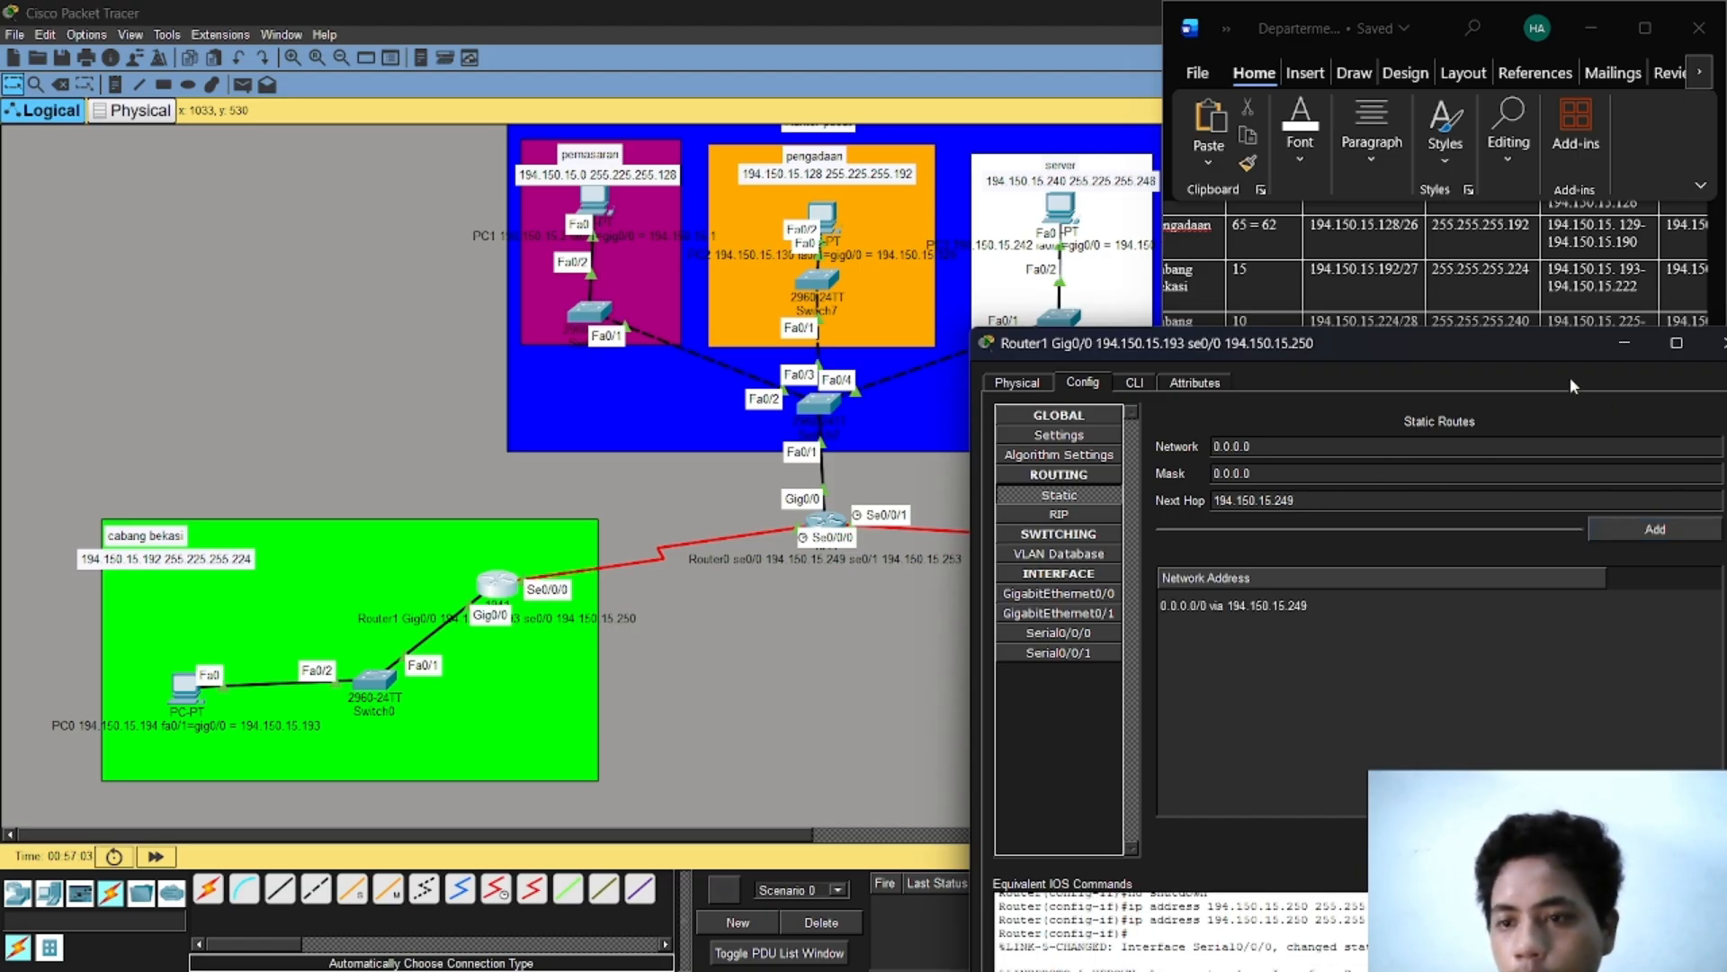
drag(1519, 336, 1333, 320)
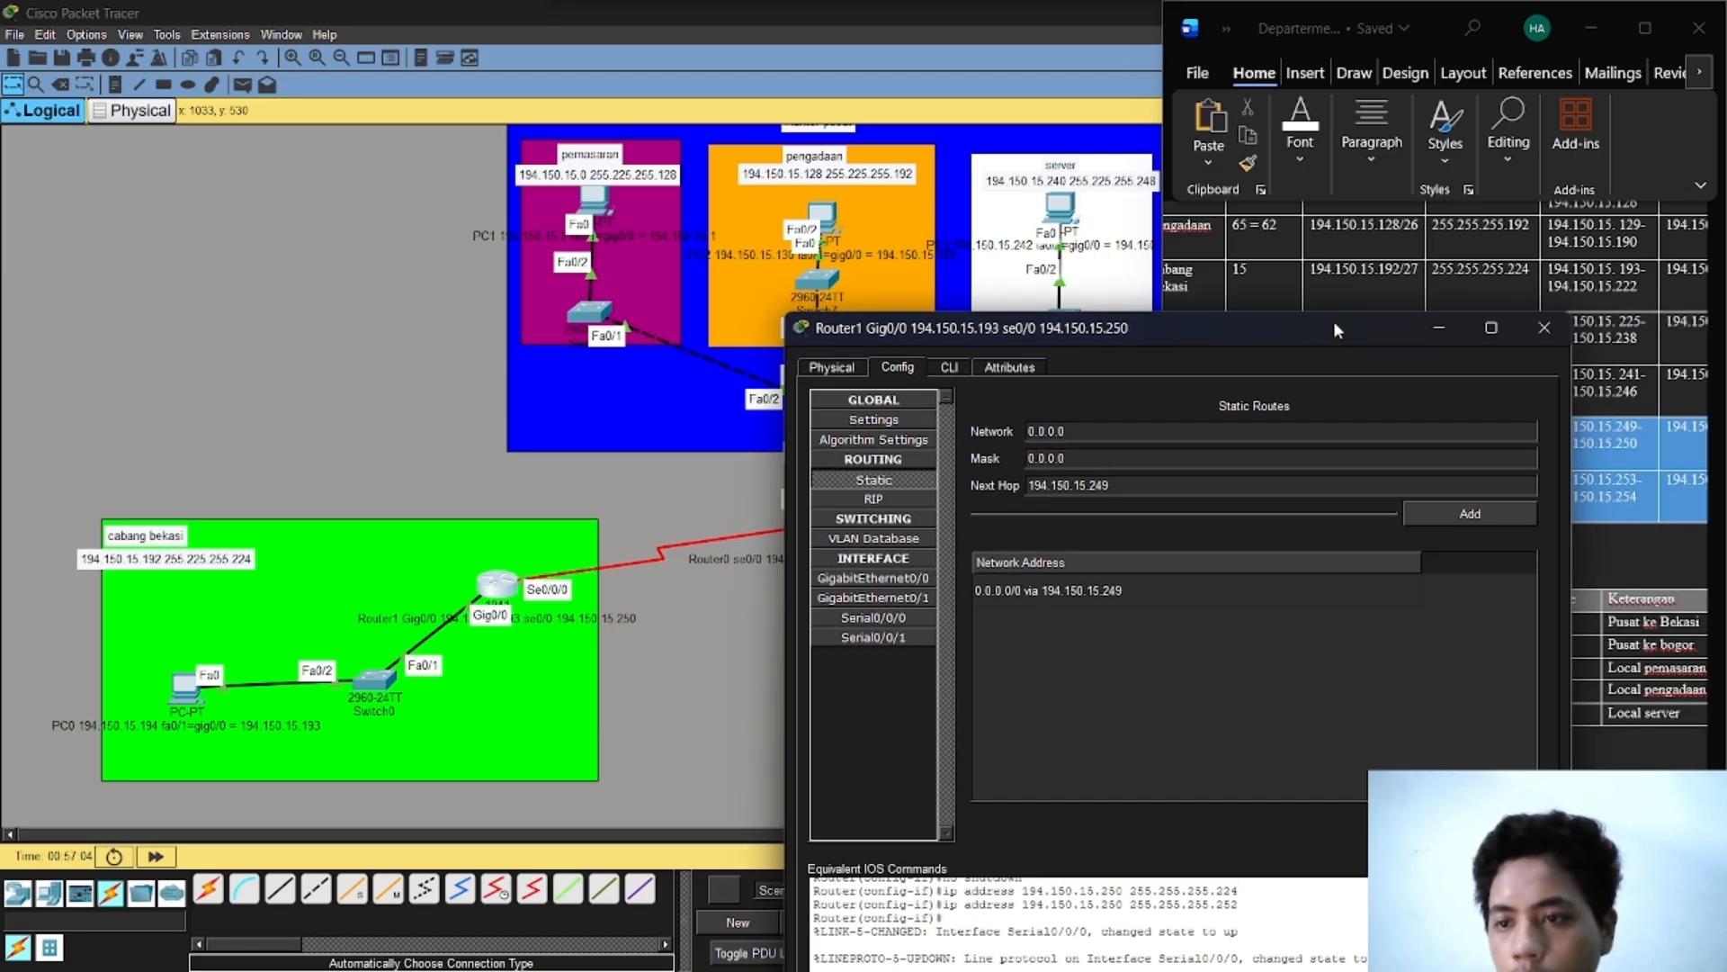
click(1545, 327)
click(1012, 594)
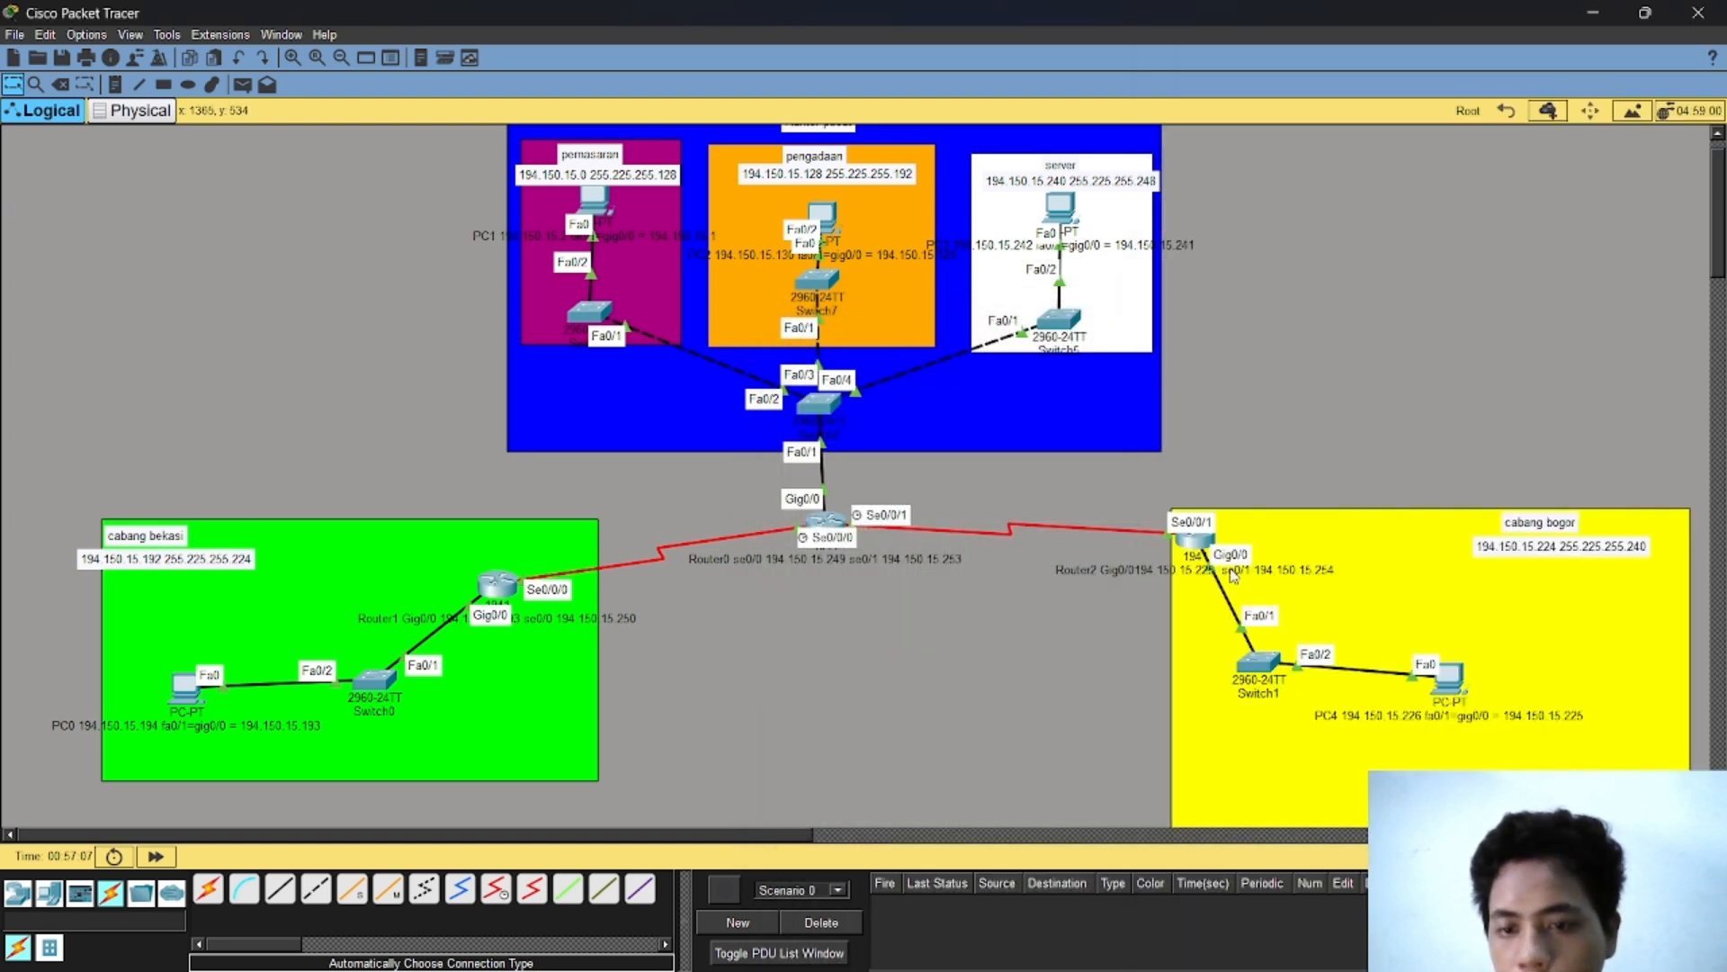
Step: Enter network 0.0.0.0 and mask 0.0.0.0 for a default static route on Router2
click(1193, 540)
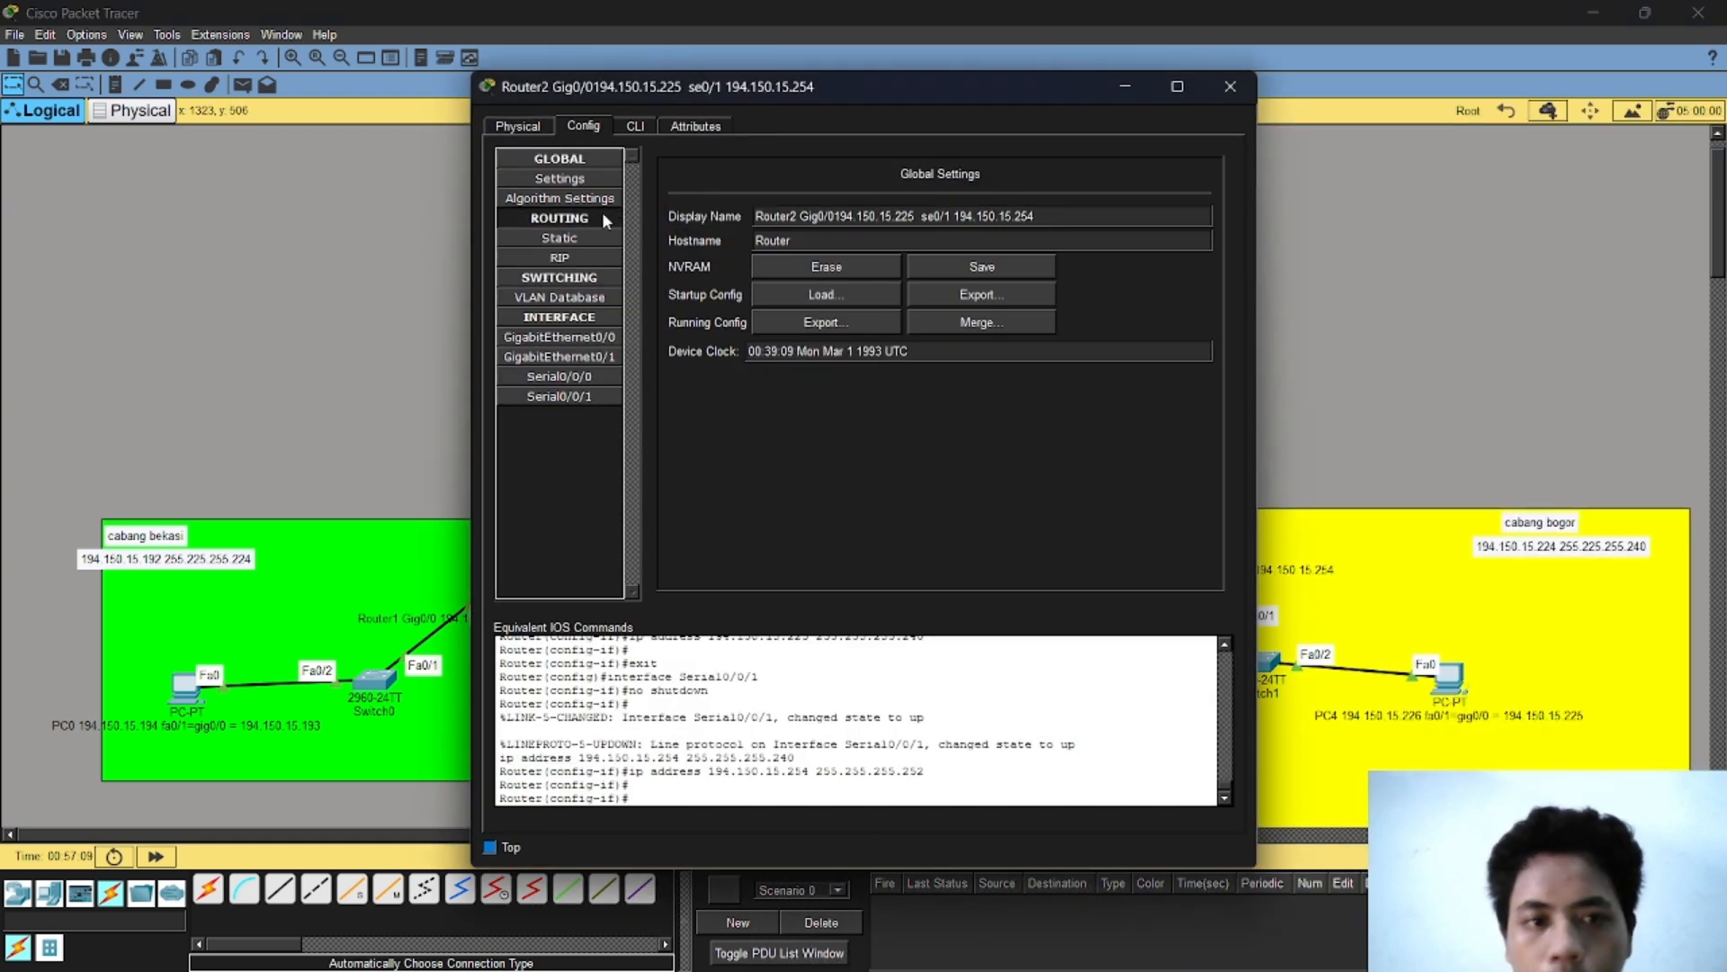
click(565, 237)
click(779, 190)
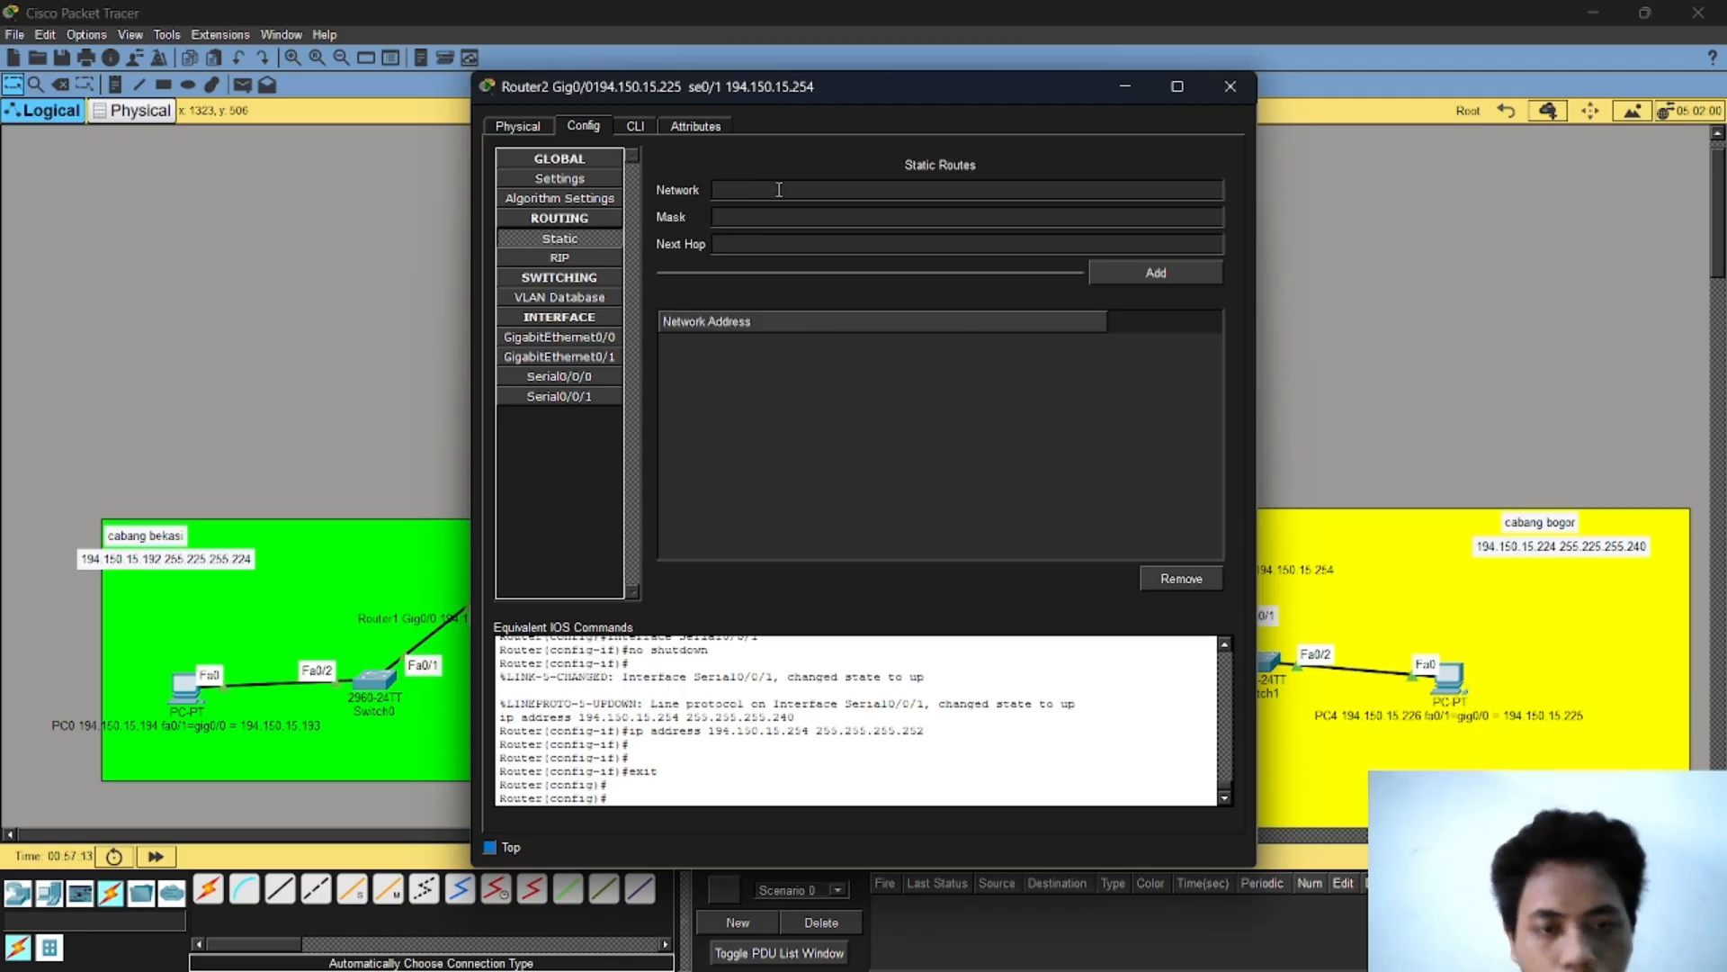
text(0.0.0.0)
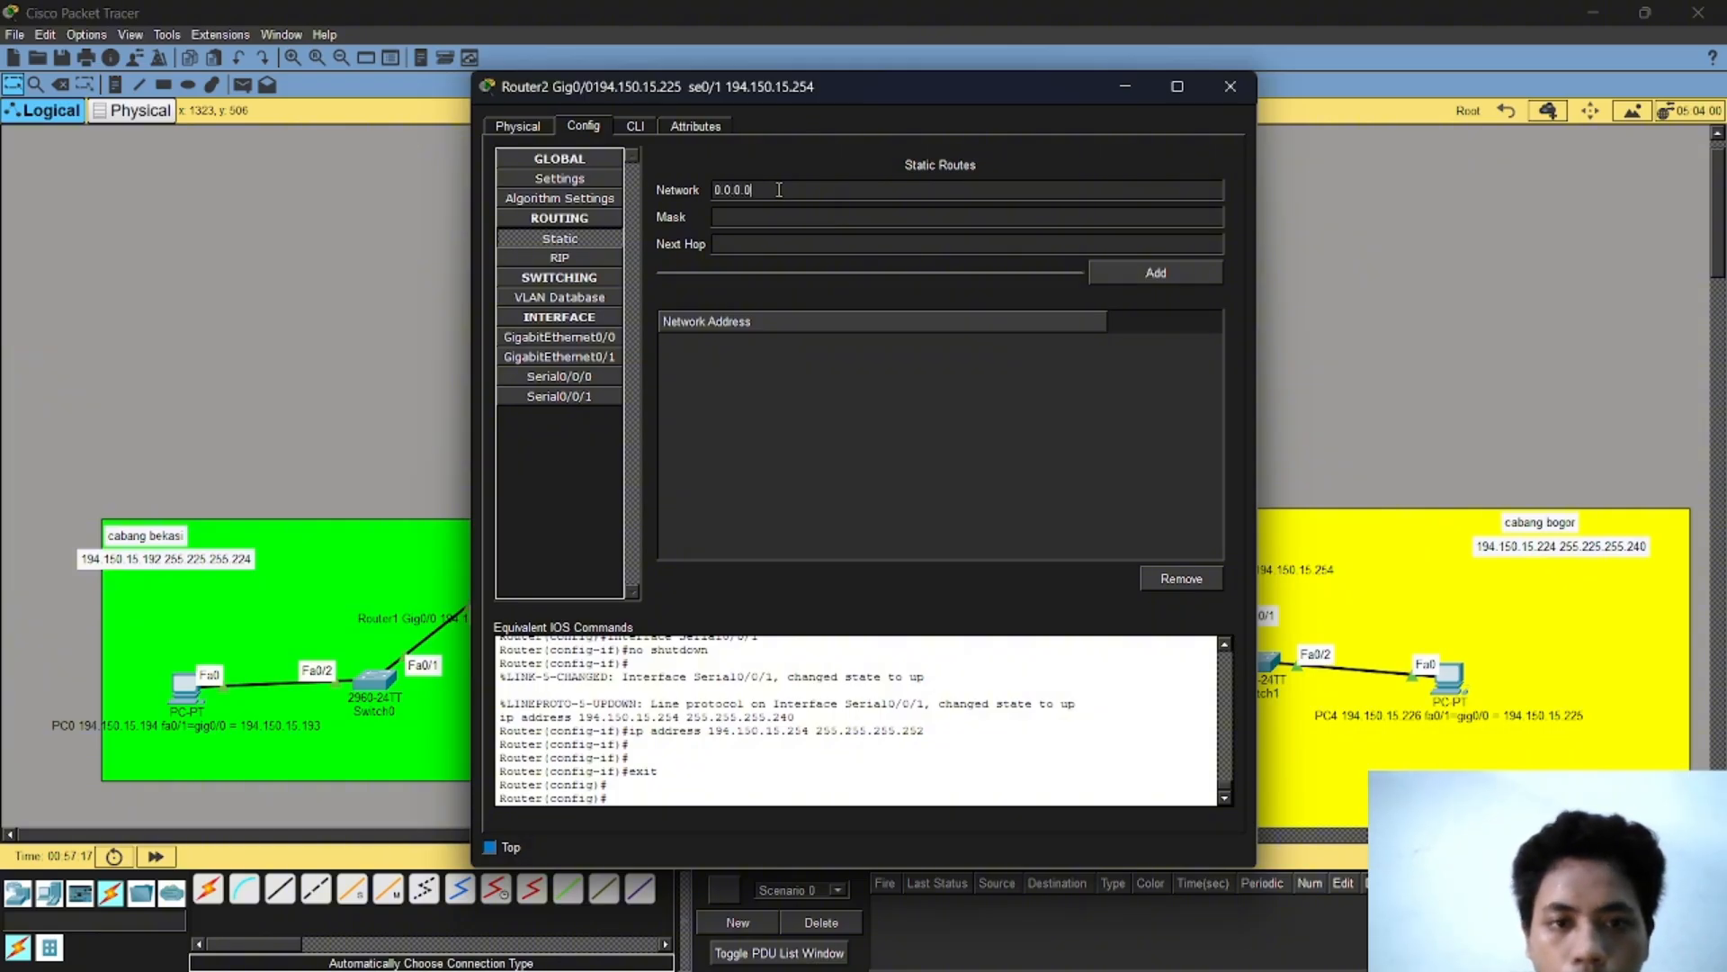
text(0.0.0.0)
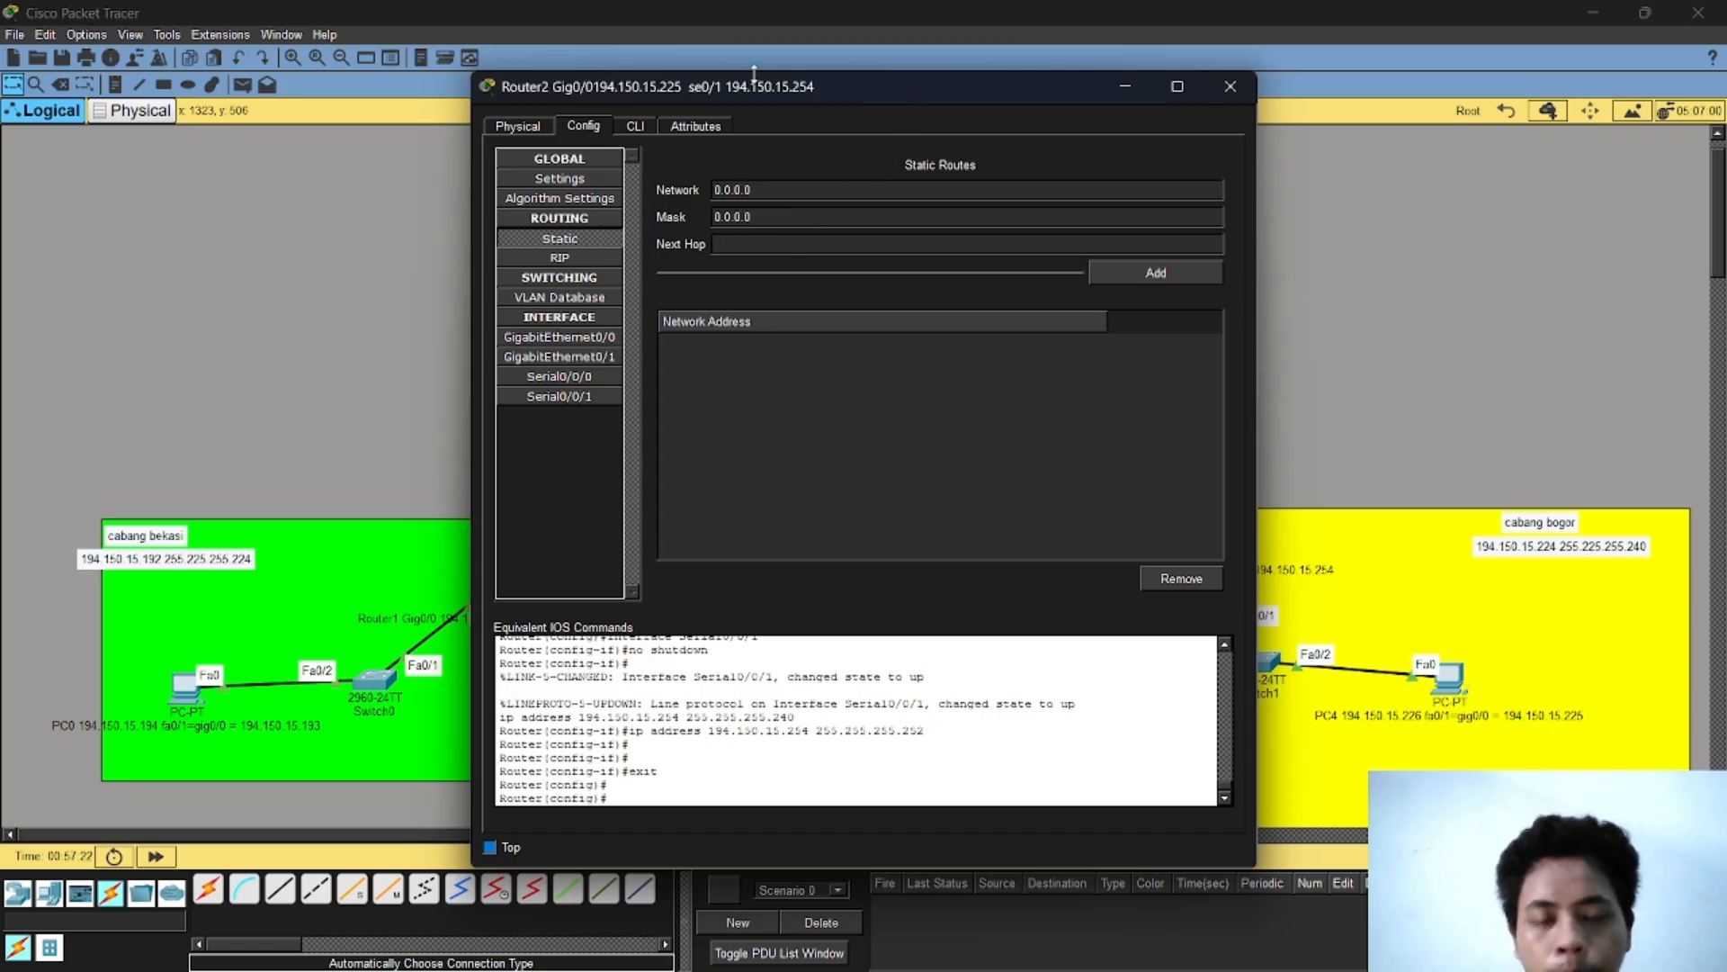
Step: Add Router2's default route with next hop 194.150.15.253 and close the router's window
drag(872, 80, 1373, 106)
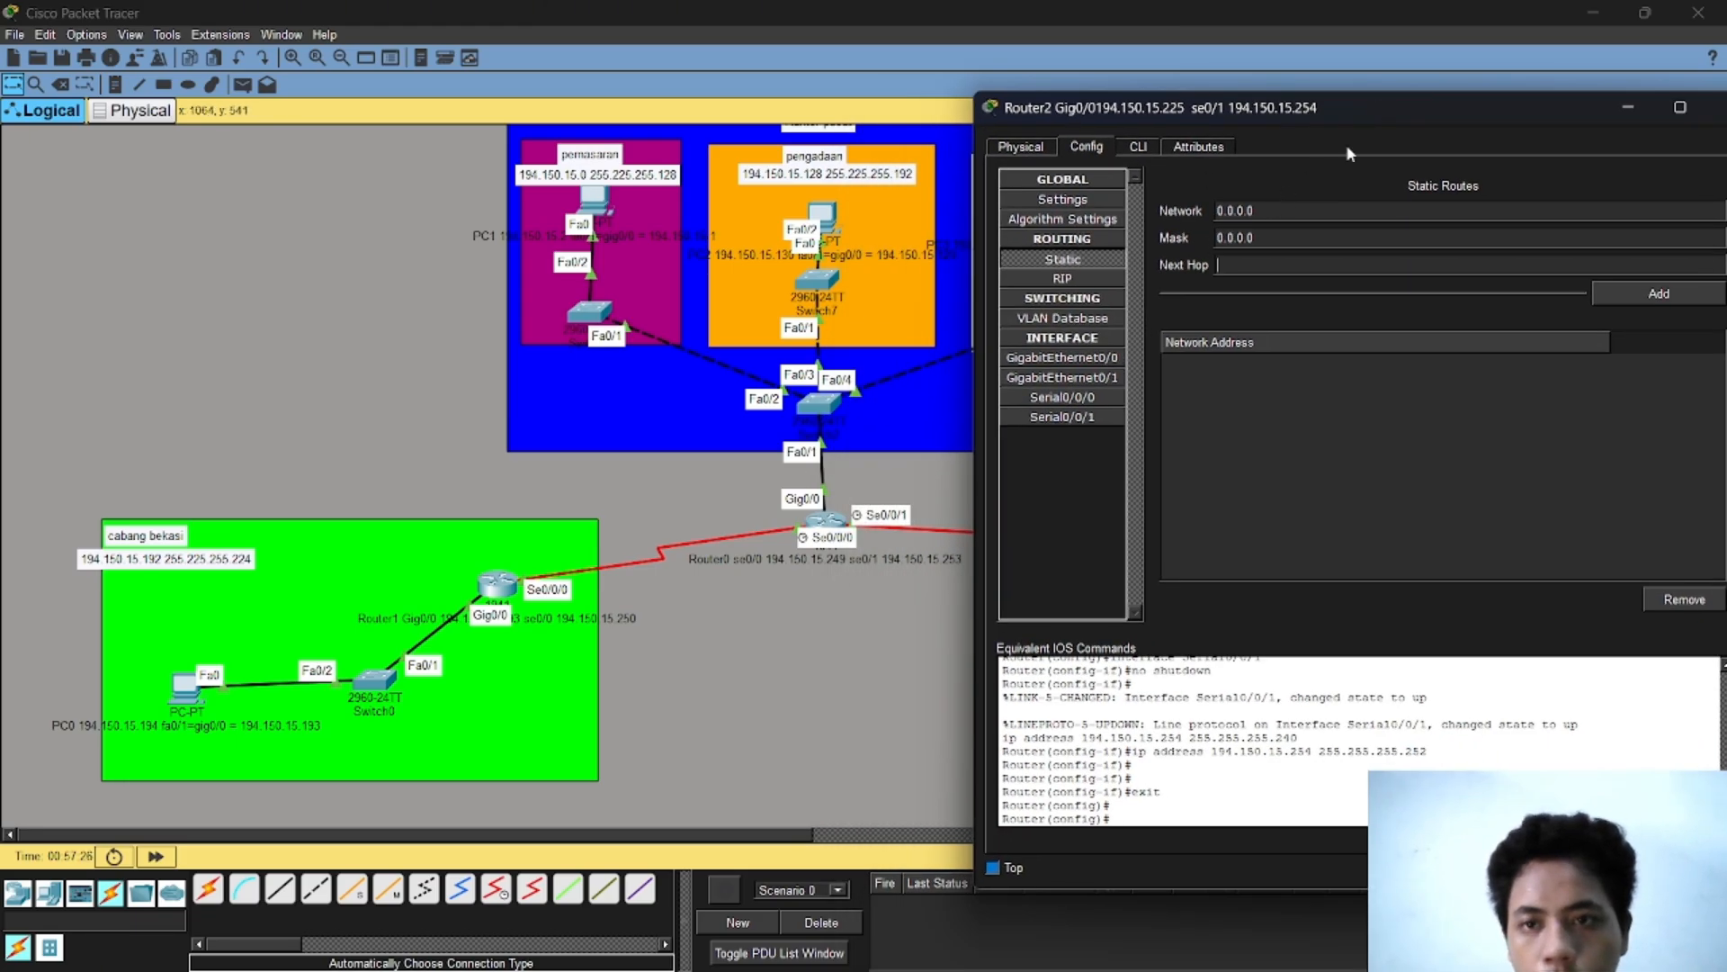
click(1285, 261)
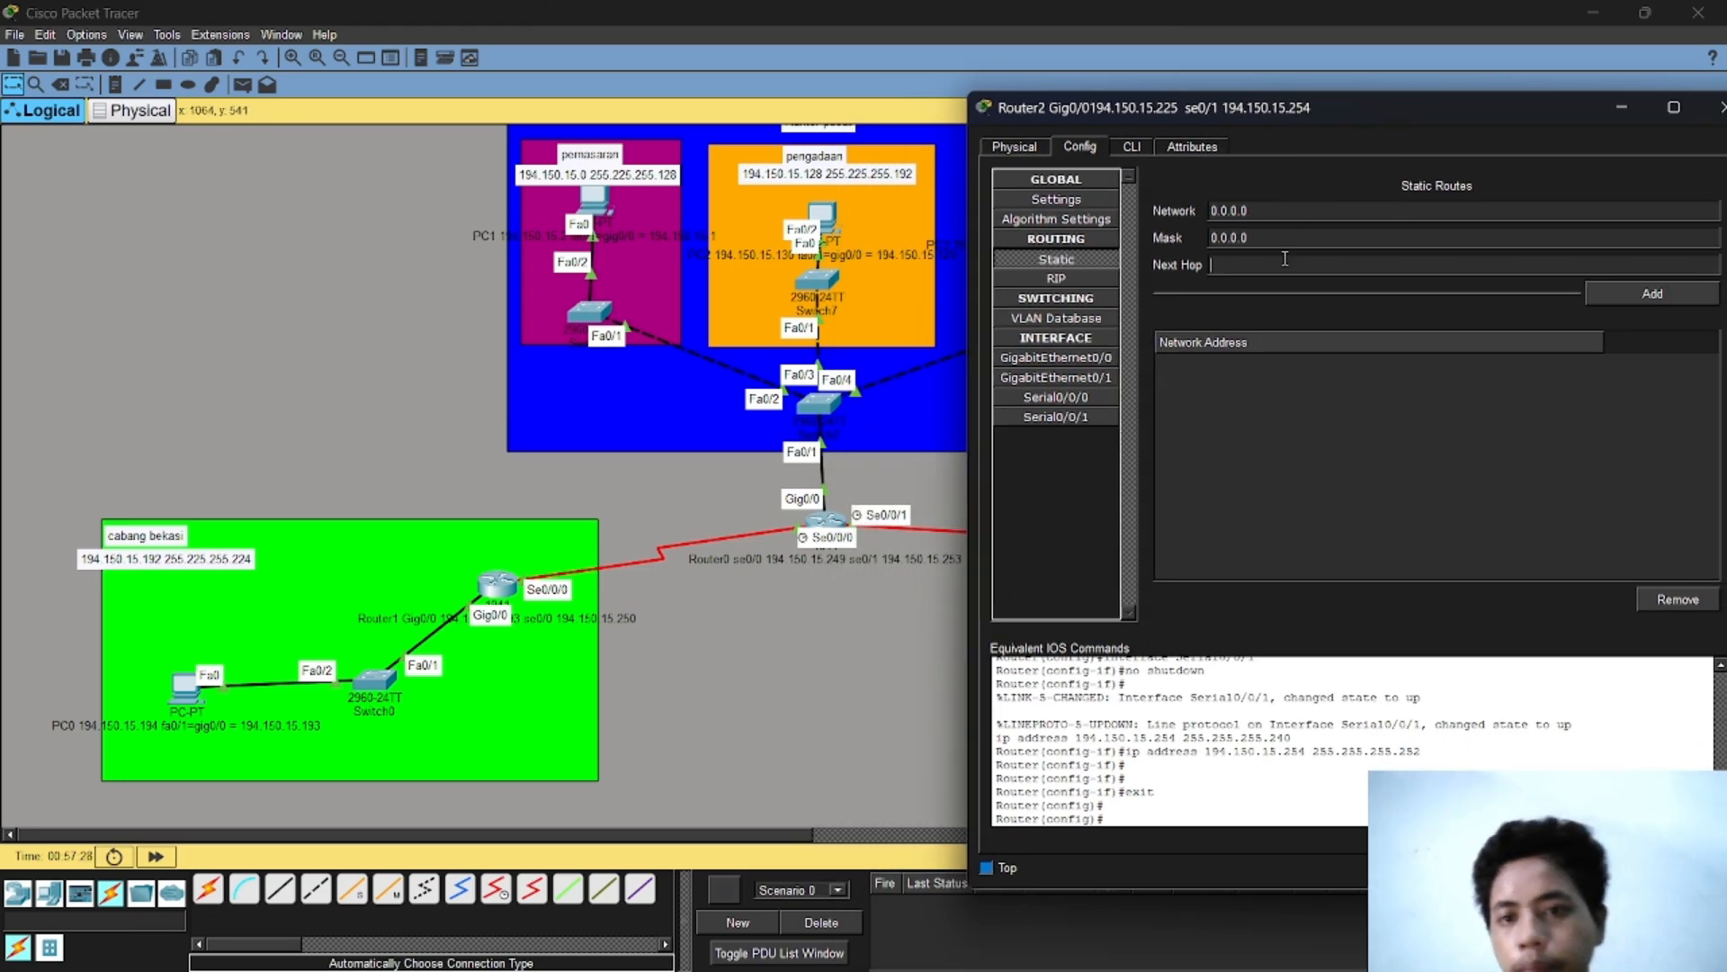
text(194.1)
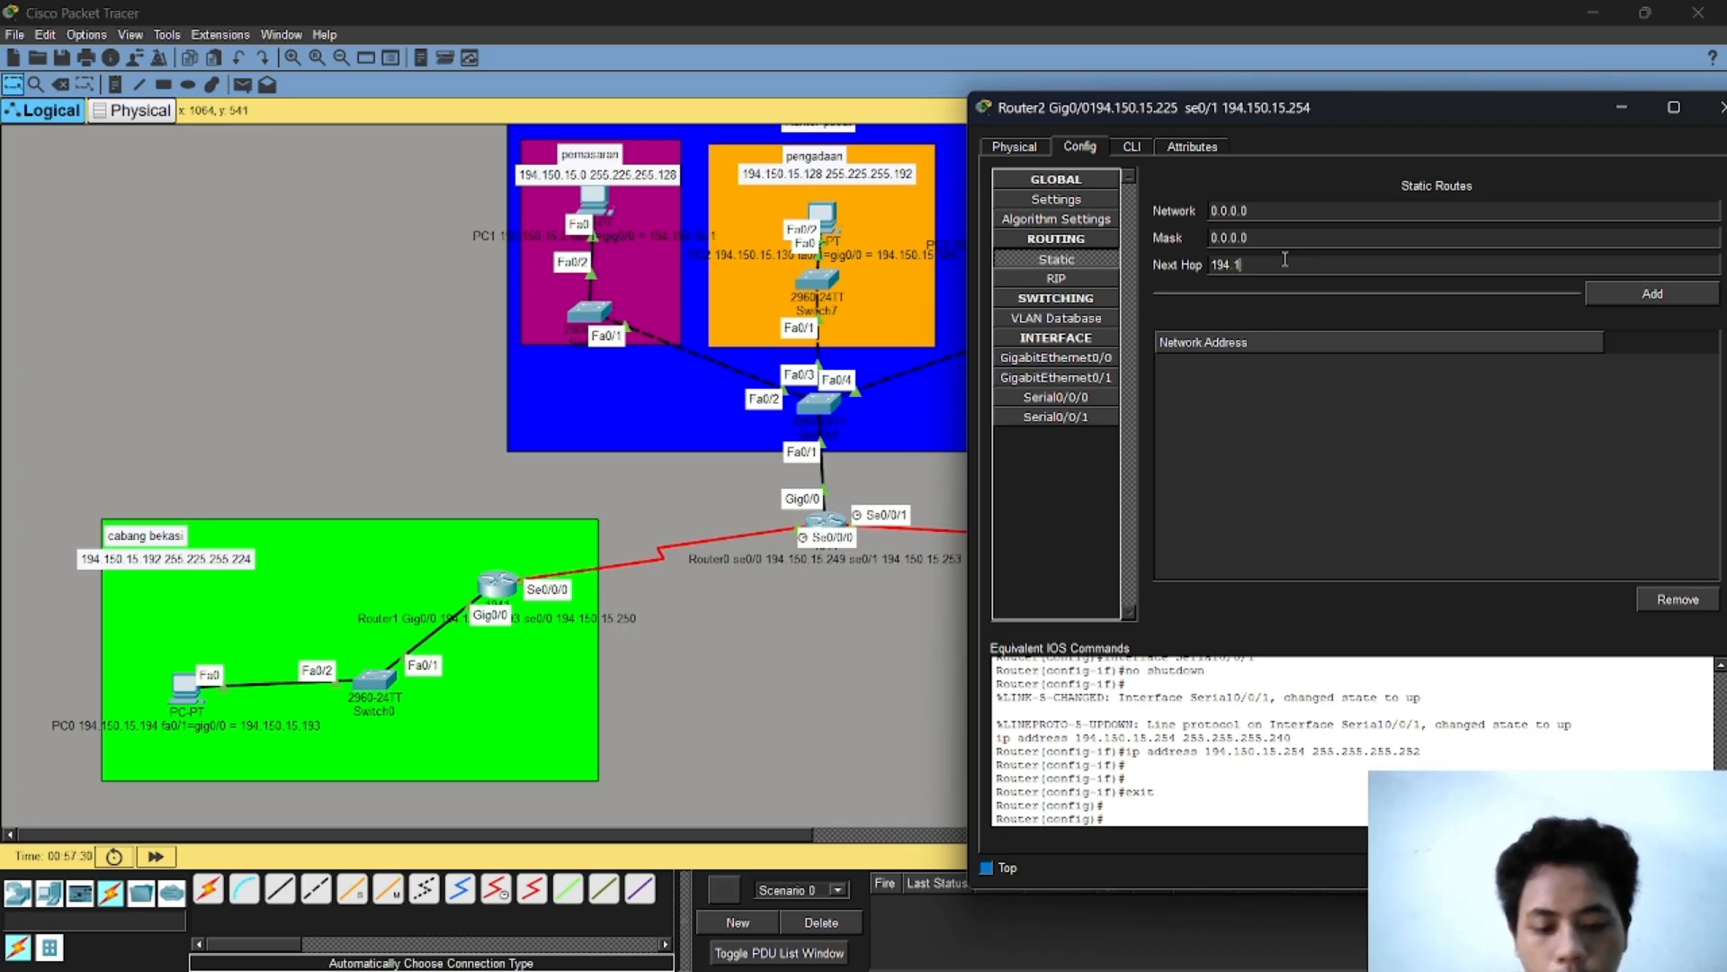
text(50.15.253)
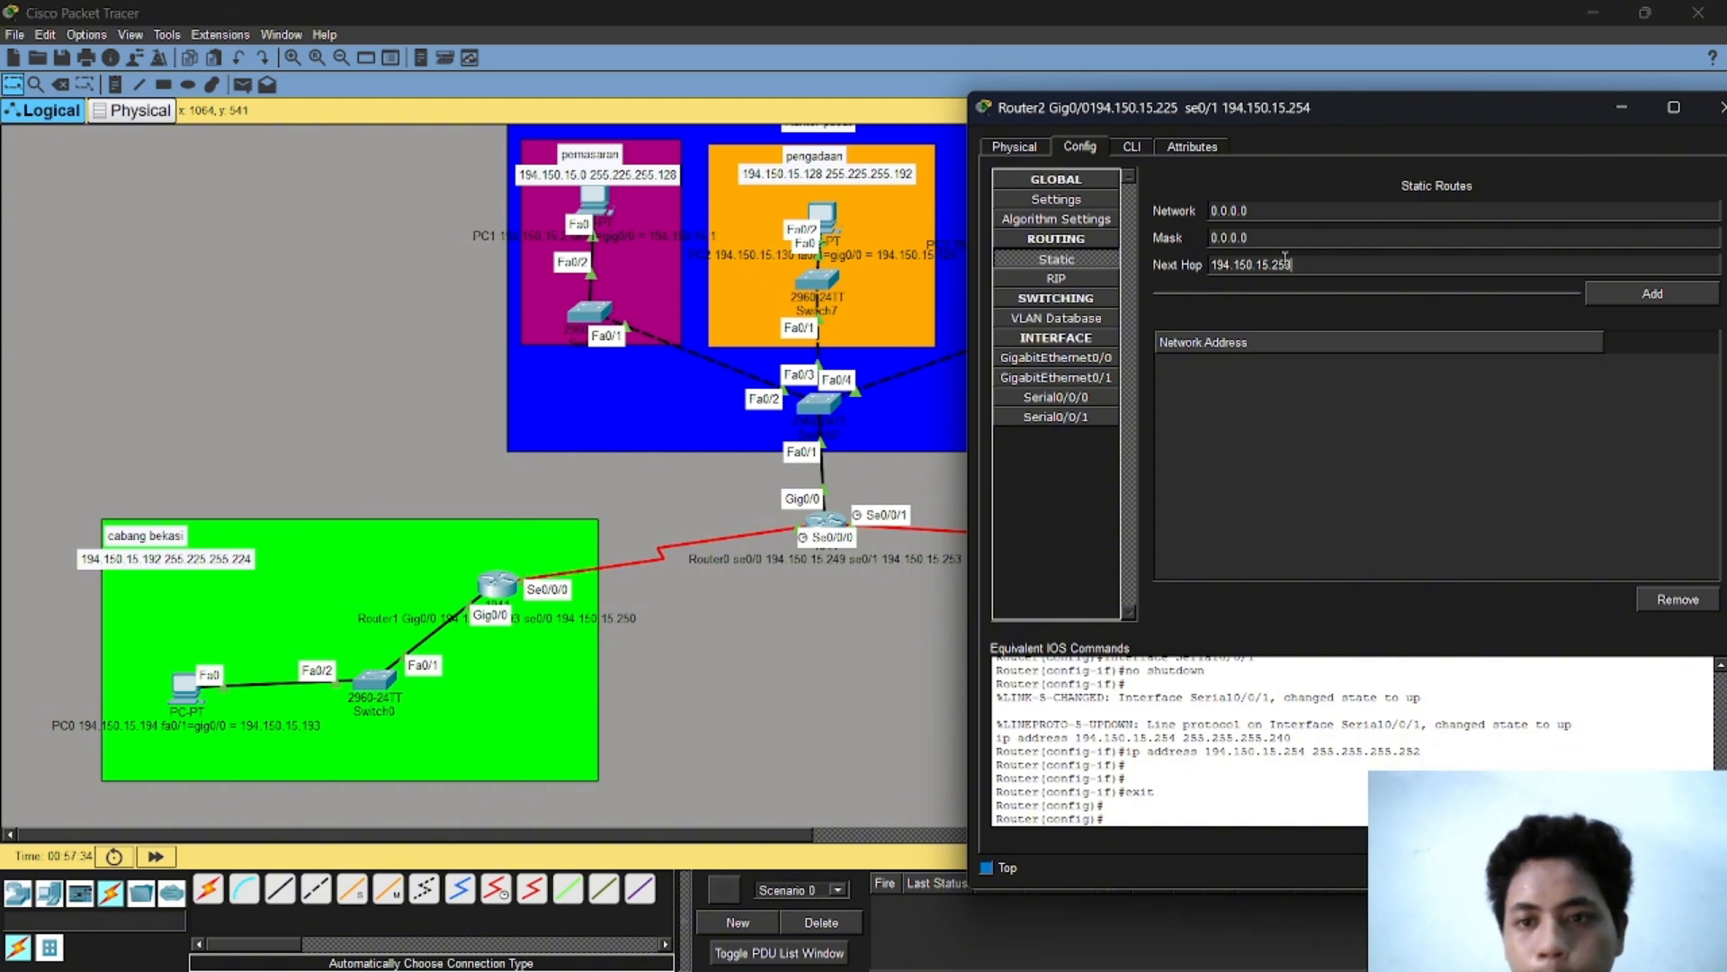
click(1652, 297)
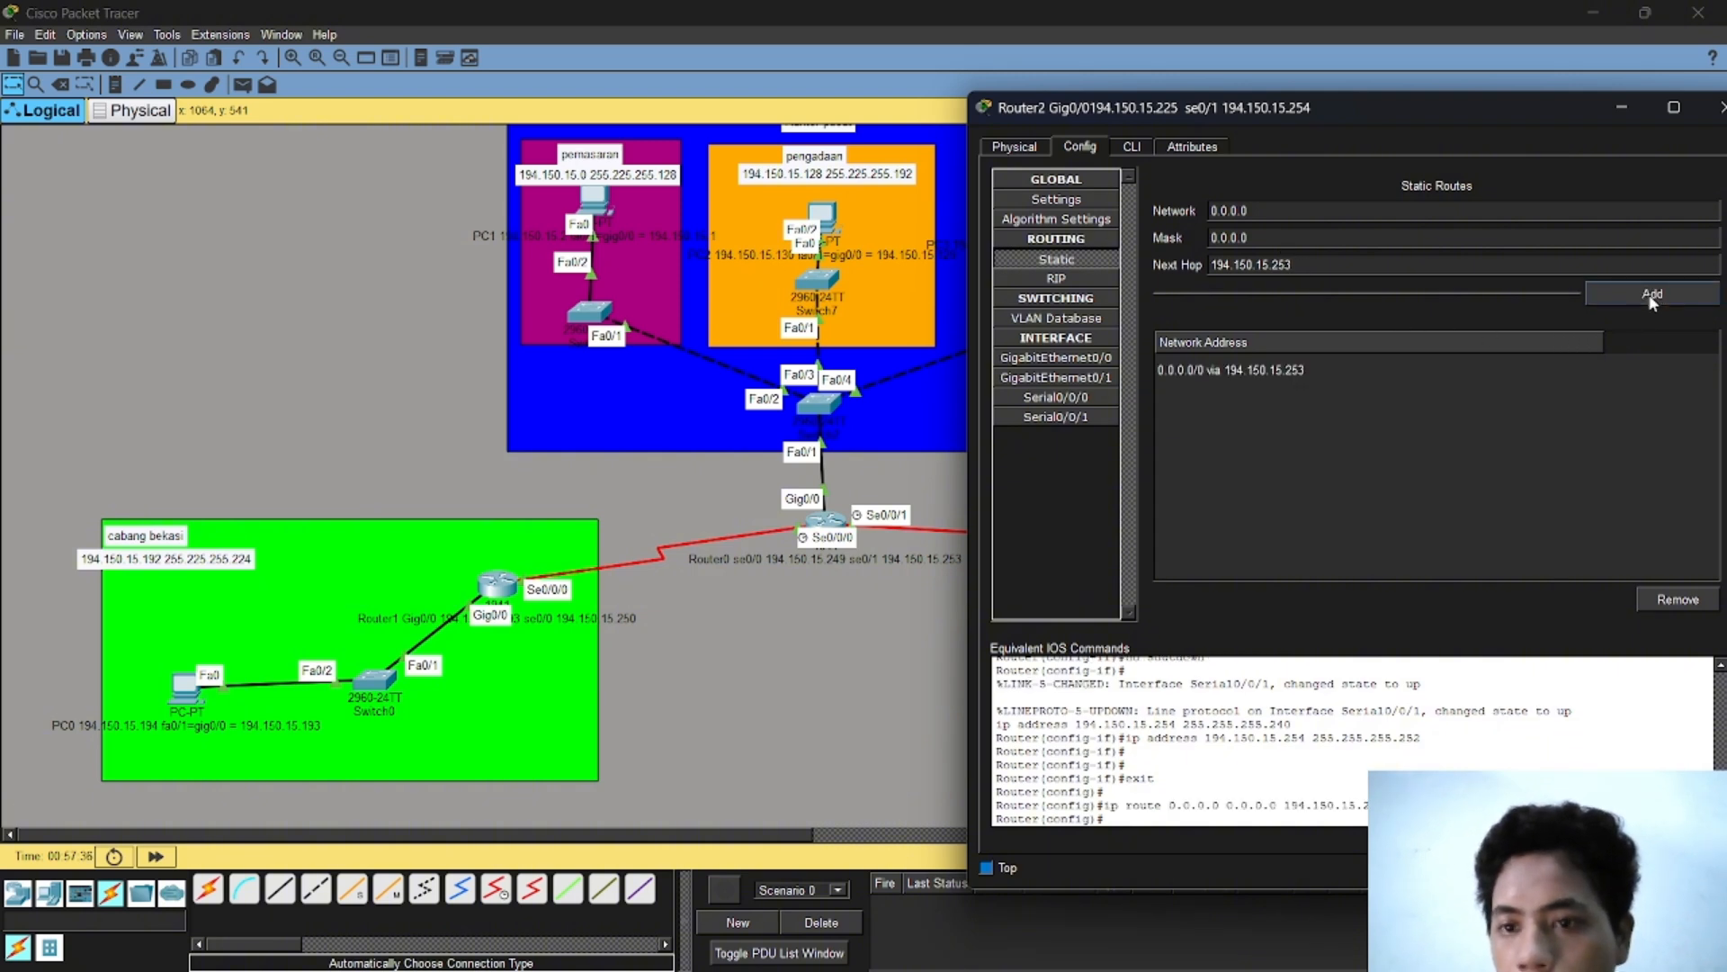
click(1721, 107)
Step: Open Router0's static route settings and move its window clear of the cabang bekasi network
click(819, 521)
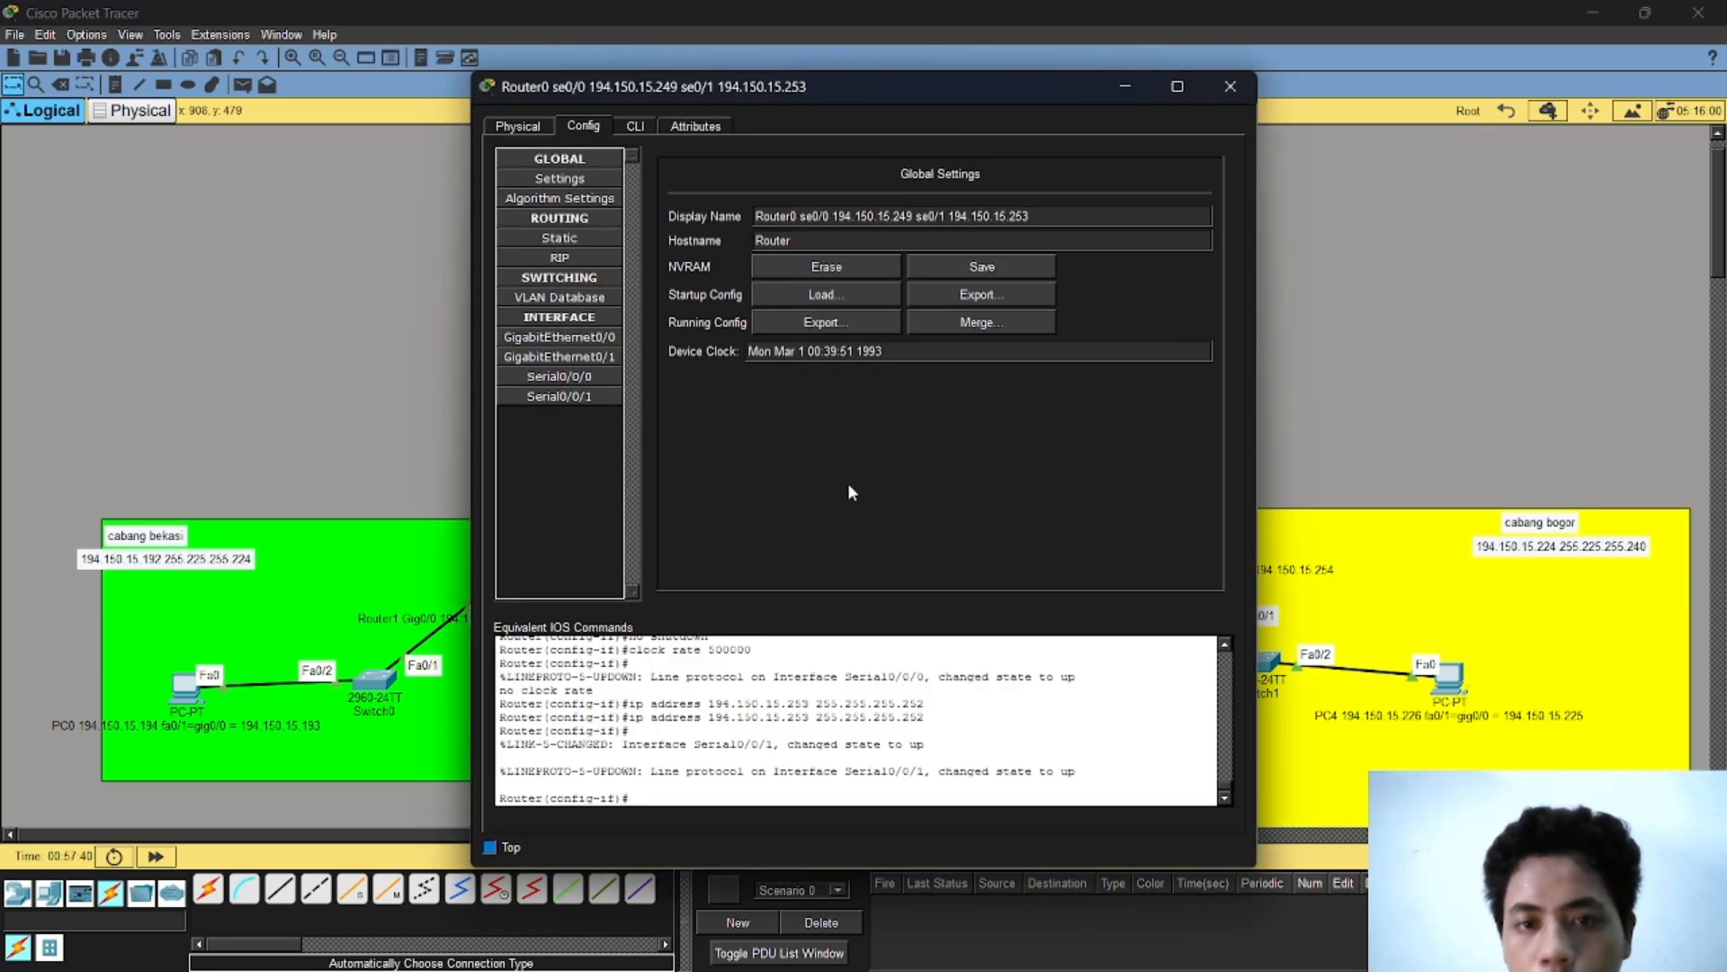
drag(875, 94, 891, 60)
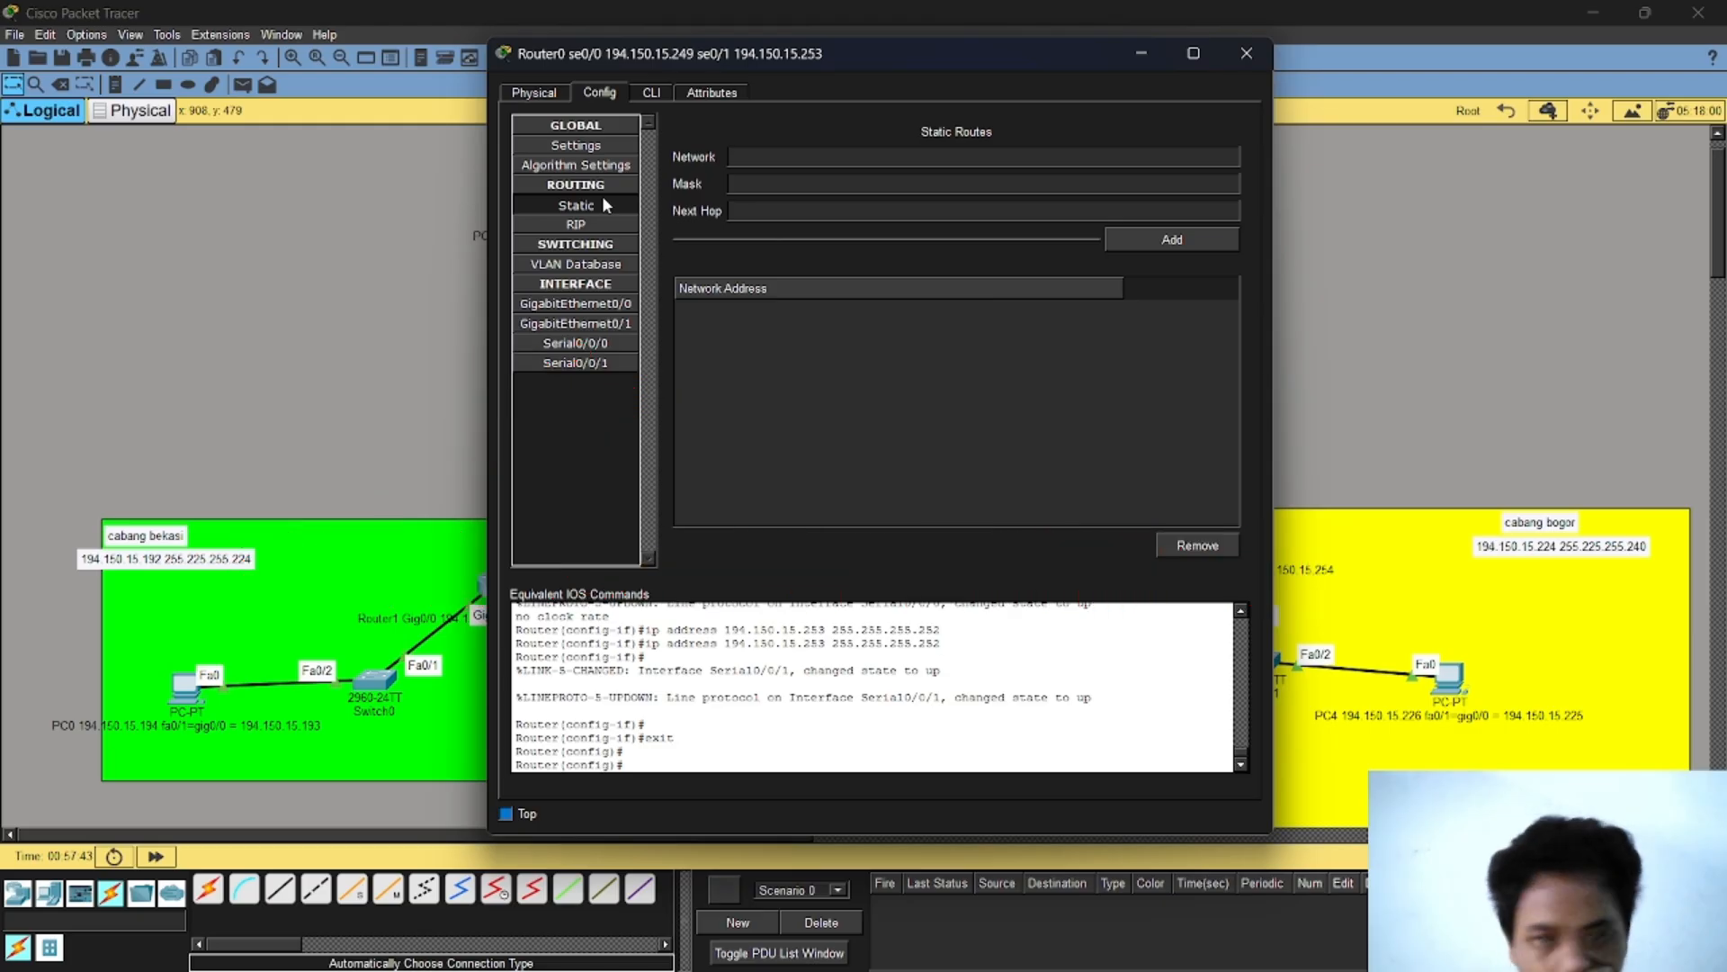
drag(880, 57, 1036, 56)
click(975, 156)
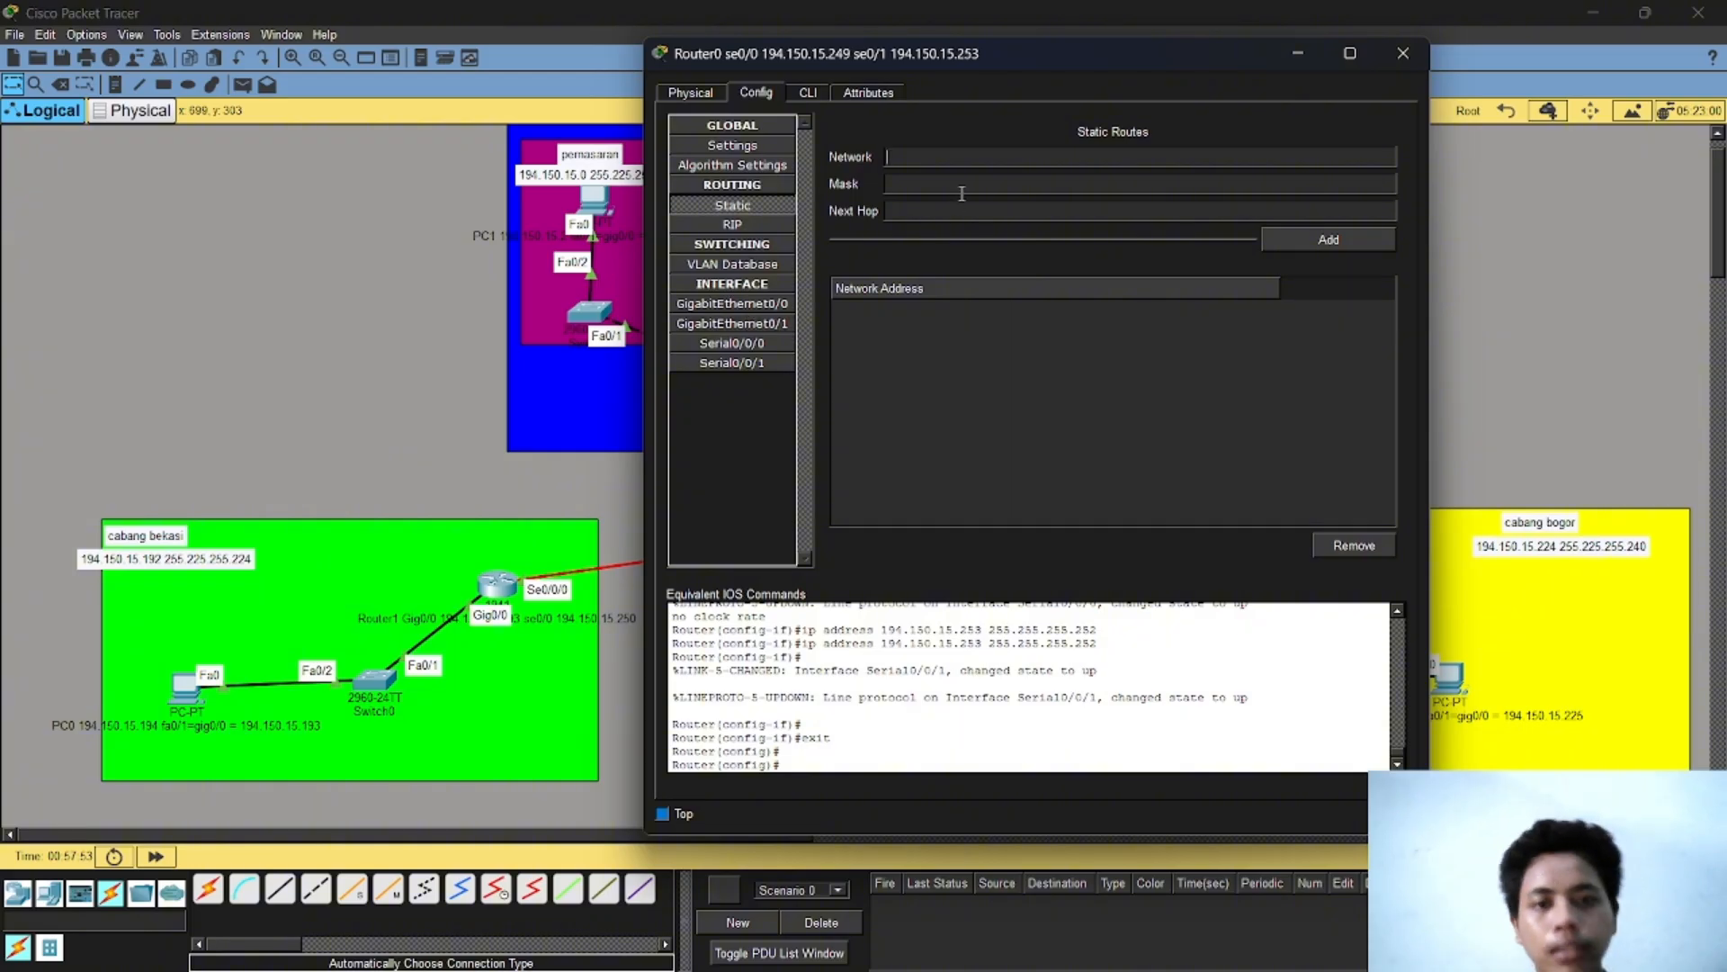
text(19)
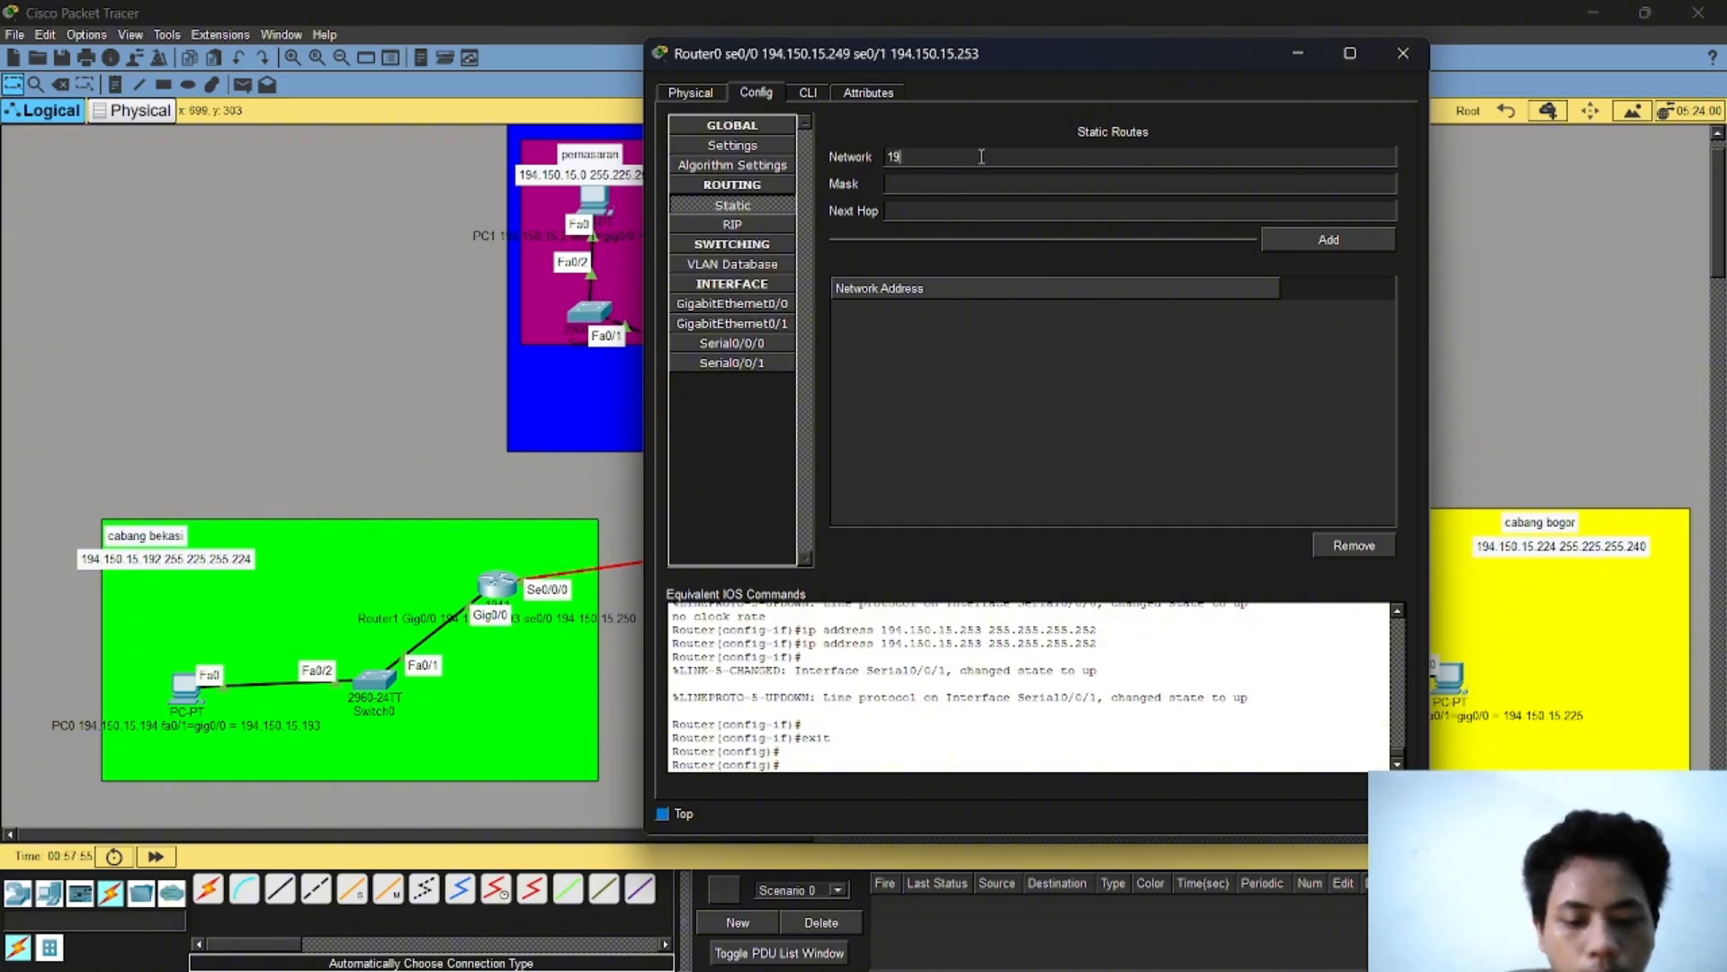
text(4.150)
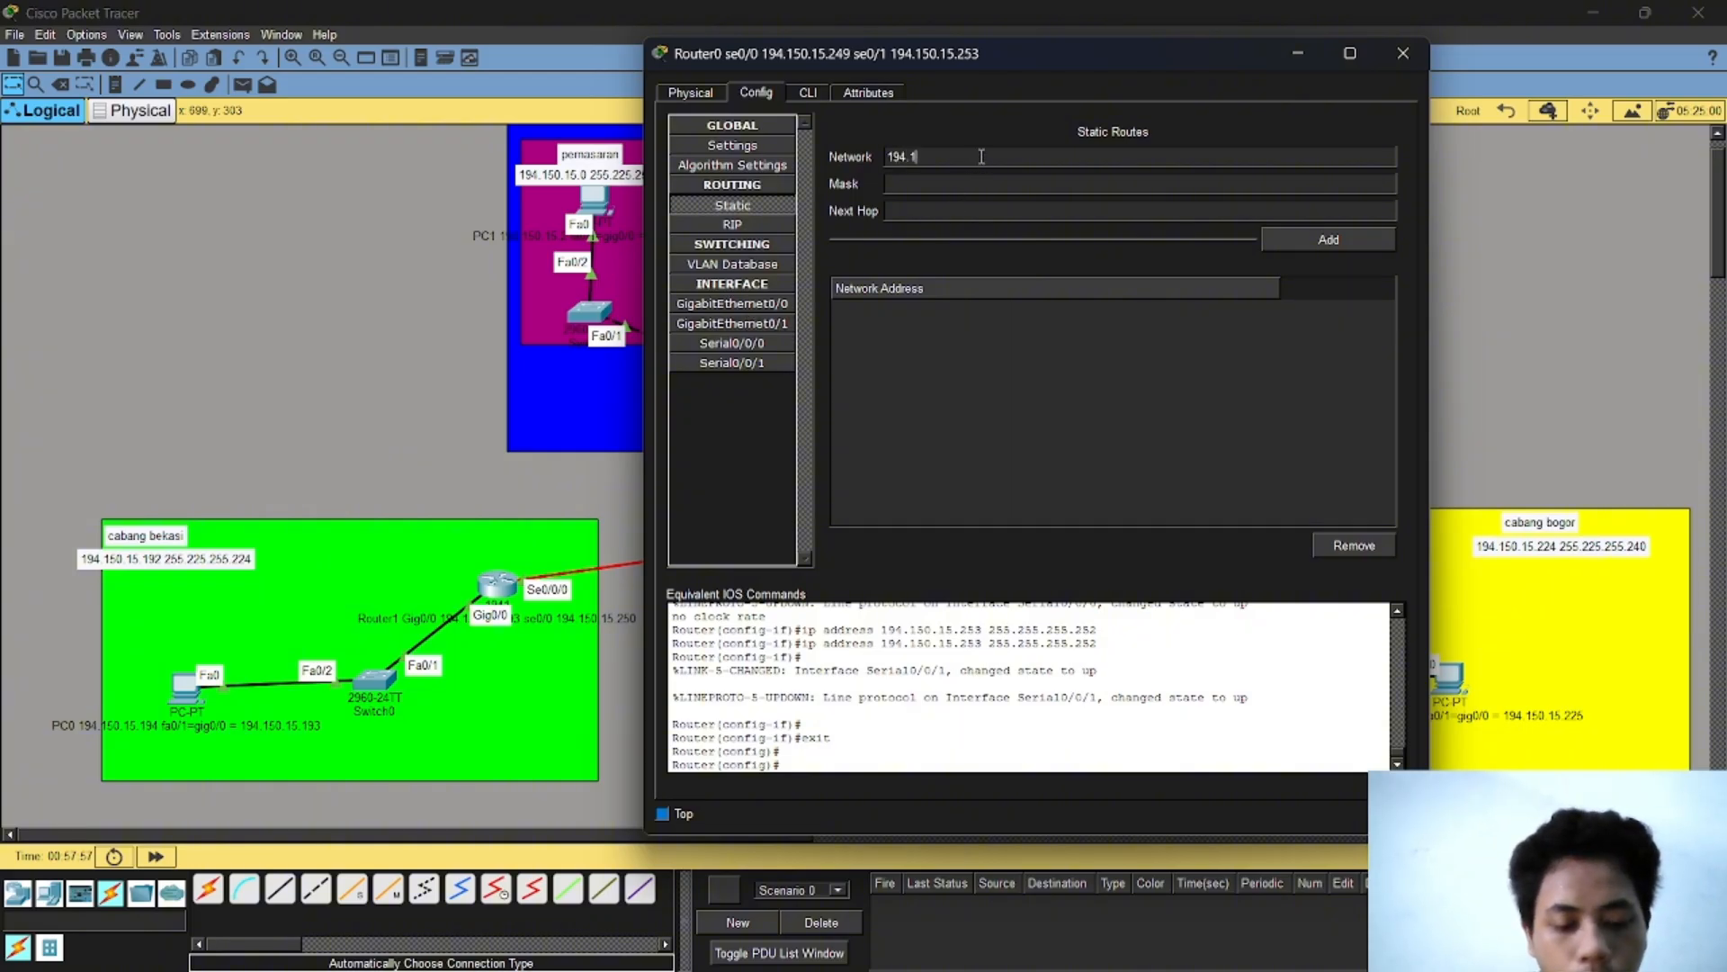
key(BackSpace)
key(BackSpace)
key(BackSpace)
key(BackSpace)
key(BackSpace)
key(BackSpace)
key(BackSpace)
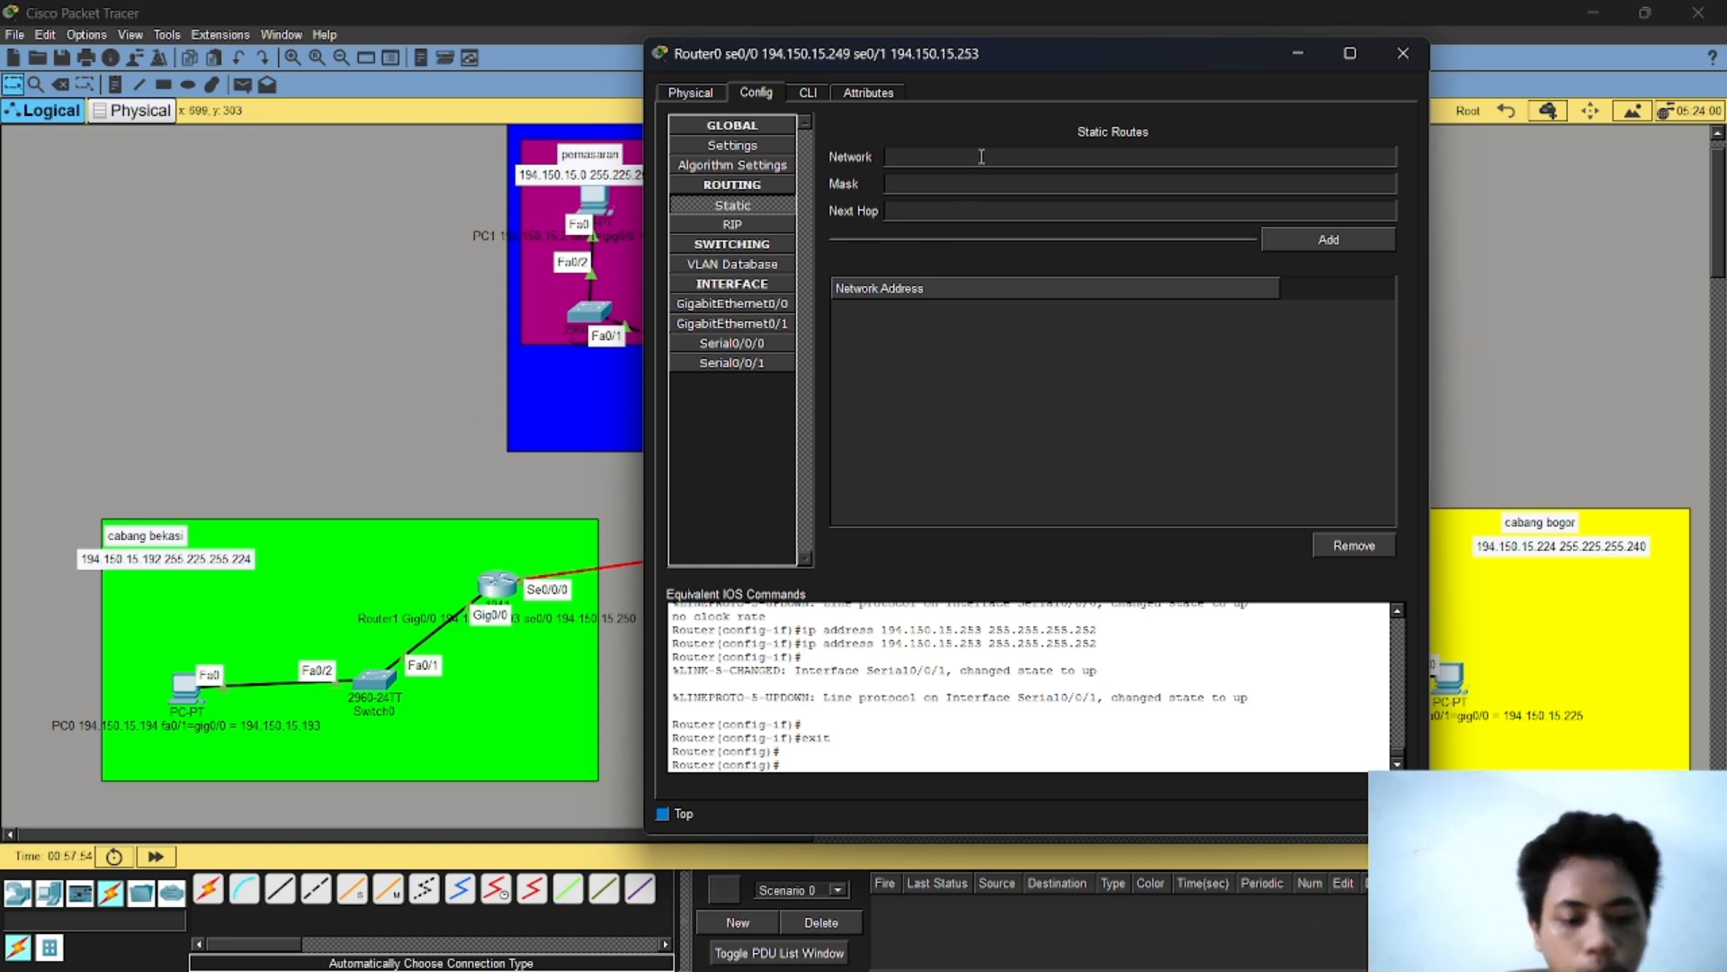
Step: Enter 194.150.15.192 as the destination network of Router0's static route to cabang bekasi
text(194.1)
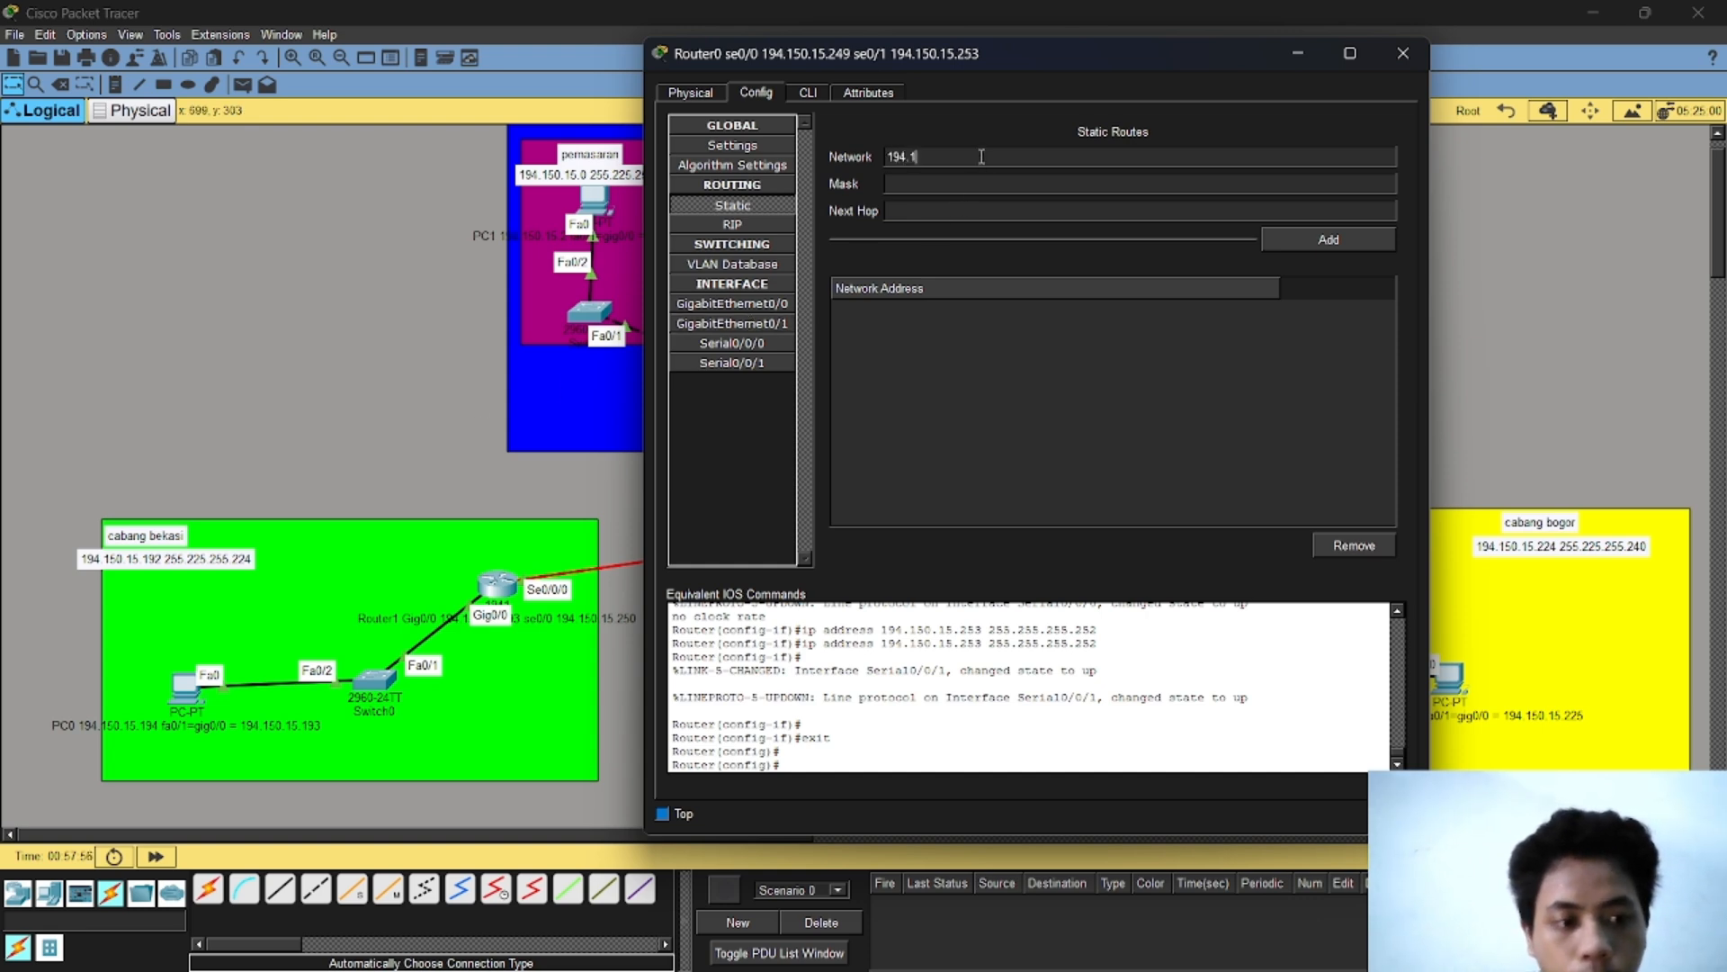
text(50.15)
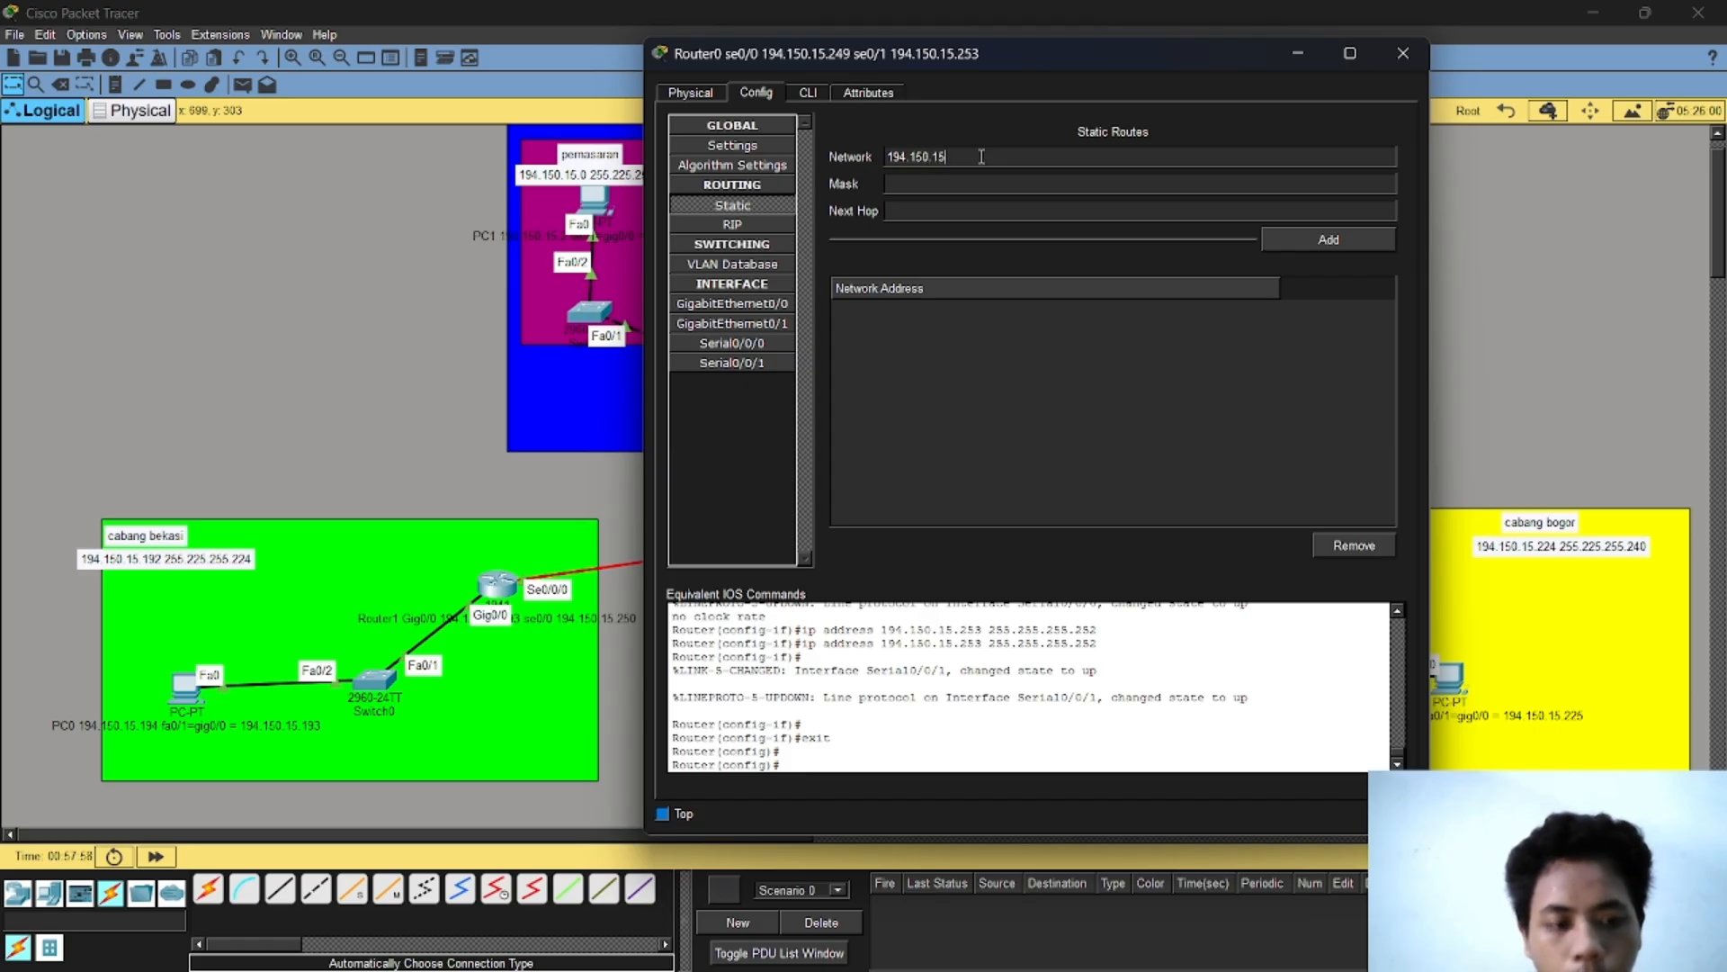
text(.)
text(19)
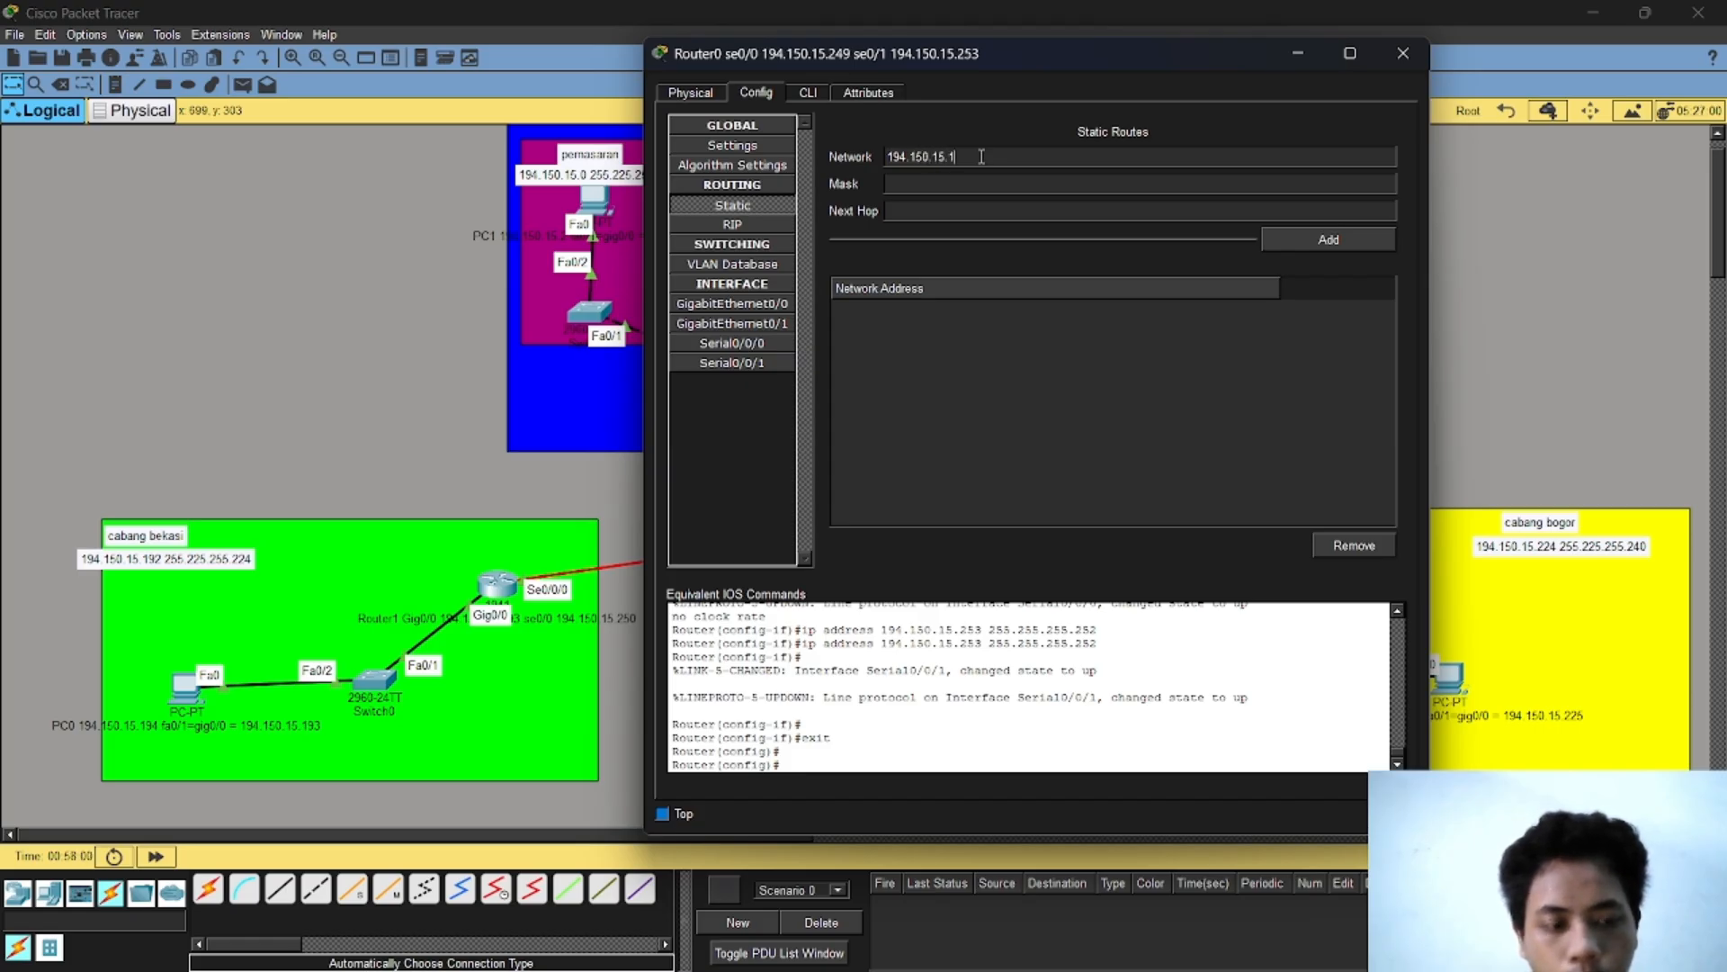
text(2)
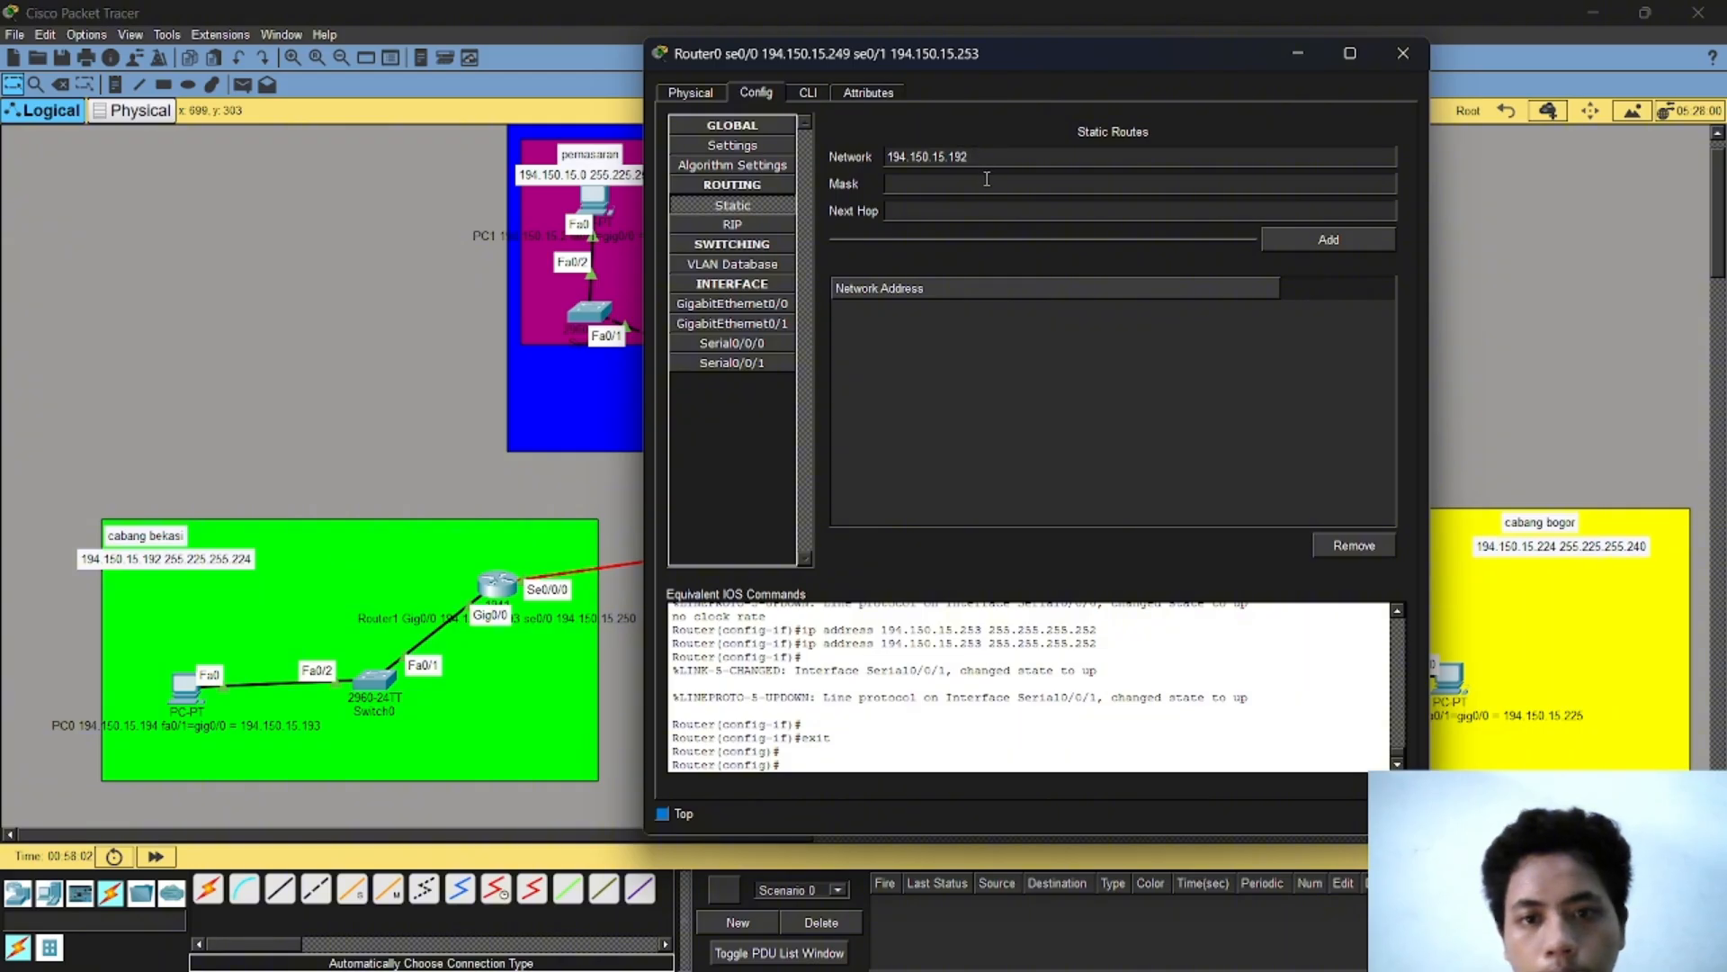
Step: Add the cabang bekasi route on Router0 with mask 255.255.255.224 and next hop 194.150.15.250
click(989, 179)
text(2)
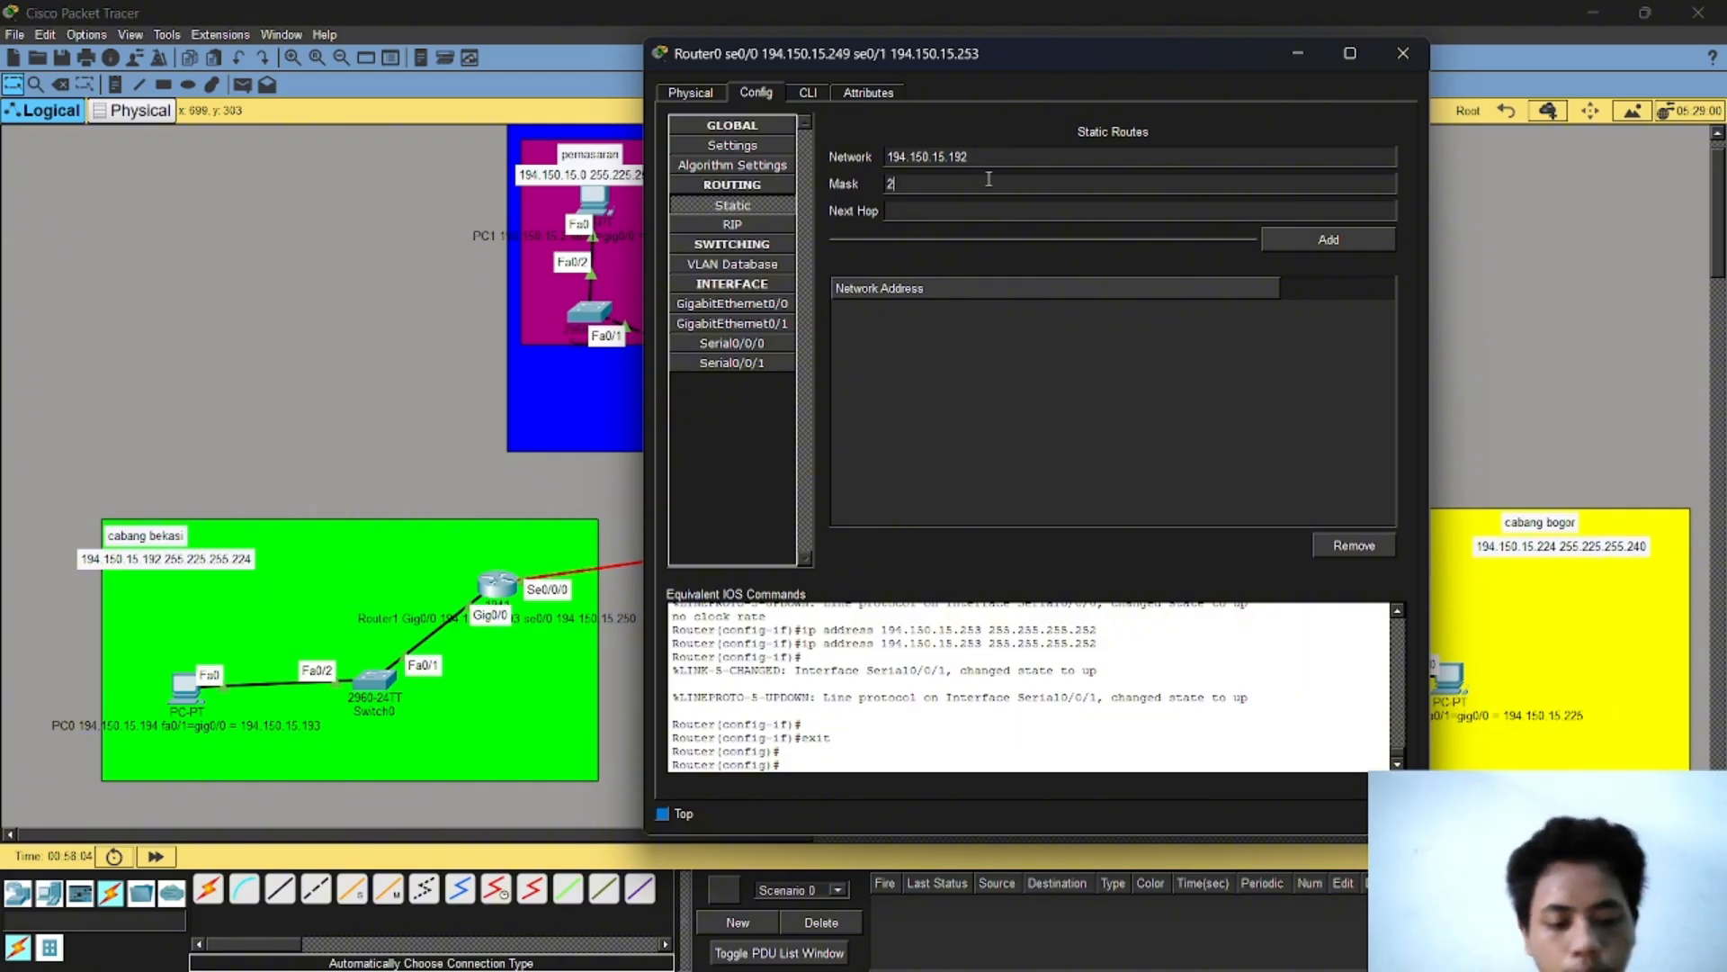
text(2)
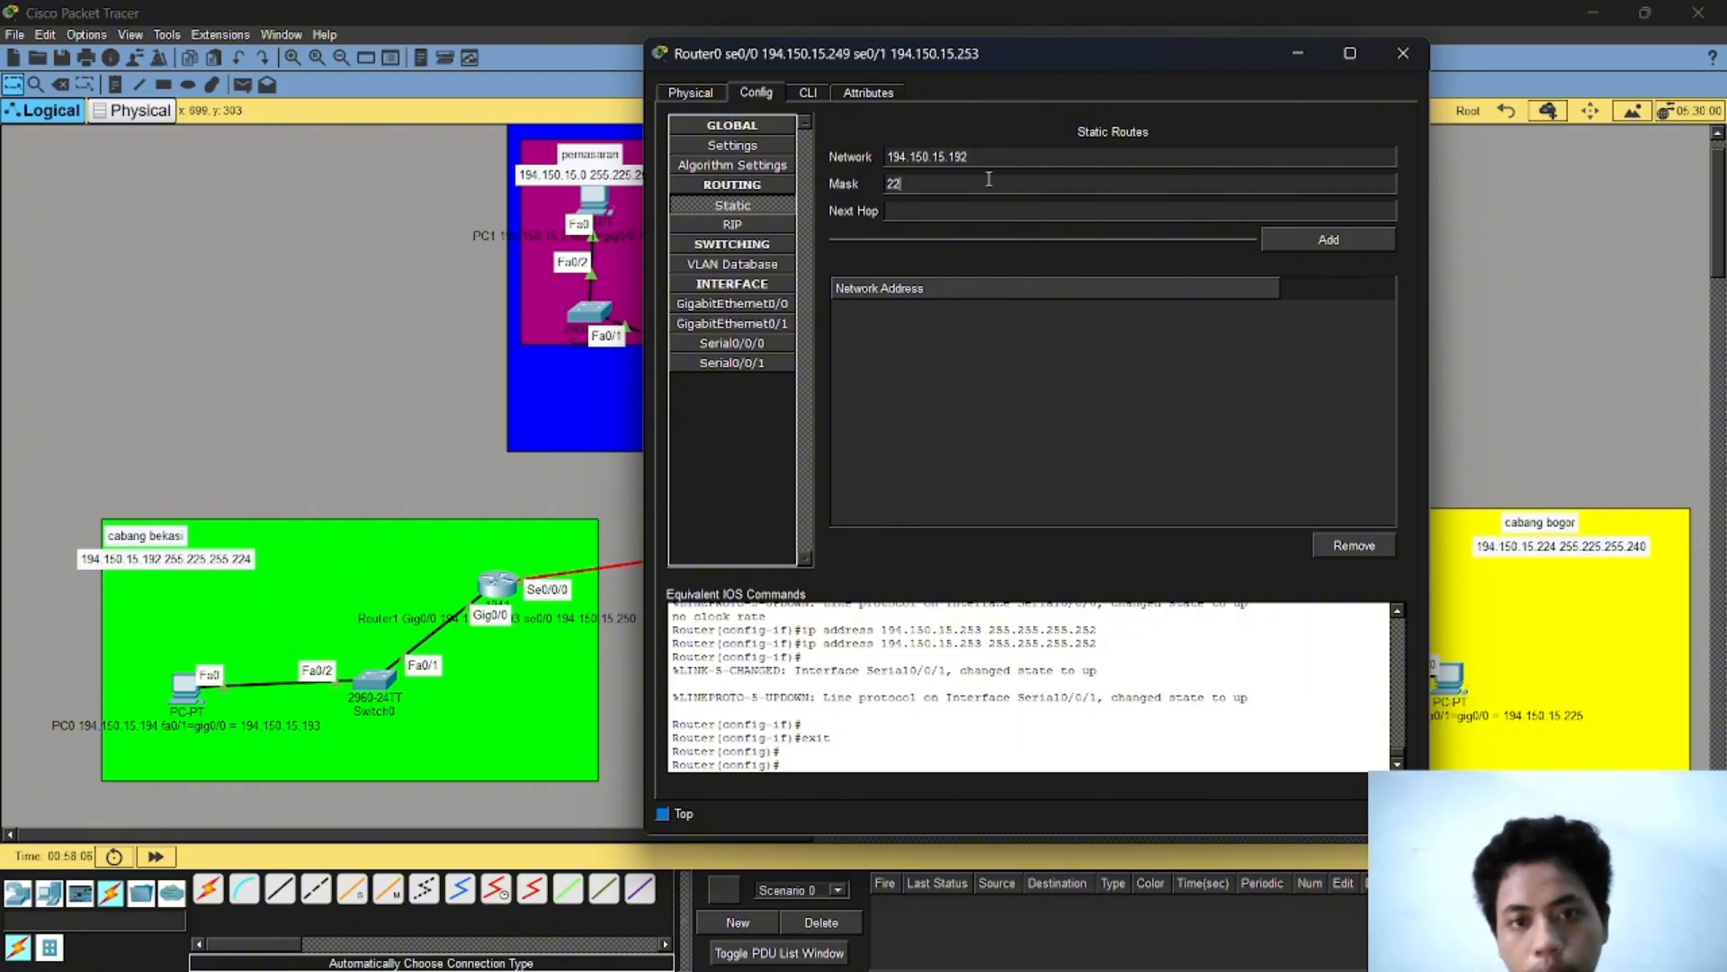
key(BackSpace)
text(55.)
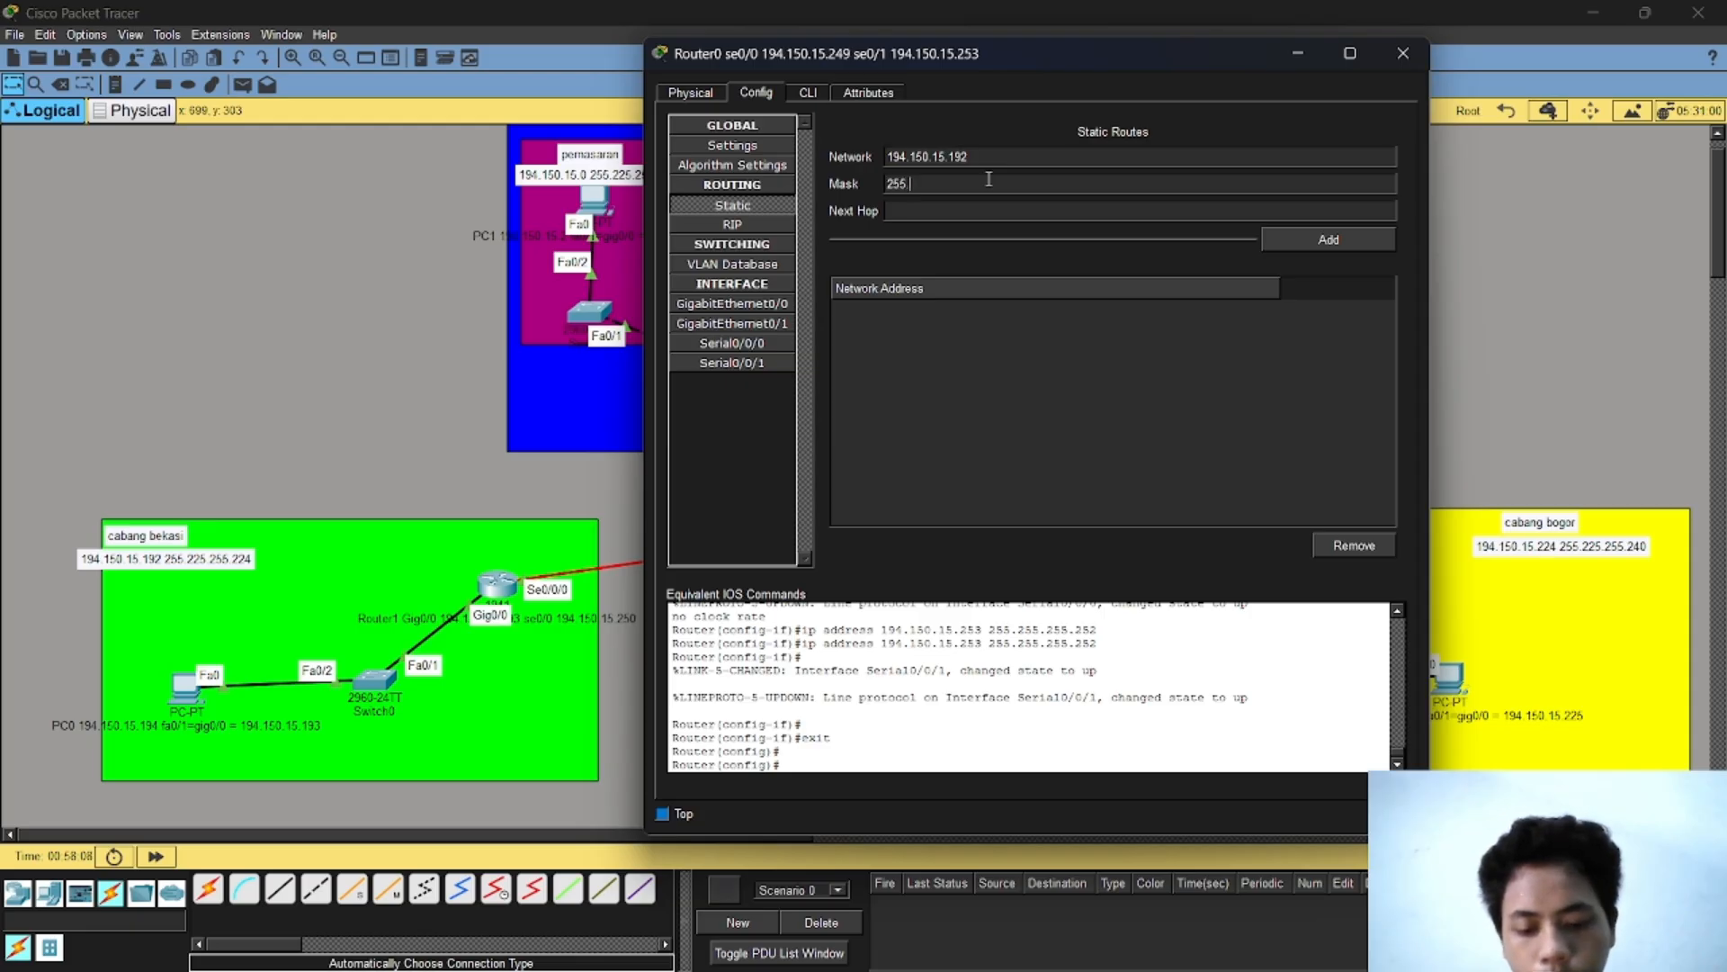
text(255.255.255)
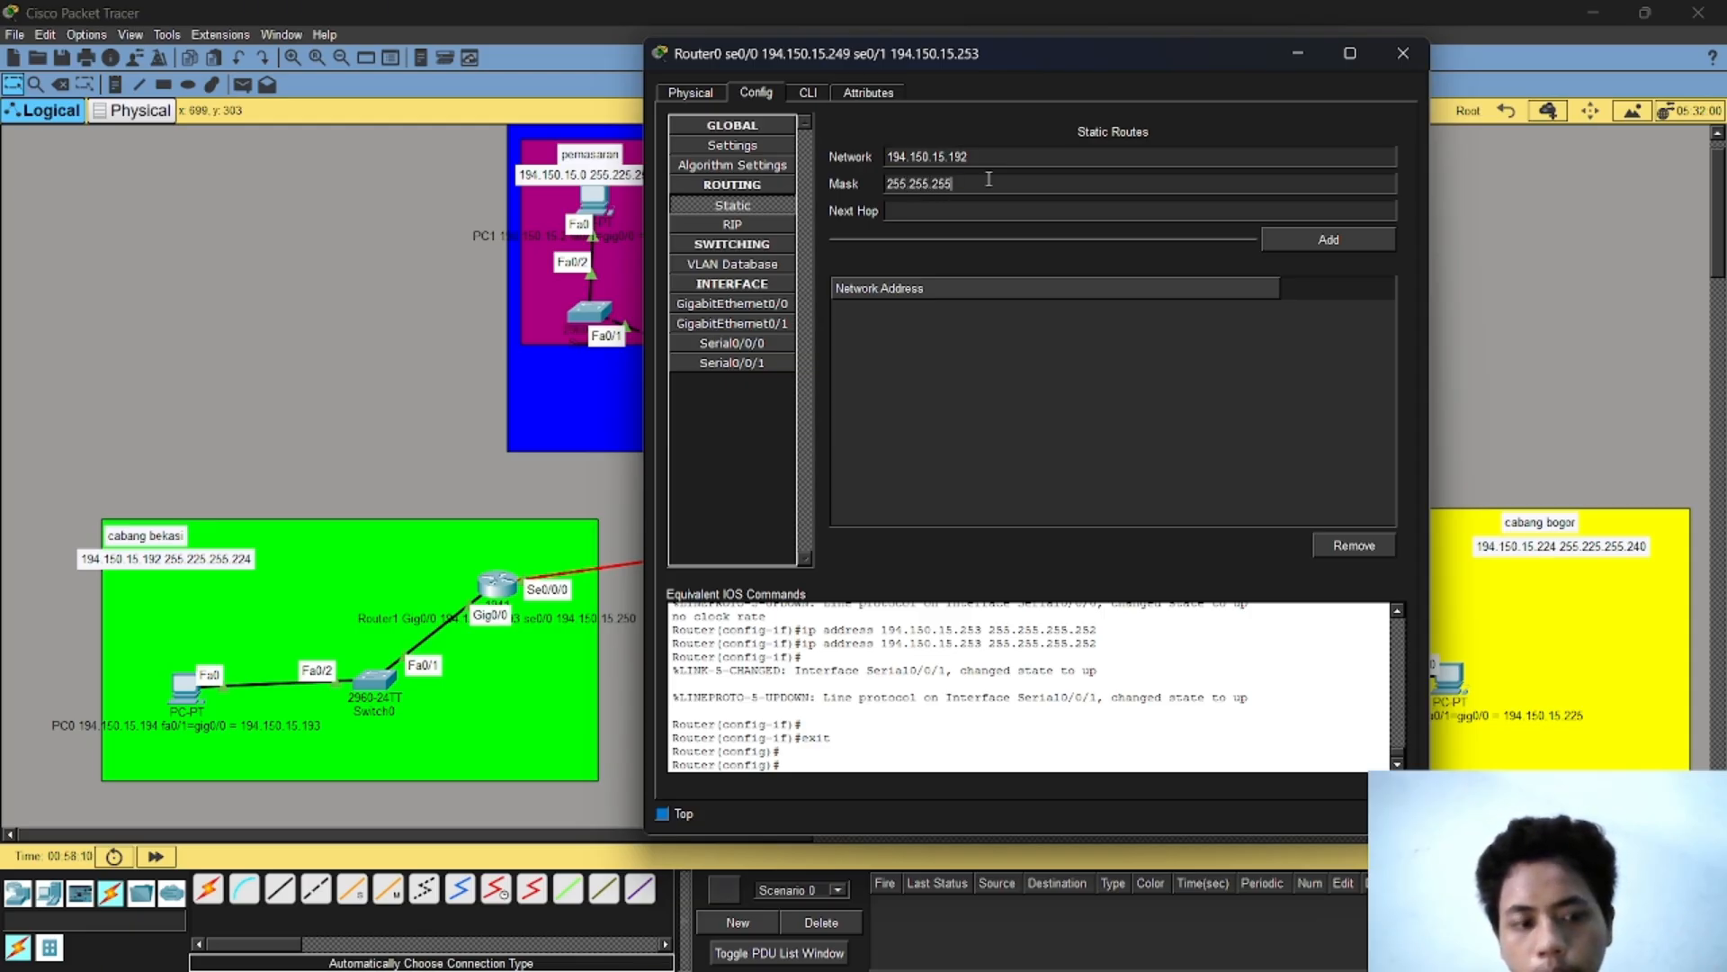
text(.224)
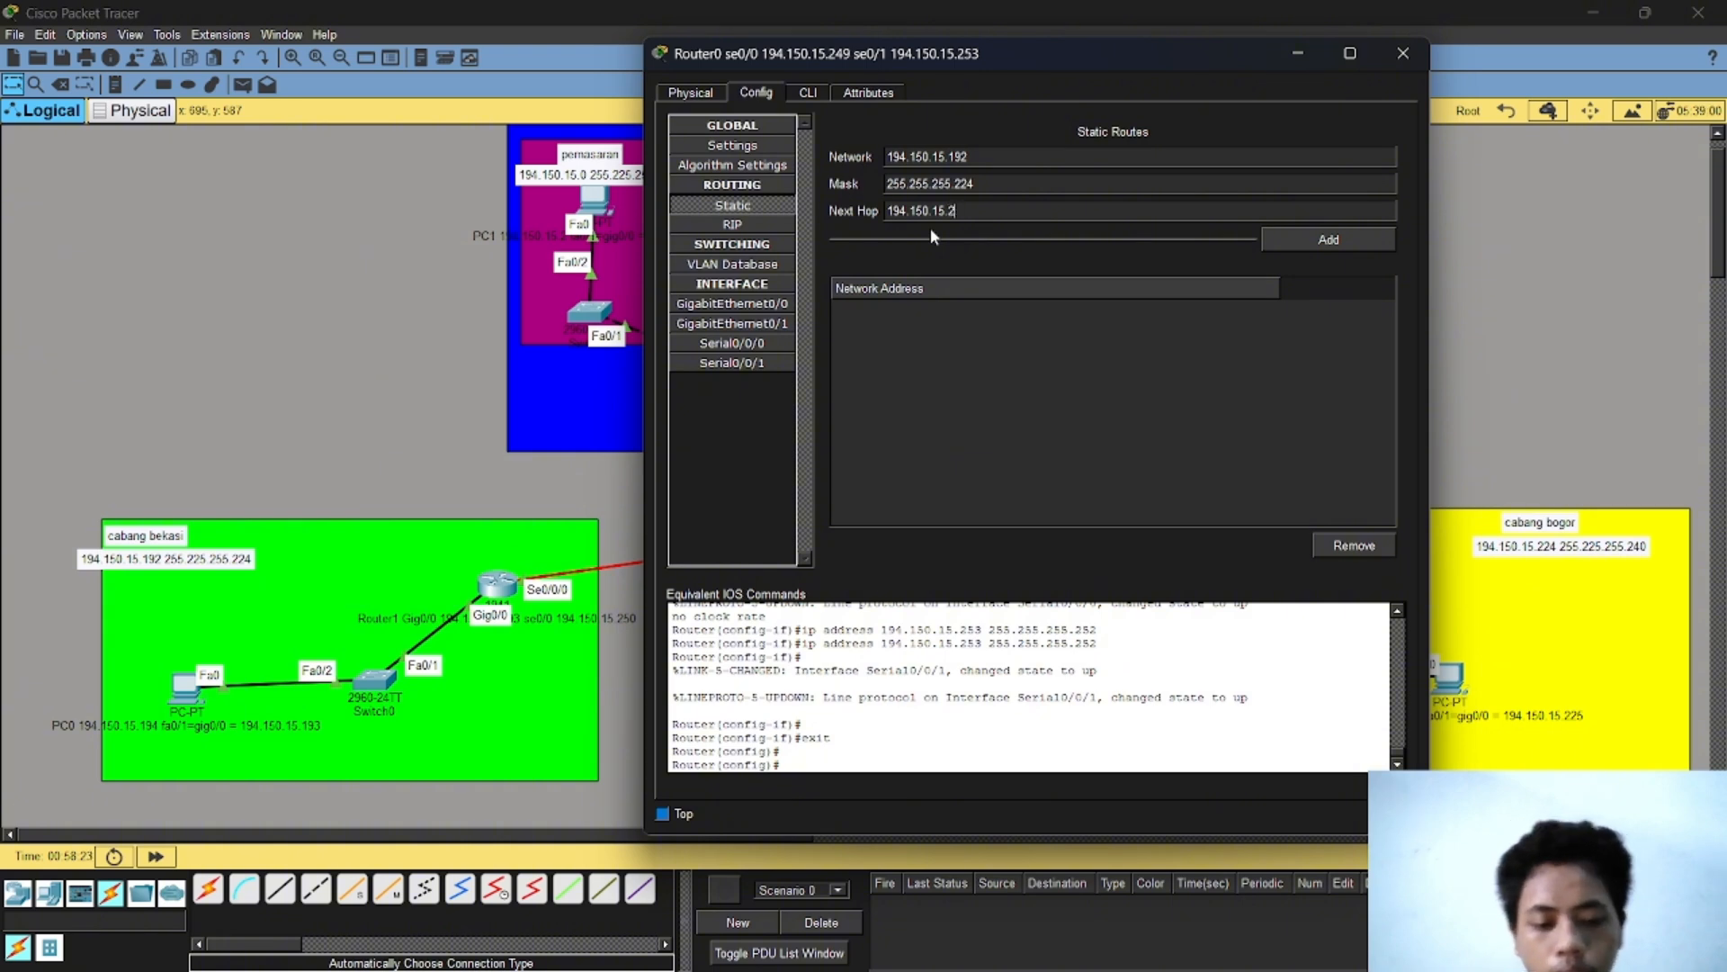
click(1305, 241)
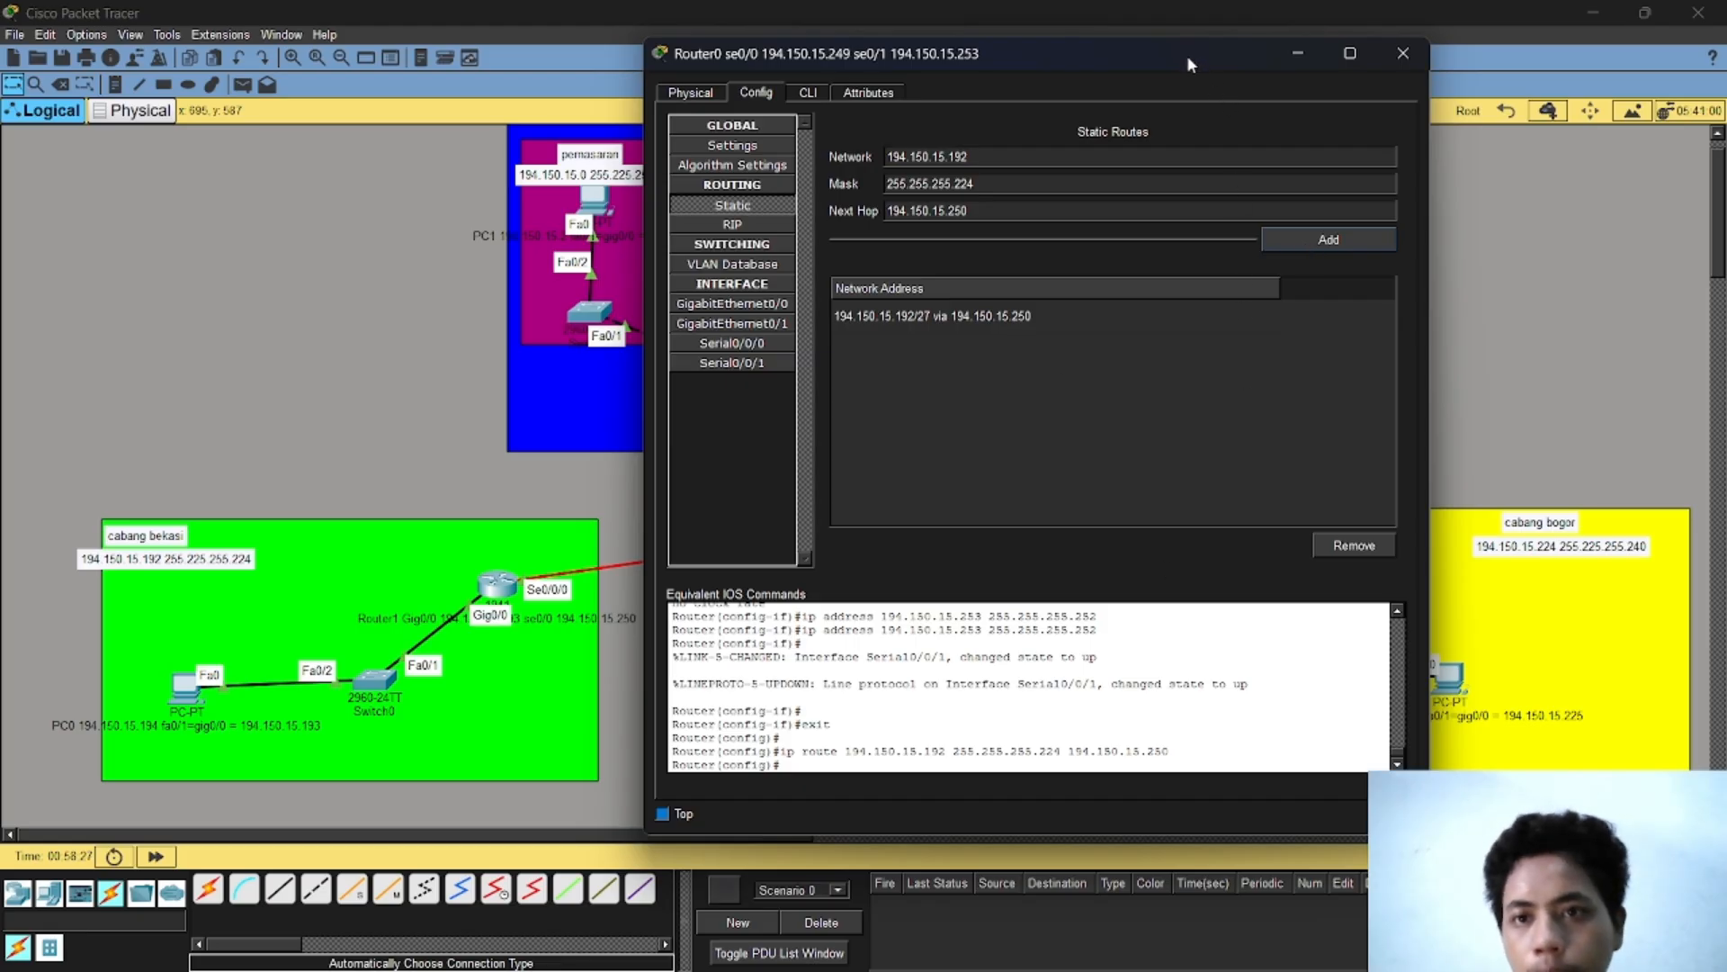
Step: Set network 194.150.15.224 and mask 255.255.255.240 for Router0's static route to cabang bogor
drag(1186, 56, 891, 105)
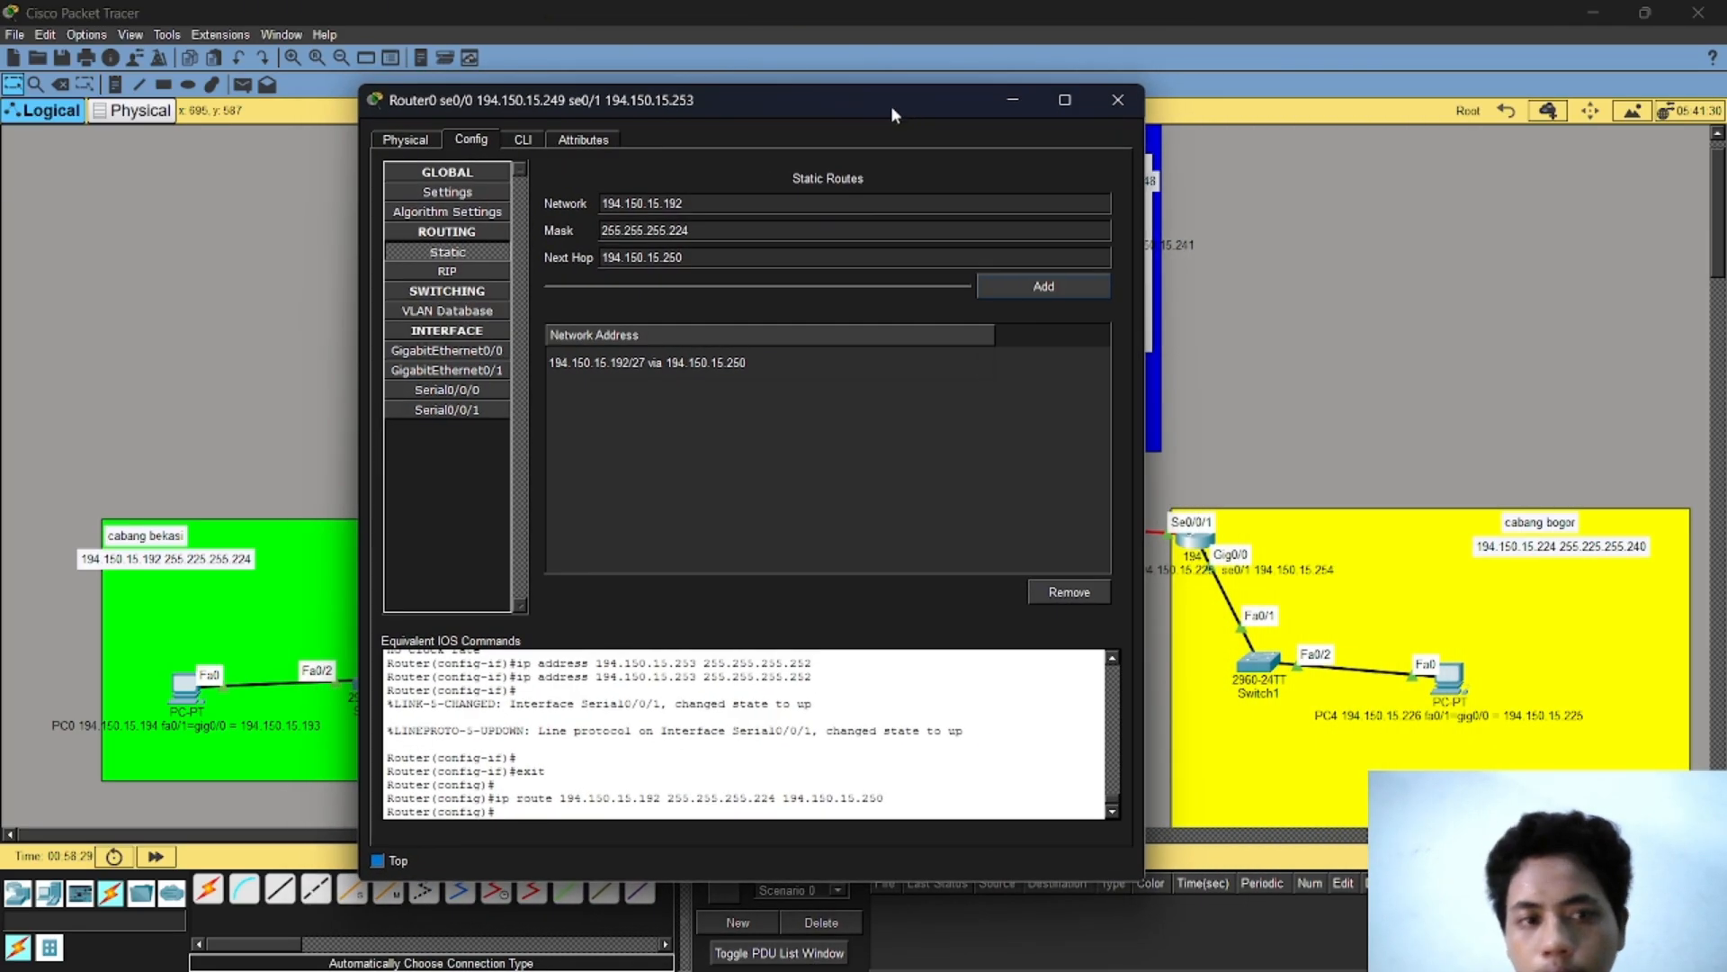
click(719, 207)
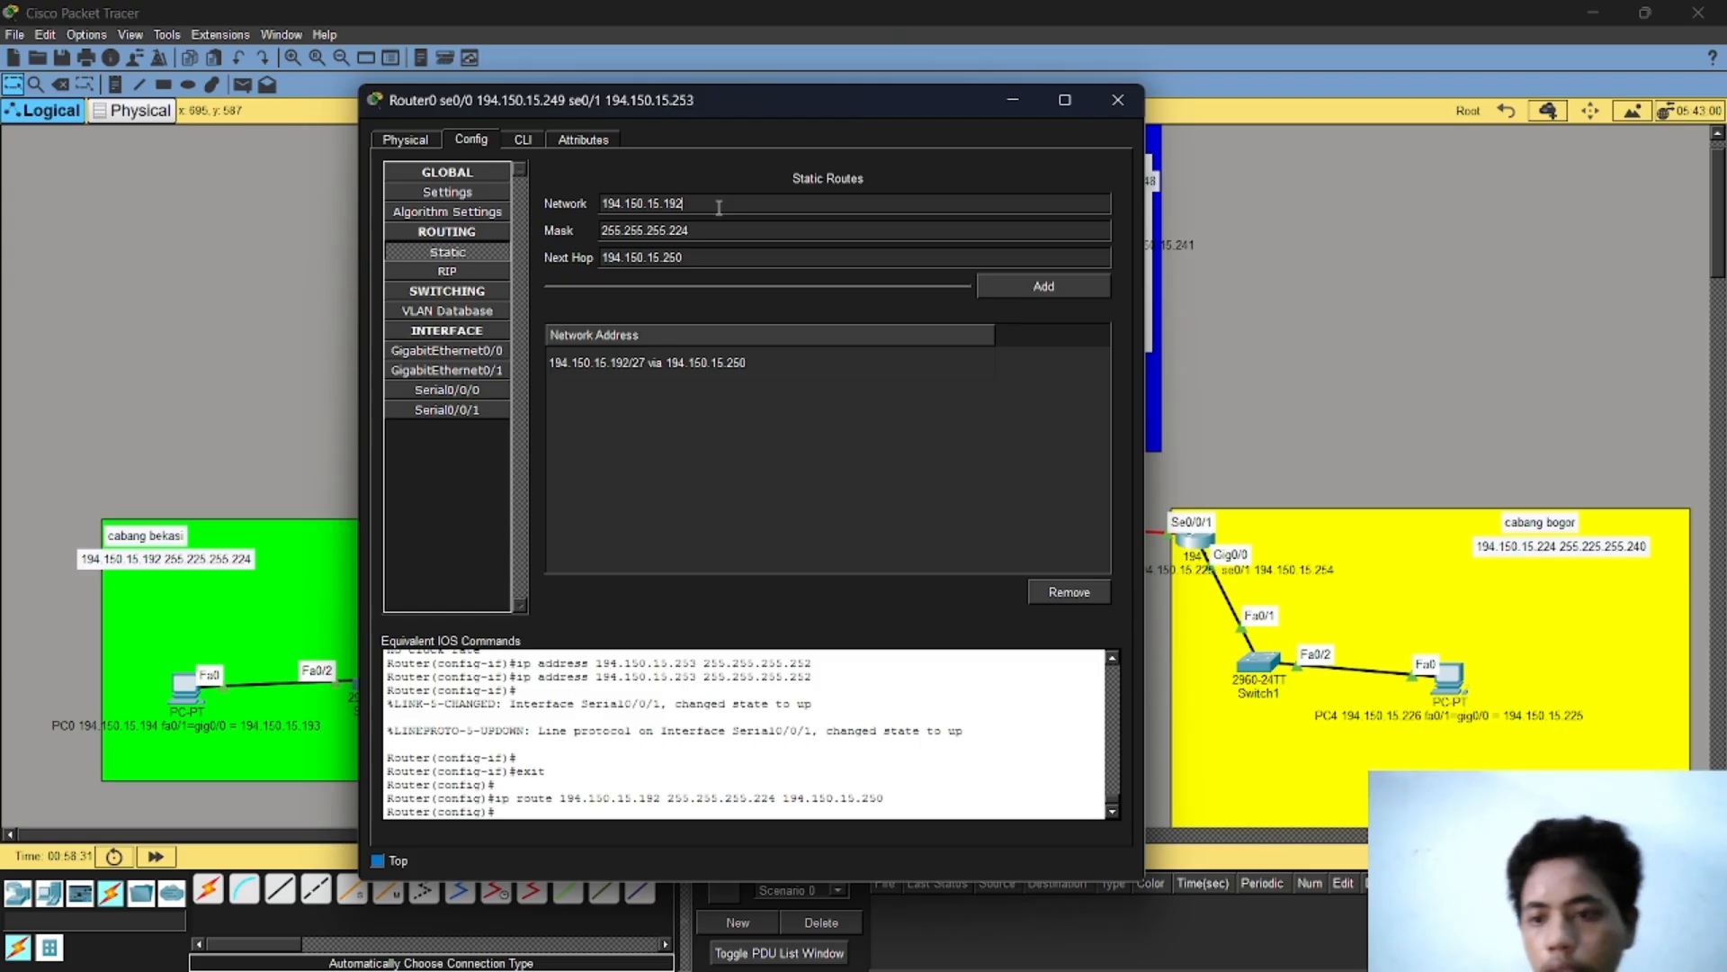
key(BackSpace)
key(BackSpace)
text(224)
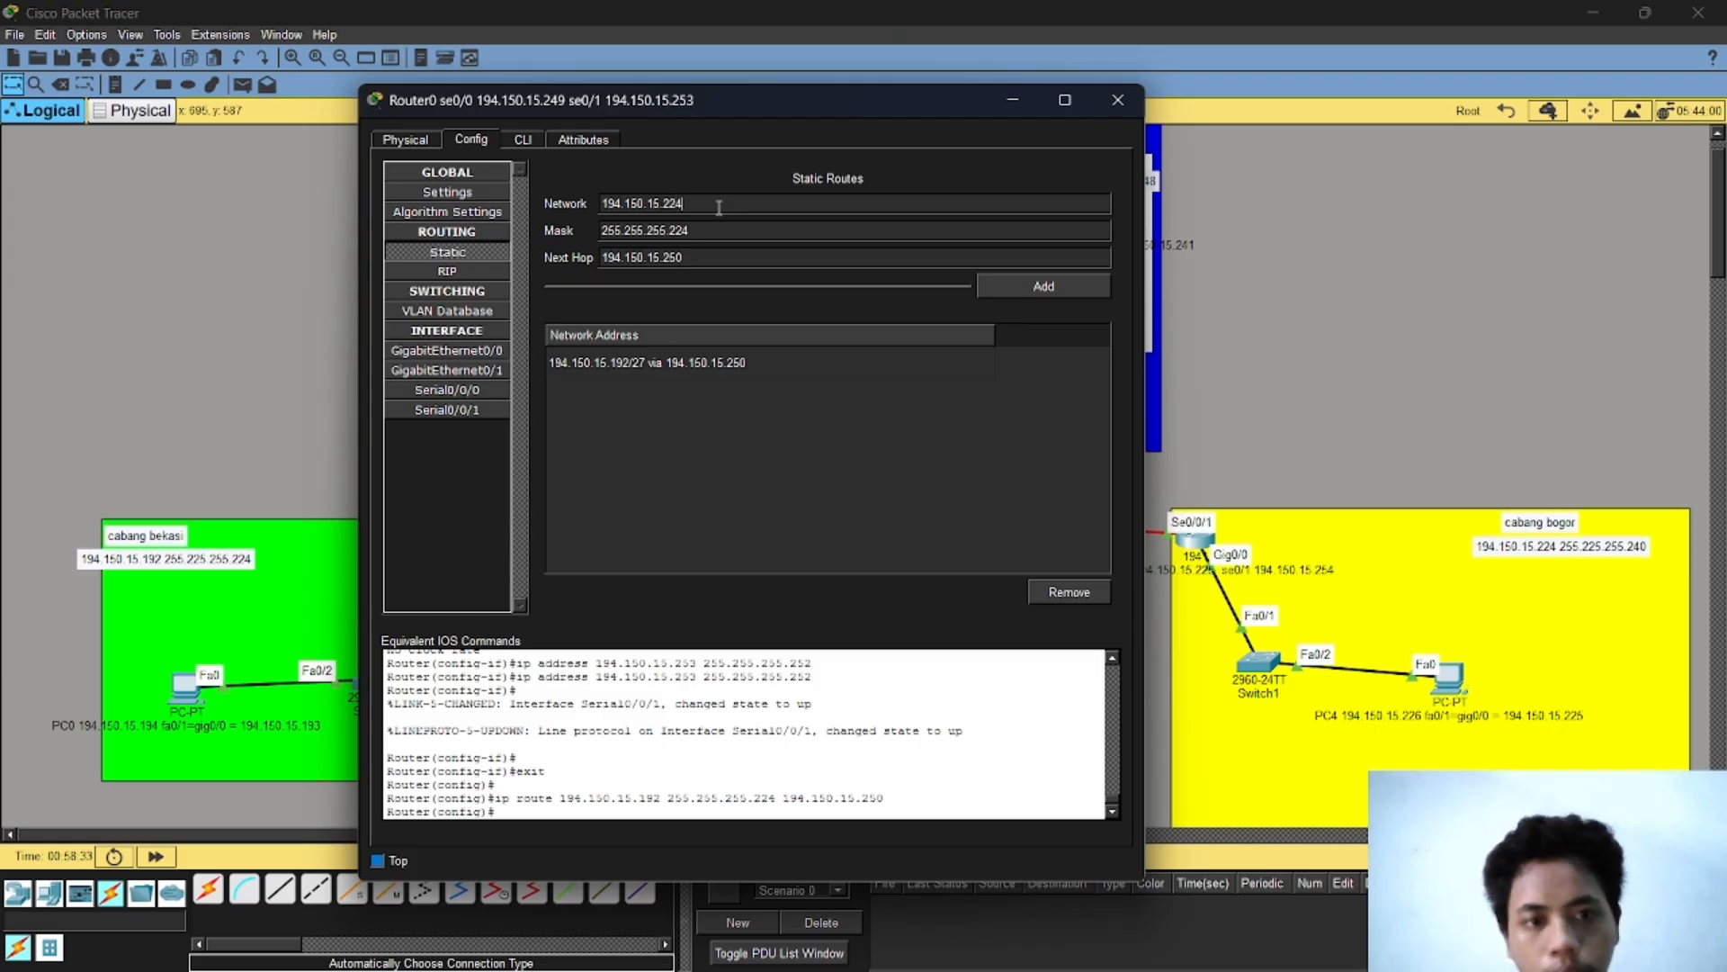
key(BackSpace)
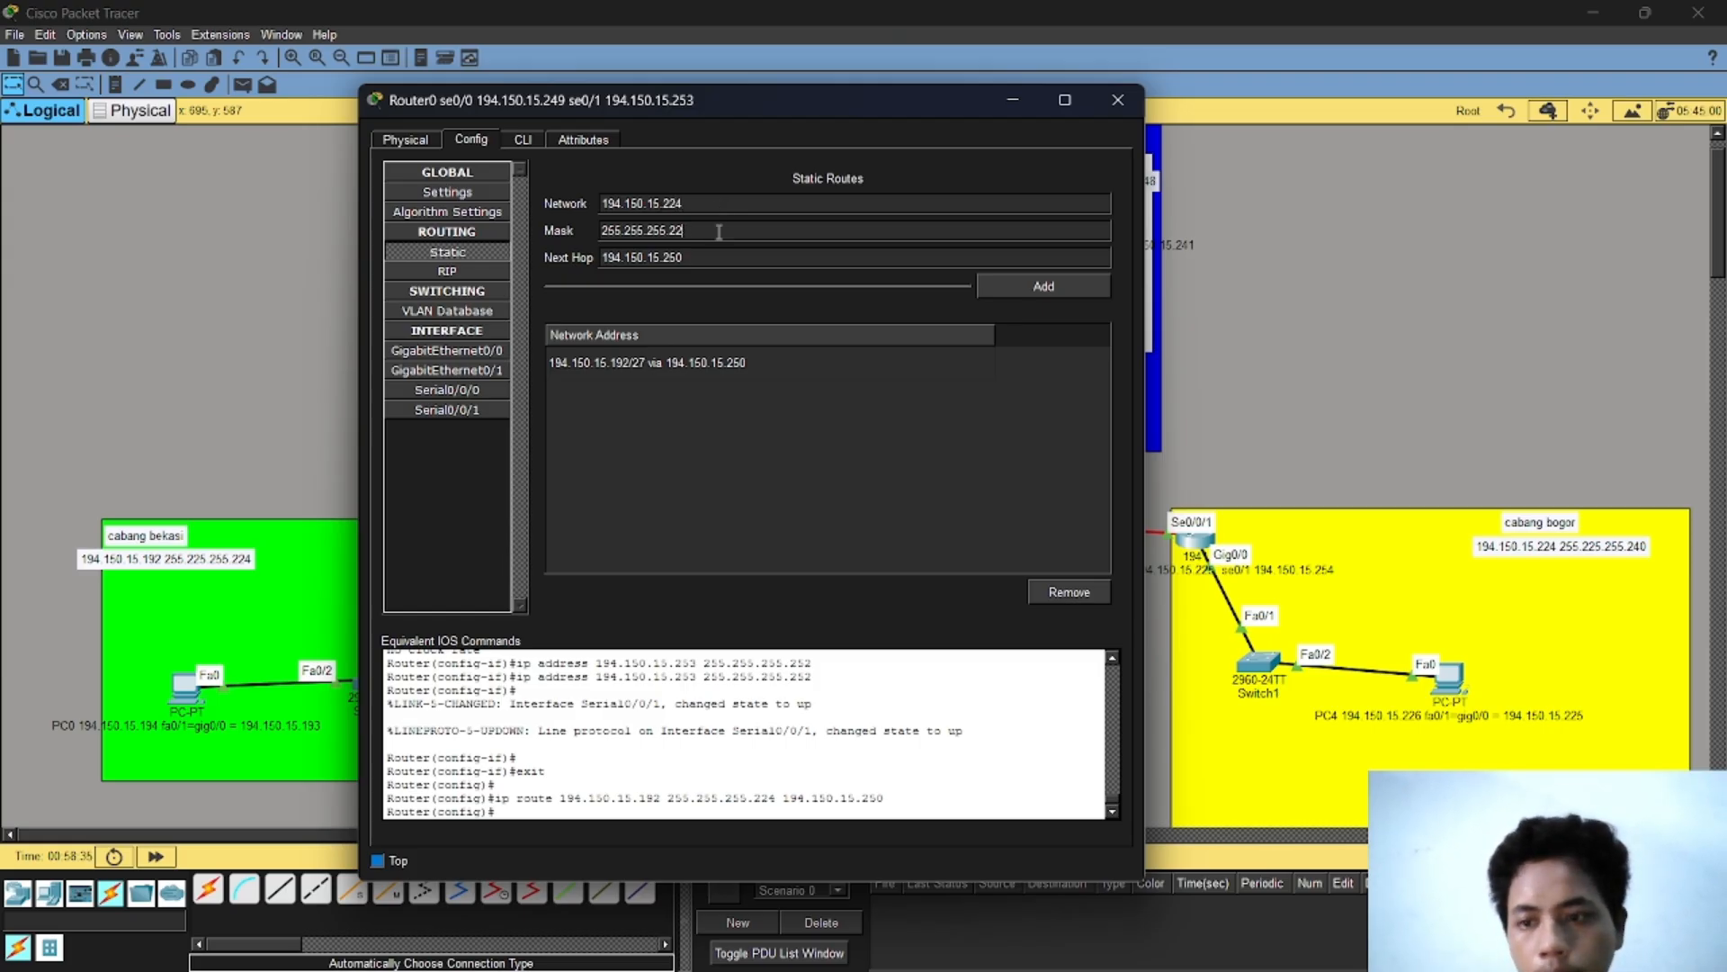
text(40)
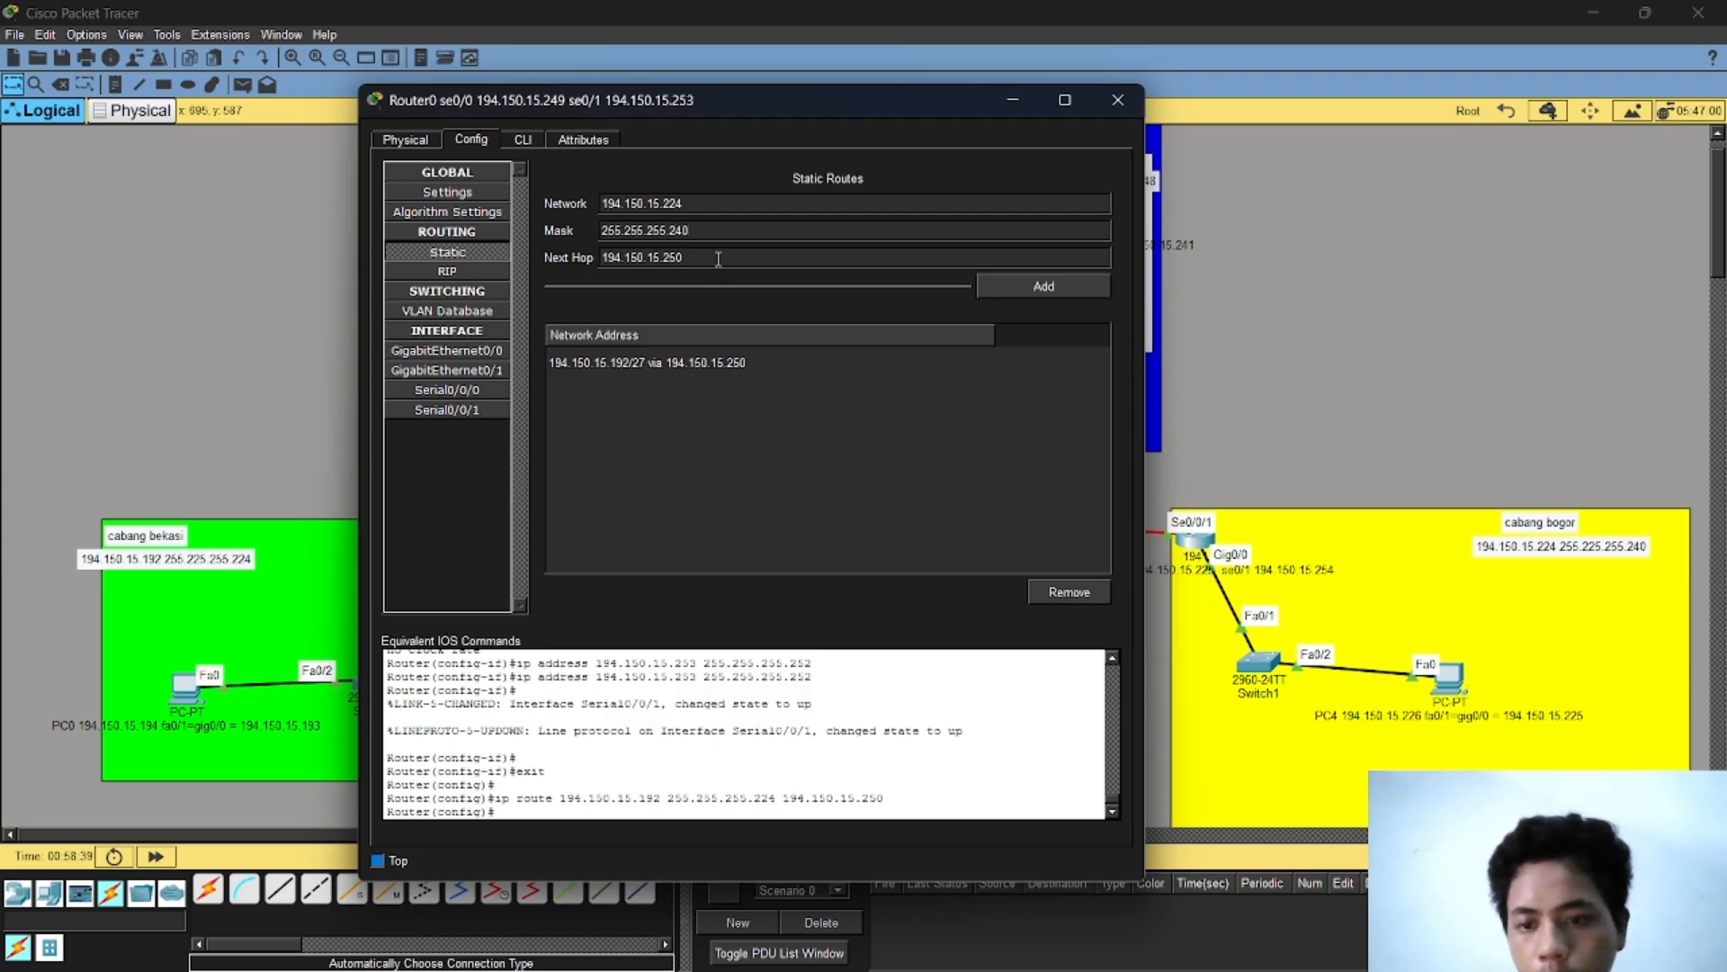
Step: Set the cabang bogor route's next hop to 194.150.15.254 and add it on Router0
key(BackSpace)
text(4)
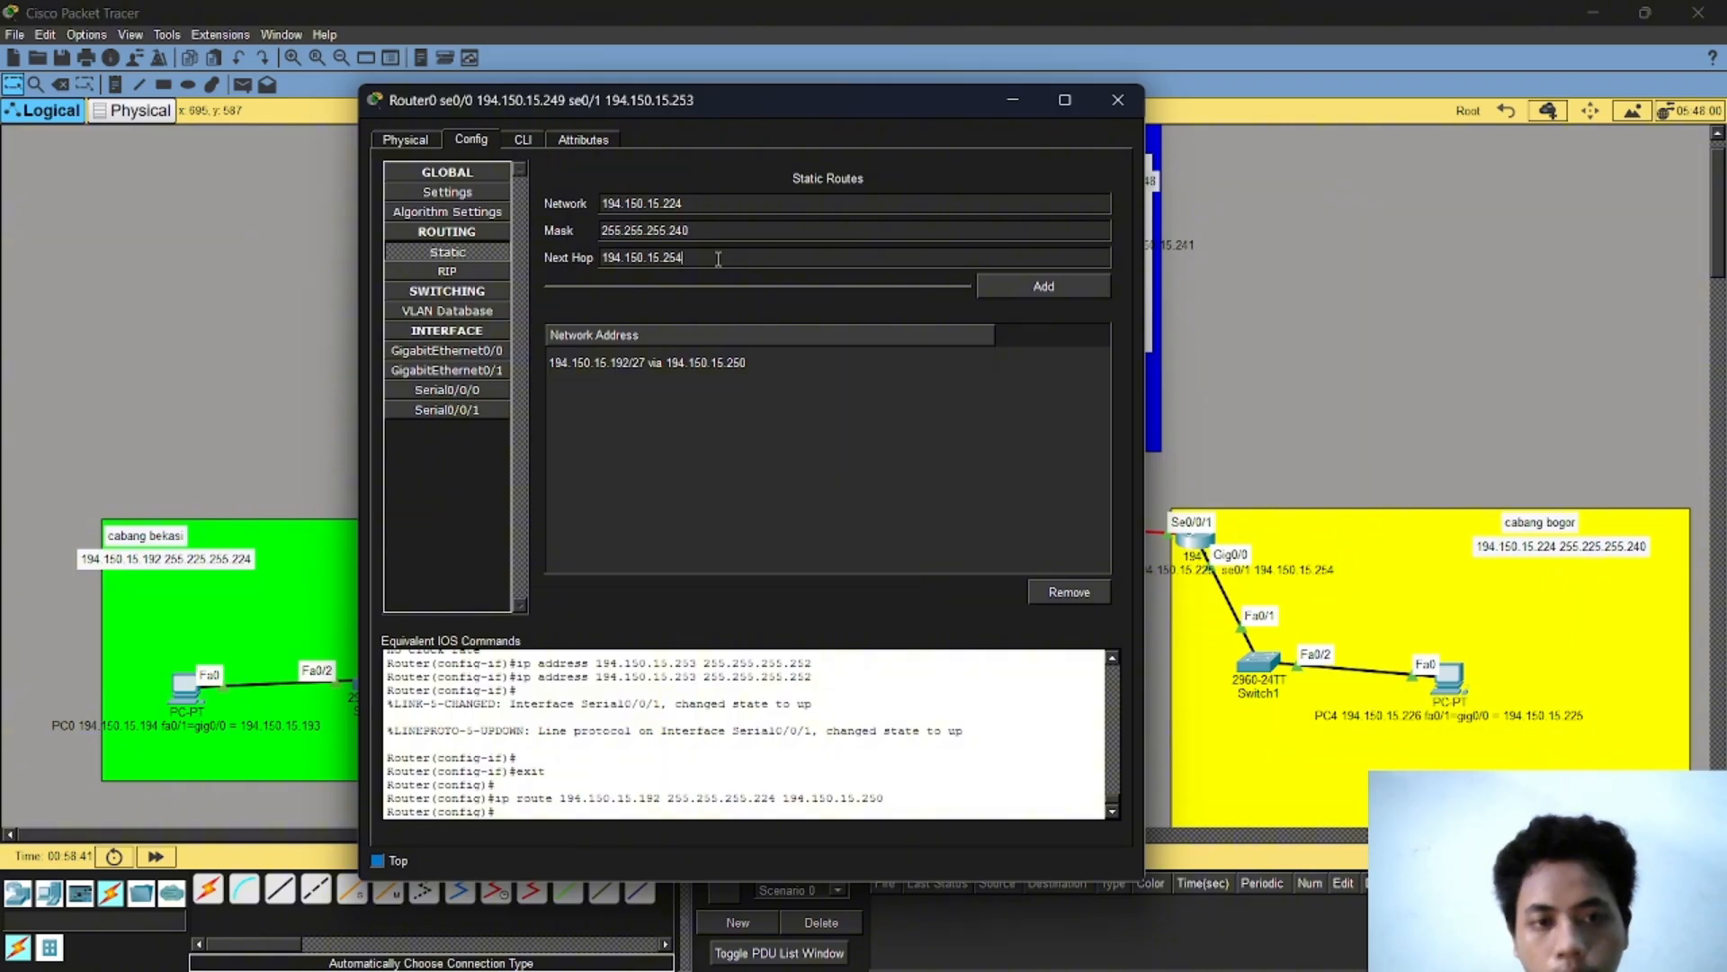
click(1006, 297)
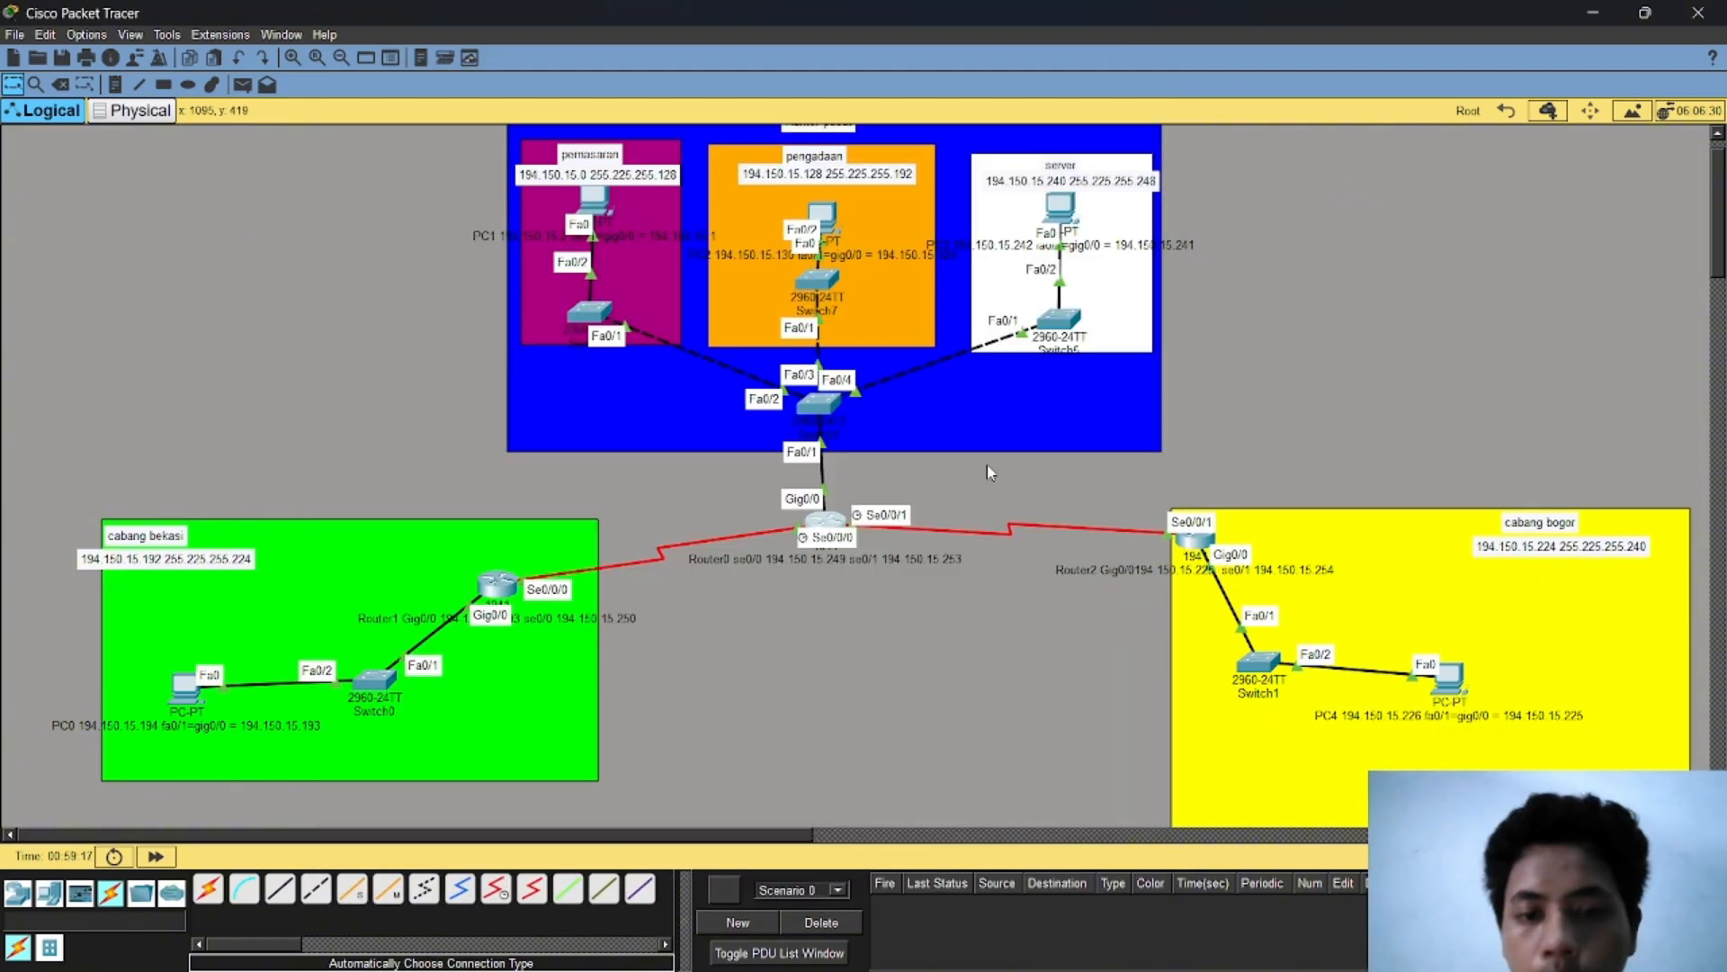
Step: Set the clock rate of both Serial0/0/0 and Serial0/0/1 on Router0 to 125000
click(824, 522)
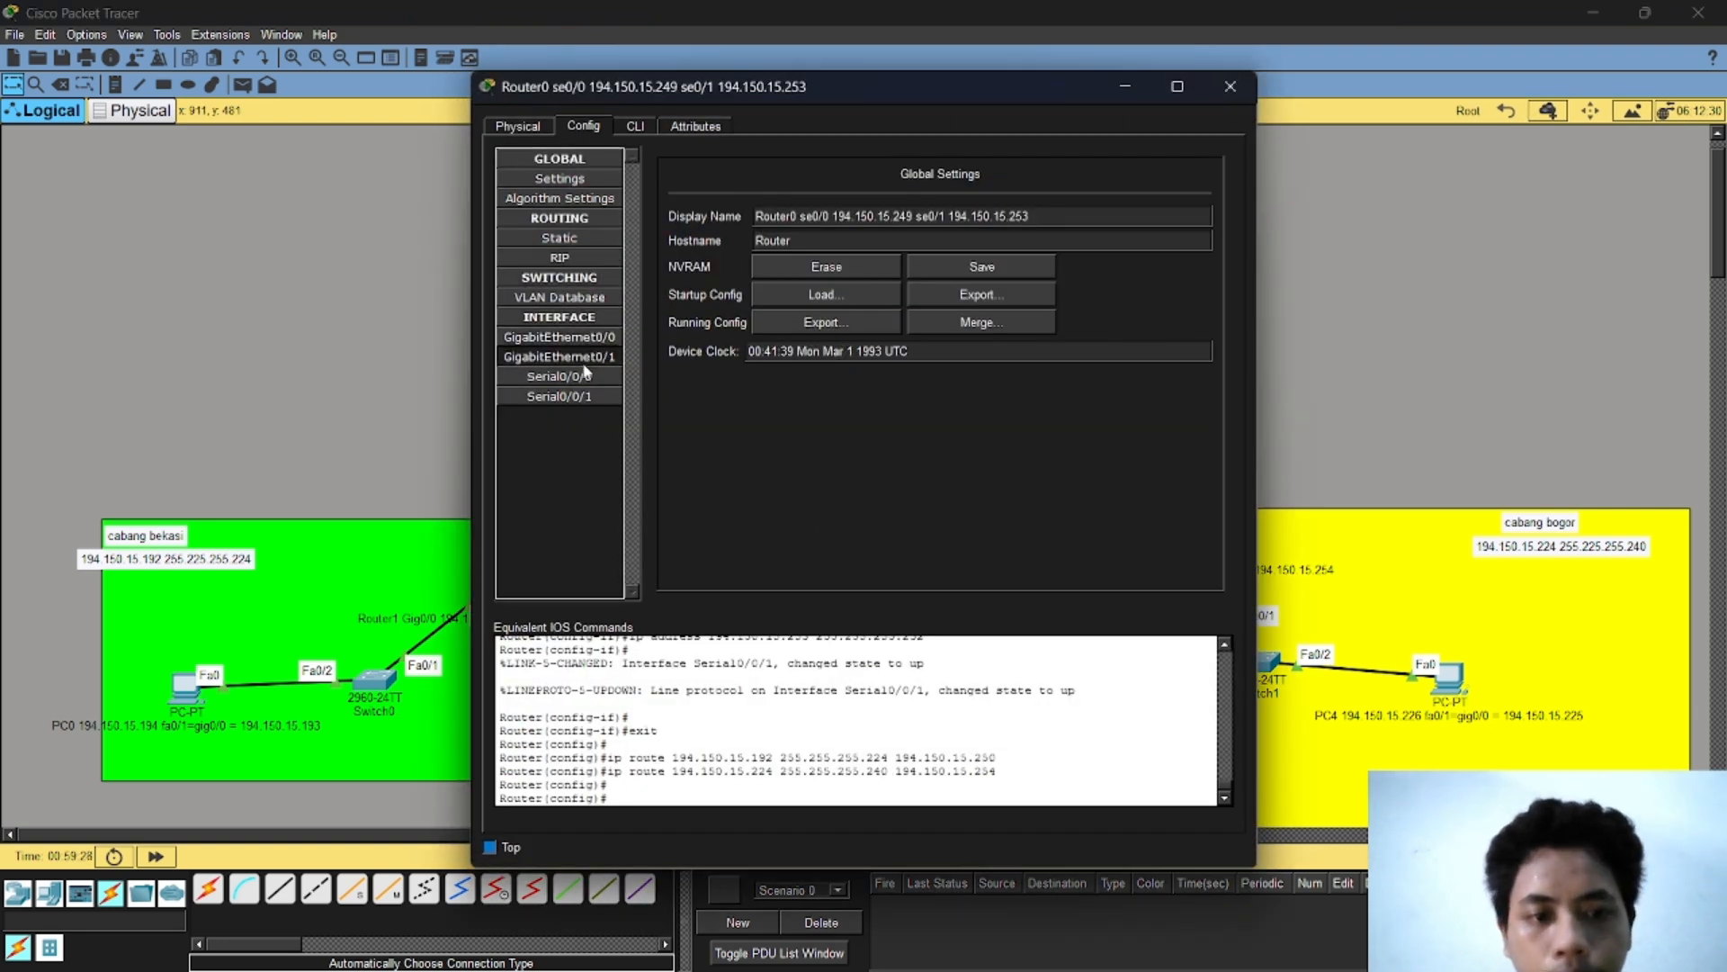
click(576, 371)
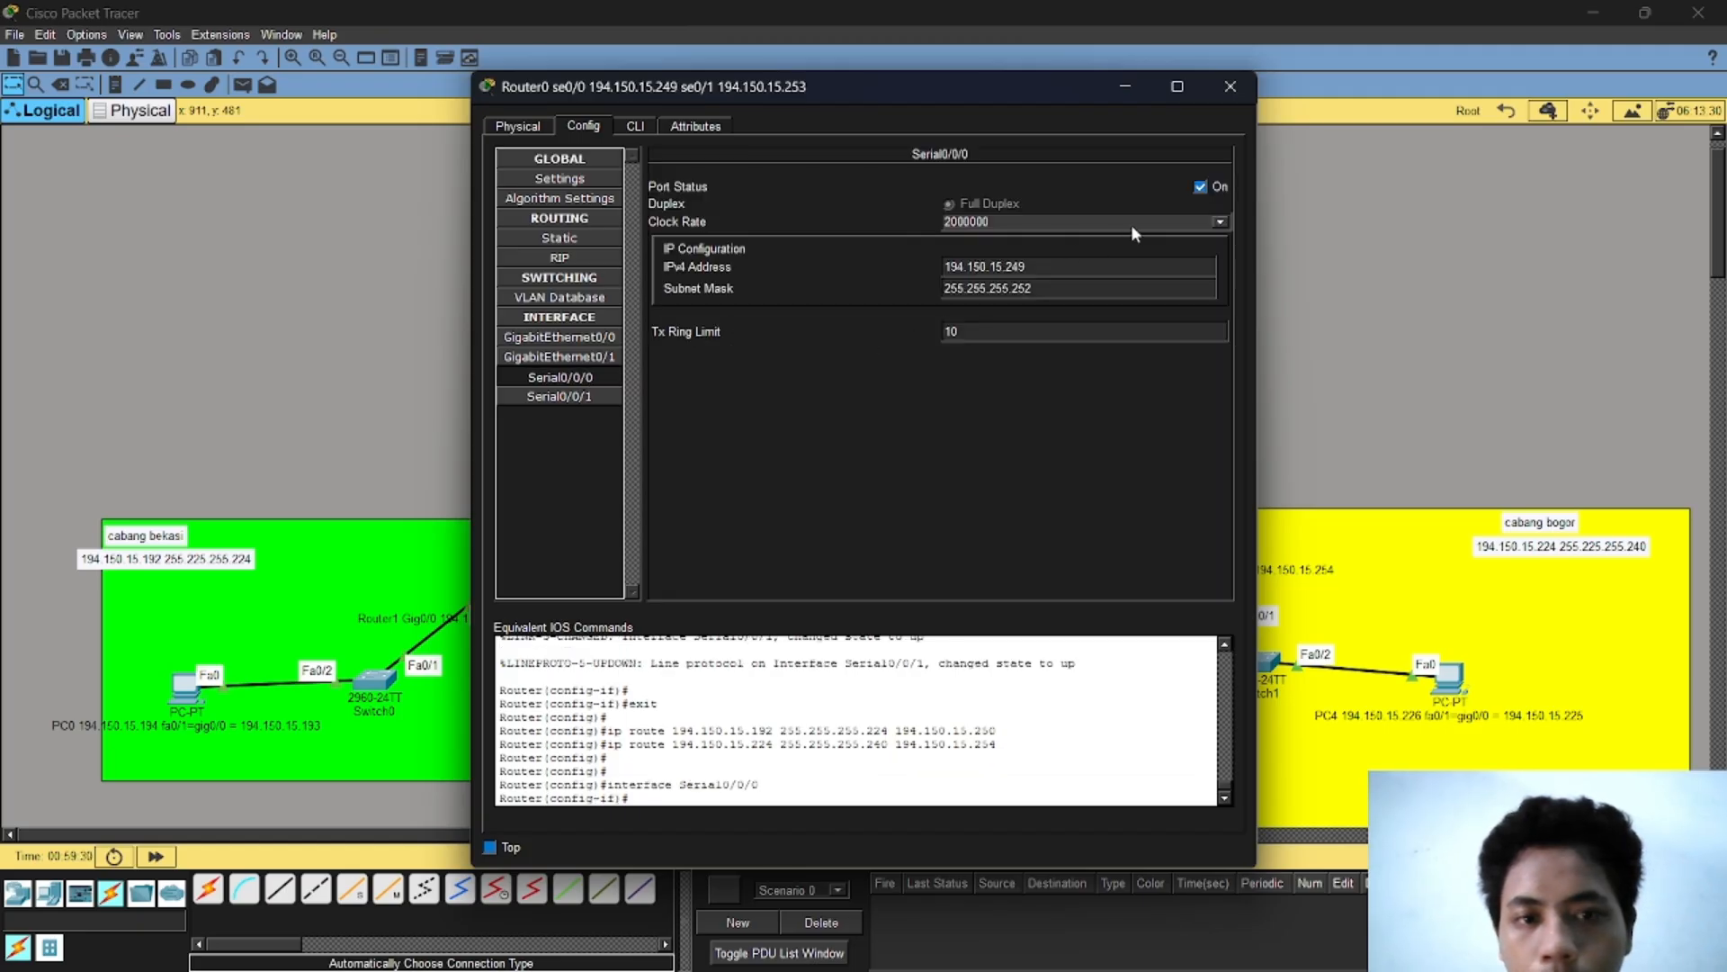
click(1168, 221)
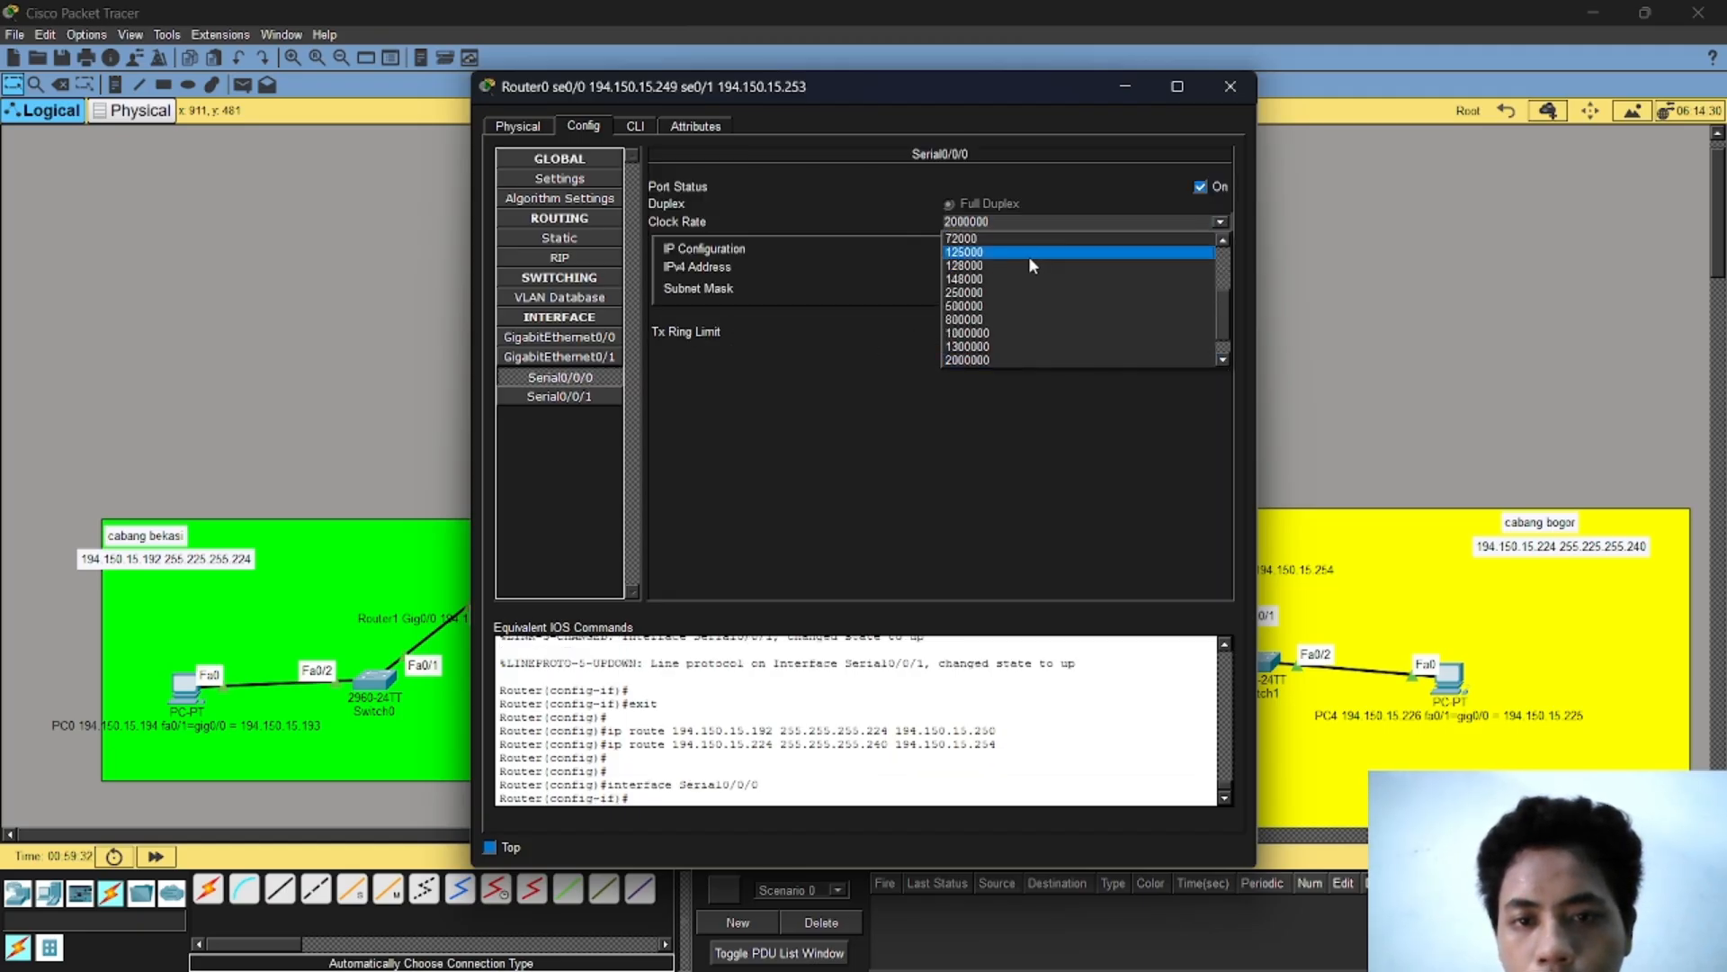
click(967, 252)
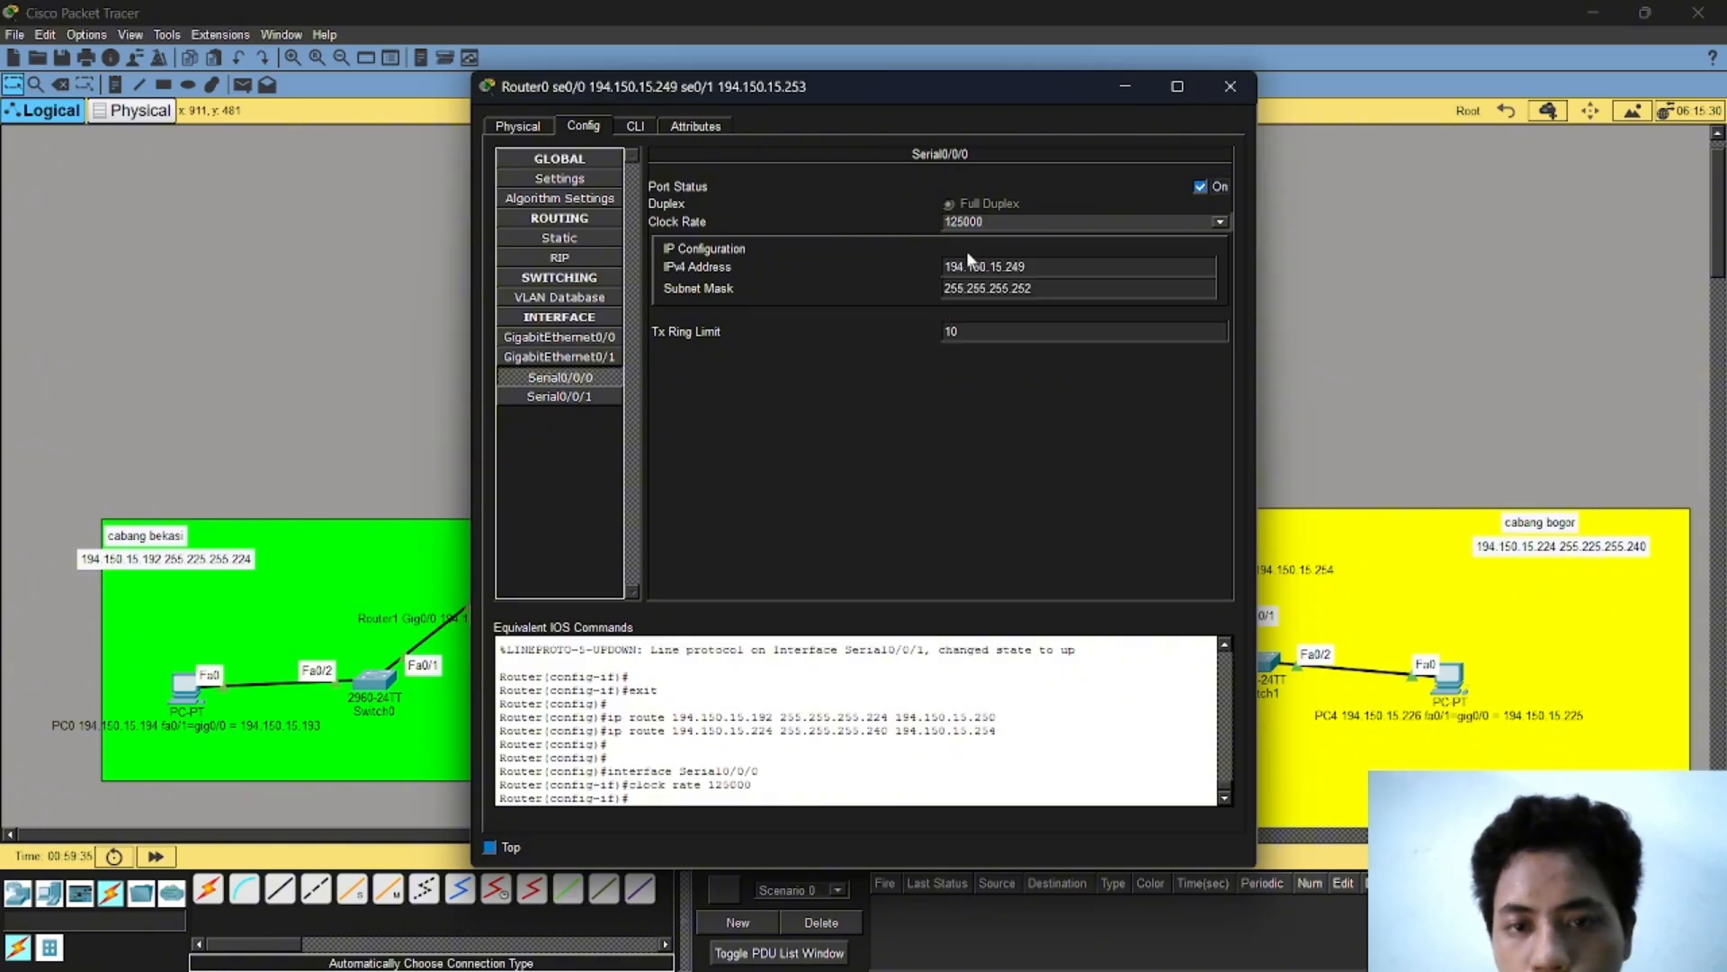
click(588, 397)
click(1077, 216)
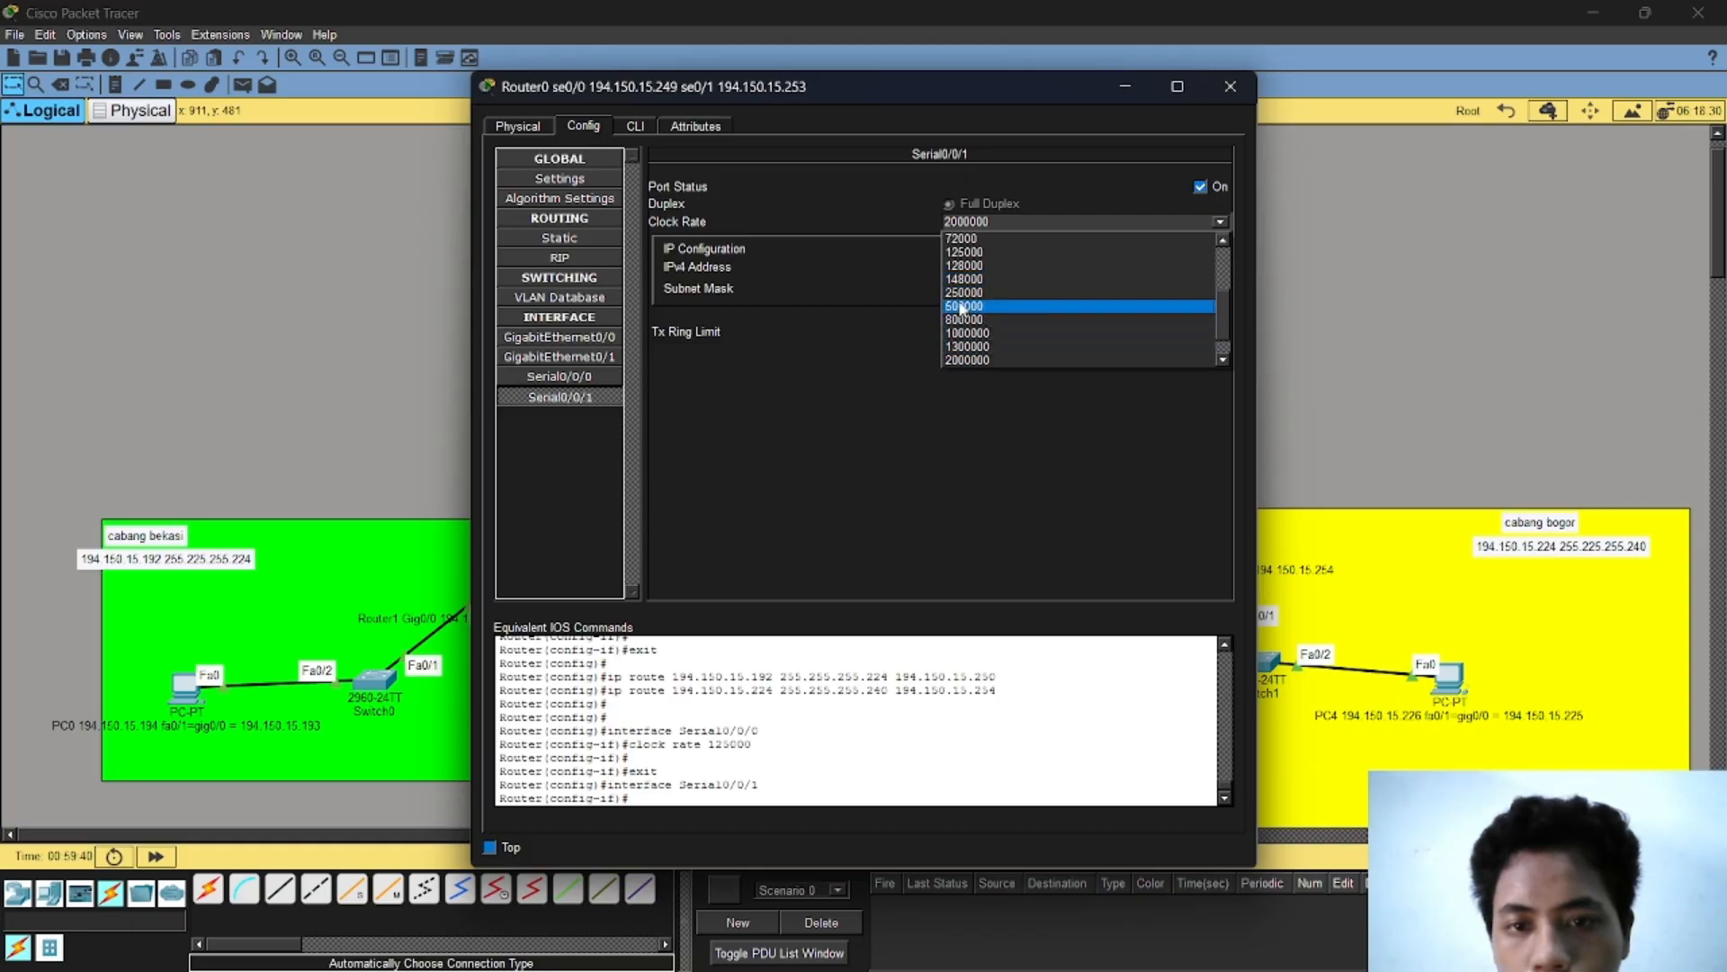
click(964, 254)
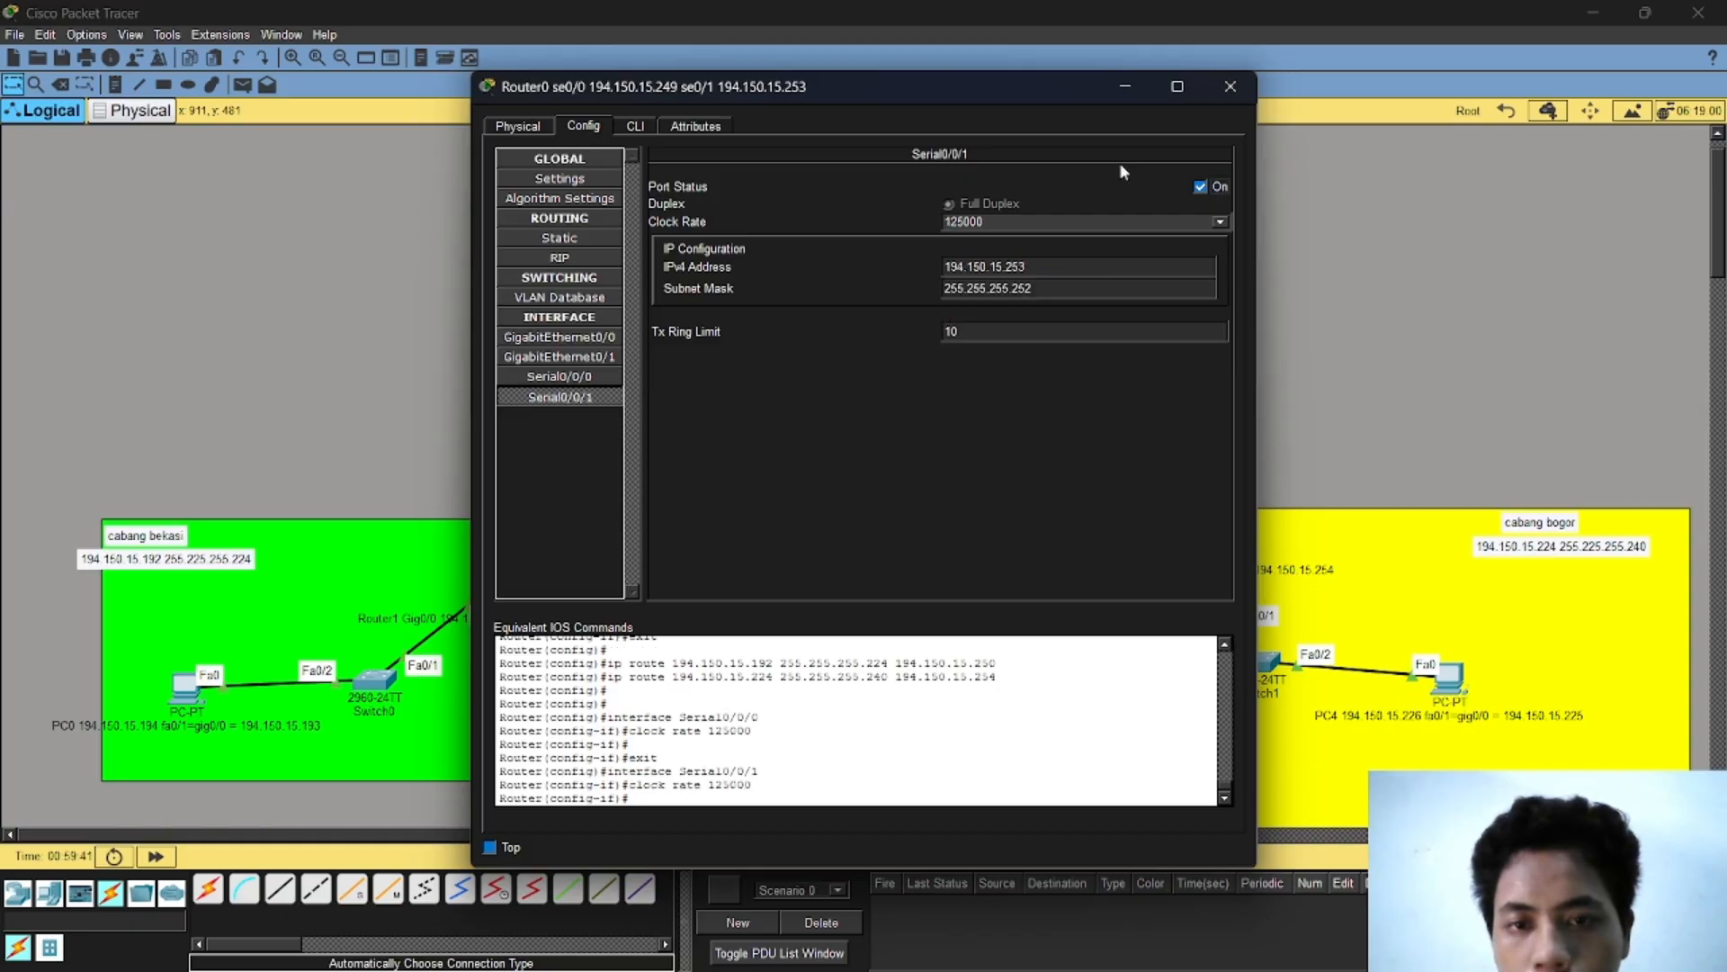
click(1230, 86)
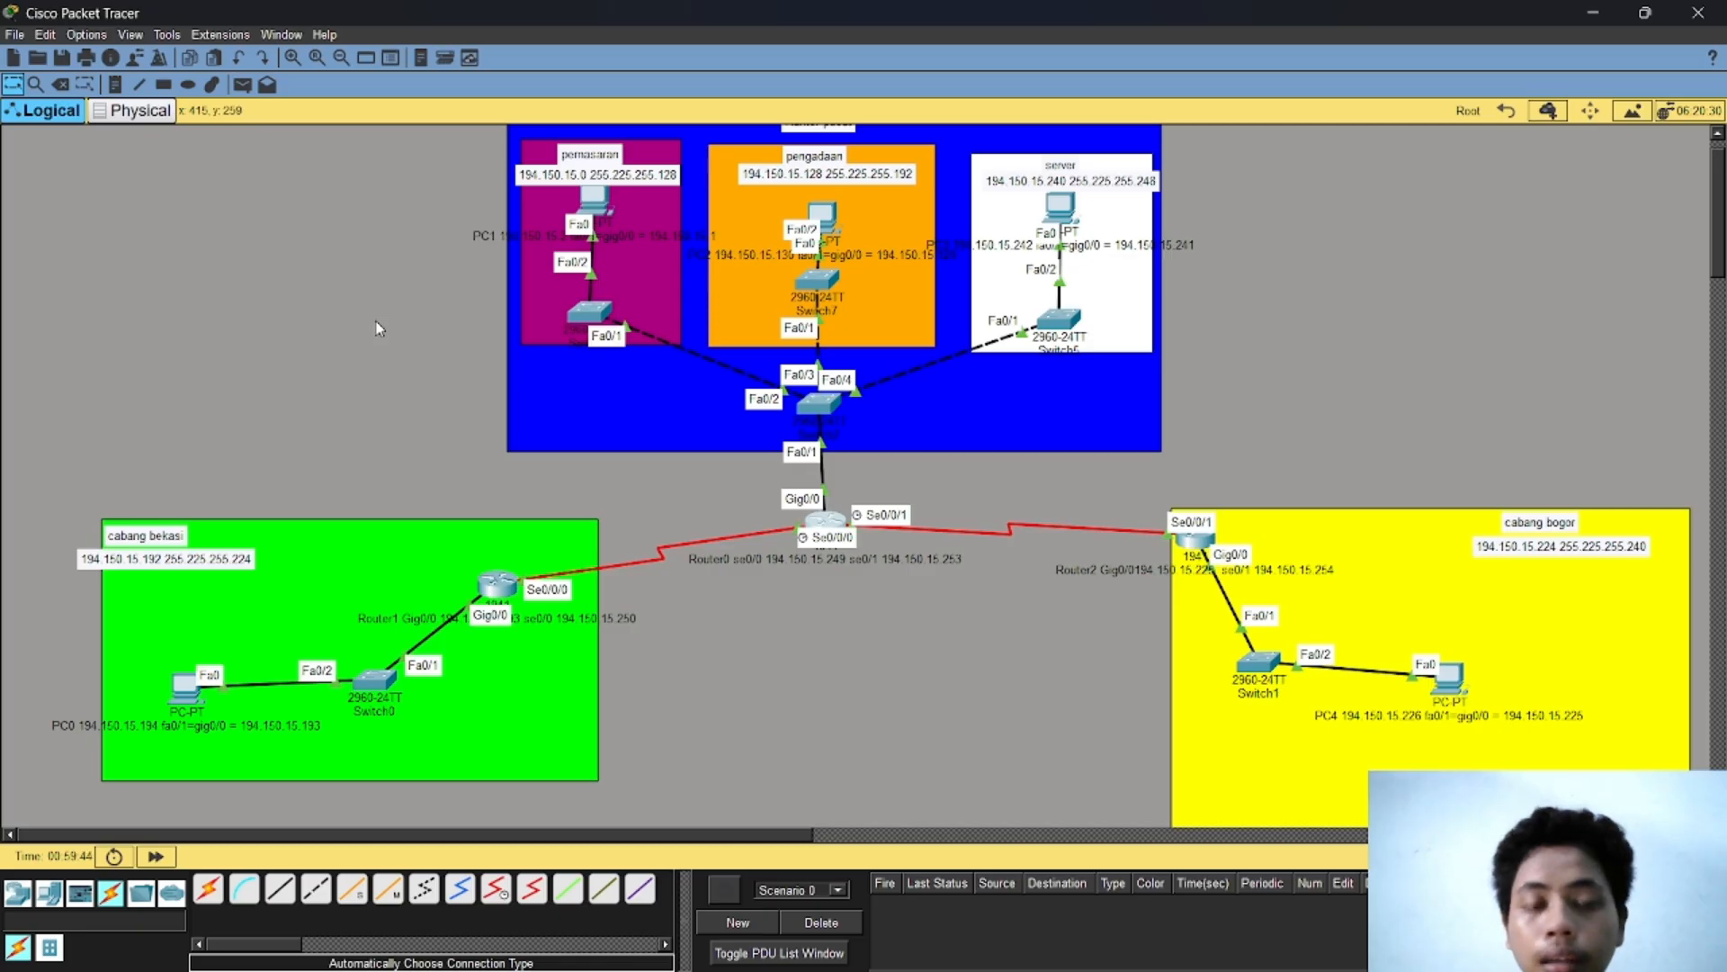
Step: Ping PC4 in cabang bogor at 194.150.15.226 from PC0's command prompt
click(181, 701)
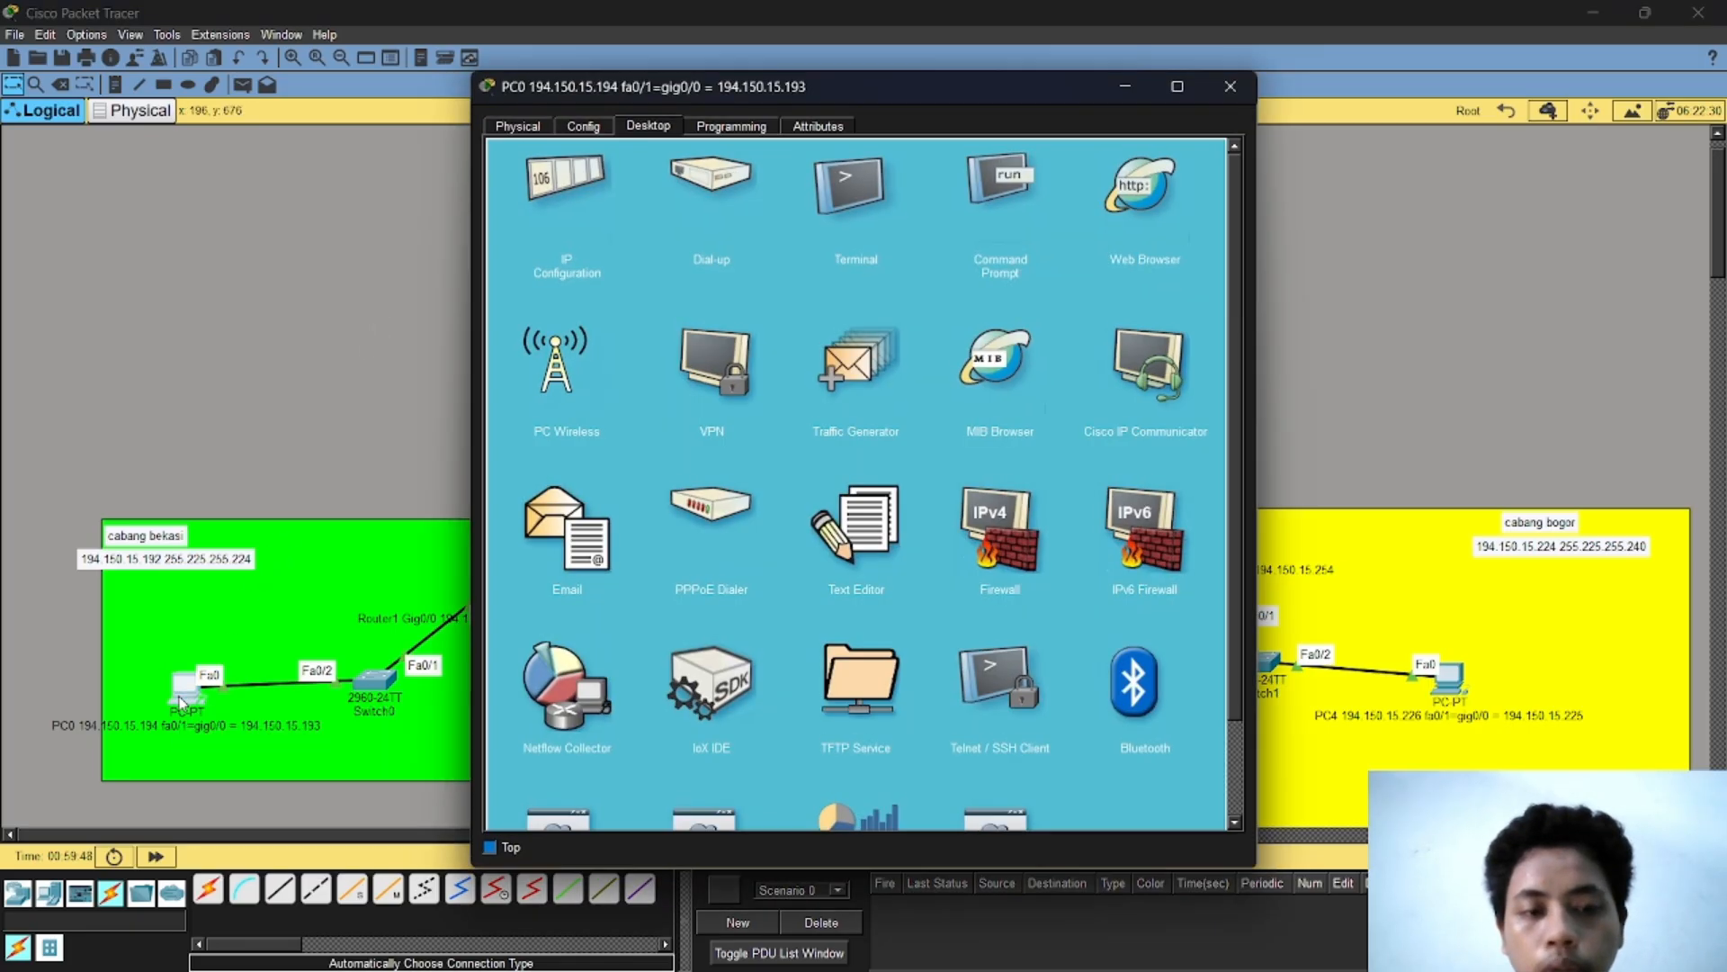
drag(977, 87, 689, 106)
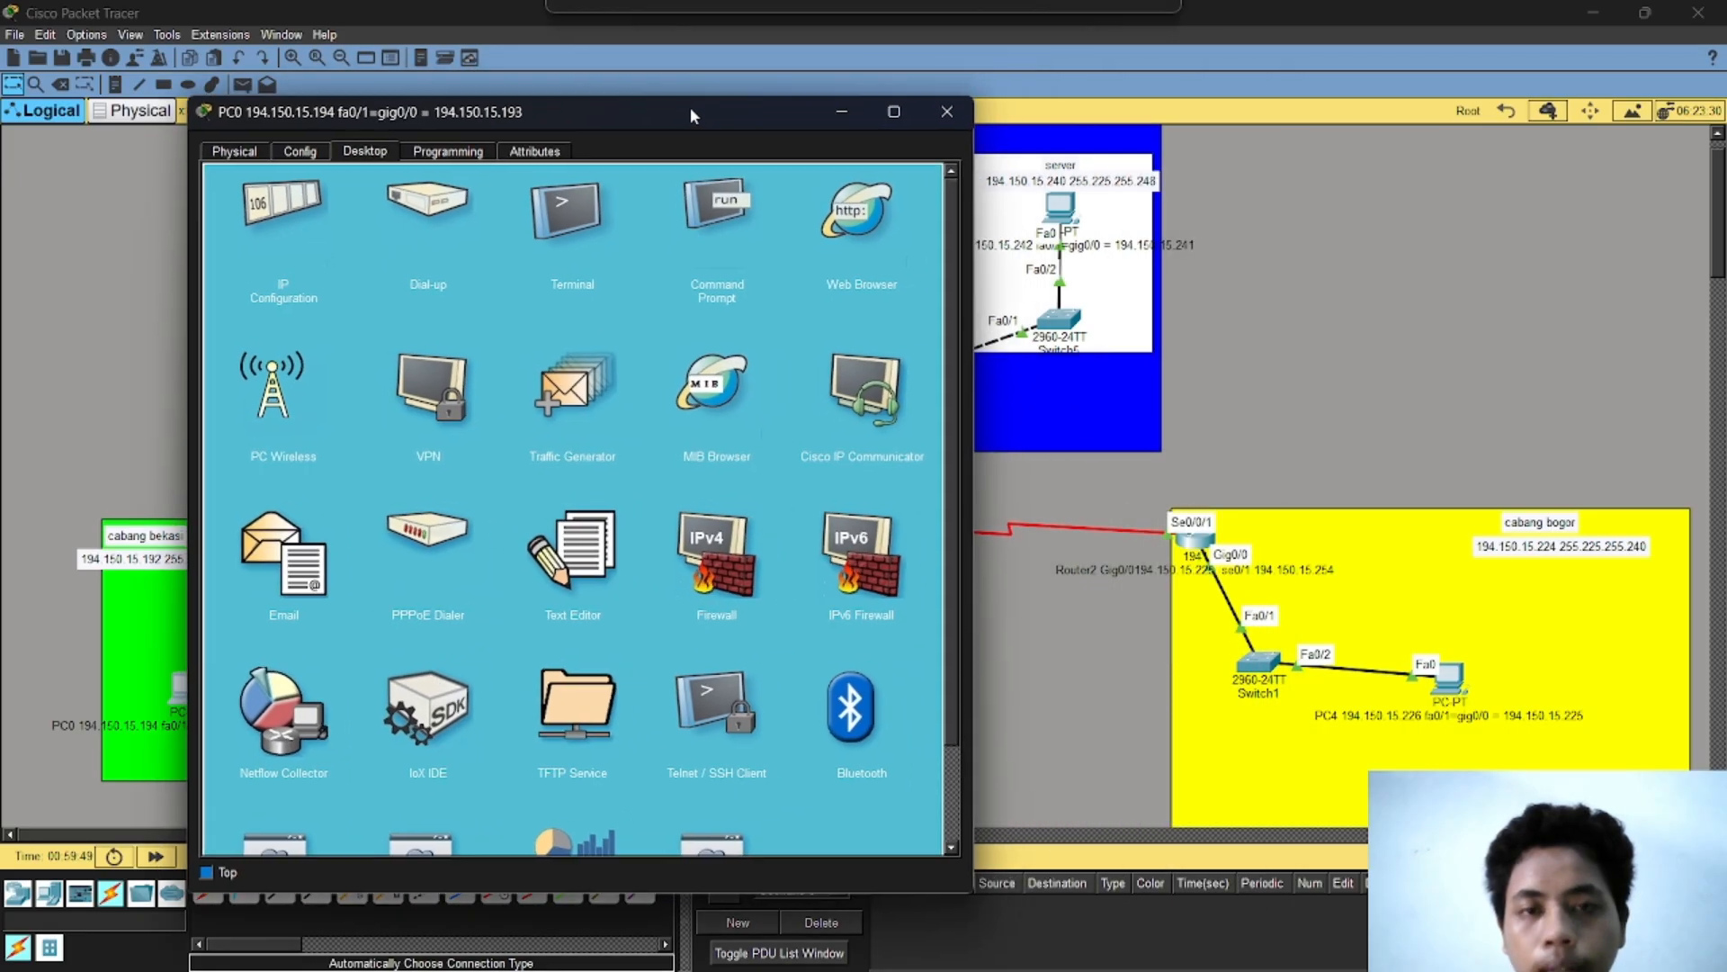
click(712, 188)
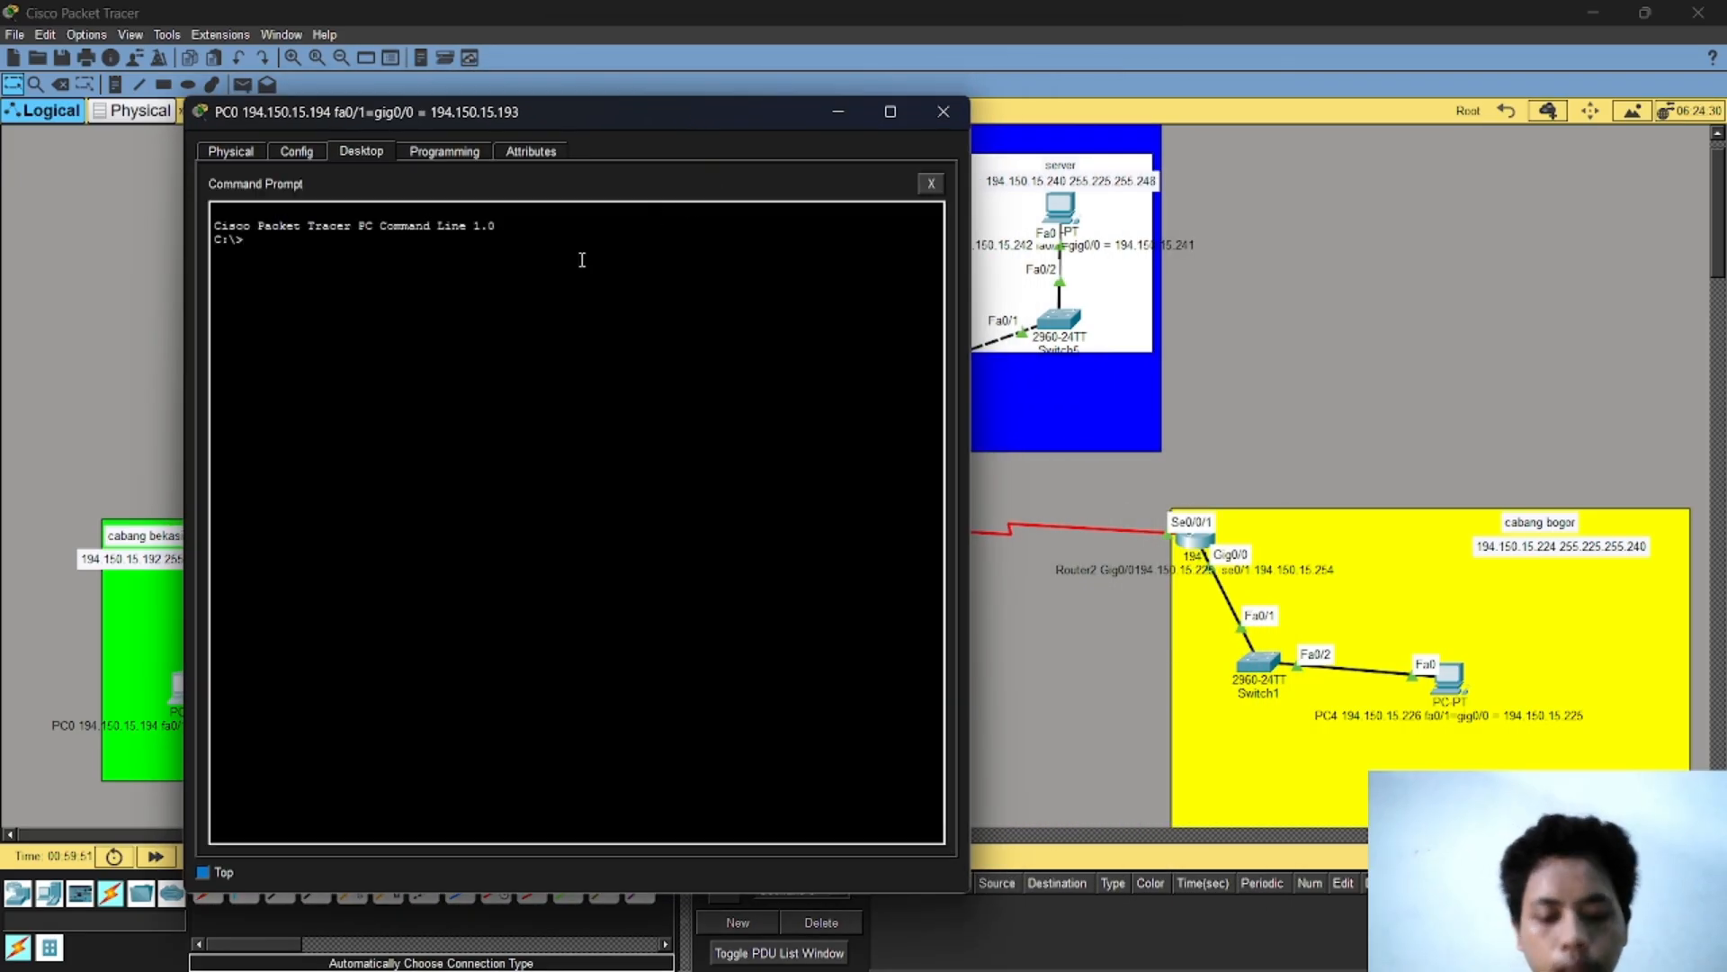
text(ping)
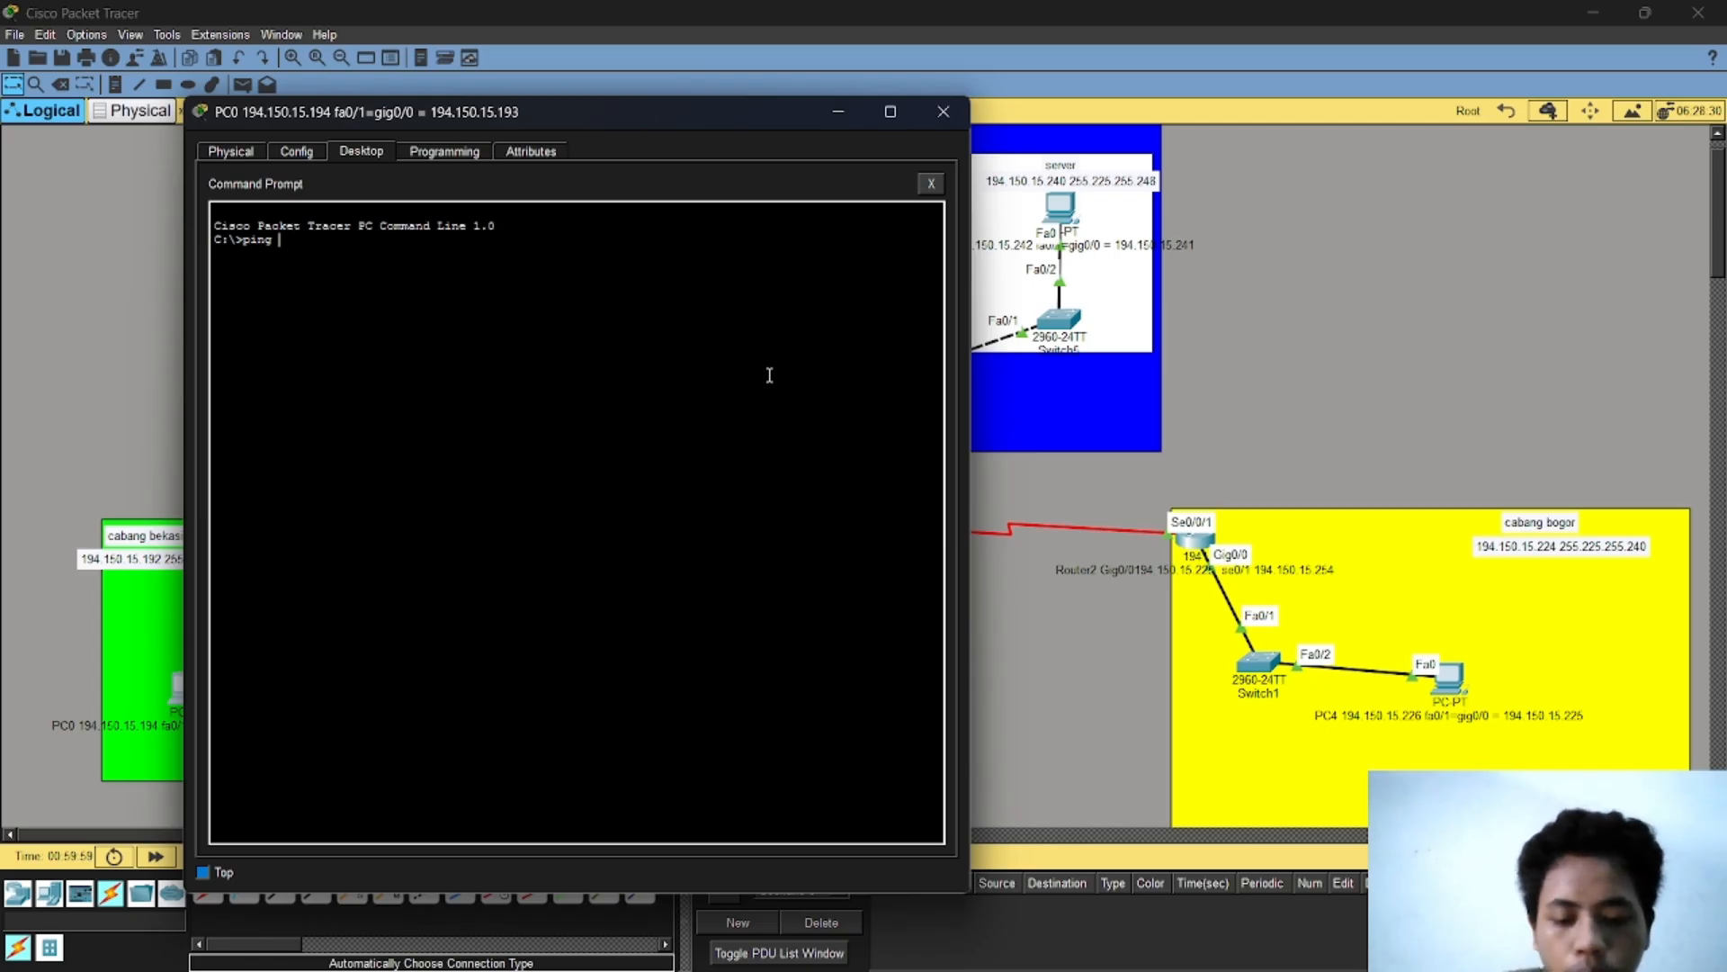
text(194)
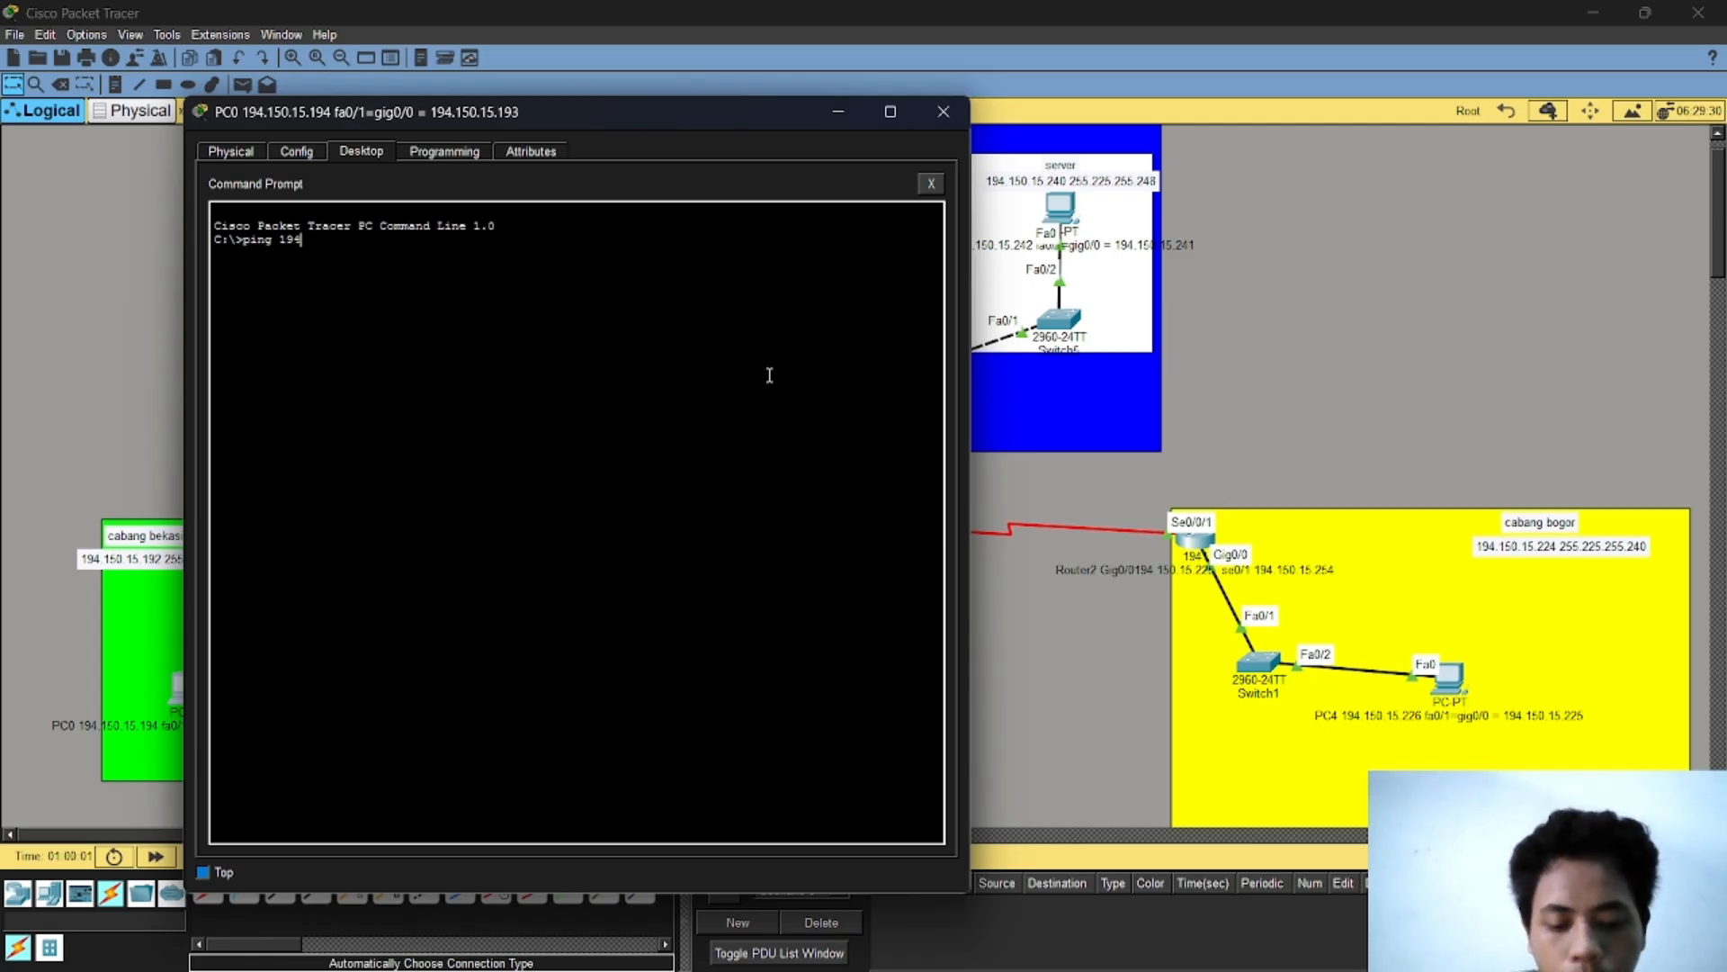
text(.150.15)
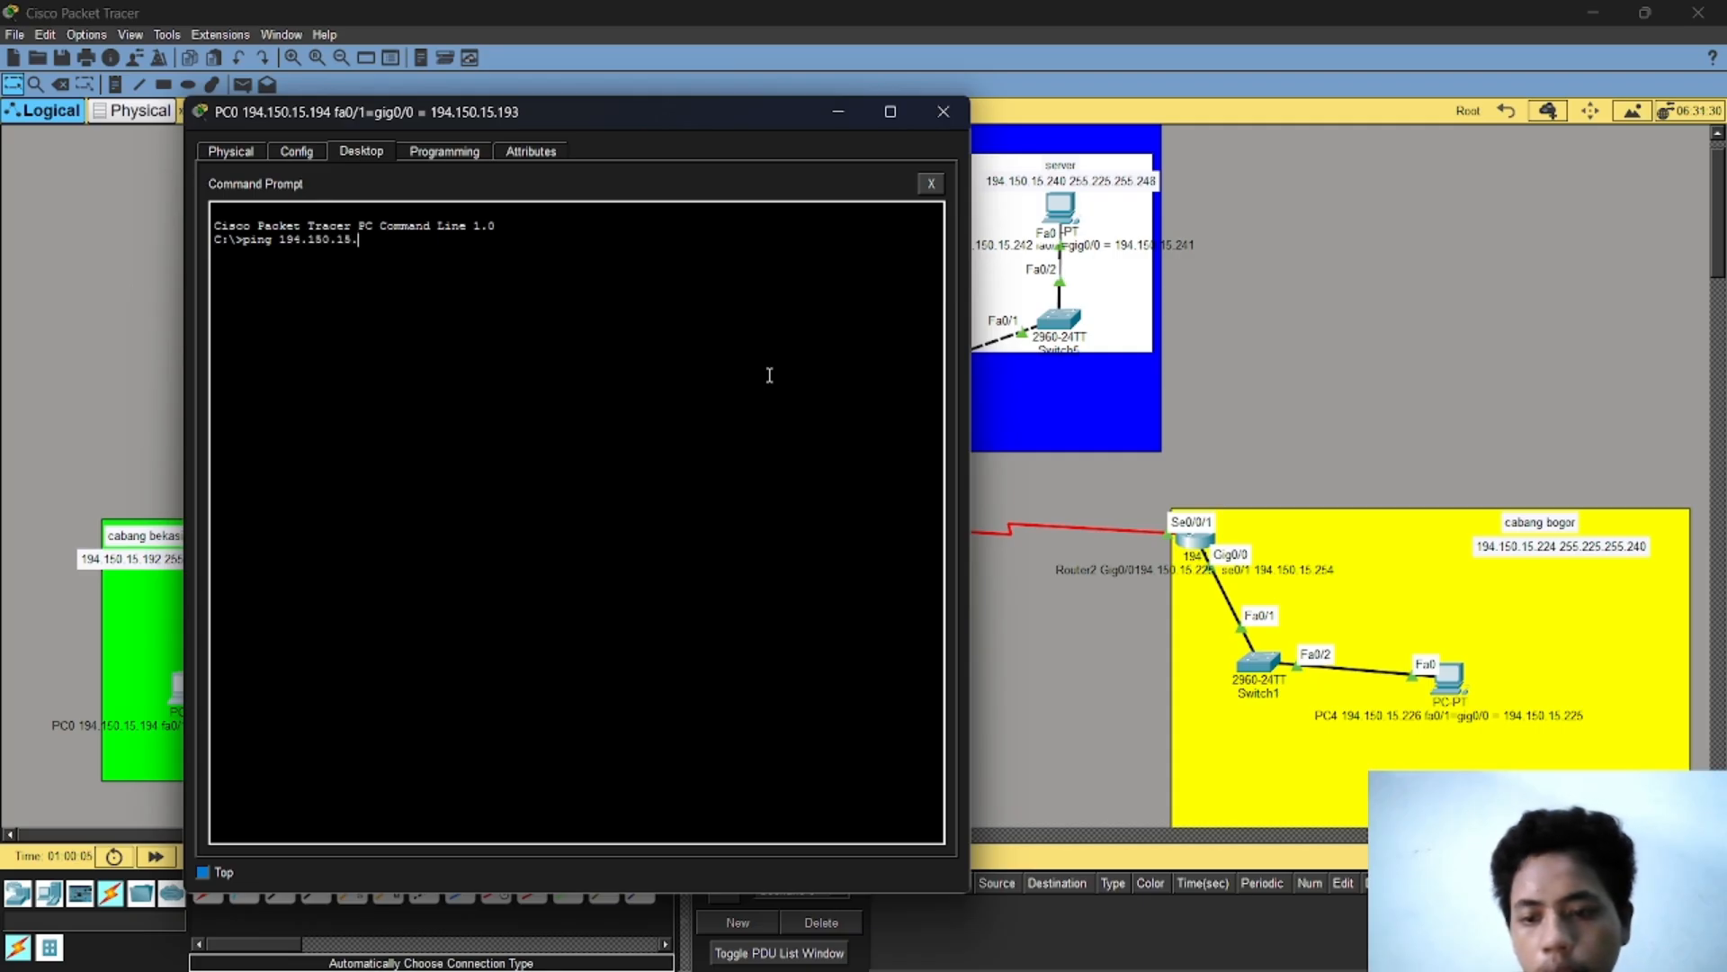
text(.226)
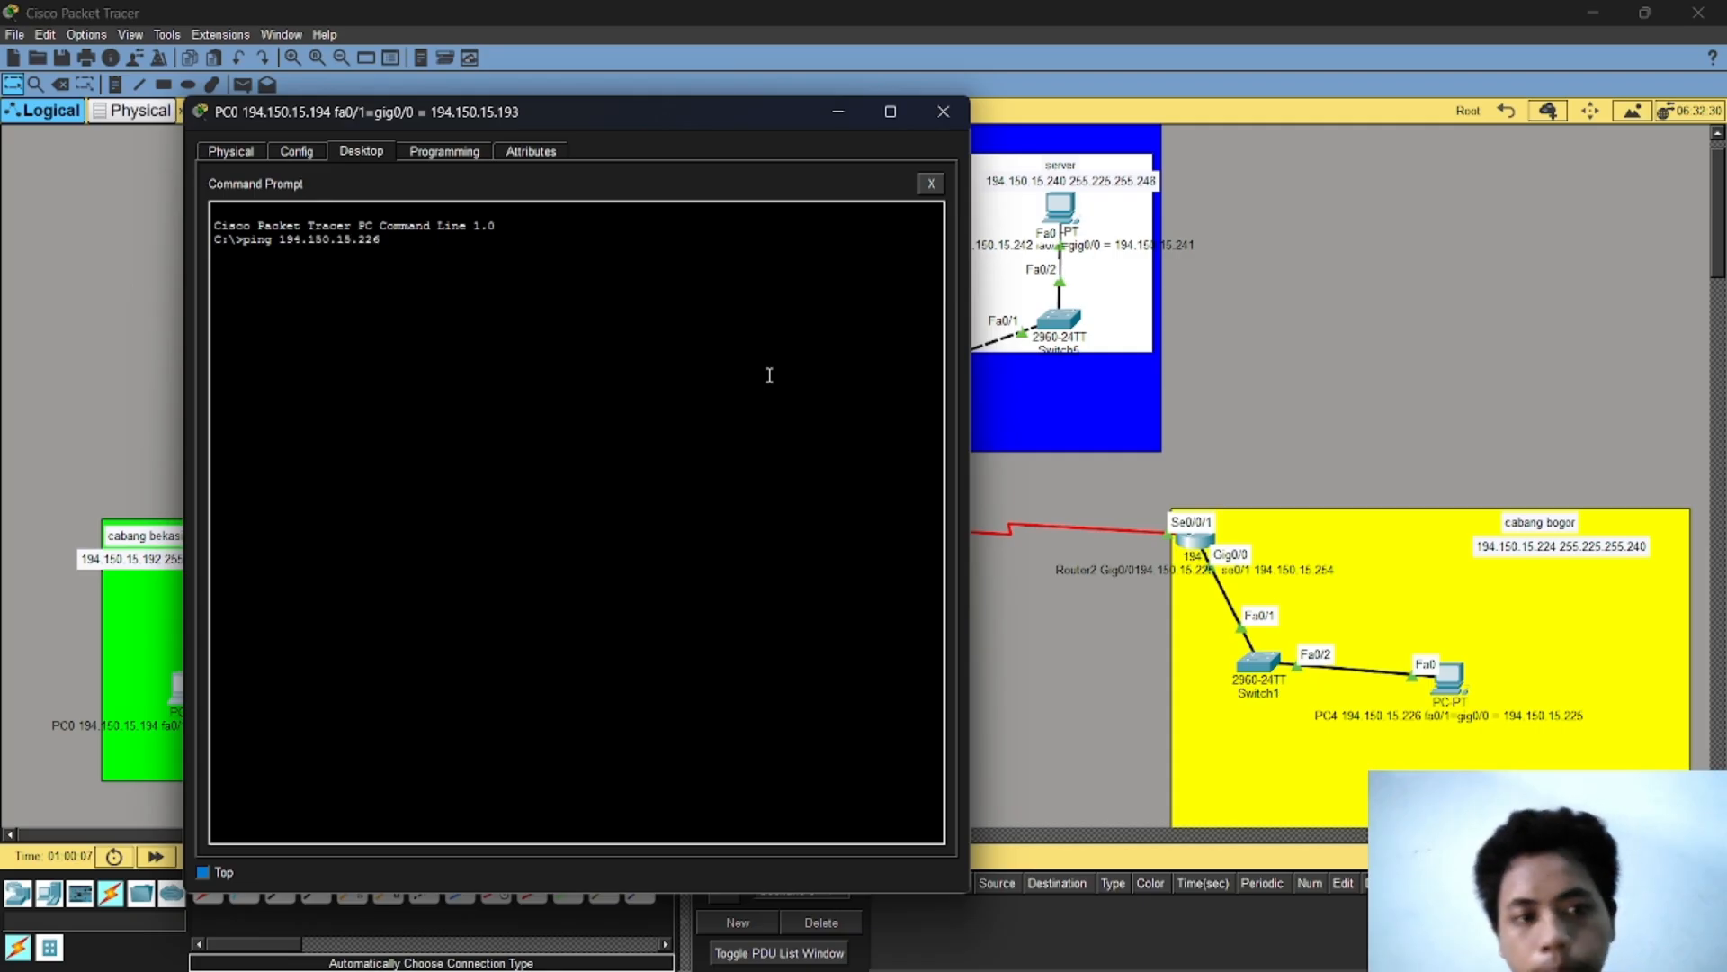
key(Return)
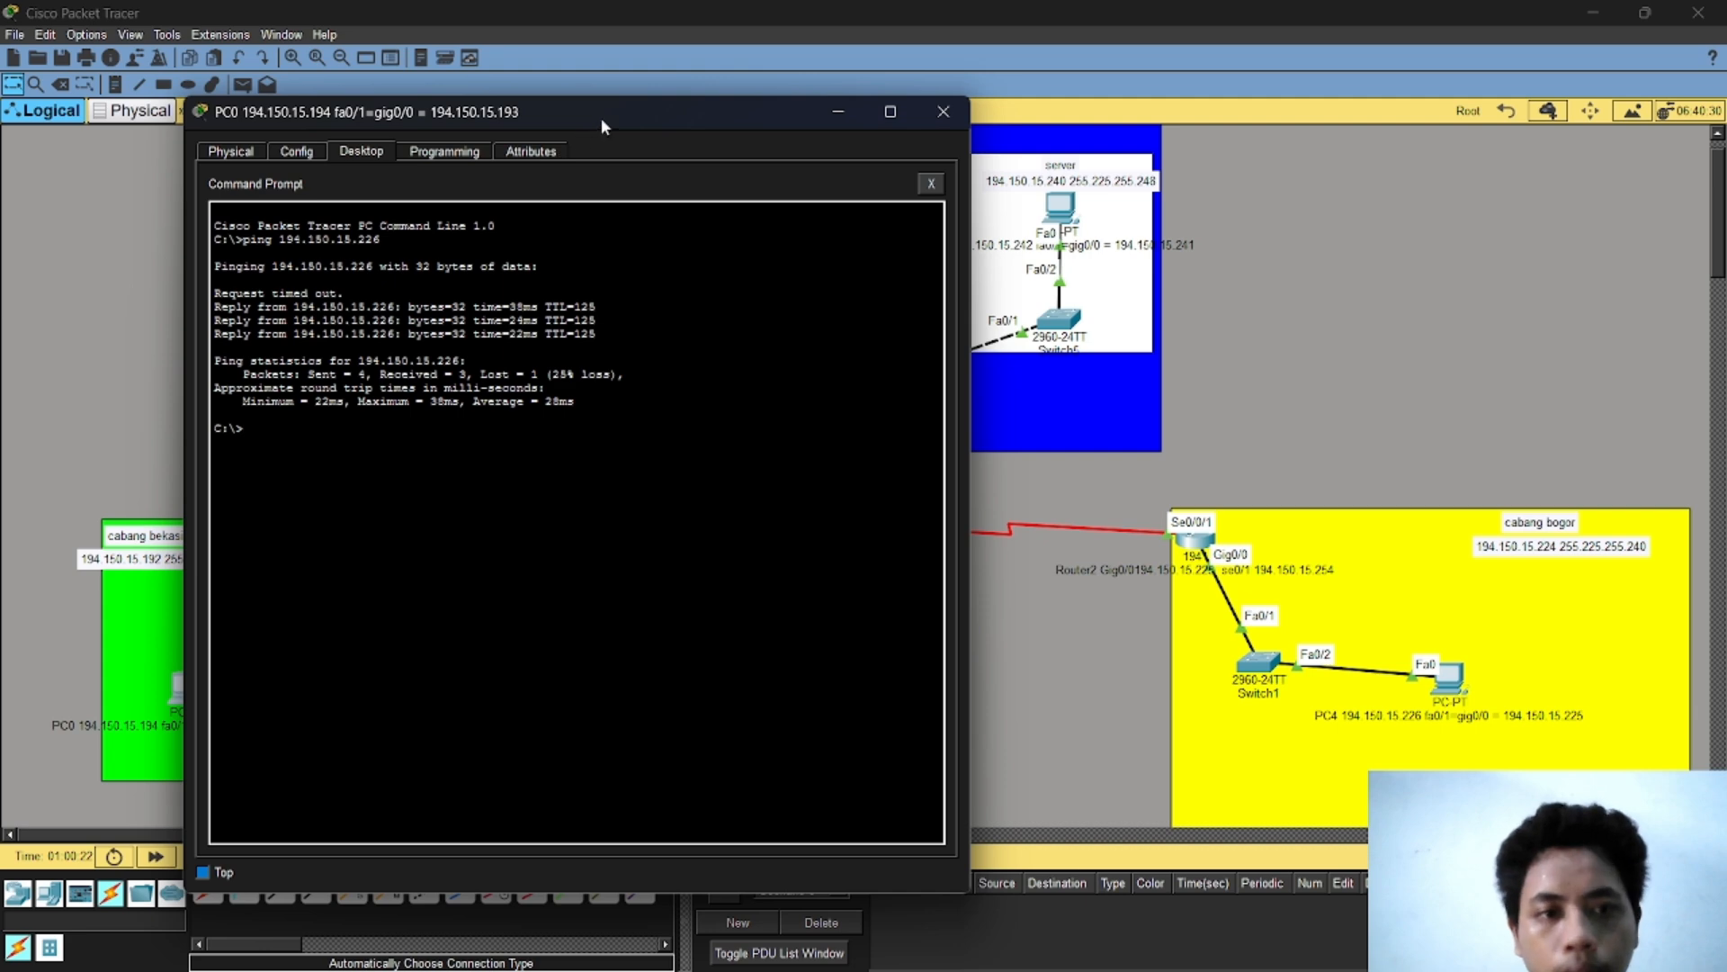
Step: Ping the pemasaran PC at 194.150.15.2 from PC0's command prompt
drag(601, 117, 1323, 398)
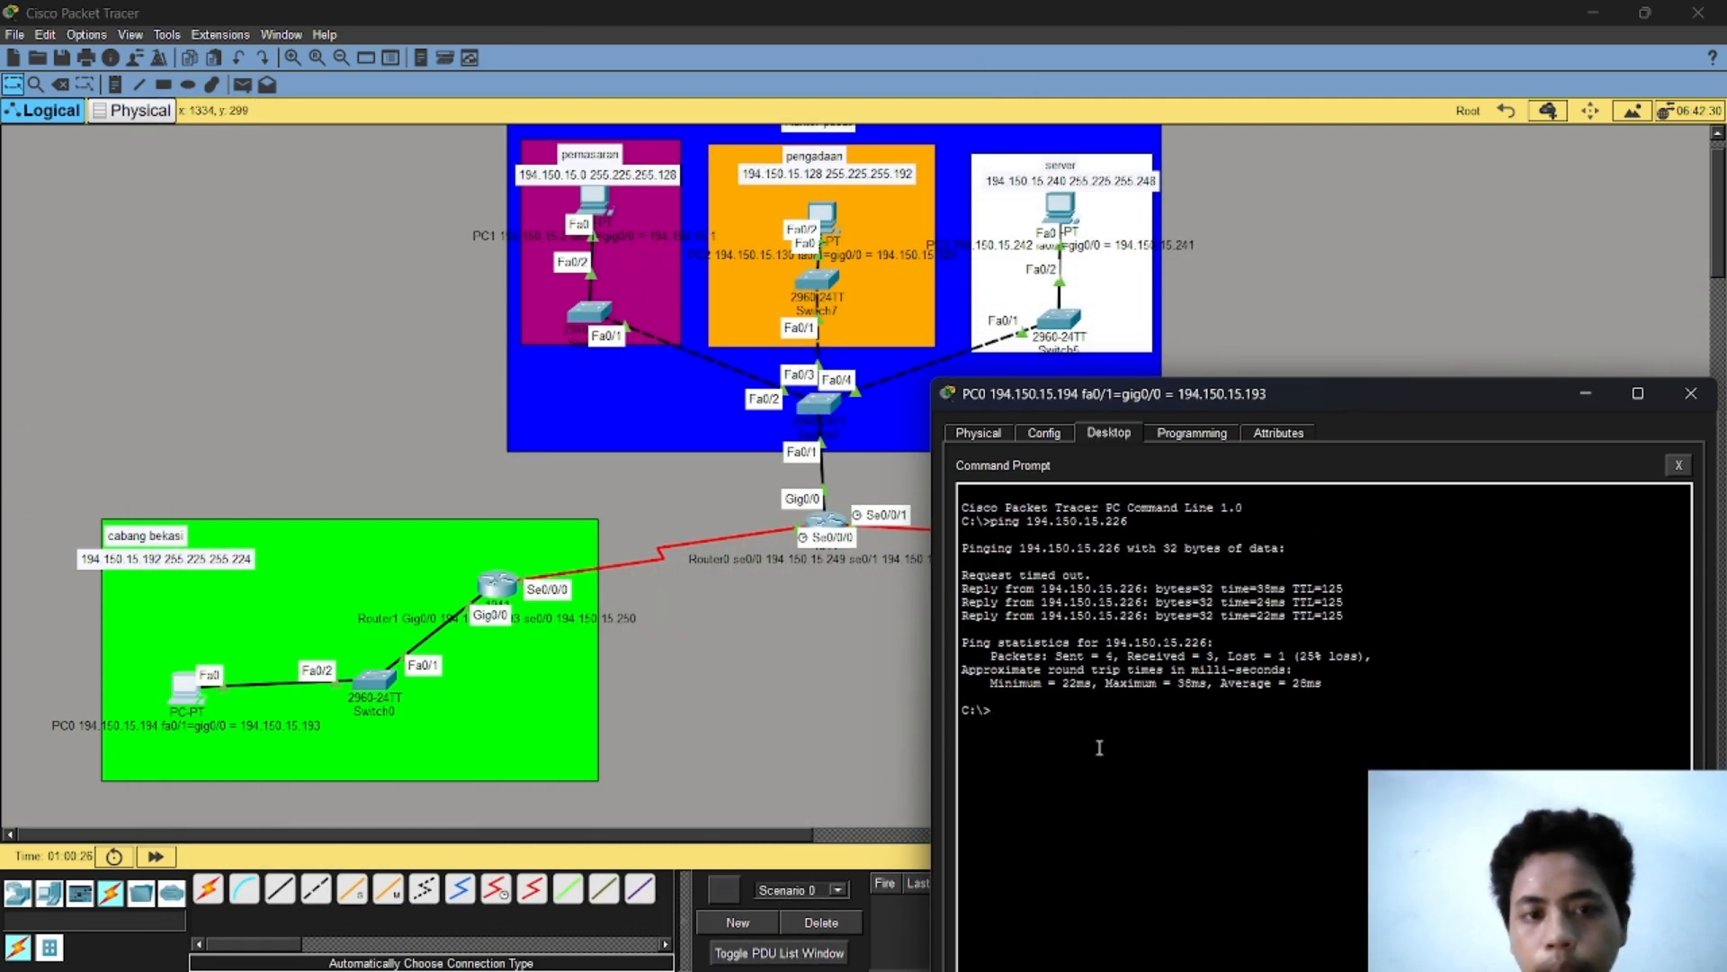
key(Up)
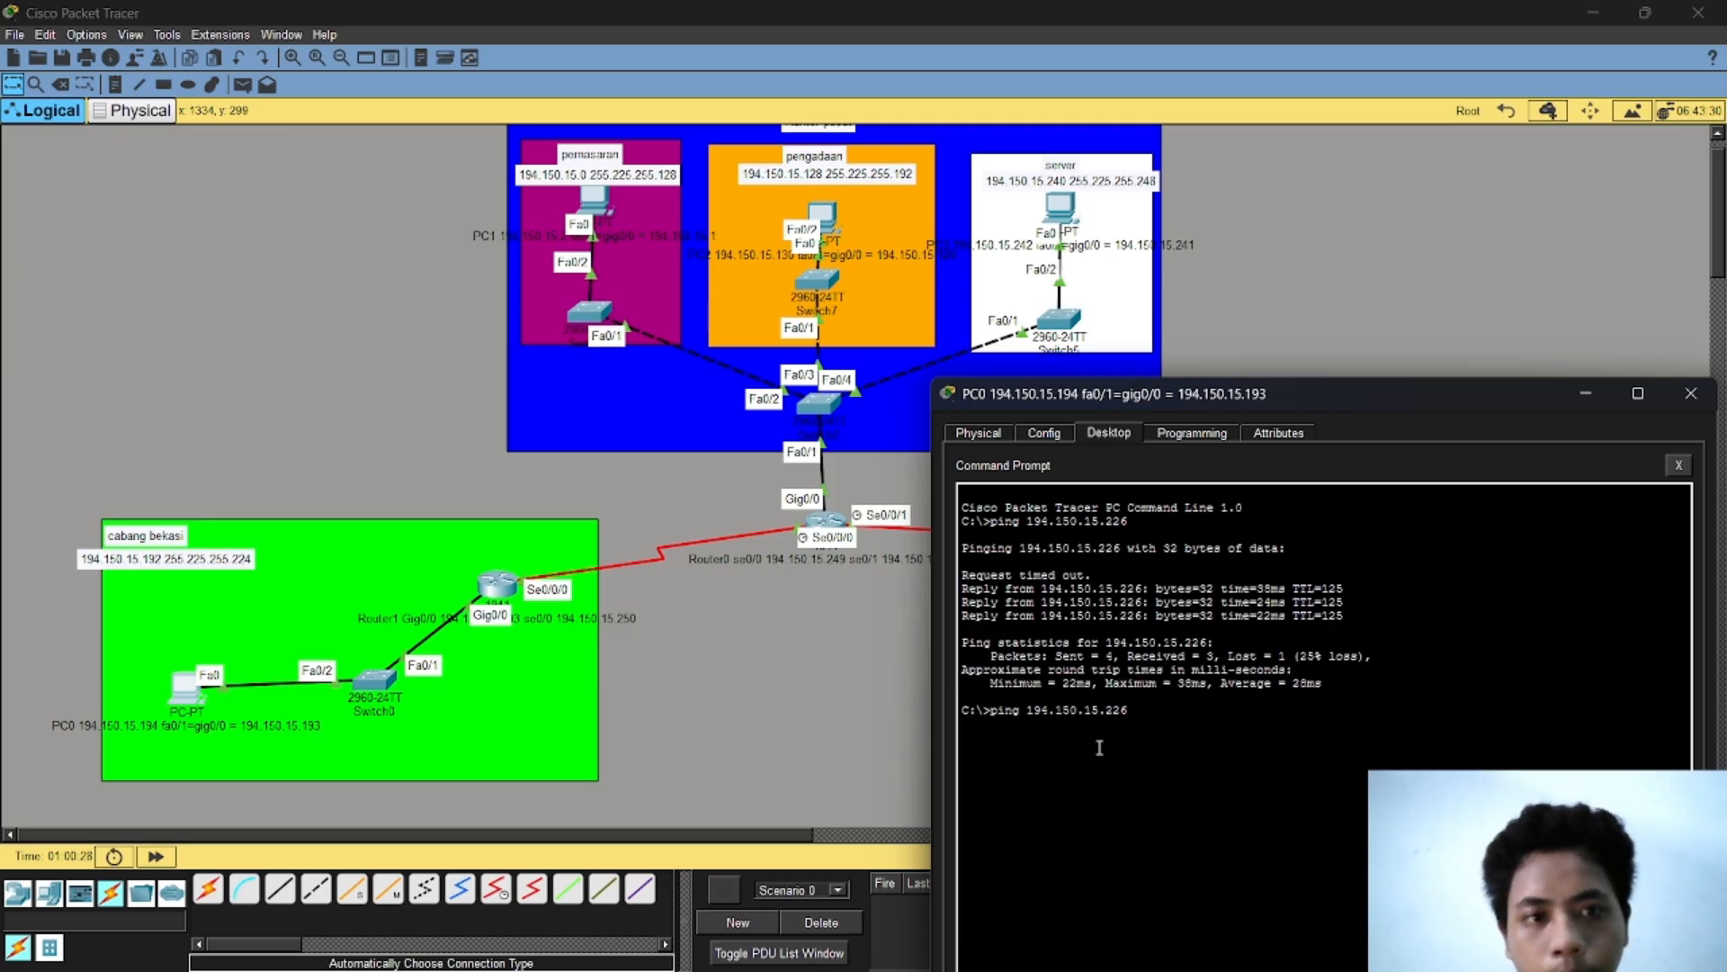
key(BackSpace)
key(BackSpace)
key(BackSpace)
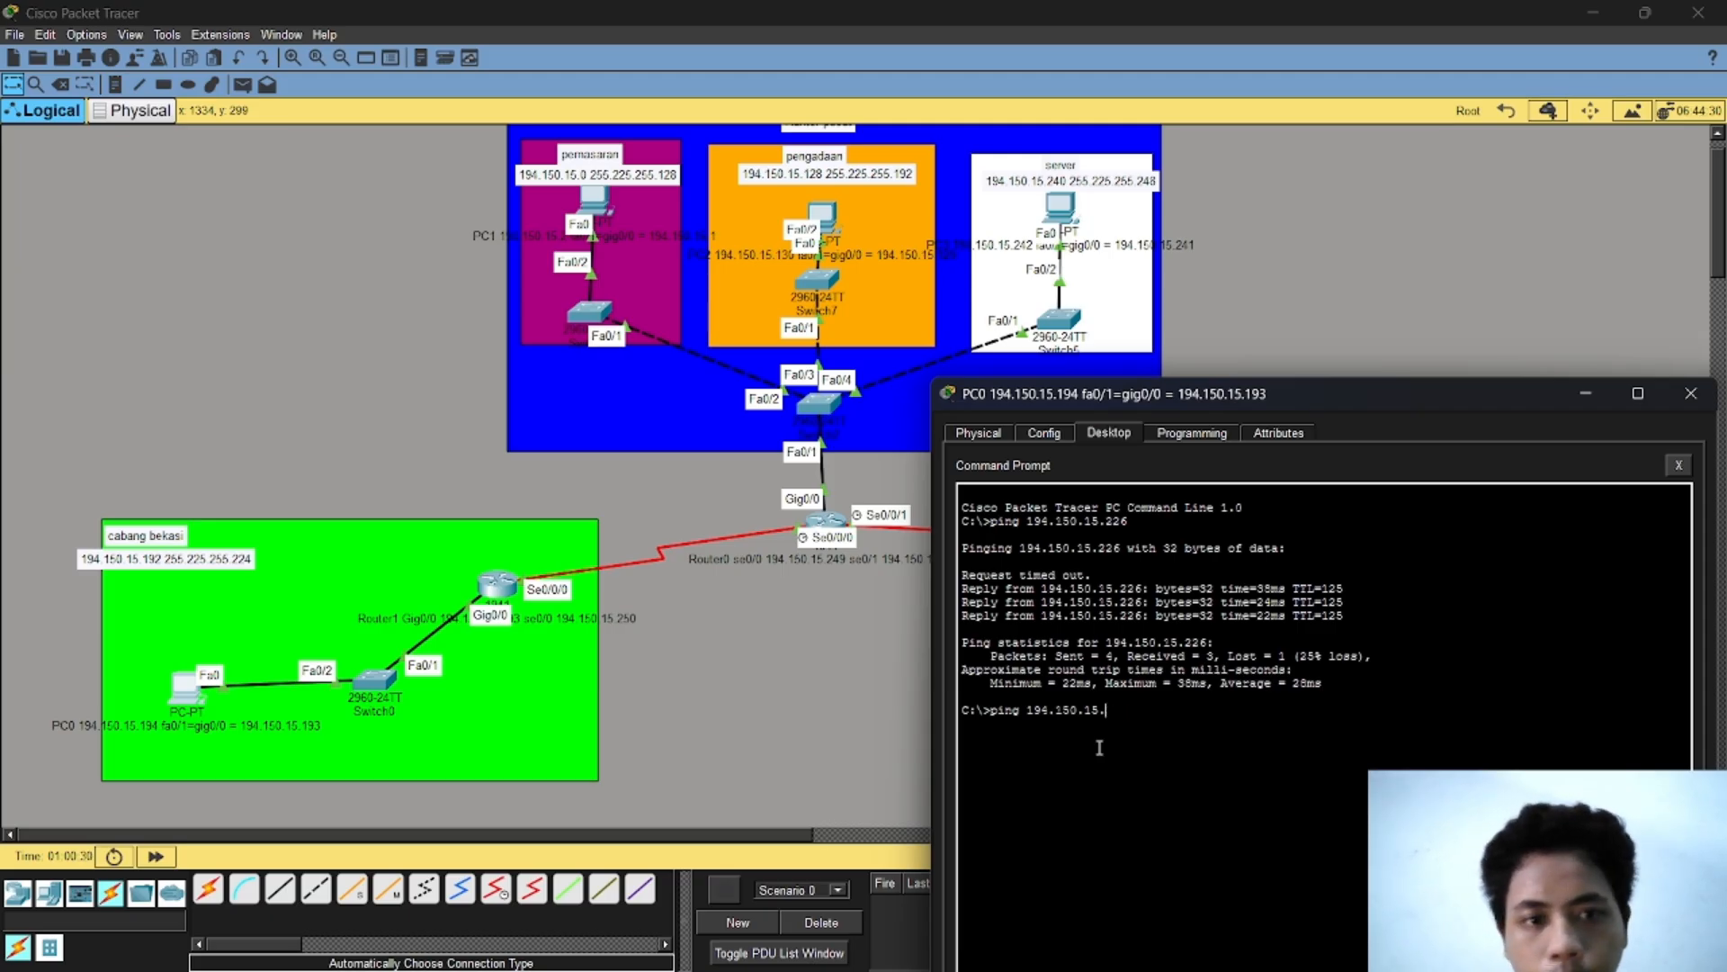
text(2)
key(Return)
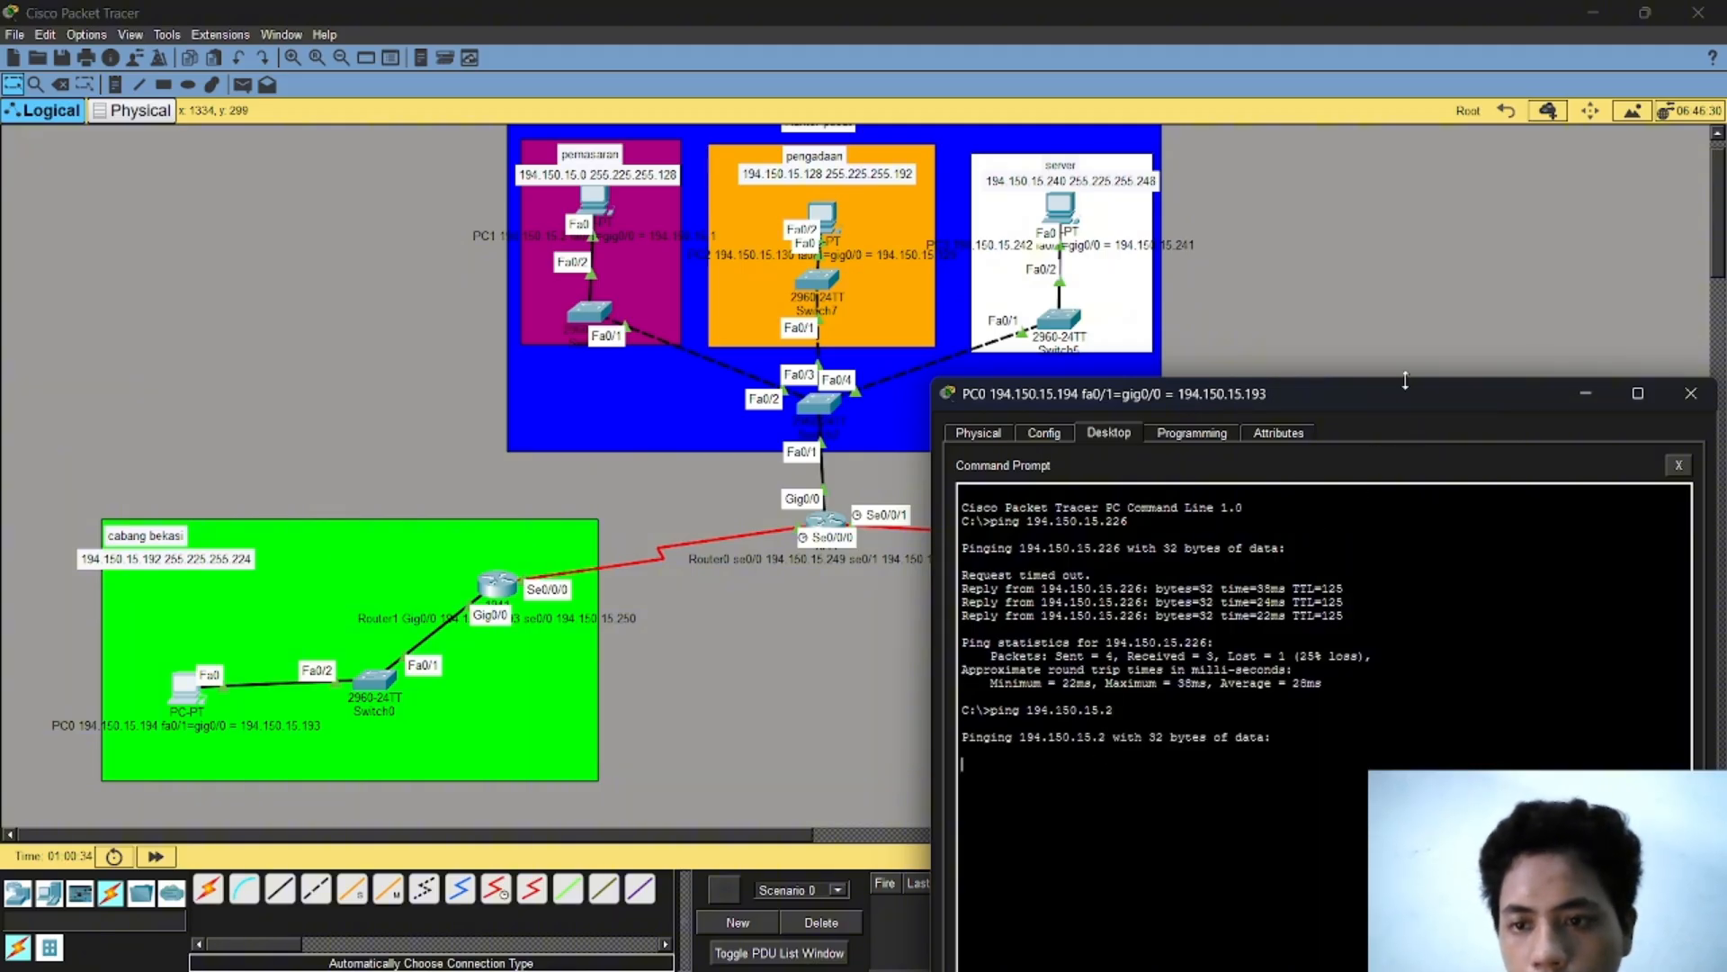
Step: Ping the pengadaan PC at 194.150.15.130 from PC0's command prompt
drag(1409, 396, 1433, 349)
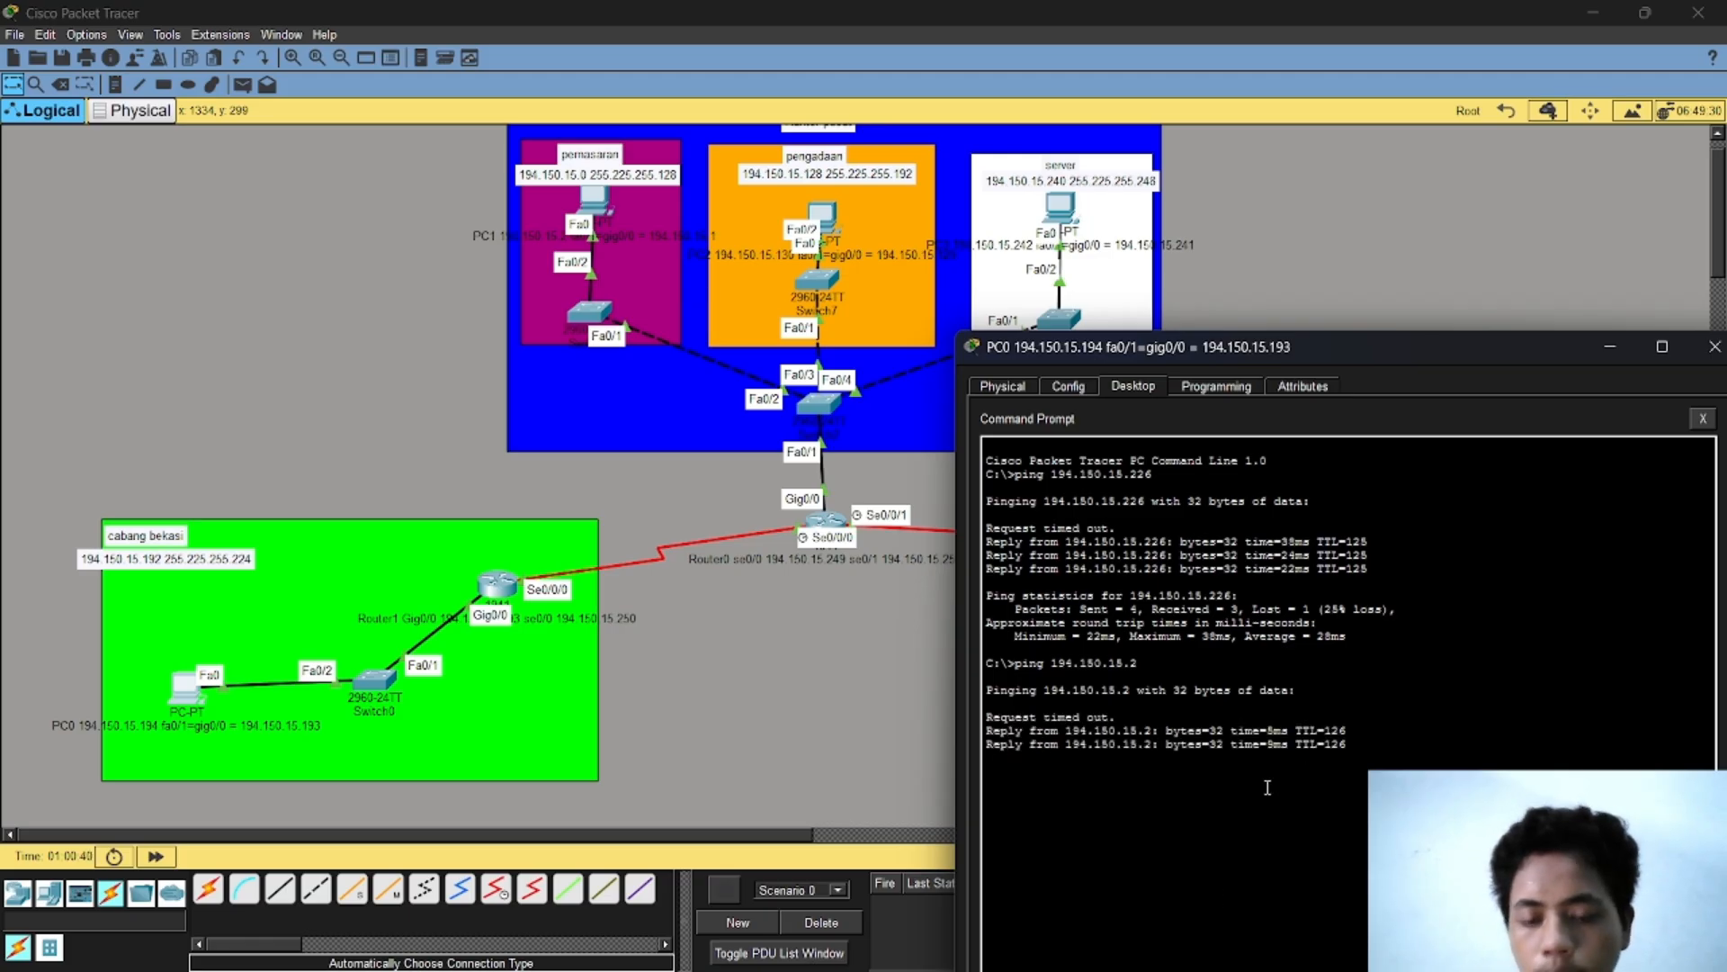
key(Up)
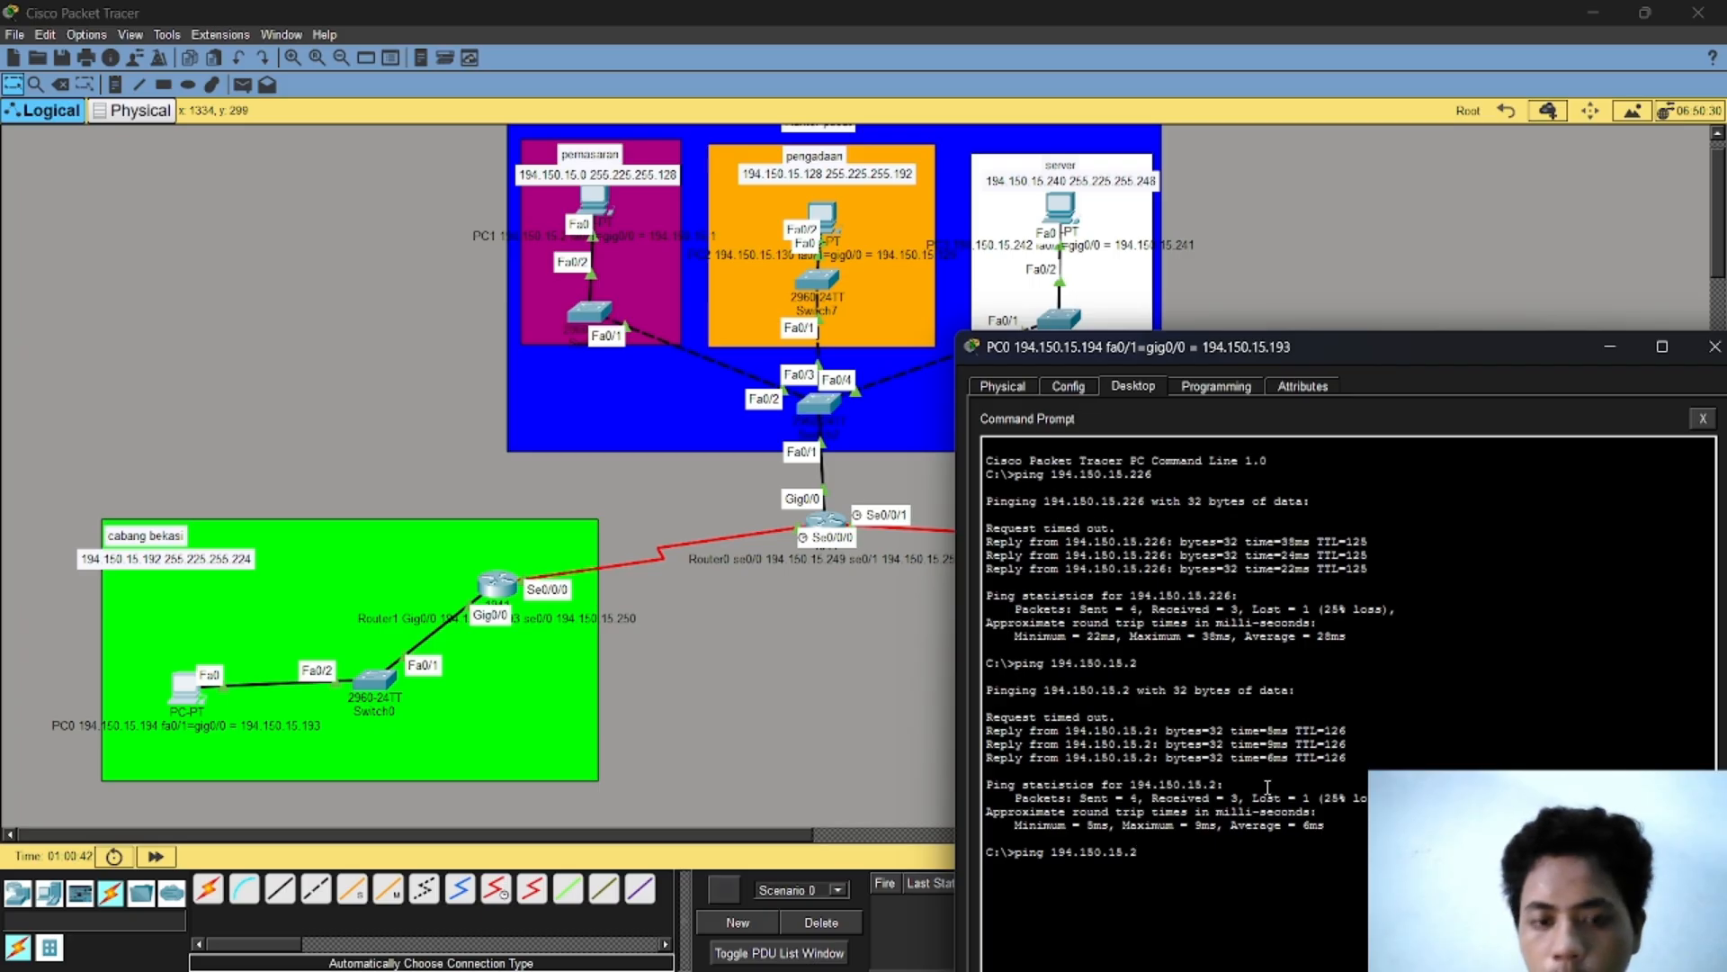
key(BackSpace)
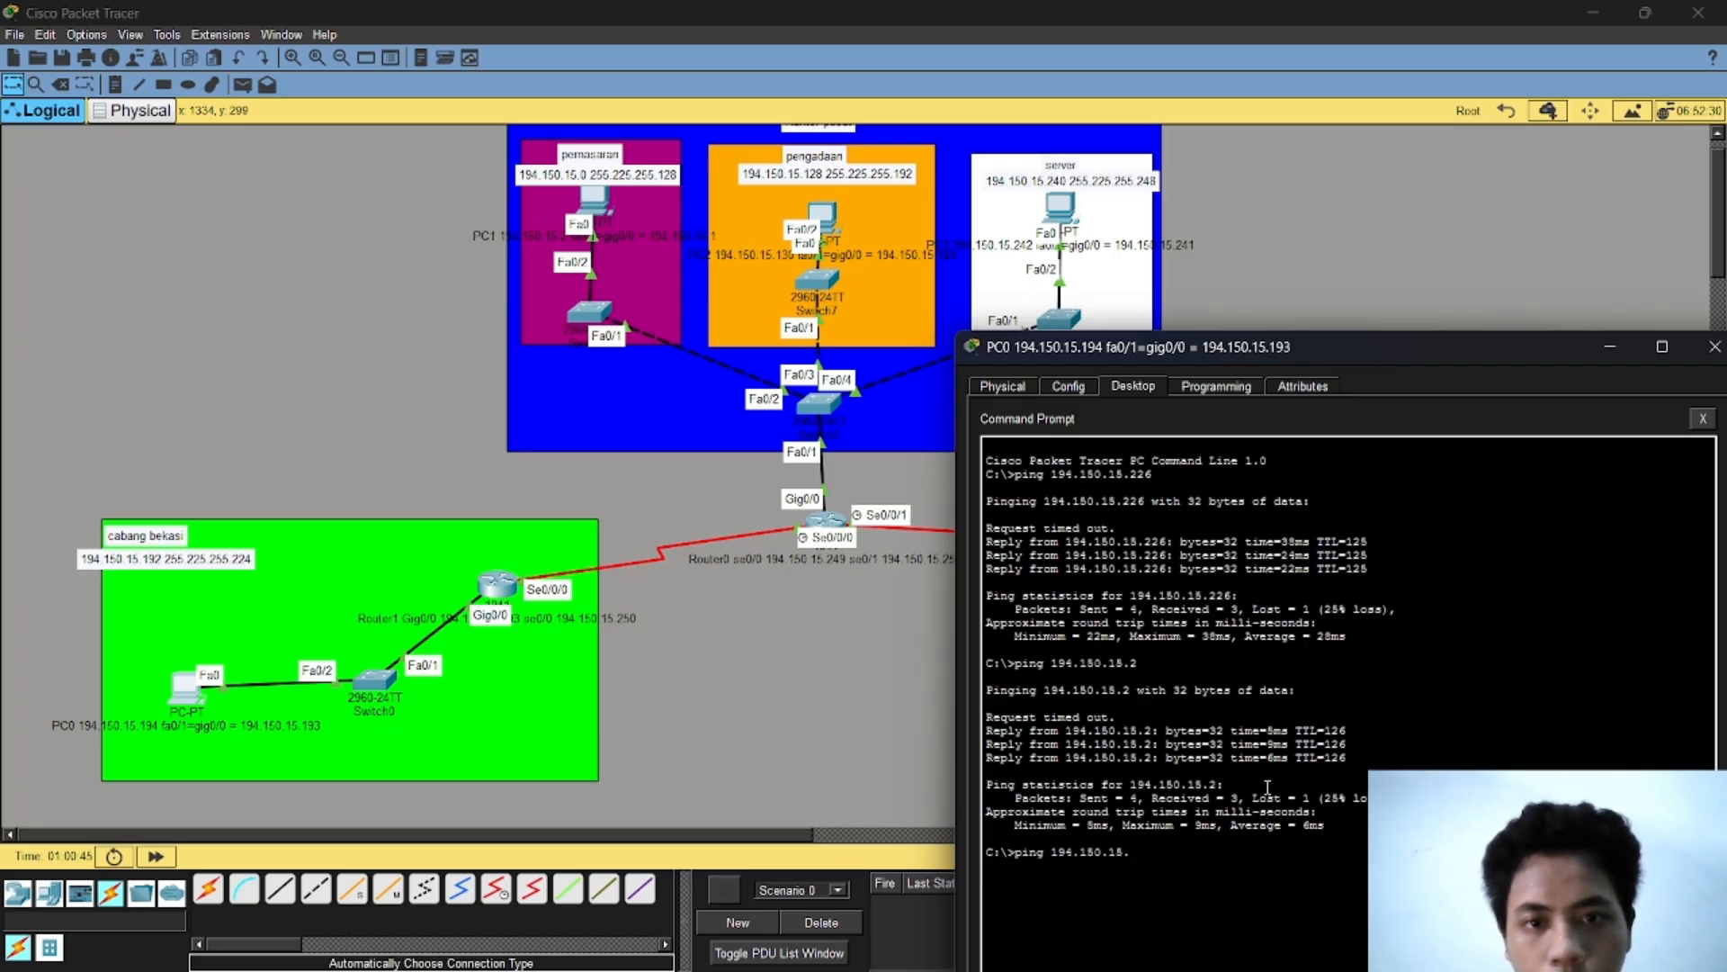
text(1)
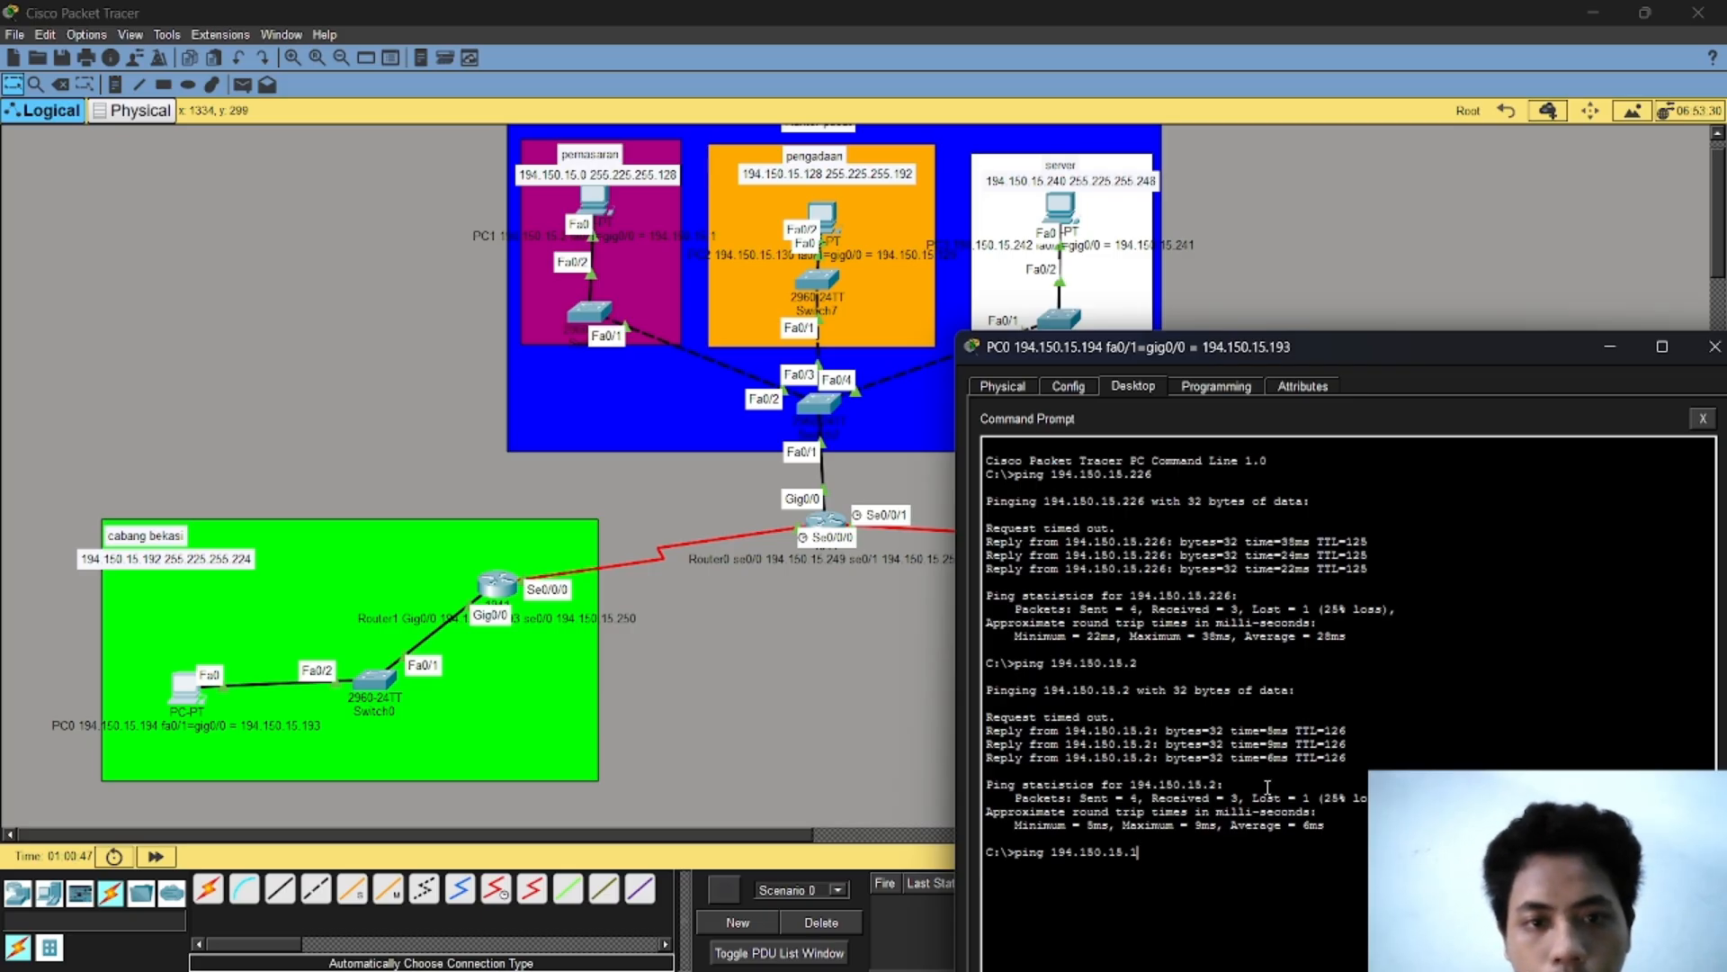
text(30)
key(Return)
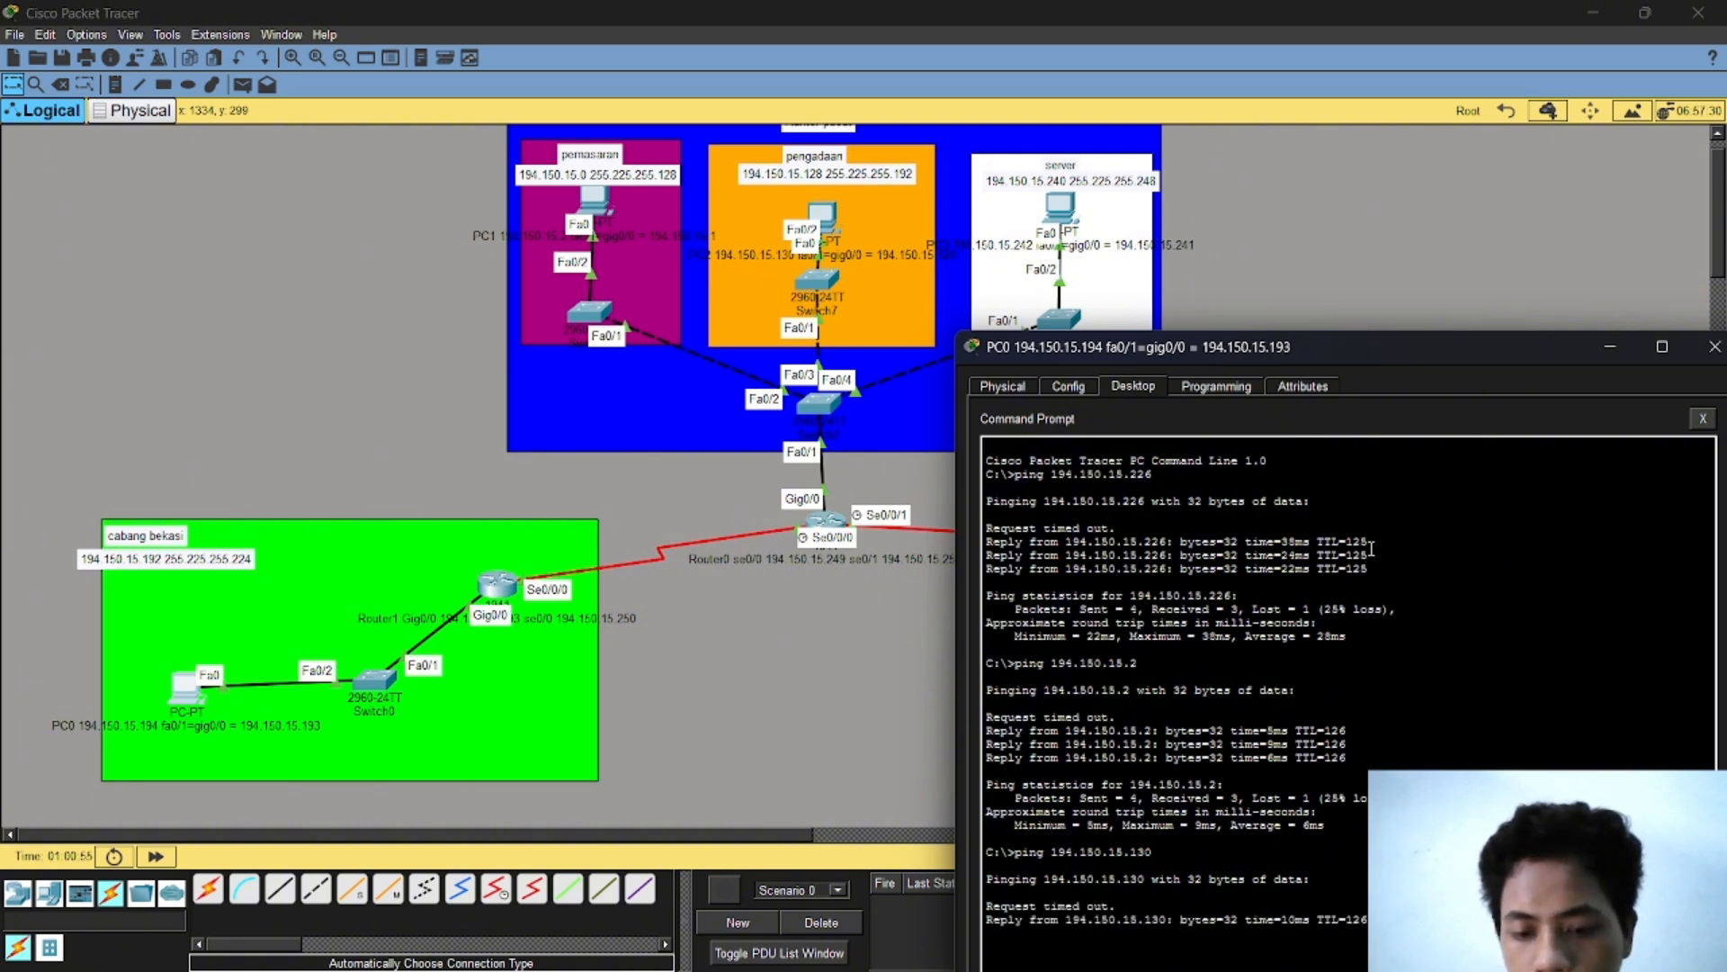
Step: Ping the server area's PC at 194.150.15.242 from PC0, and close PC0's window
drag(1449, 349, 1440, 156)
key(Up)
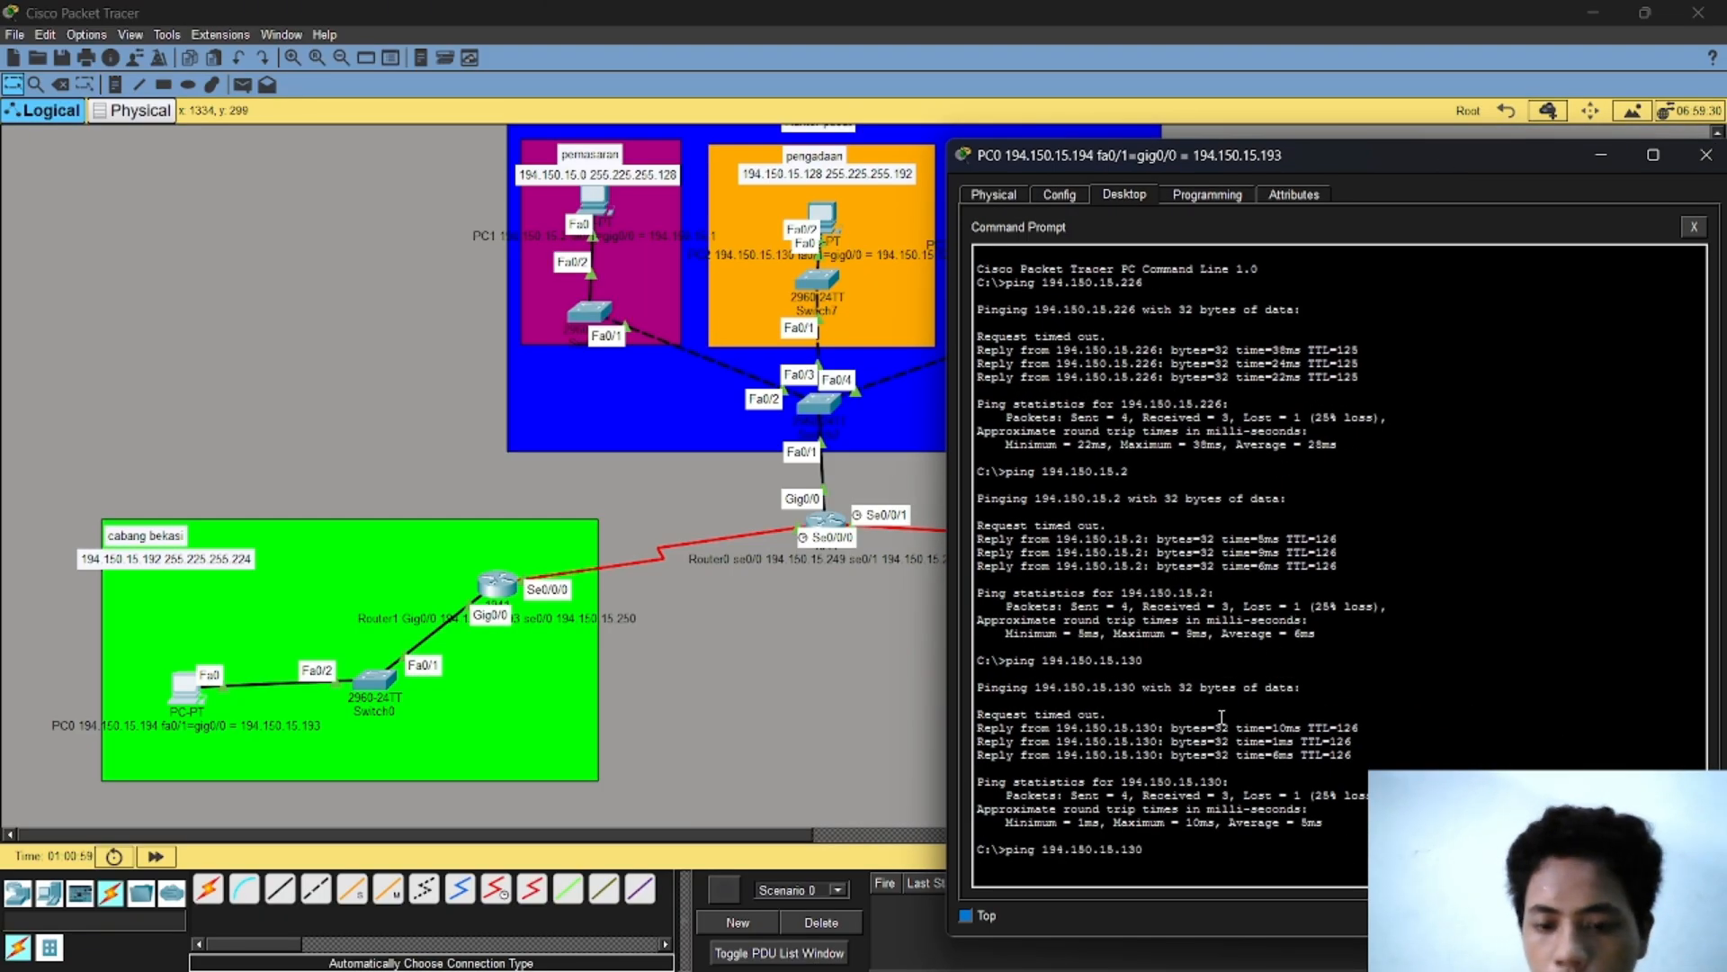
mouse_move(1479, 159)
mouse_down()
mouse_move(1375, 413)
mouse_move(1471, 186)
mouse_up()
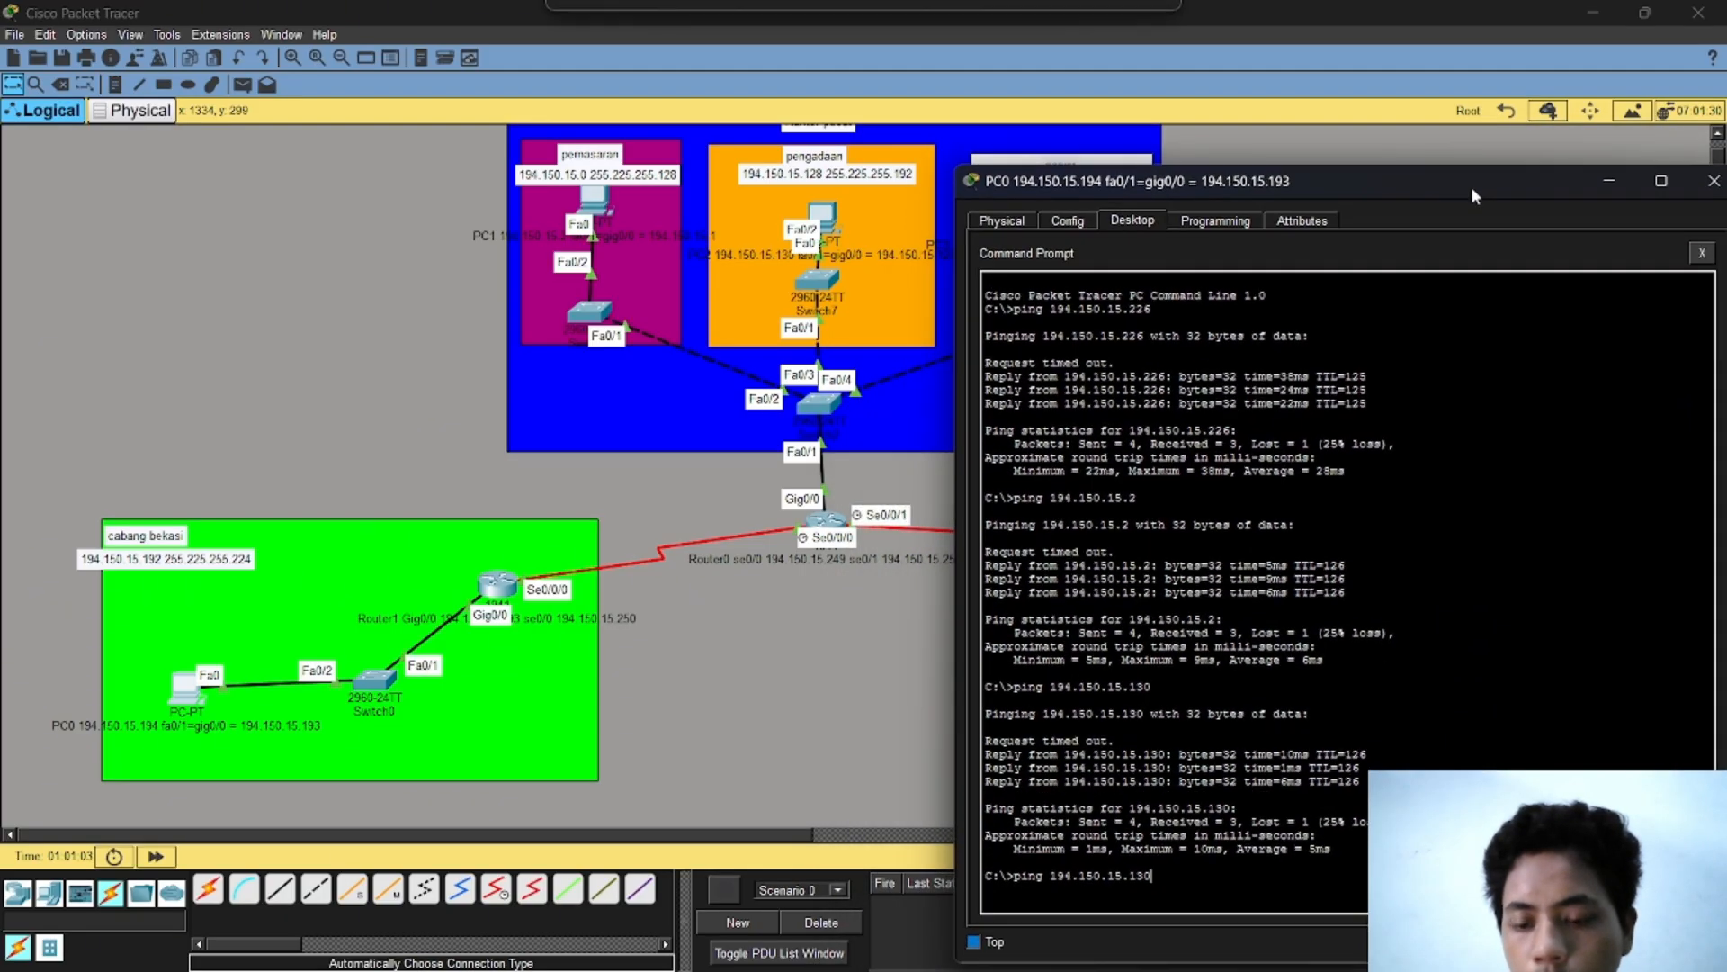
key(BackSpace)
key(BackSpace)
text(242)
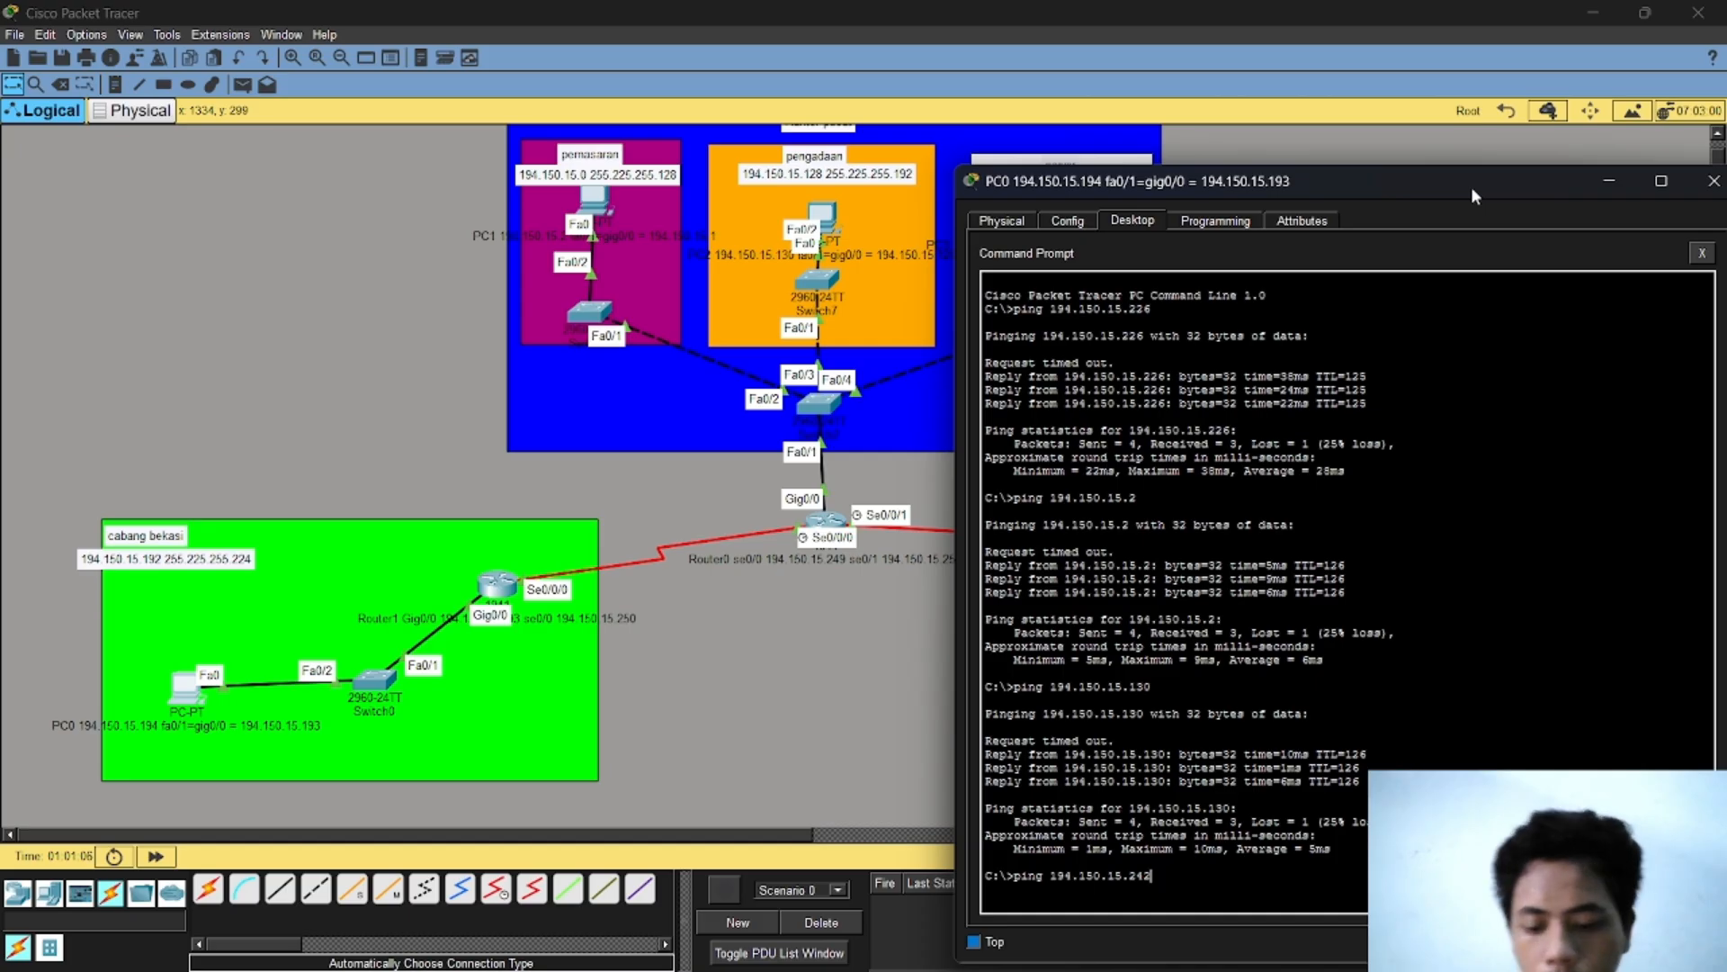
key(Return)
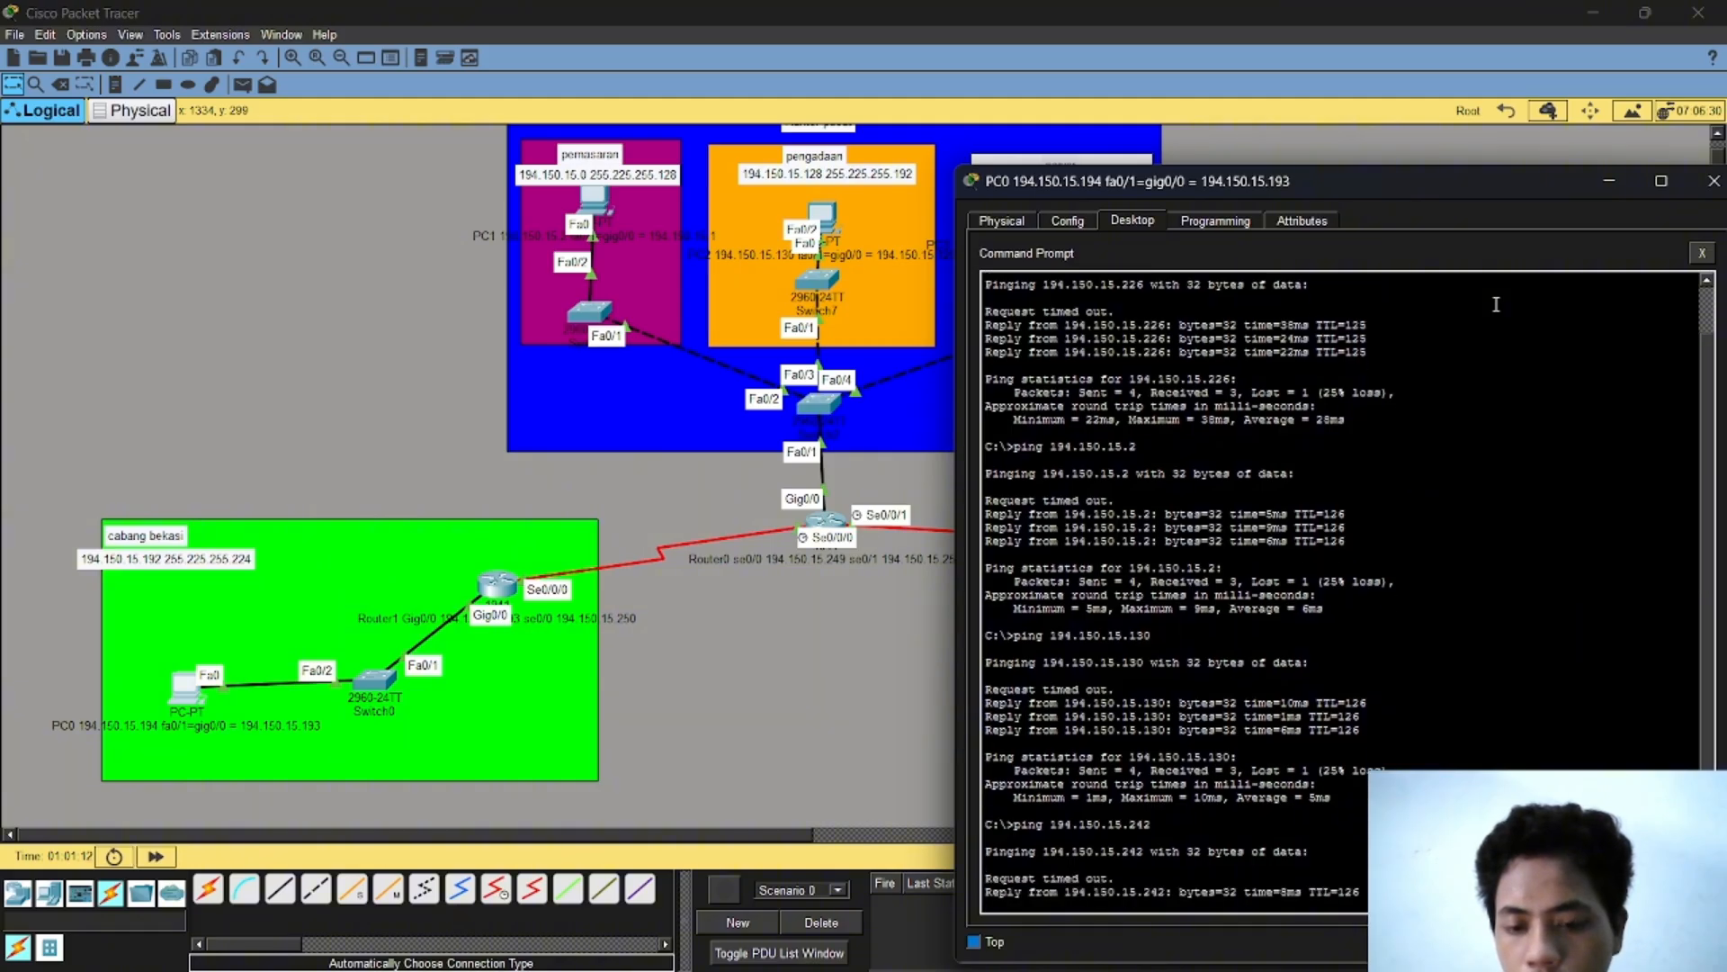
click(1714, 181)
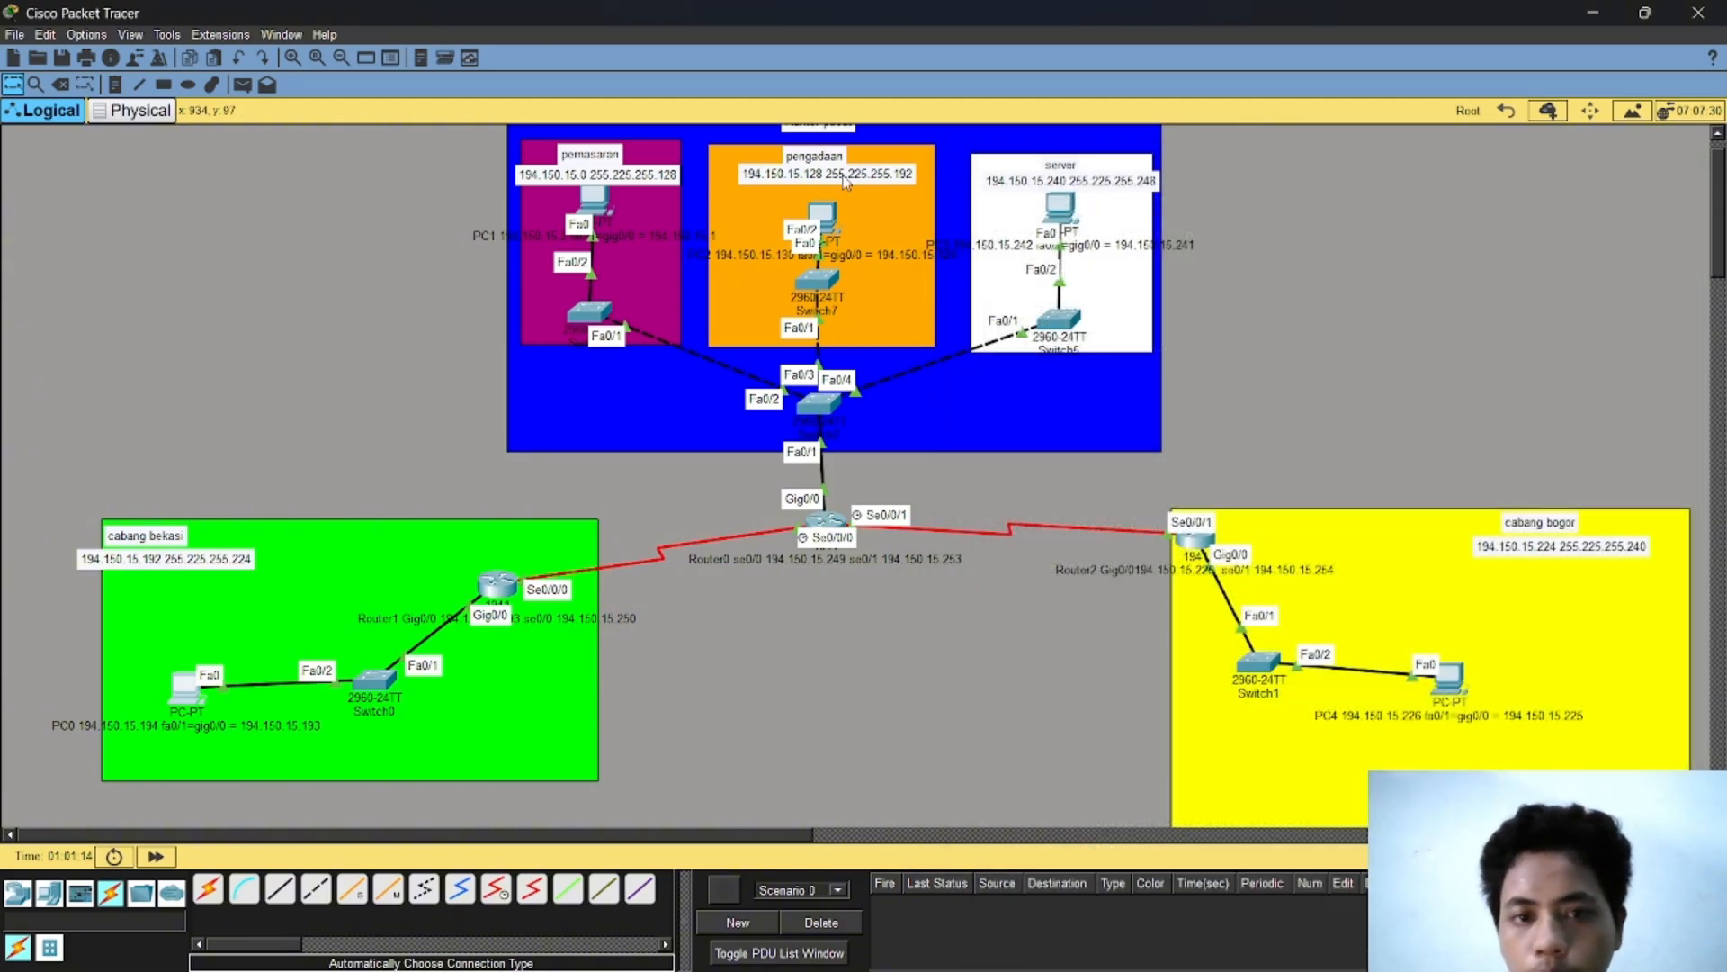
Step: Ping PC0 in cabang bekasi at 194.150.15.194 from the command prompt of PC2 in the pengadaan area
click(829, 221)
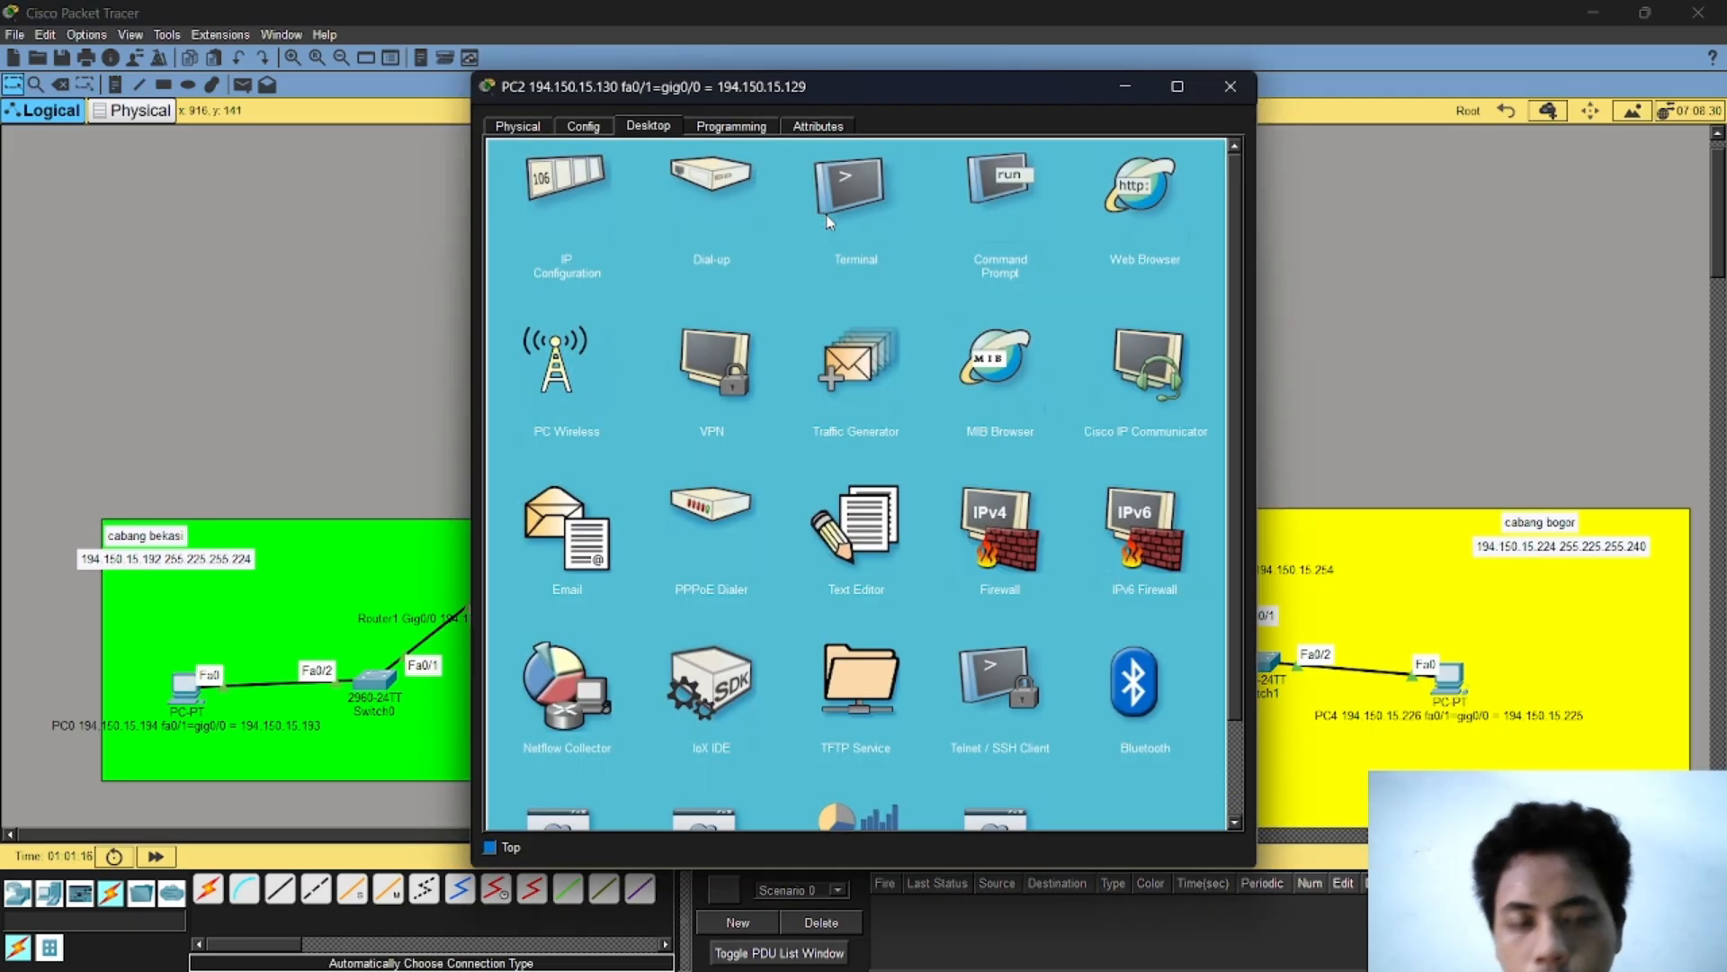
click(553, 199)
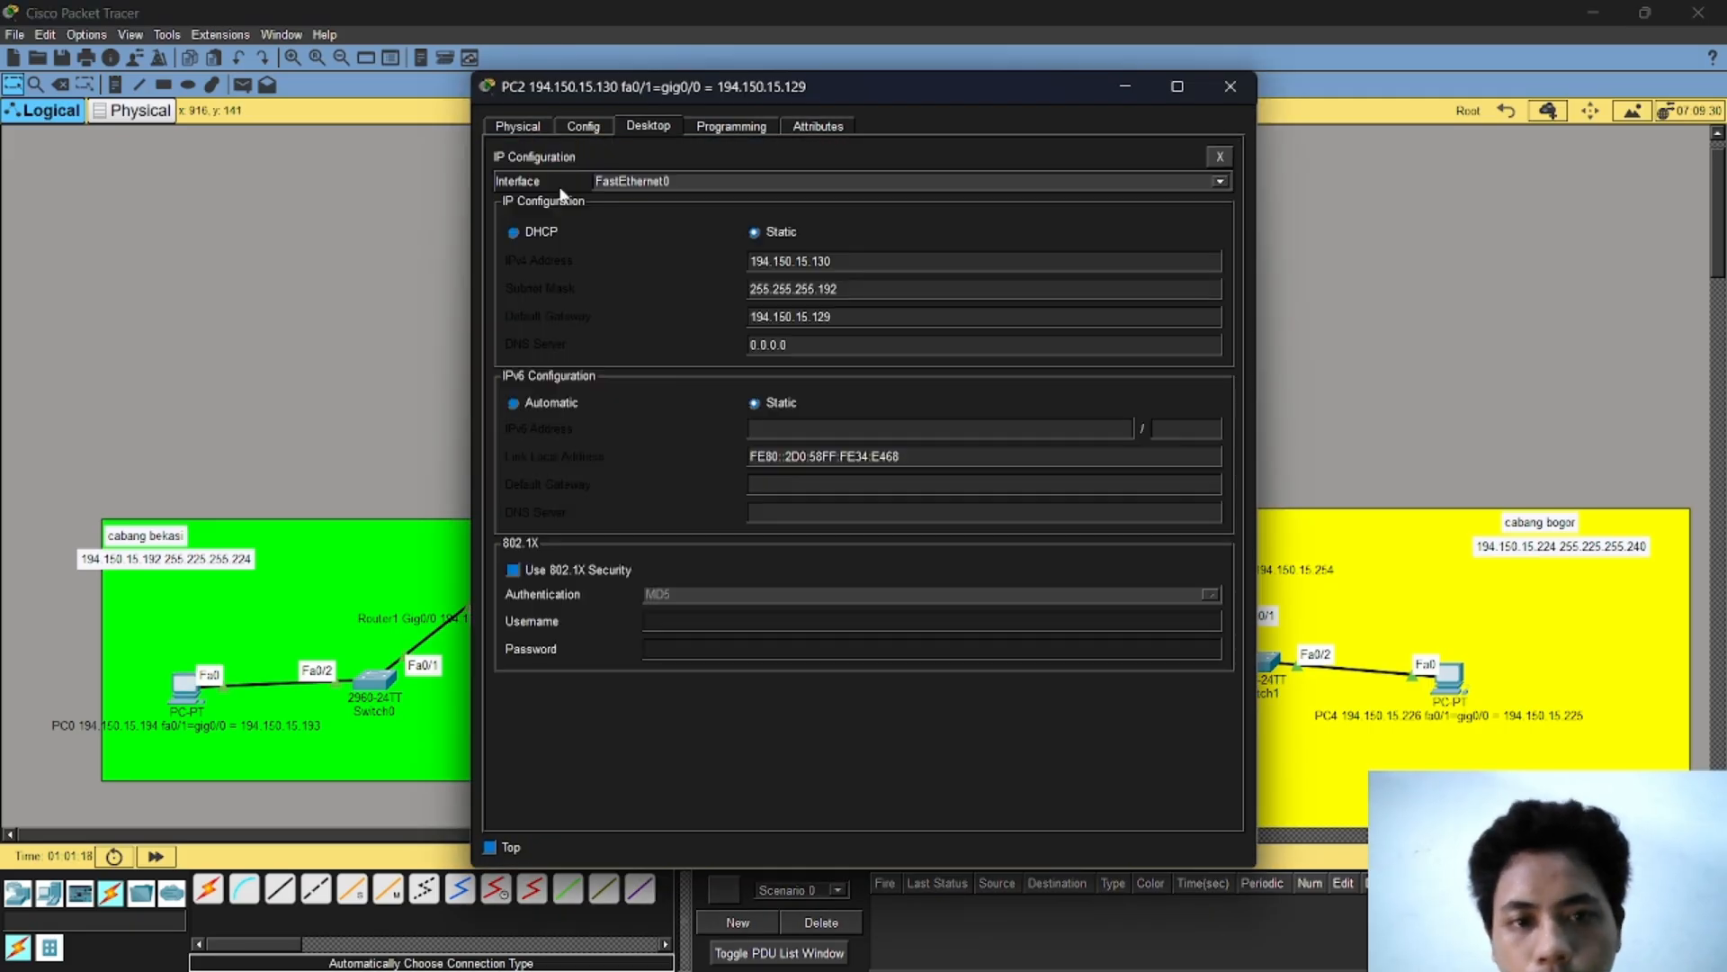
click(1220, 157)
click(1012, 176)
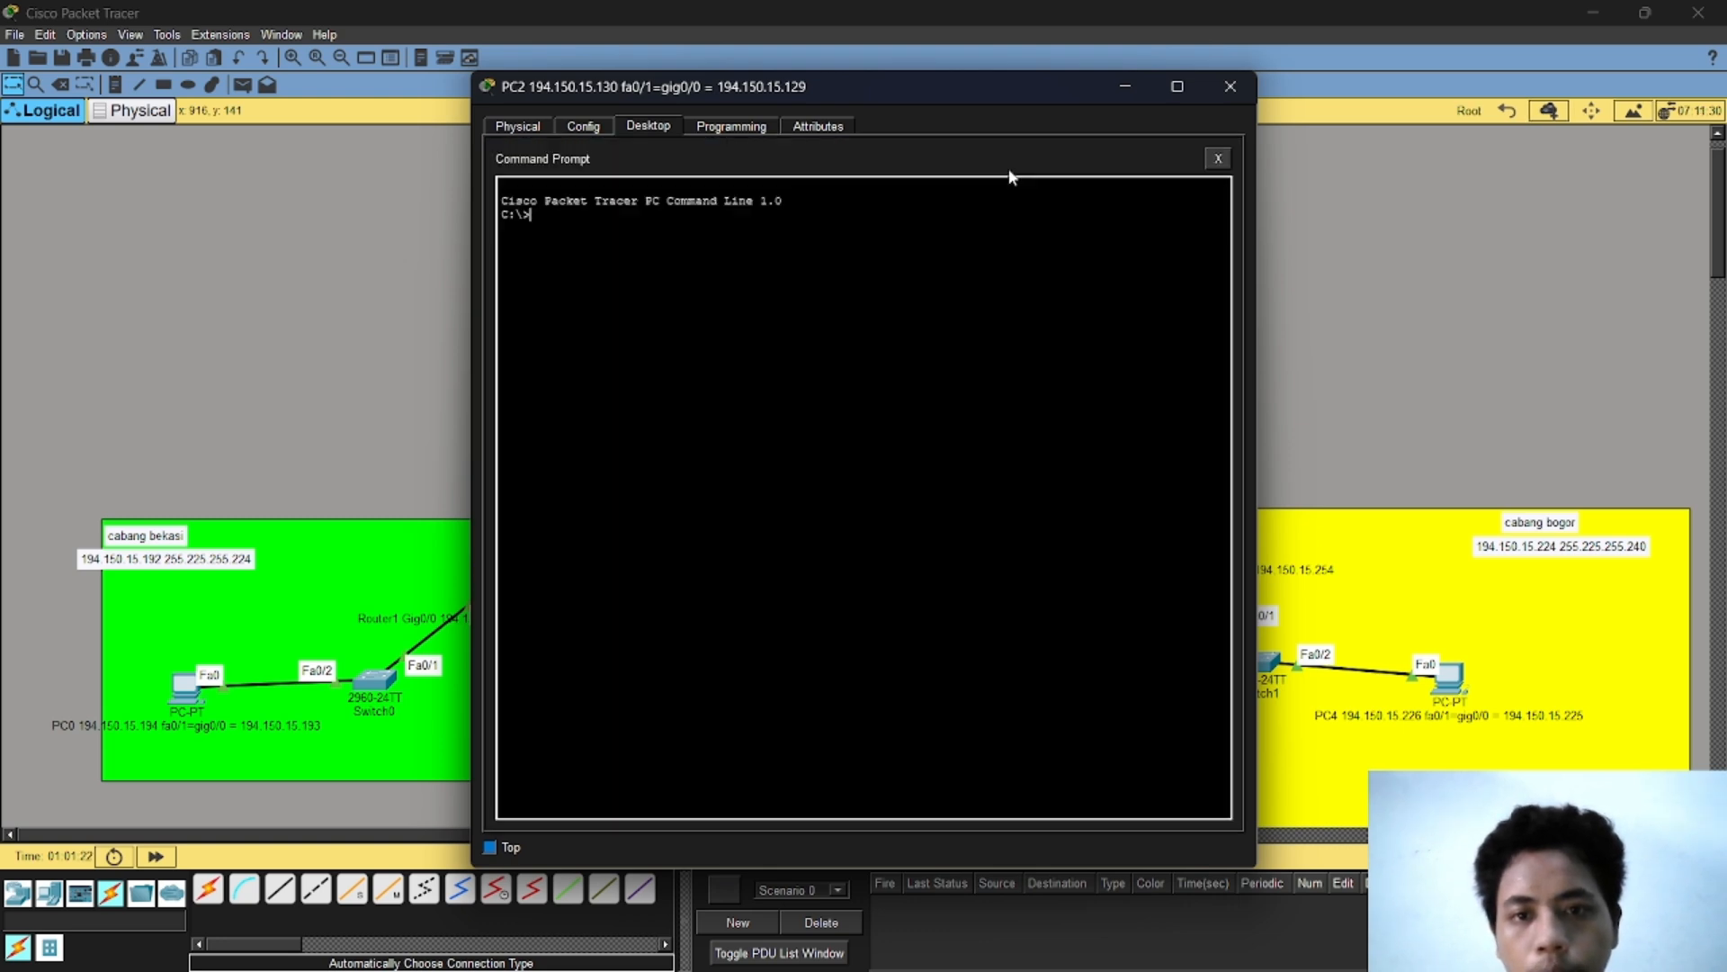
text(ping)
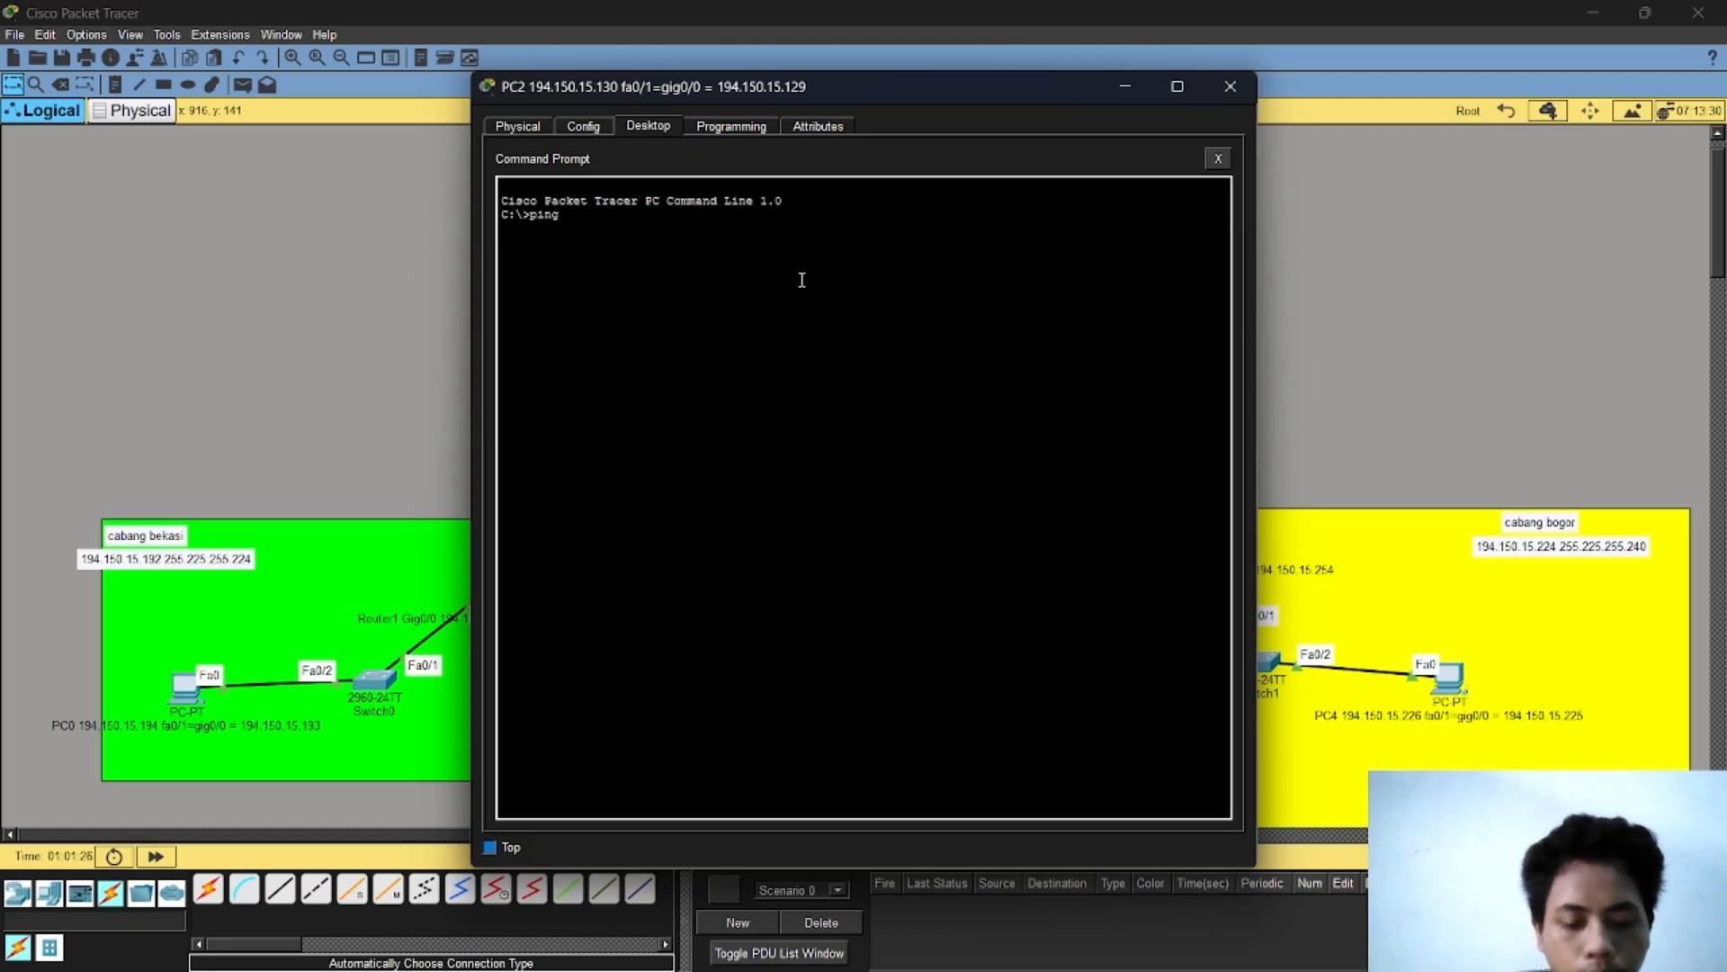
text( 1)
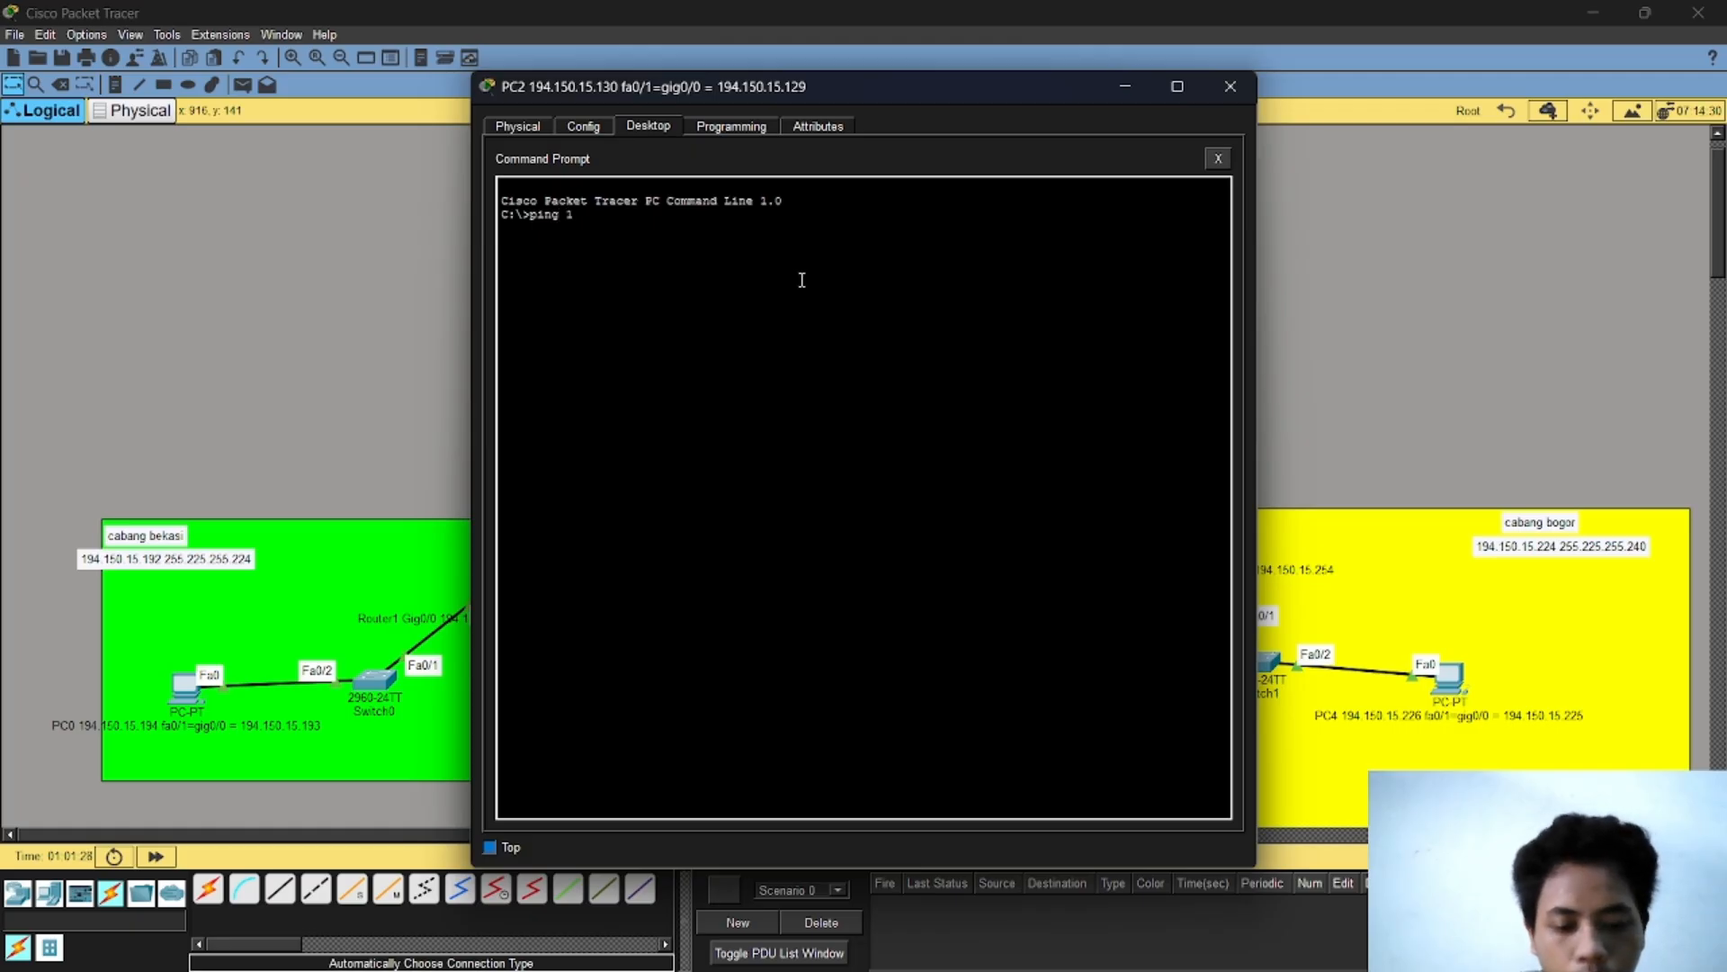
text(94.15)
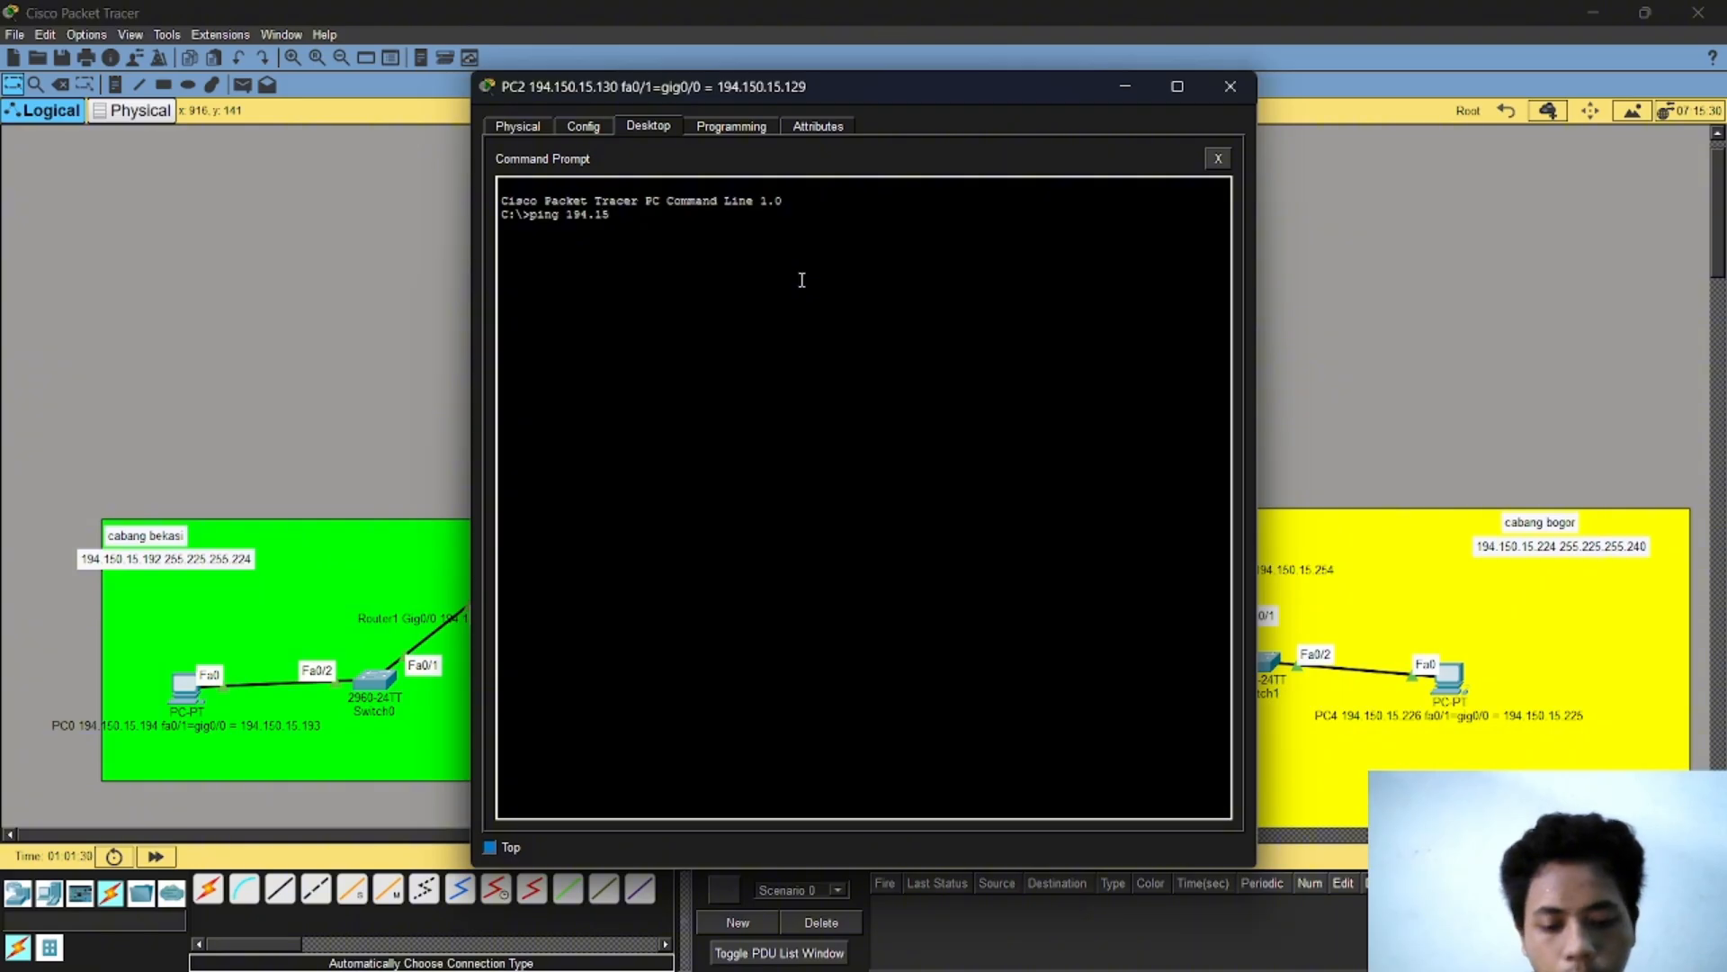
text(0.15.)
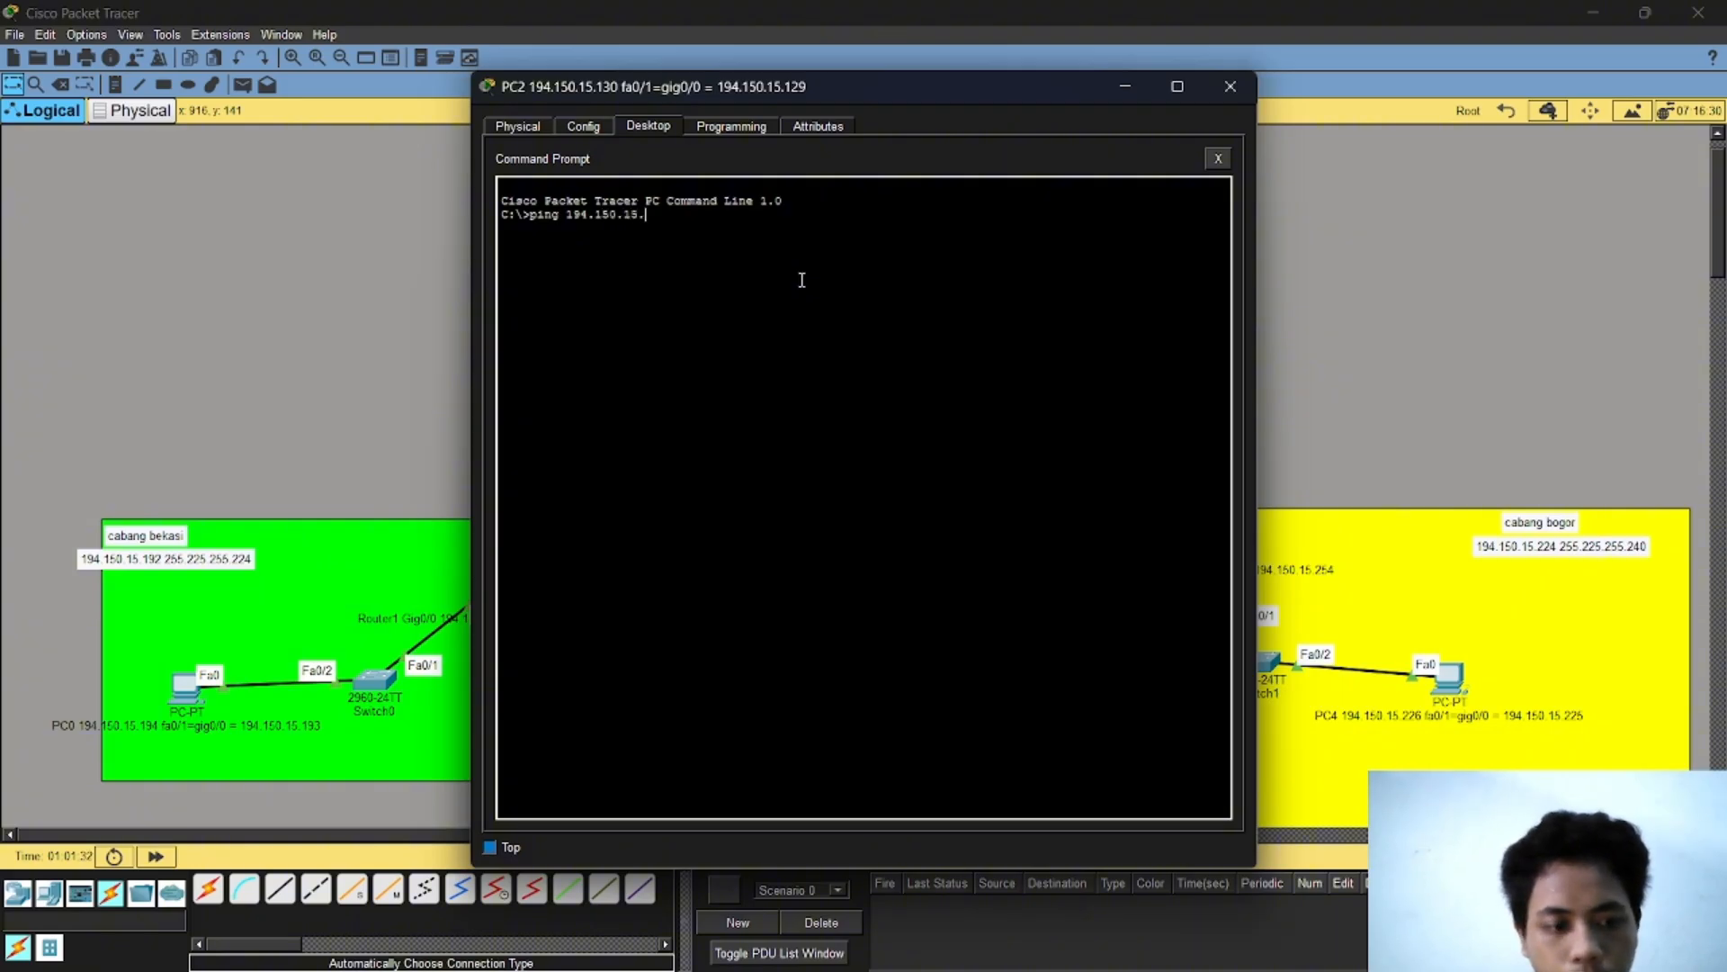
text(194)
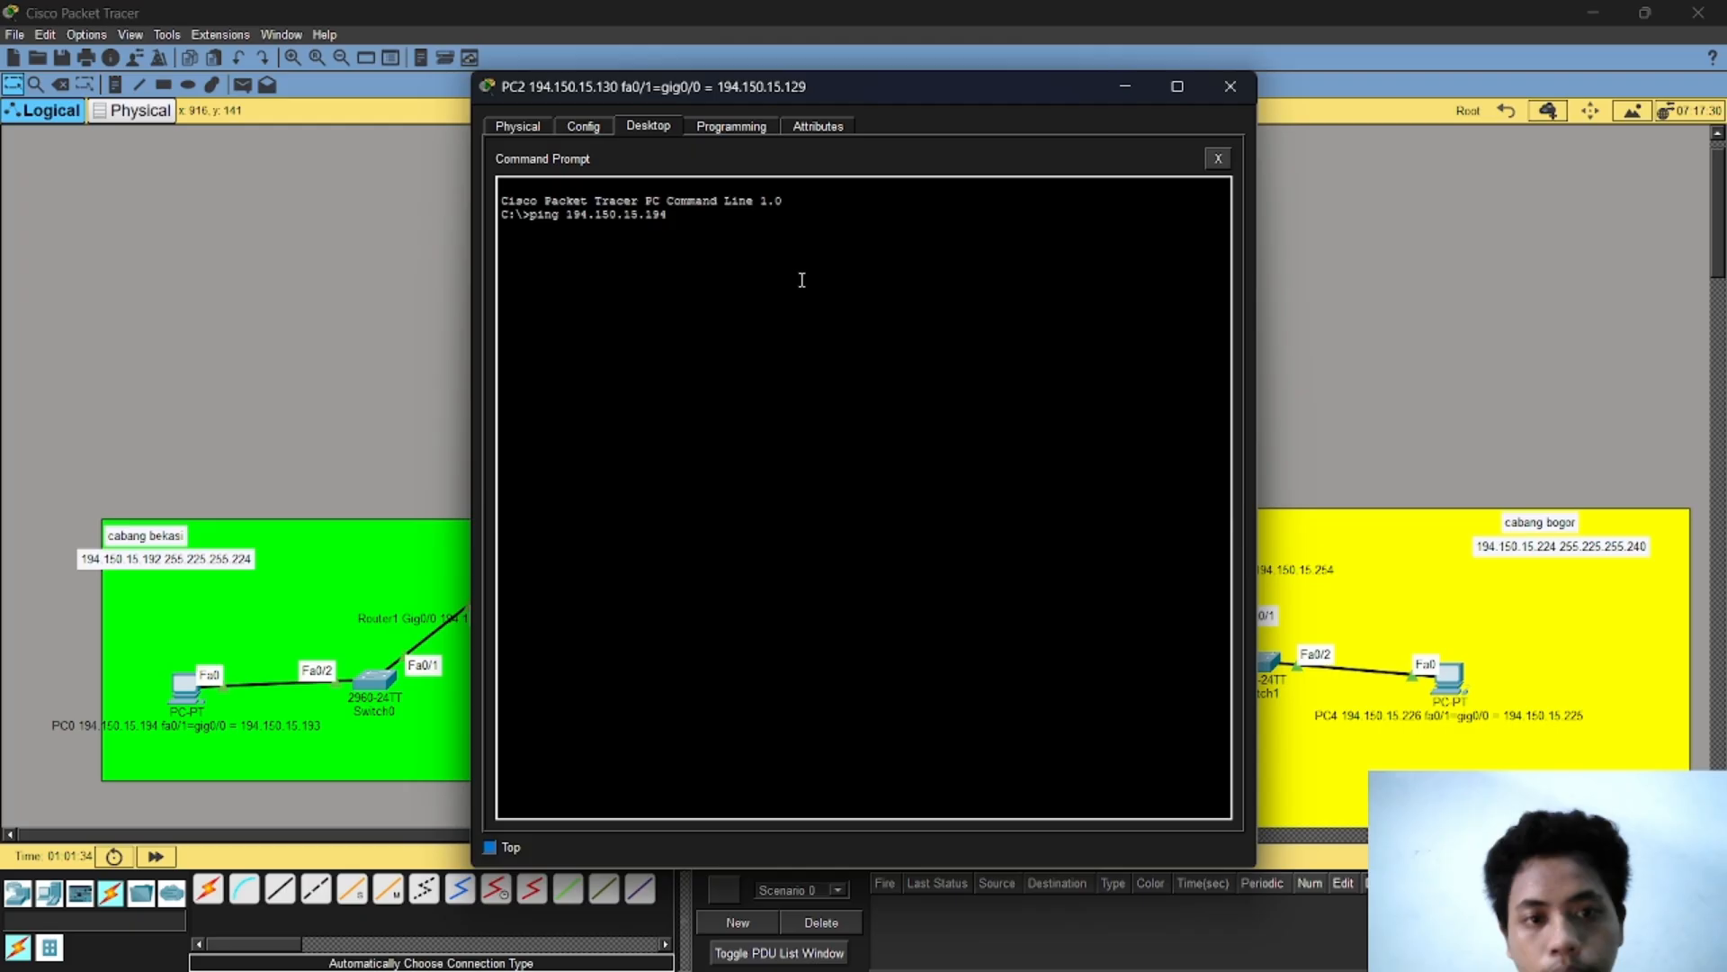
key(Return)
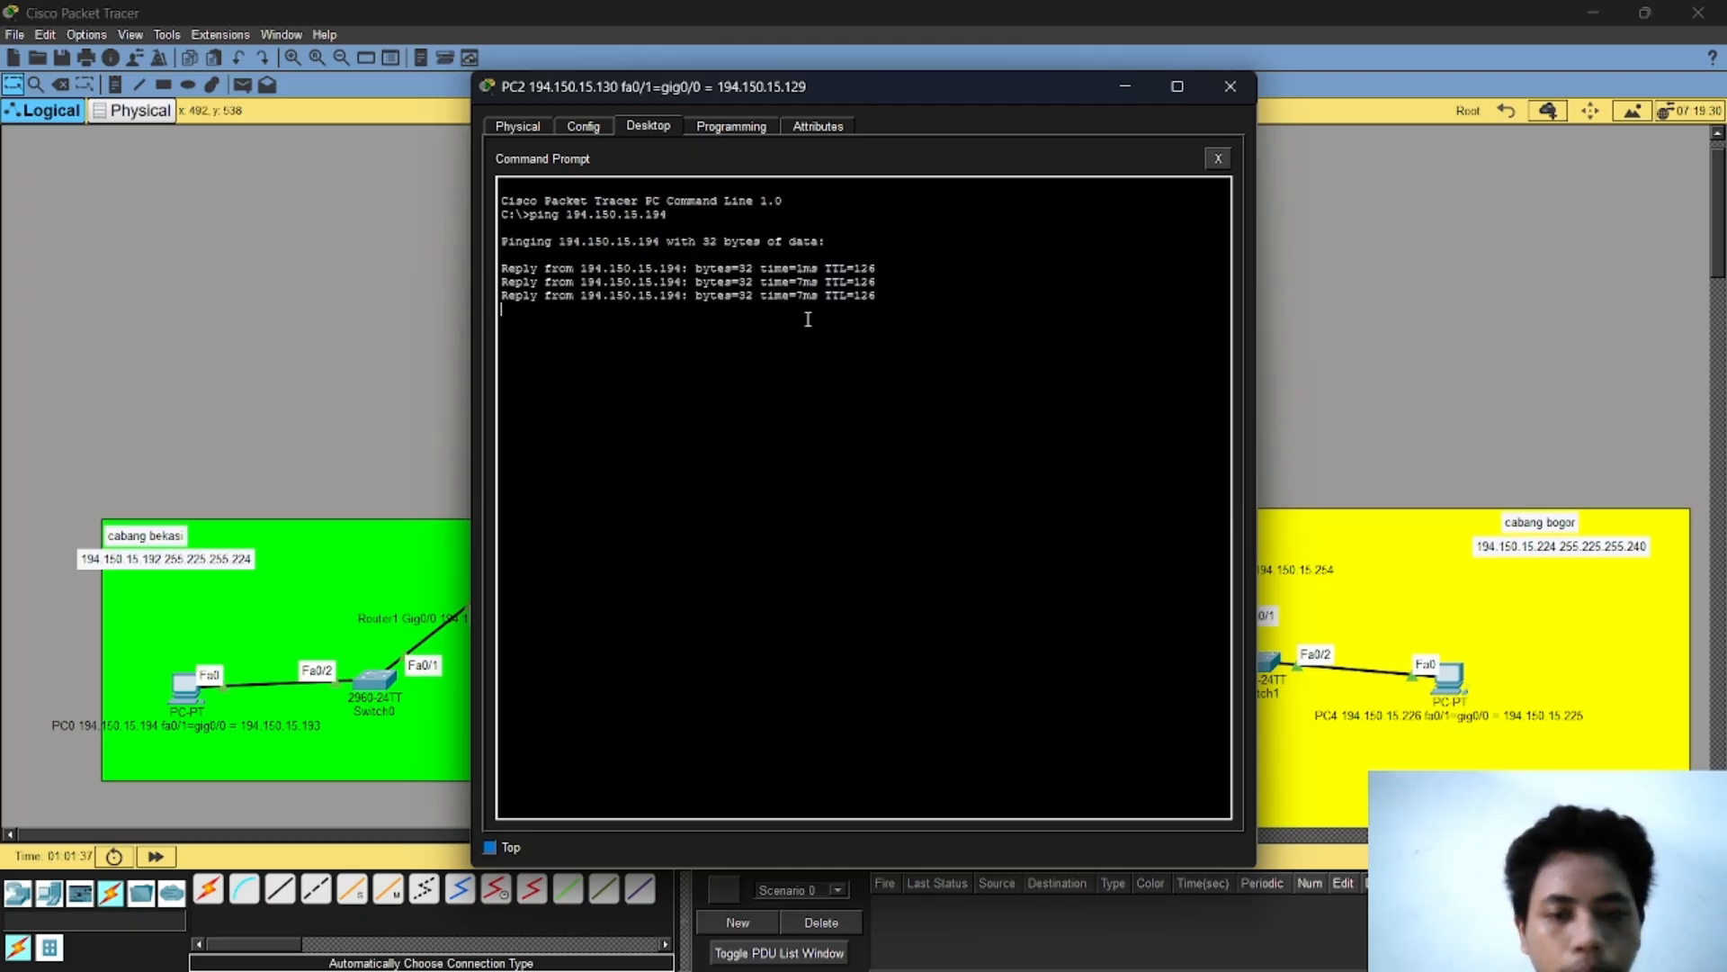
Step: Ping PC4 in cabang bogor at 194.150.15.226 from PC2's command prompt
key(Up)
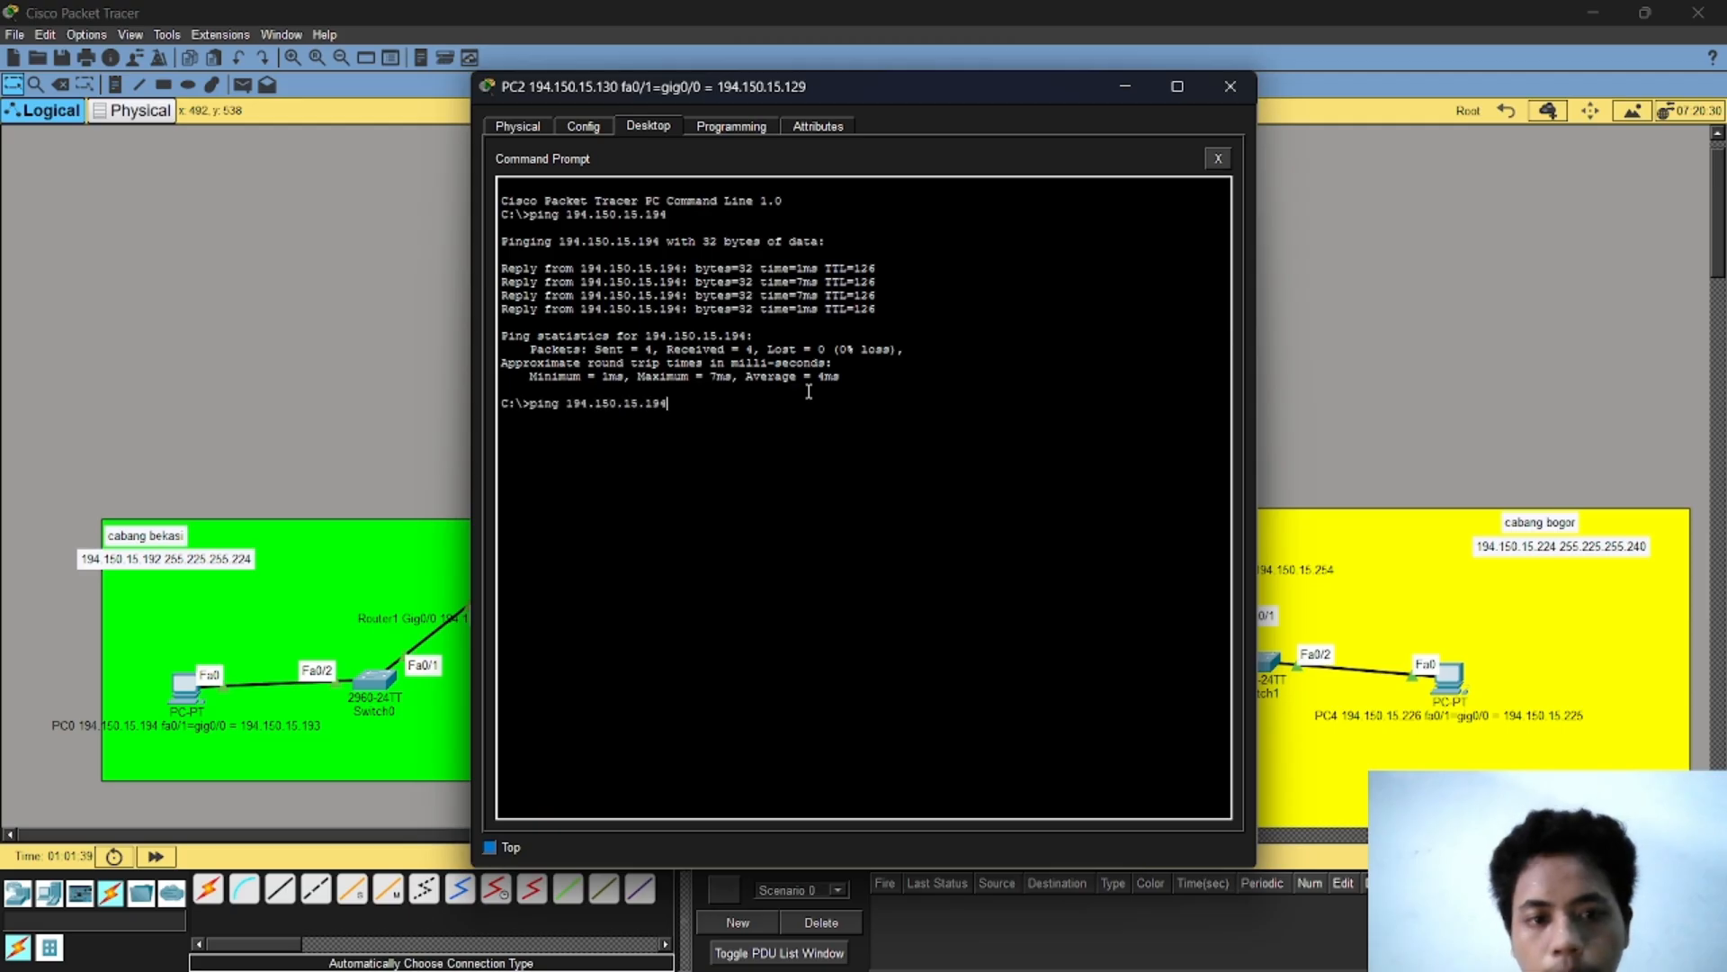
key(BackSpace)
key(BackSpace)
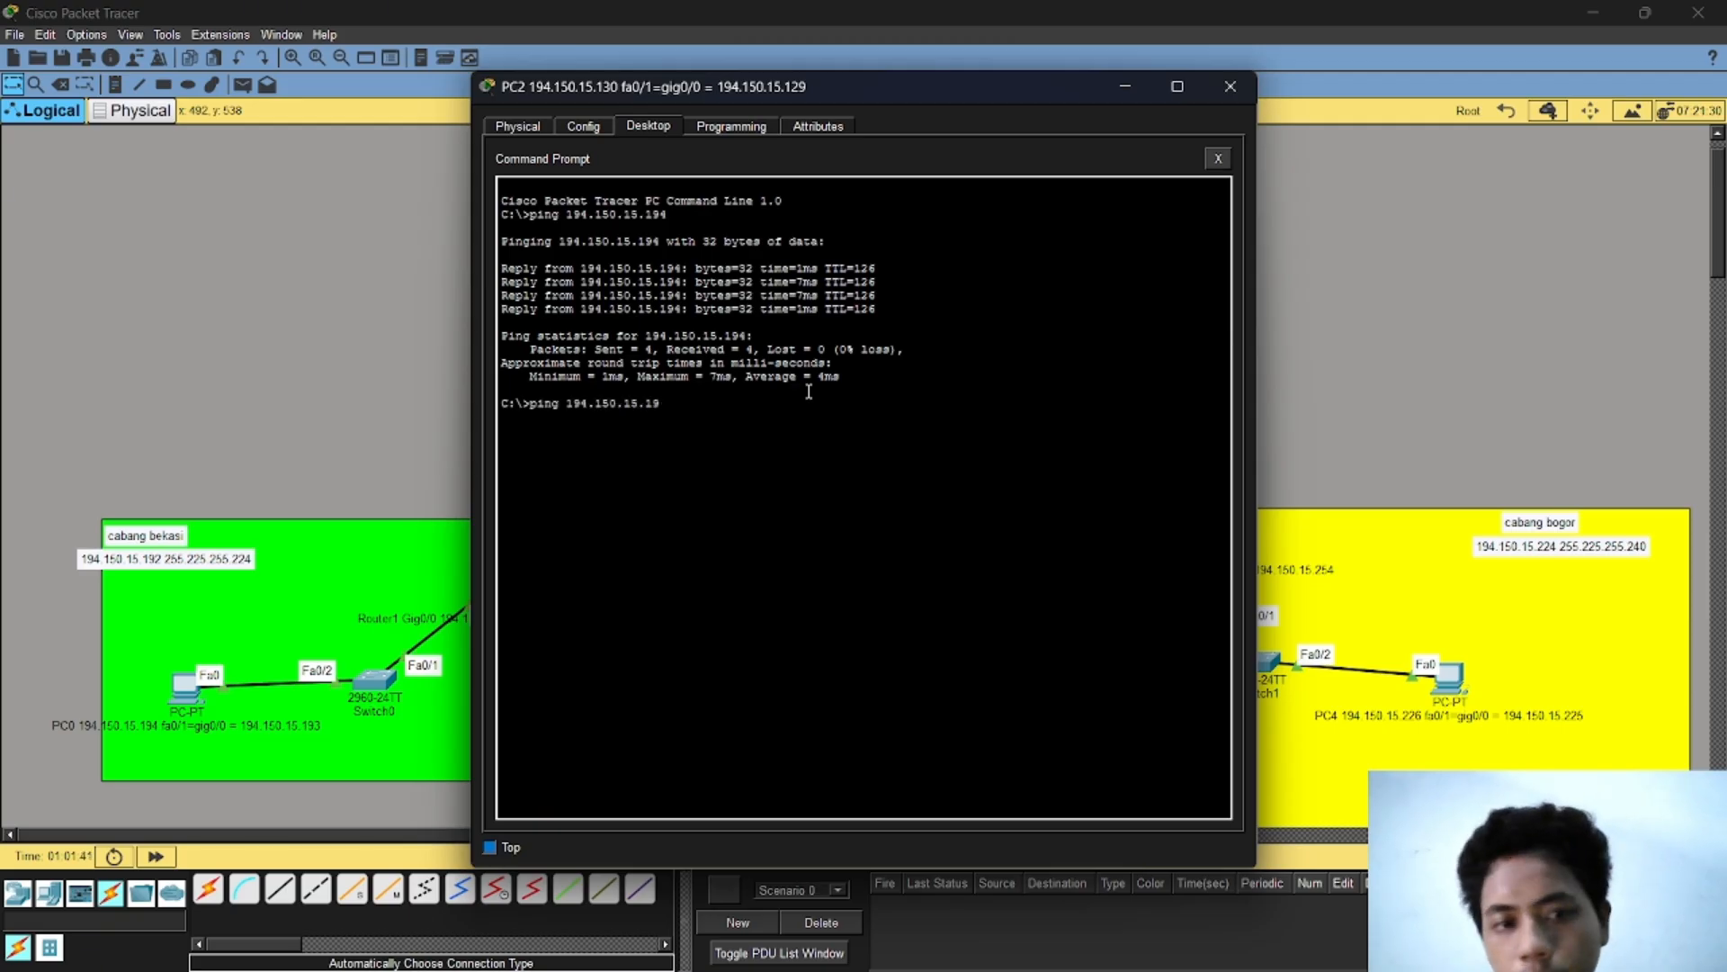
text(22)
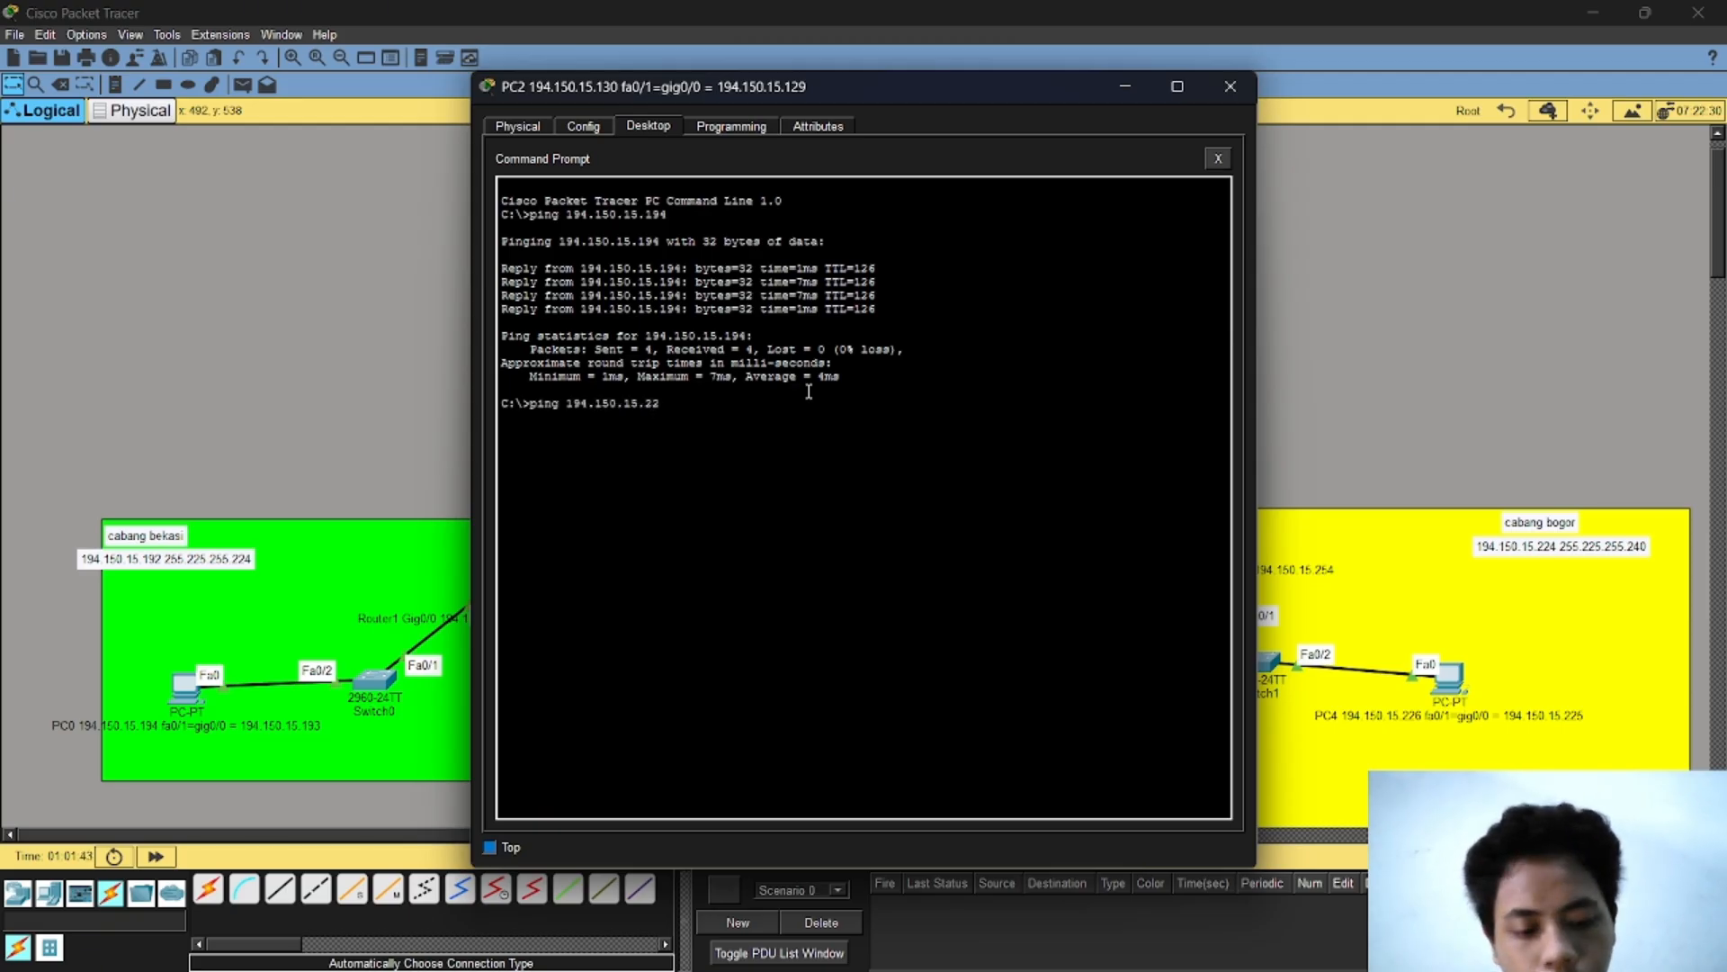
text(6)
key(Return)
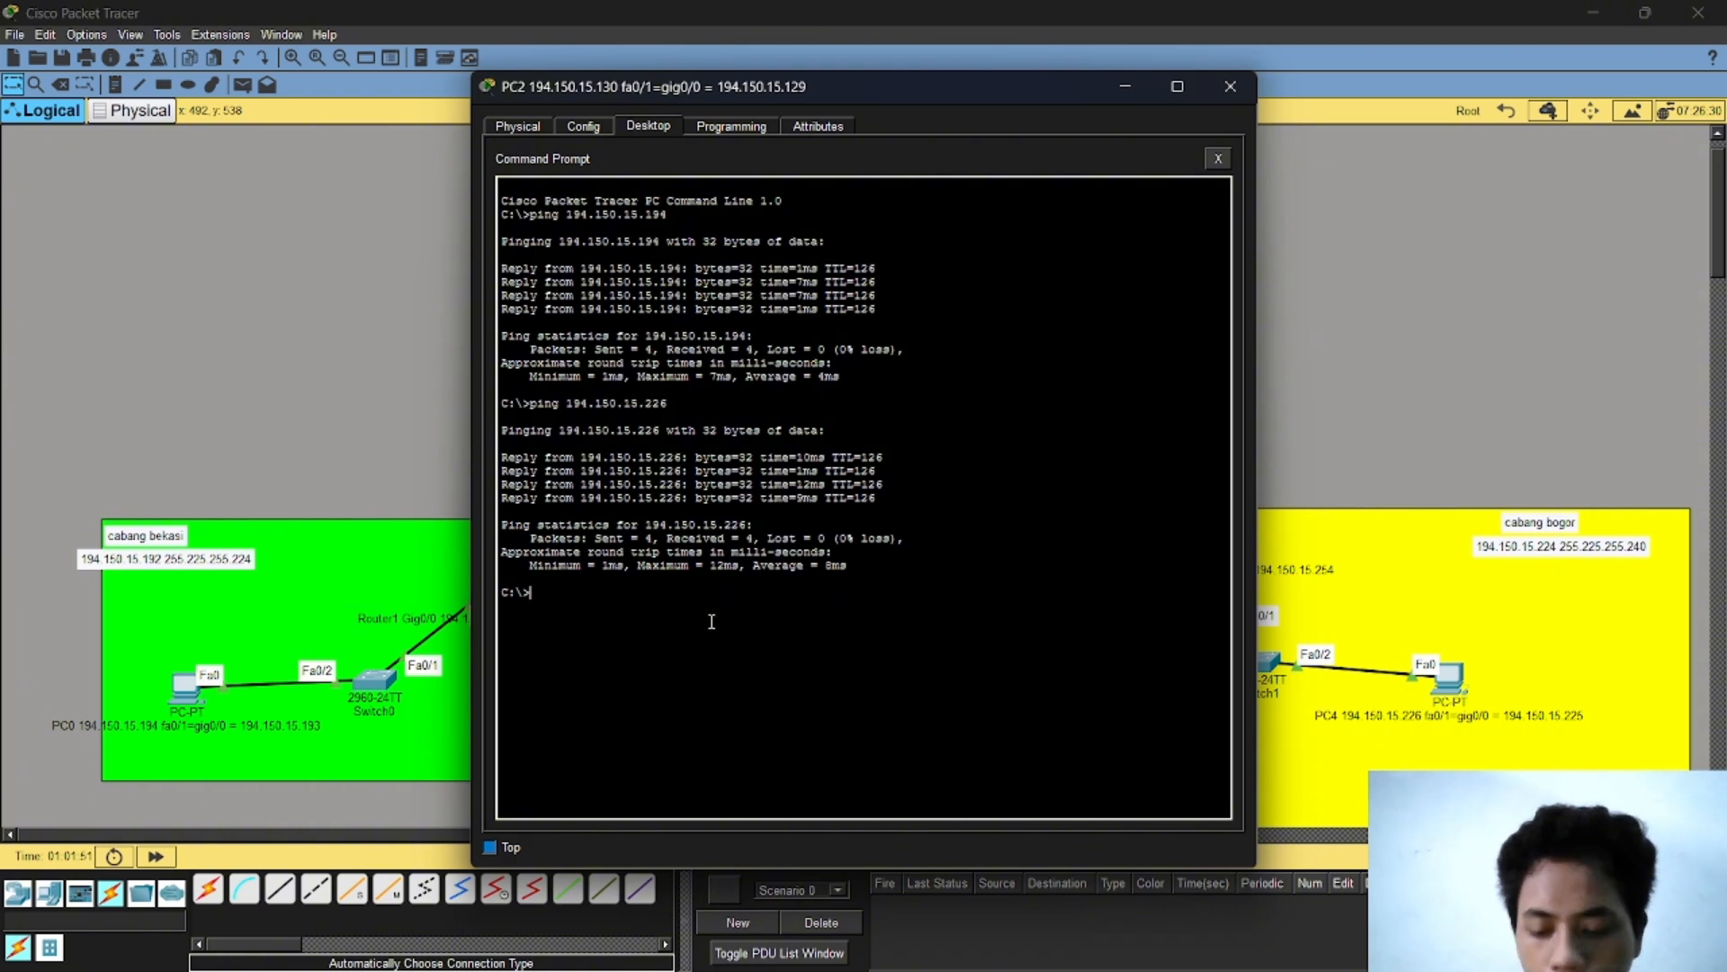
Step: Ping the pemasaran PC at 194.150.15.2 from PC2's command prompt, and close PC2's window
key(Up)
key(BackSpace)
key(BackSpace)
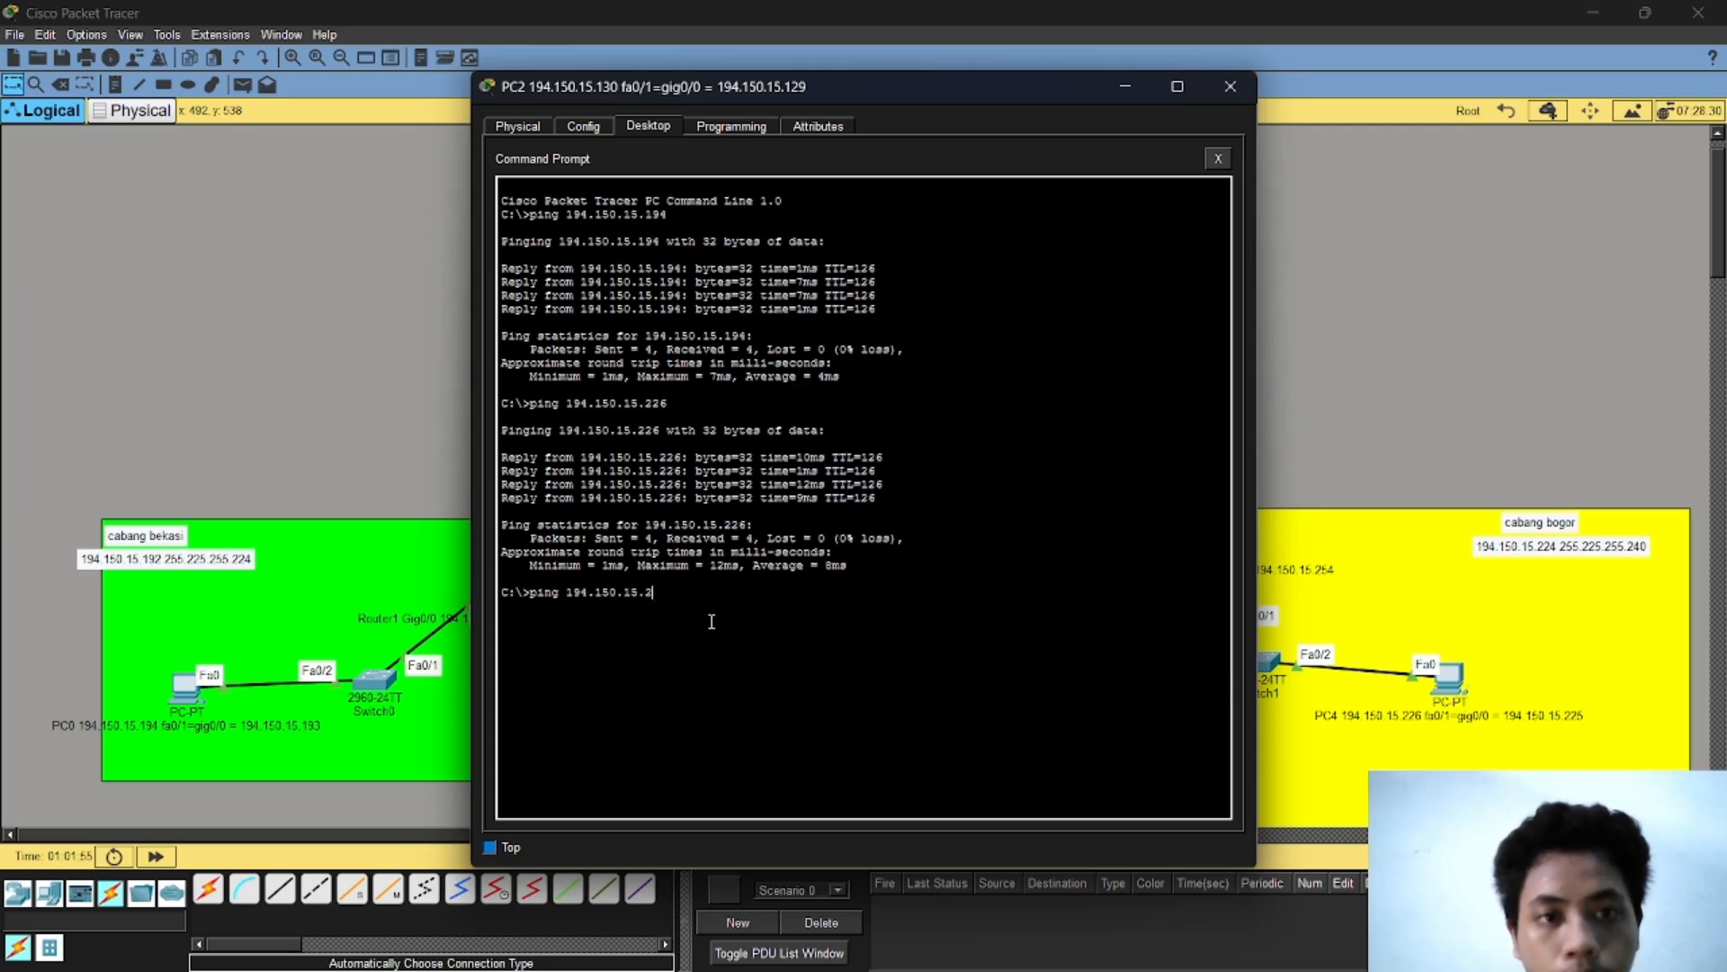
key(Return)
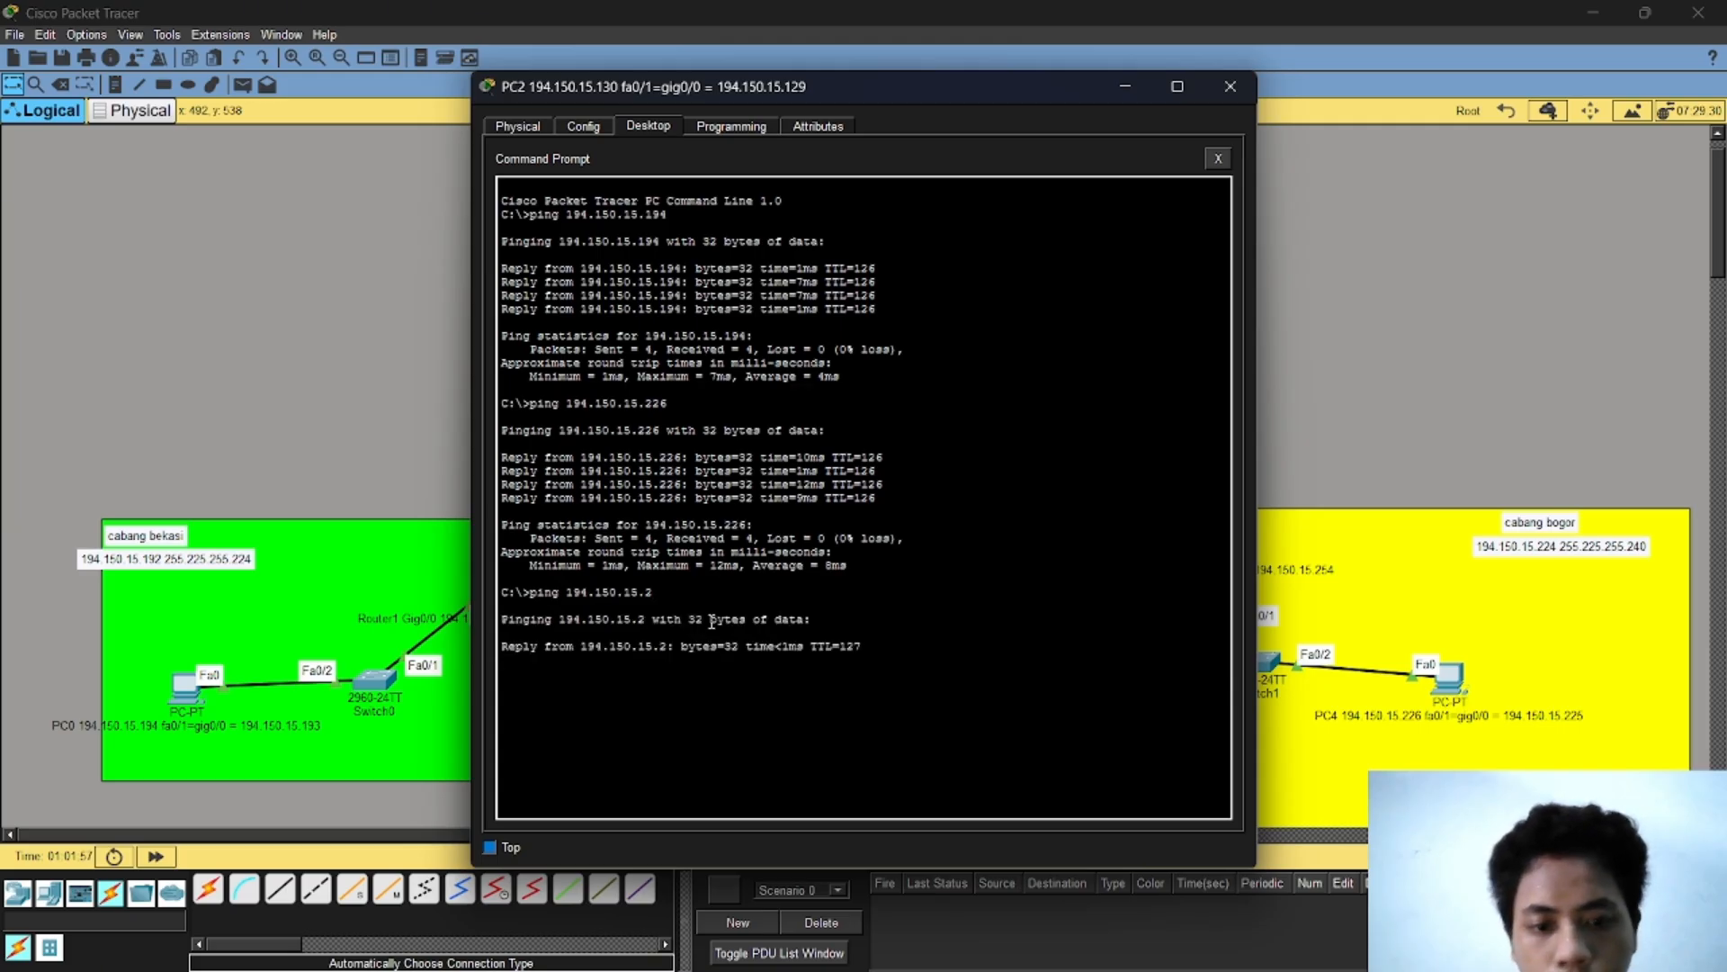
drag(922, 89, 1104, 170)
click(1395, 173)
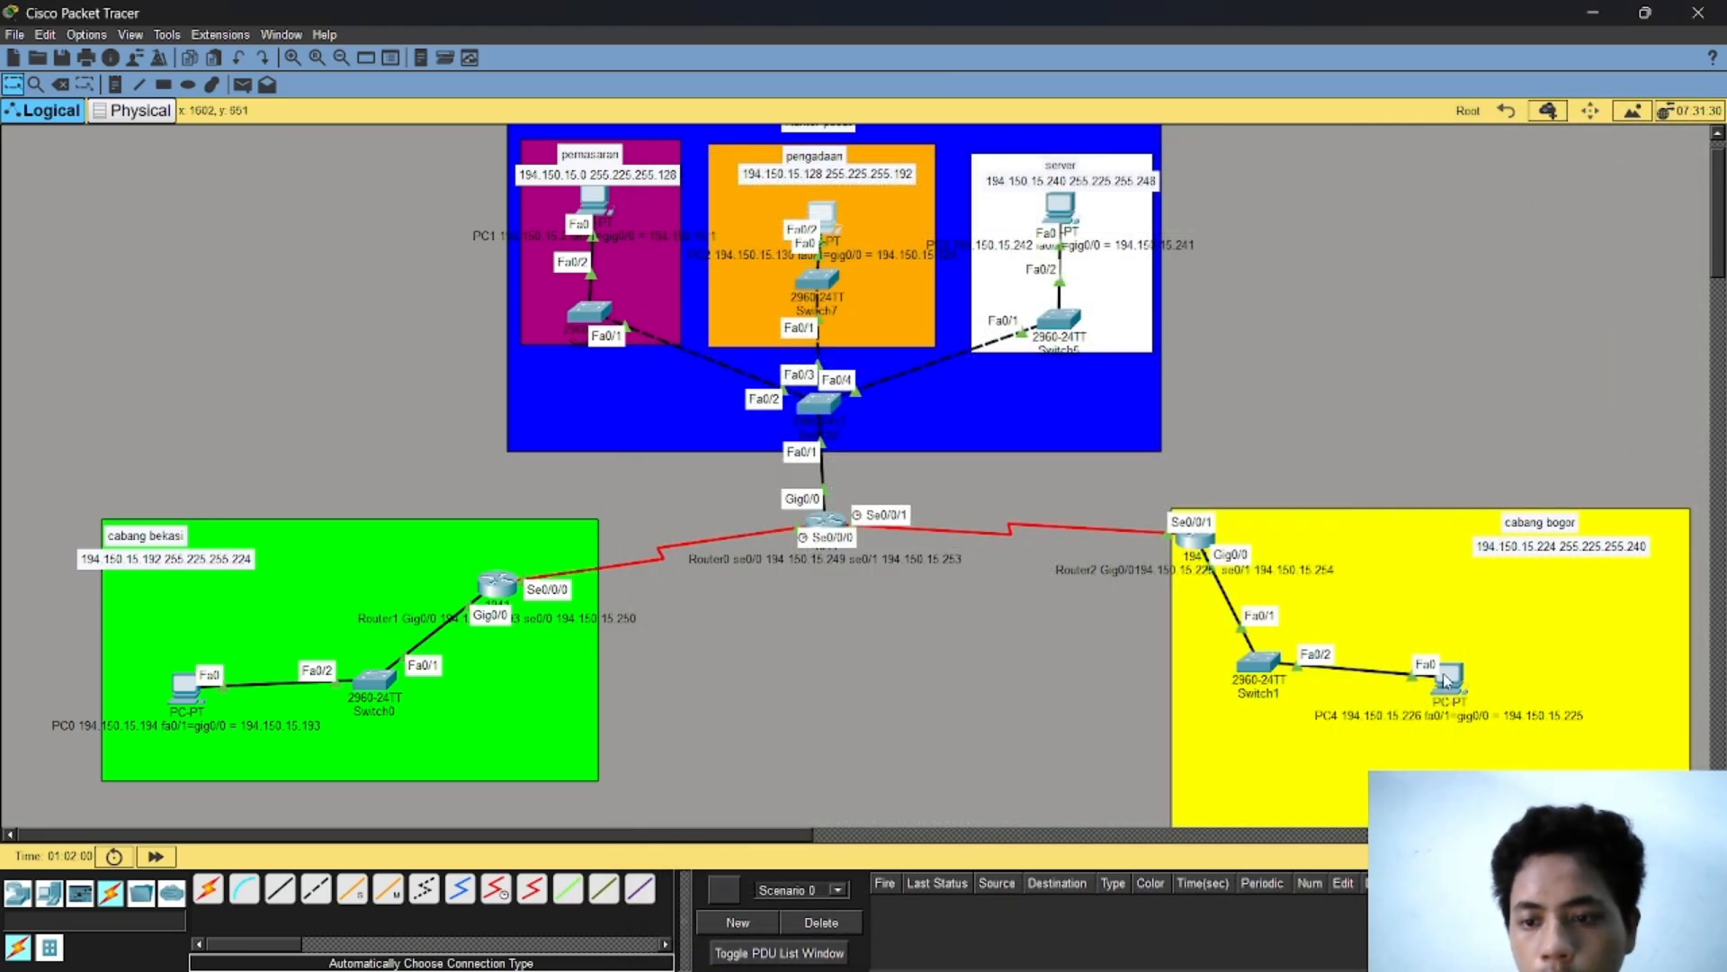
Step: Ping PC0 in cabang bekasi at 194.150.15.194 from the command prompt of PC4 in cabang bogor
click(1446, 681)
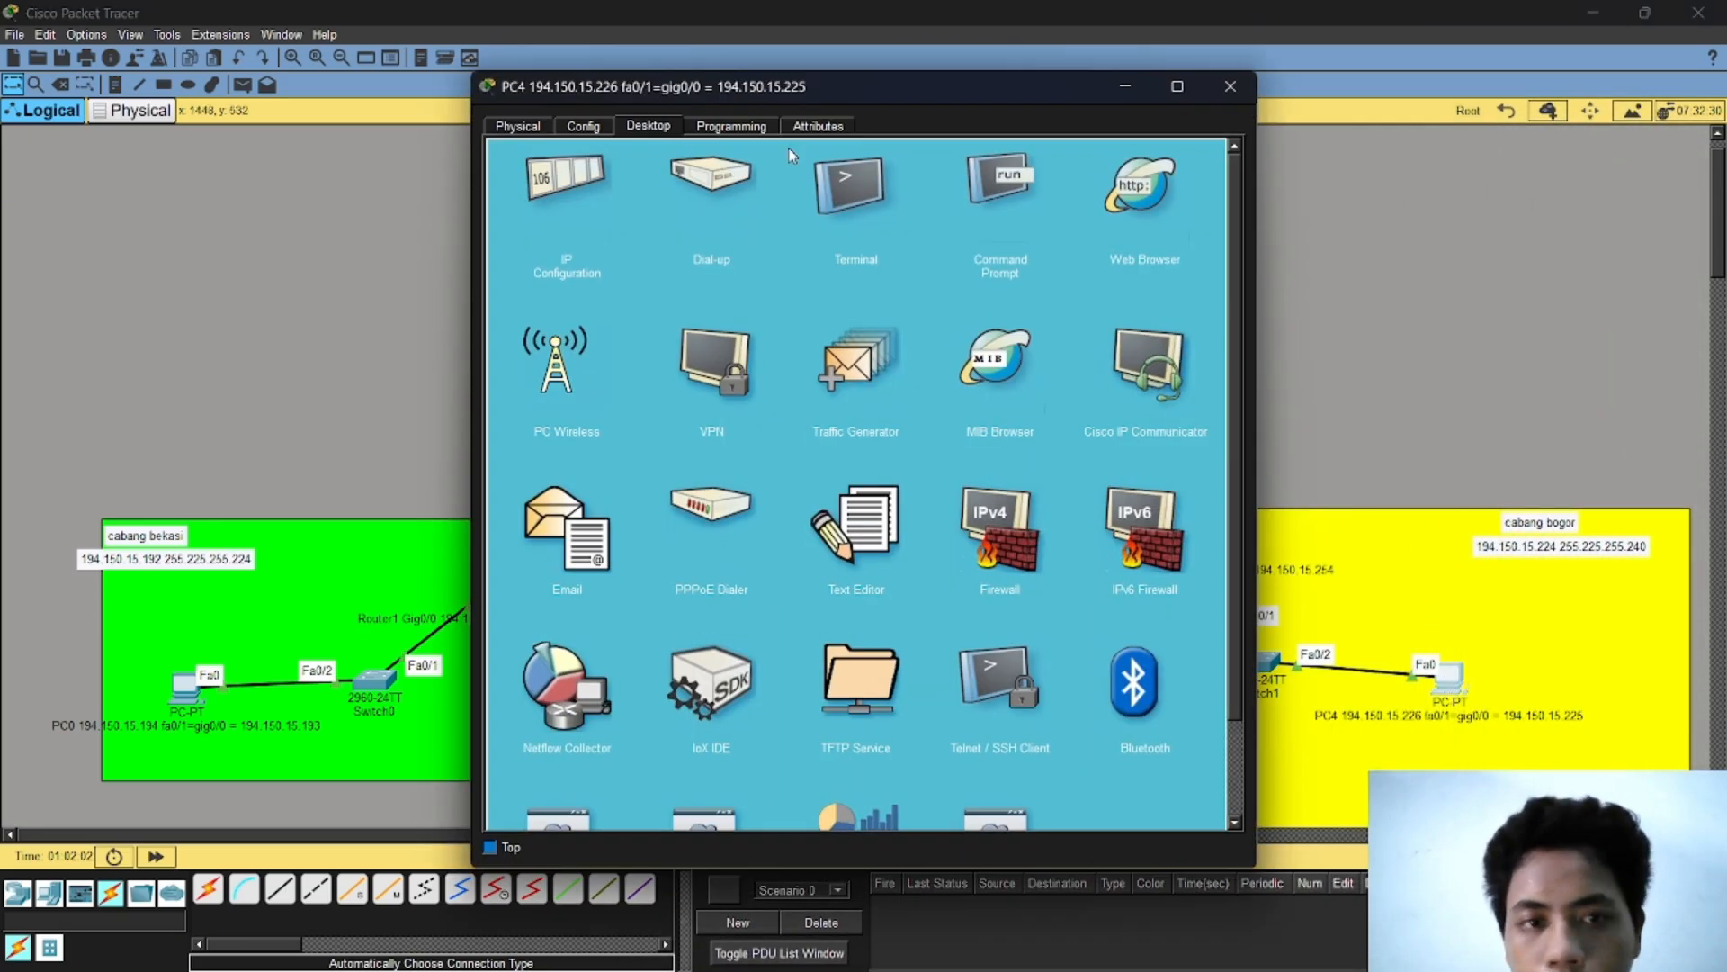
click(996, 198)
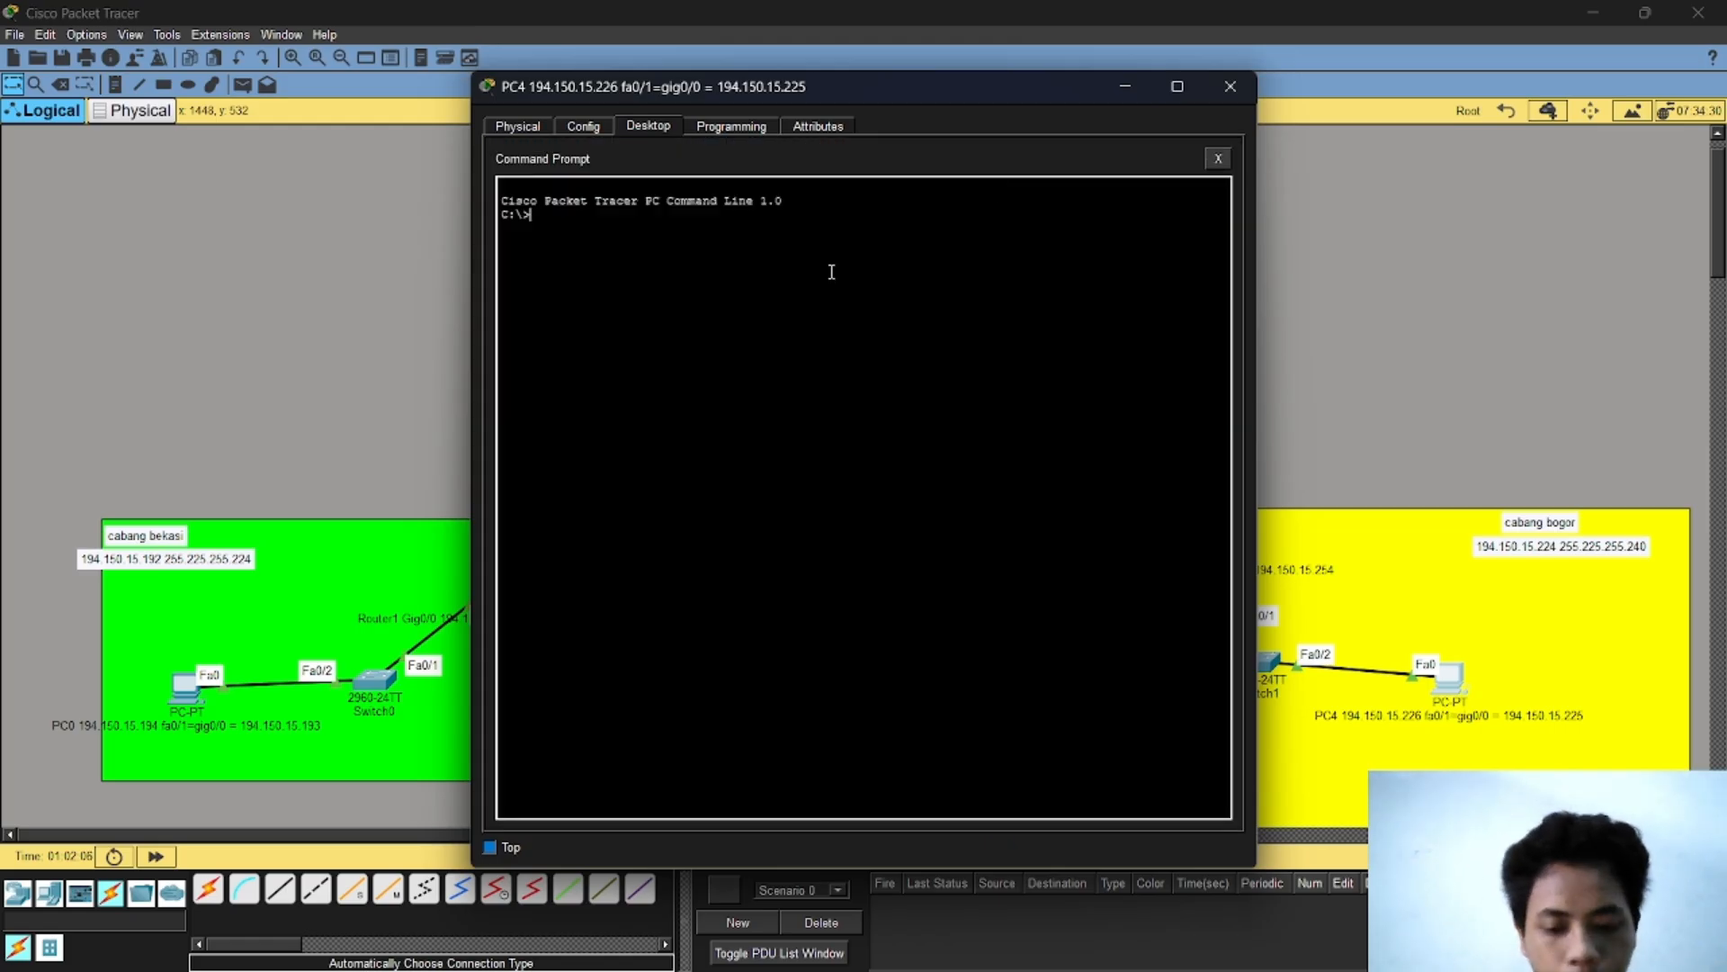
text(ping 19)
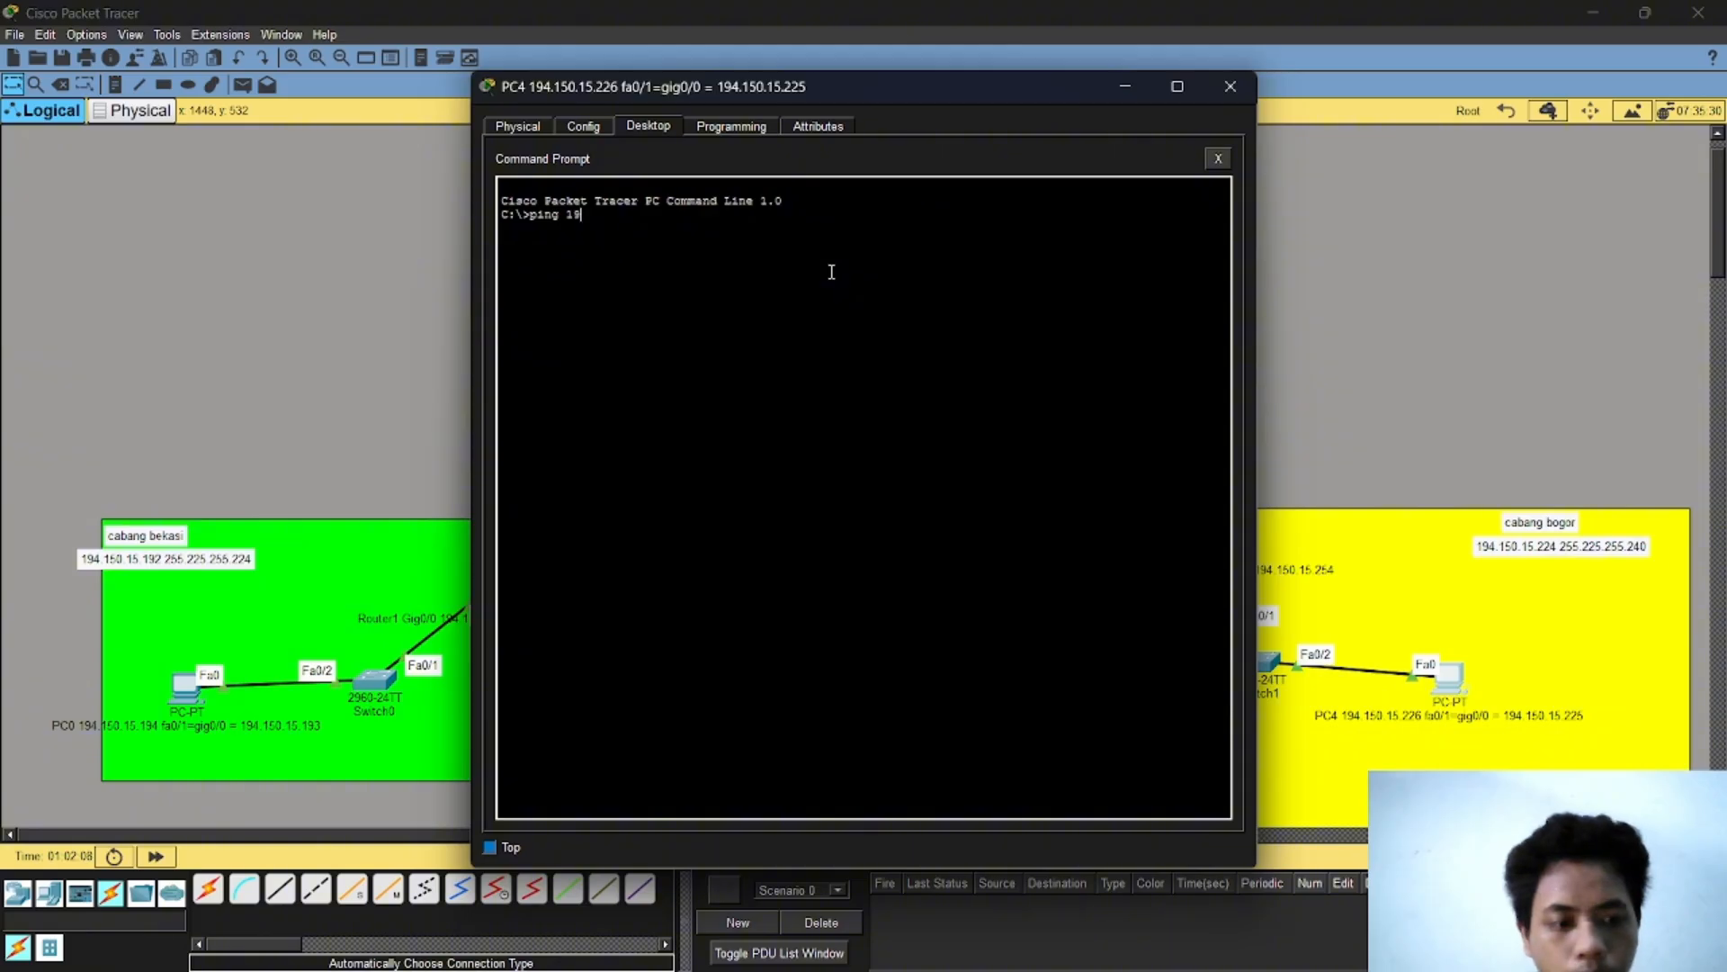
text(4.)
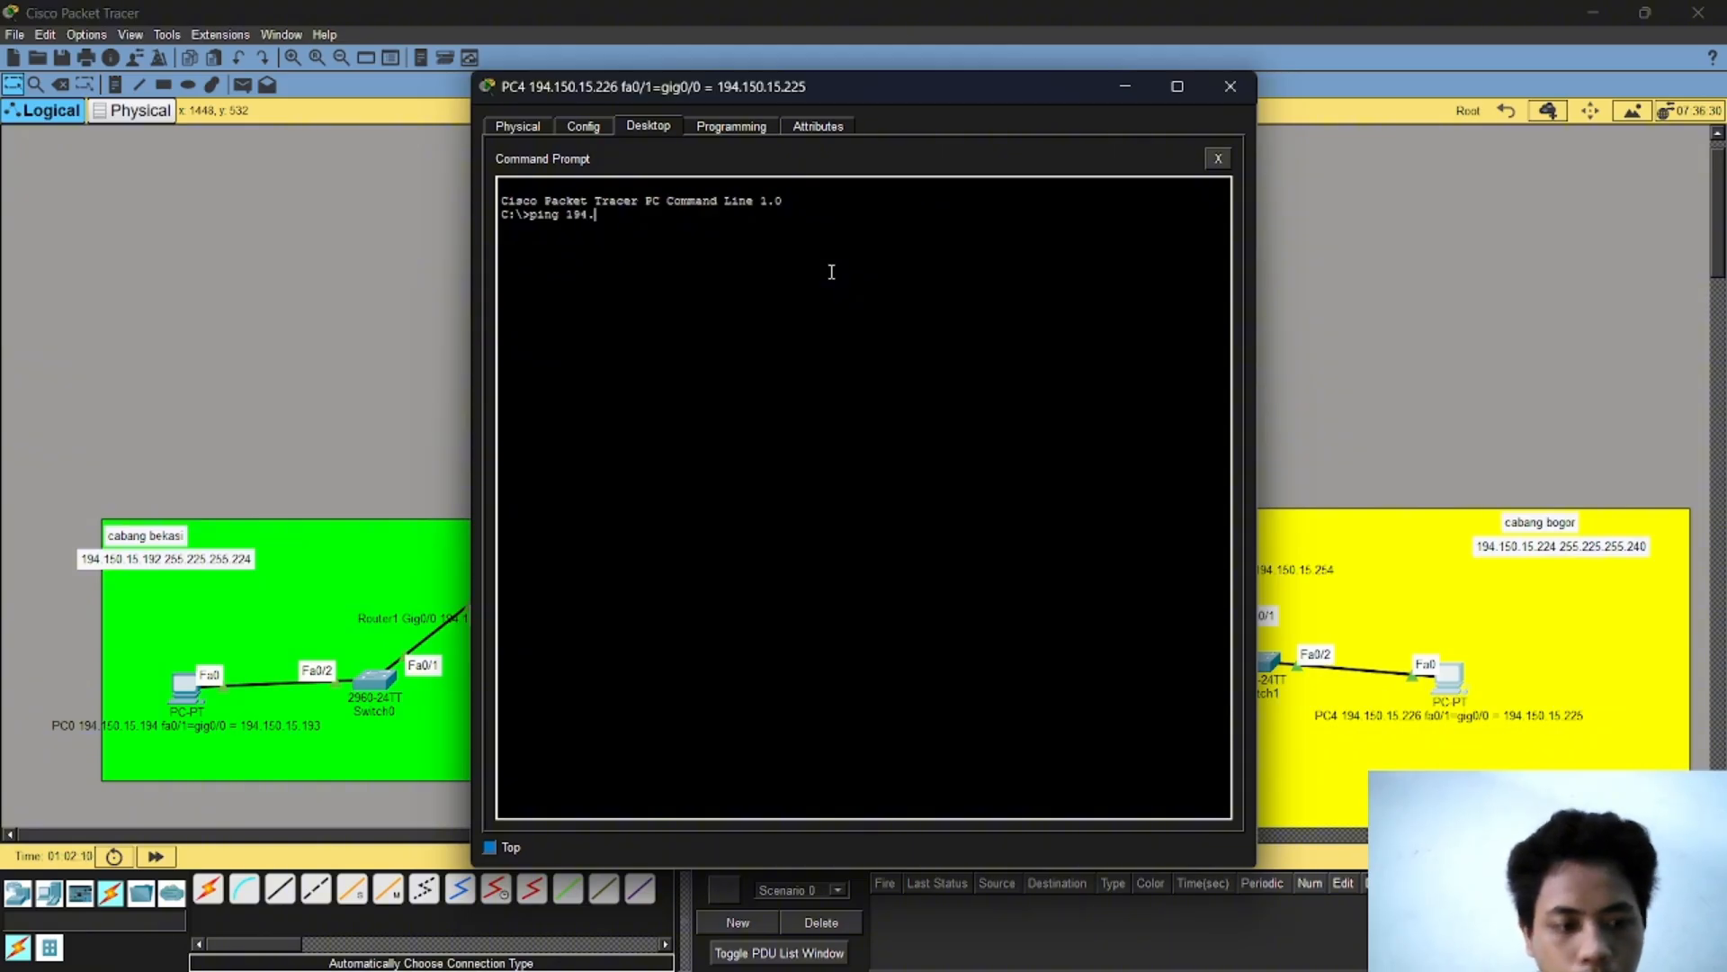
text(150.1)
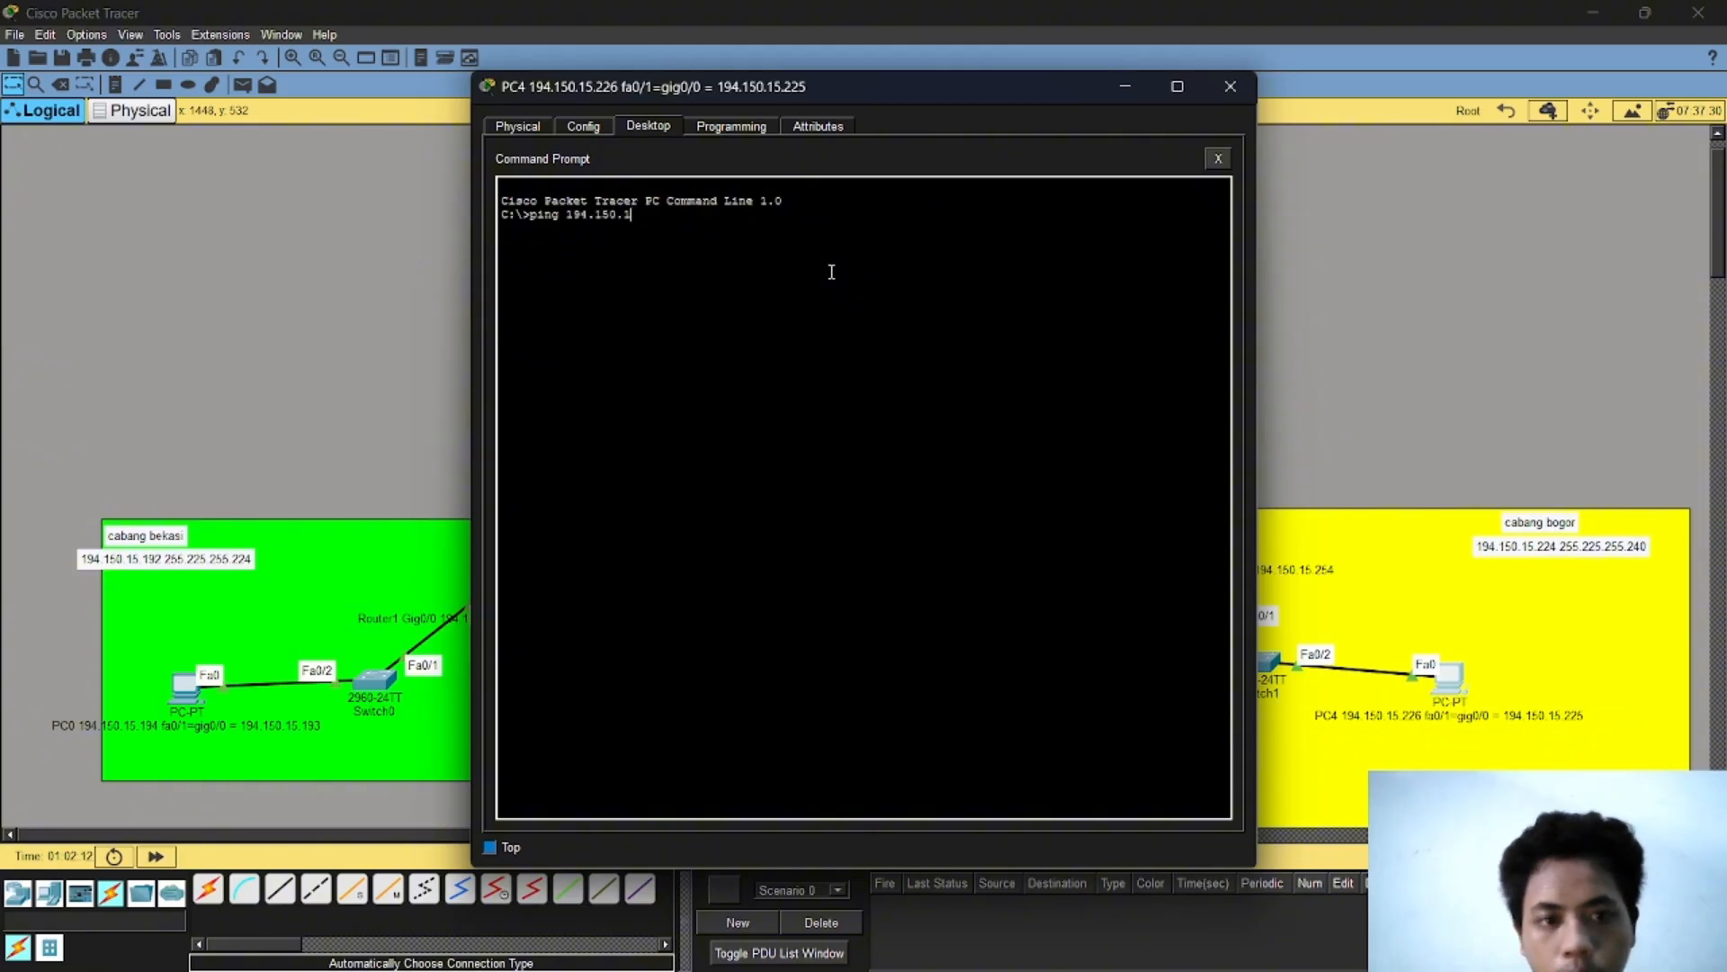
text(5.1)
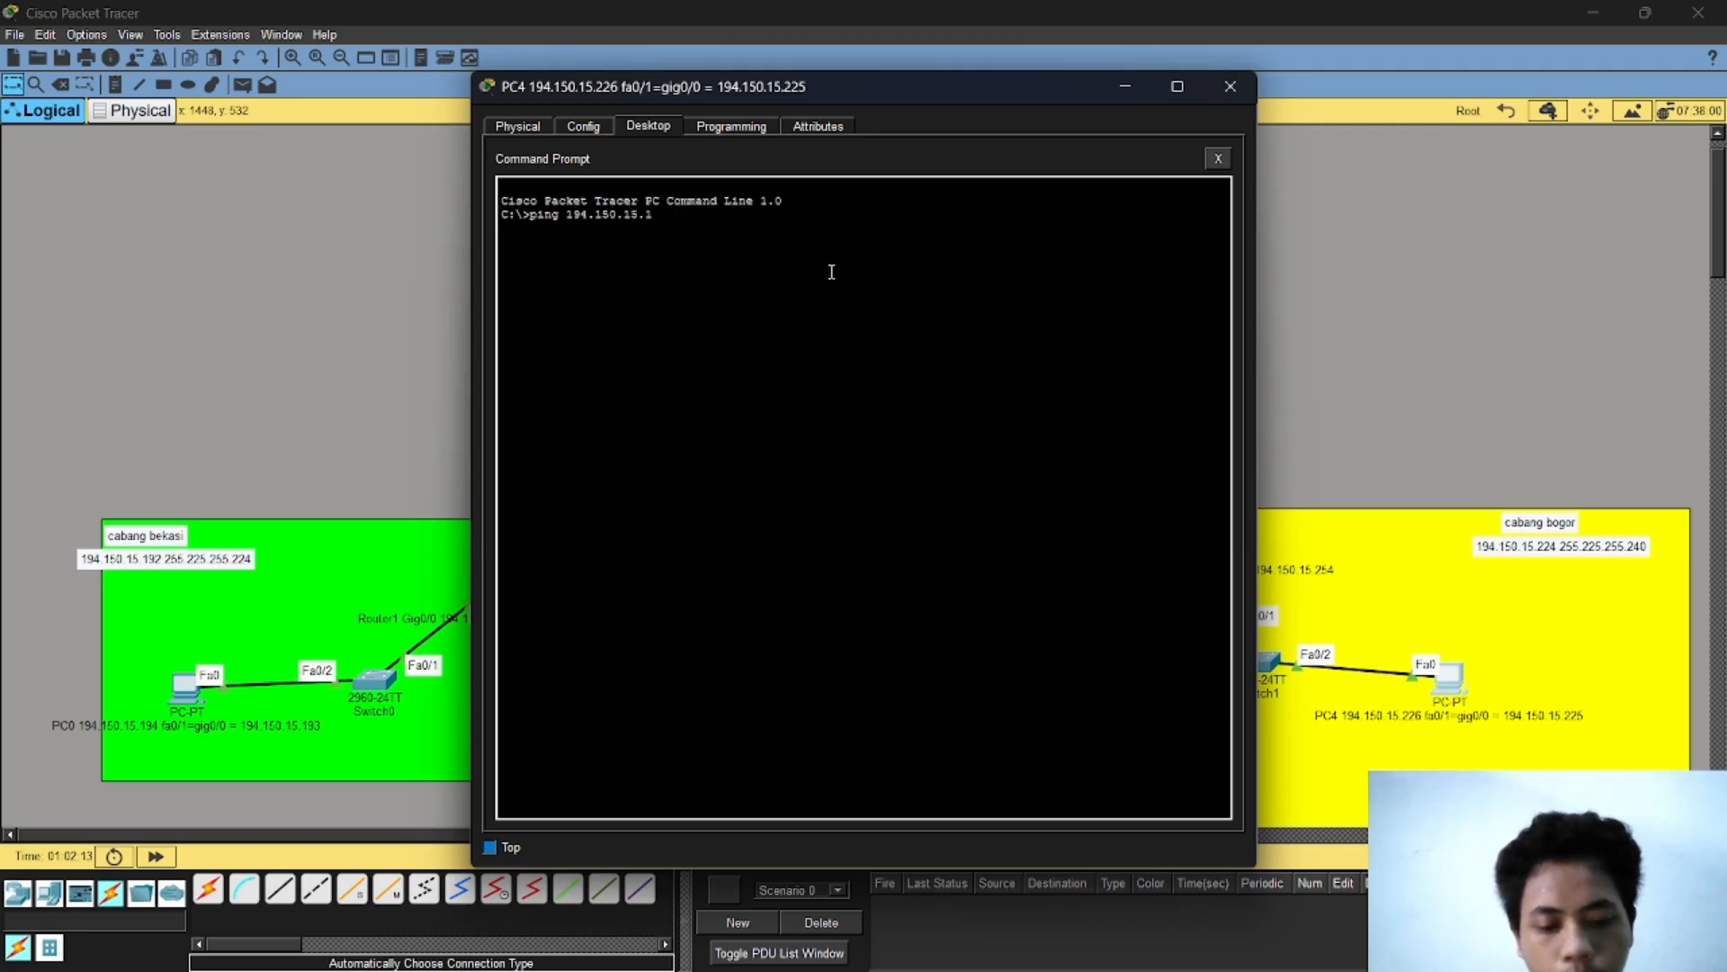
text(94)
key(Return)
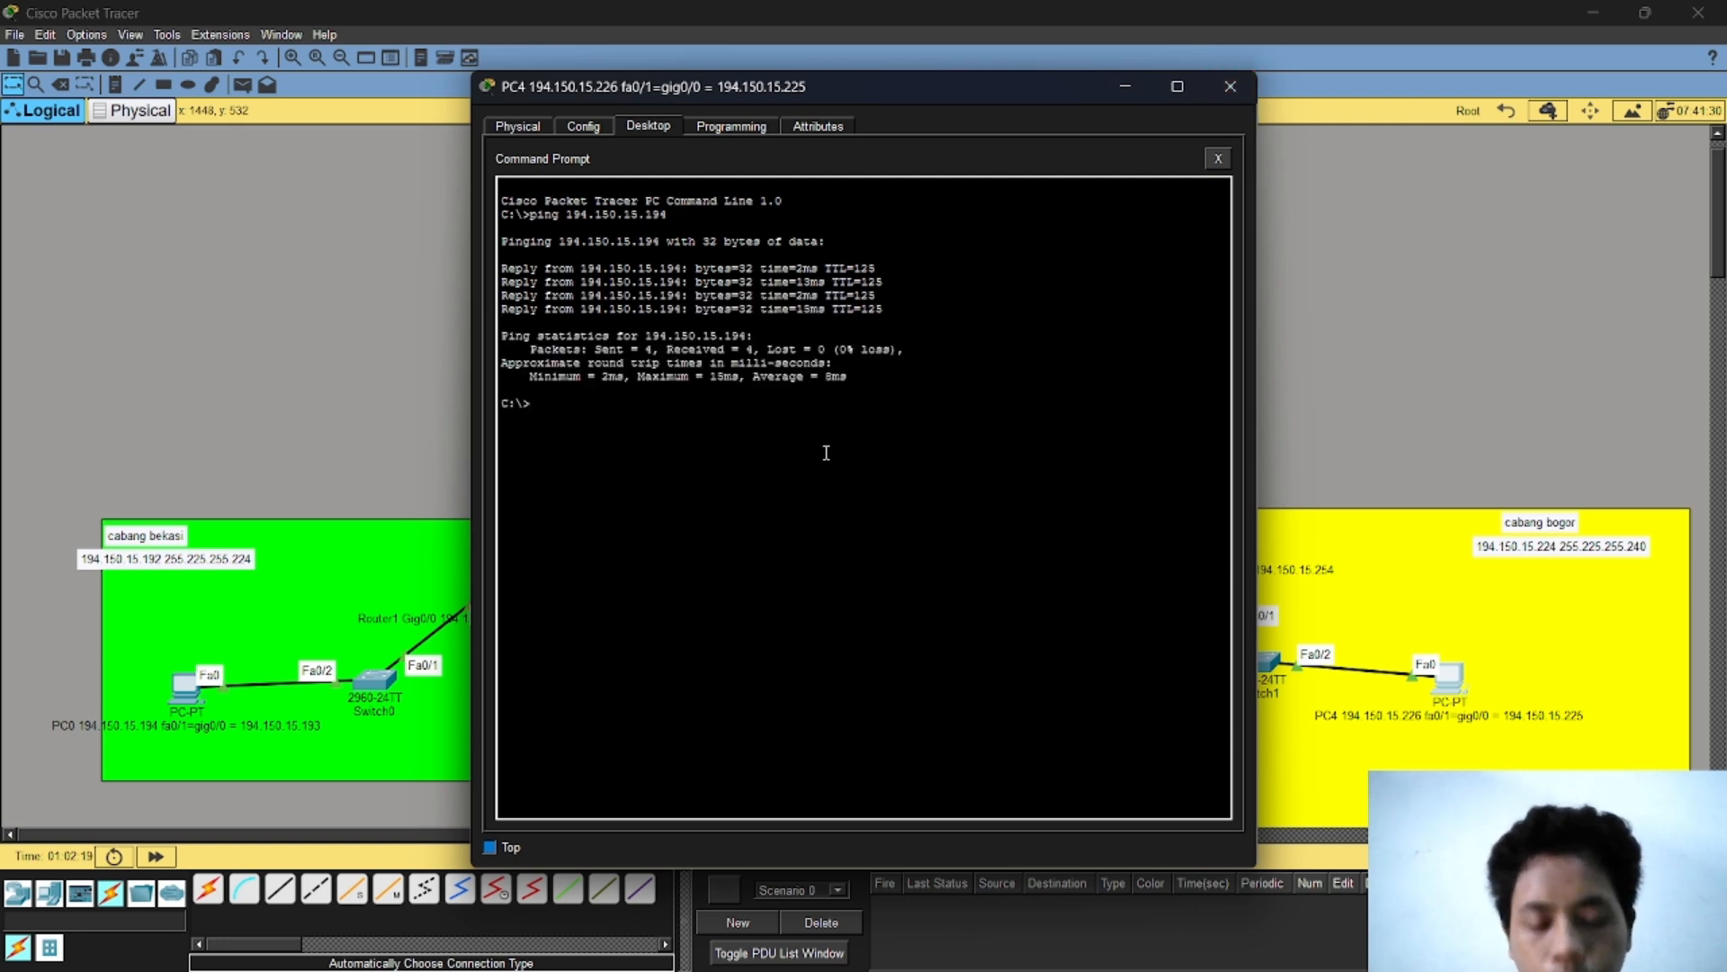
Step: Ping the pemasaran PC at 194.150.15.2 from PC4's command prompt, and close PC4's window
key(Up)
key(BackSpace)
key(BackSpace)
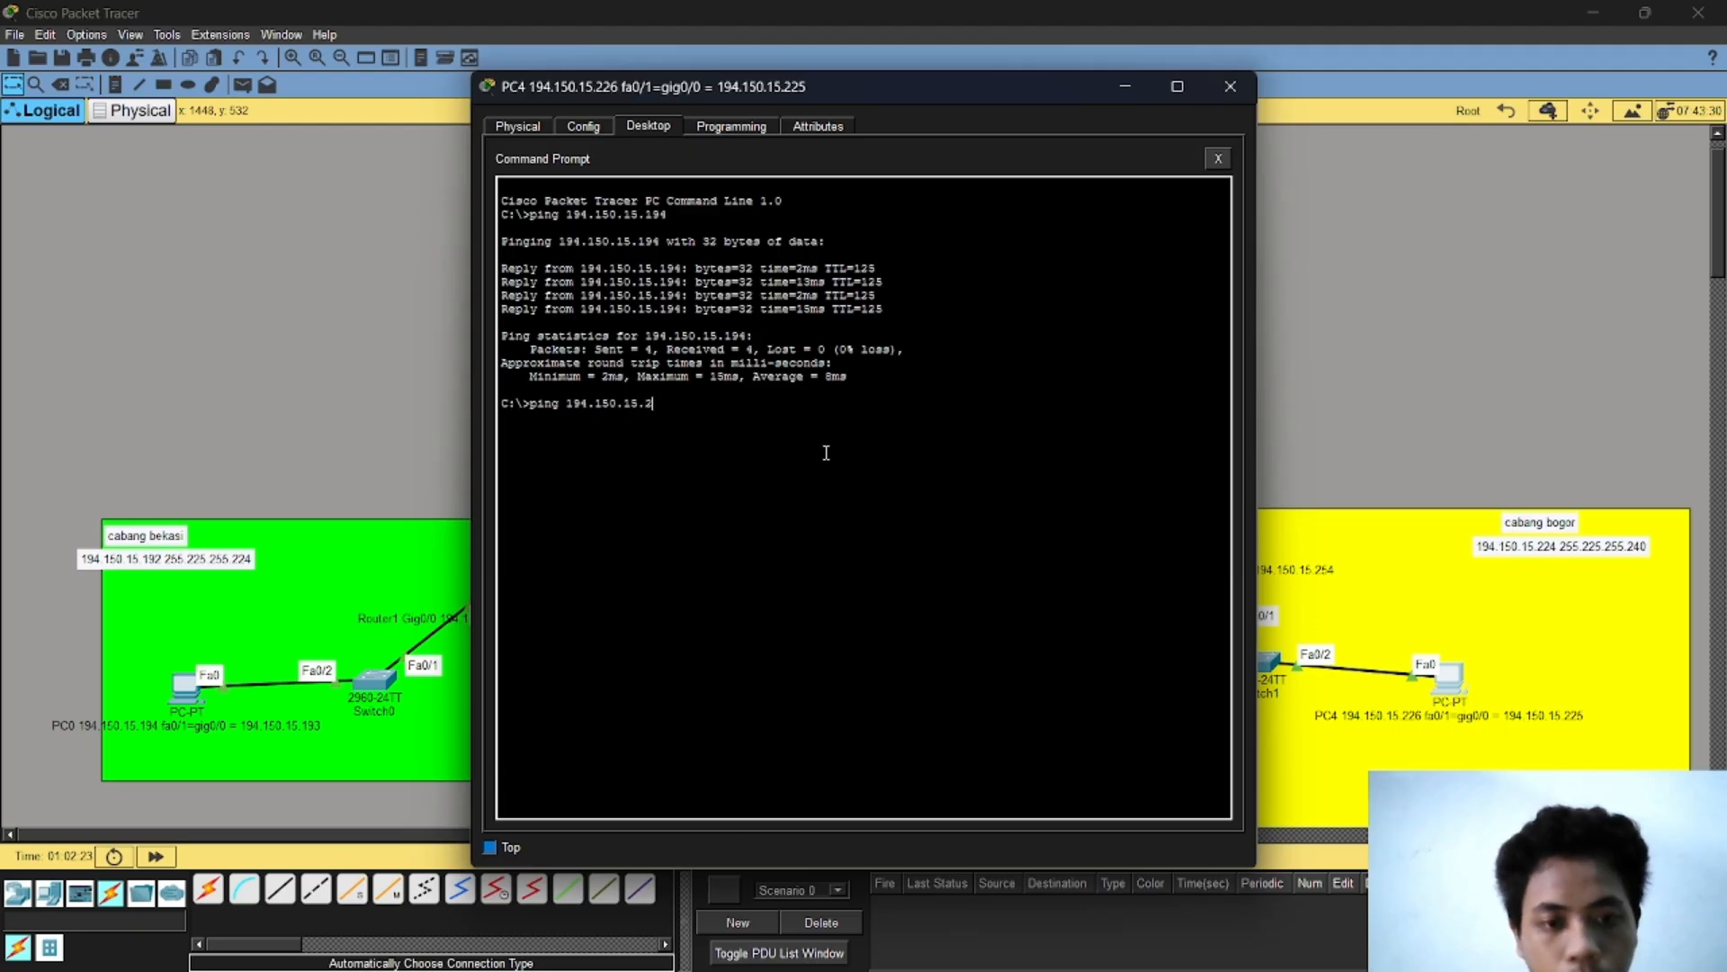
key(Return)
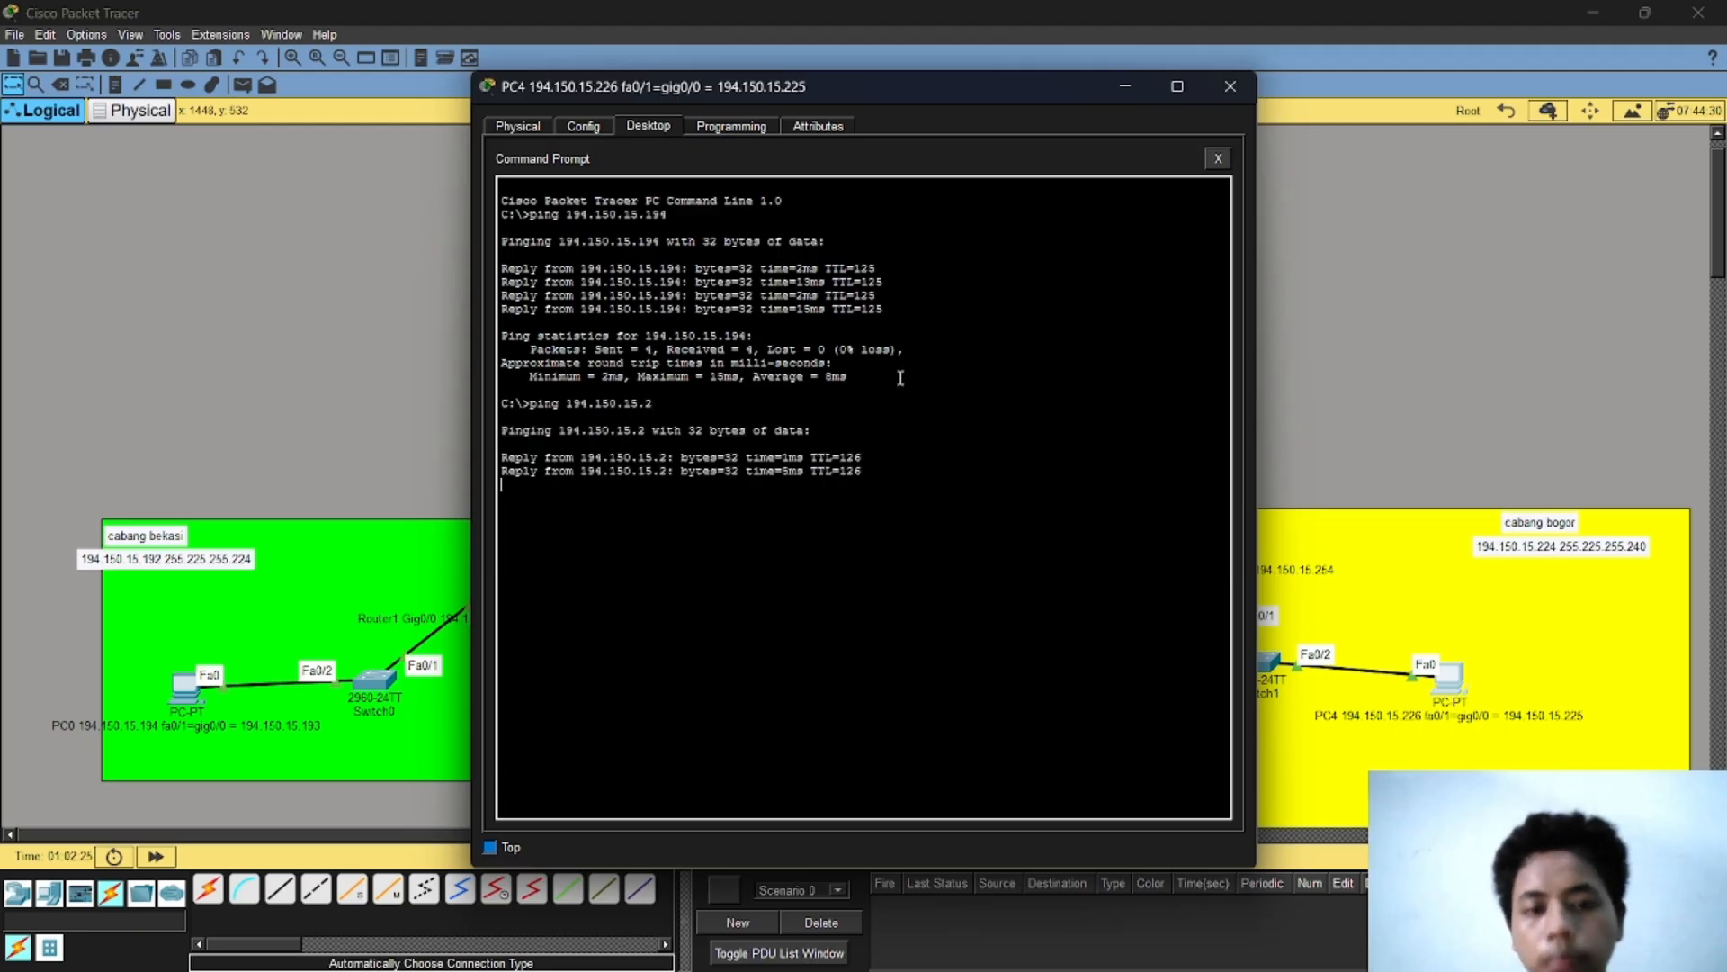
click(1230, 86)
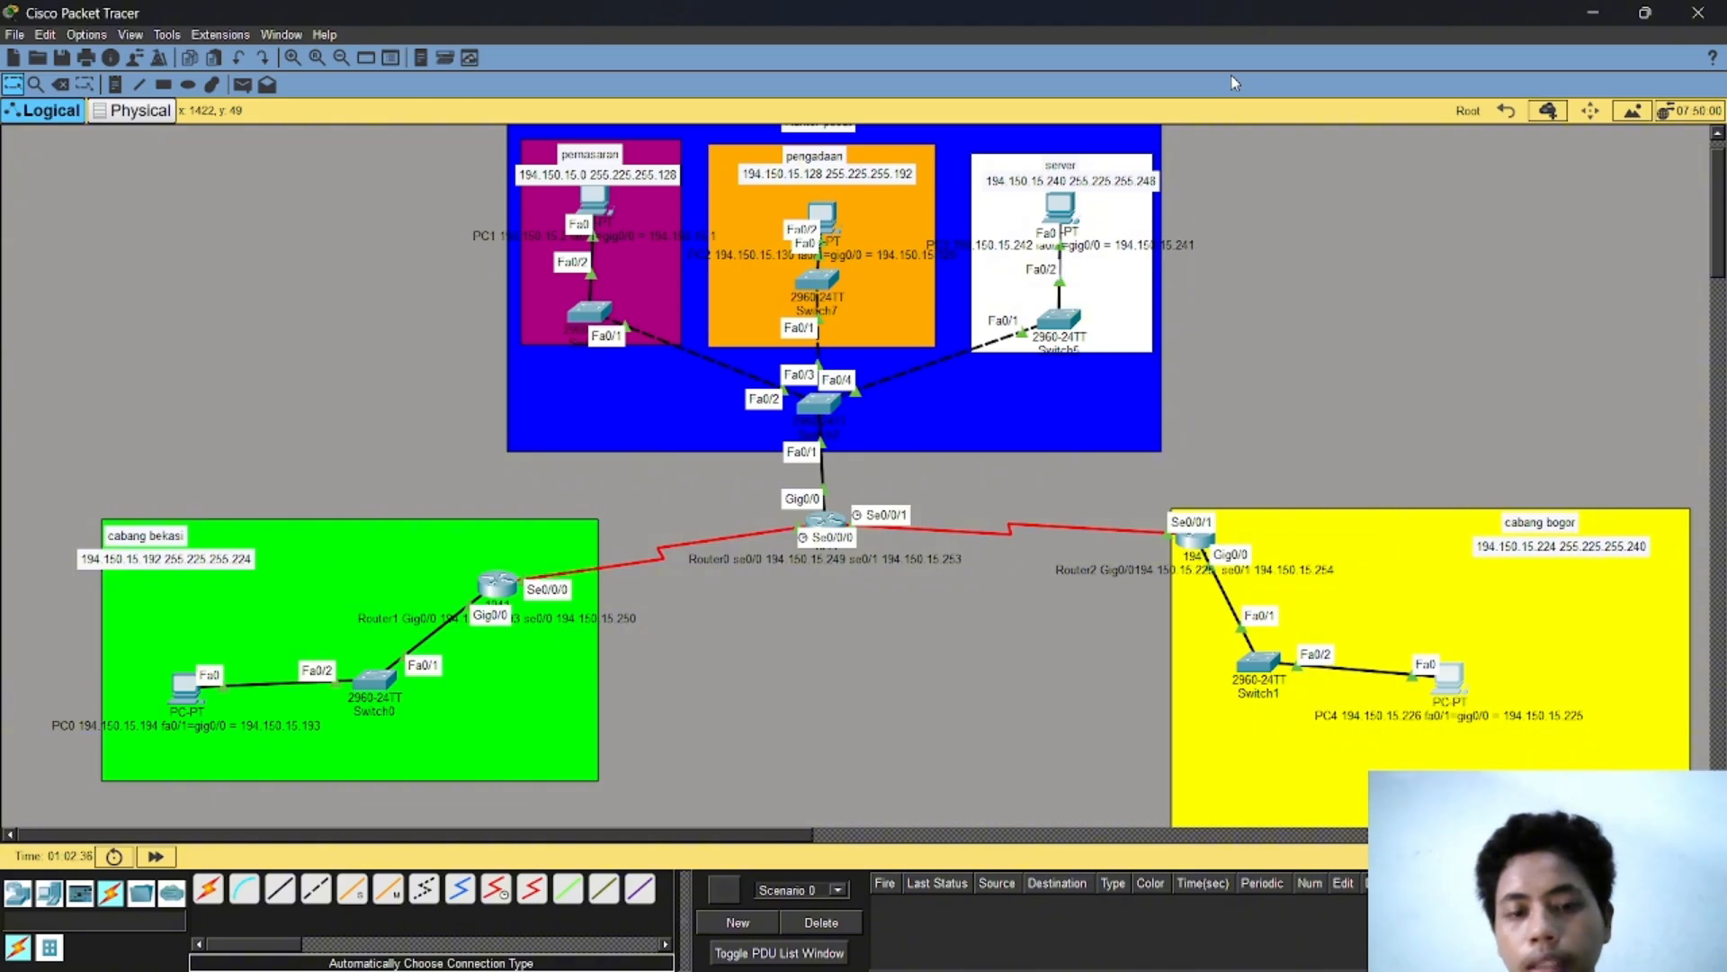
scroll(1216, 181, up, 1)
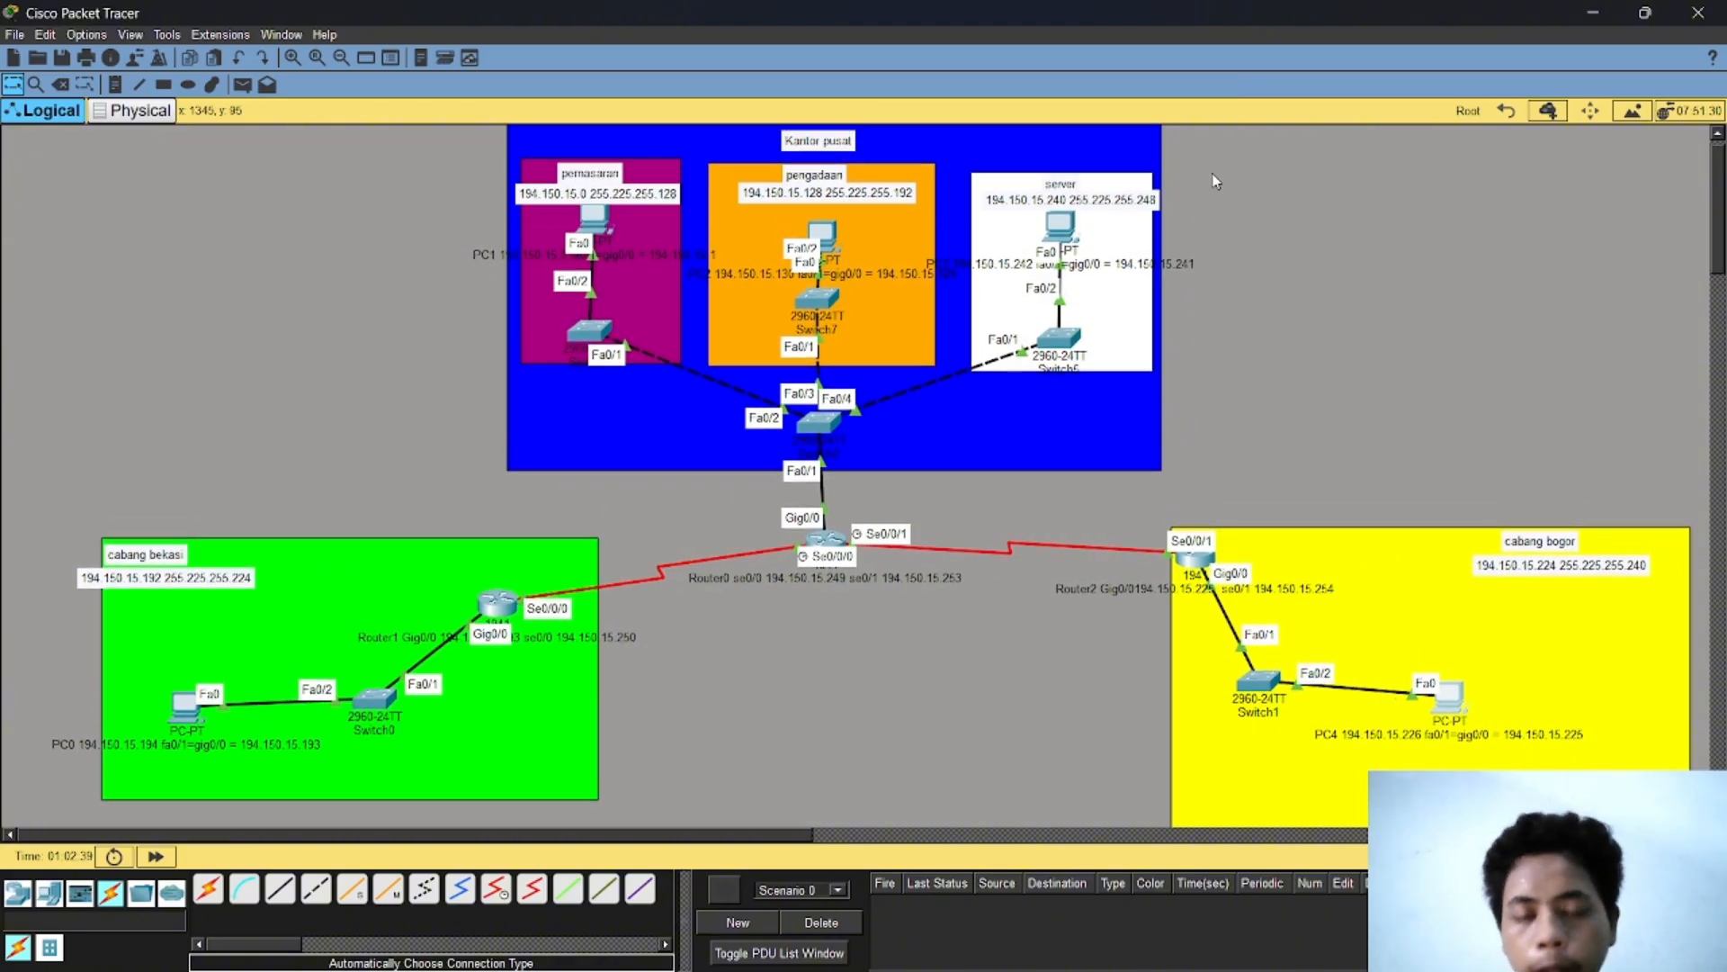